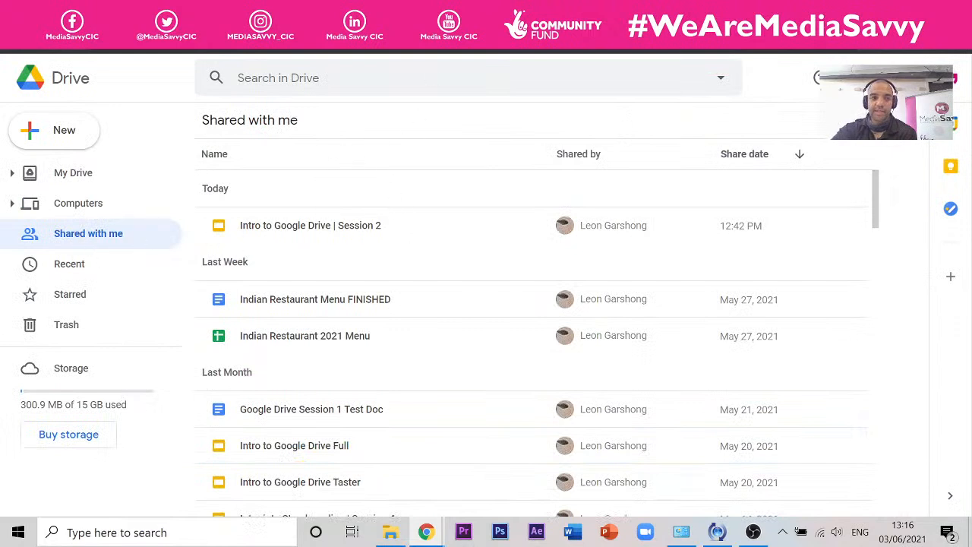
Open the shared document Indian Restaurant Menu FINISHED, look over its first pages and return to the Drive file list.
{"action": "double_click", "coordinate": [296, 314]}
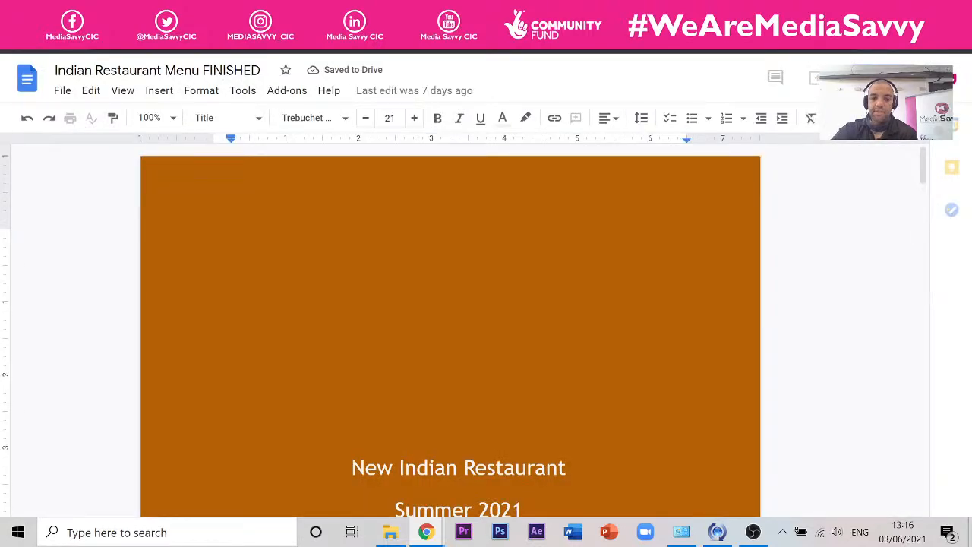
{"action": "scroll", "coordinate": [456, 319], "scroll_direction": "down", "scroll_amount": 15}
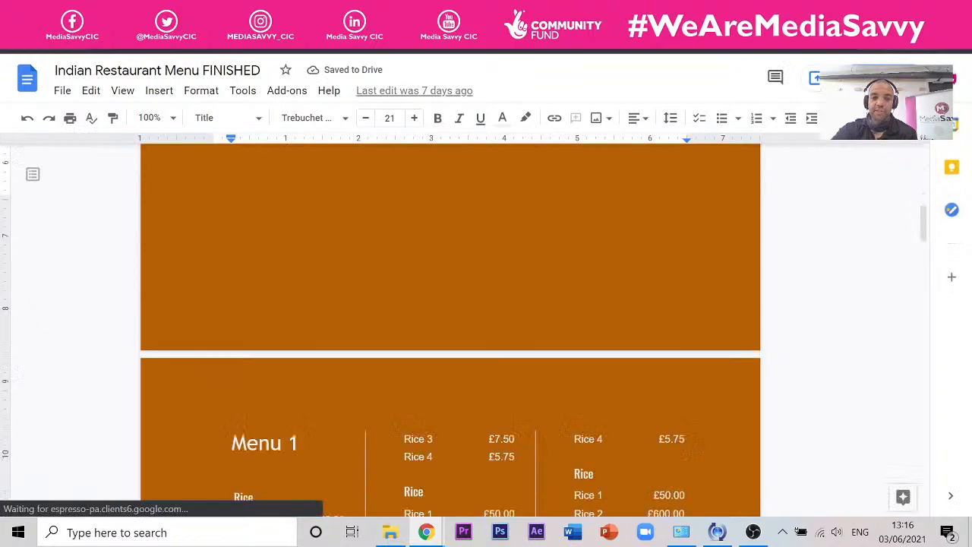
{"action": "left_click", "coordinate": [159, 13]}
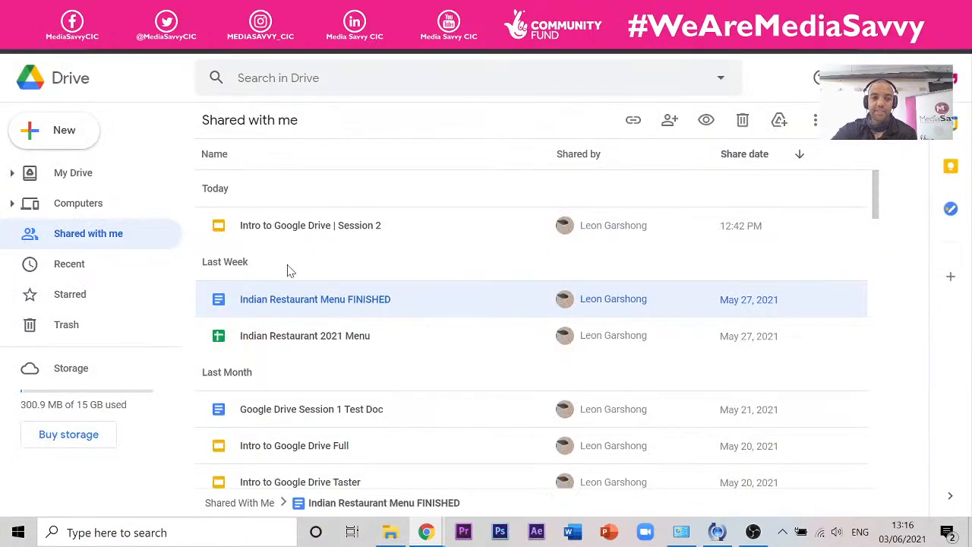
Look through the files shared with this account and select the Intro to Google Drive | Session 2 presentation.
{"action": "scroll", "coordinate": [235, 357], "scroll_direction": "down", "scroll_amount": 2}
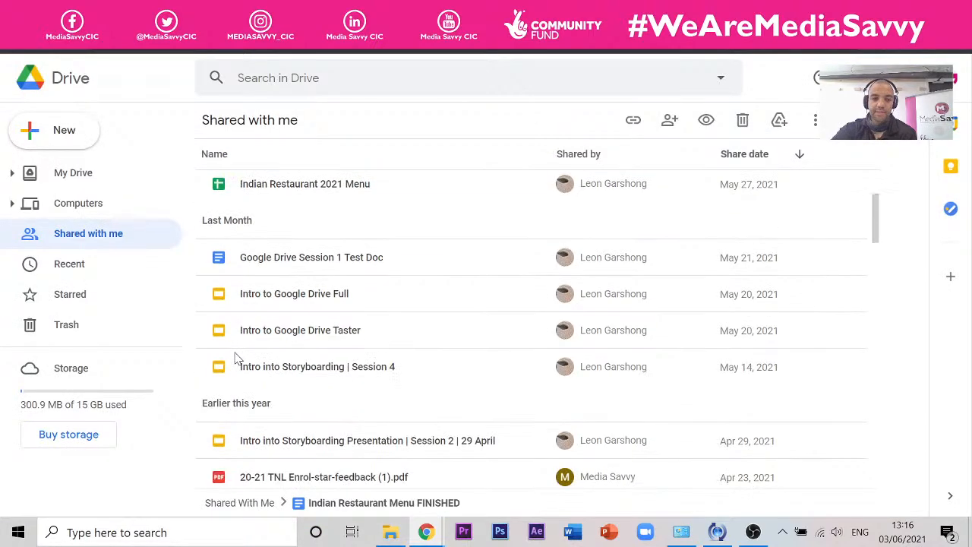
{"action": "scroll", "coordinate": [329, 212], "scroll_direction": "up", "scroll_amount": 1}
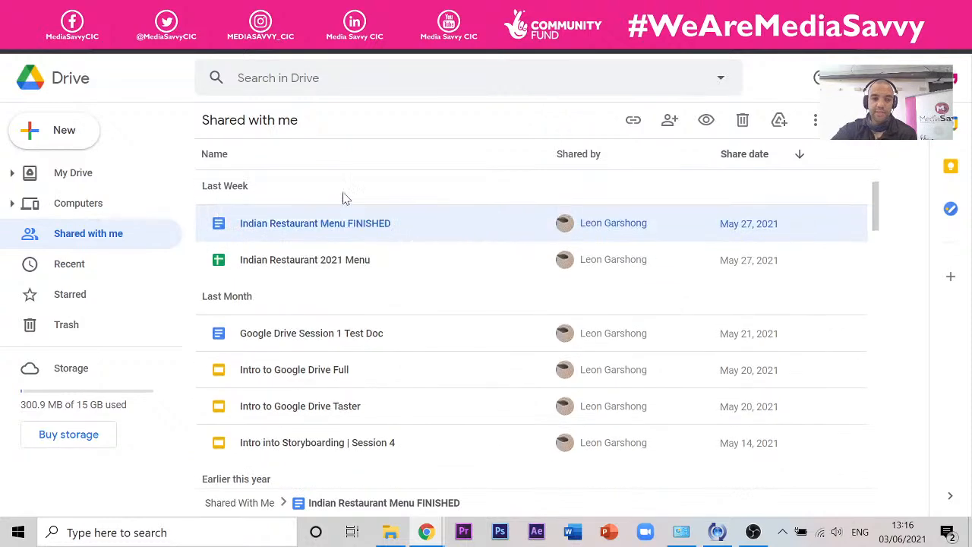
{"action": "scroll", "coordinate": [343, 197], "scroll_direction": "up", "scroll_amount": 1}
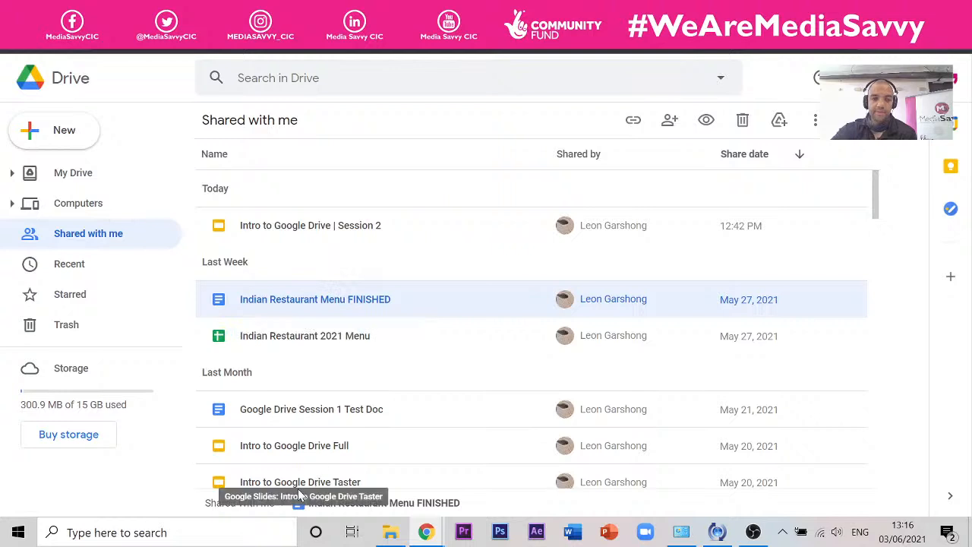
{"action": "left_click", "coordinate": [101, 236]}
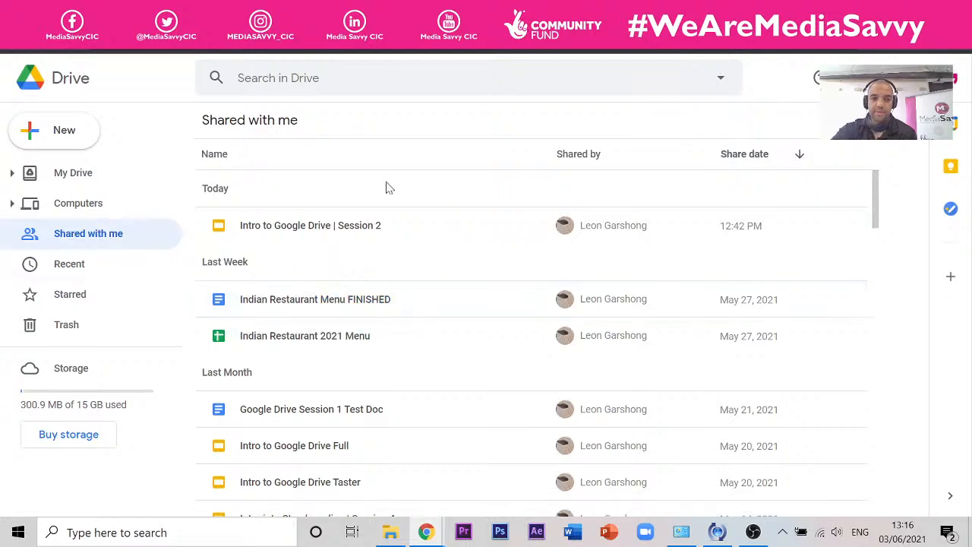
{"action": "left_click", "coordinate": [310, 230]}
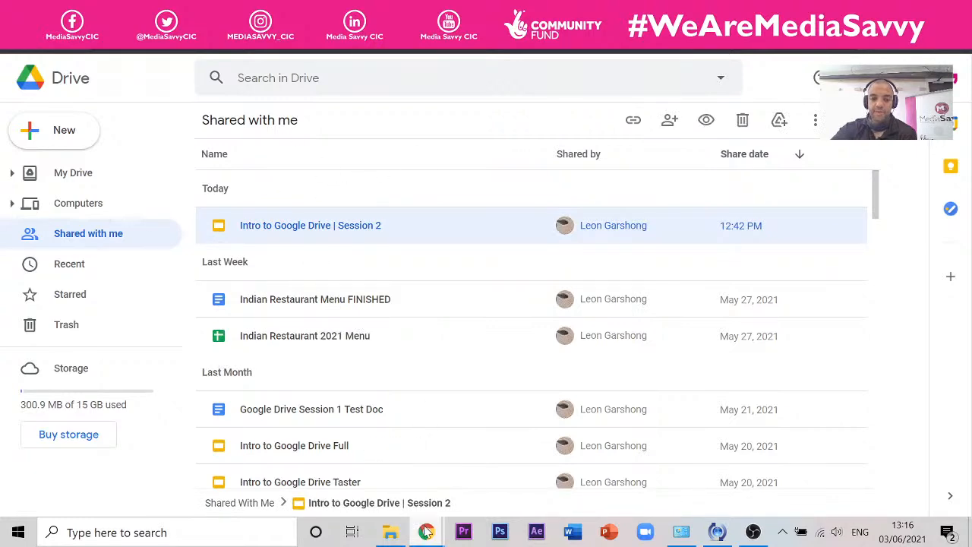
{"action": "mouse_move", "coordinate": [426, 532]}
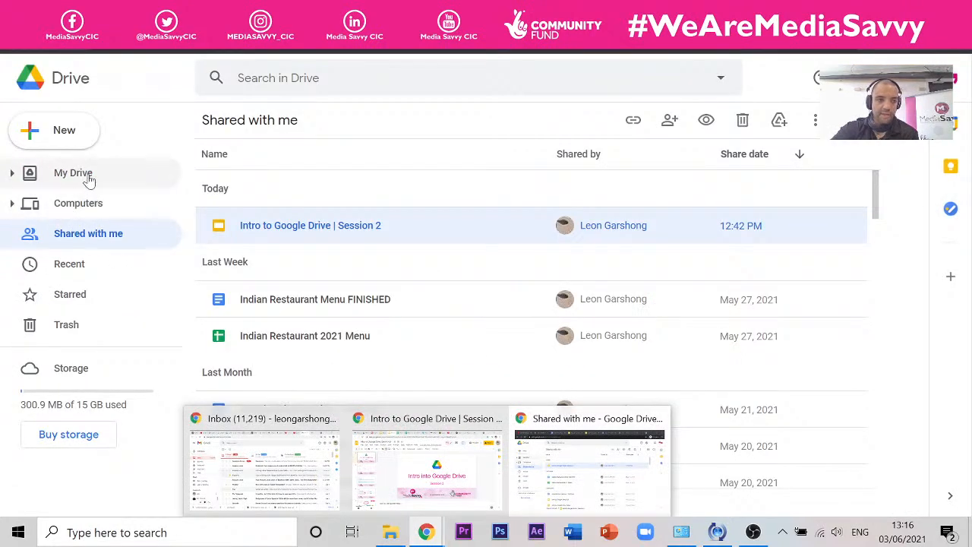
Show My Drive and look through its files for the menu document.
{"action": "left_click", "coordinate": [60, 174]}
{"action": "scroll", "coordinate": [554, 282], "scroll_direction": "down", "scroll_amount": 3}
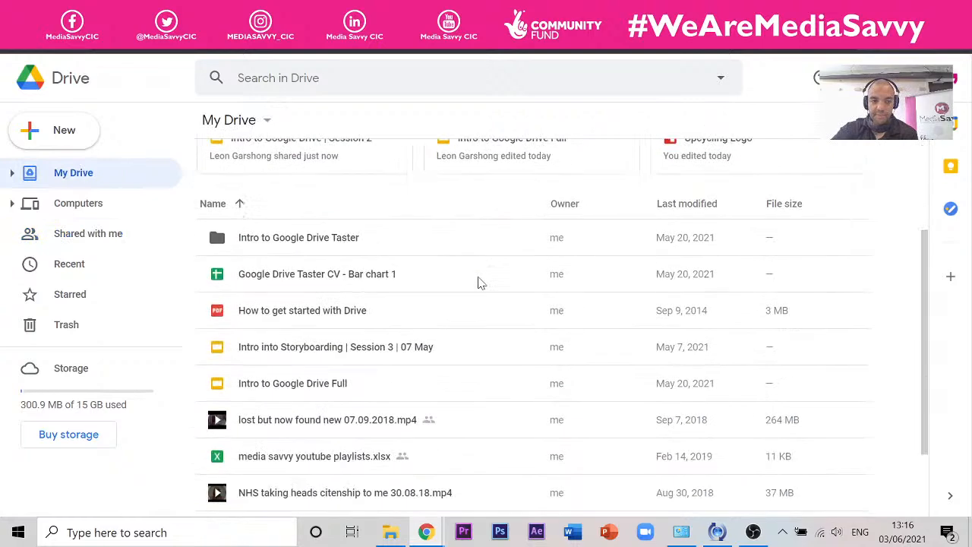
{"action": "scroll", "coordinate": [328, 325], "scroll_direction": "down", "scroll_amount": 1}
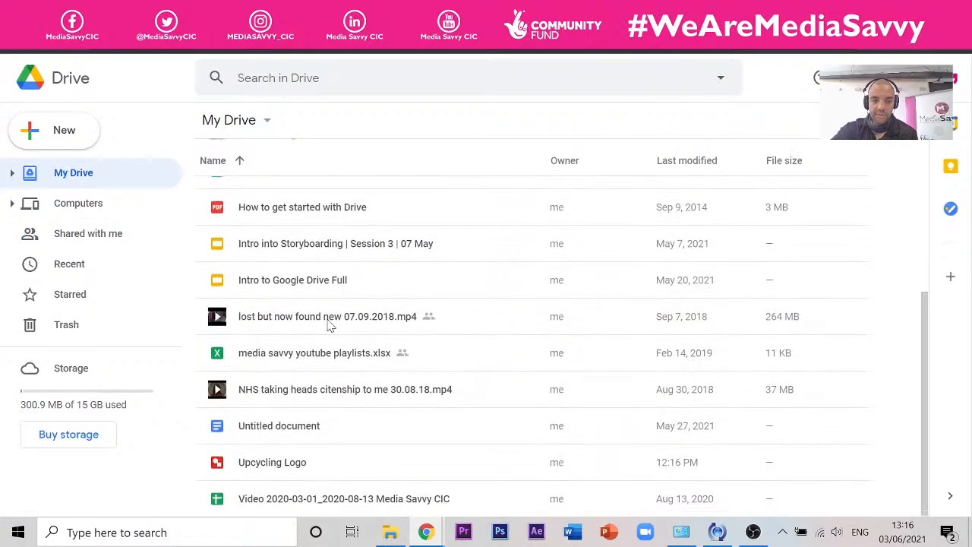
{"action": "scroll", "coordinate": [326, 325], "scroll_direction": "up", "scroll_amount": 3}
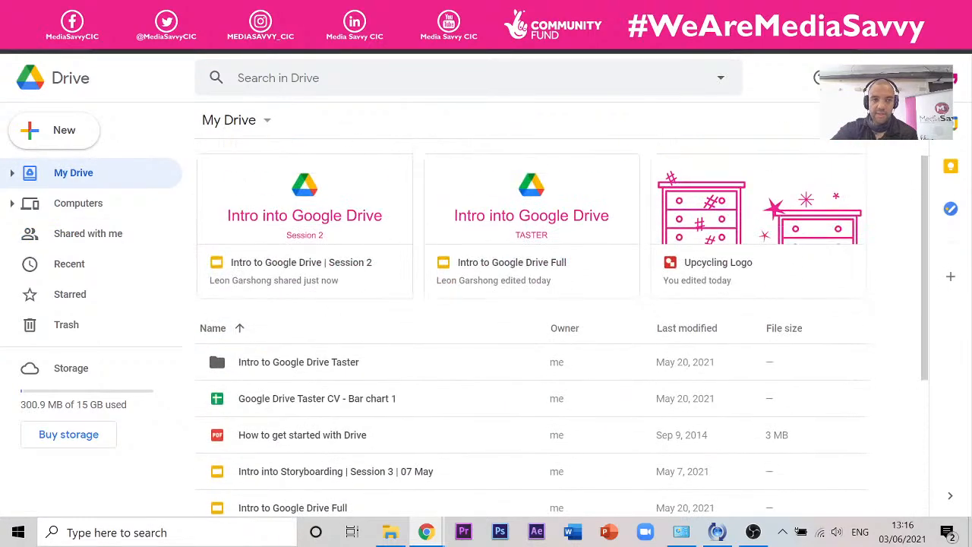
Search Drive for "menu" and open the Indian Restaurant document.
{"action": "left_click", "coordinate": [357, 77]}
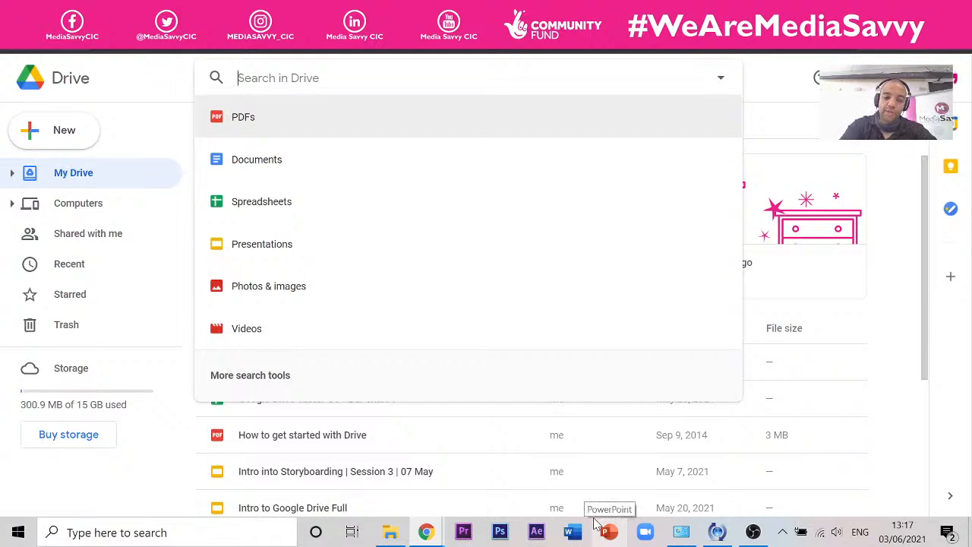
{"action": "type", "text": "me"}
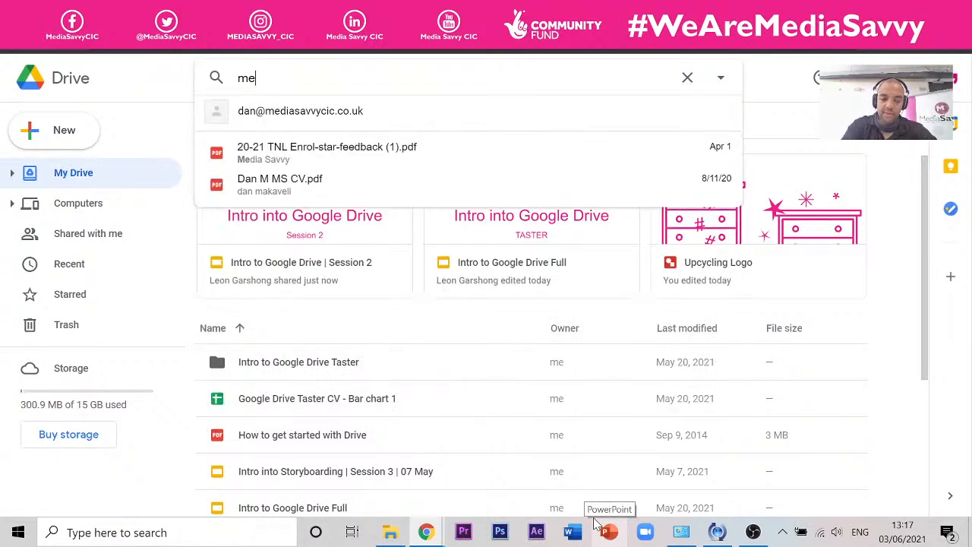
{"action": "type", "text": "nu"}
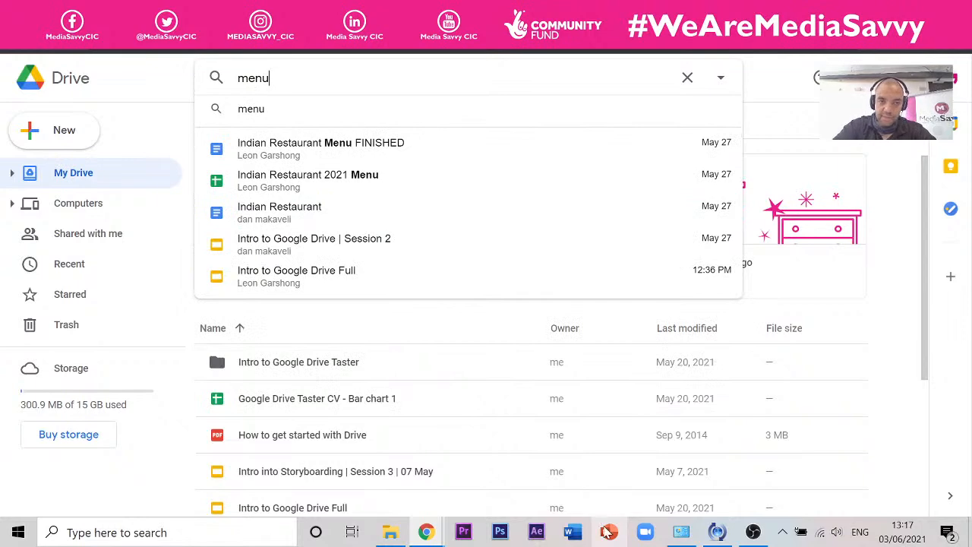
{"action": "left_click", "coordinate": [284, 211]}
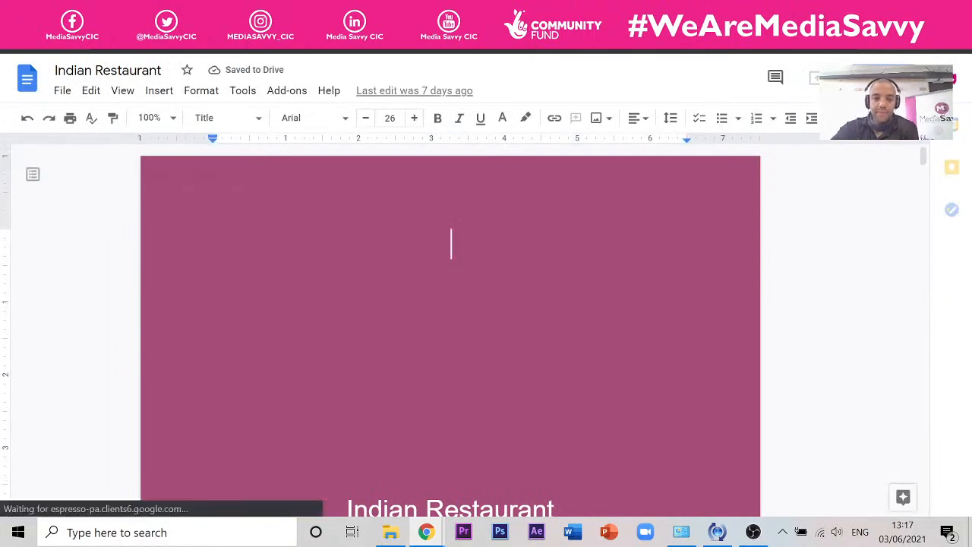
Examine the cover page of the Indian Restaurant document, including its title and subtitle.
{"action": "scroll", "coordinate": [450, 330], "scroll_direction": "down", "scroll_amount": 3}
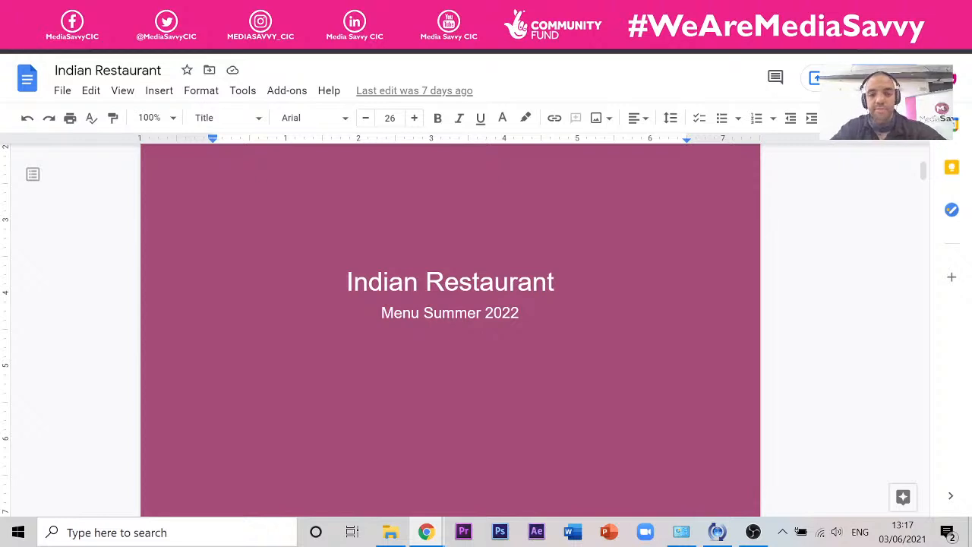
{"action": "scroll", "coordinate": [449, 326], "scroll_direction": "down", "scroll_amount": 3}
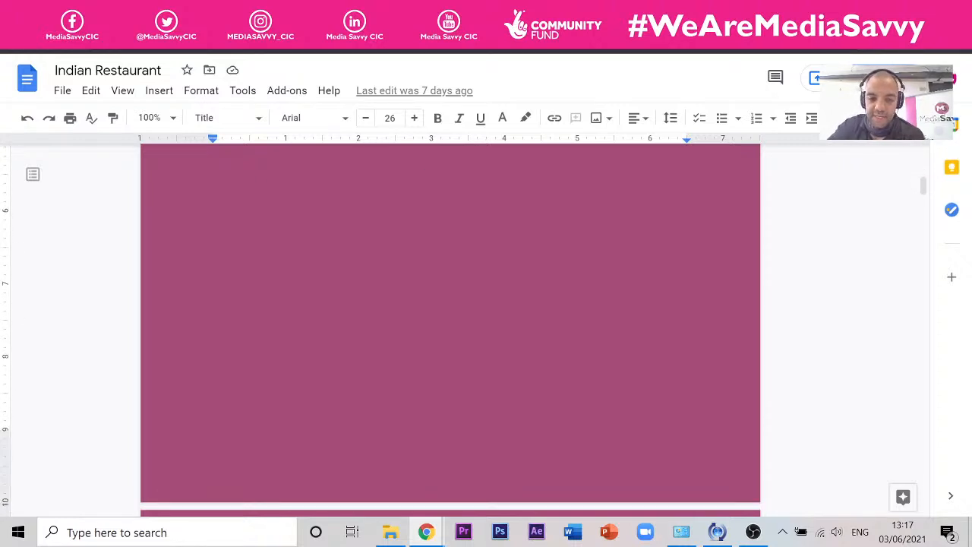
{"action": "scroll", "coordinate": [449, 326], "scroll_direction": "up", "scroll_amount": 6}
{"action": "scroll", "coordinate": [450, 327], "scroll_direction": "down", "scroll_amount": 3}
{"action": "scroll", "coordinate": [450, 326], "scroll_direction": "up", "scroll_amount": 3}
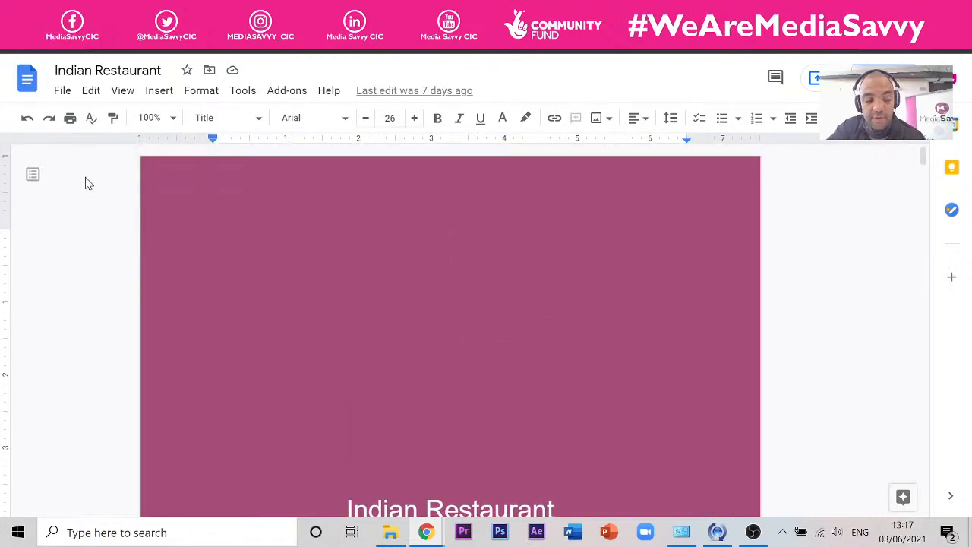
{"action": "scroll", "coordinate": [175, 158], "scroll_direction": "down", "scroll_amount": 4}
{"action": "scroll", "coordinate": [449, 326], "scroll_direction": "down", "scroll_amount": 4}
{"action": "scroll", "coordinate": [450, 326], "scroll_direction": "up", "scroll_amount": 3}
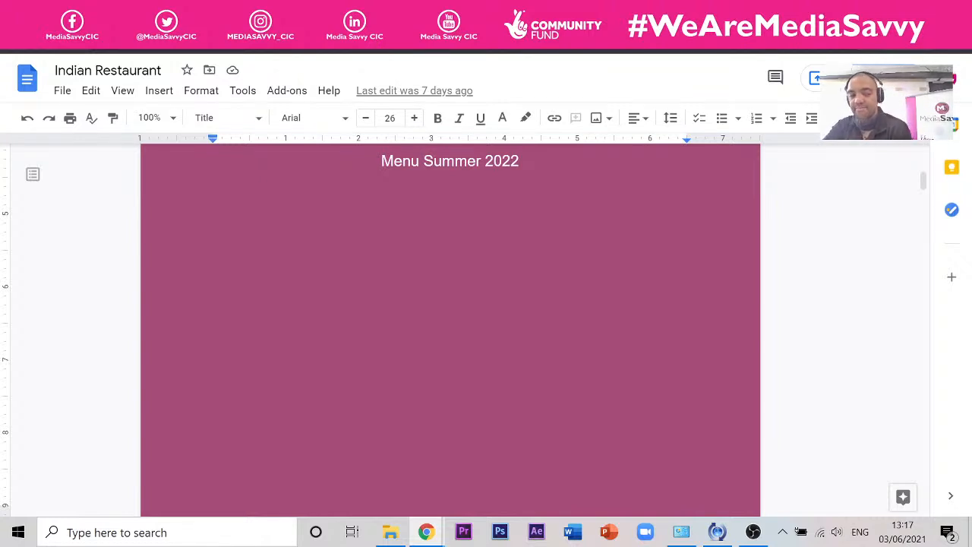
Review the document's Table of Contents and Starters pages and compare them with the cover page.
{"action": "scroll", "coordinate": [450, 326], "scroll_direction": "down", "scroll_amount": 15}
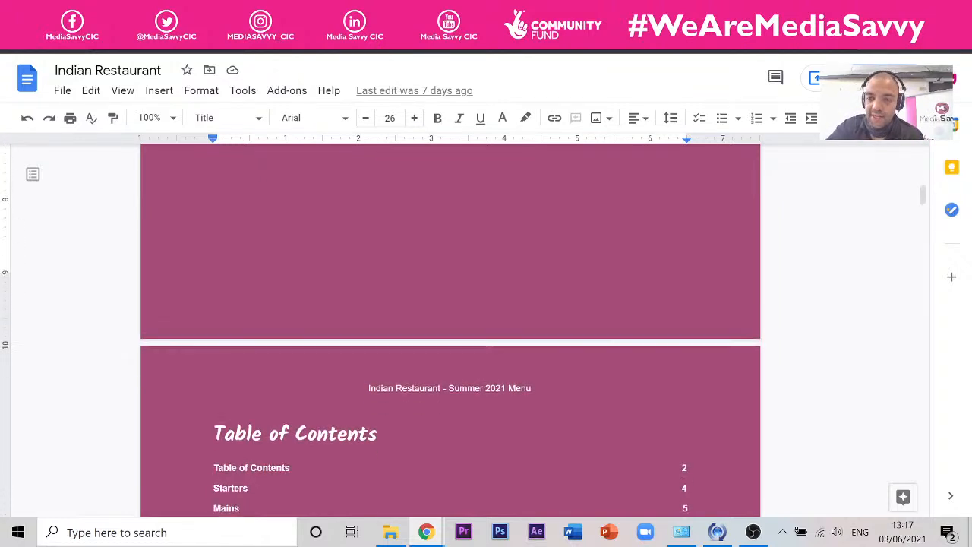
{"action": "scroll", "coordinate": [449, 327], "scroll_direction": "down", "scroll_amount": 5}
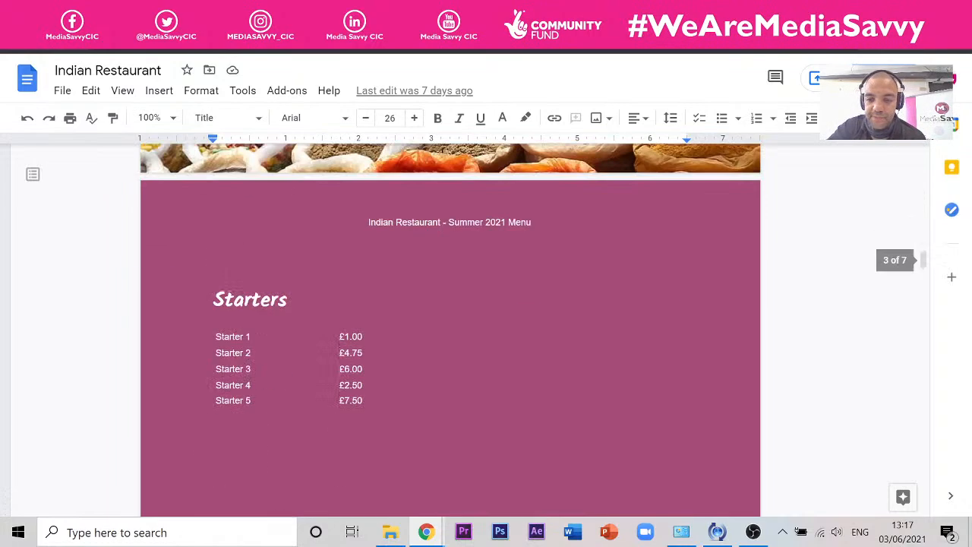
{"action": "scroll", "coordinate": [449, 326], "scroll_direction": "up", "scroll_amount": 10}
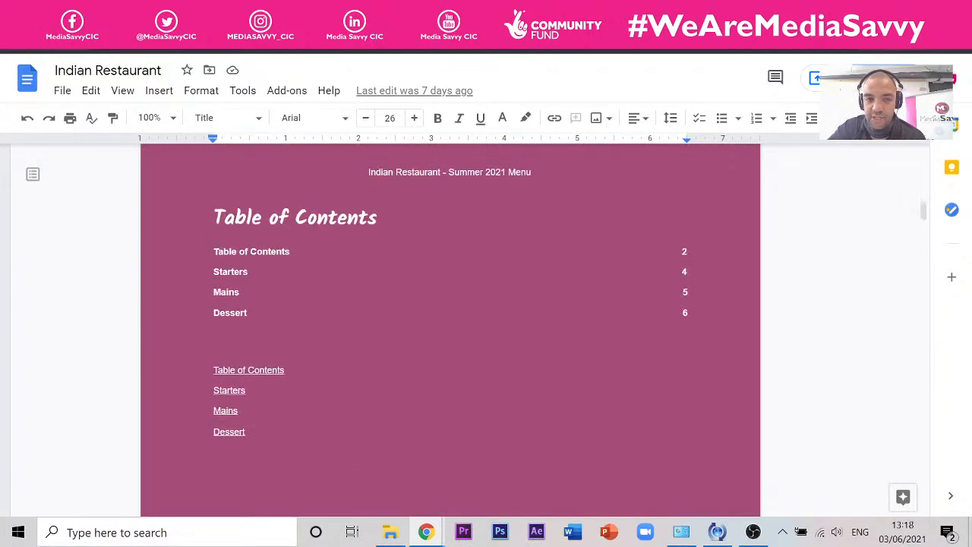
{"action": "scroll", "coordinate": [449, 326], "scroll_direction": "up", "scroll_amount": 10}
{"action": "scroll", "coordinate": [450, 327], "scroll_direction": "up", "scroll_amount": 10}
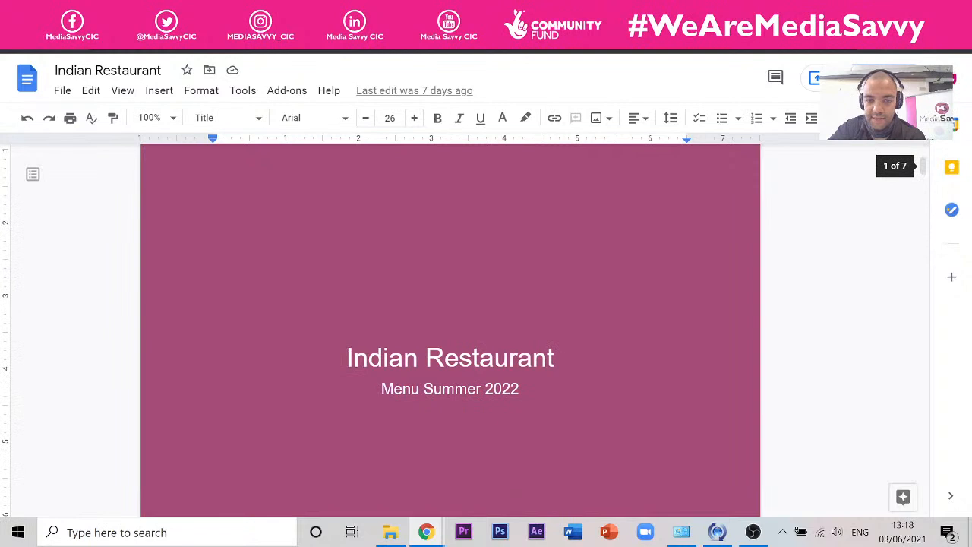
{"action": "scroll", "coordinate": [450, 326], "scroll_direction": "down", "scroll_amount": 12}
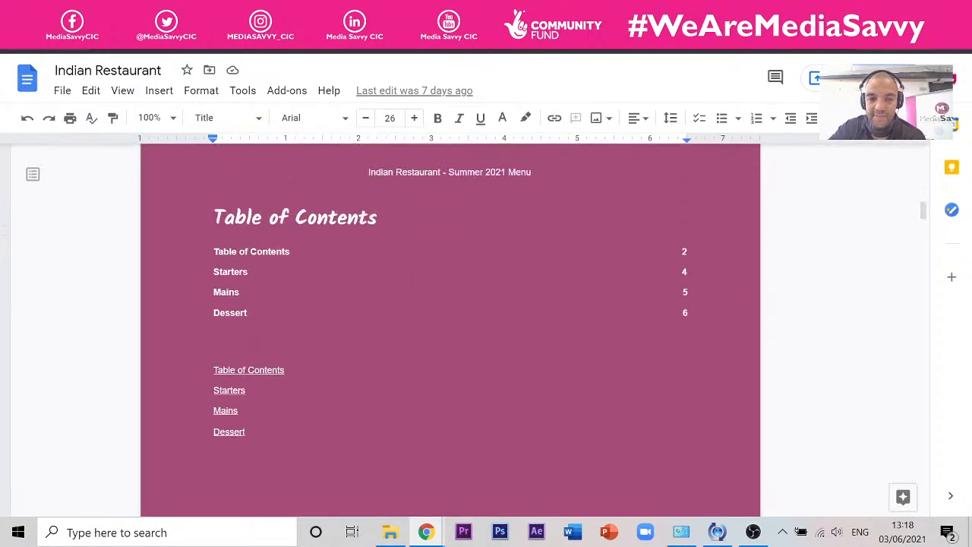
{"action": "scroll", "coordinate": [449, 327], "scroll_direction": "up", "scroll_amount": 6}
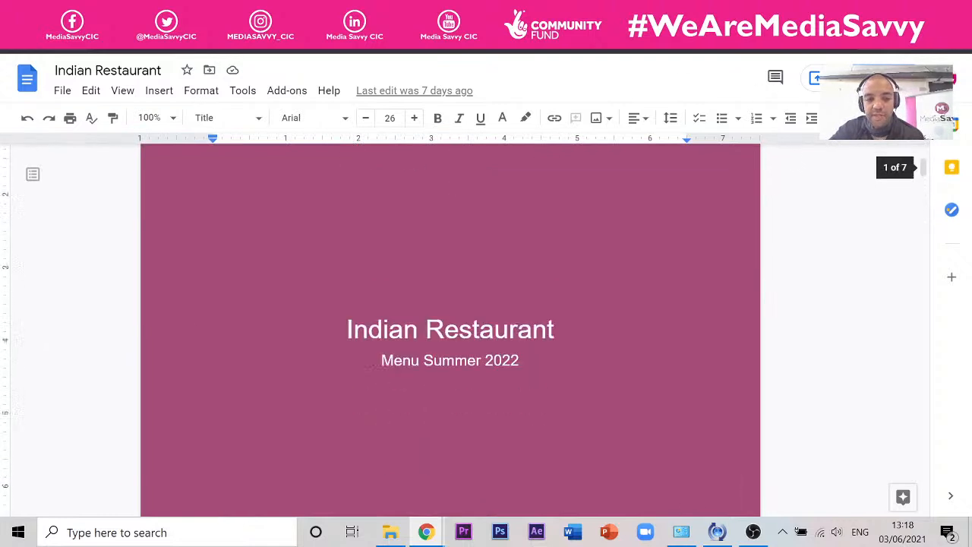
{"action": "scroll", "coordinate": [450, 326], "scroll_direction": "down", "scroll_amount": 4}
{"action": "scroll", "coordinate": [449, 326], "scroll_direction": "up", "scroll_amount": 4}
{"action": "scroll", "coordinate": [450, 326], "scroll_direction": "down", "scroll_amount": 2}
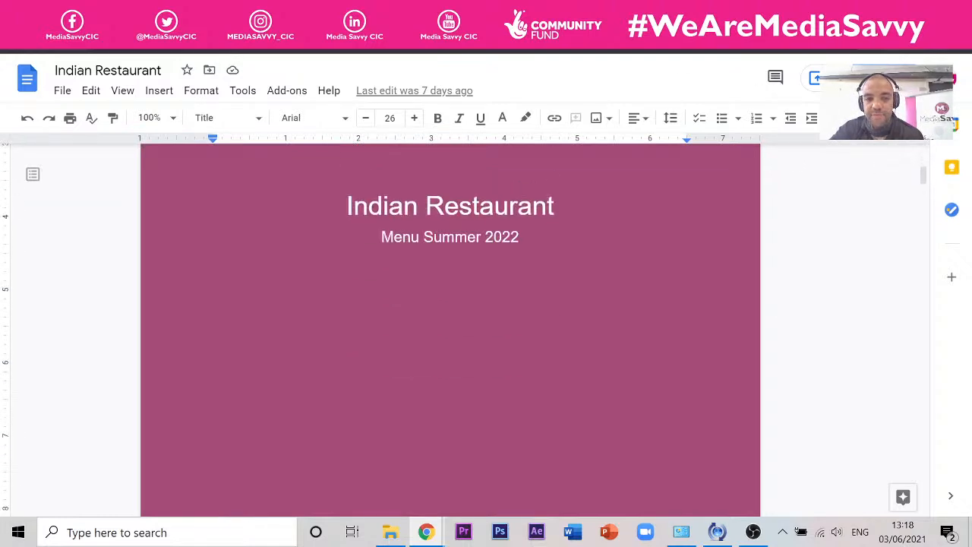
Check the text styles used by the "Indian Restaurant" title and the "Menu Summer 2022" subtitle on the cover.
{"action": "double_click", "coordinate": [493, 207]}
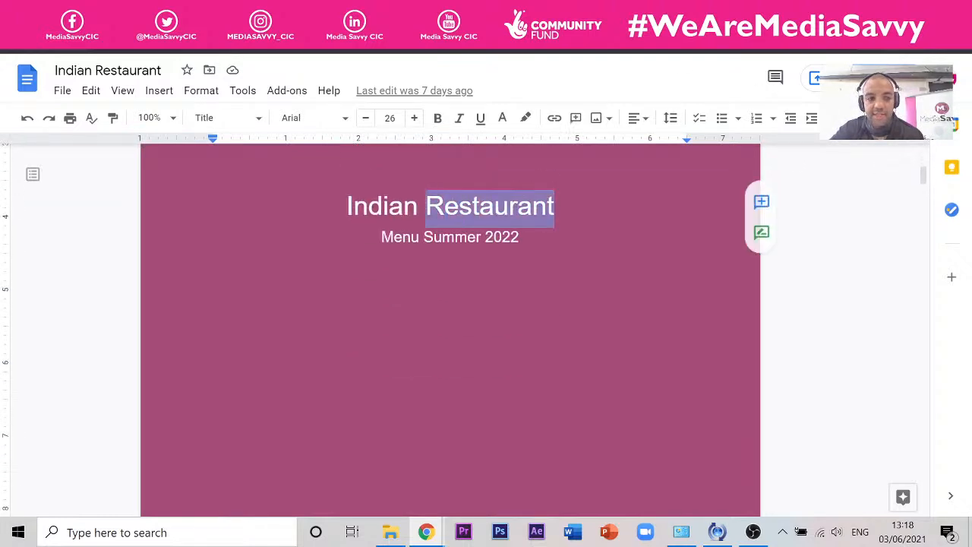
{"action": "left_click_drag", "start_coordinate": [502, 240], "coordinate": [411, 240]}
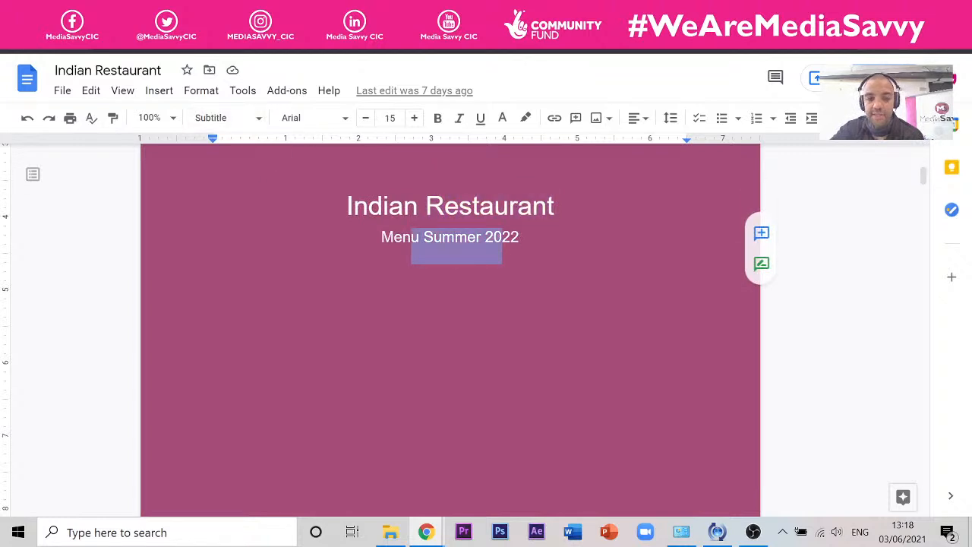
{"action": "left_click", "coordinate": [260, 118]}
{"action": "left_click", "coordinate": [523, 244]}
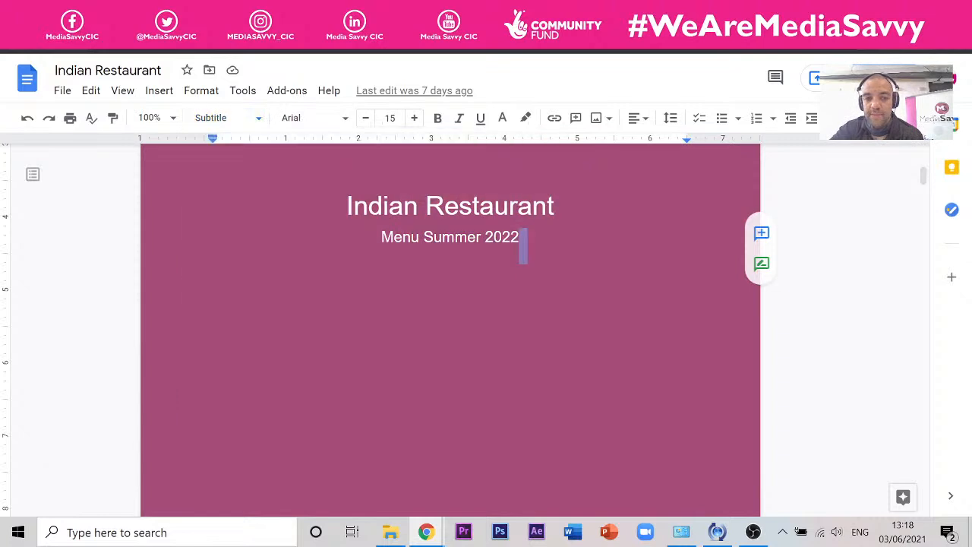
{"action": "left_click_drag", "start_coordinate": [523, 245], "coordinate": [347, 203]}
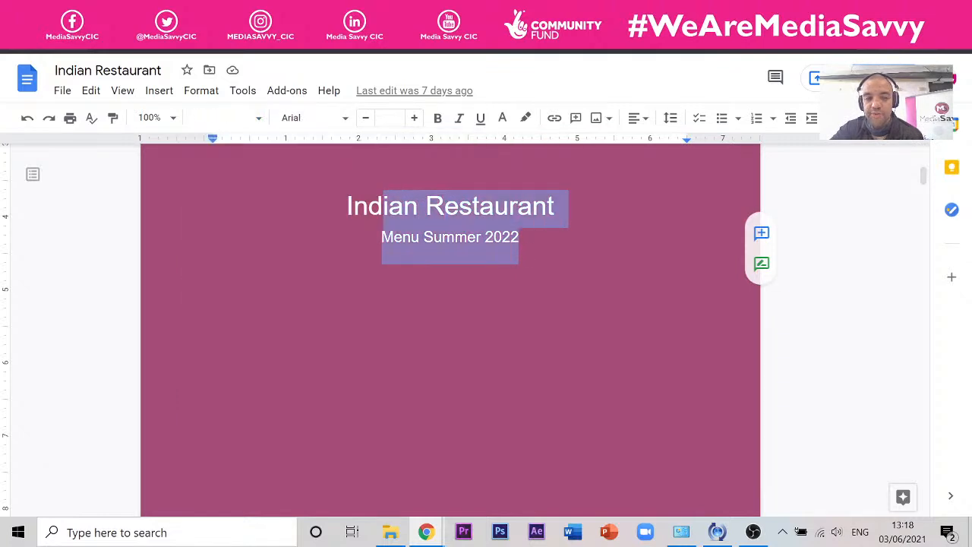
{"action": "left_click", "coordinate": [394, 237]}
Underline the large "Table of Contents" heading on page 2.
{"action": "scroll", "coordinate": [449, 326], "scroll_direction": "down", "scroll_amount": 12}
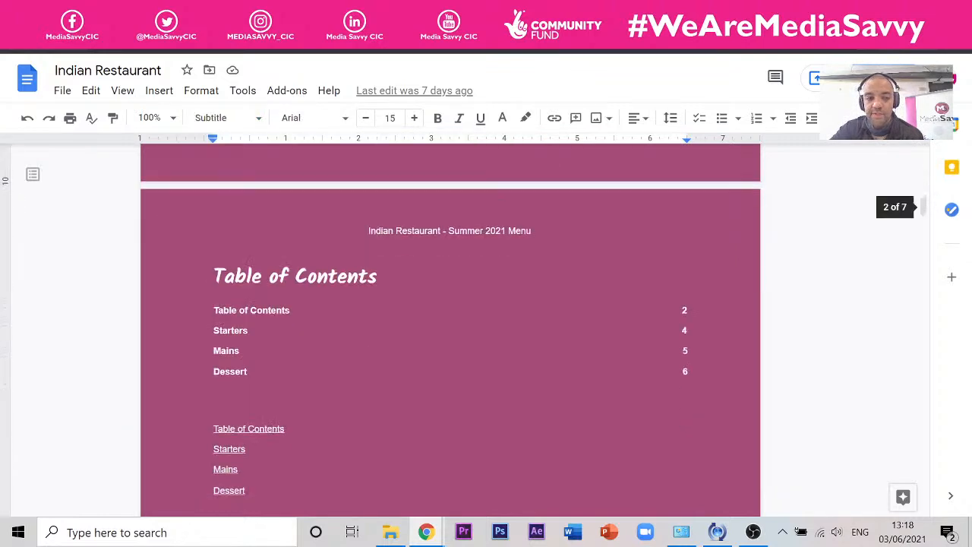
{"action": "scroll", "coordinate": [450, 326], "scroll_direction": "up", "scroll_amount": 2}
{"action": "double_click", "coordinate": [334, 218]}
{"action": "left_click_drag", "start_coordinate": [296, 218], "coordinate": [214, 219]}
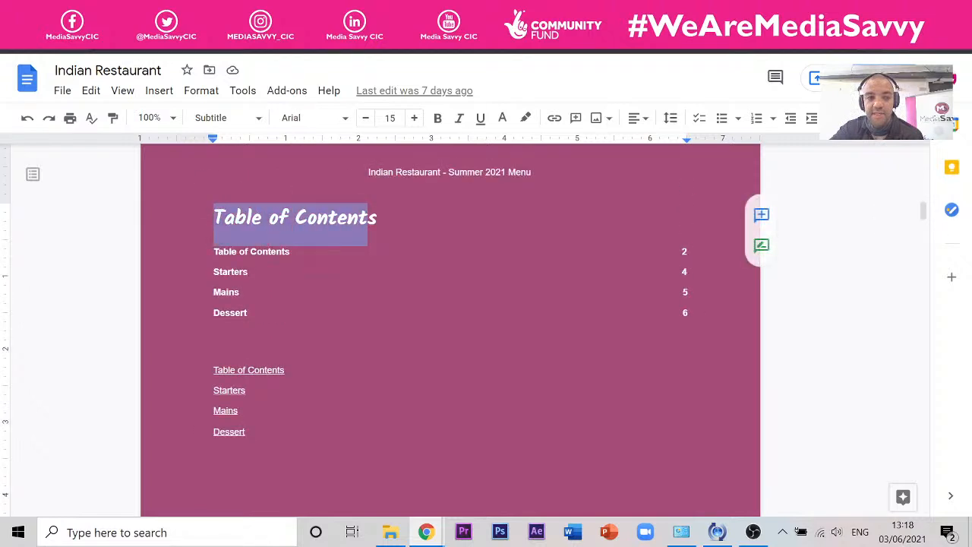
{"action": "left_click_drag", "start_coordinate": [378, 218], "coordinate": [213, 219]}
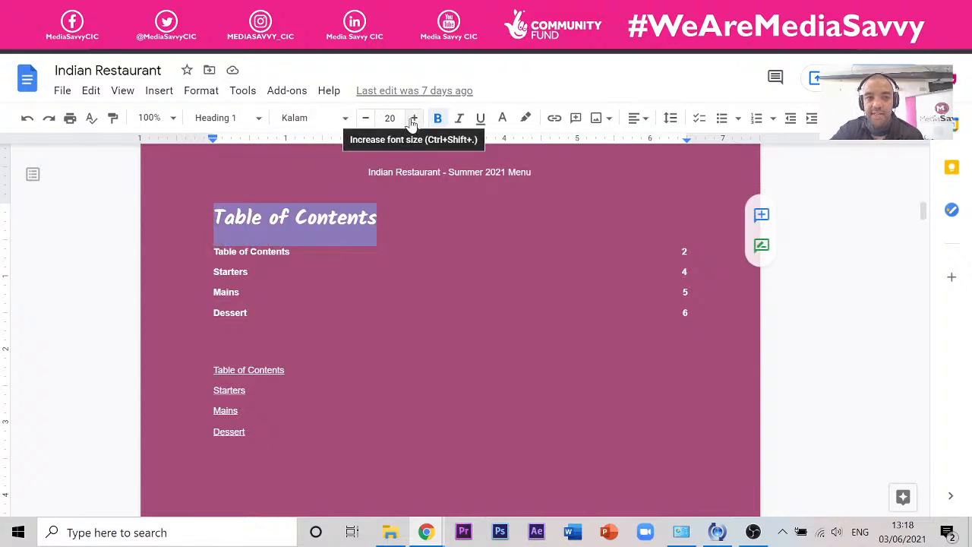
{"action": "left_click", "coordinate": [479, 123]}
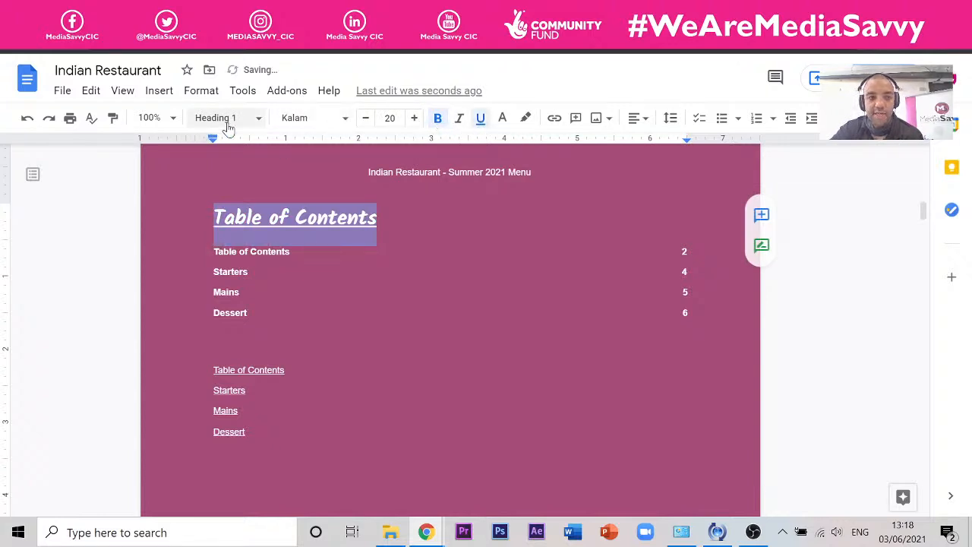
Update the Heading 1 style to match the underlined "Table of Contents" heading and check the Starters heading against it.
{"action": "left_click", "coordinate": [256, 123]}
{"action": "mouse_move", "coordinate": [302, 321]}
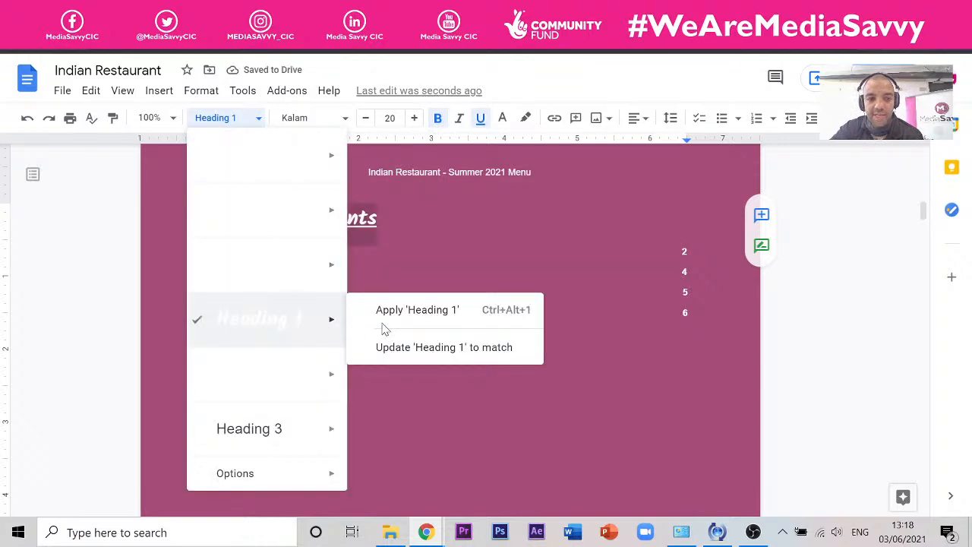
{"action": "left_click", "coordinate": [421, 348]}
{"action": "scroll", "coordinate": [421, 357], "scroll_direction": "down", "scroll_amount": 15}
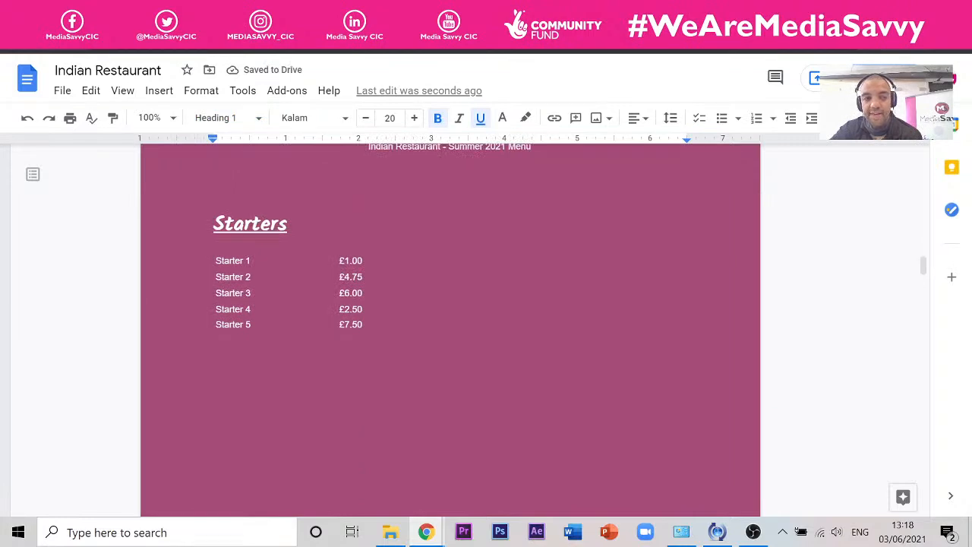
{"action": "scroll", "coordinate": [450, 327], "scroll_direction": "up", "scroll_amount": 10}
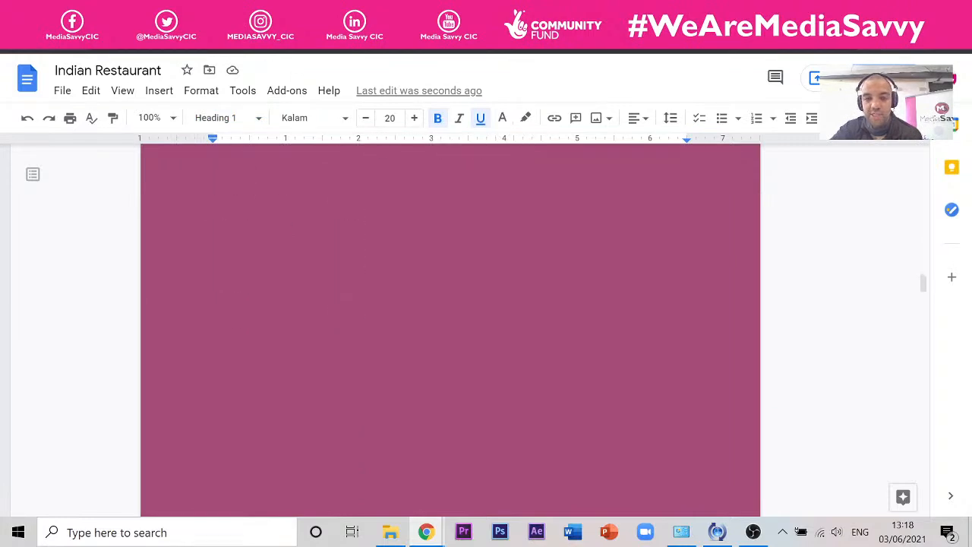
{"action": "scroll", "coordinate": [449, 327], "scroll_direction": "up", "scroll_amount": 4}
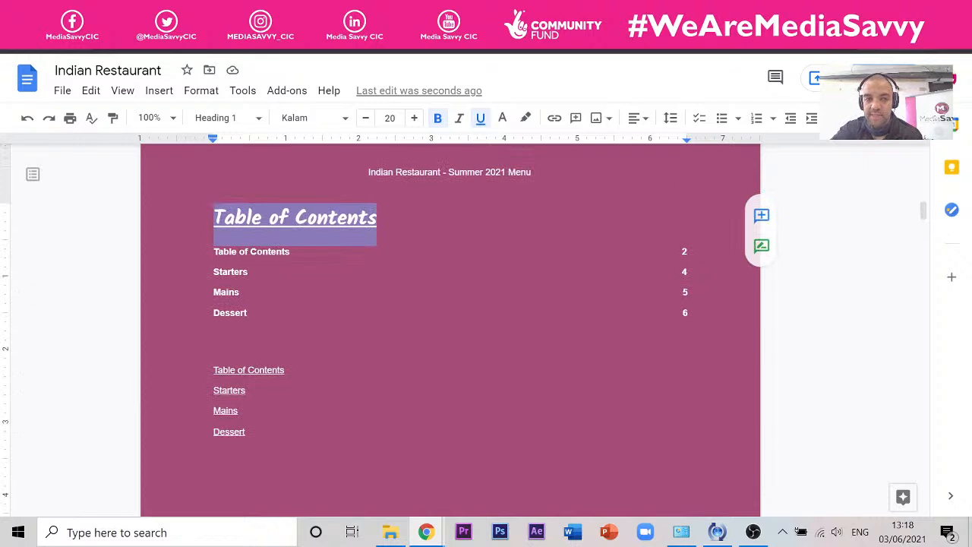
Check the document's page setup, including orientation, paper size, page color and margins, without changing anything.
{"action": "left_click", "coordinate": [62, 91]}
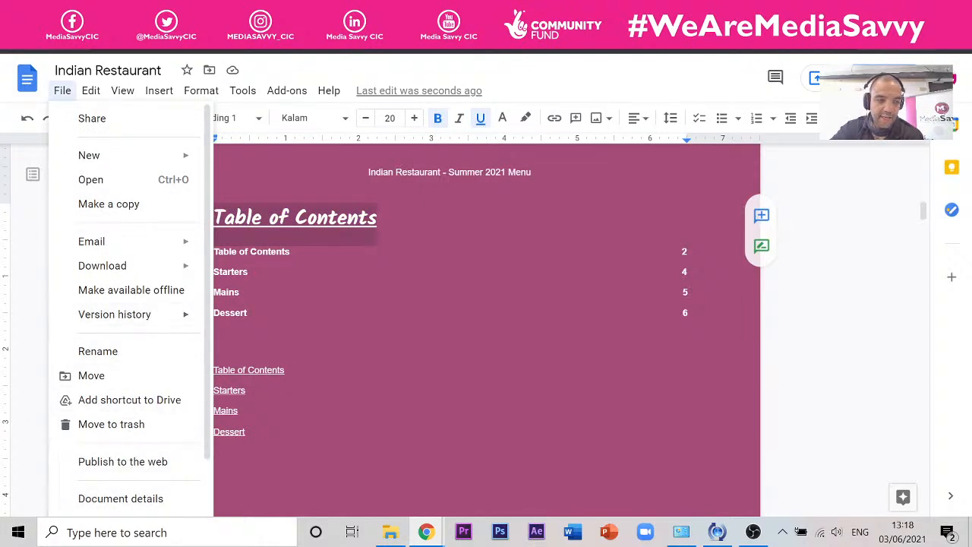
{"action": "scroll", "coordinate": [152, 388], "scroll_direction": "down", "scroll_amount": 1}
{"action": "scroll", "coordinate": [152, 387], "scroll_direction": "down", "scroll_amount": 2}
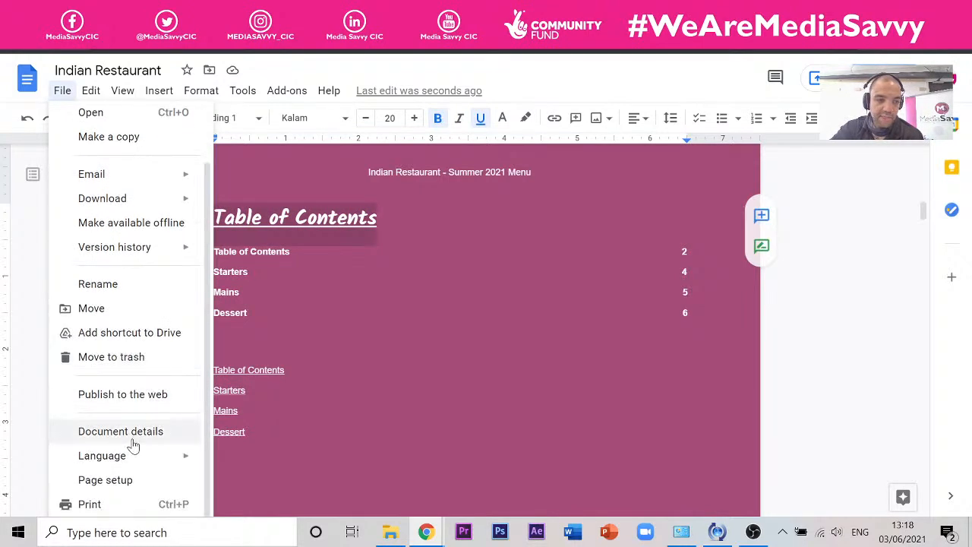
{"action": "left_click", "coordinate": [145, 479]}
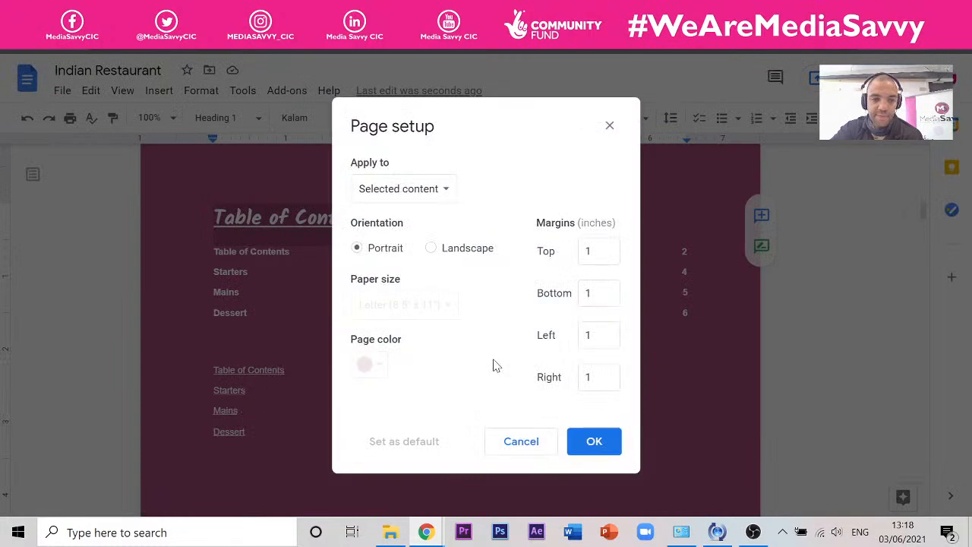
{"action": "left_click", "coordinate": [525, 446]}
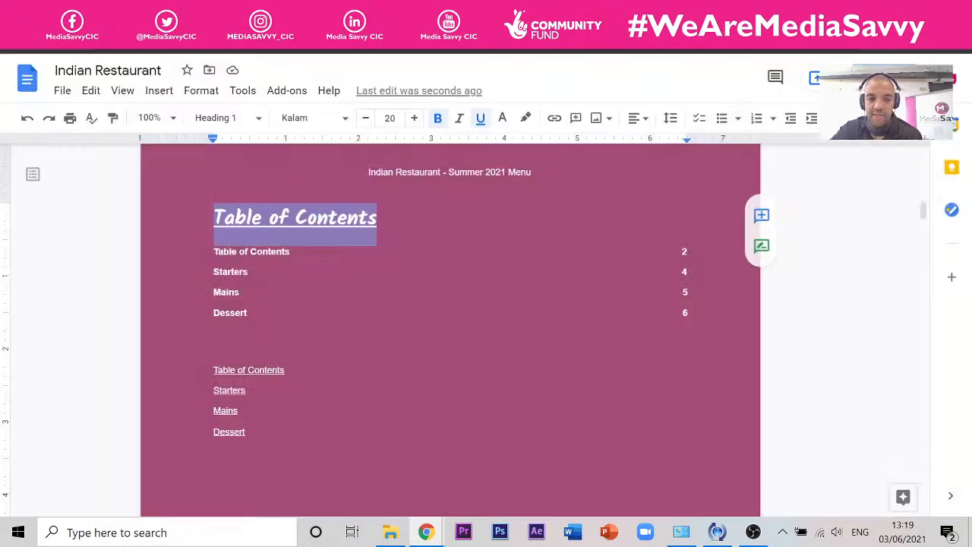
Review the layout of the Table of Contents and Starters pages, including the page header, heading styles and spice image.
{"action": "scroll", "coordinate": [449, 342], "scroll_direction": "down", "scroll_amount": 1}
{"action": "scroll", "coordinate": [449, 342], "scroll_direction": "up", "scroll_amount": 2}
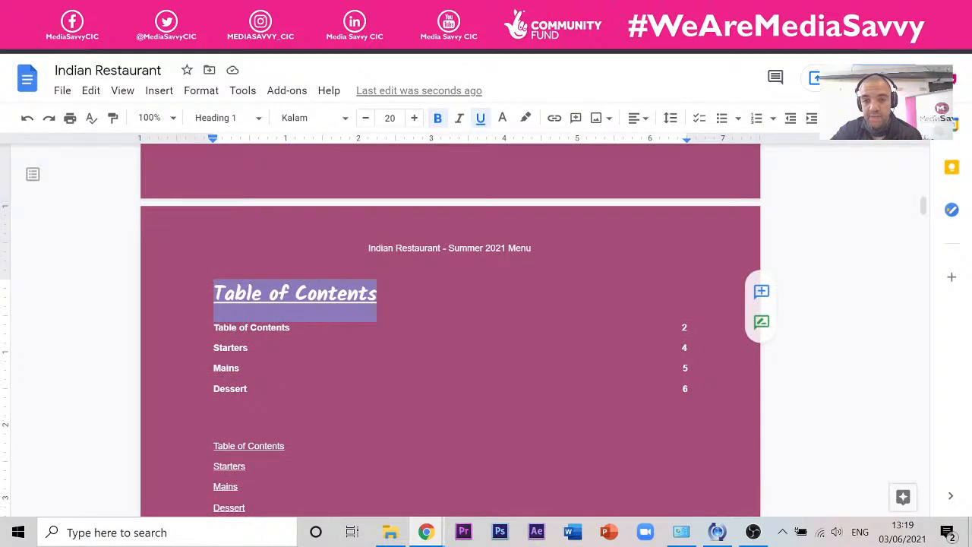
{"action": "scroll", "coordinate": [449, 342], "scroll_direction": "down", "scroll_amount": 4}
{"action": "scroll", "coordinate": [450, 341], "scroll_direction": "up", "scroll_amount": 1}
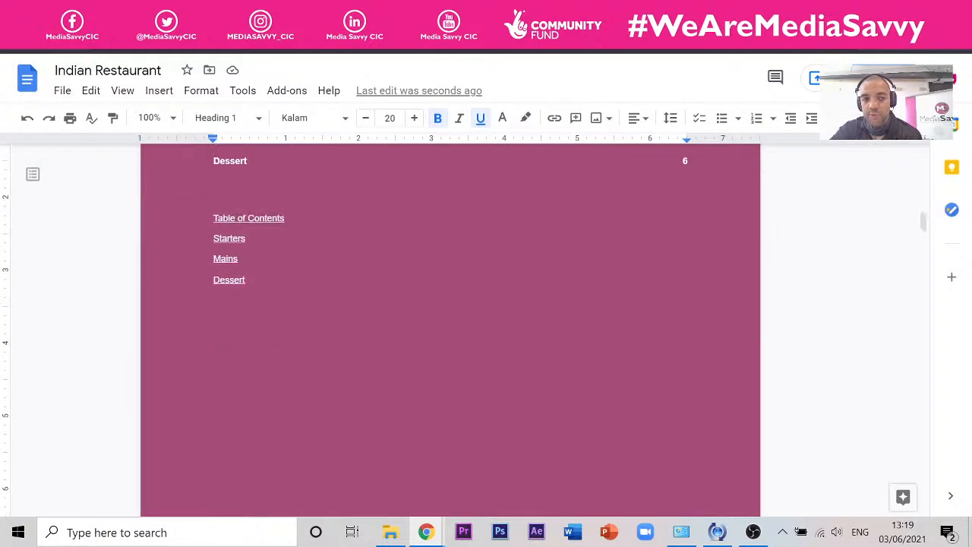
{"action": "scroll", "coordinate": [449, 341], "scroll_direction": "up", "scroll_amount": 3}
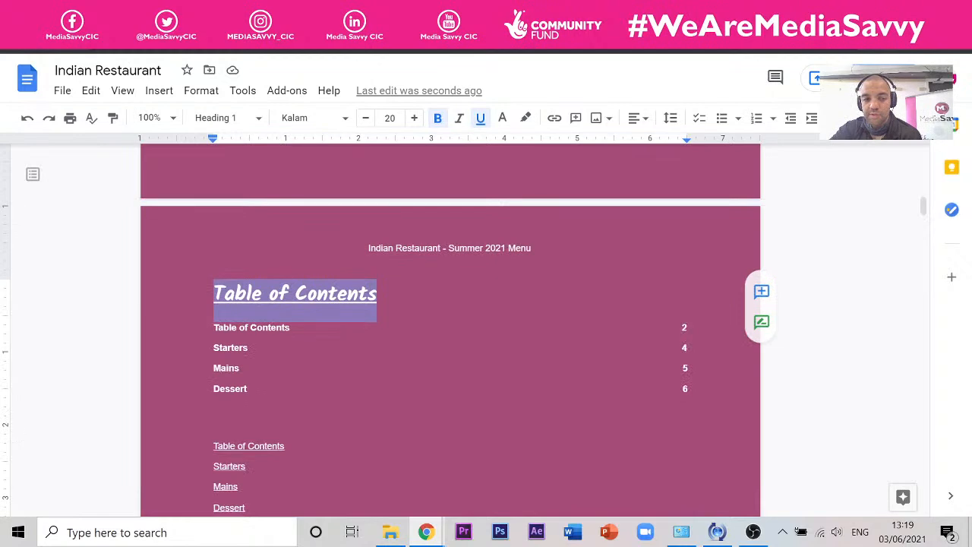
{"action": "scroll", "coordinate": [449, 341], "scroll_direction": "down", "scroll_amount": 10}
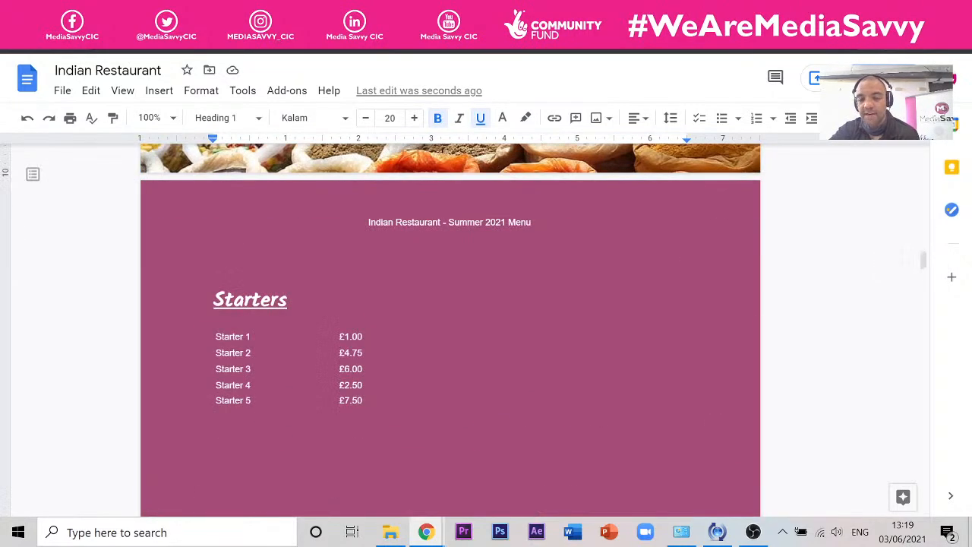
{"action": "scroll", "coordinate": [450, 342], "scroll_direction": "down", "scroll_amount": 9}
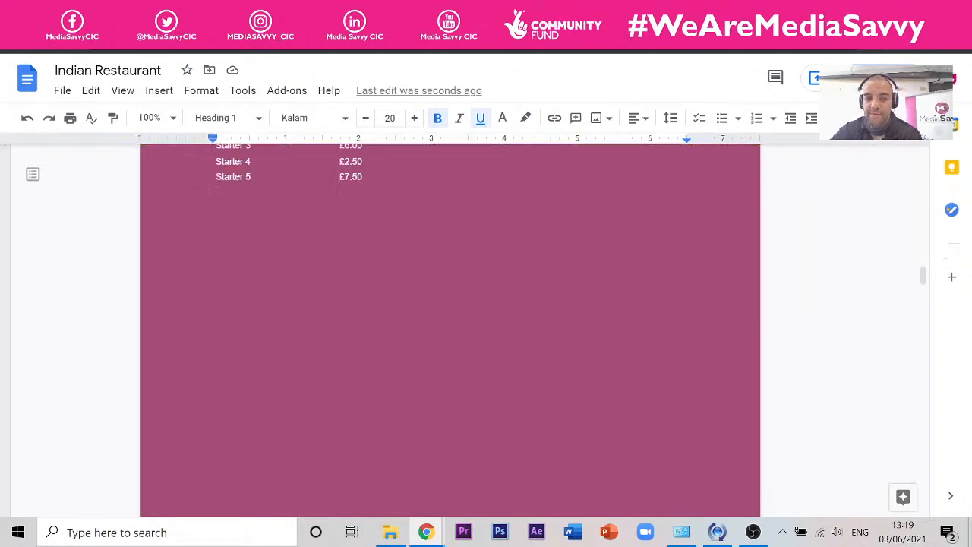
{"action": "scroll", "coordinate": [450, 342], "scroll_direction": "up", "scroll_amount": 10}
{"action": "scroll", "coordinate": [925, 517], "scroll_direction": "up", "scroll_amount": 20}
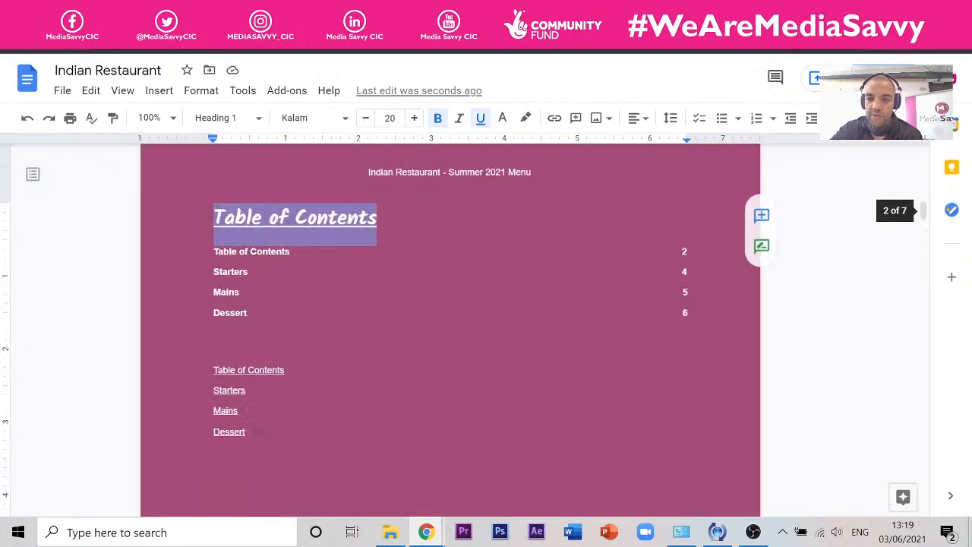
{"action": "scroll", "coordinate": [925, 516], "scroll_direction": "down", "scroll_amount": 4}
{"action": "scroll", "coordinate": [925, 516], "scroll_direction": "down", "scroll_amount": 10}
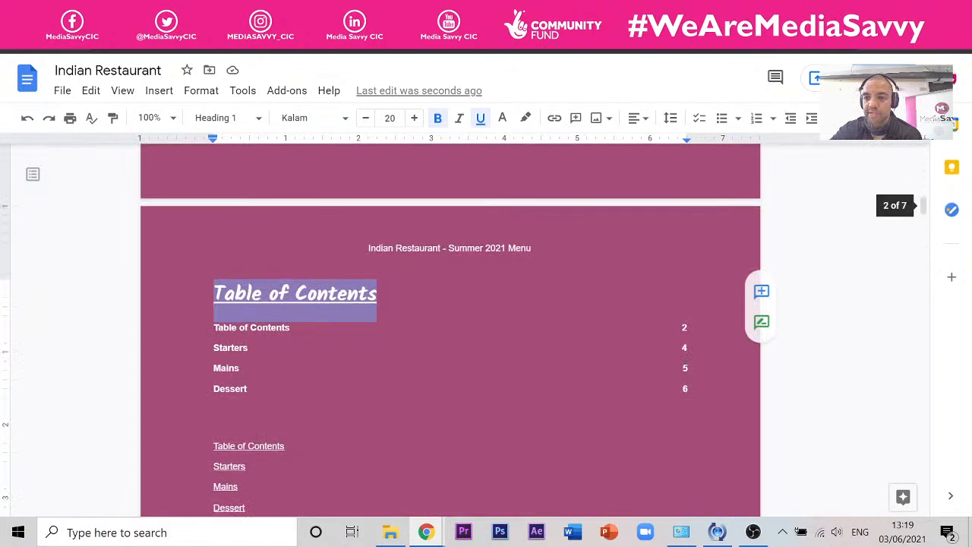
{"action": "left_click", "coordinate": [593, 298]}
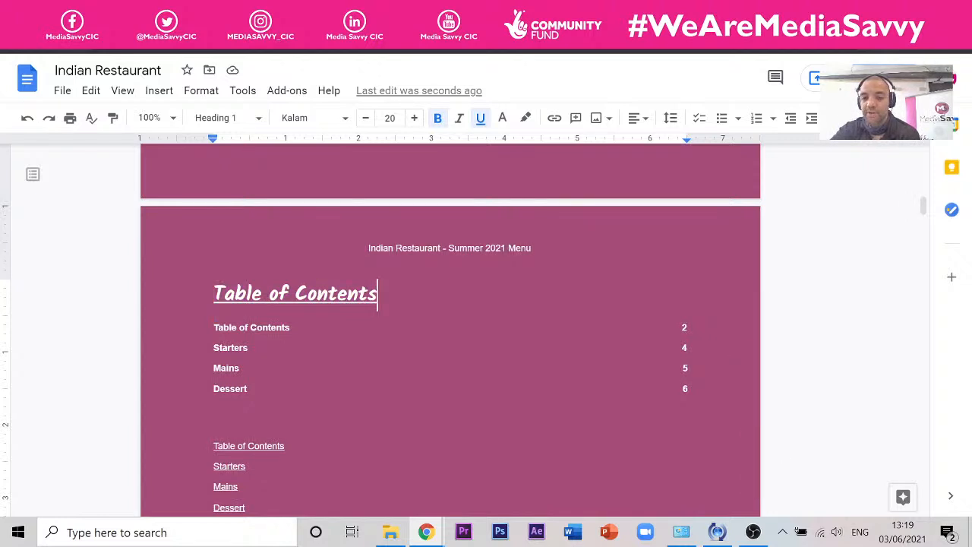
{"action": "scroll", "coordinate": [450, 327], "scroll_direction": "down", "scroll_amount": 3}
{"action": "scroll", "coordinate": [450, 327], "scroll_direction": "down", "scroll_amount": 5}
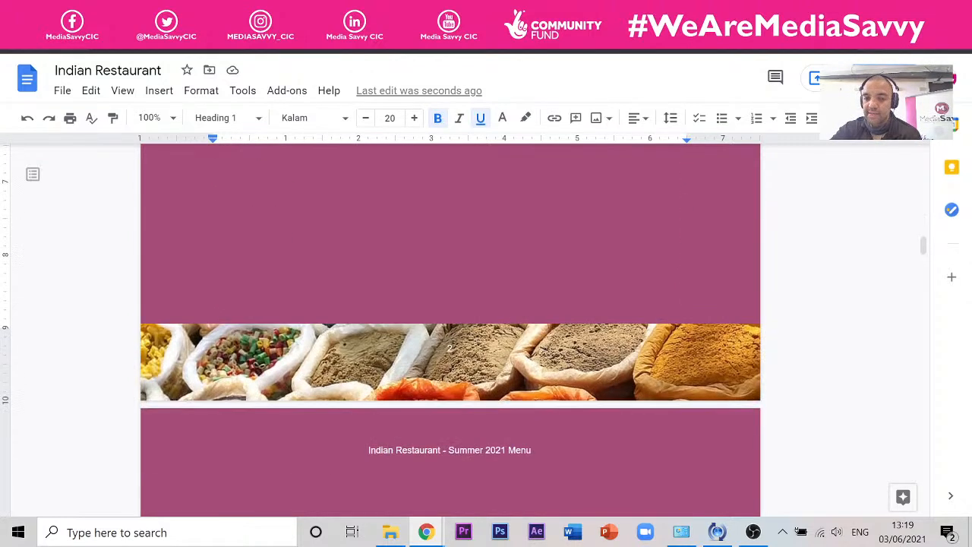
{"action": "scroll", "coordinate": [449, 348], "scroll_direction": "up", "scroll_amount": 8}
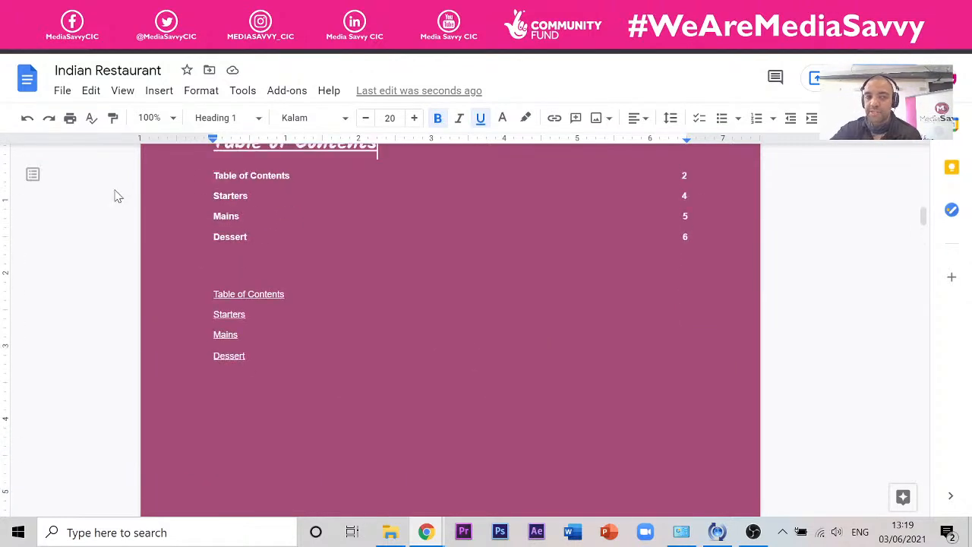
Switch to the recap slideshow and advance from "Creating a menu" to the "Linking Google Docs & Sheets" slide.
{"action": "key", "text": "ctrl+Tab"}
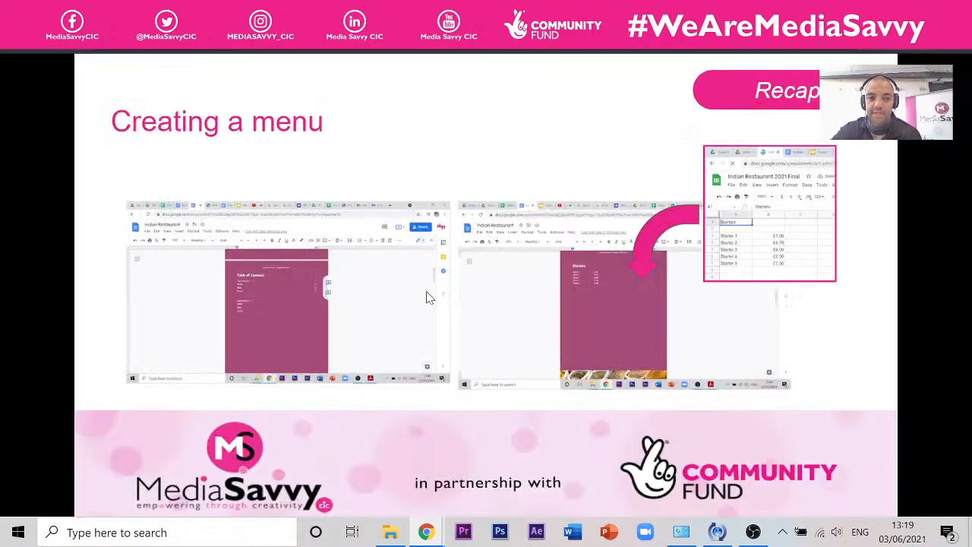
{"action": "left_click", "coordinate": [432, 282]}
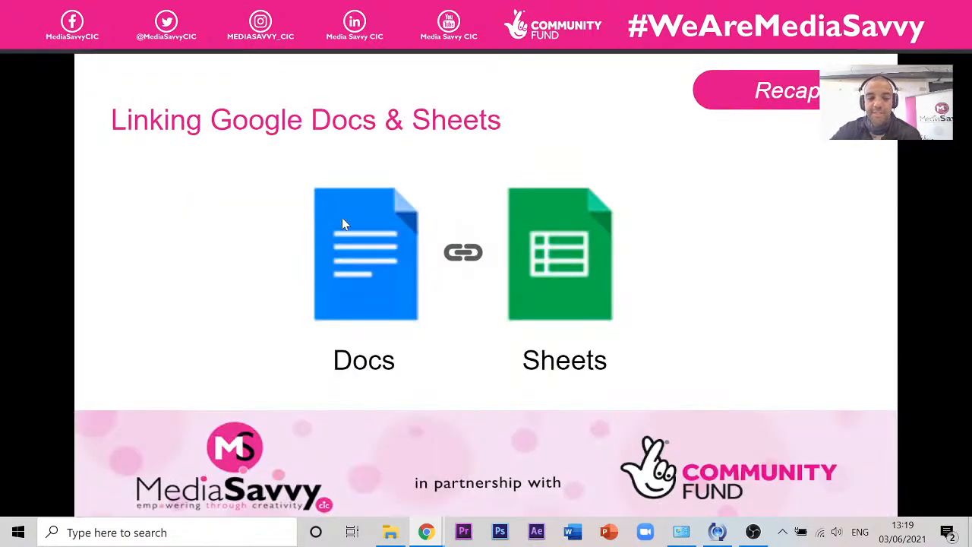
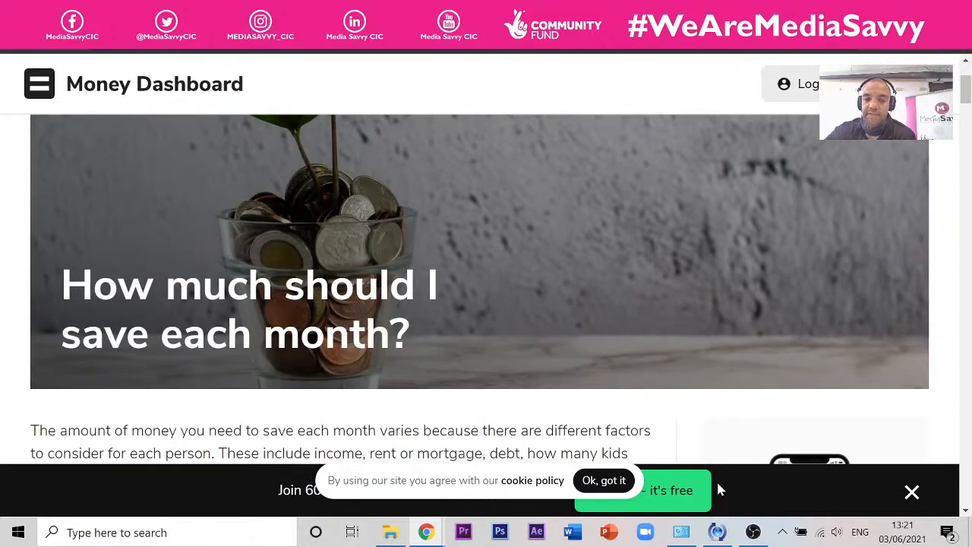
Accept the cookie notice and dismiss the sign-up banner on the Money Dashboard article.
{"action": "left_click", "coordinate": [598, 480]}
{"action": "scroll", "coordinate": [615, 423], "scroll_direction": "down", "scroll_amount": 1}
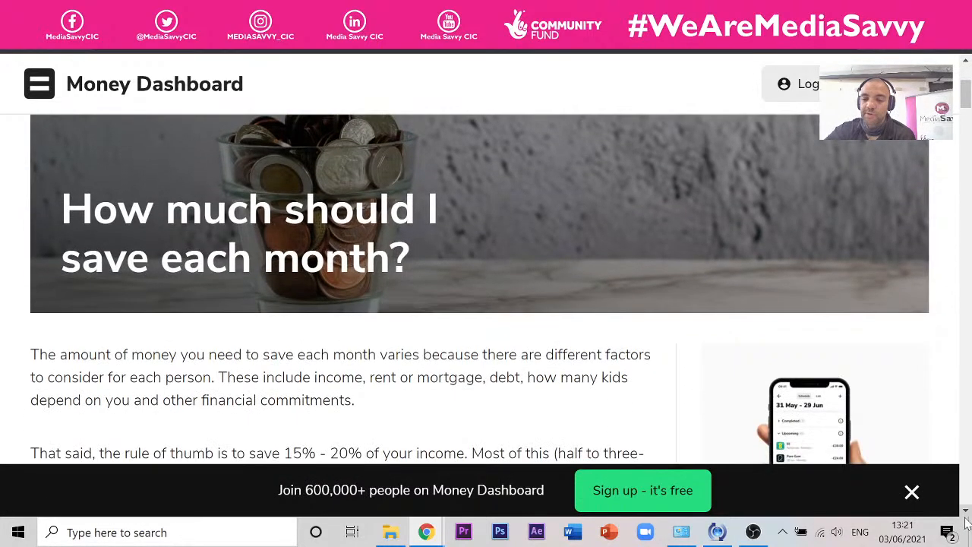
{"action": "left_click", "coordinate": [911, 492]}
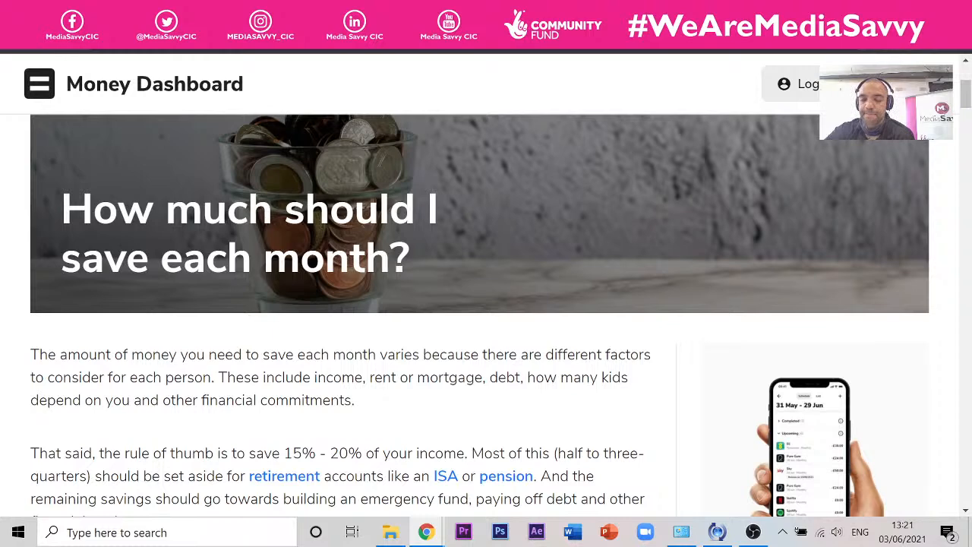
Read the introduction of "How much should I save each month?" and highlight the "15% - 20%" savings guideline.
{"action": "scroll", "coordinate": [581, 364], "scroll_direction": "down", "scroll_amount": 1}
{"action": "scroll", "coordinate": [582, 365], "scroll_direction": "down", "scroll_amount": 1}
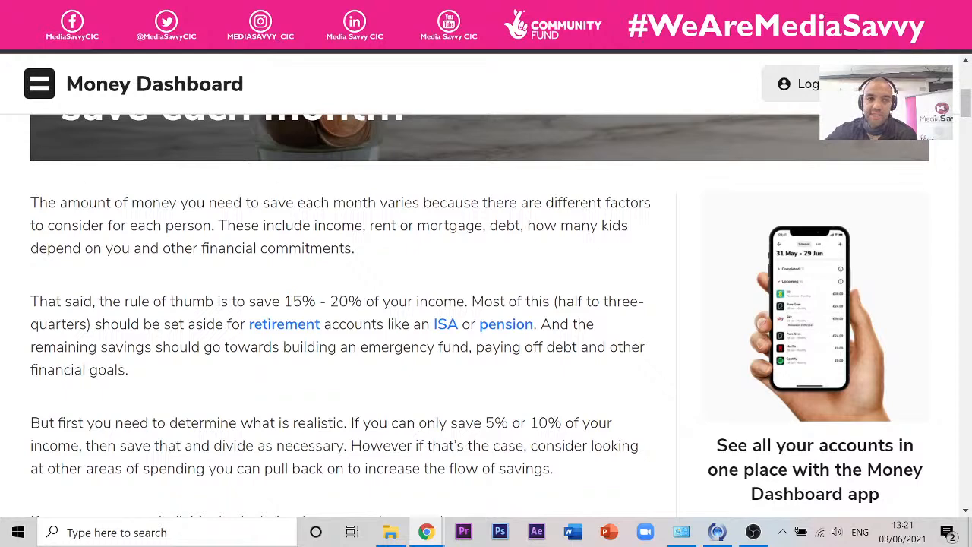
{"action": "scroll", "coordinate": [404, 208], "scroll_direction": "down", "scroll_amount": 2}
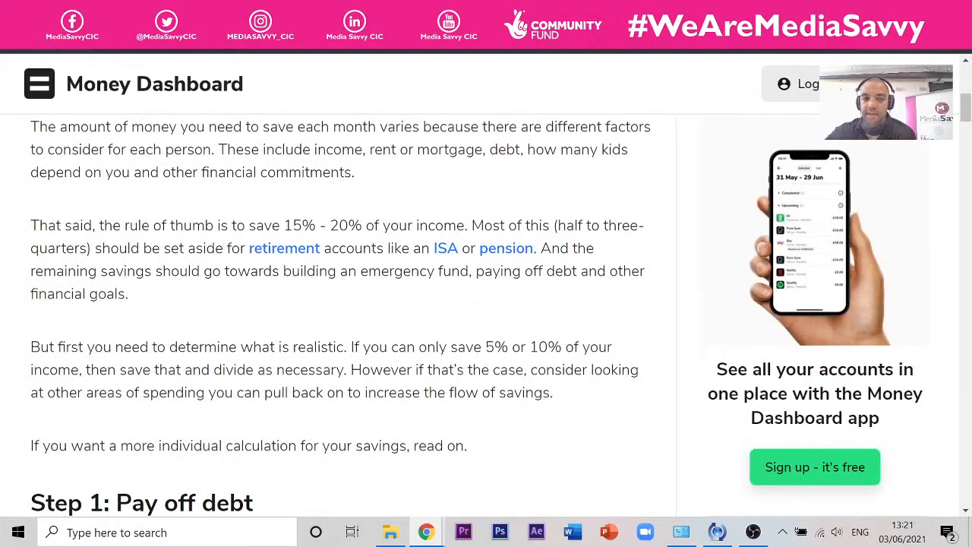
{"action": "scroll", "coordinate": [250, 288], "scroll_direction": "down", "scroll_amount": 5}
{"action": "scroll", "coordinate": [239, 335], "scroll_direction": "up", "scroll_amount": 6}
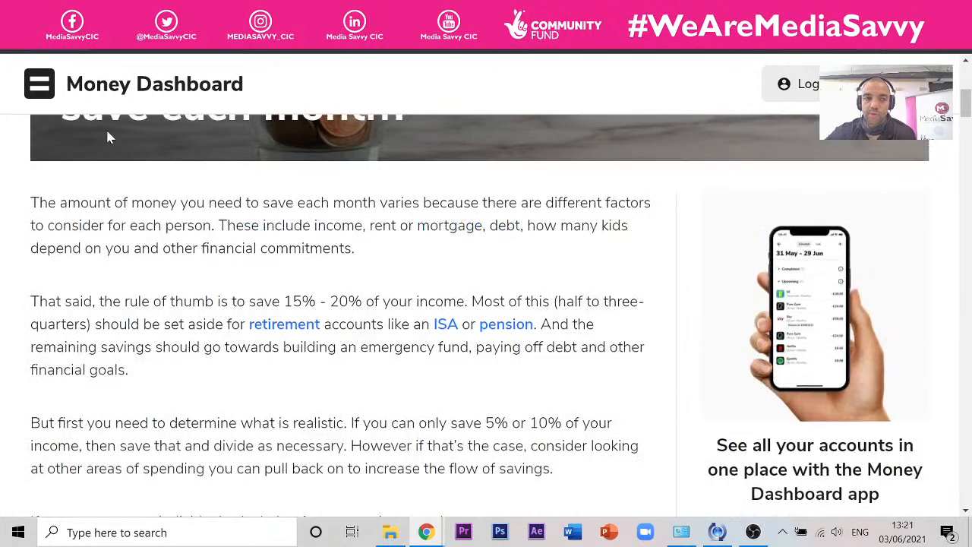
{"action": "scroll", "coordinate": [344, 185], "scroll_direction": "up", "scroll_amount": 1}
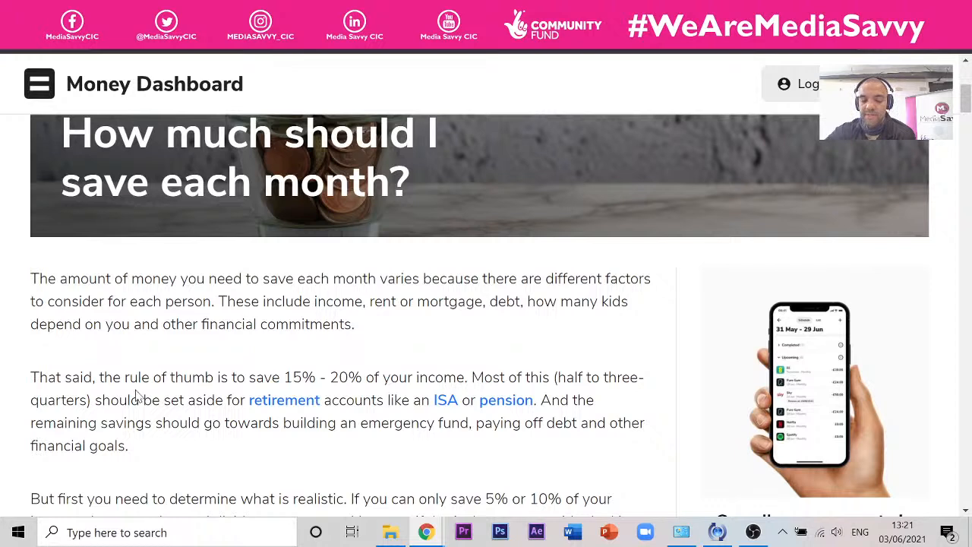
{"action": "left_click_drag", "start_coordinate": [366, 377], "coordinate": [281, 377]}
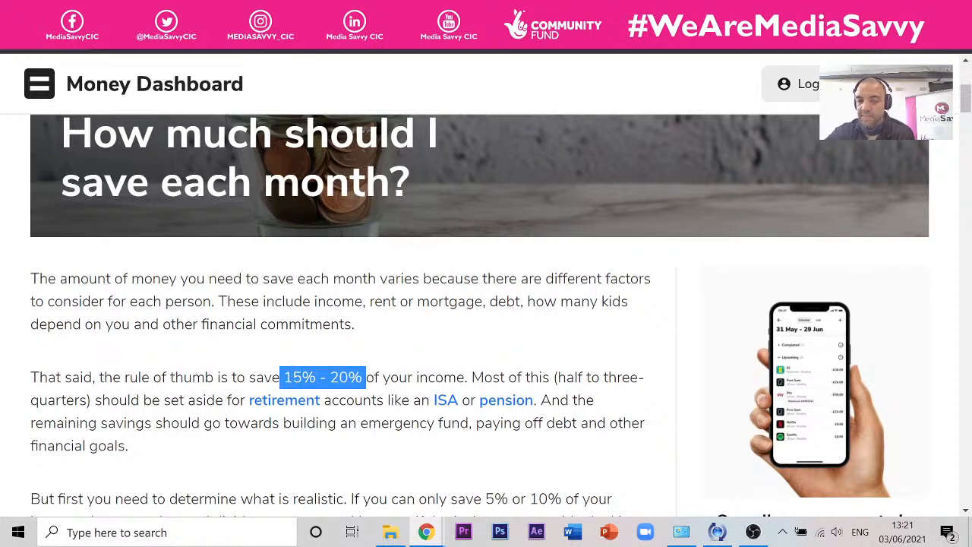
{"action": "scroll", "coordinate": [344, 352], "scroll_direction": "down", "scroll_amount": 2}
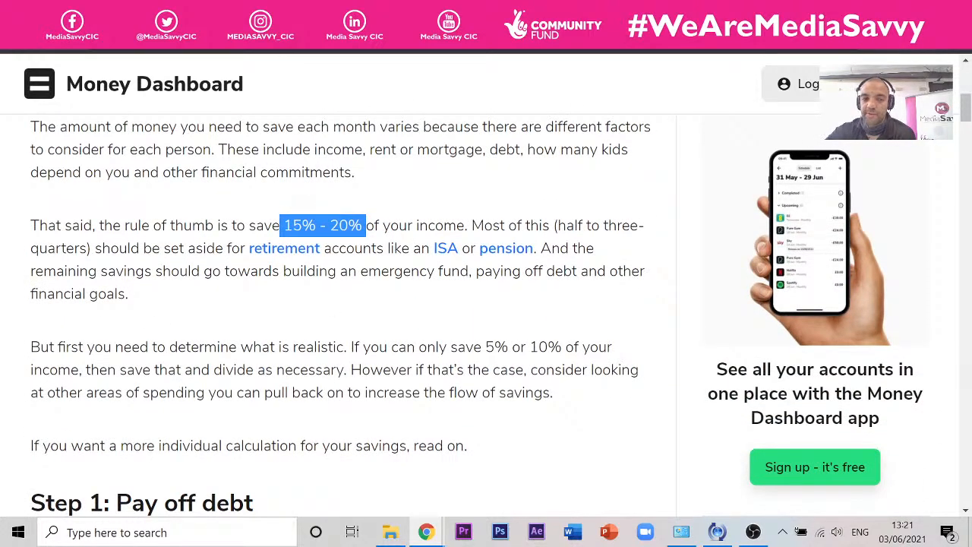
{"action": "left_click", "coordinate": [328, 303]}
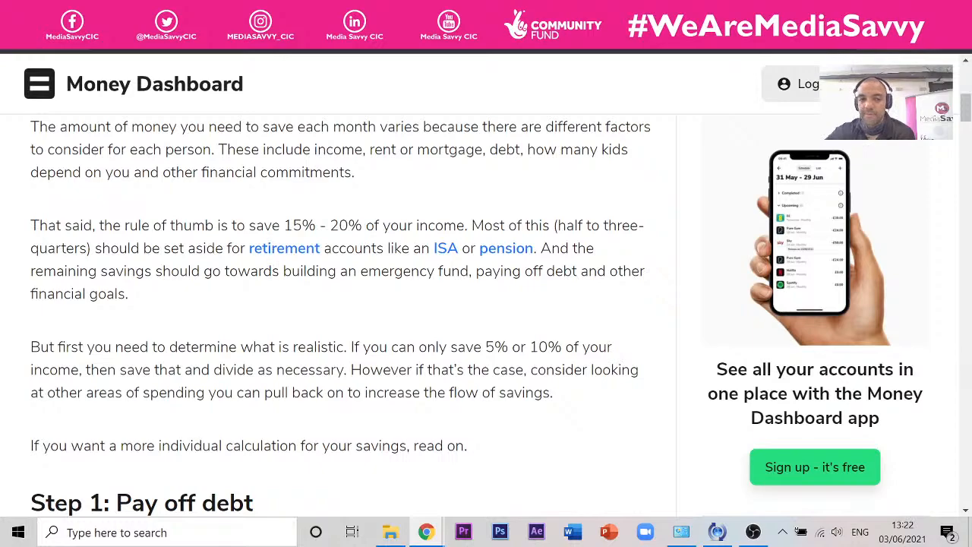
Read the article's sections on building an emergency fund and saving for short term and long term financial goals.
{"action": "scroll", "coordinate": [492, 296], "scroll_direction": "down", "scroll_amount": 7}
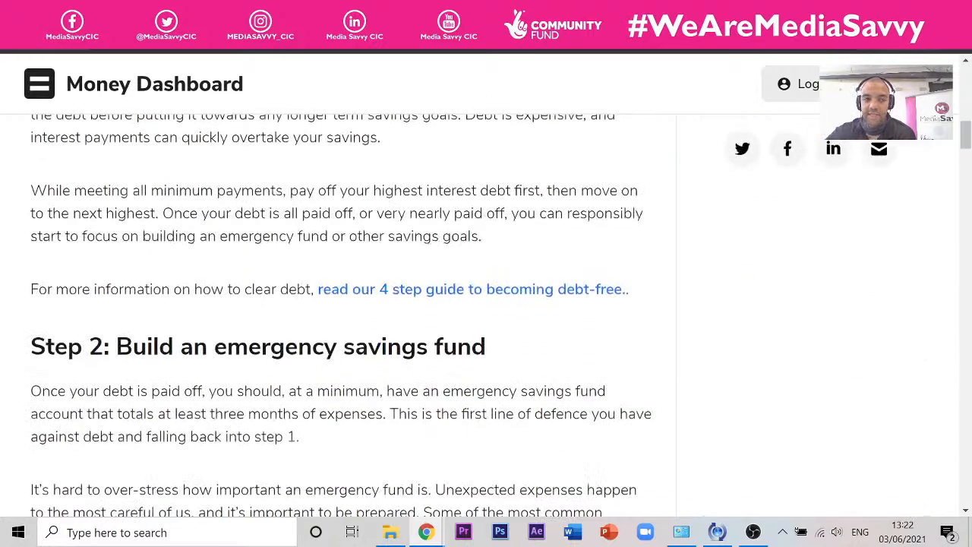
{"action": "scroll", "coordinate": [325, 304], "scroll_direction": "down", "scroll_amount": 2}
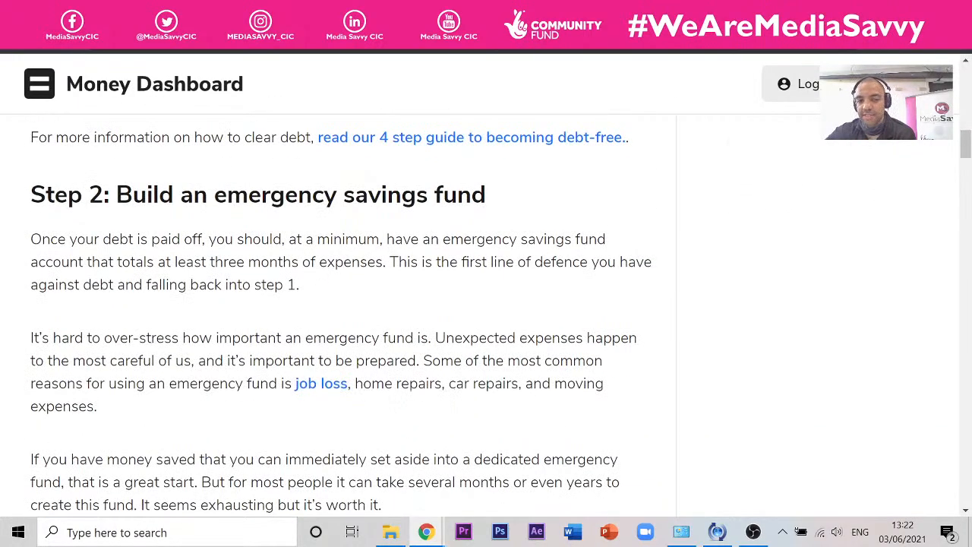
{"action": "scroll", "coordinate": [418, 314], "scroll_direction": "down", "scroll_amount": 5}
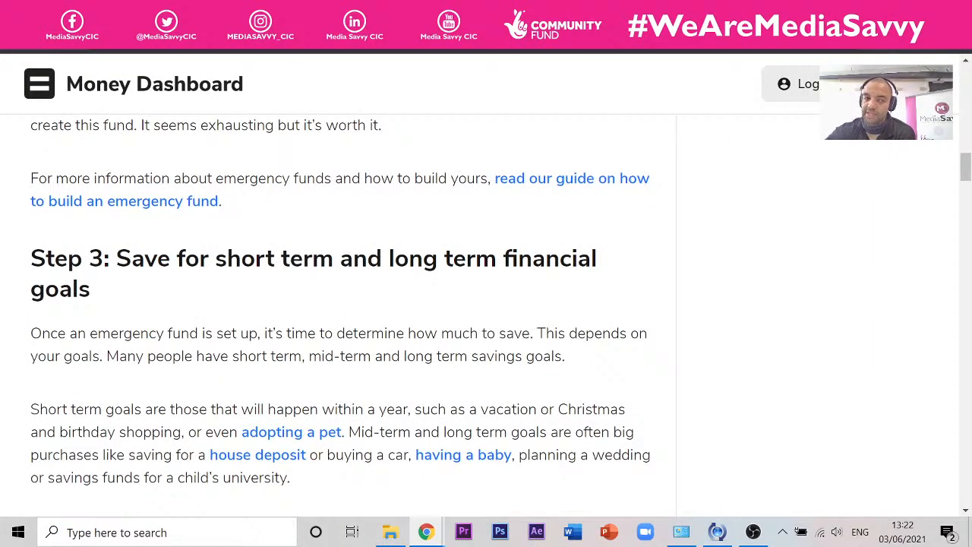
{"action": "scroll", "coordinate": [406, 325], "scroll_direction": "down", "scroll_amount": 3}
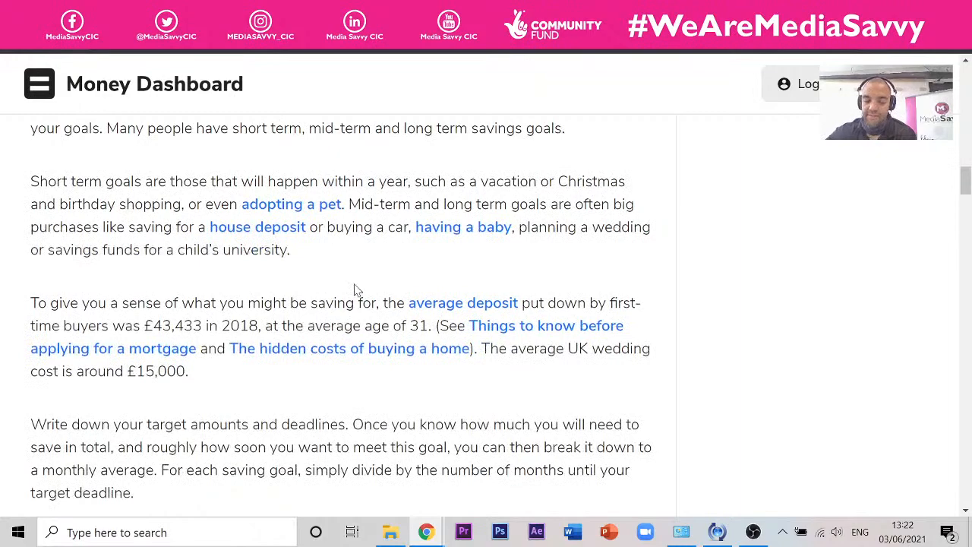
{"action": "scroll", "coordinate": [354, 289], "scroll_direction": "down", "scroll_amount": 2}
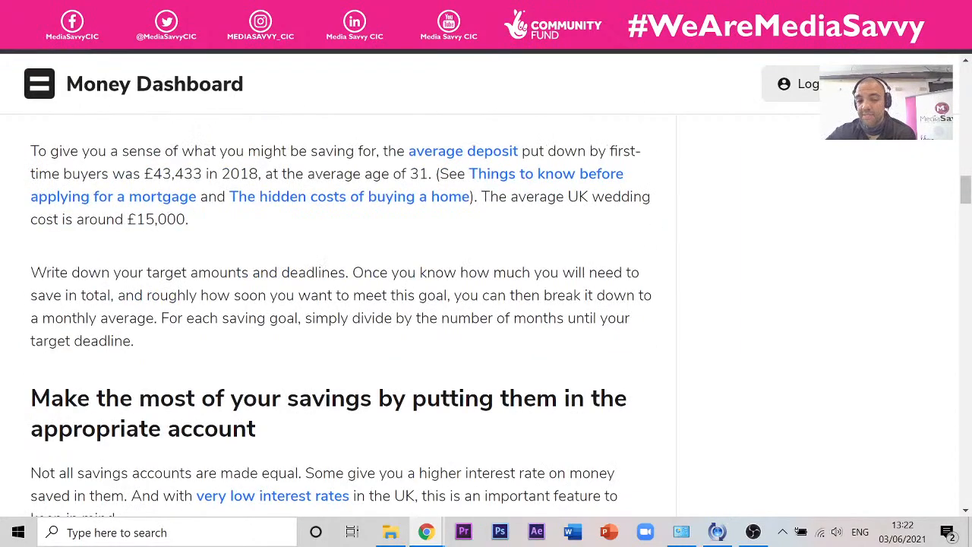
Read the article's sections on choosing a savings account and finding the magic number, and return to the Google Sheets Activity 1 slide.
{"action": "scroll", "coordinate": [331, 272], "scroll_direction": "down", "scroll_amount": 2}
{"action": "scroll", "coordinate": [329, 267], "scroll_direction": "down", "scroll_amount": 8}
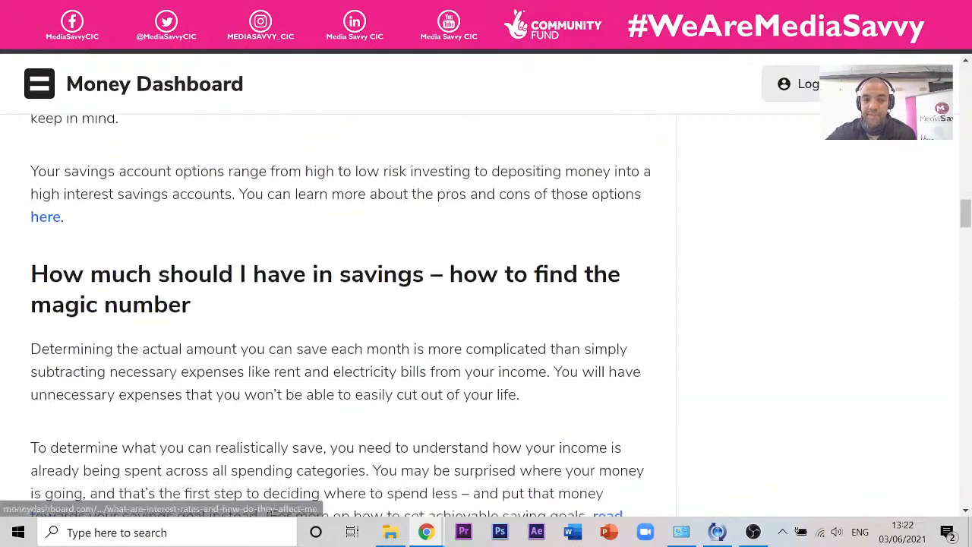
{"action": "scroll", "coordinate": [335, 258], "scroll_direction": "up", "scroll_amount": 15}
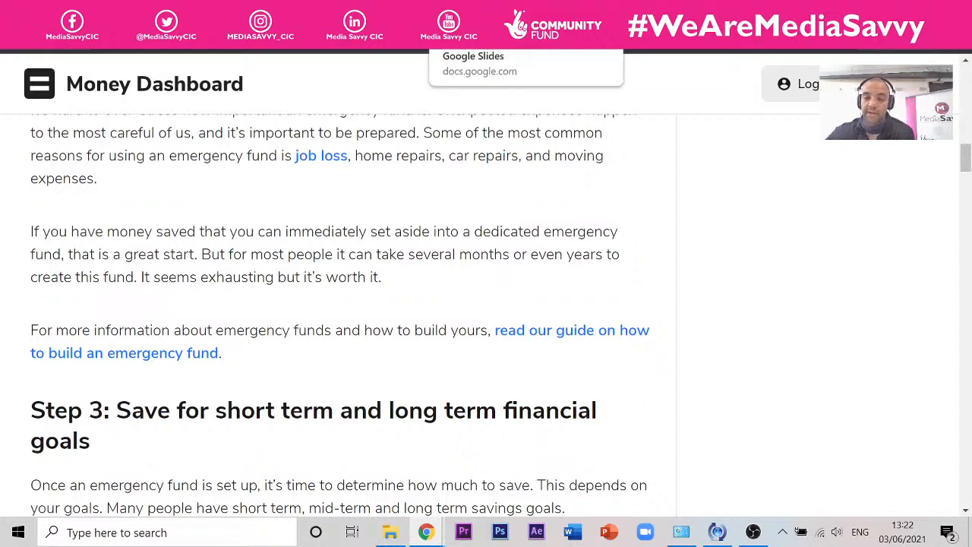
{"action": "left_click", "coordinate": [483, 15]}
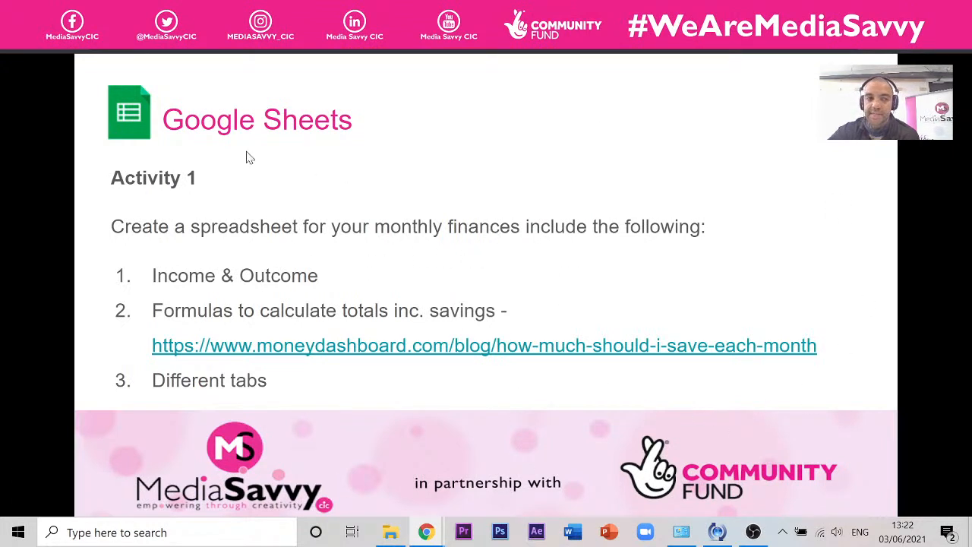
Switch to Google Drive and create a new blank Google Sheets spreadsheet in My Drive.
{"action": "left_click", "coordinate": [140, 13]}
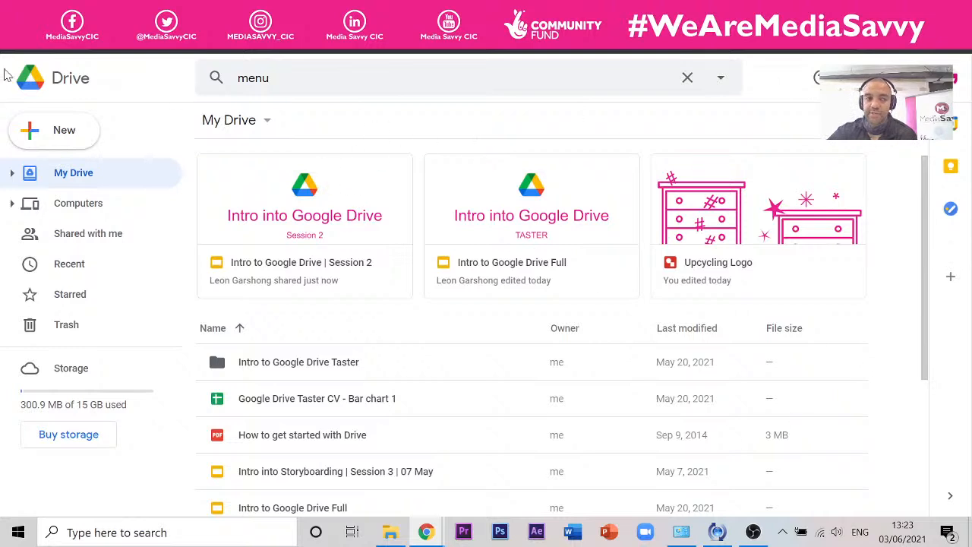
{"action": "left_click", "coordinate": [58, 139]}
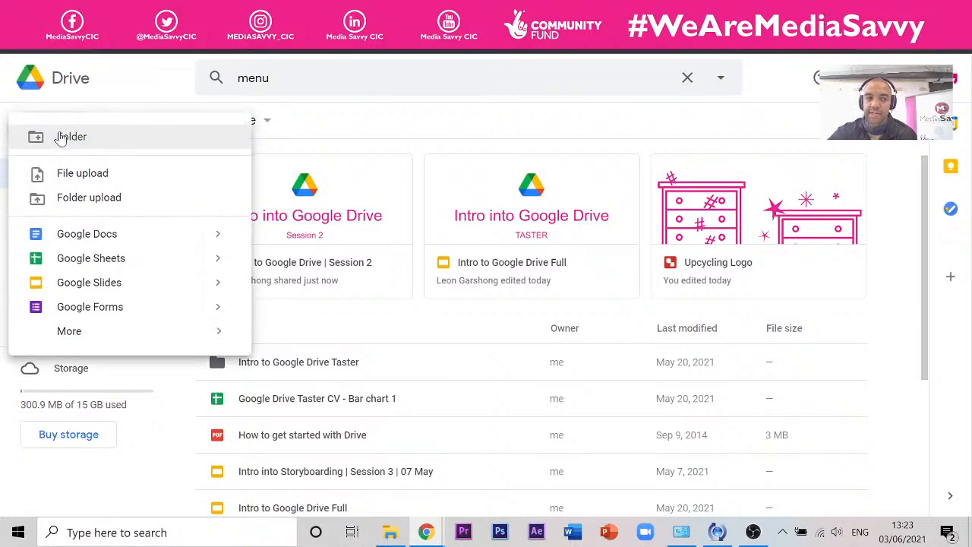
{"action": "left_click", "coordinate": [106, 261]}
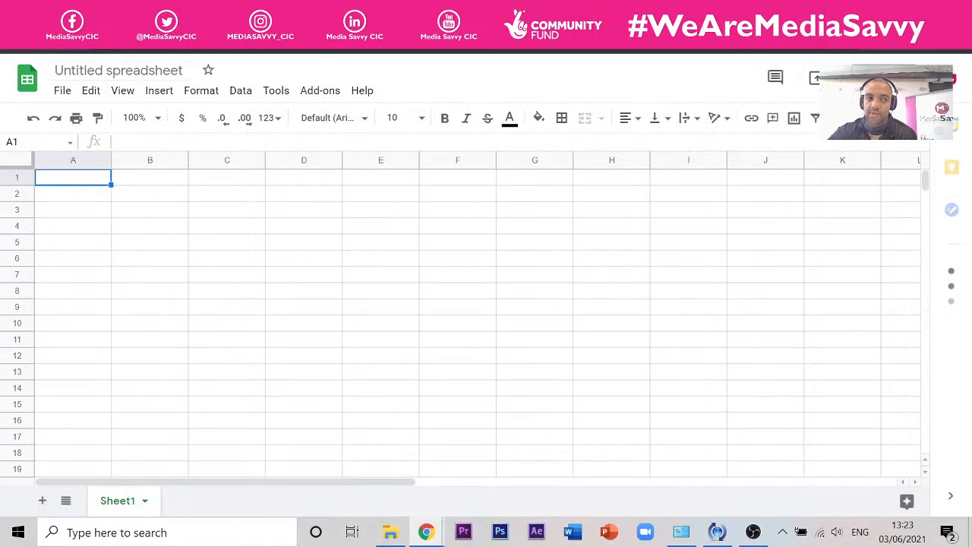
Rename the spreadsheet as "Google Drive Session 2 - Monthly Finances" and select cell B1.
{"action": "left_click", "coordinate": [118, 69]}
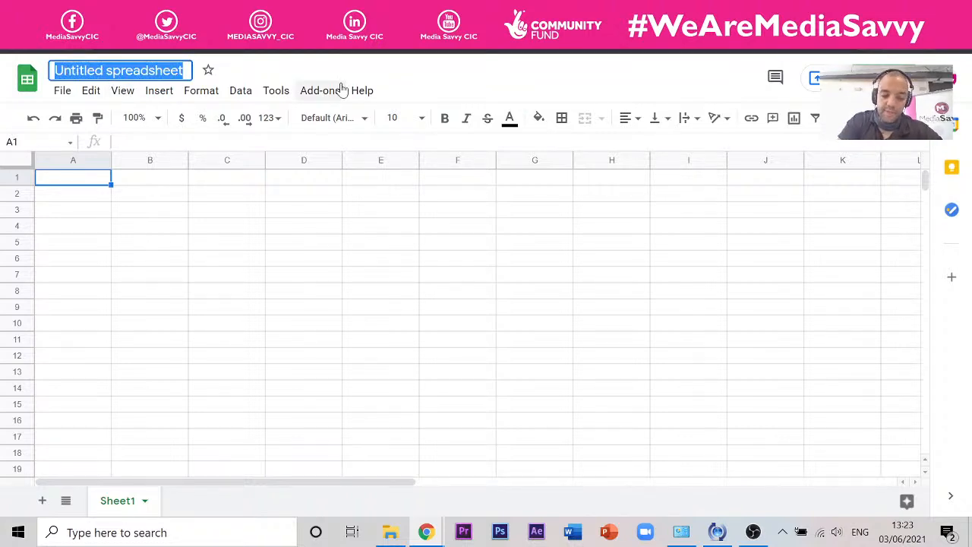
{"action": "type", "text": "G"}
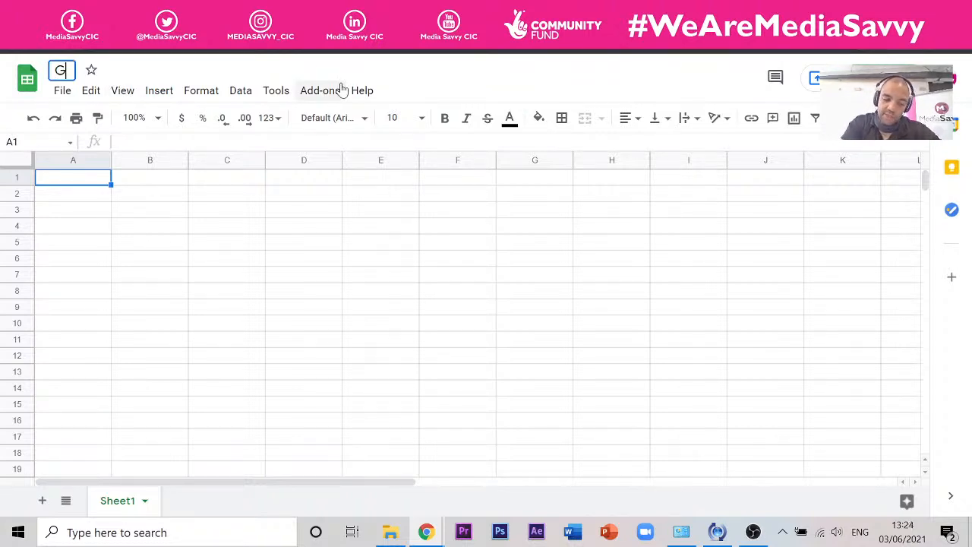
{"action": "type", "text": "oogle Drive"}
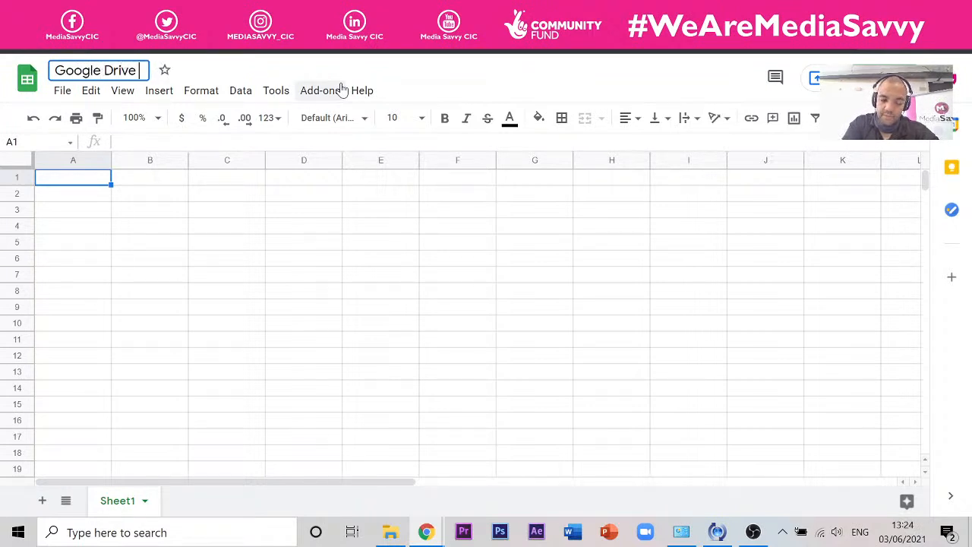
{"action": "type", "text": " Sessio"}
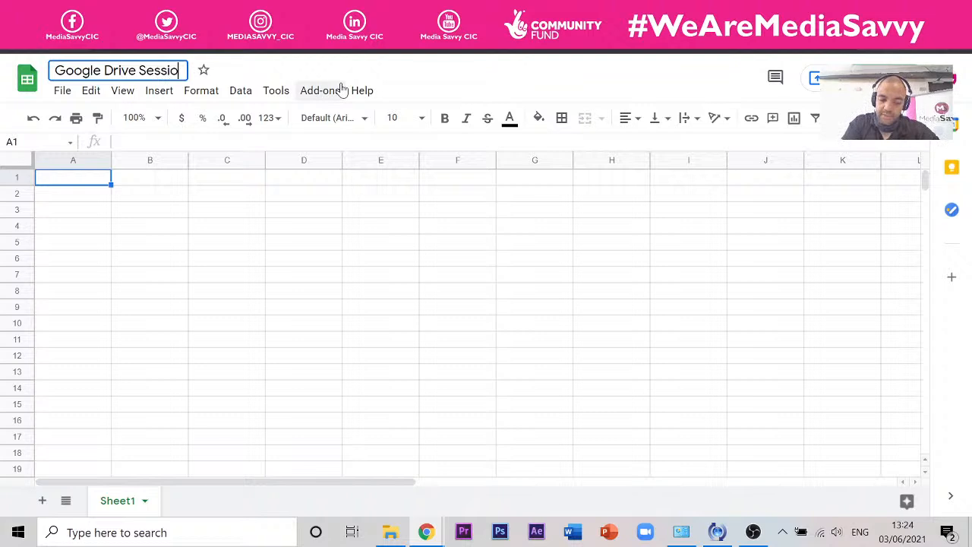
{"action": "type", "text": "n 2 - "}
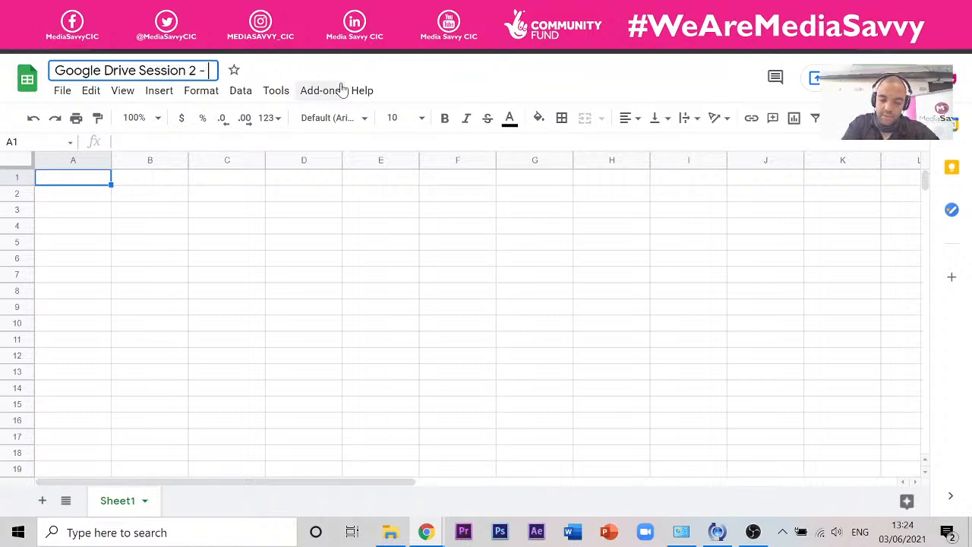
{"action": "type", "text": "Mont"}
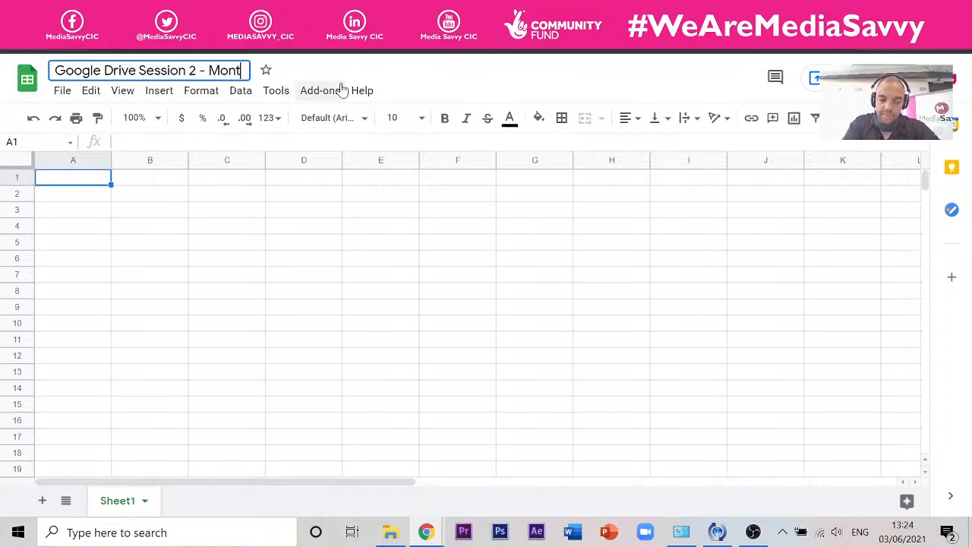
{"action": "type", "text": "hly Finances"}
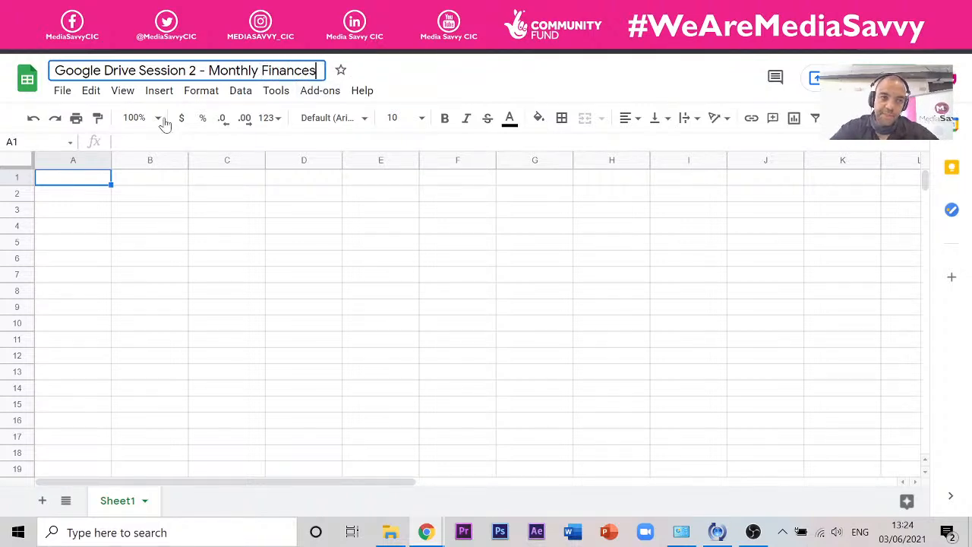
{"action": "left_click", "coordinate": [240, 230]}
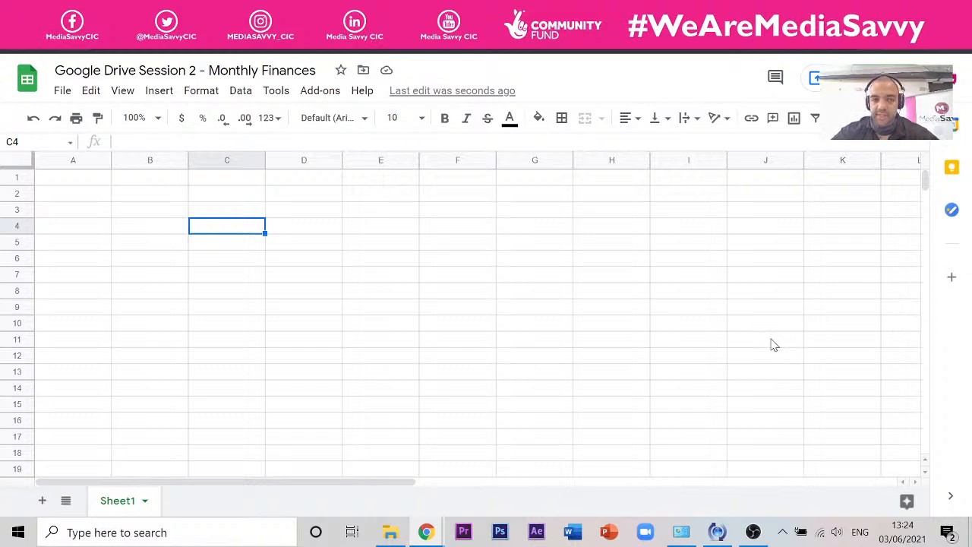
{"action": "left_click", "coordinate": [121, 177]}
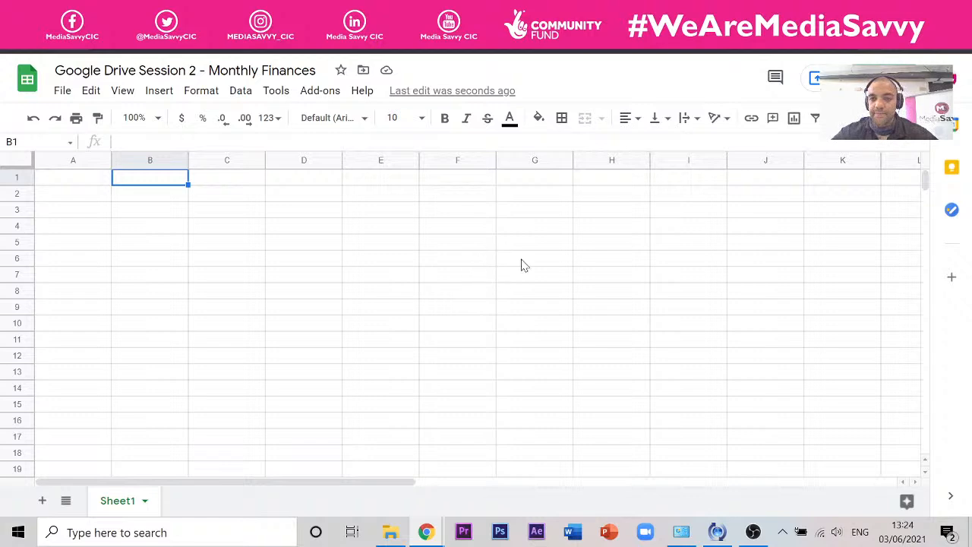
Search Google for "football results last week" in a new incognito window and open BBC Sport's Scores & Fixtures page.
{"action": "key", "text": "ctrl+shift+n"}
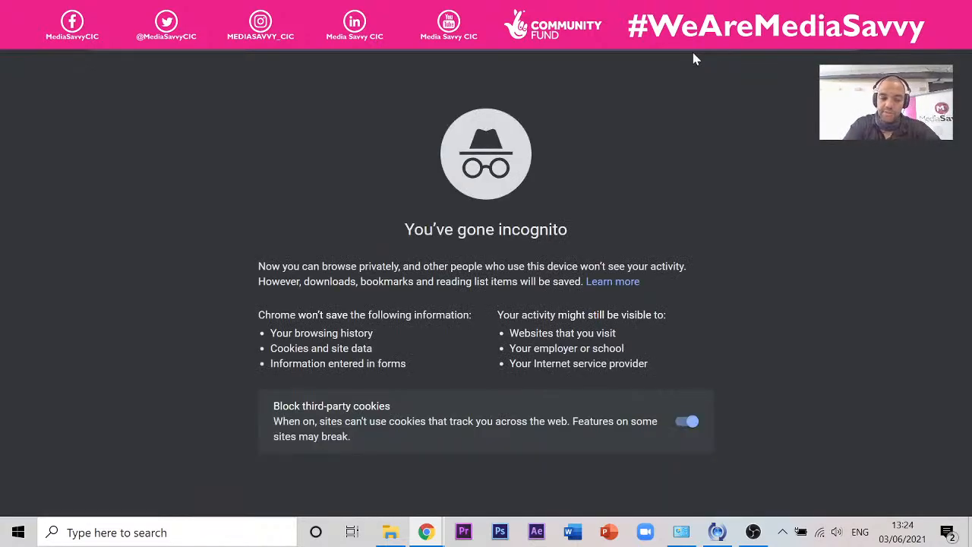
{"action": "type", "text": "football results last week"}
{"action": "key", "text": "Return"}
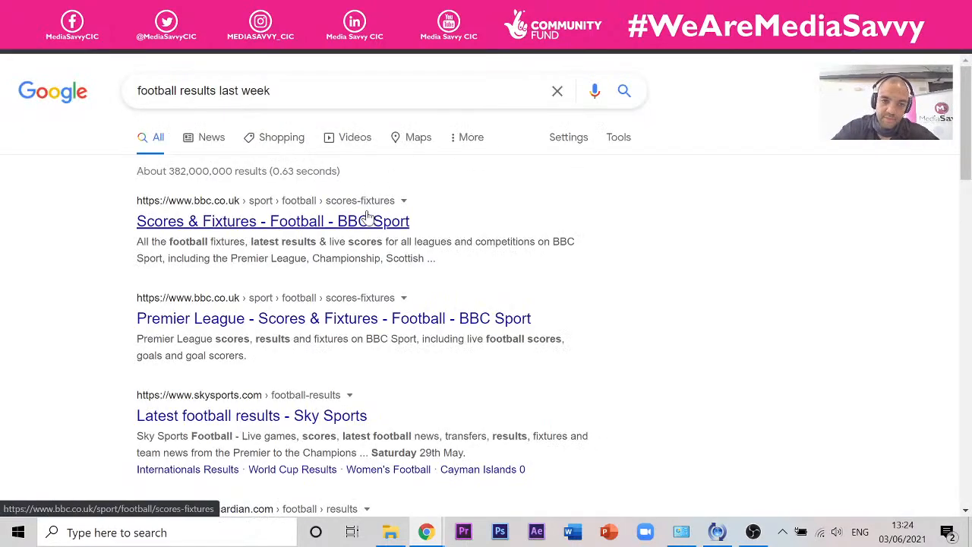
{"action": "left_click", "coordinate": [368, 218]}
Look through the 3 June football fixtures and show the results for Monday 31 May.
{"action": "scroll", "coordinate": [600, 221], "scroll_direction": "down", "scroll_amount": 3}
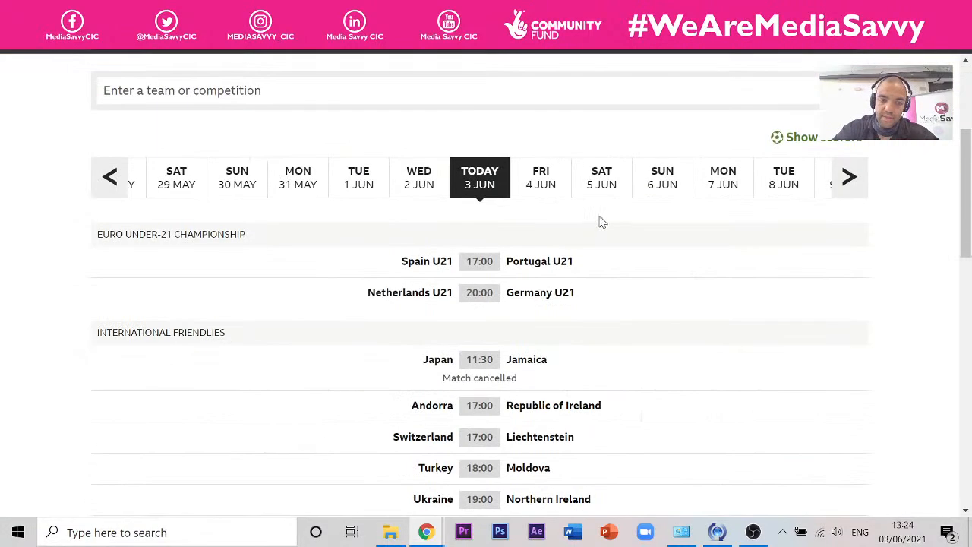
{"action": "scroll", "coordinate": [602, 220], "scroll_direction": "down", "scroll_amount": 6}
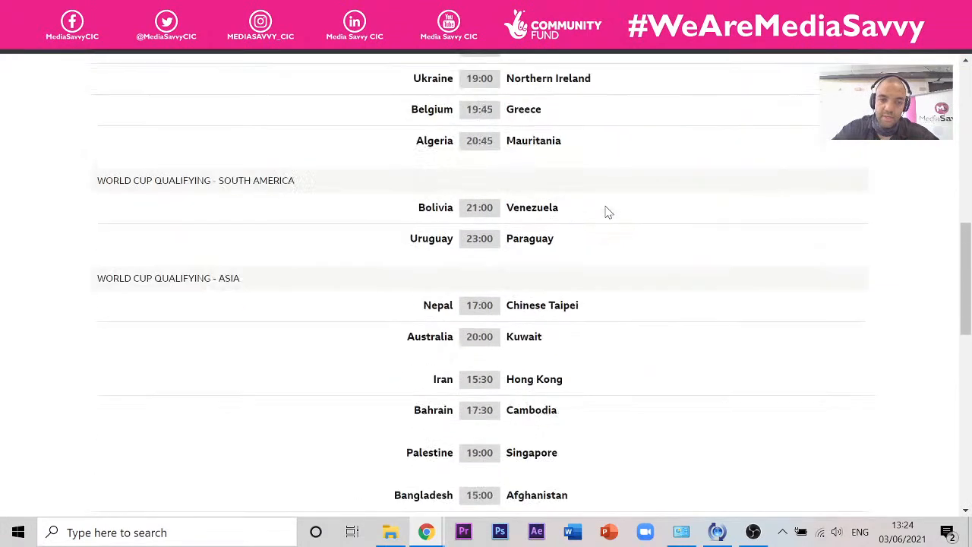
{"action": "scroll", "coordinate": [482, 193], "scroll_direction": "up", "scroll_amount": 10}
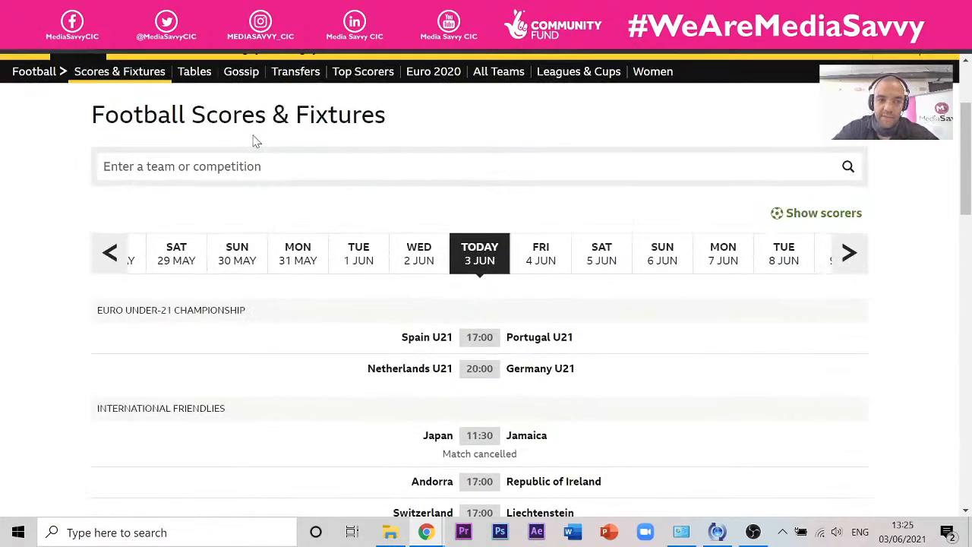
{"action": "scroll", "coordinate": [256, 142], "scroll_direction": "down", "scroll_amount": 1}
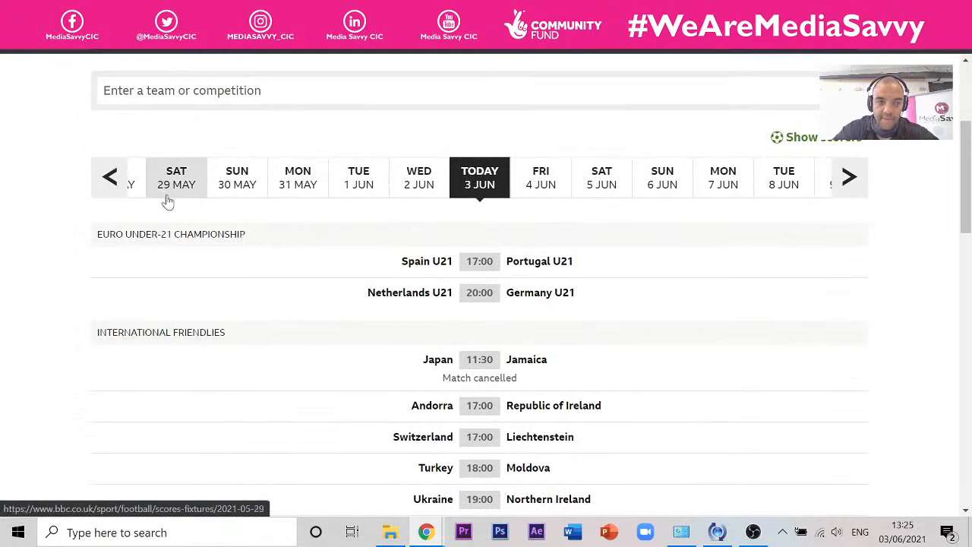
{"action": "scroll", "coordinate": [228, 270], "scroll_direction": "down", "scroll_amount": 1}
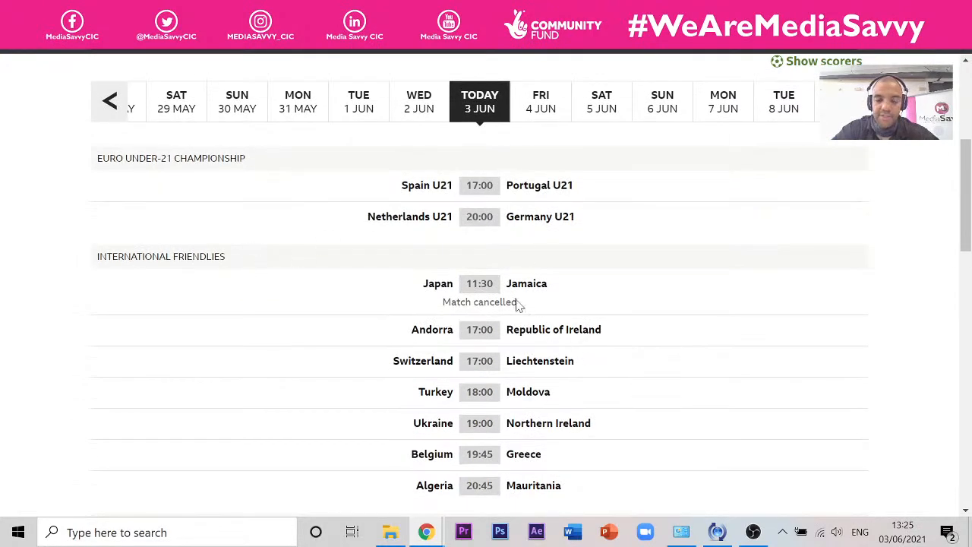
{"action": "scroll", "coordinate": [531, 319], "scroll_direction": "down", "scroll_amount": 2}
{"action": "scroll", "coordinate": [531, 194], "scroll_direction": "down", "scroll_amount": 4}
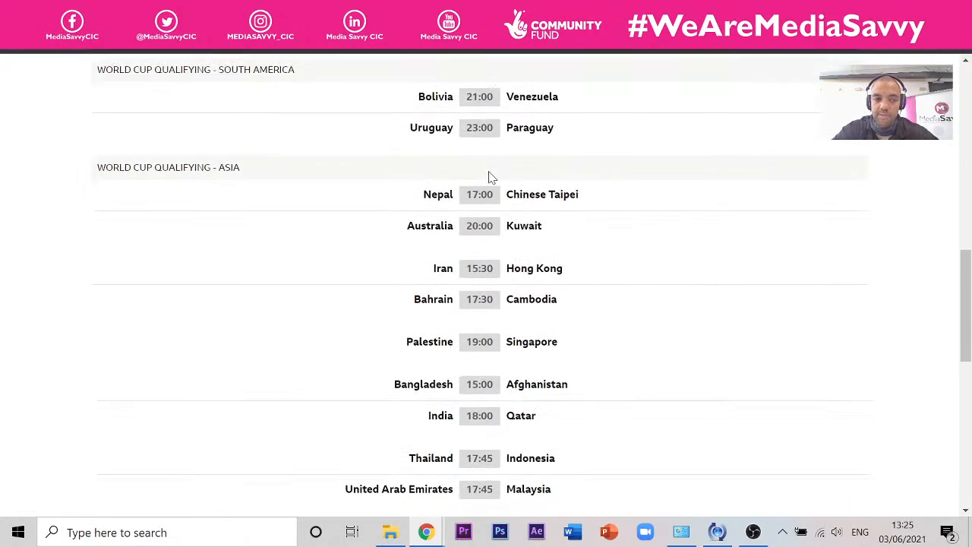
{"action": "scroll", "coordinate": [486, 175], "scroll_direction": "up", "scroll_amount": 5}
{"action": "scroll", "coordinate": [406, 196], "scroll_direction": "down", "scroll_amount": 2}
{"action": "scroll", "coordinate": [485, 152], "scroll_direction": "up", "scroll_amount": 3}
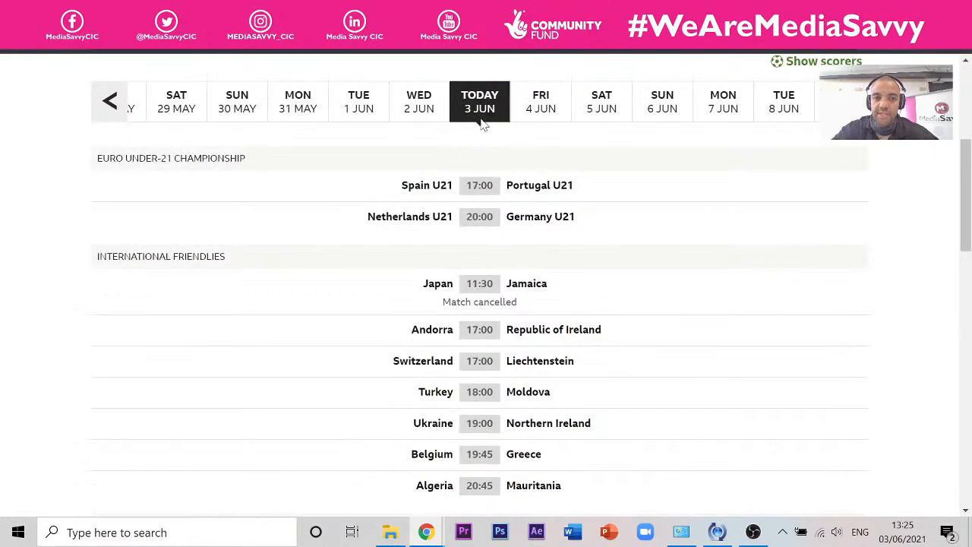
{"action": "left_click", "coordinate": [300, 114]}
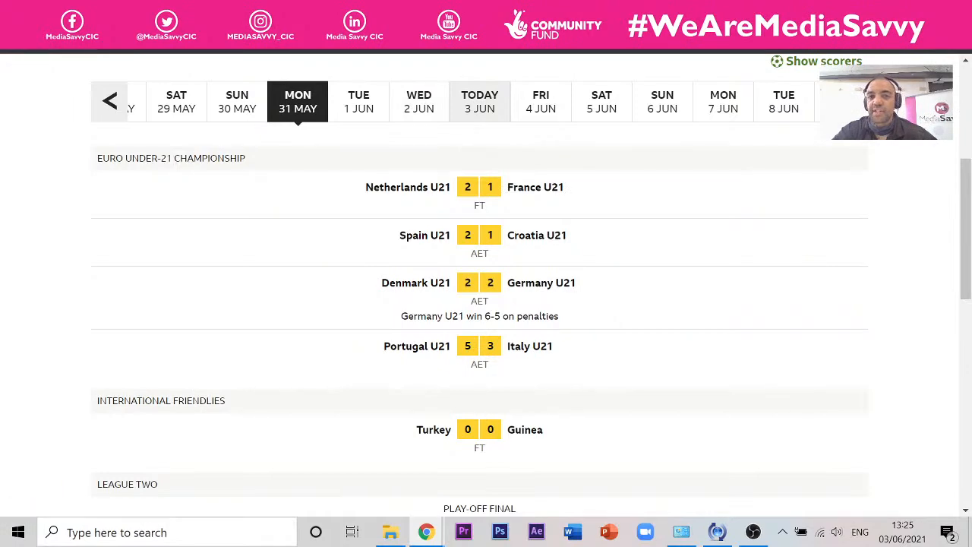
Search Google for "weather in european countries" and open the Euronews Europe weather forecast page.
{"action": "key", "text": "ctrl+l"}
{"action": "type", "text": "weather in"}
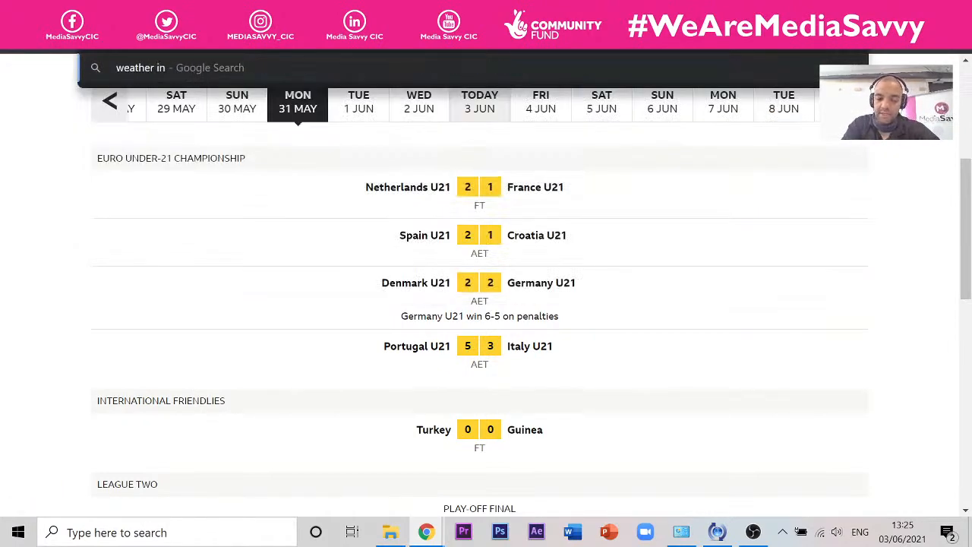
{"action": "type", "text": " eur"}
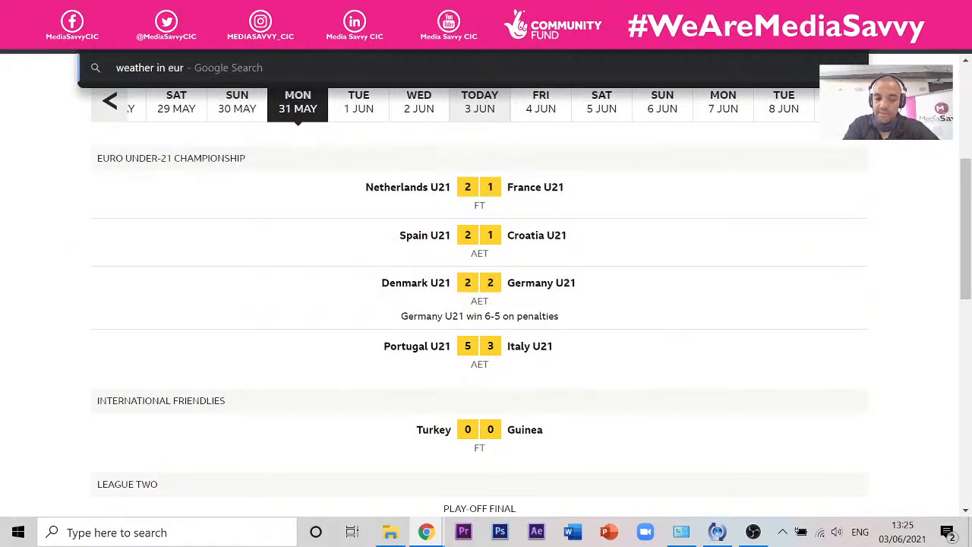
{"action": "type", "text": "opean cou"}
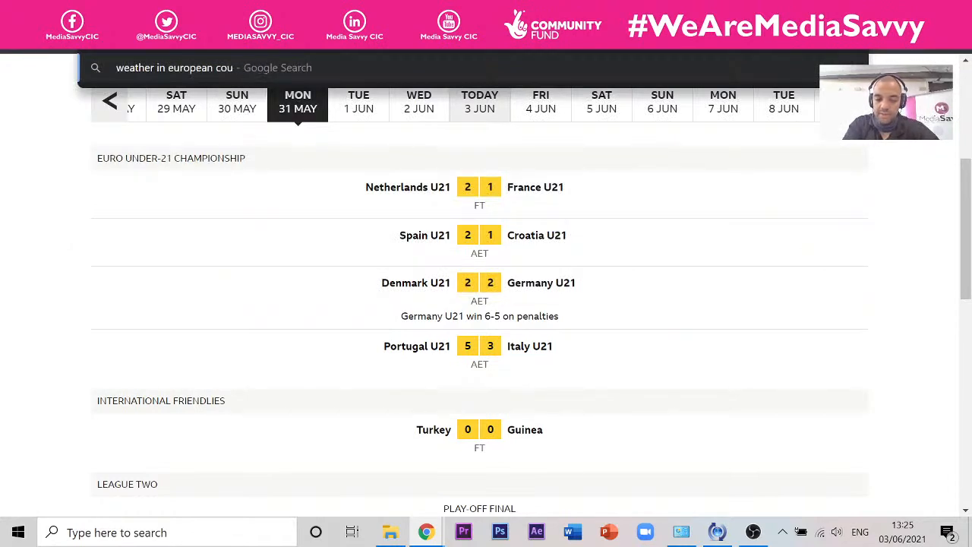
{"action": "type", "text": "ntries"}
{"action": "key", "text": "Return"}
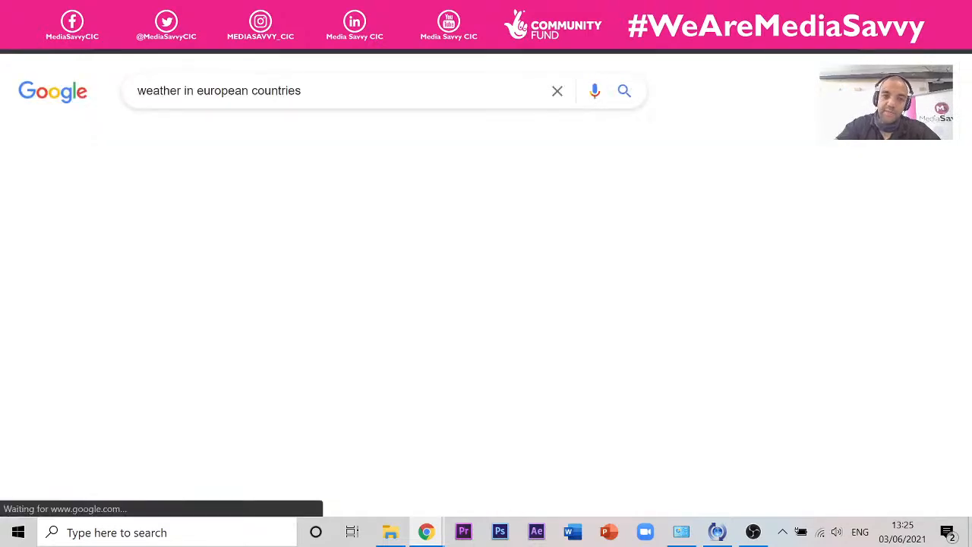
{"action": "scroll", "coordinate": [207, 242], "scroll_direction": "down", "scroll_amount": 2}
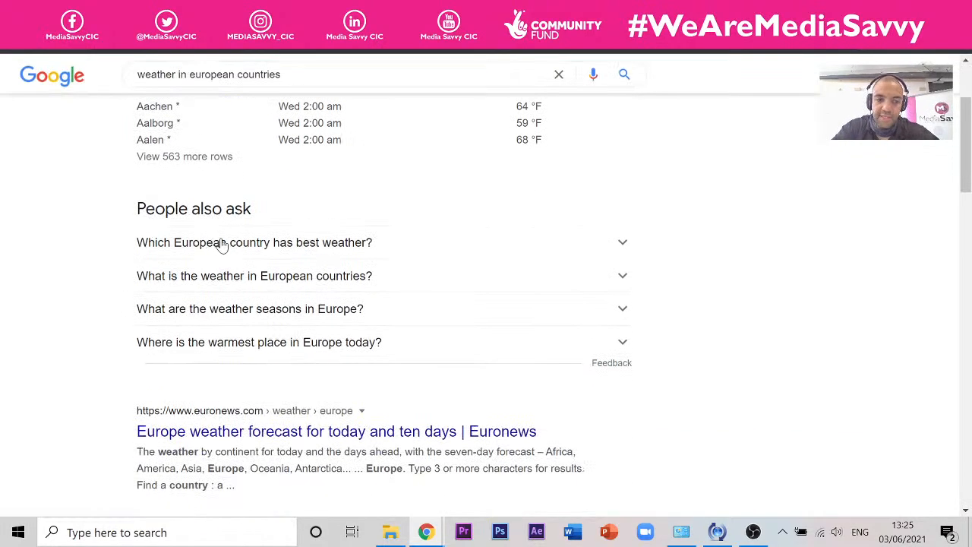
{"action": "left_click", "coordinate": [201, 427]}
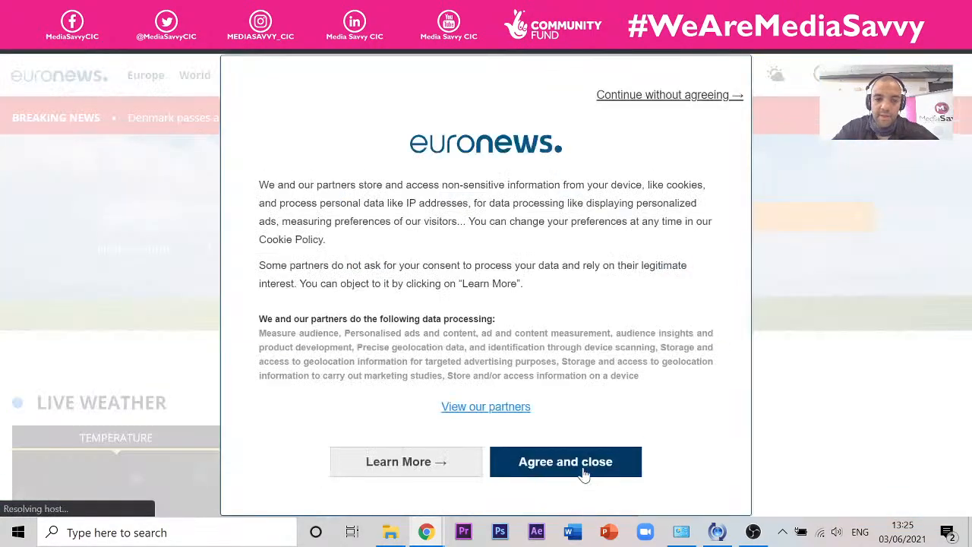
Clear the cookie notice and newsletter sign-up, and look through the Euronews Europe weather page for forecast data.
{"action": "left_click", "coordinate": [581, 472]}
{"action": "scroll", "coordinate": [437, 342], "scroll_direction": "down", "scroll_amount": 5}
{"action": "scroll", "coordinate": [425, 321], "scroll_direction": "down", "scroll_amount": 5}
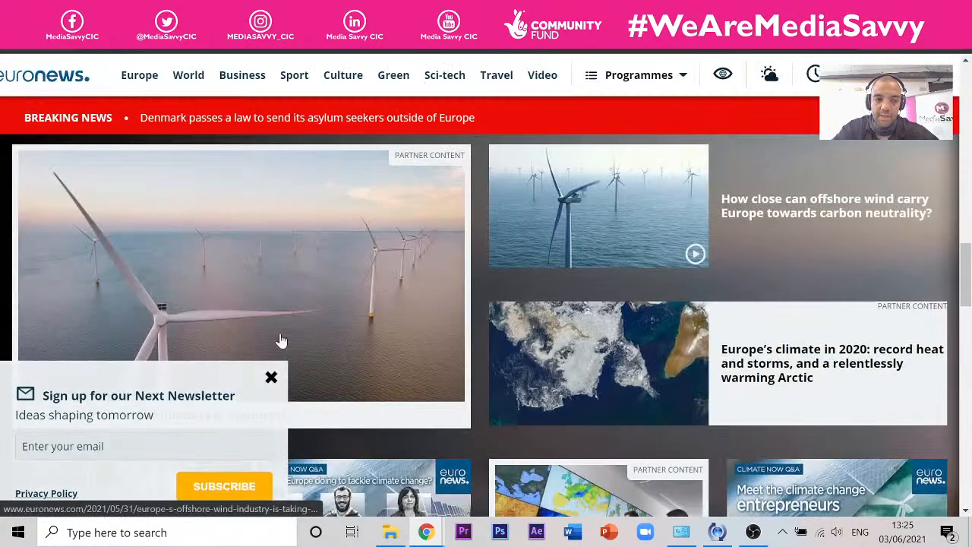
{"action": "left_click", "coordinate": [271, 375]}
{"action": "scroll", "coordinate": [414, 288], "scroll_direction": "up", "scroll_amount": 10}
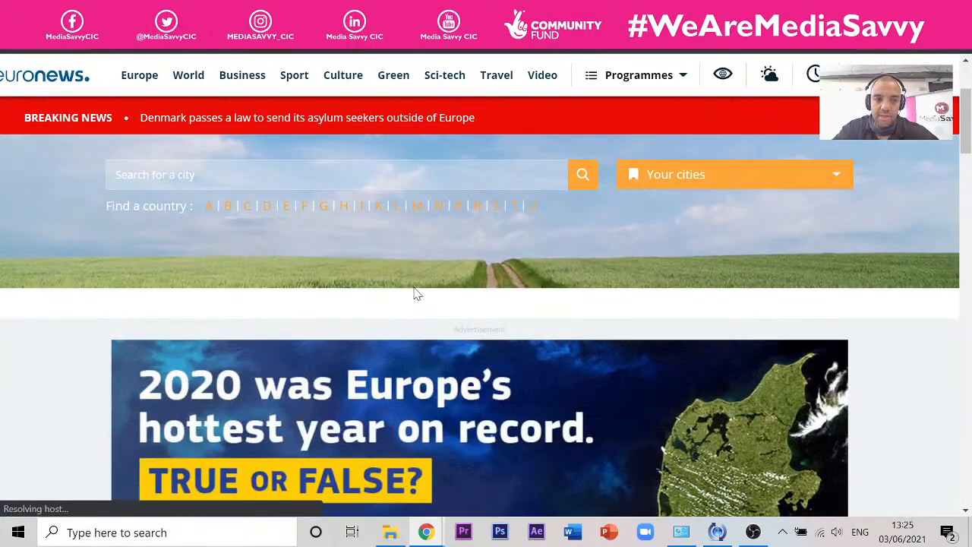
{"action": "mouse_move", "coordinate": [211, 207]}
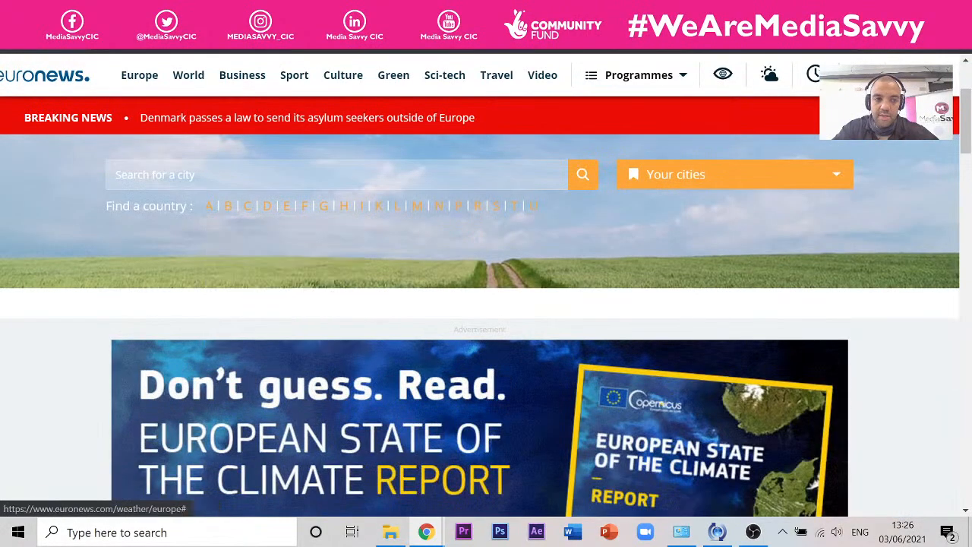
{"action": "scroll", "coordinate": [338, 319], "scroll_direction": "down", "scroll_amount": 15}
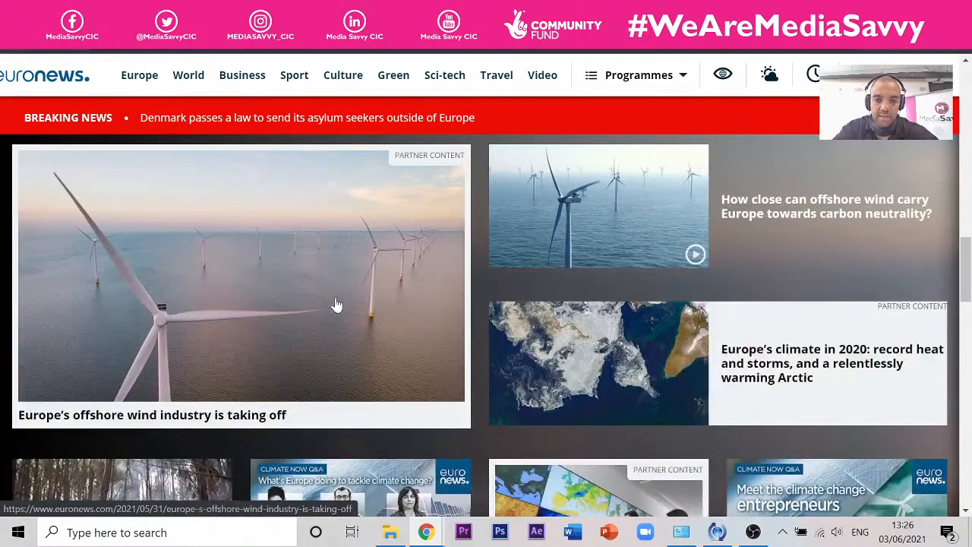
Search Google for "weather today", open BBC Weather's Sunderland forecast and look through its hourly table.
{"action": "scroll", "coordinate": [365, 298], "scroll_direction": "down", "scroll_amount": 12}
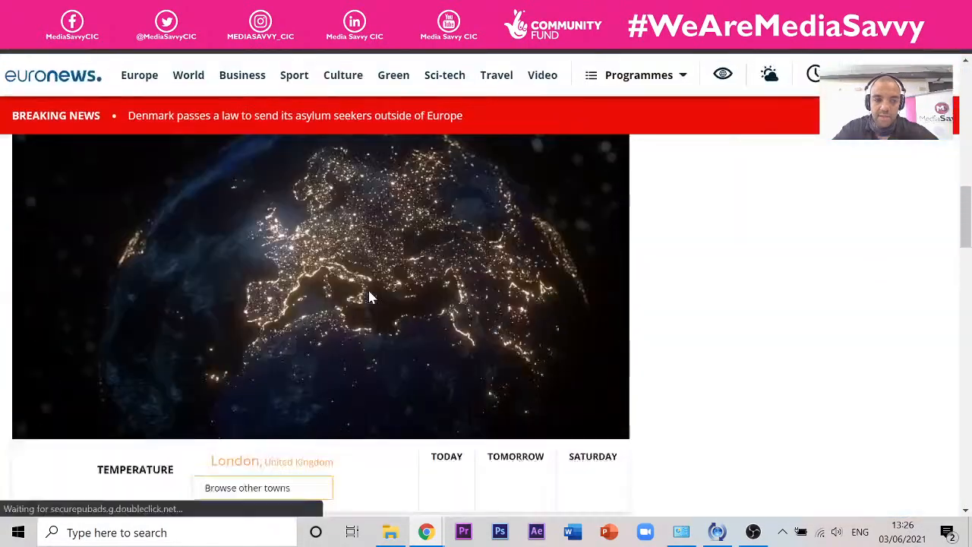
{"action": "scroll", "coordinate": [372, 298], "scroll_direction": "up", "scroll_amount": 15}
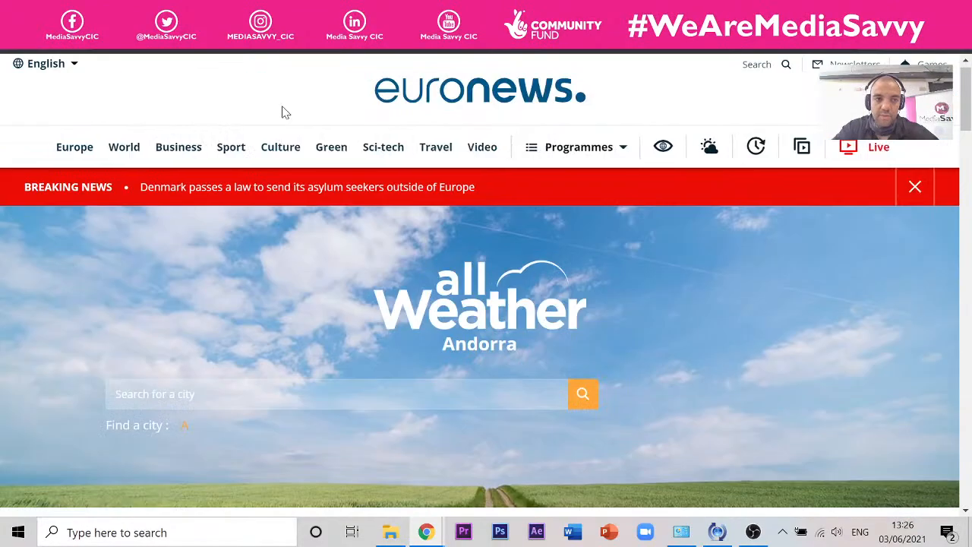
{"action": "key", "text": "ctrl+l"}
{"action": "type", "text": "weath"}
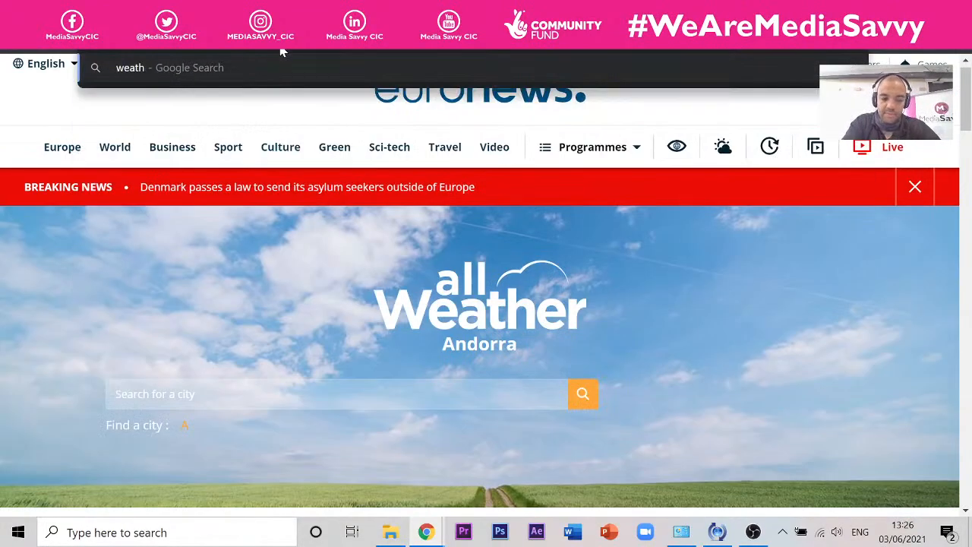
{"action": "type", "text": "er today"}
{"action": "key", "text": "Return"}
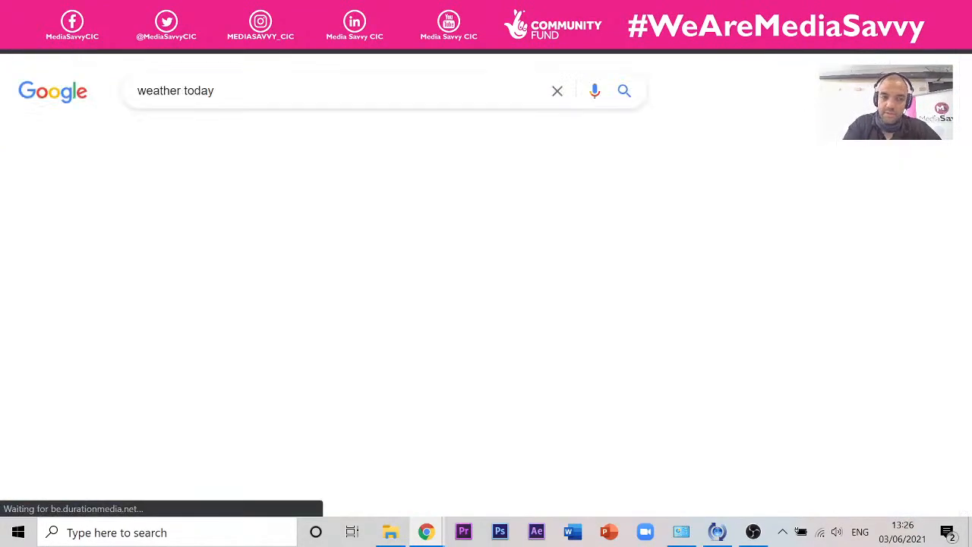
{"action": "scroll", "coordinate": [227, 251], "scroll_direction": "down", "scroll_amount": 3}
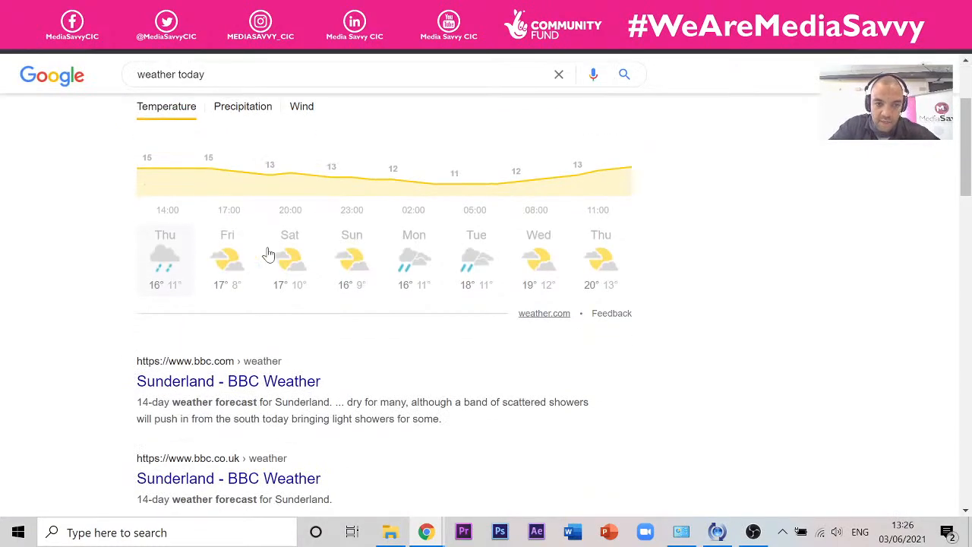
{"action": "left_click", "coordinate": [253, 306]}
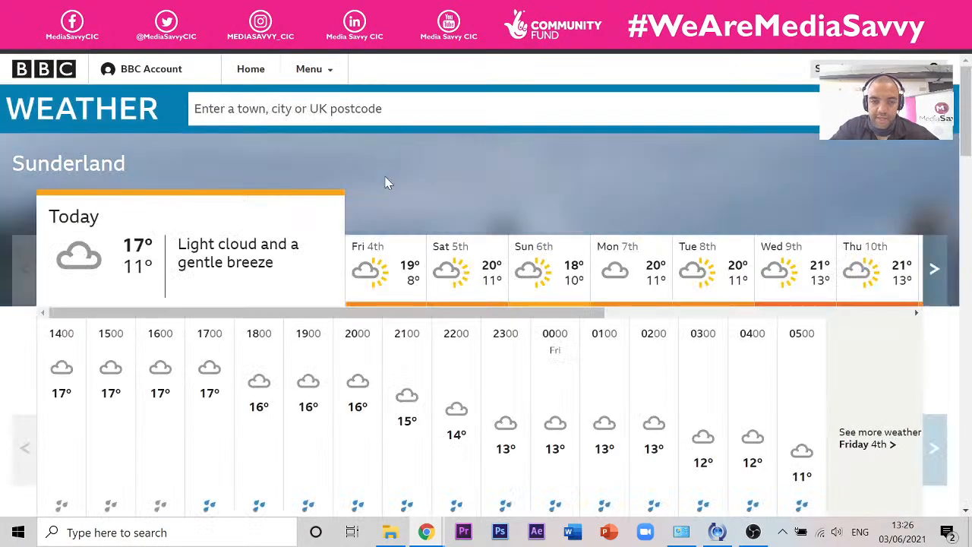
{"action": "scroll", "coordinate": [246, 299], "scroll_direction": "down", "scroll_amount": 2}
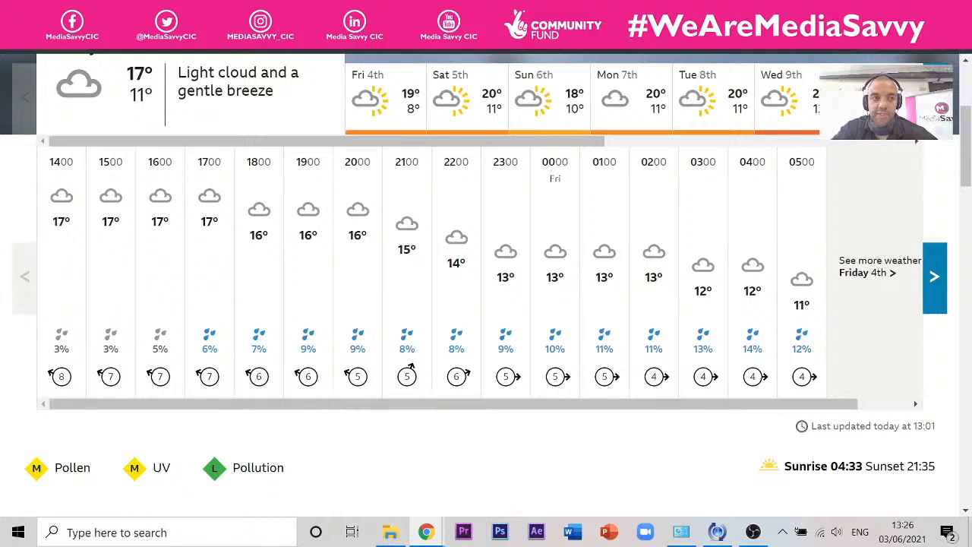
Return to the Monthly Finances spreadsheet and point out individual cells in the empty grid, such as A2, E3 and B3.
{"action": "left_click", "coordinate": [186, 11]}
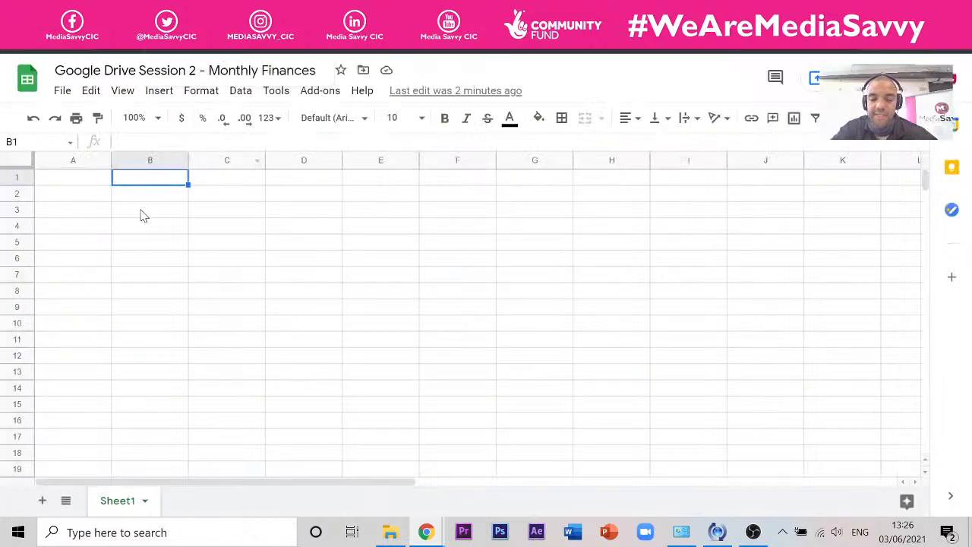
{"action": "left_click", "coordinate": [76, 199]}
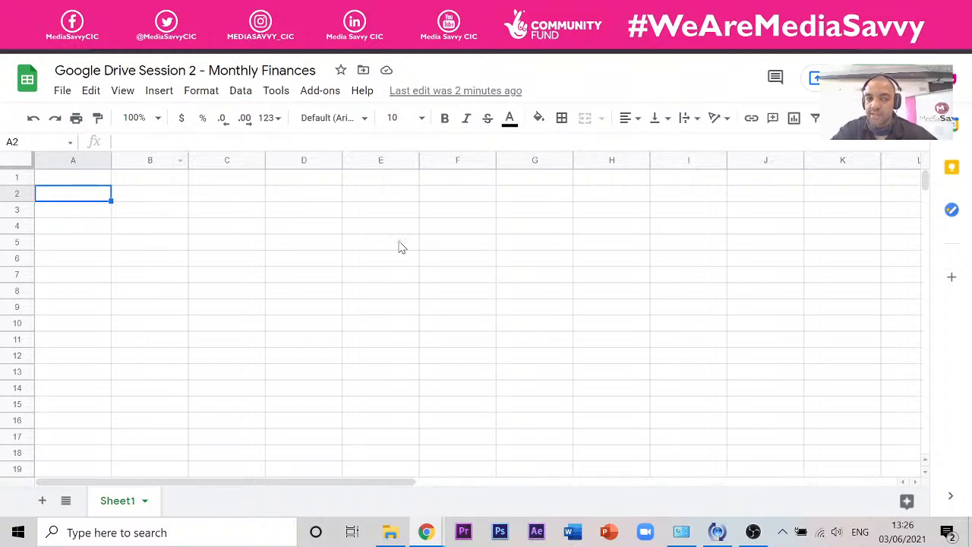
{"action": "left_click", "coordinate": [404, 214]}
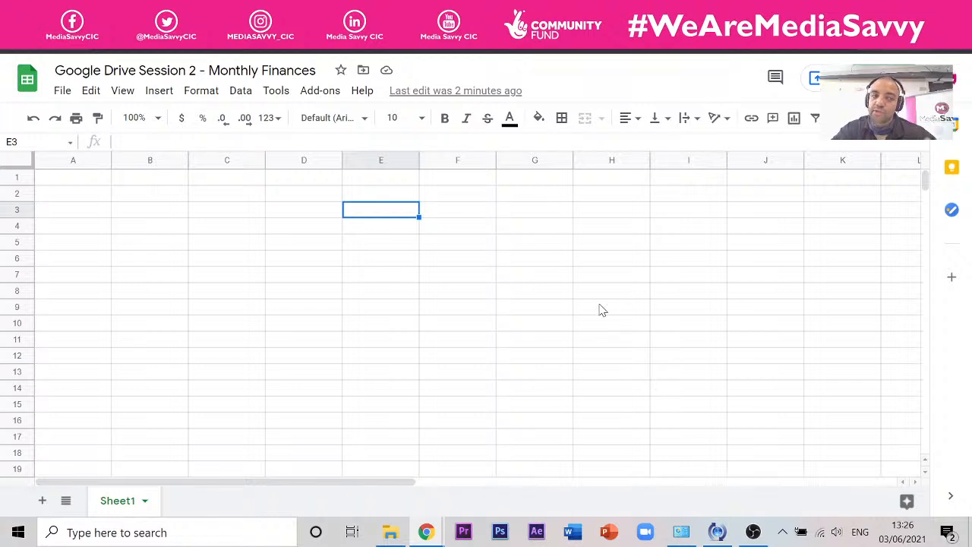
{"action": "left_click_drag", "start_coordinate": [380, 201], "coordinate": [373, 208]}
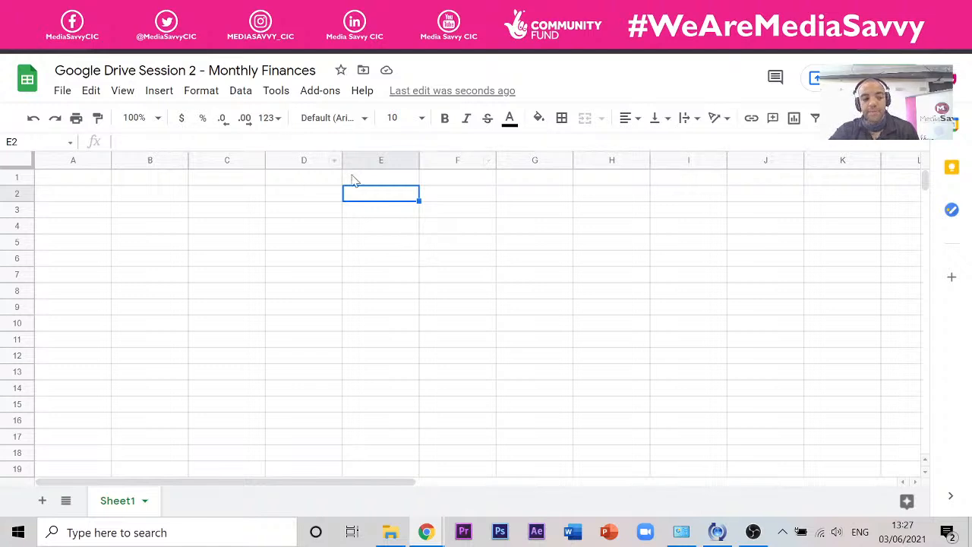
{"action": "left_click", "coordinate": [168, 205]}
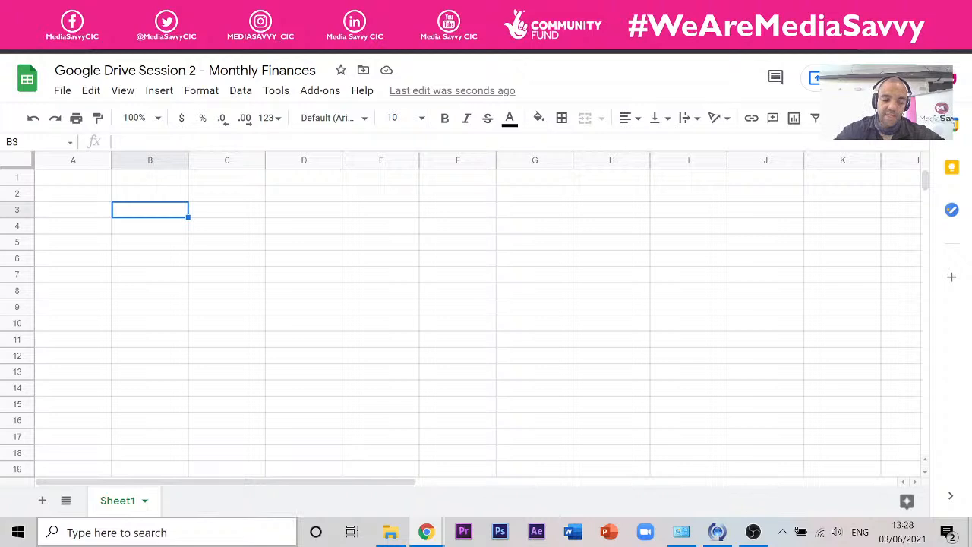
Add three new sheets to the Monthly Finances spreadsheet.
{"action": "left_click", "coordinate": [43, 500]}
{"action": "left_click", "coordinate": [43, 500]}
{"action": "left_click", "coordinate": [44, 500]}
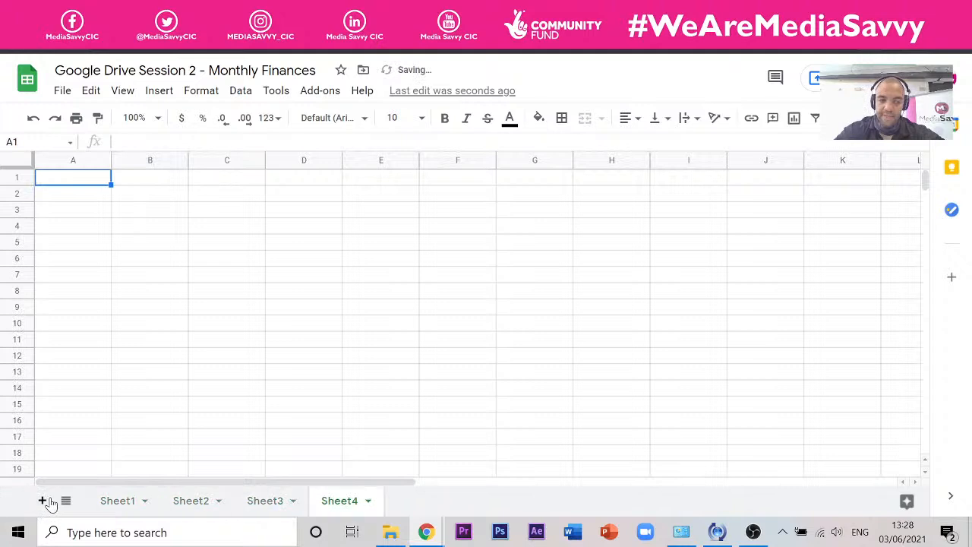
Delete Sheet4 from the spreadsheet and confirm the deletion.
{"action": "left_click", "coordinate": [369, 503]}
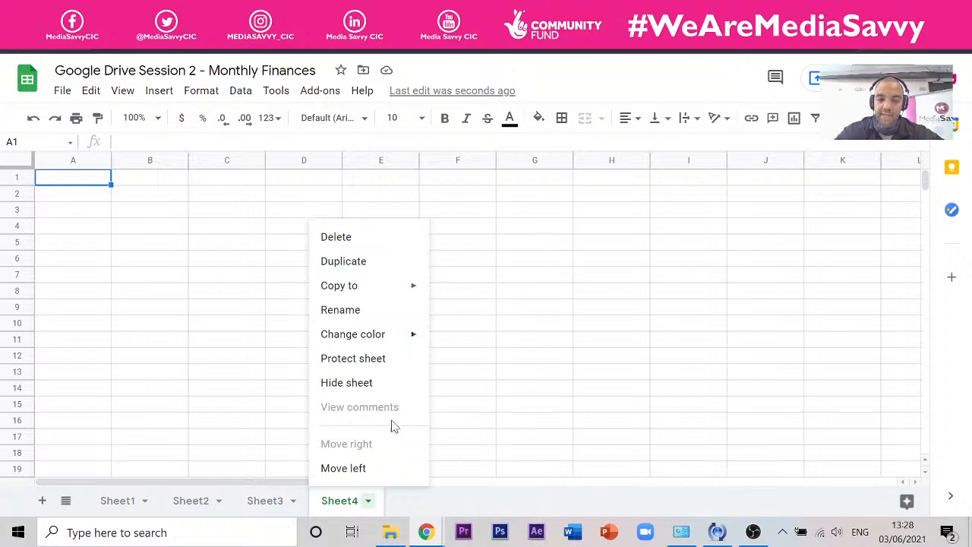
{"action": "left_click", "coordinate": [400, 241]}
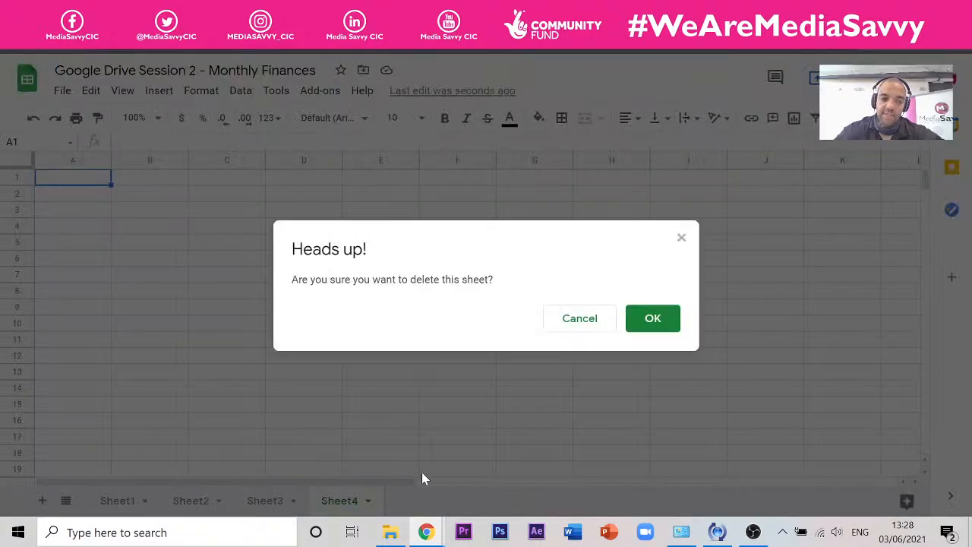
{"action": "left_click", "coordinate": [668, 332]}
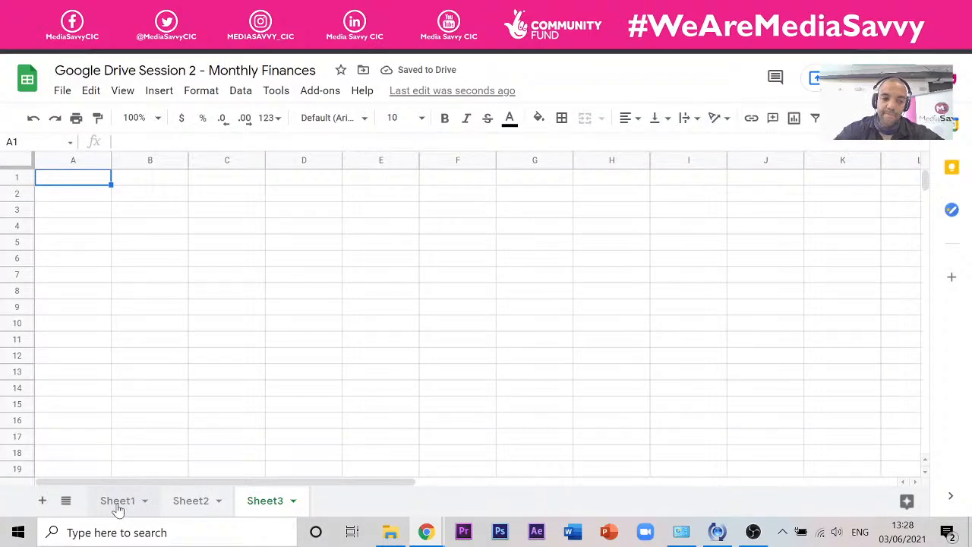
Rename Sheet1 as June.
{"action": "left_click", "coordinate": [122, 504]}
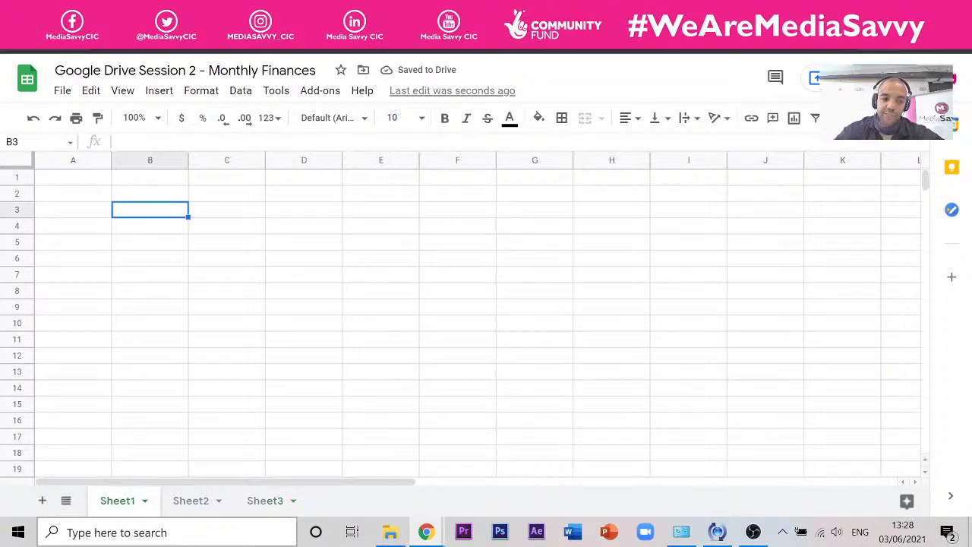
{"action": "left_click", "coordinate": [145, 502]}
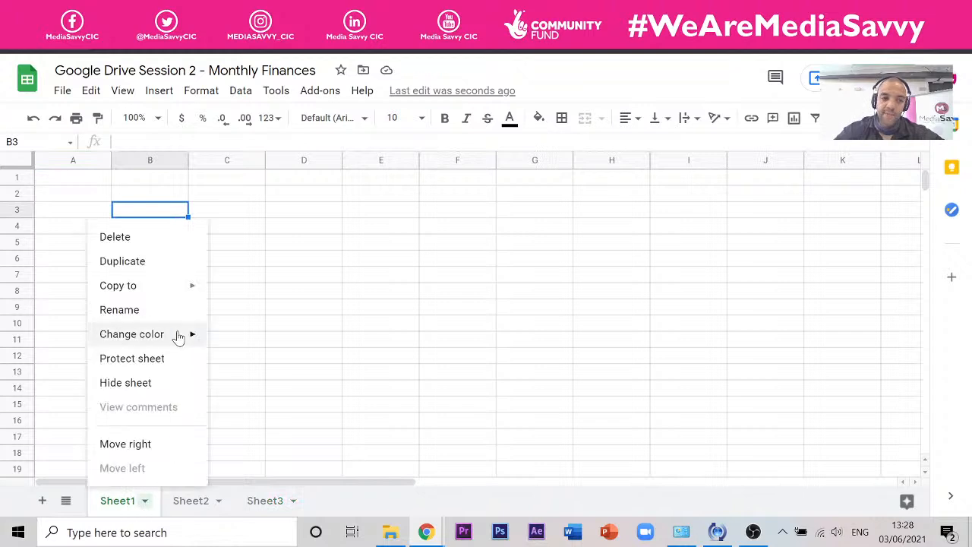
{"action": "left_click", "coordinate": [168, 309]}
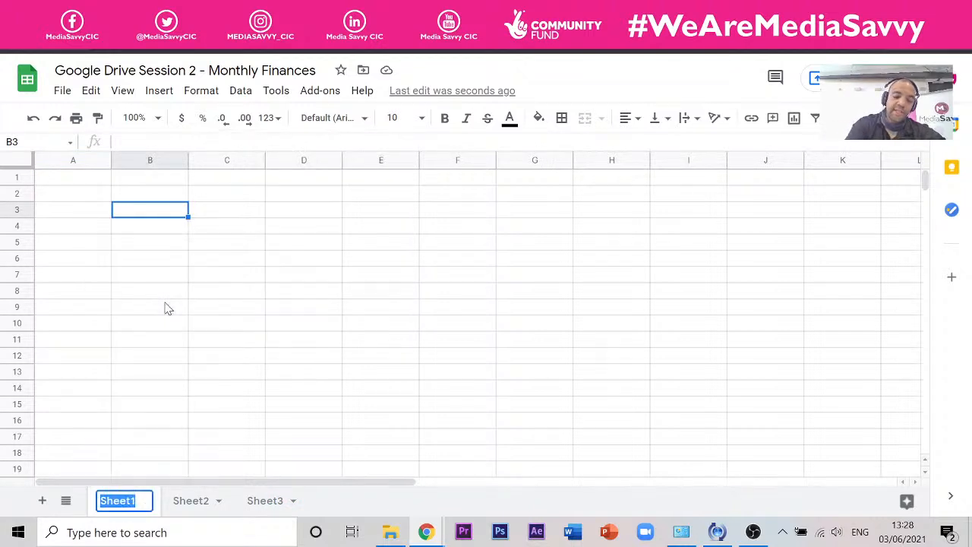
{"action": "type", "text": "June"}
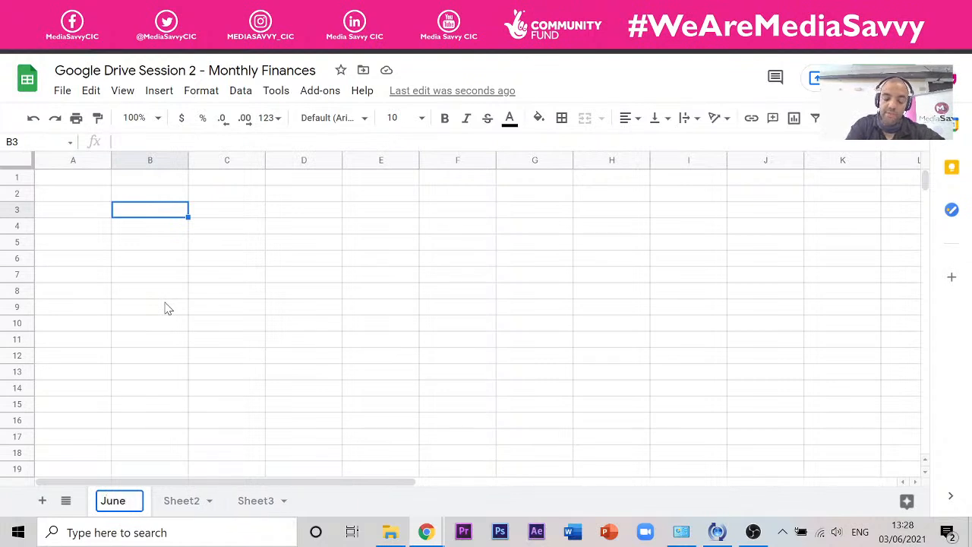
Rename Sheet2 as July.
{"action": "left_click", "coordinate": [190, 504]}
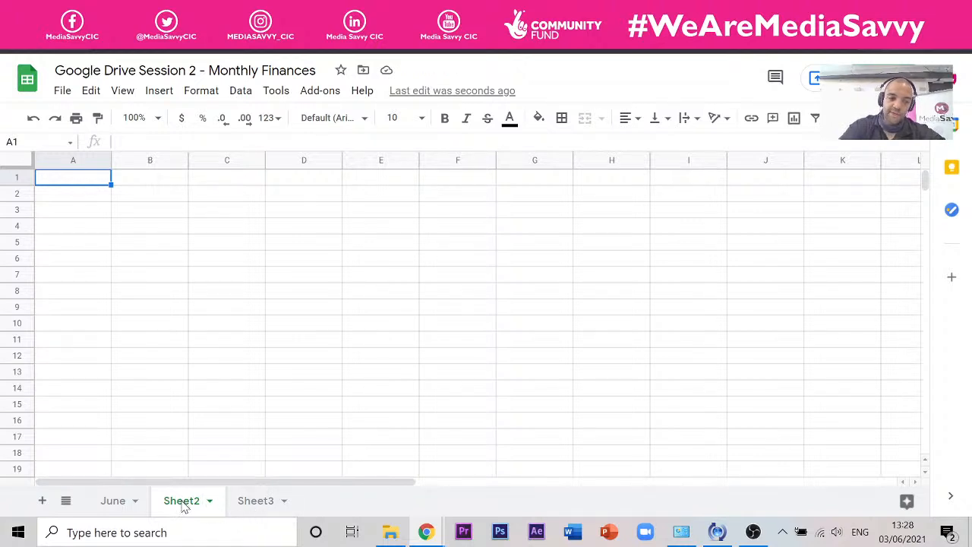
{"action": "left_click", "coordinate": [209, 502]}
{"action": "left_click", "coordinate": [182, 310]}
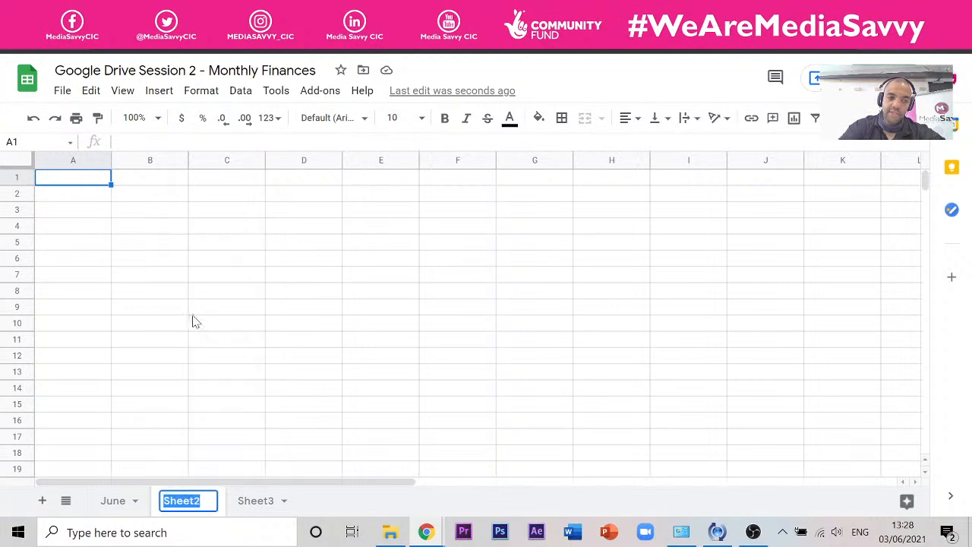
{"action": "type", "text": "J"}
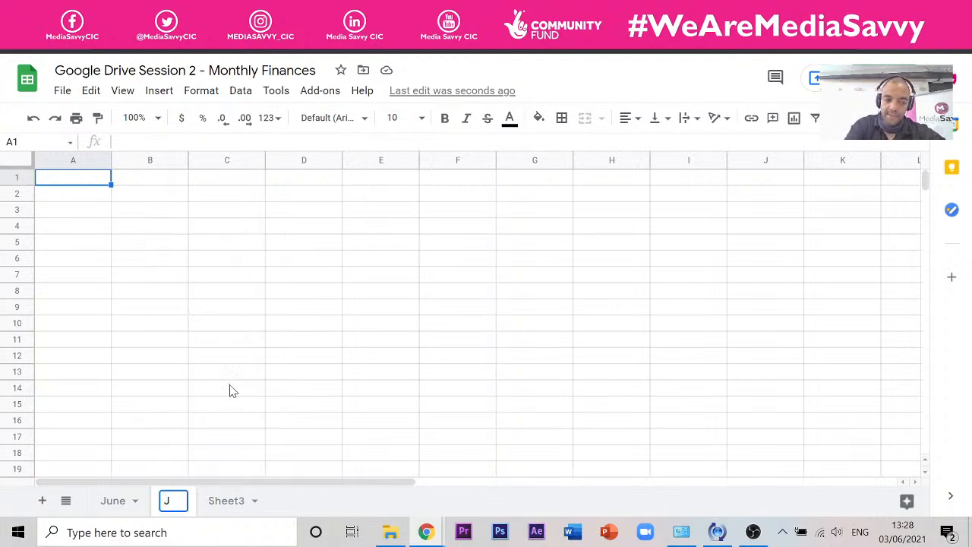
{"action": "type", "text": "uly"}
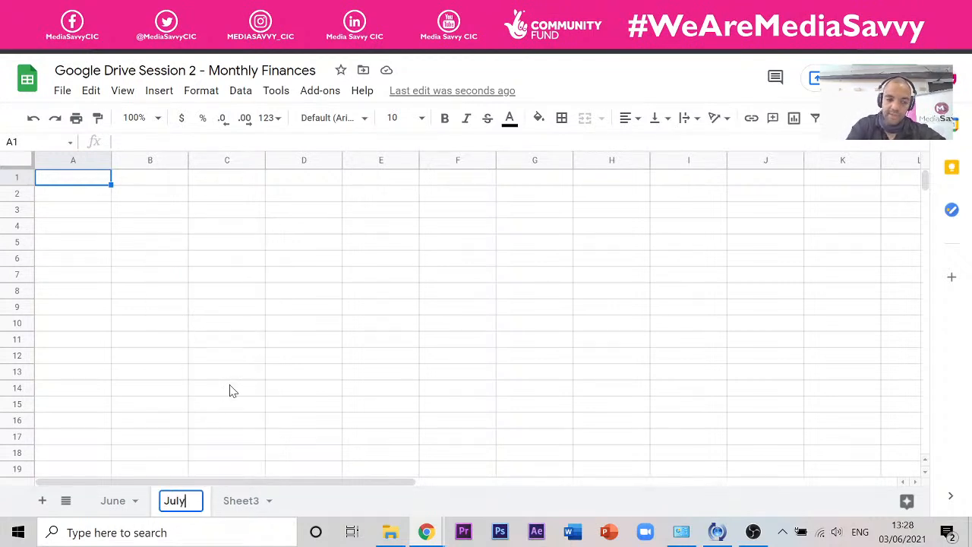
Rename Sheet3 as August.
{"action": "left_click", "coordinate": [250, 501]}
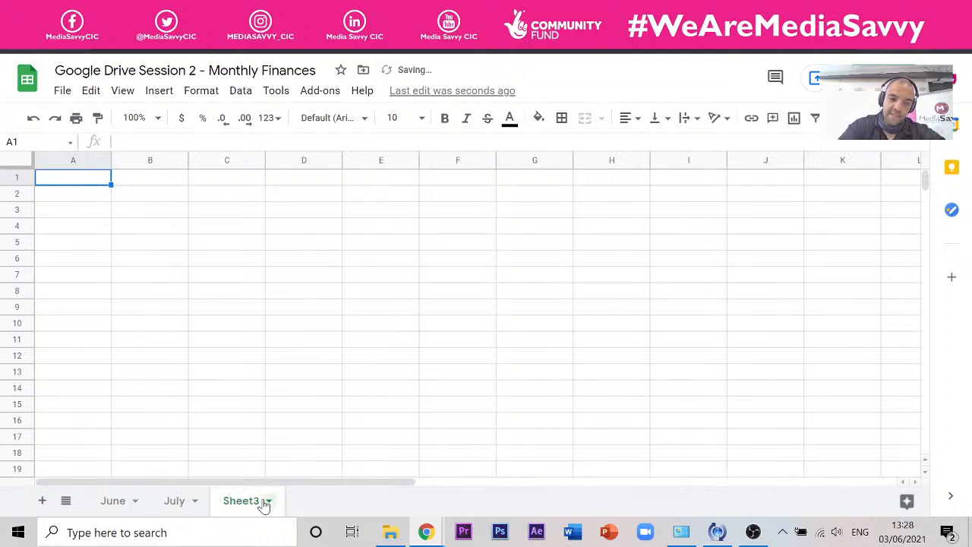
{"action": "double_click", "coordinate": [251, 504]}
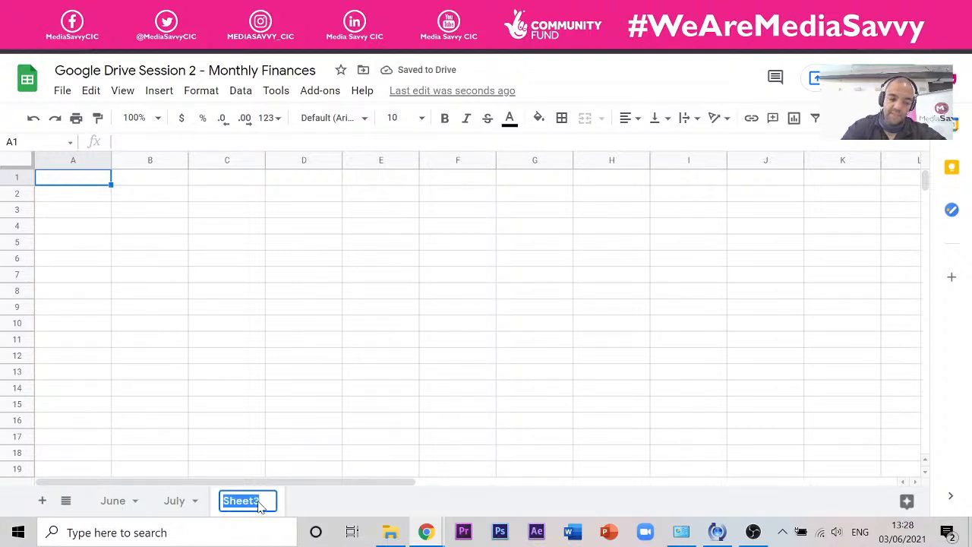
{"action": "left_click", "coordinate": [306, 503]}
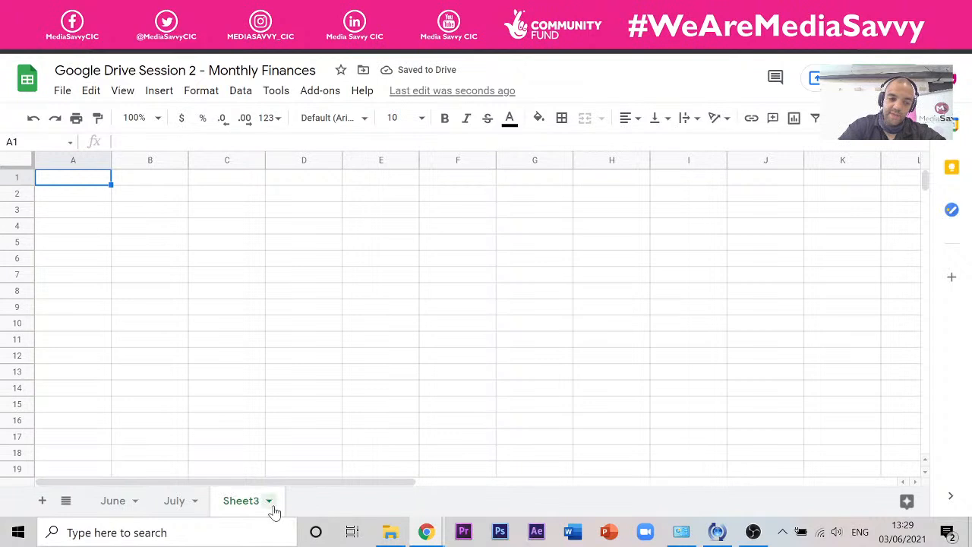
{"action": "left_click", "coordinate": [269, 503]}
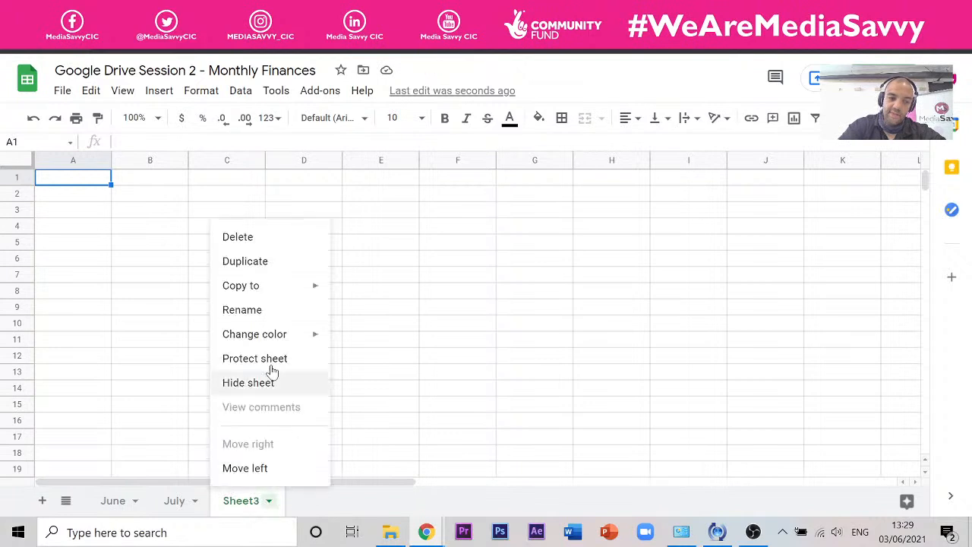
{"action": "double_click", "coordinate": [240, 505]}
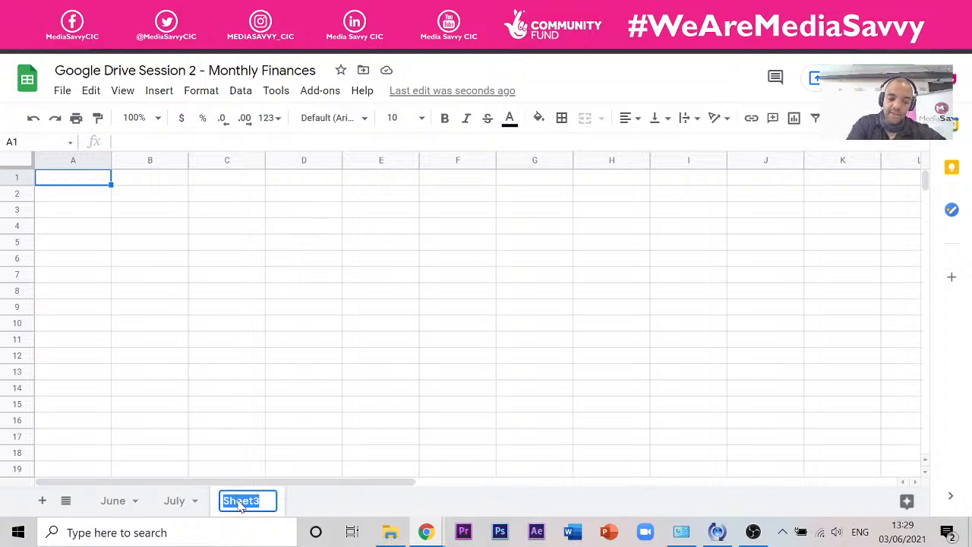
{"action": "type", "text": "August"}
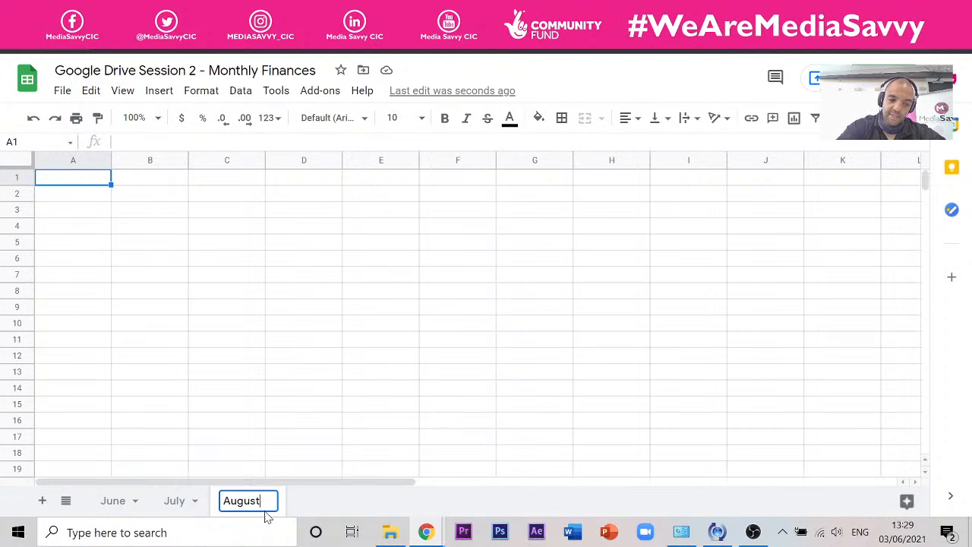
{"action": "left_click", "coordinate": [243, 375]}
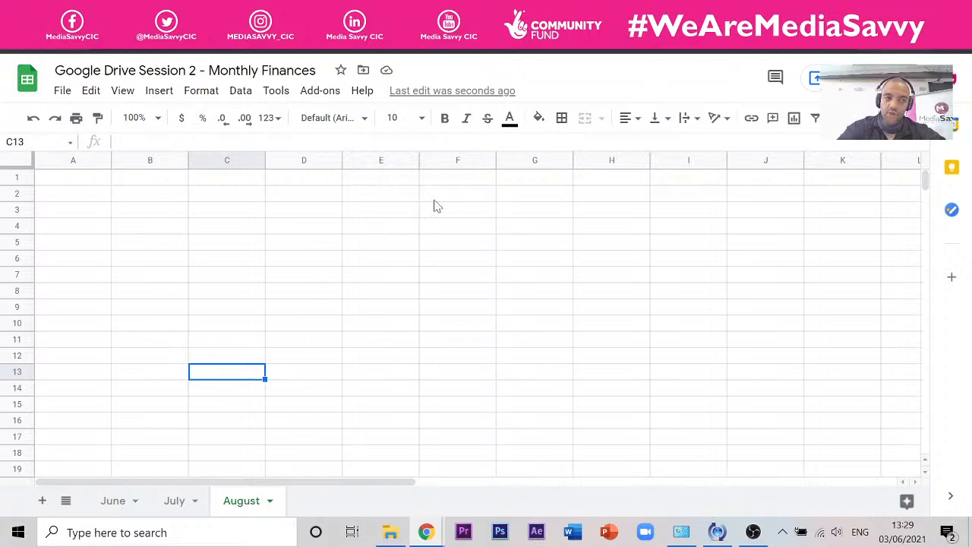
Check the YouTube Studio live stream page for chat messages and select cell A2 on the June sheet.
{"action": "left_click", "coordinate": [116, 507]}
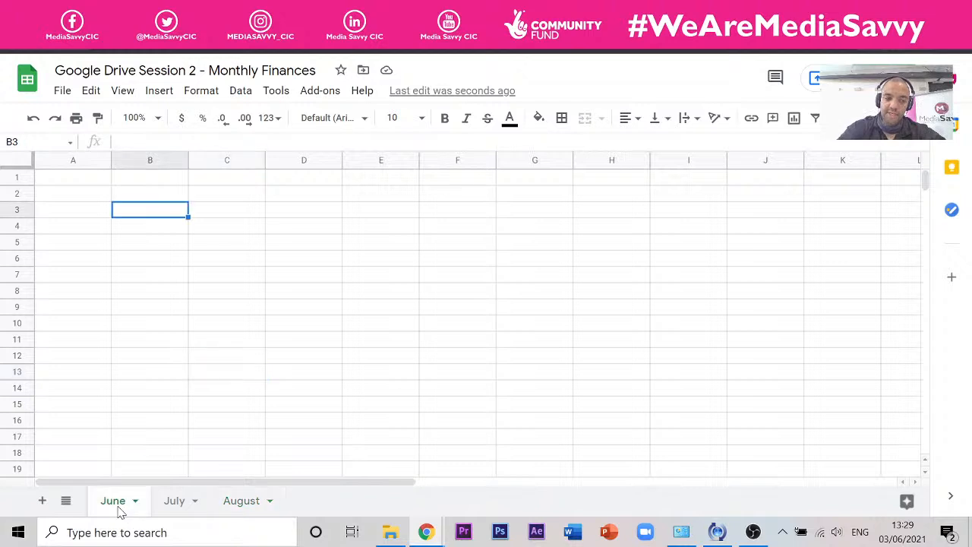
{"action": "left_click", "coordinate": [94, 199]}
{"action": "left_click", "coordinate": [258, 11]}
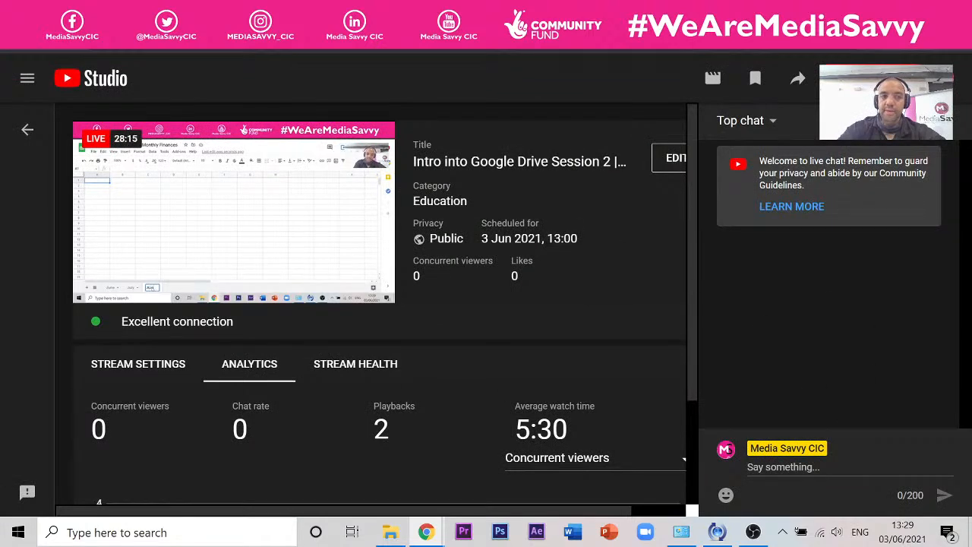
{"action": "left_click", "coordinate": [190, 11]}
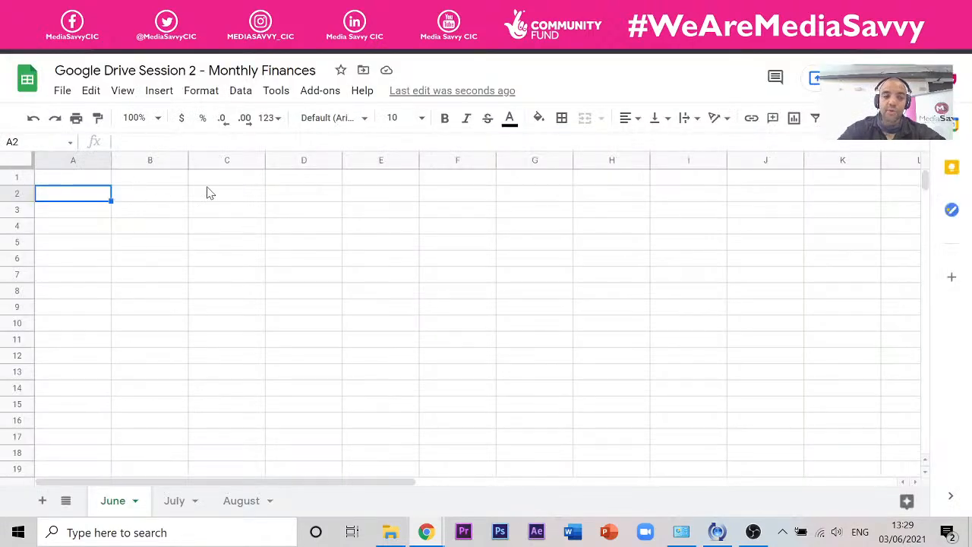
{"action": "left_click", "coordinate": [145, 192]}
{"action": "left_click", "coordinate": [94, 196]}
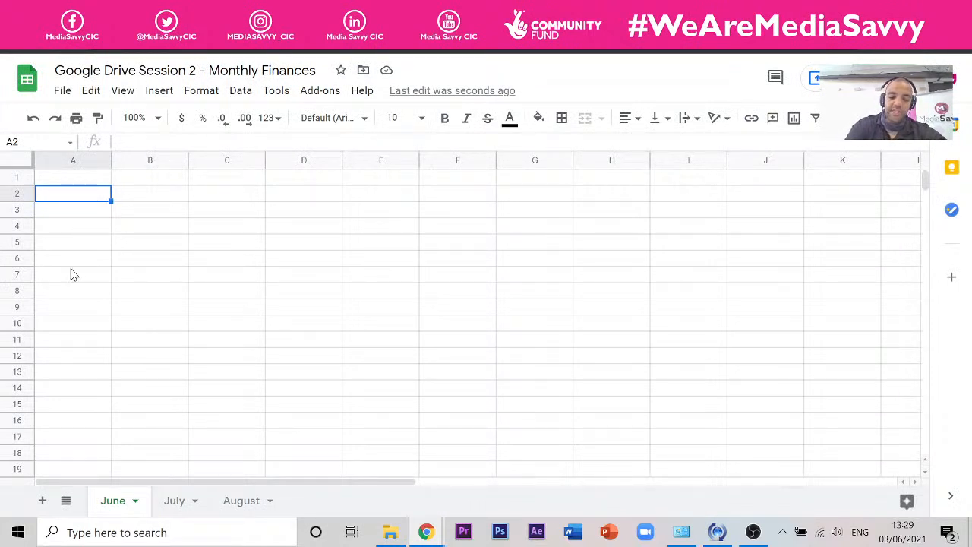
Enter the expense labels Rent, Travel, Food and Electricity in cells A3 to A6 of the June sheet.
{"action": "key", "text": "Down"}
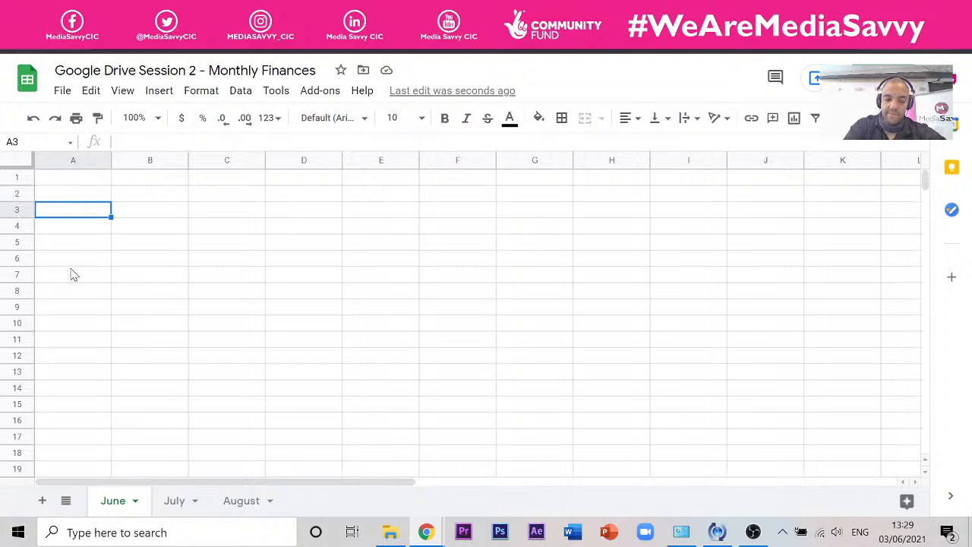
{"action": "type", "text": "Rent"}
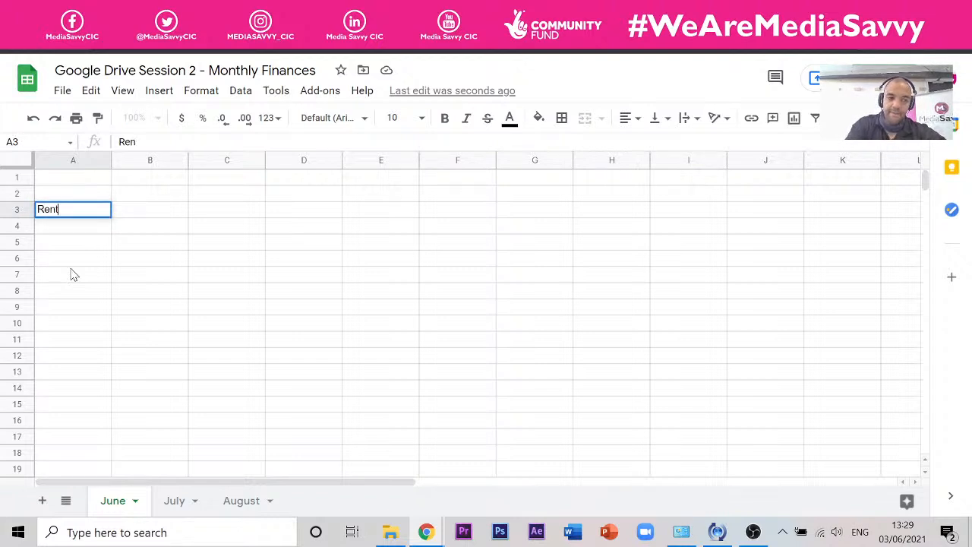
{"action": "key", "text": "Return"}
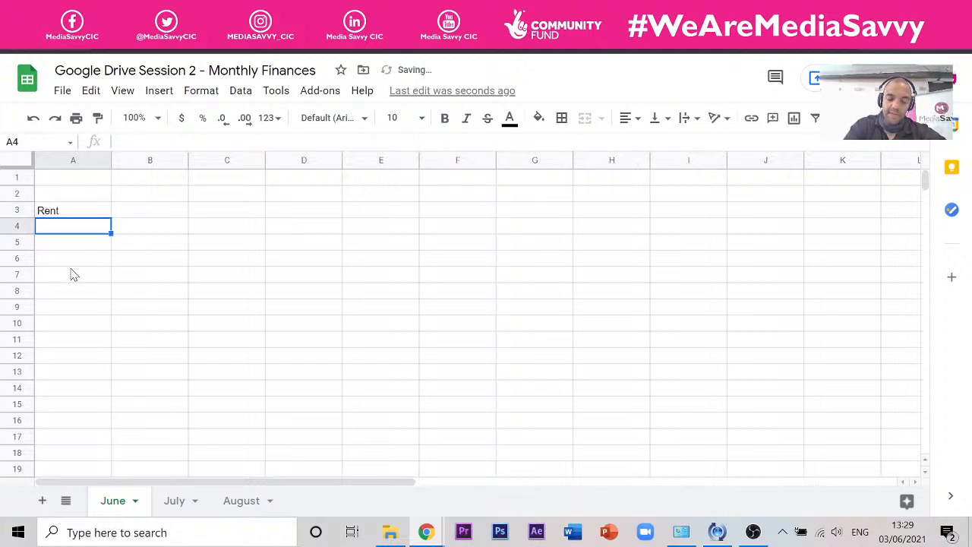
{"action": "type", "text": "Travel"}
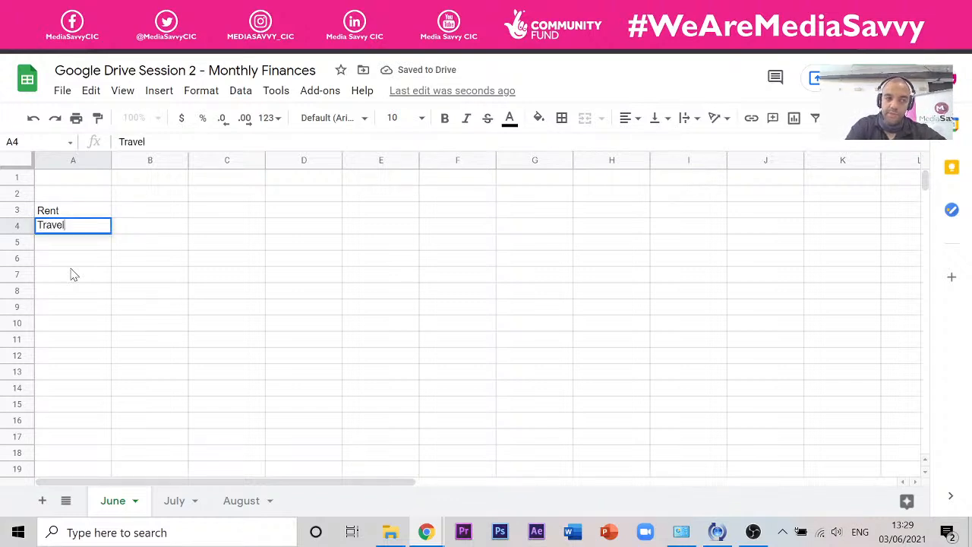
{"action": "key", "text": "Return"}
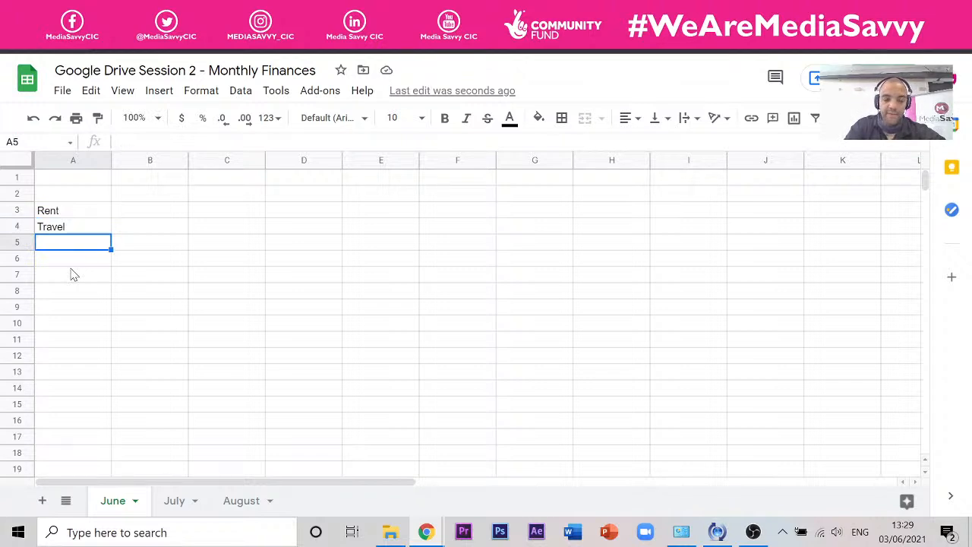
{"action": "type", "text": "Food"}
{"action": "key", "text": "Return"}
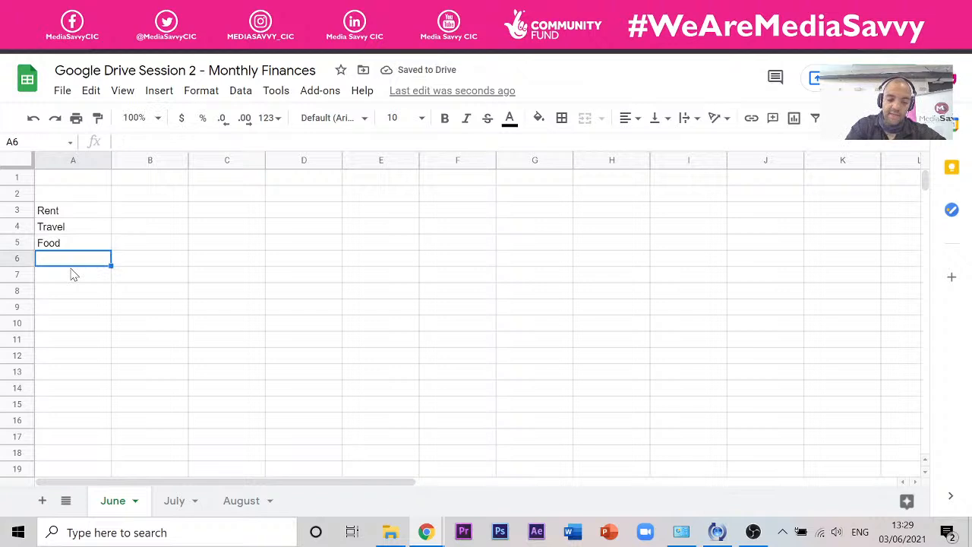
{"action": "type", "text": "Electricity"}
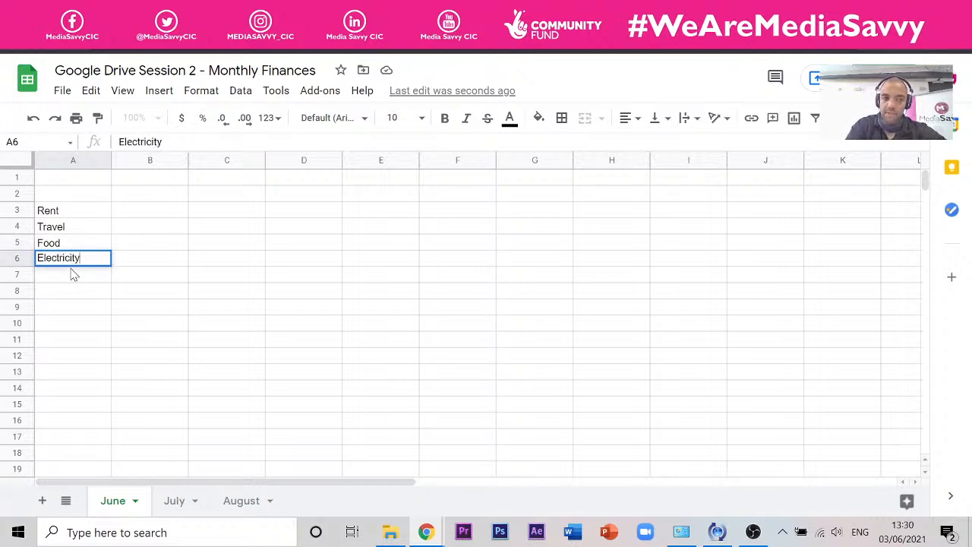
{"action": "key", "text": "Return"}
Continue the expense list in cells A7 to A10 with Counciltax, Gas, Entertainment and Saving.
{"action": "type", "text": "Counciltax"}
{"action": "key", "text": "Return"}
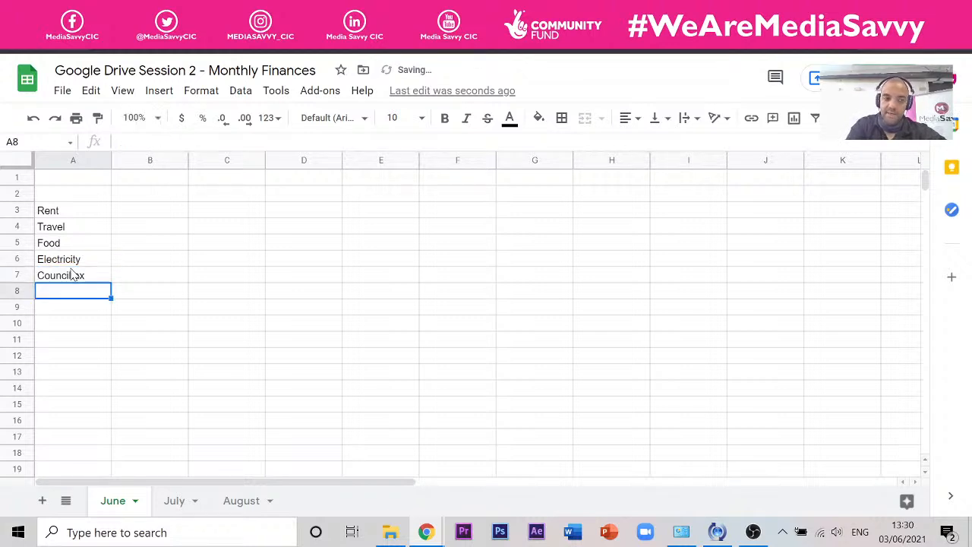
{"action": "type", "text": "Gas"}
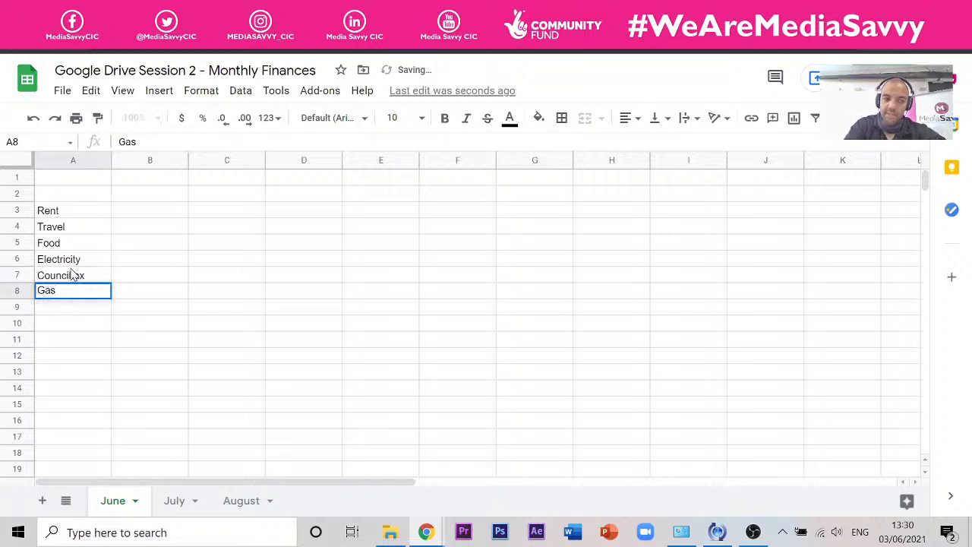
{"action": "key", "text": "Return"}
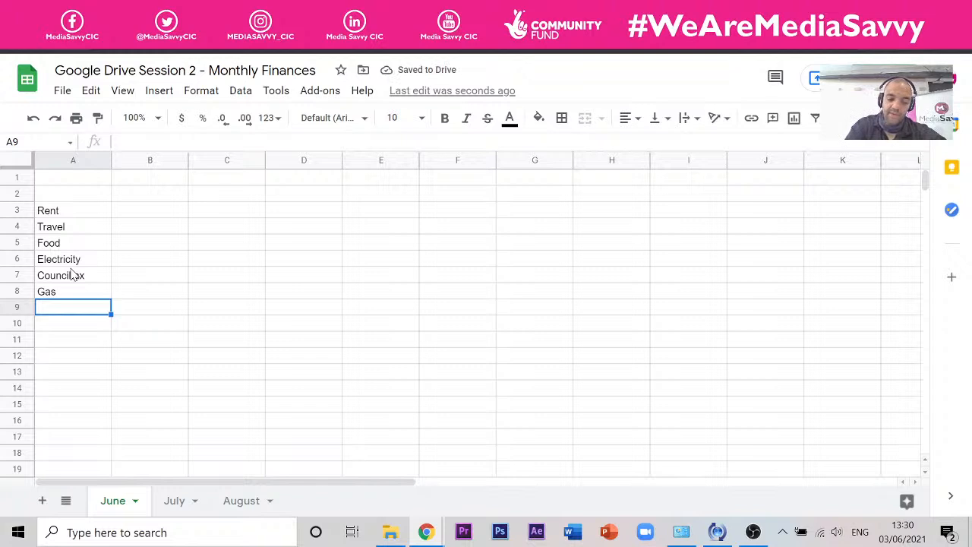
{"action": "type", "text": "En"}
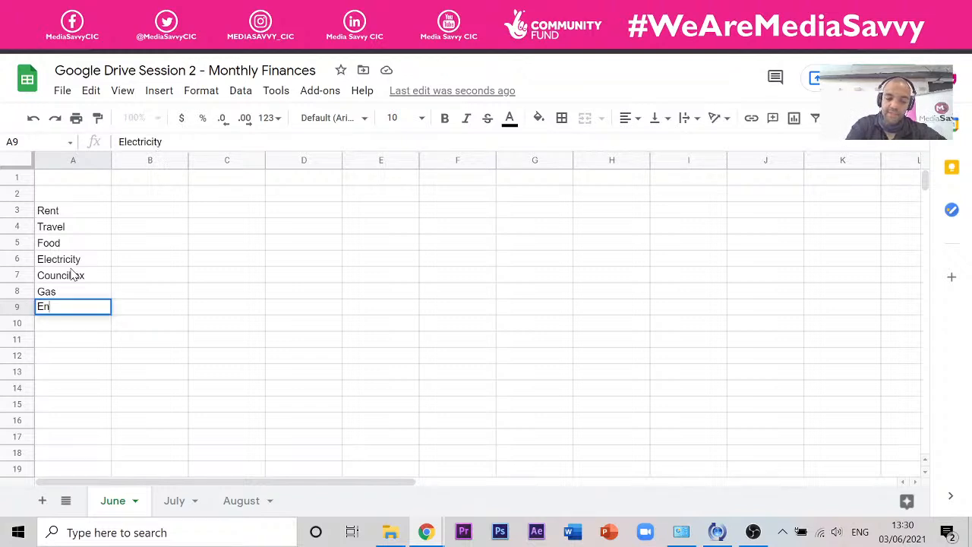
{"action": "type", "text": "tertainmen"}
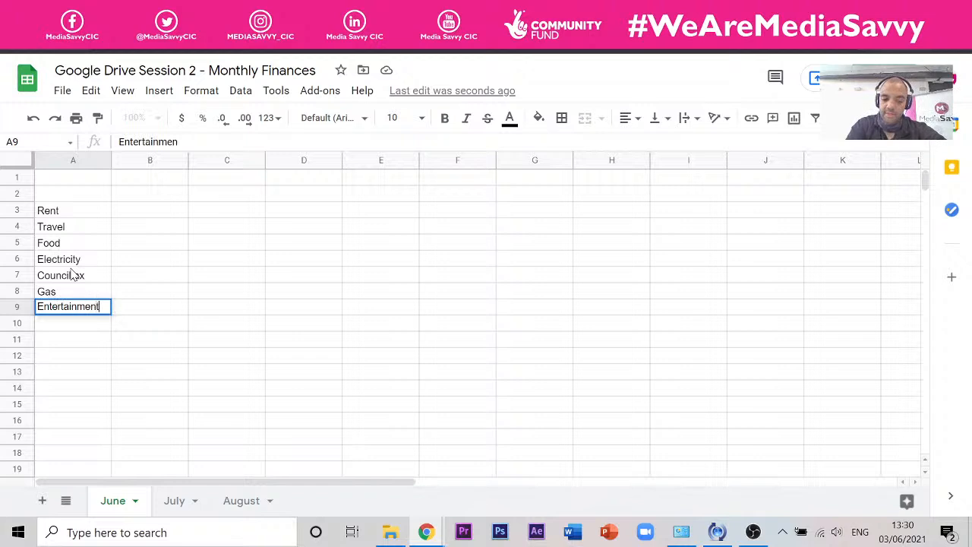
{"action": "type", "text": "t"}
{"action": "key", "text": "Return"}
{"action": "type", "text": "Save"}
{"action": "type", "text": "ing"}
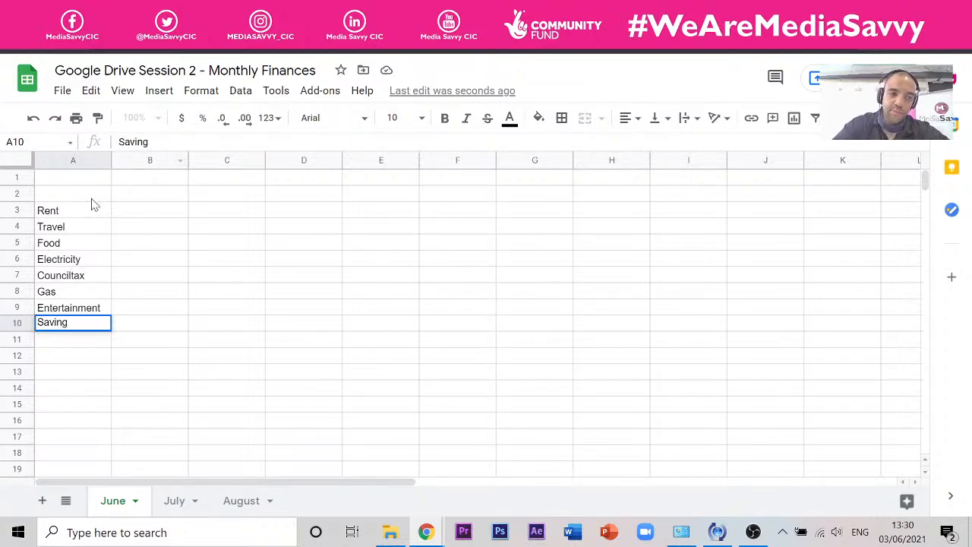
Select the whole of column A and the whole of row 1 in turn to examine the sheet's columns and rows.
{"action": "left_click", "coordinate": [85, 158]}
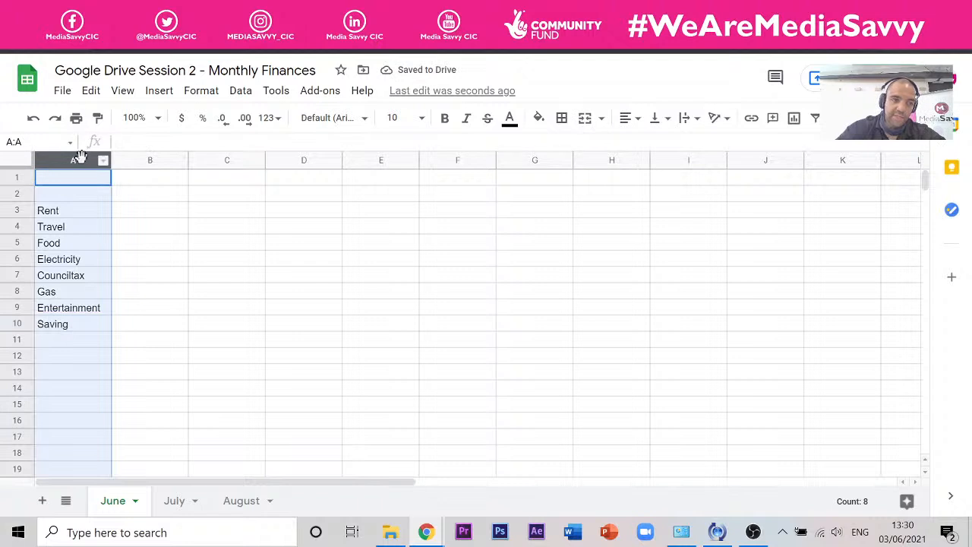
{"action": "left_click", "coordinate": [94, 262]}
{"action": "left_click", "coordinate": [85, 160]}
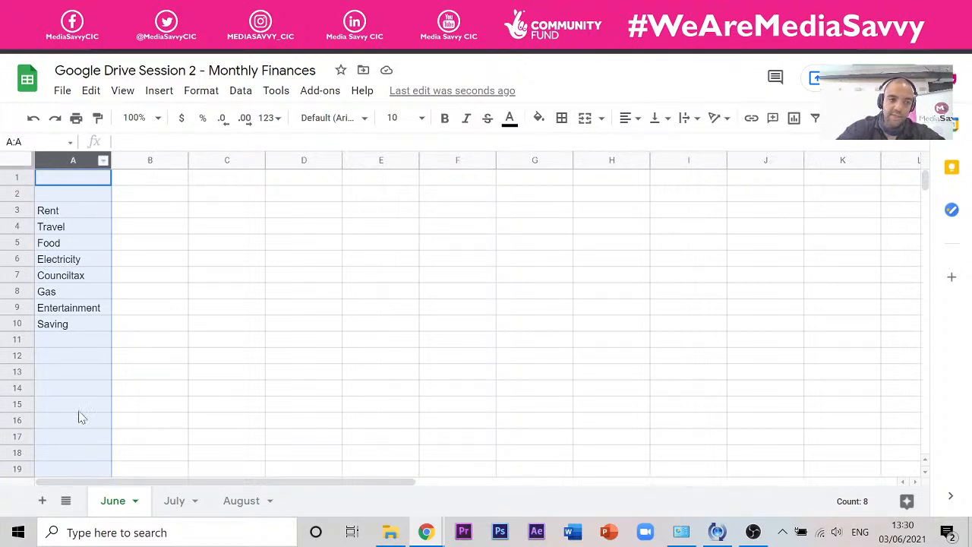
{"action": "left_click", "coordinate": [73, 229]}
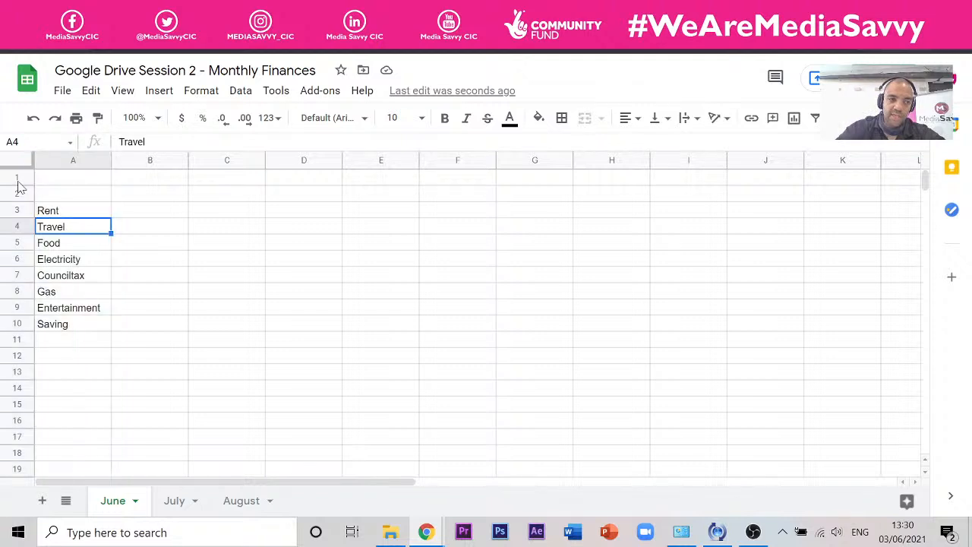
{"action": "left_click", "coordinate": [21, 183]}
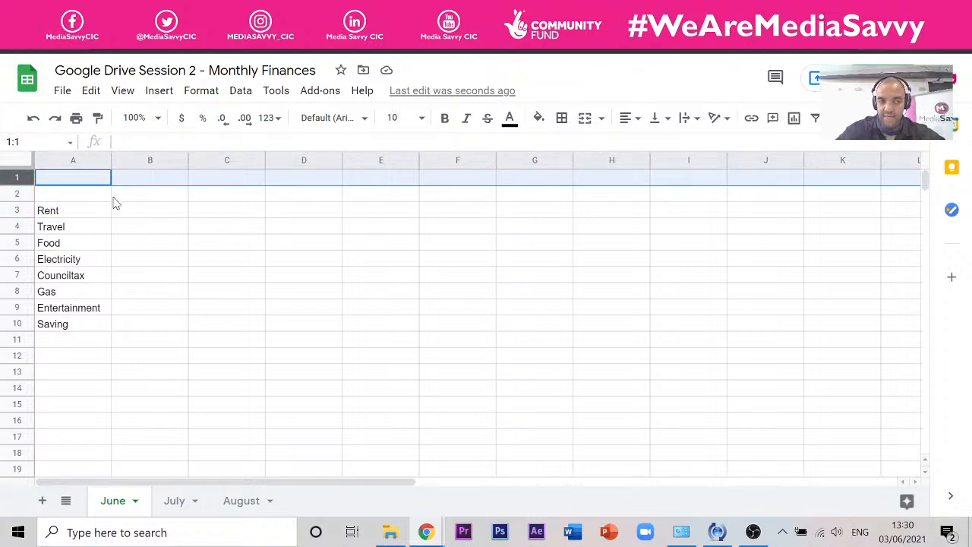
{"action": "left_click", "coordinate": [201, 229]}
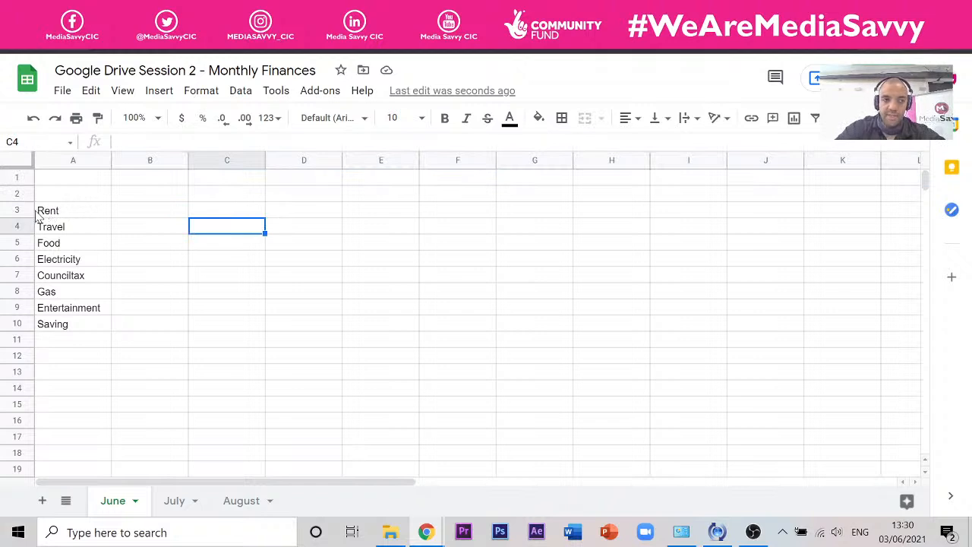
Select the Rent label in A3 and the empty cell B3 beside it to compare the two cells.
{"action": "left_click", "coordinate": [66, 217]}
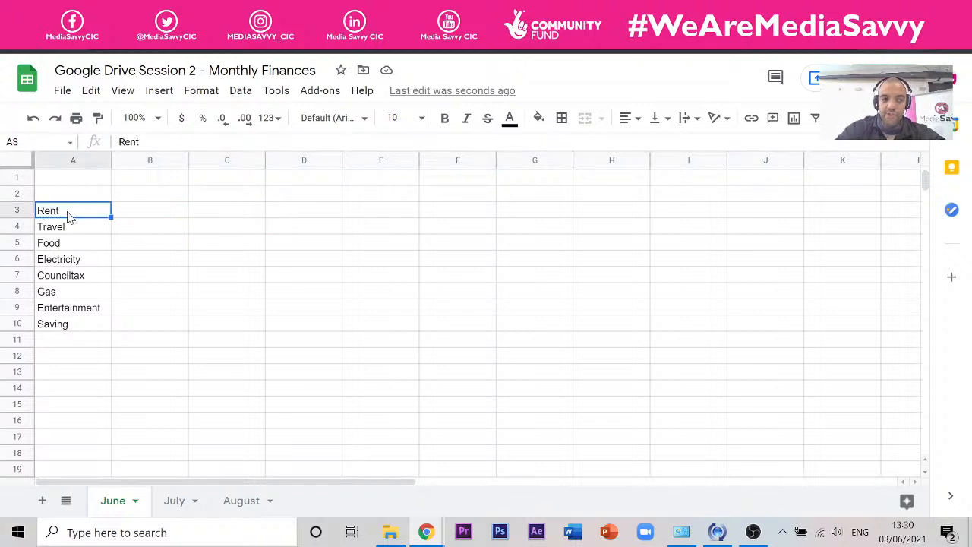
{"action": "left_click", "coordinate": [175, 212]}
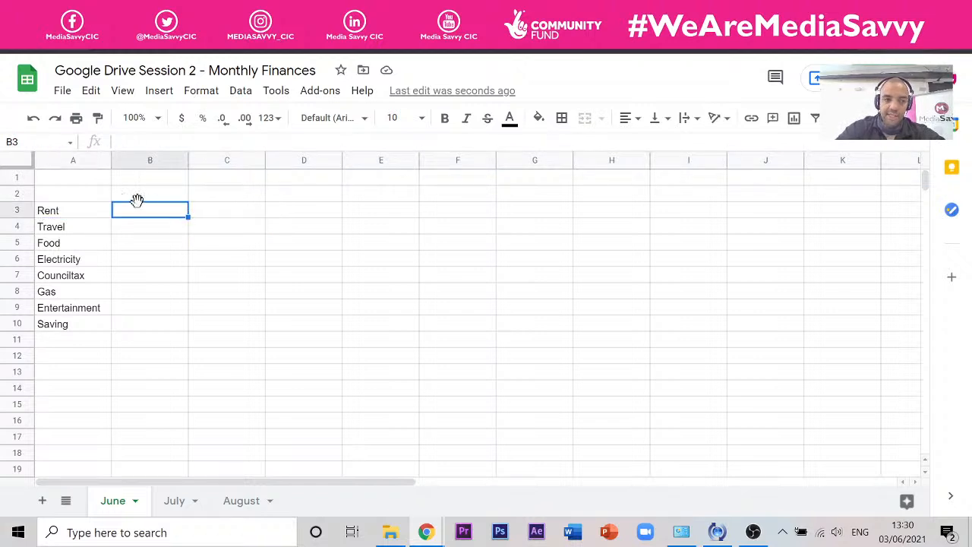
{"action": "left_click", "coordinate": [79, 216]}
{"action": "left_click", "coordinate": [139, 218]}
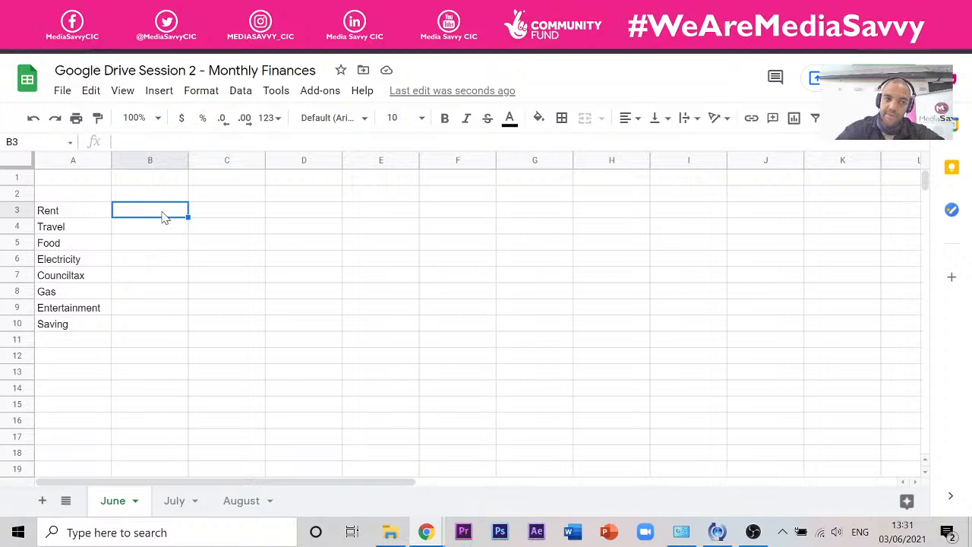
{"action": "left_click", "coordinate": [144, 278]}
Enter 500 for Rent in cell B3 and 100 for Travel in cell B4.
{"action": "double_click", "coordinate": [148, 216]}
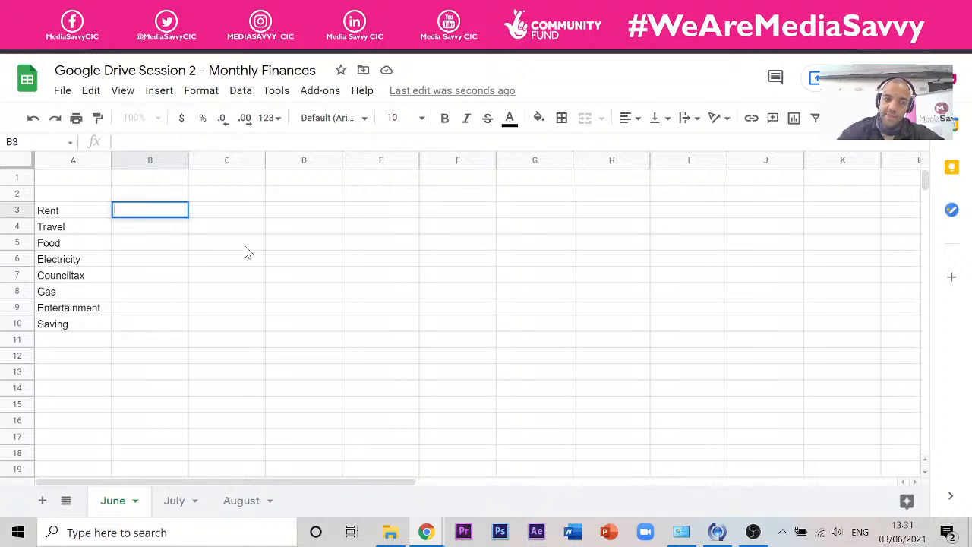
{"action": "type", "text": "500"}
{"action": "left_click", "coordinate": [228, 259]}
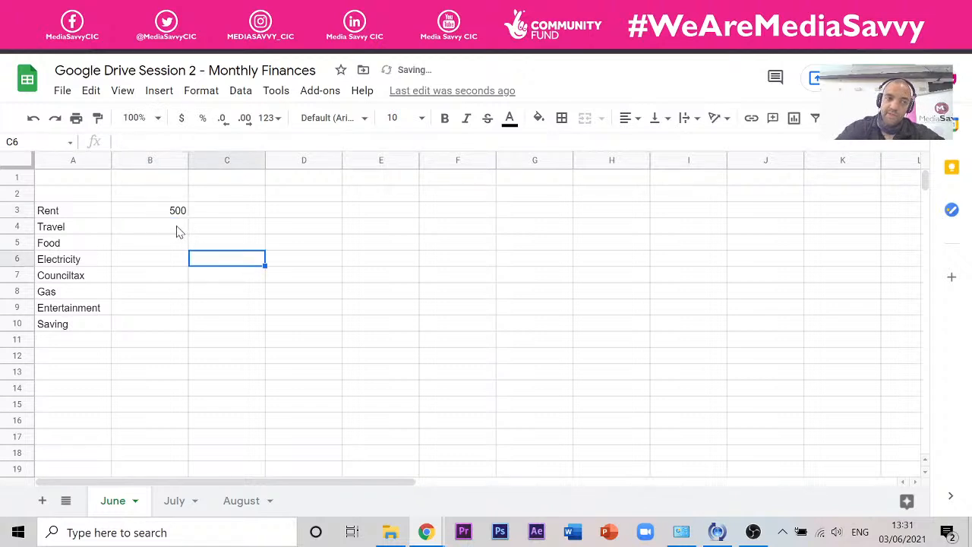
{"action": "left_click", "coordinate": [178, 228]}
{"action": "type", "text": "100"}
{"action": "left_click", "coordinate": [152, 276]}
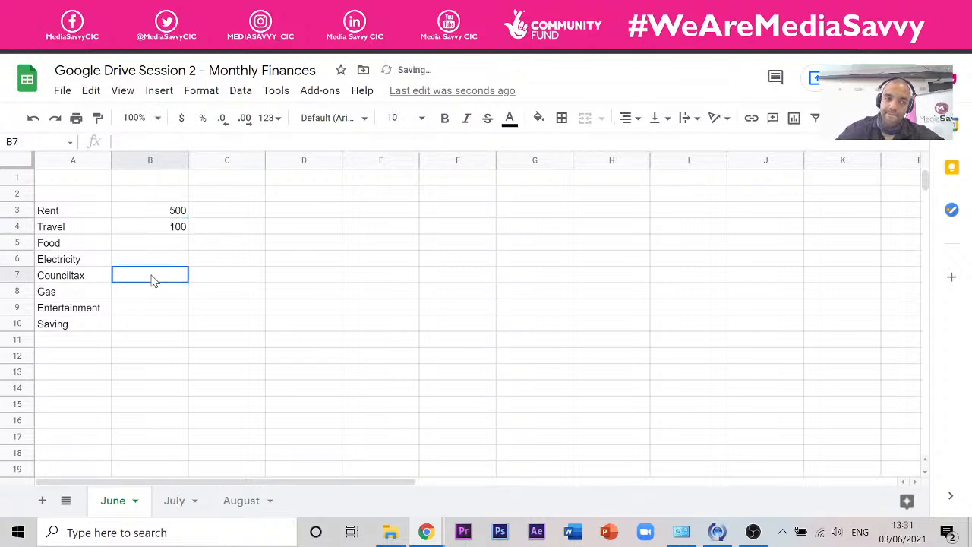
{"action": "left_click", "coordinate": [170, 249]}
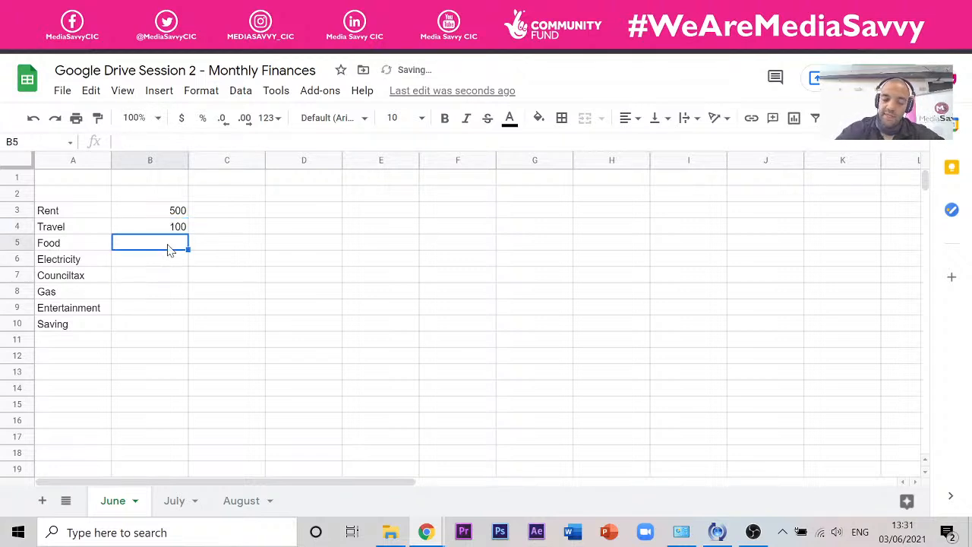
{"action": "left_click", "coordinate": [223, 212]}
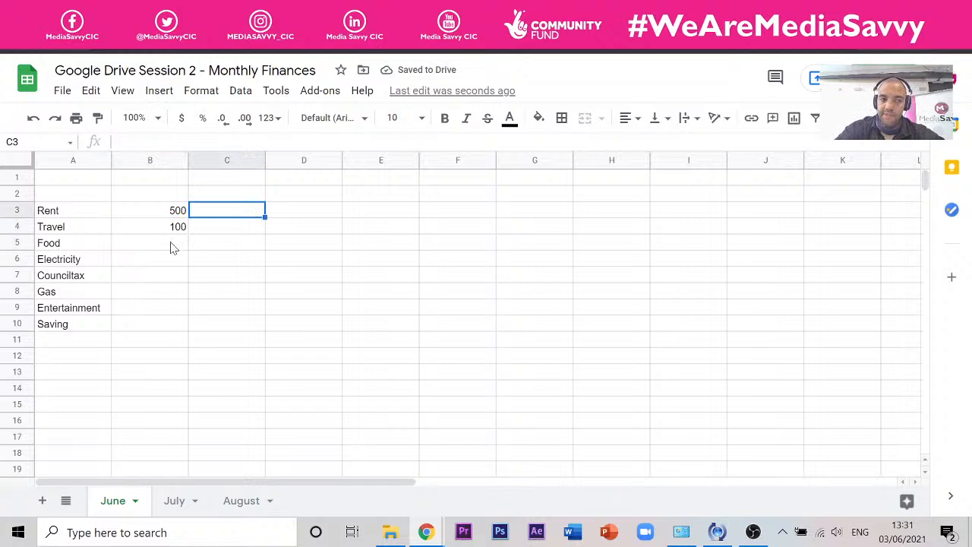
{"action": "left_click", "coordinate": [172, 249]}
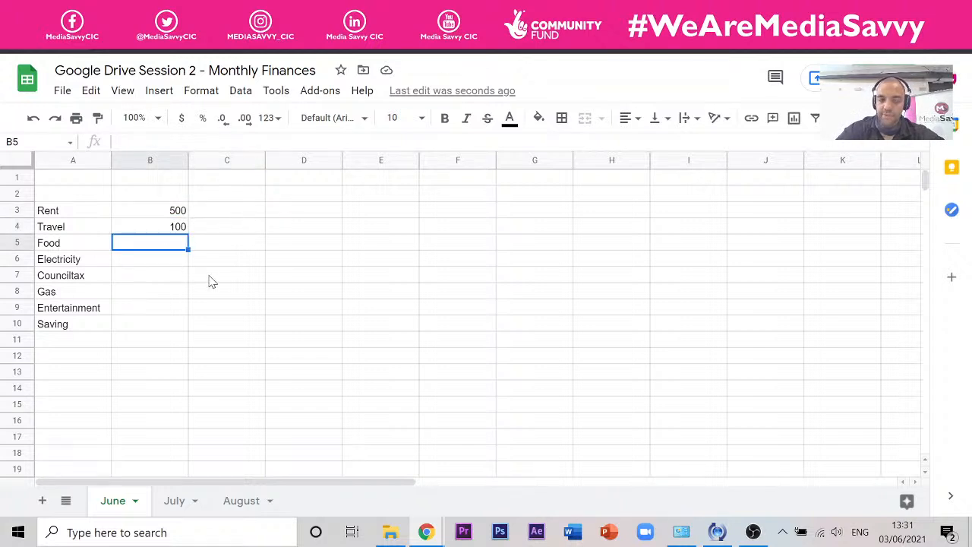
{"action": "left_click", "coordinate": [353, 228]}
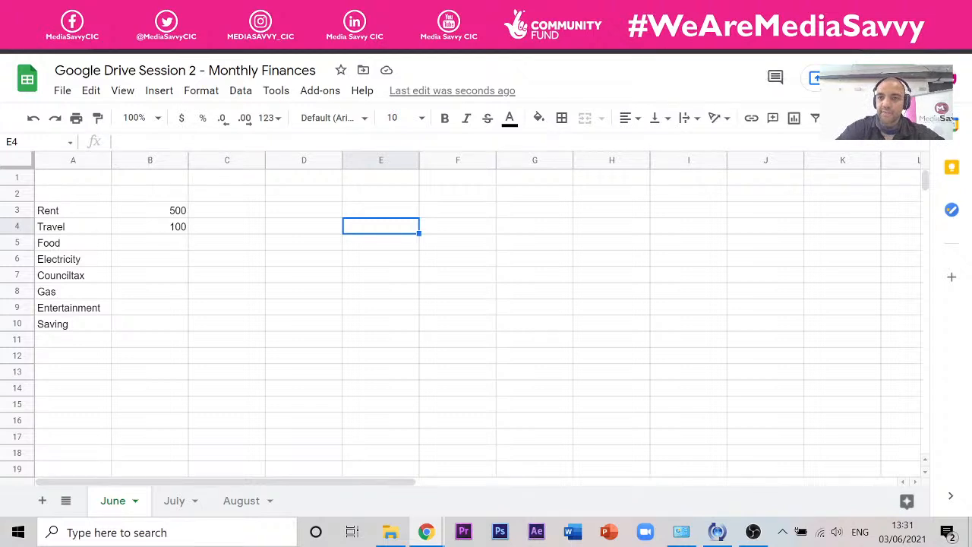
Open an incognito browser window and search Google Images for "laptop keyboard".
{"action": "key", "text": "ctrl+shift+n"}
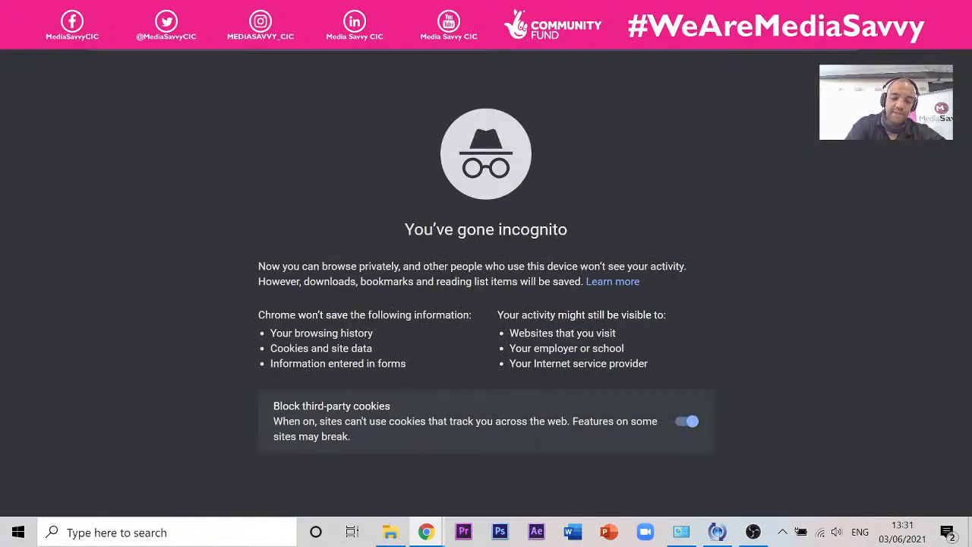
{"action": "key", "text": "ctrl+l"}
{"action": "type", "text": "laptop ke"}
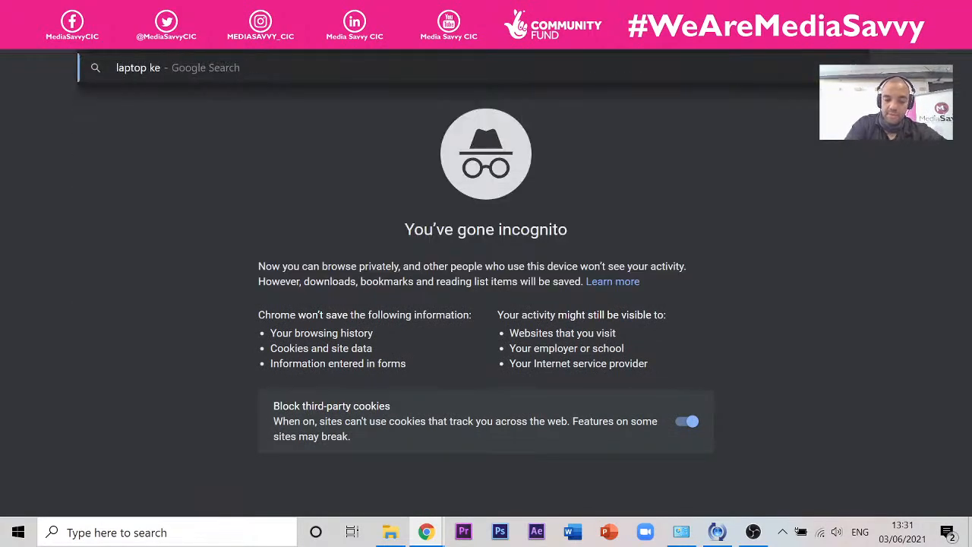
{"action": "type", "text": "yboard"}
{"action": "key", "text": "Return"}
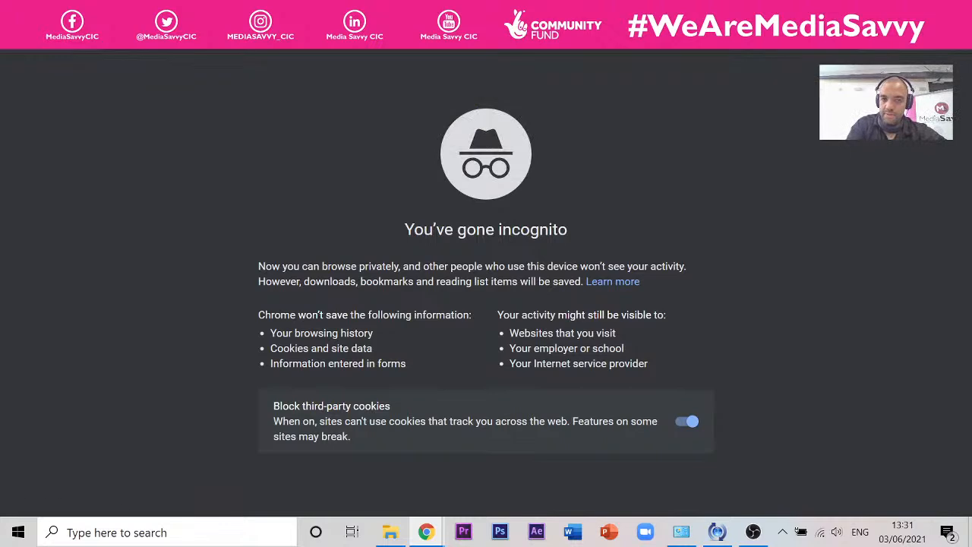
{"action": "left_click", "coordinate": [205, 137]}
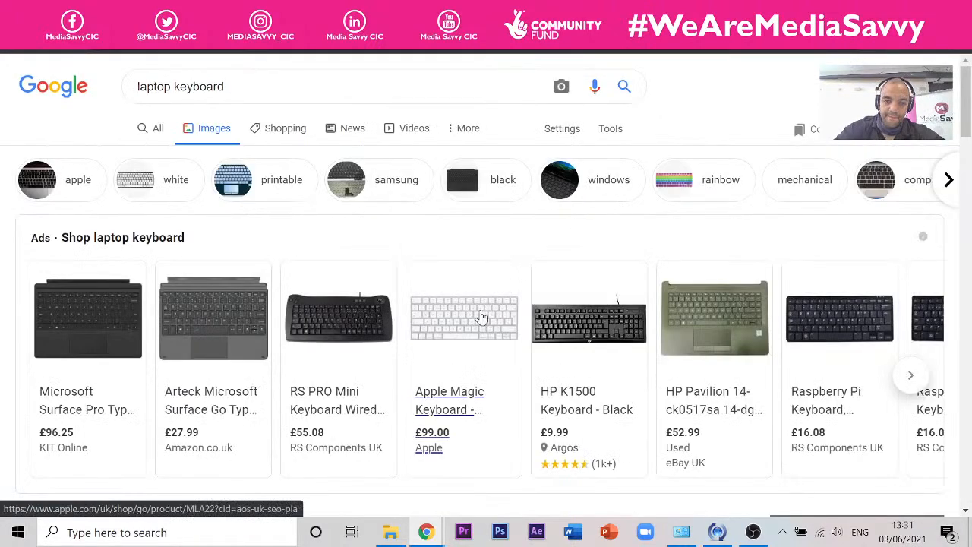
{"action": "mouse_move", "coordinate": [451, 310]}
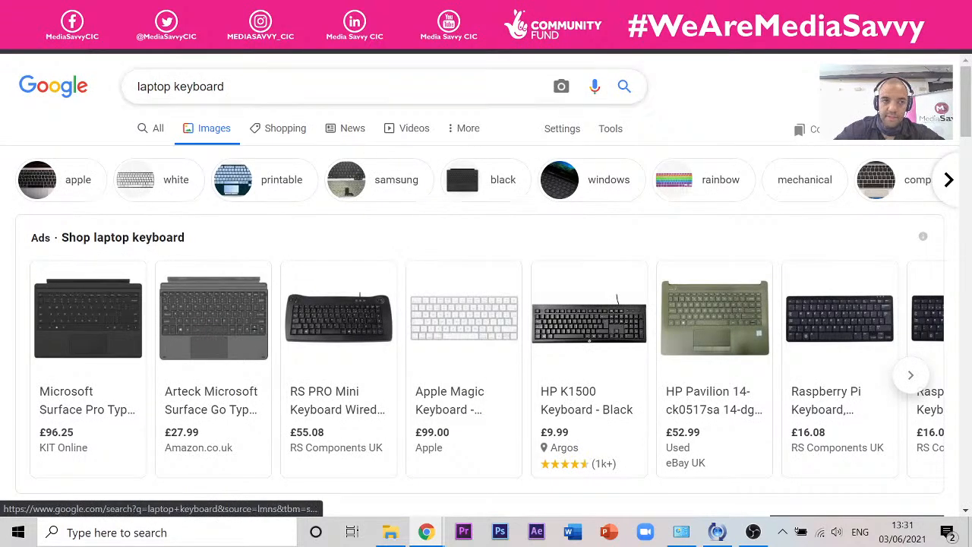
Shorten the image search to "keyboard" and examine the HP K1500 keyboard picture.
{"action": "double_click", "coordinate": [156, 86]}
{"action": "key", "text": "BackSpace"}
{"action": "key", "text": "Return"}
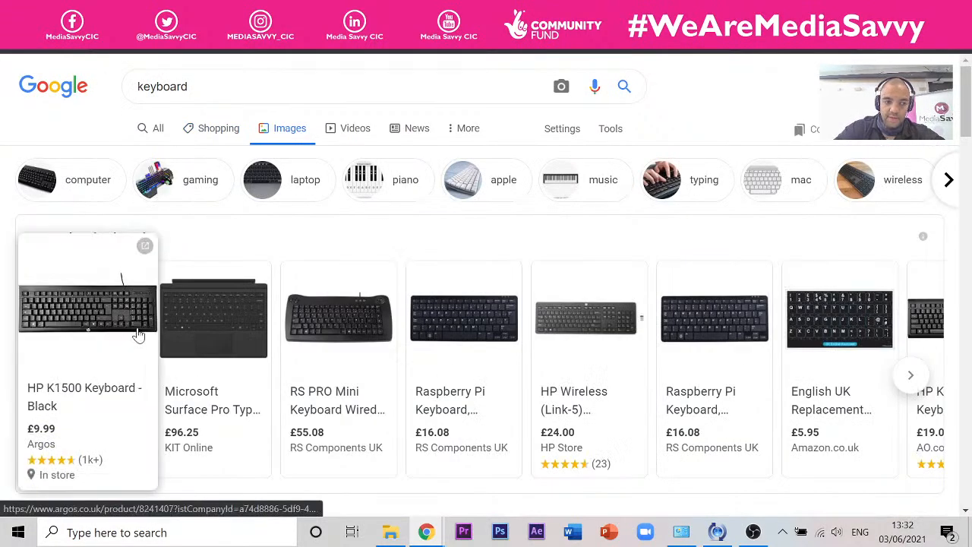
{"action": "mouse_move", "coordinate": [120, 341]}
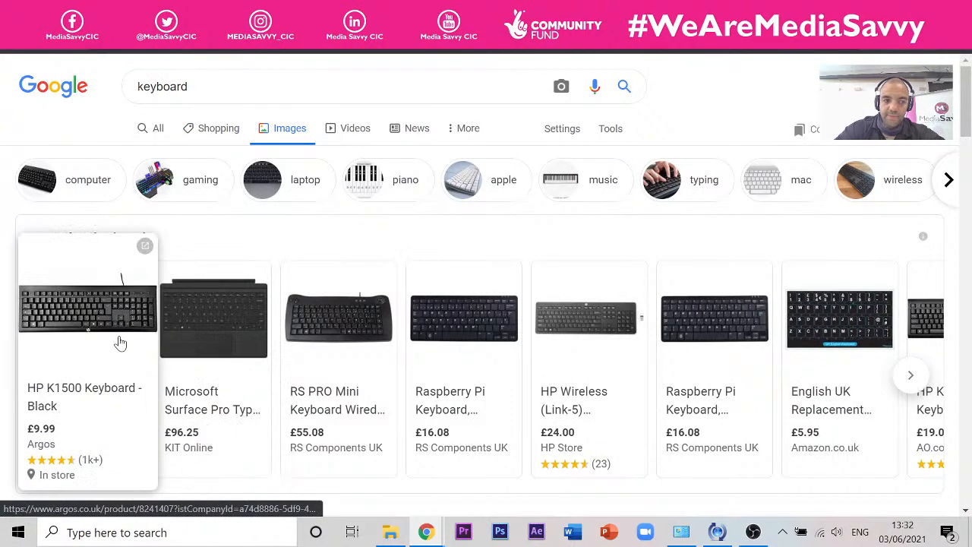
Open the HP K1500 keyboard's Argos product page, accept all cookies, and enlarge the keyboard picture to examine the number pad keys.
{"action": "left_click", "coordinate": [87, 391]}
{"action": "scroll", "coordinate": [465, 350], "scroll_direction": "down", "scroll_amount": 3}
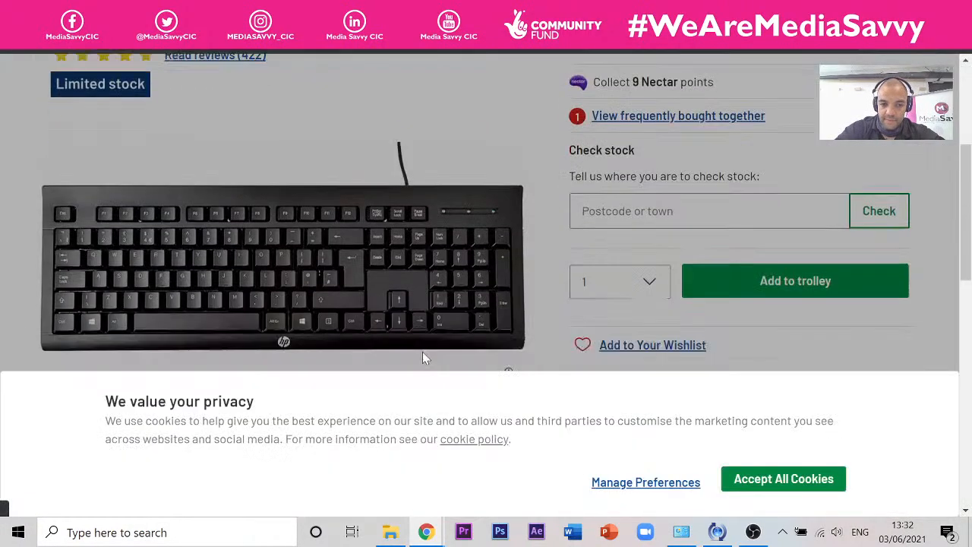
{"action": "scroll", "coordinate": [467, 174], "scroll_direction": "down", "scroll_amount": 2}
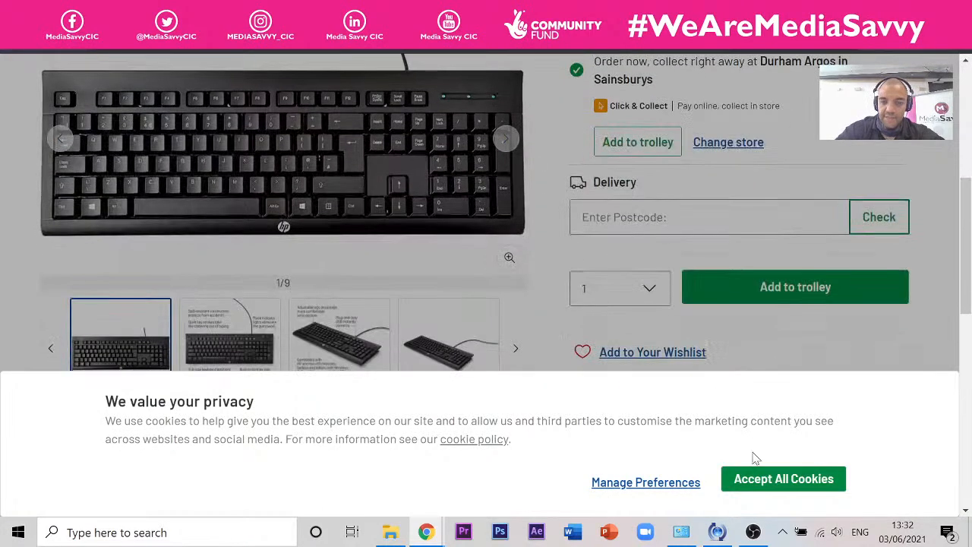
{"action": "left_click", "coordinate": [755, 486]}
{"action": "scroll", "coordinate": [411, 195], "scroll_direction": "up", "scroll_amount": 1}
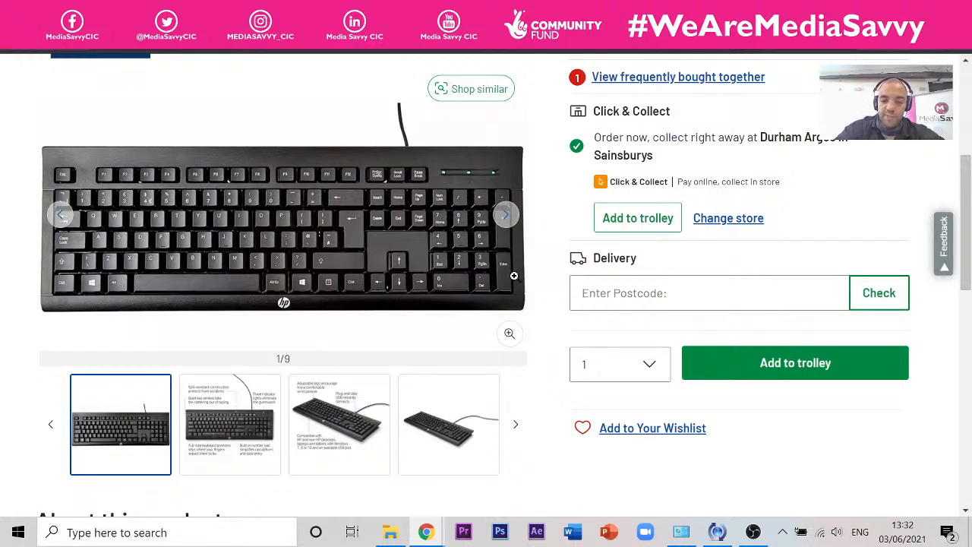
{"action": "left_click", "coordinate": [441, 198]}
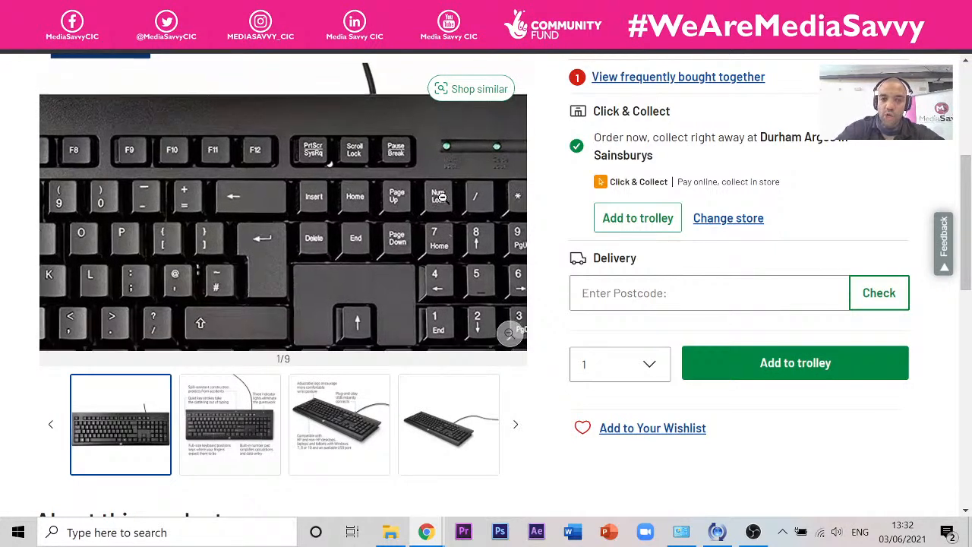
{"action": "left_click", "coordinate": [444, 215]}
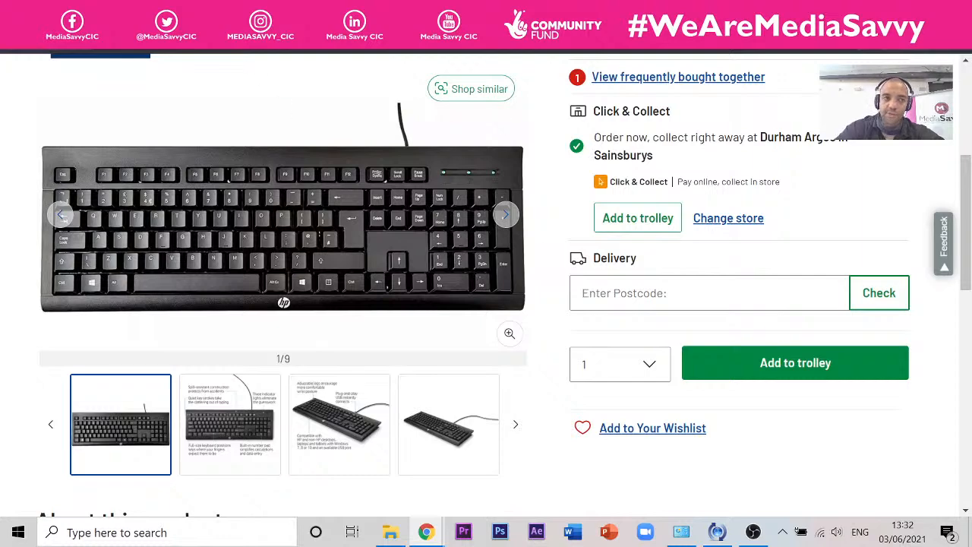
Return to the Monthly Finances spreadsheet and move the selection from B5 to the Food label and down to the Electricity label.
{"action": "key", "text": "ctrl+shift+Tab"}
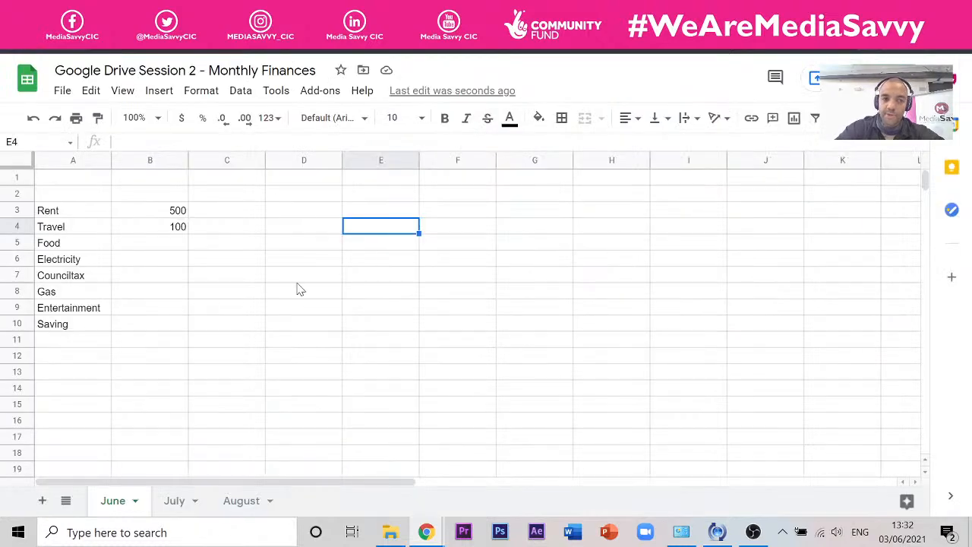
{"action": "left_click", "coordinate": [182, 244]}
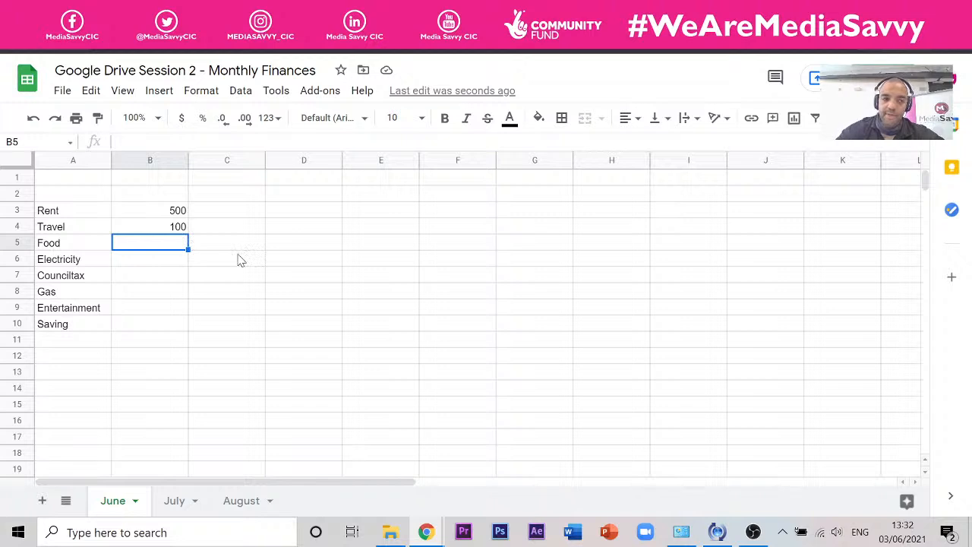
{"action": "key", "text": "Left"}
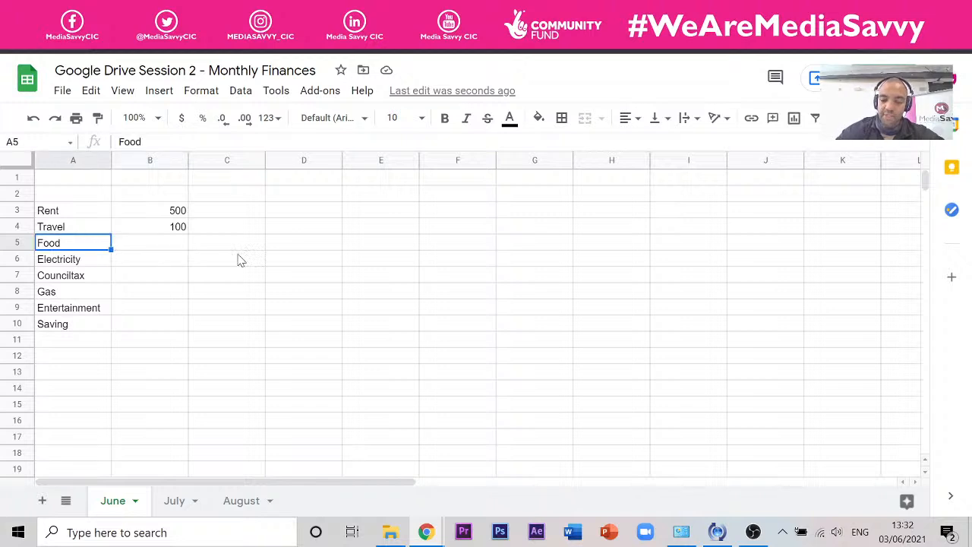
{"action": "key", "text": "Down"}
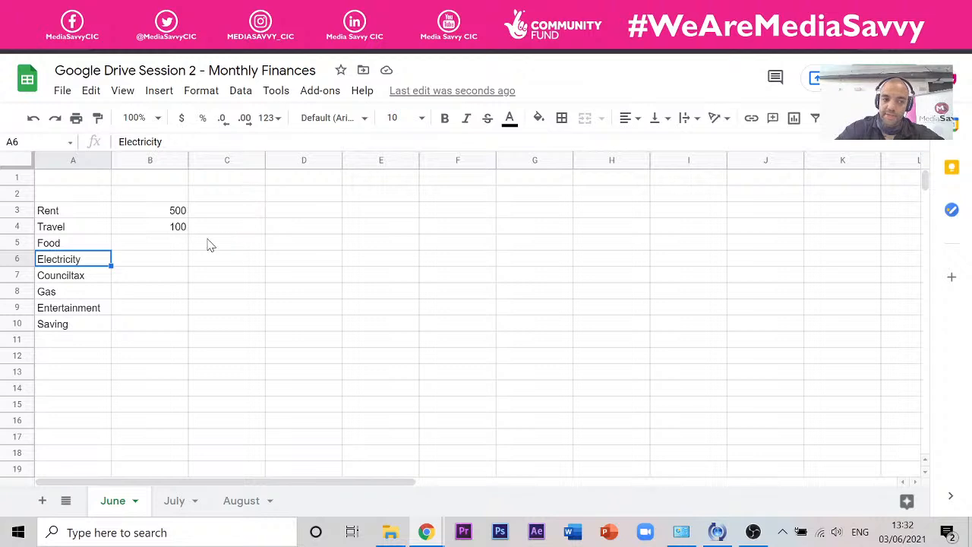
{"action": "left_click", "coordinate": [182, 248]}
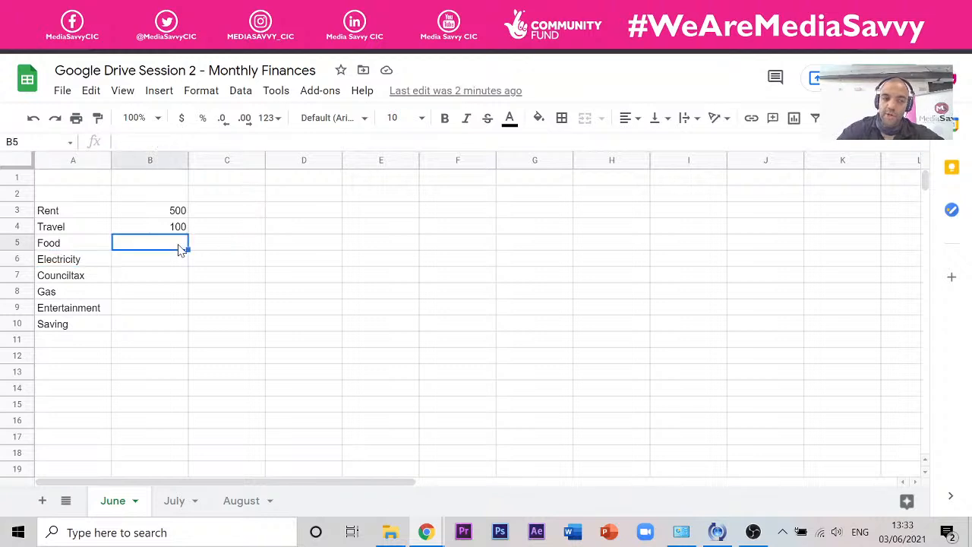
{"action": "type", "text": "54"}
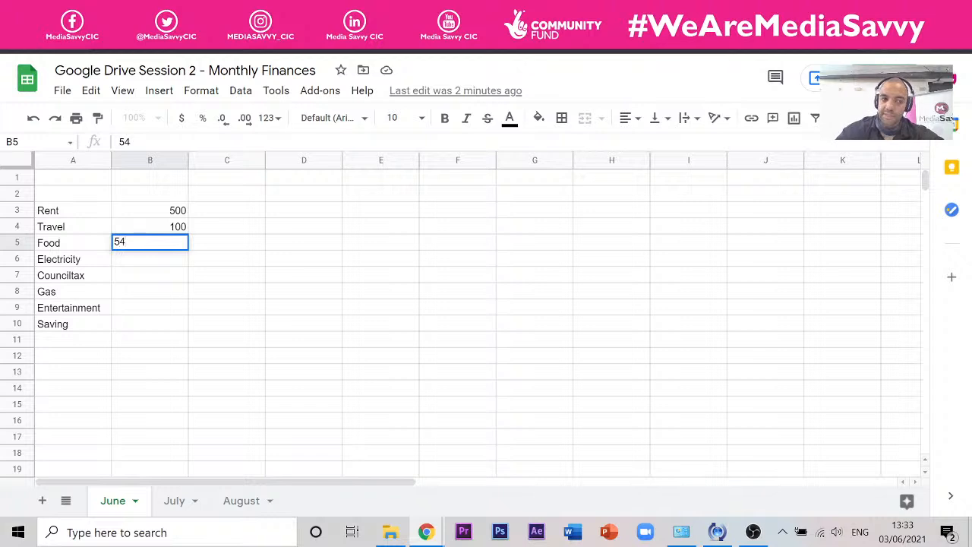
{"action": "left_click", "coordinate": [282, 260]}
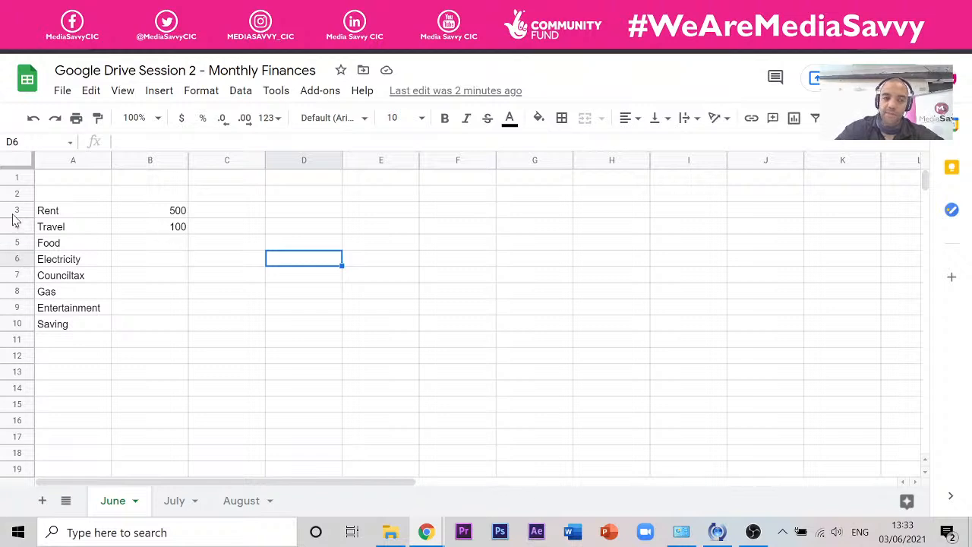
Enter 160 for Food in cell B5 and 50 for Electricity in cell B6.
{"action": "left_click", "coordinate": [185, 245]}
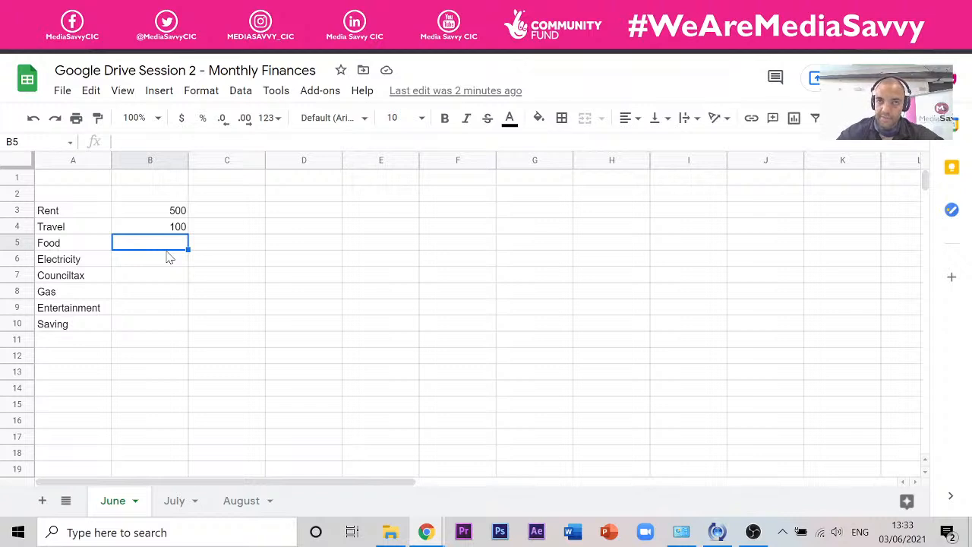
{"action": "type", "text": "160"}
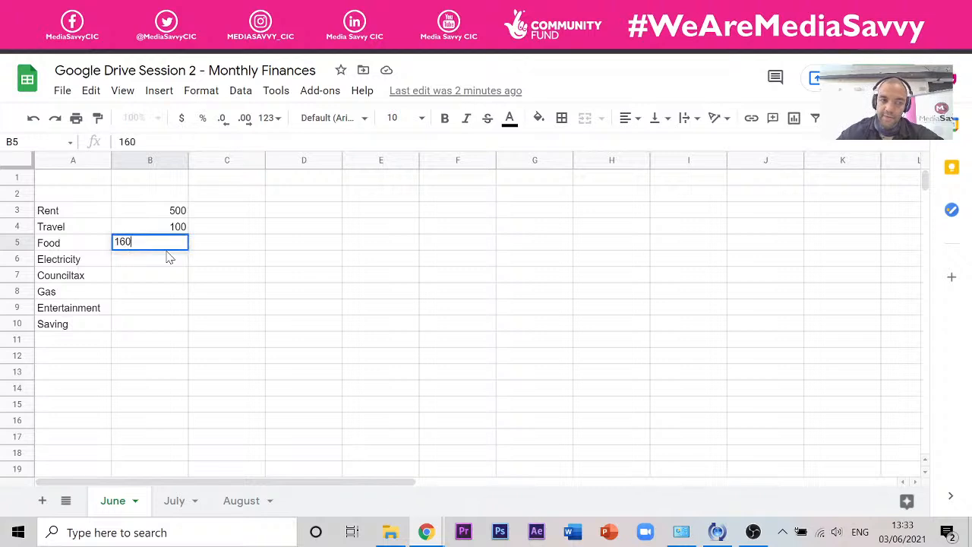
{"action": "left_click", "coordinate": [222, 296]}
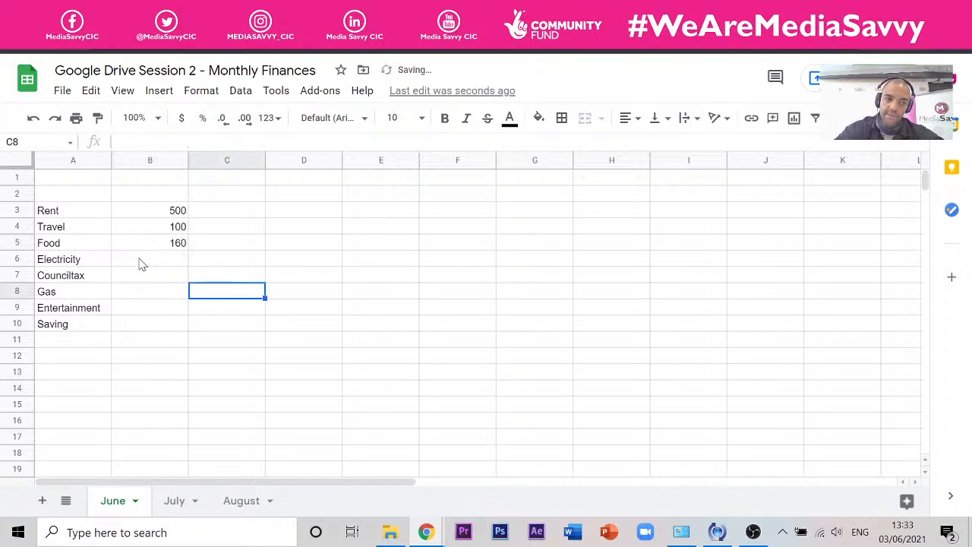
{"action": "left_click", "coordinate": [138, 259]}
{"action": "type", "text": "90"}
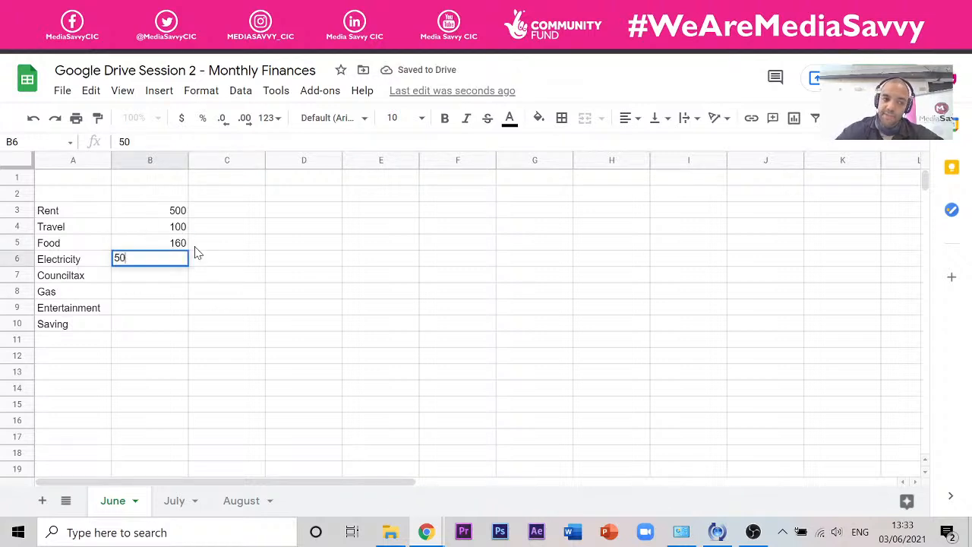
{"action": "left_click_drag", "start_coordinate": [152, 210], "coordinate": [220, 243]}
{"action": "right_click", "coordinate": [173, 232]}
{"action": "left_click", "coordinate": [468, 282]}
Correct the label in A7 to "Council tax" by adding the missing space.
{"action": "left_click", "coordinate": [183, 278]}
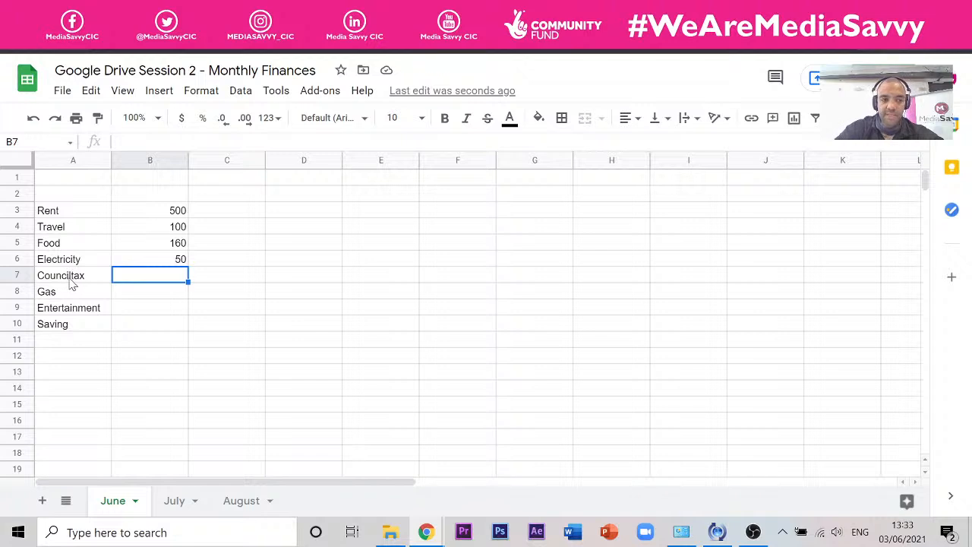
{"action": "left_click", "coordinate": [71, 283]}
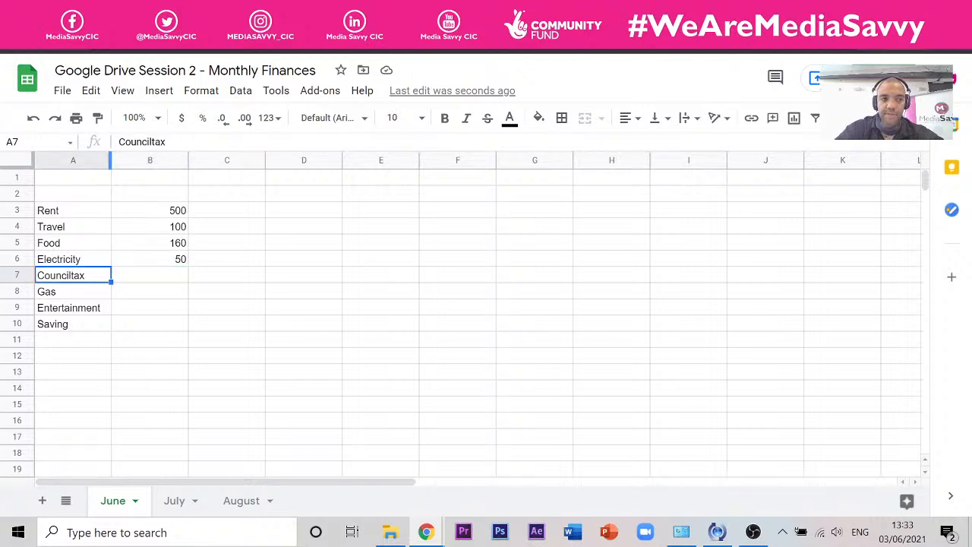
{"action": "left_click", "coordinate": [151, 142]}
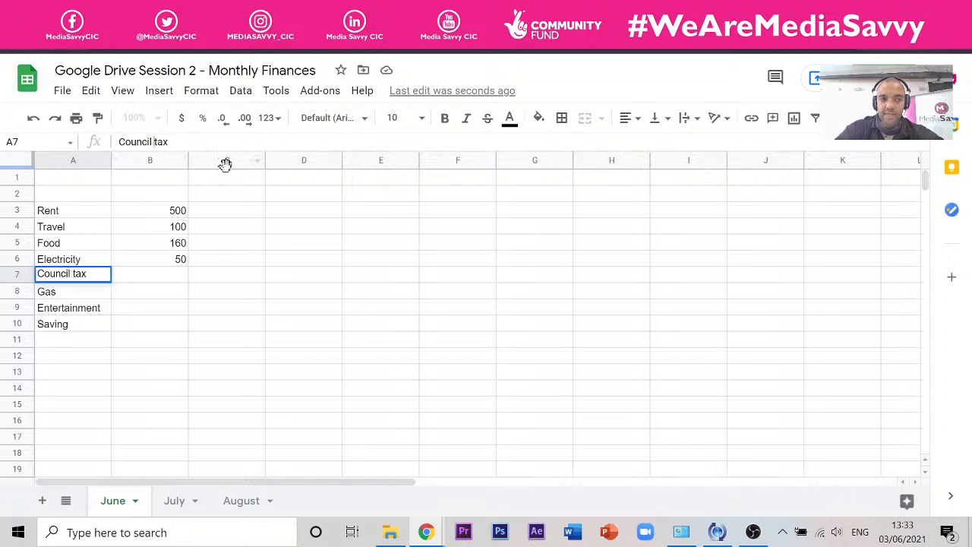
Enter 90 for Council tax in B7, 40 for Gas in B8 and 100 for Entertainment in B9.
{"action": "left_click", "coordinate": [172, 283]}
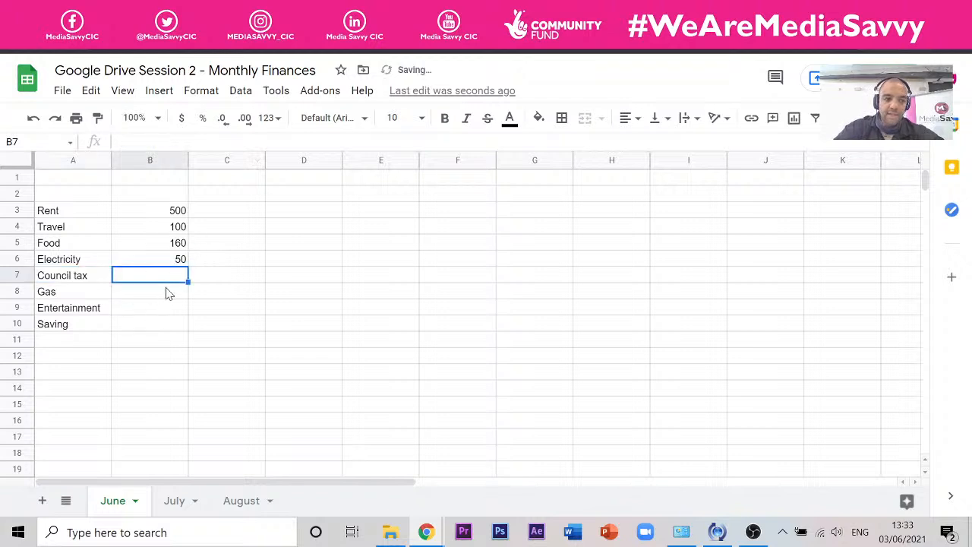
{"action": "type", "text": "90"}
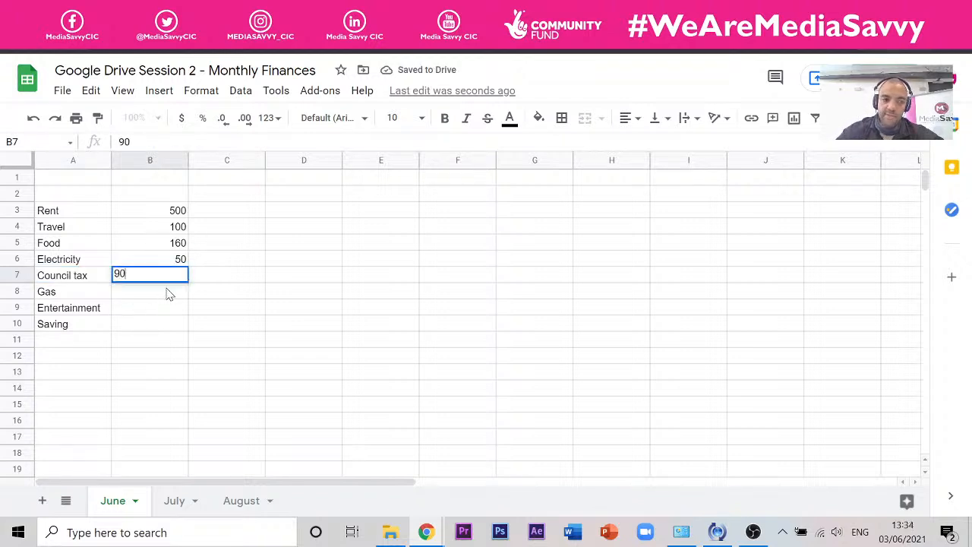
{"action": "left_click", "coordinate": [129, 298]}
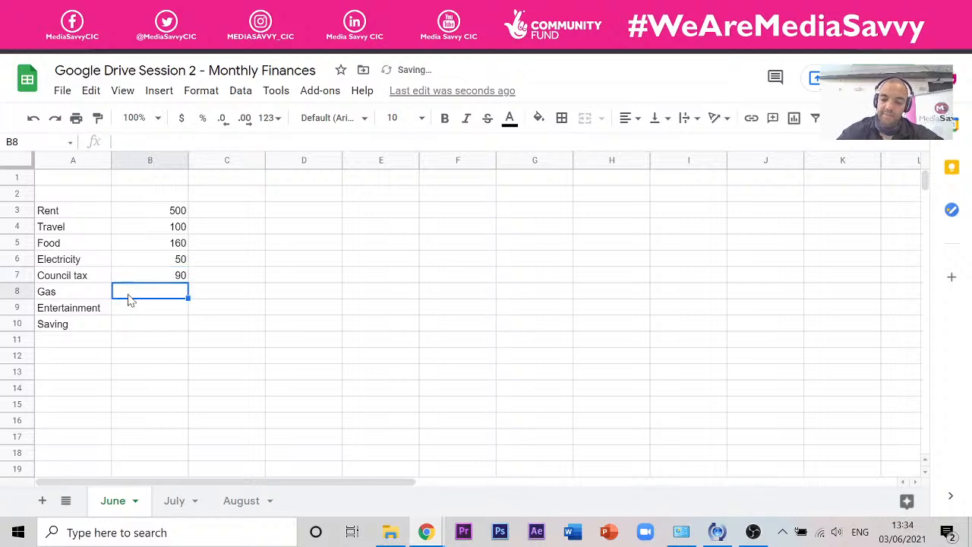
{"action": "type", "text": "40"}
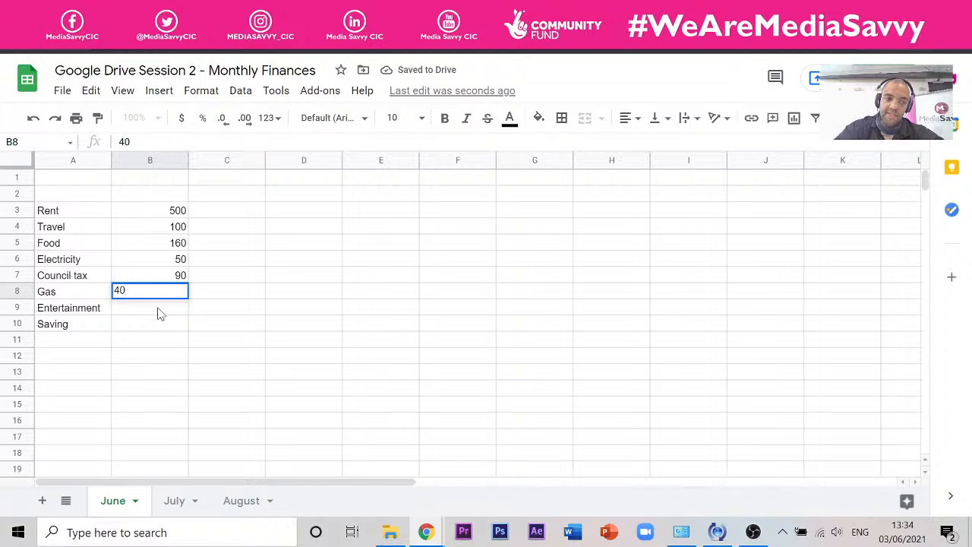
{"action": "left_click", "coordinate": [158, 311]}
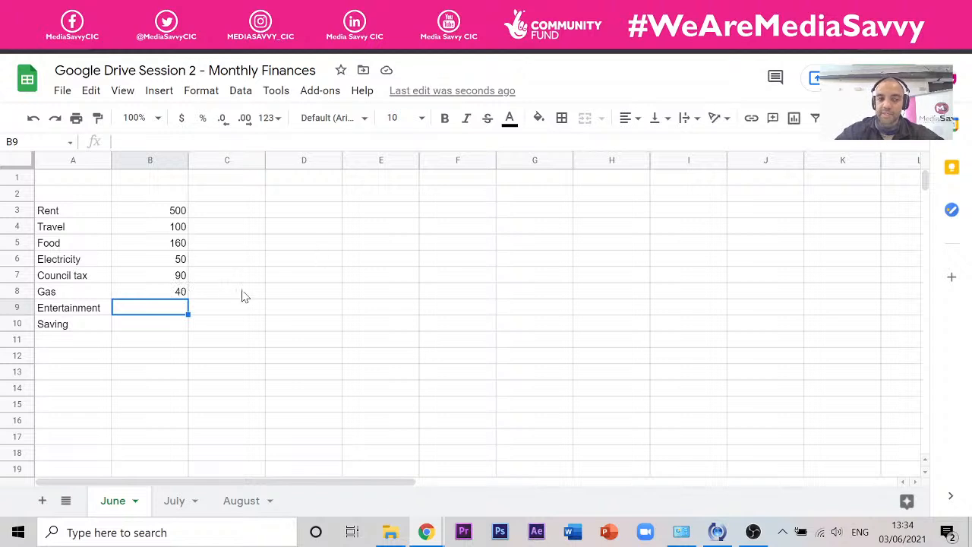
{"action": "type", "text": "100"}
{"action": "key", "text": "Return"}
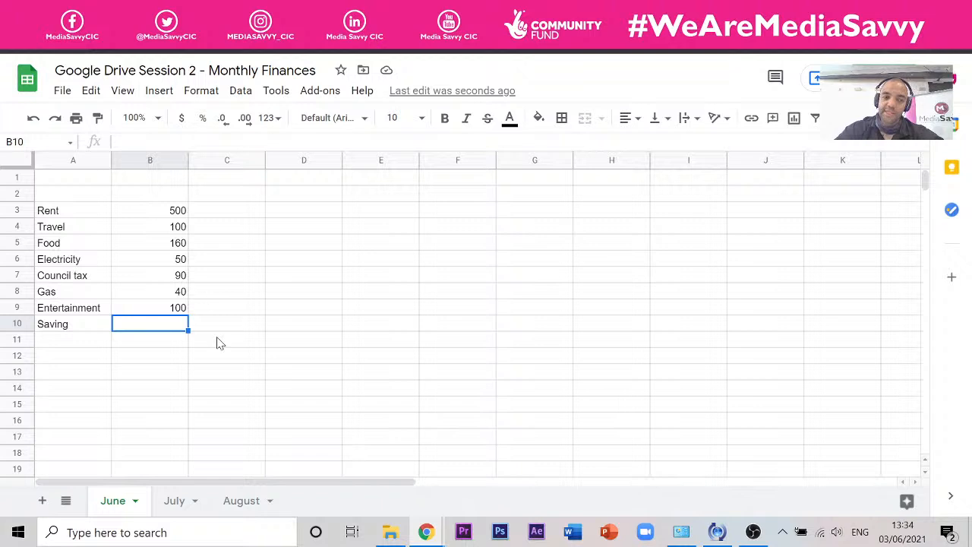
Format the Rent amount in cell B3 as dollar currency.
{"action": "scroll", "coordinate": [109, 238], "scroll_direction": "down", "scroll_amount": 1}
{"action": "scroll", "coordinate": [108, 239], "scroll_direction": "up", "scroll_amount": 1}
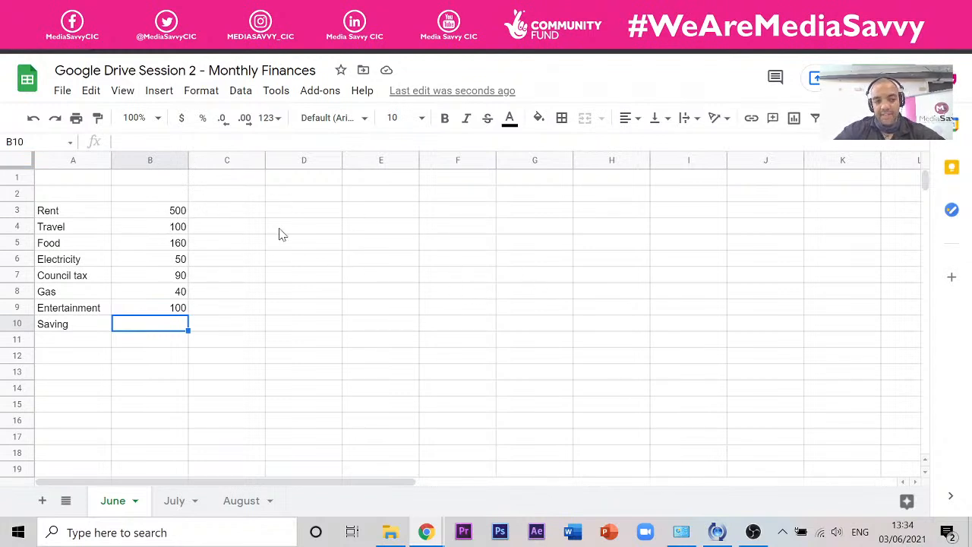
{"action": "left_click", "coordinate": [167, 213]}
{"action": "left_click", "coordinate": [162, 308]}
{"action": "left_click", "coordinate": [160, 216]}
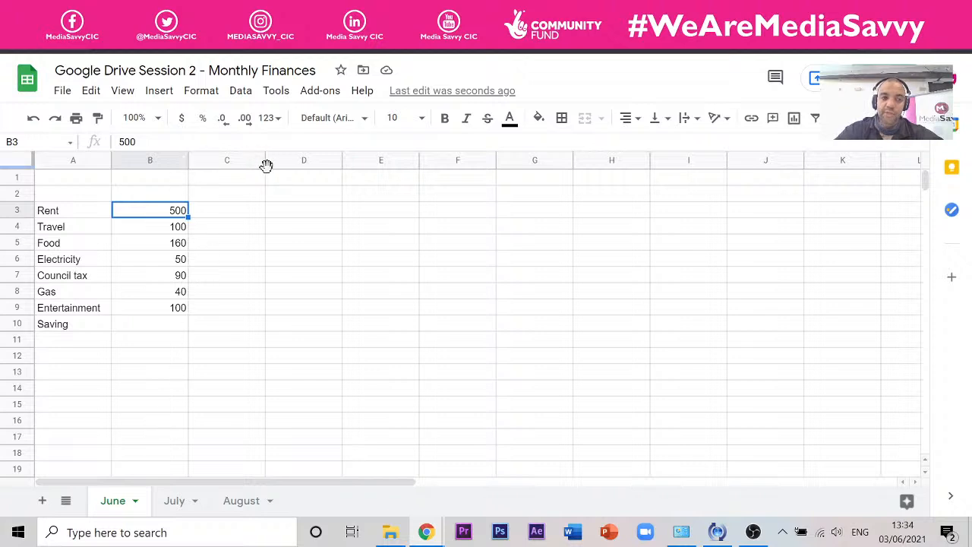
{"action": "left_click", "coordinate": [181, 120]}
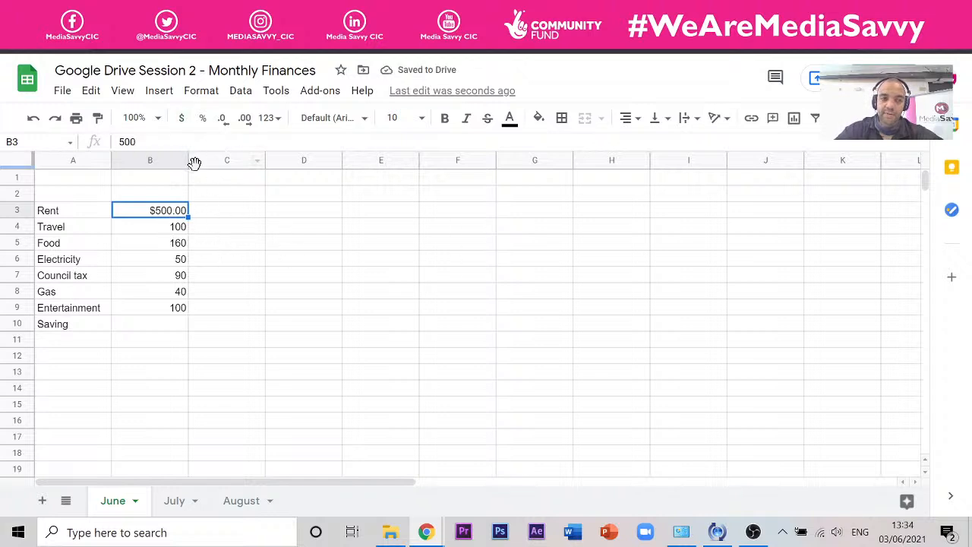
{"action": "left_click", "coordinate": [183, 122]}
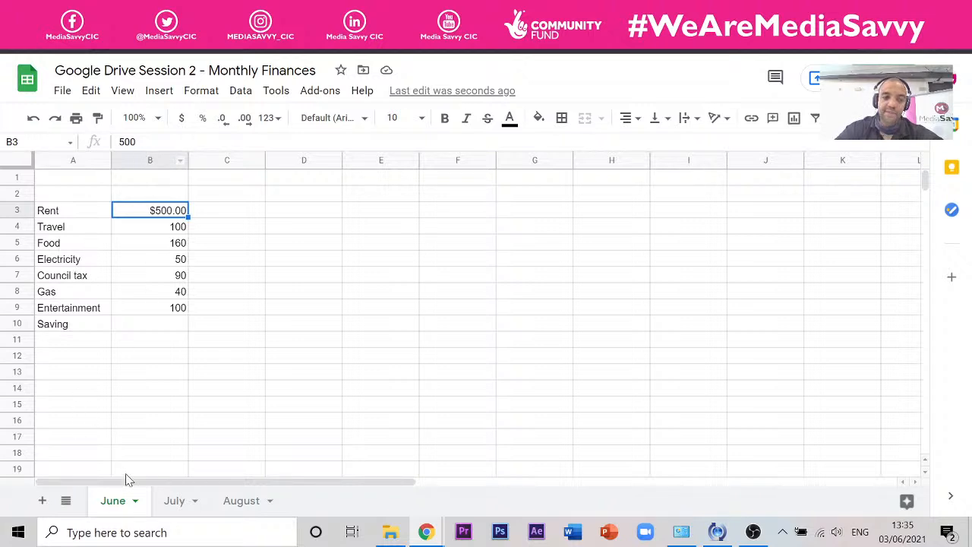
Format all of column B with the British Pound Sterling number format.
{"action": "left_click", "coordinate": [152, 160]}
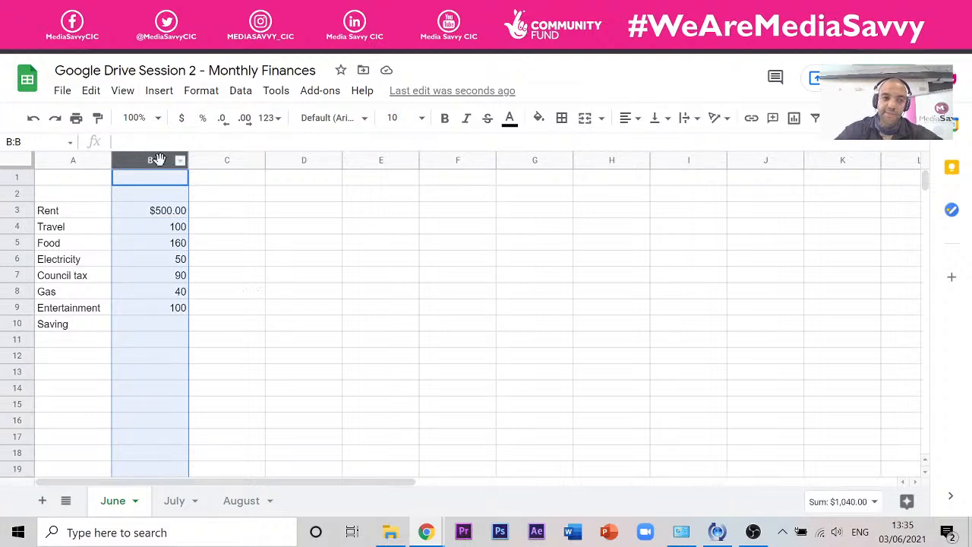
{"action": "left_click", "coordinate": [202, 92]}
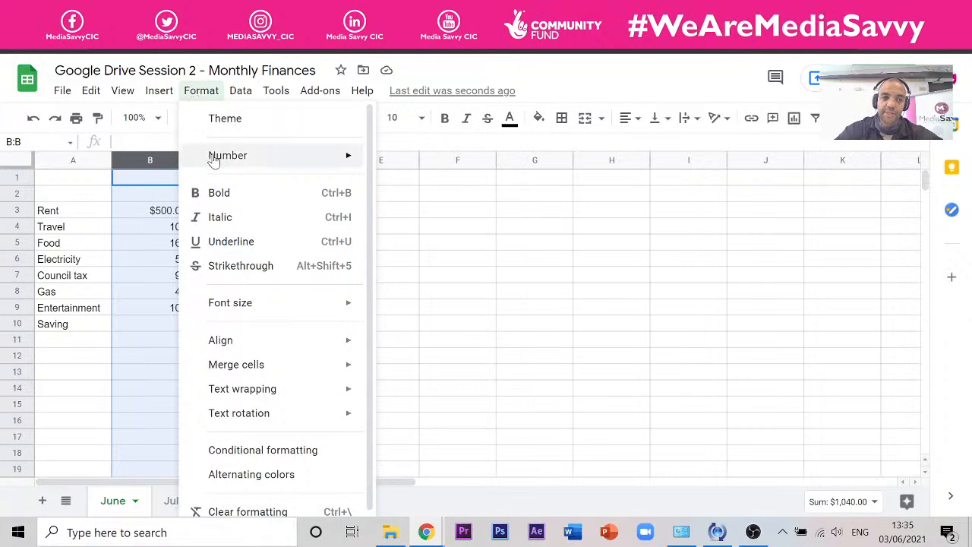
{"action": "mouse_move", "coordinate": [218, 160]}
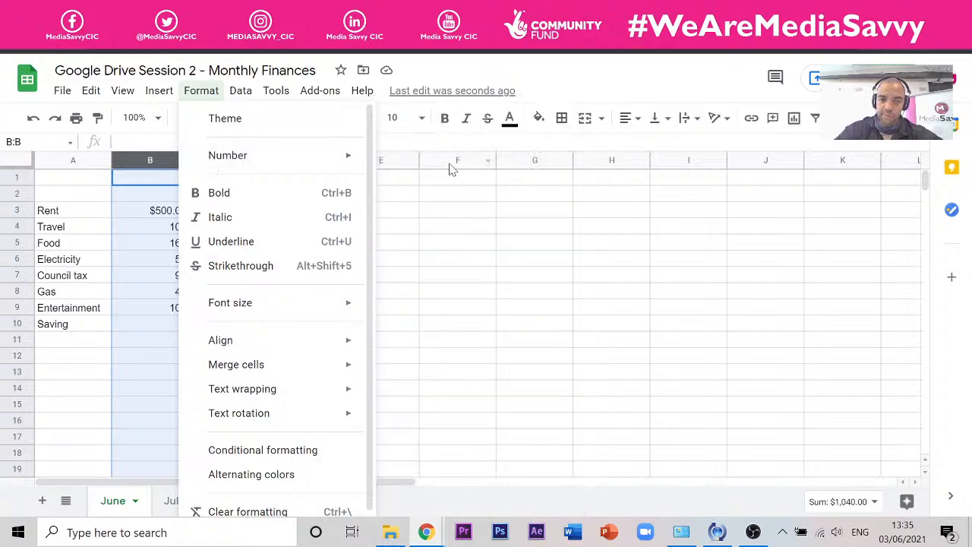
{"action": "mouse_move", "coordinate": [346, 164]}
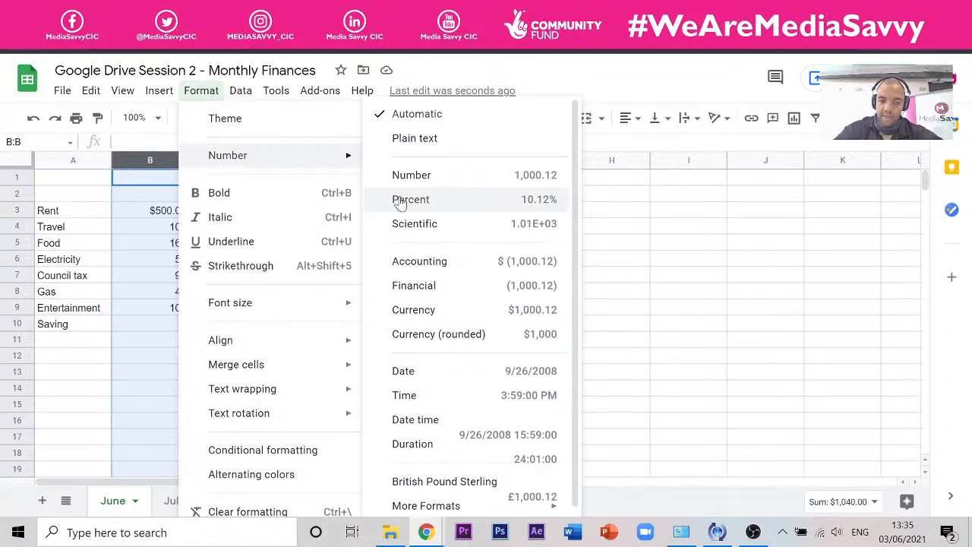
{"action": "scroll", "coordinate": [434, 330], "scroll_direction": "down", "scroll_amount": 1}
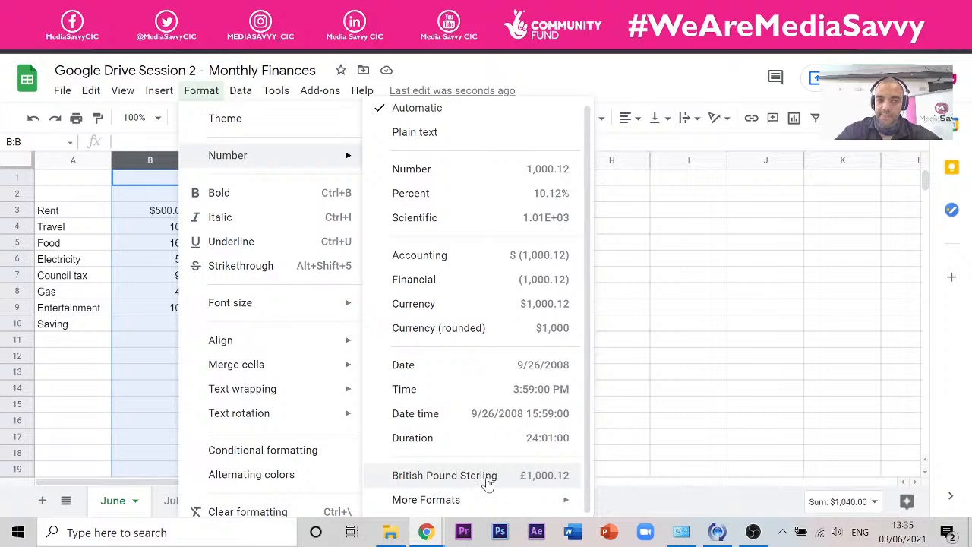
{"action": "left_click", "coordinate": [488, 480]}
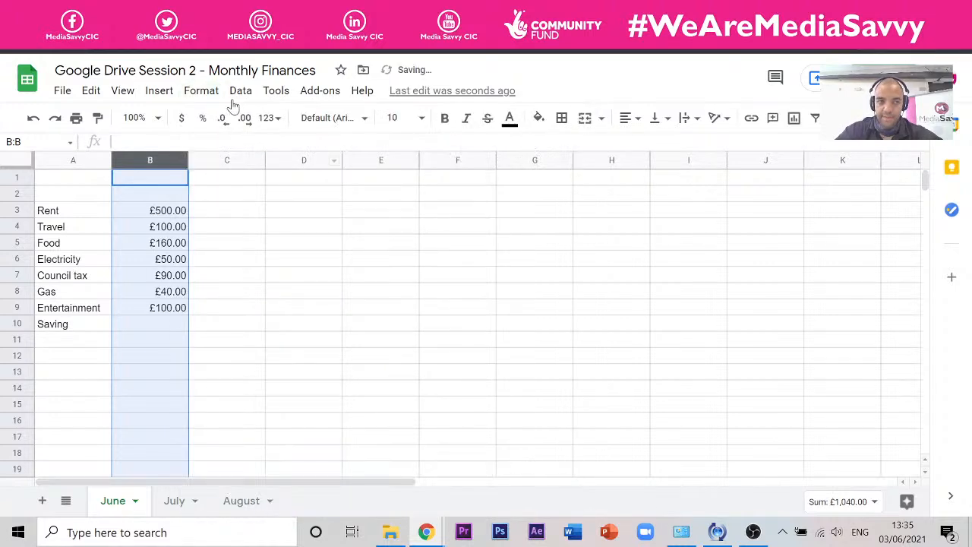
Set the spreadsheet's locale to United Kingdom, save and reload it, and check the available number formats.
{"action": "left_click", "coordinate": [270, 118]}
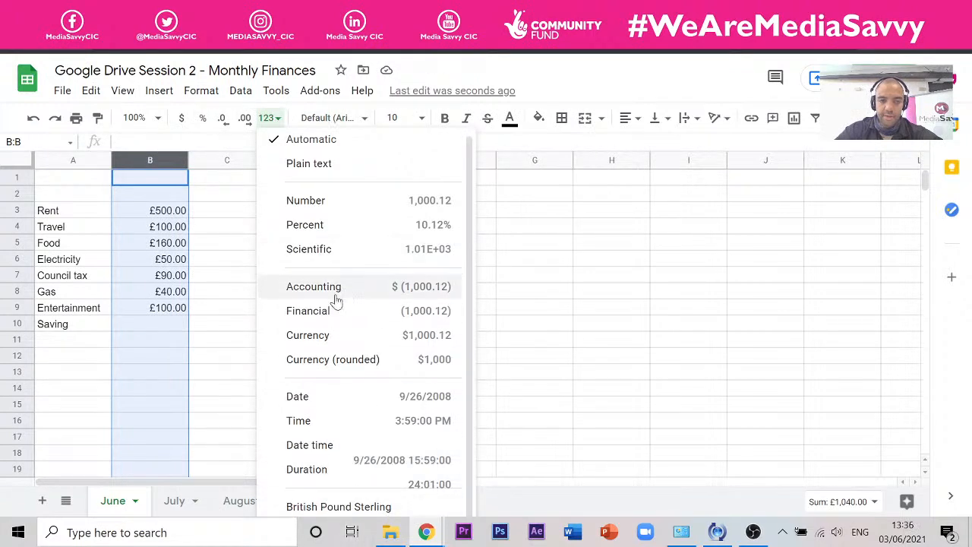
{"action": "scroll", "coordinate": [337, 299], "scroll_direction": "up", "scroll_amount": 1}
{"action": "left_click", "coordinate": [62, 91]}
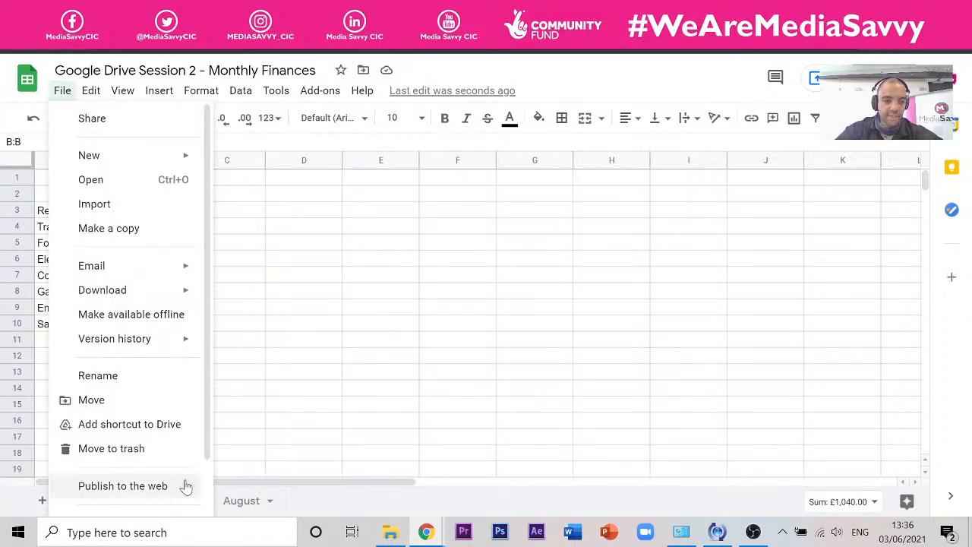
{"action": "mouse_move", "coordinate": [184, 337]}
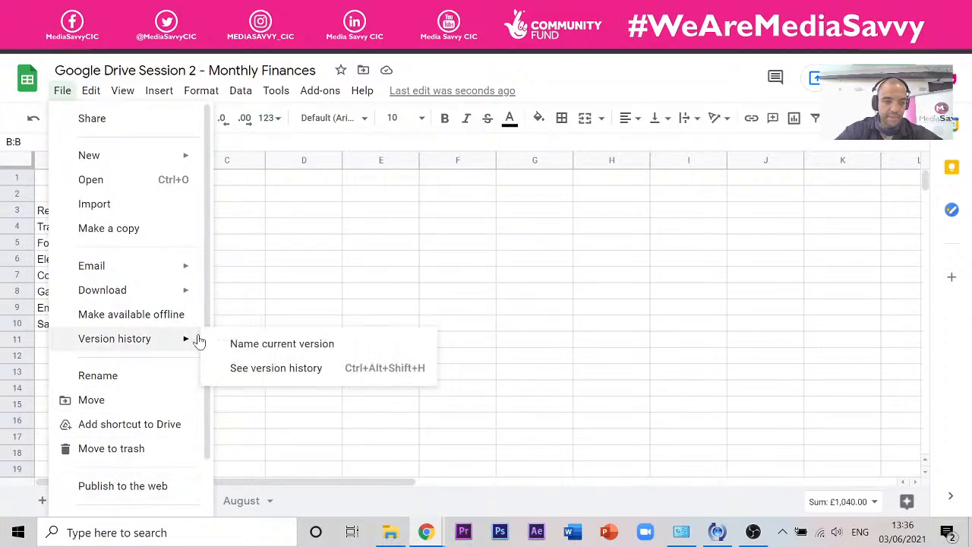
{"action": "scroll", "coordinate": [214, 380], "scroll_direction": "down", "scroll_amount": 1}
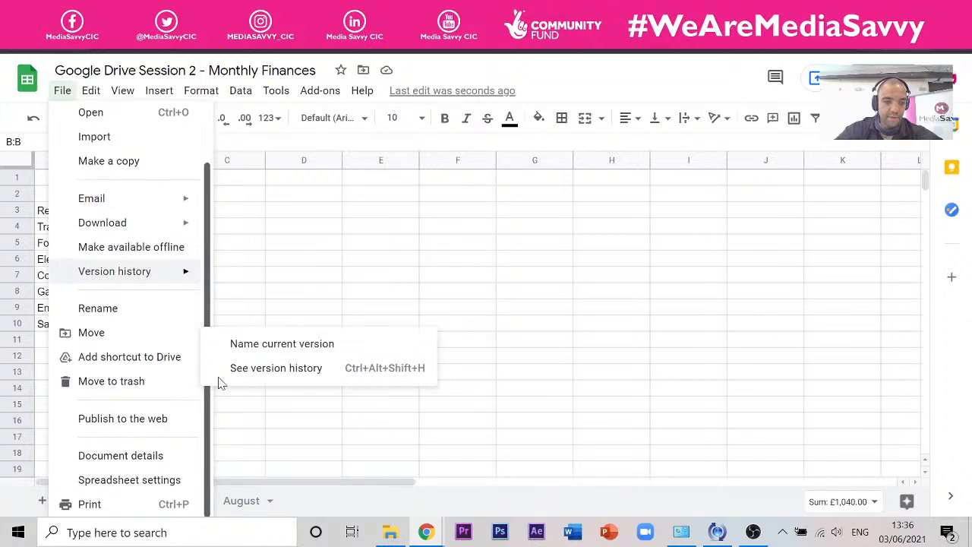
{"action": "left_click", "coordinate": [116, 482]}
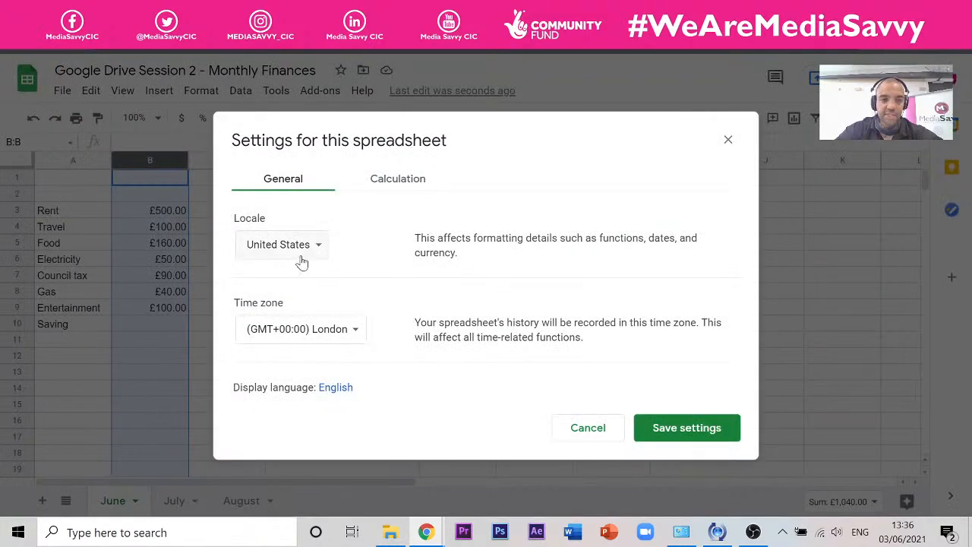
{"action": "left_click", "coordinate": [390, 182]}
{"action": "left_click", "coordinate": [319, 189]}
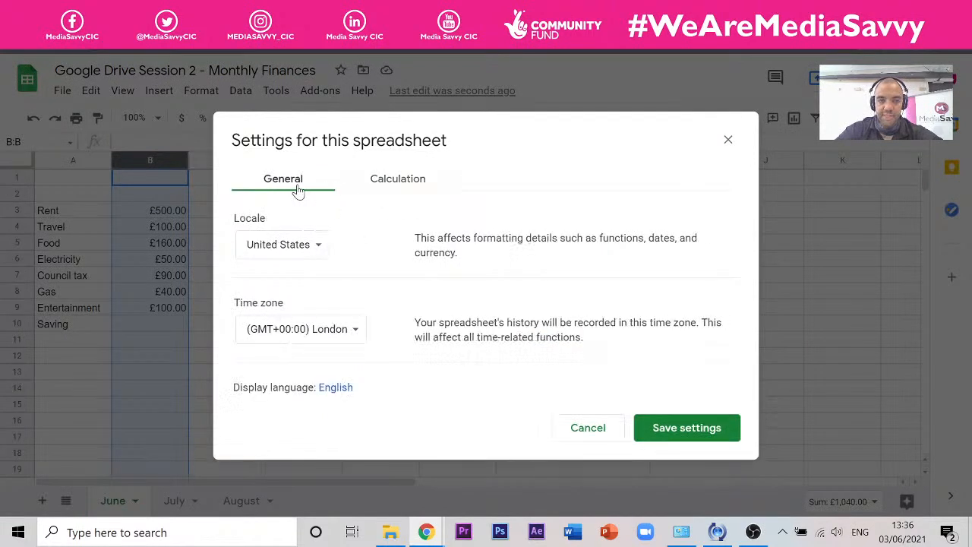
{"action": "left_click", "coordinate": [317, 251]}
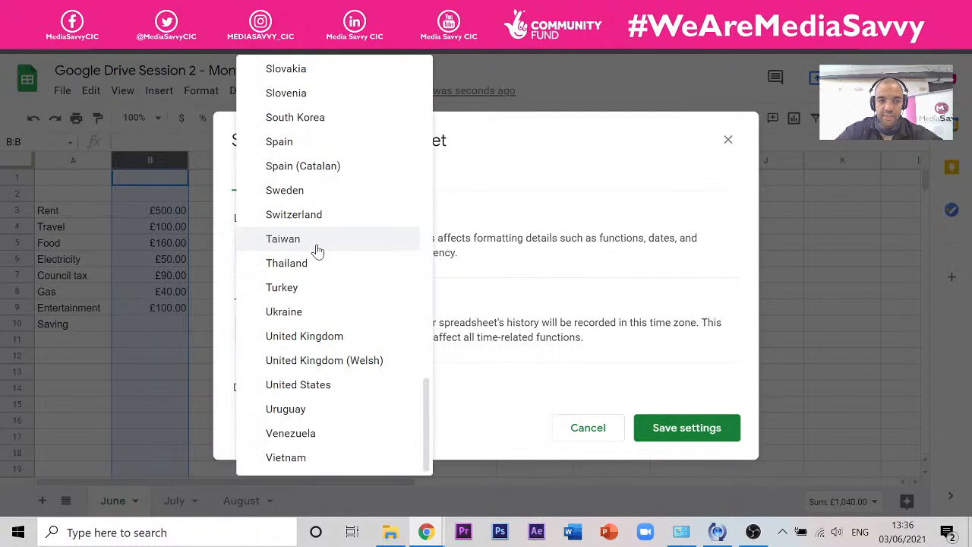
{"action": "left_click", "coordinate": [331, 339]}
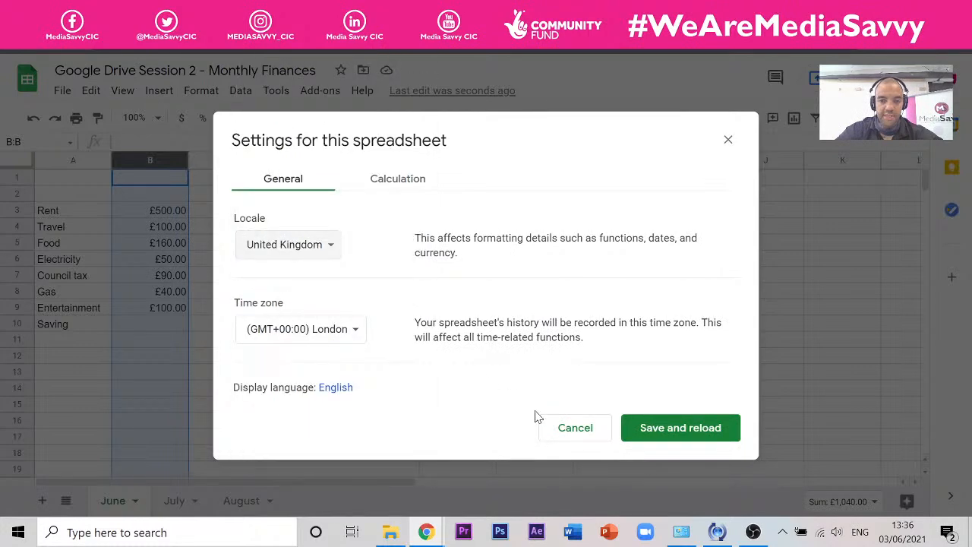
{"action": "left_click", "coordinate": [674, 436]}
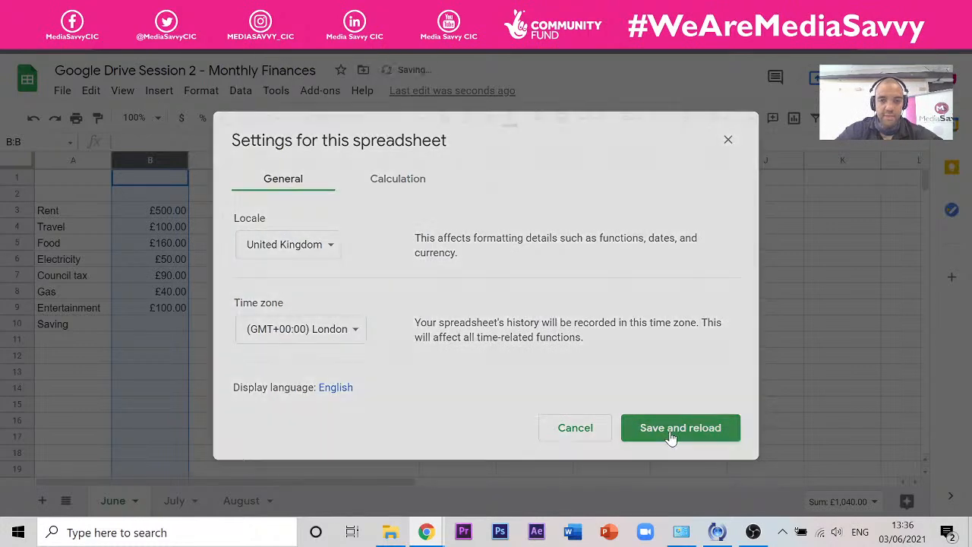
{"action": "left_click", "coordinate": [241, 275]}
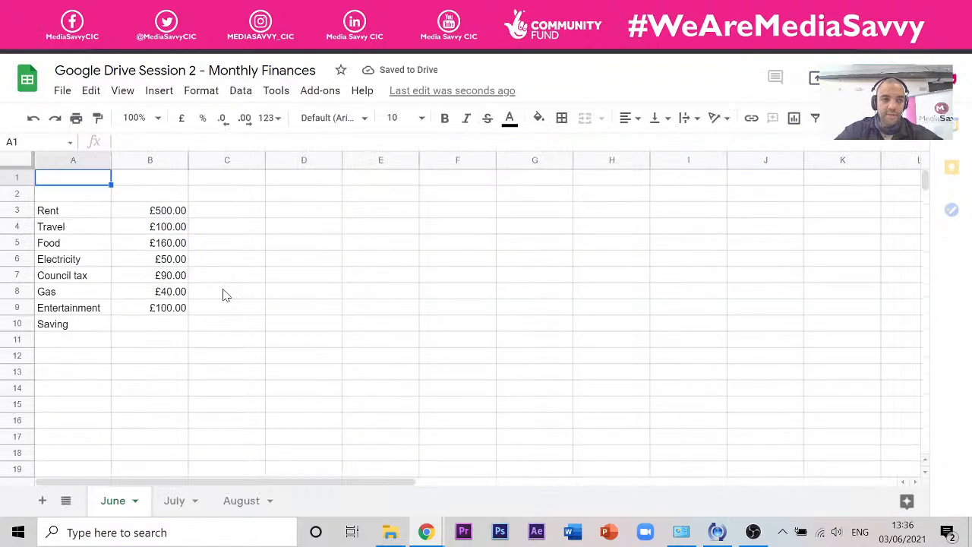
{"action": "left_click", "coordinate": [269, 120]}
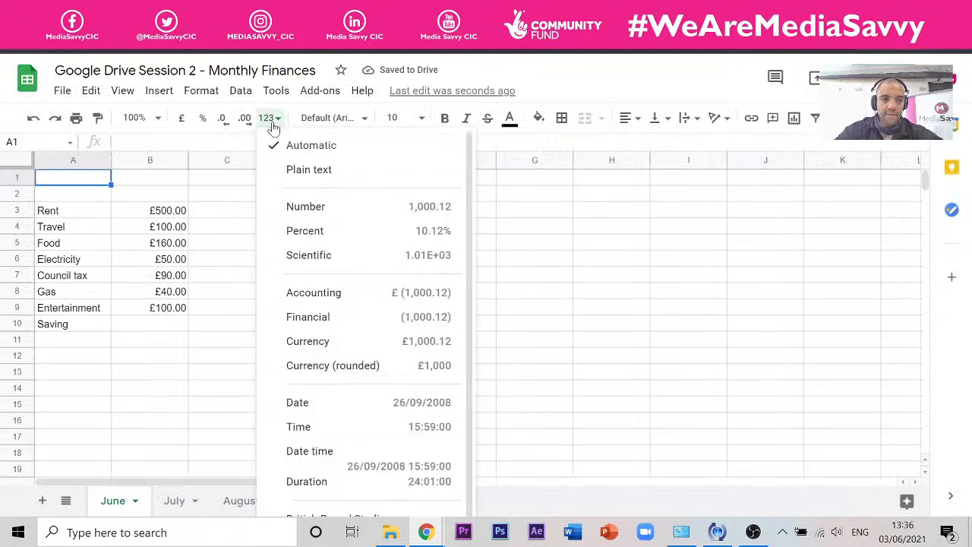
{"action": "left_click", "coordinate": [272, 123]}
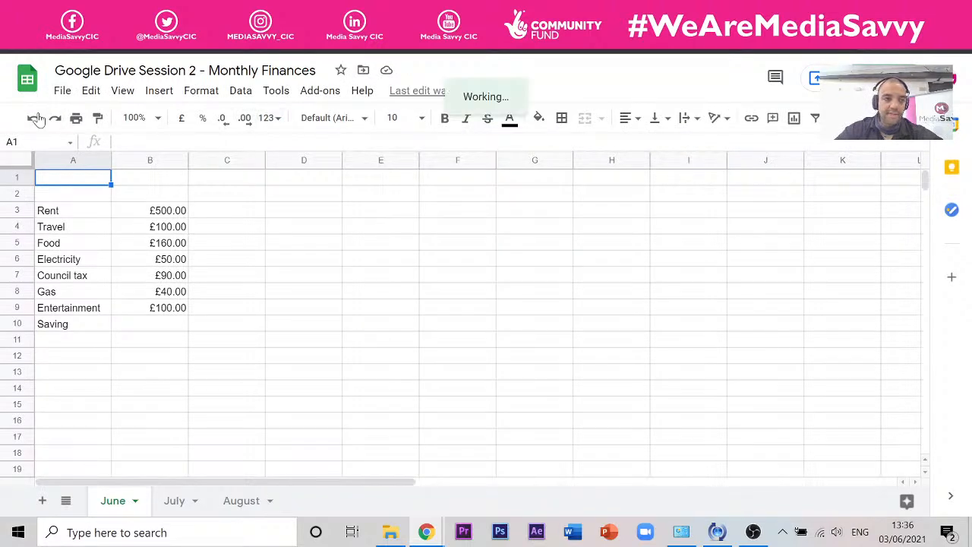
Switch the spreadsheet's locale to Venezuela and format all of column B with that locale's currency.
{"action": "left_click", "coordinate": [61, 92]}
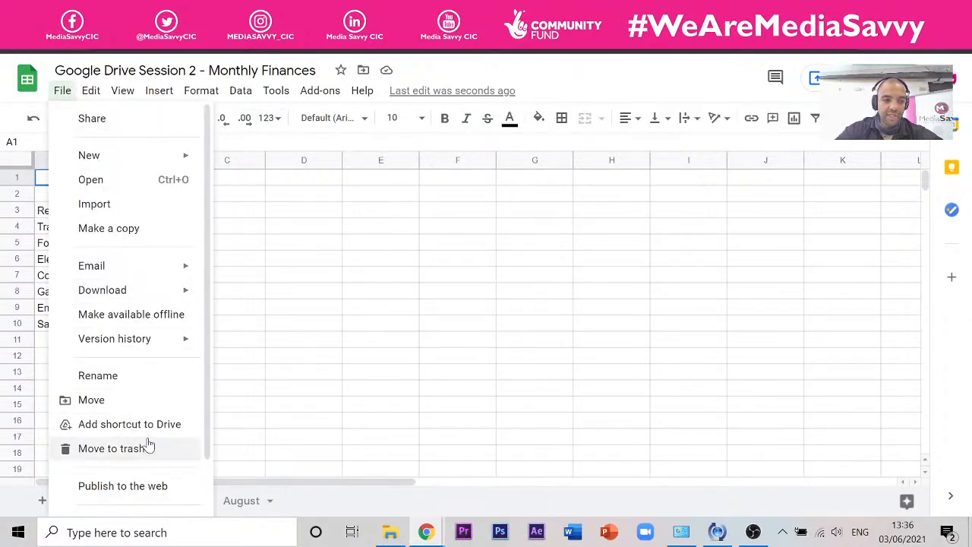
{"action": "scroll", "coordinate": [105, 449], "scroll_direction": "down", "scroll_amount": 1}
{"action": "scroll", "coordinate": [105, 449], "scroll_direction": "down", "scroll_amount": 1}
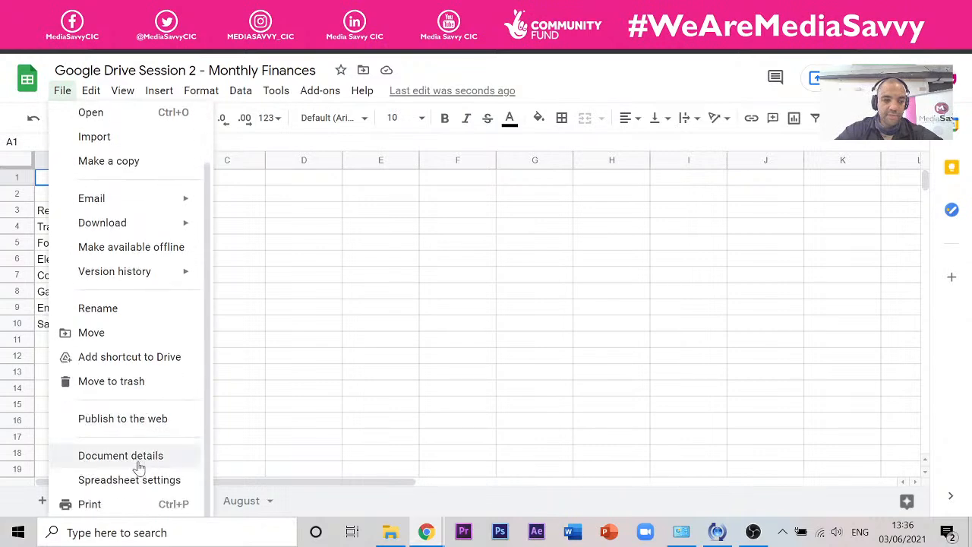
{"action": "left_click", "coordinate": [137, 478]}
{"action": "left_click", "coordinate": [305, 247]}
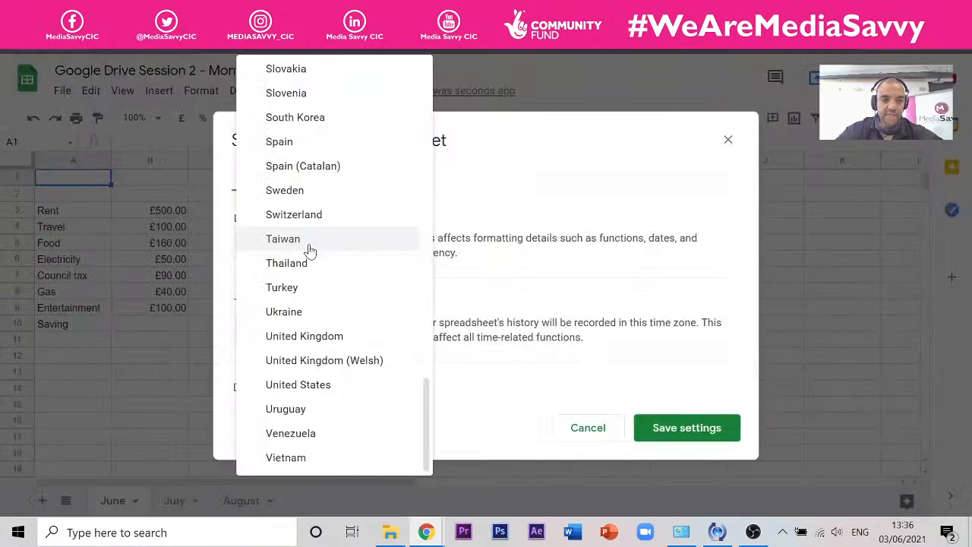
{"action": "left_click", "coordinate": [309, 433]}
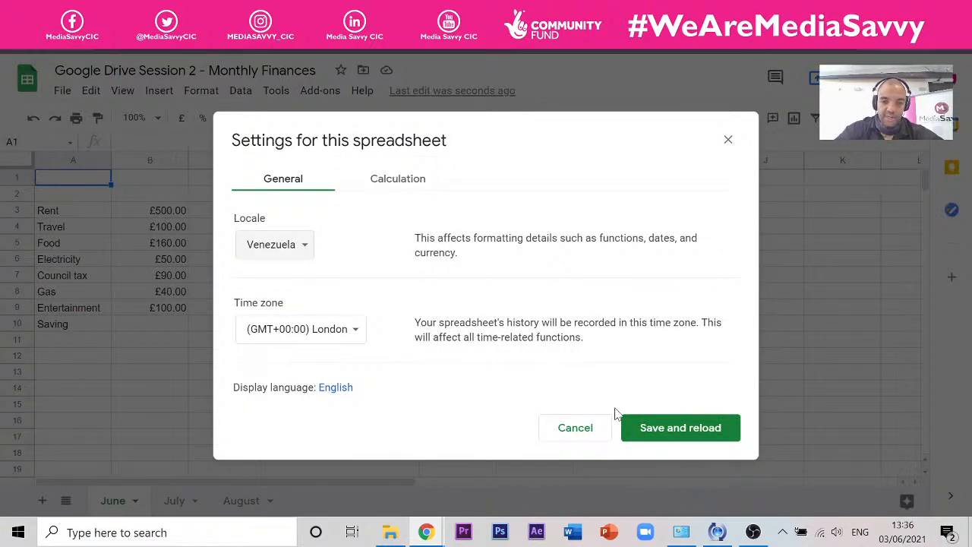
{"action": "left_click", "coordinate": [665, 439]}
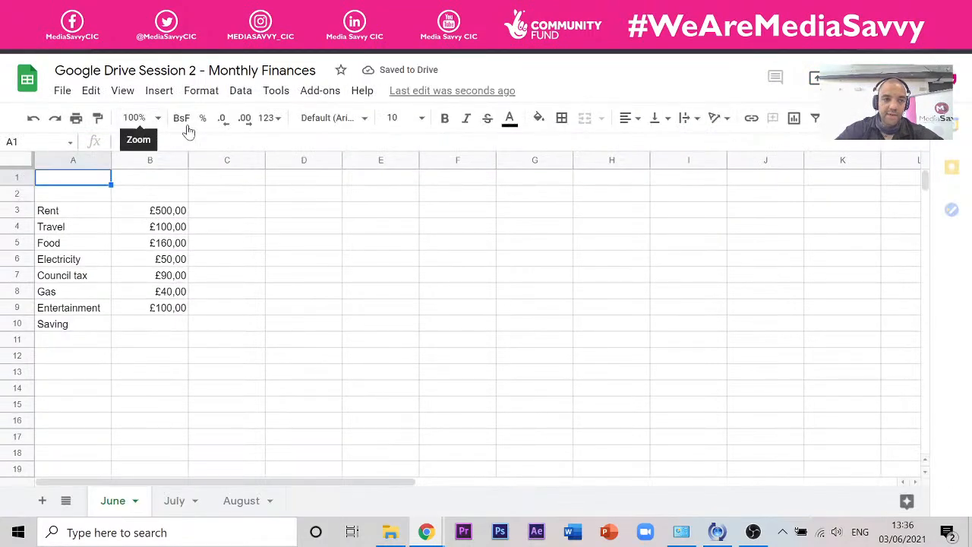
{"action": "left_click", "coordinate": [152, 161]}
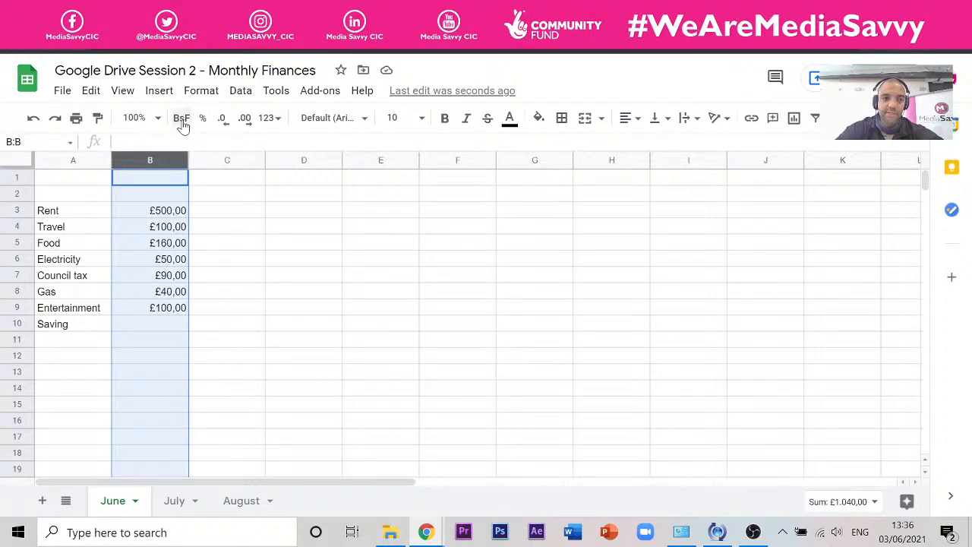
{"action": "left_click", "coordinate": [180, 122]}
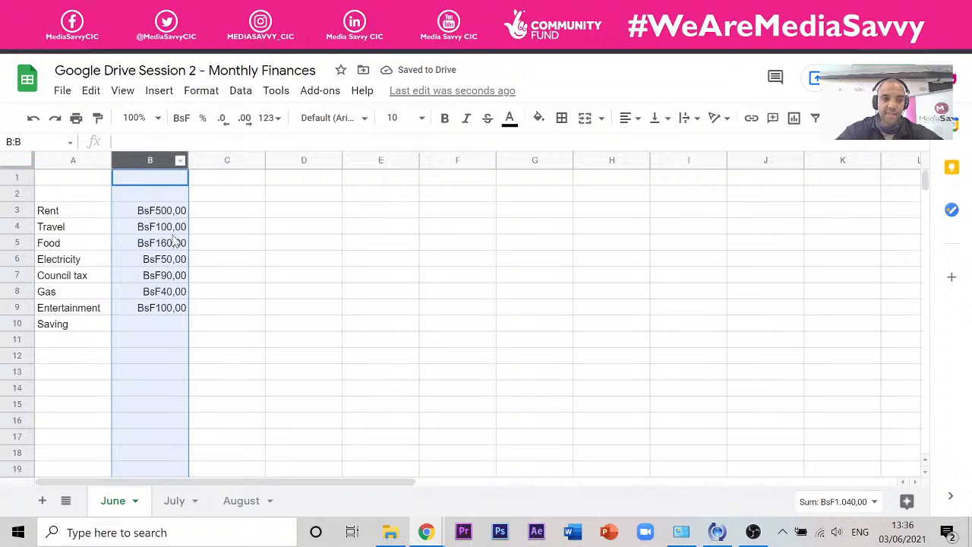
Set the spreadsheet's locale back to United Kingdom and reload it.
{"action": "left_click", "coordinate": [64, 92]}
{"action": "scroll", "coordinate": [109, 395], "scroll_direction": "down", "scroll_amount": 2}
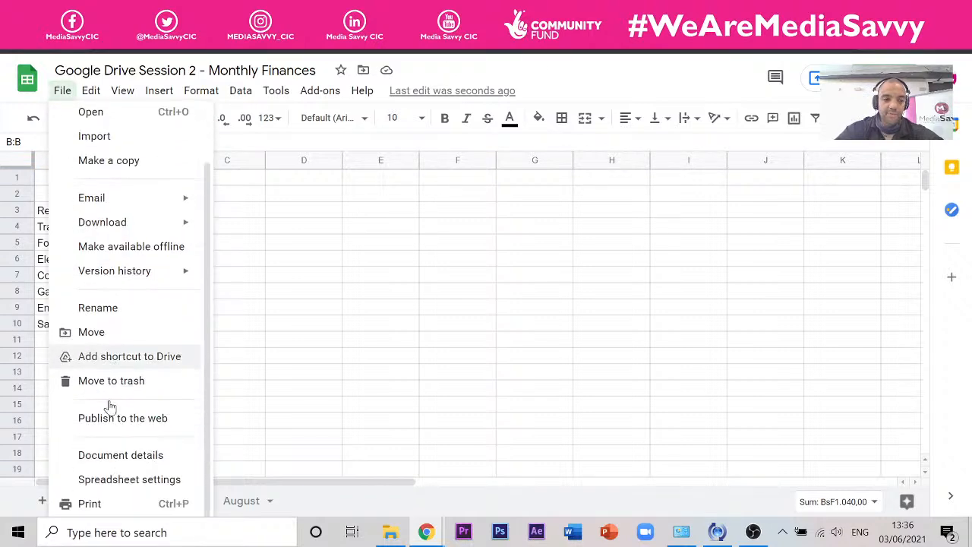
{"action": "left_click", "coordinate": [129, 479]}
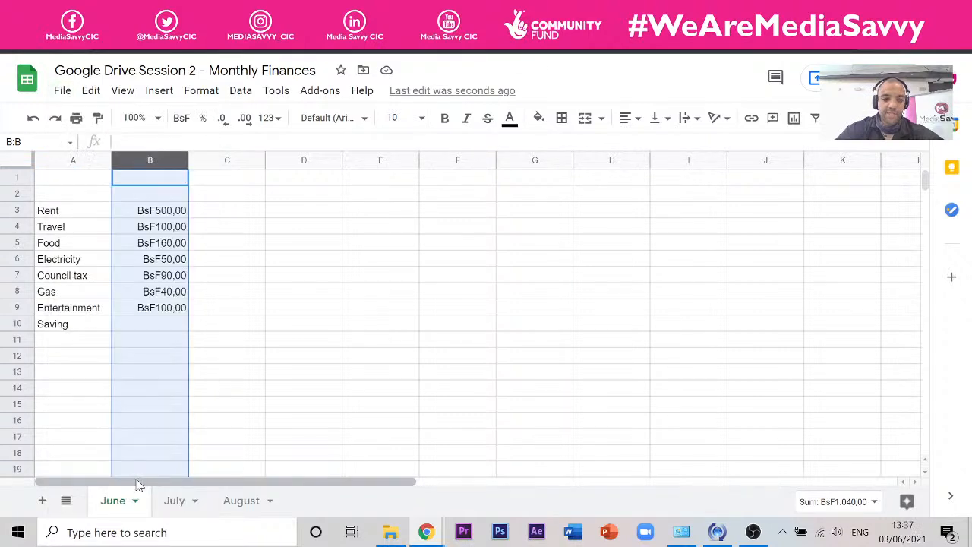
{"action": "left_click", "coordinate": [302, 253]}
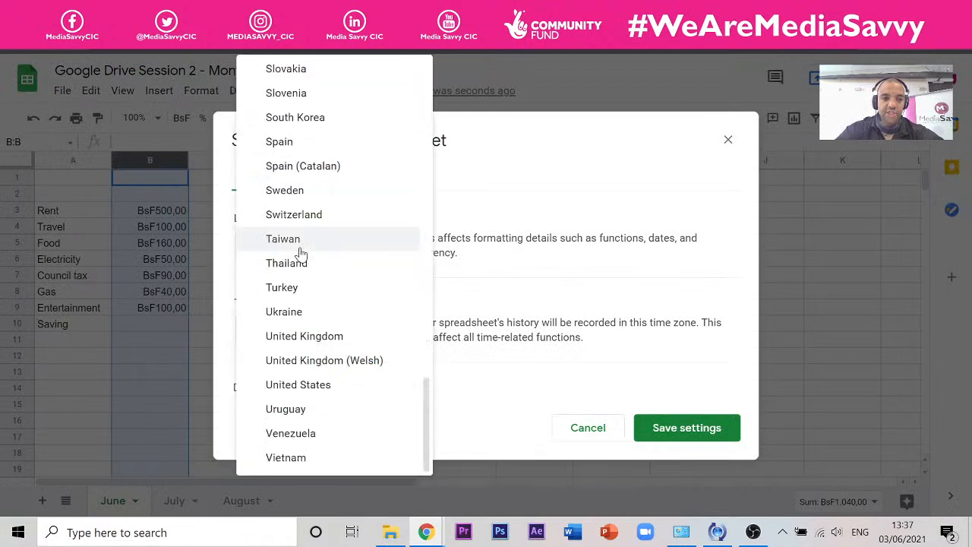
{"action": "left_click", "coordinate": [477, 180]}
{"action": "left_click", "coordinate": [263, 250]}
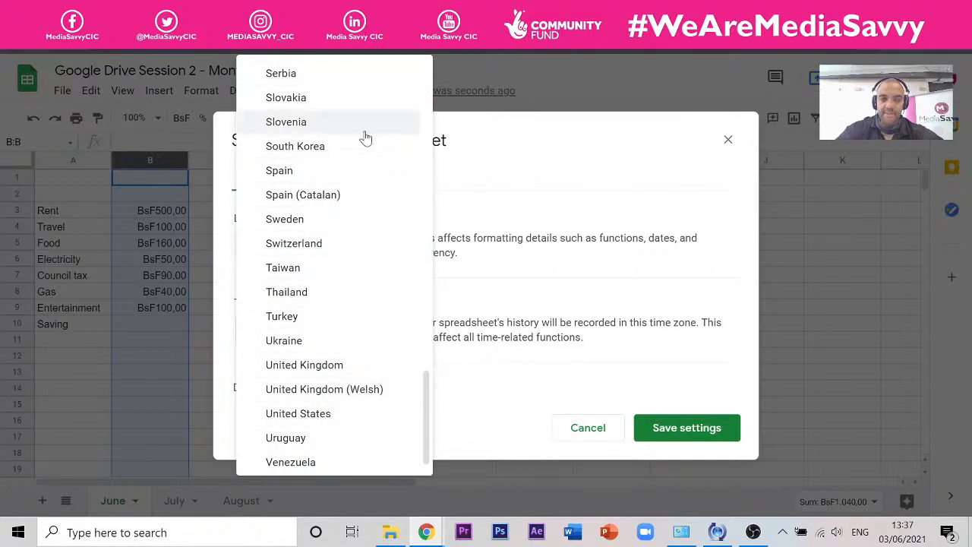
{"action": "left_click", "coordinate": [322, 367]}
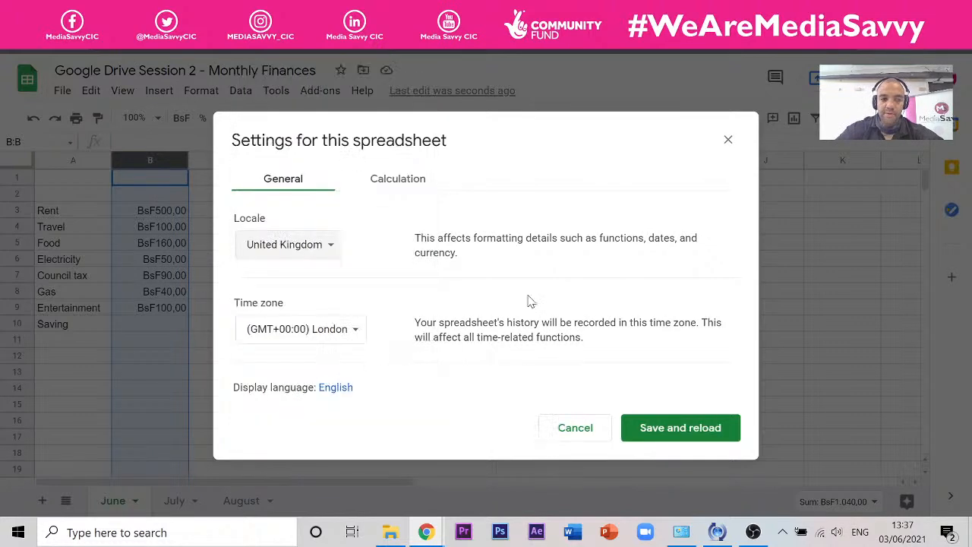
{"action": "left_click", "coordinate": [660, 435]}
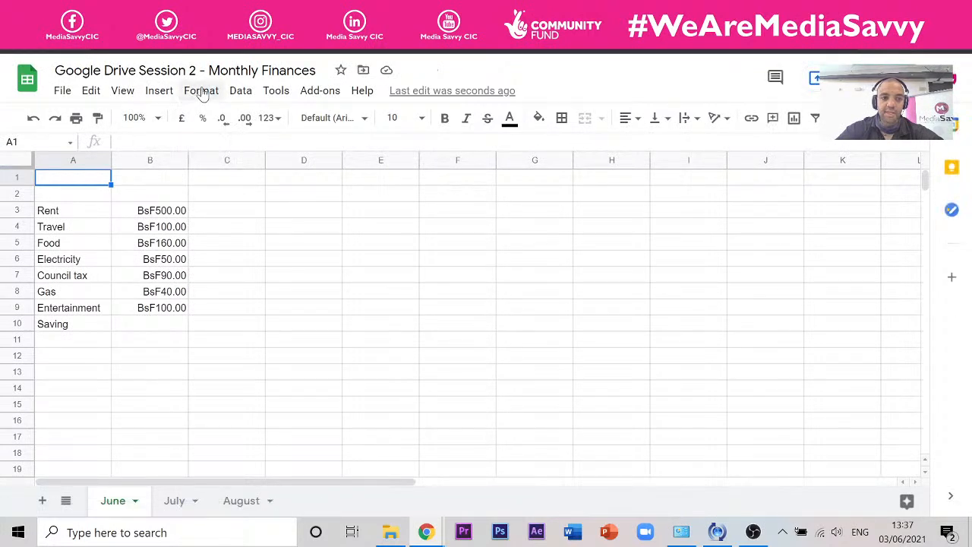
Format all of column B as currency in pounds.
{"action": "left_click", "coordinate": [201, 90]}
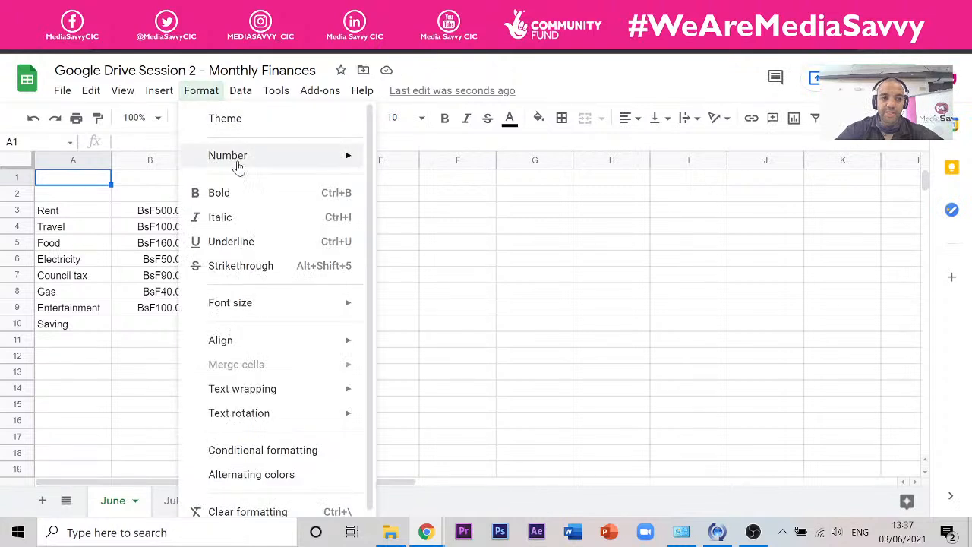
{"action": "mouse_move", "coordinate": [236, 160]}
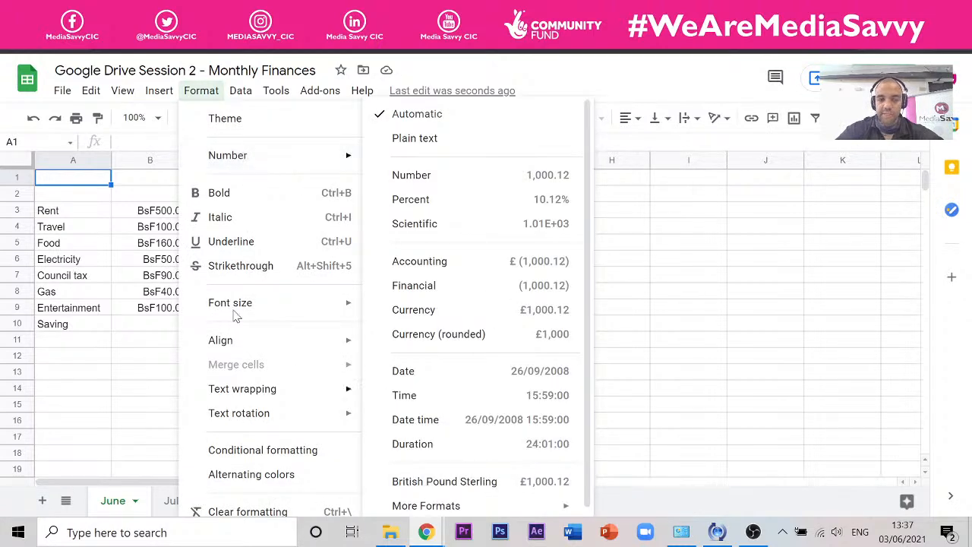
{"action": "left_click", "coordinate": [497, 72]}
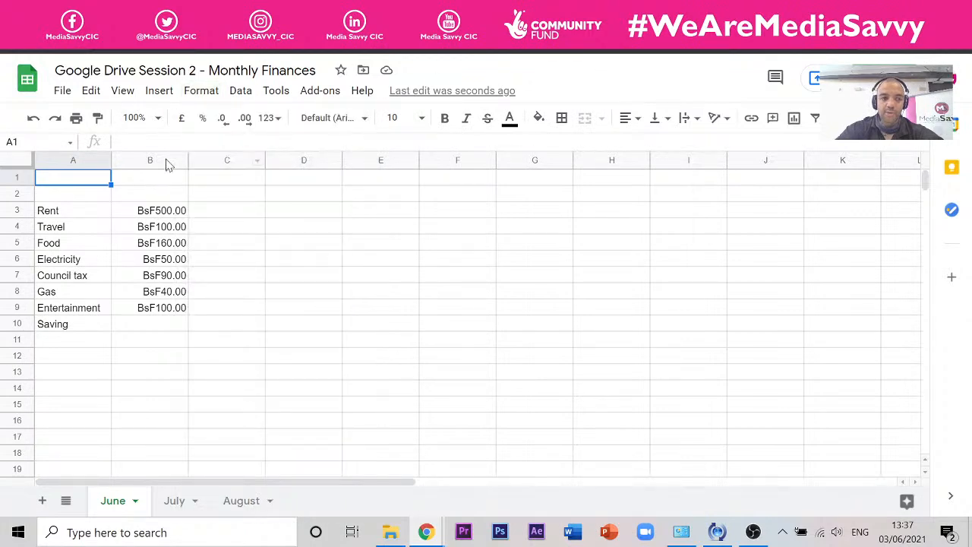
{"action": "left_click", "coordinate": [162, 159]}
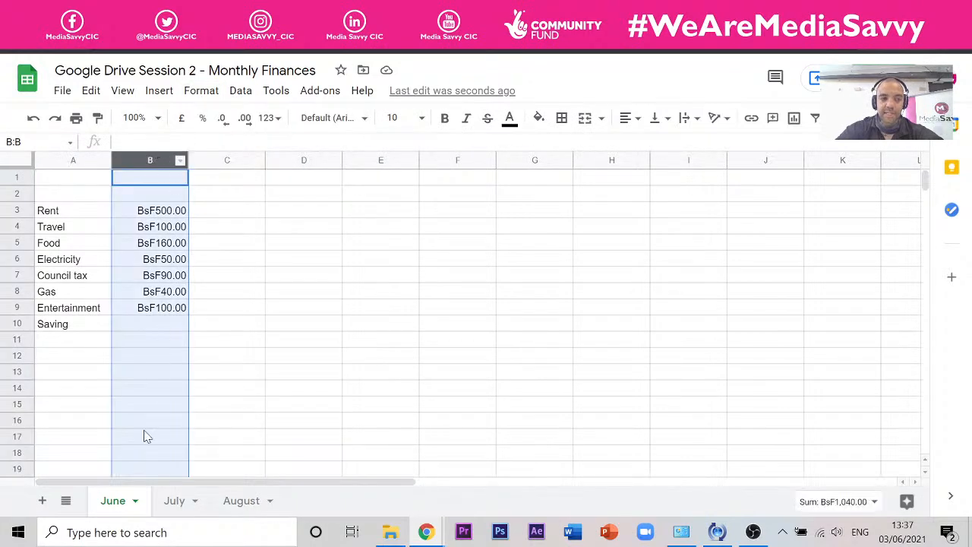
{"action": "left_click", "coordinate": [182, 119]}
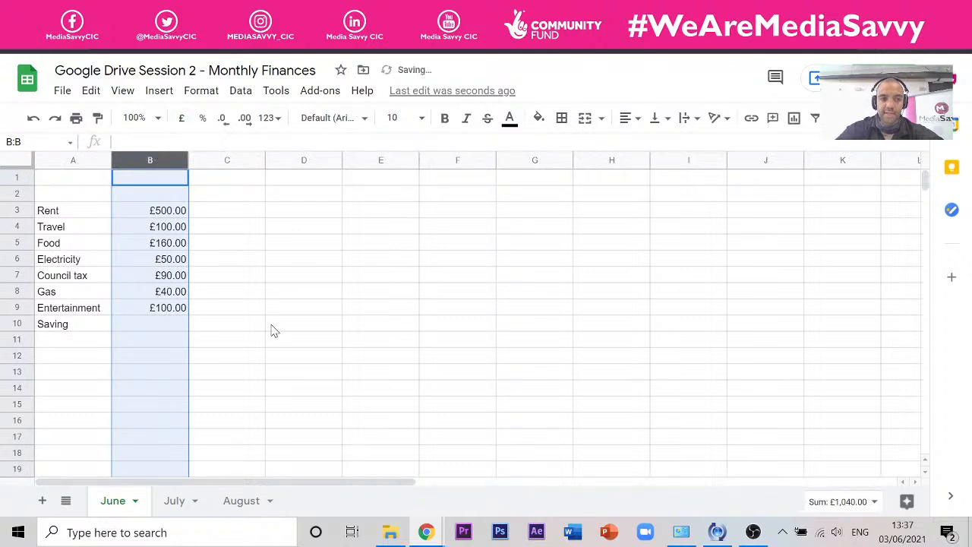
{"action": "left_click", "coordinate": [256, 355]}
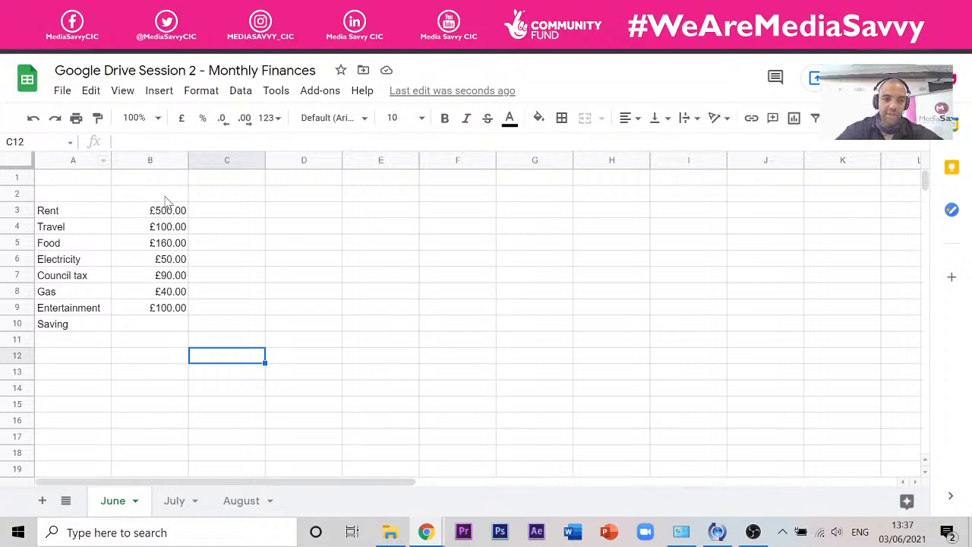
Enter the heading "June 2021" in cell A1 and make it bold.
{"action": "left_click", "coordinate": [67, 181]}
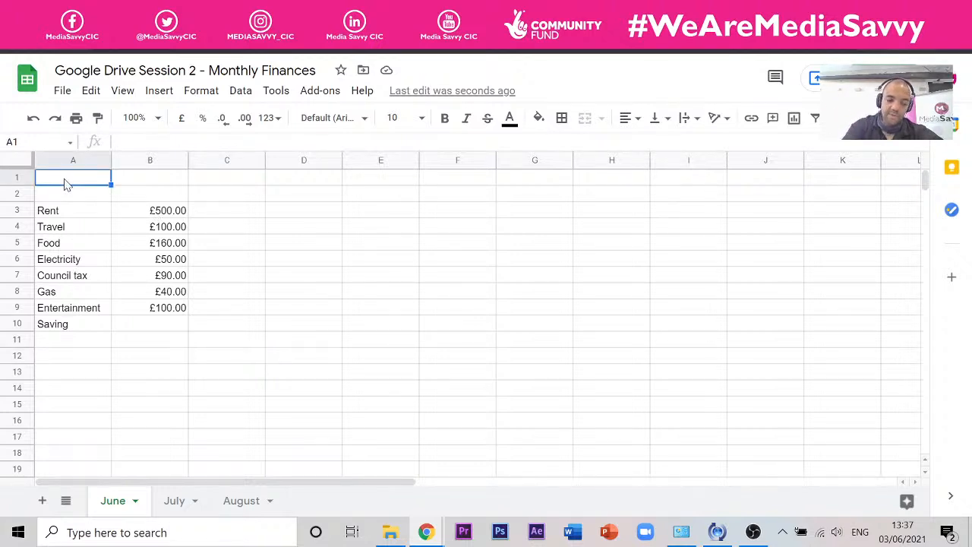
{"action": "type", "text": "June 2021"}
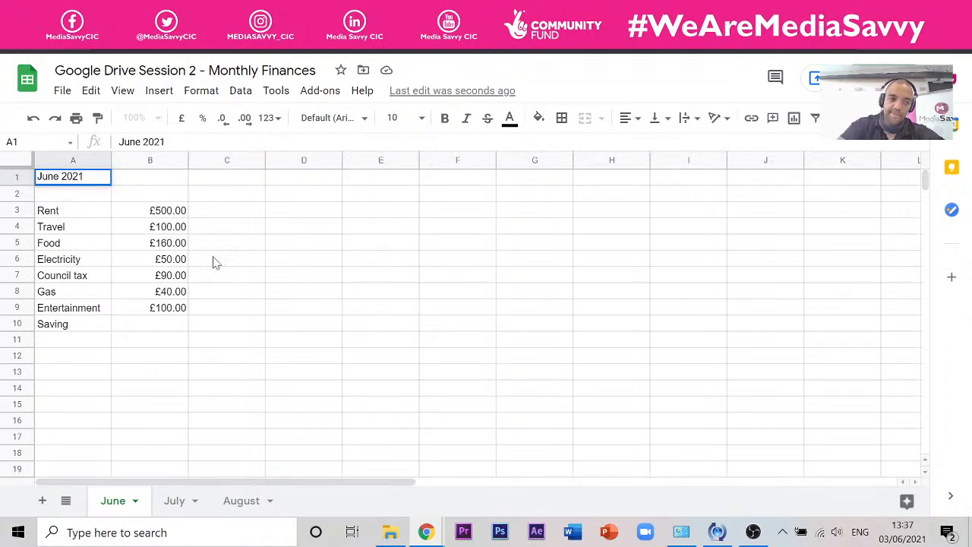
{"action": "left_click", "coordinate": [287, 295]}
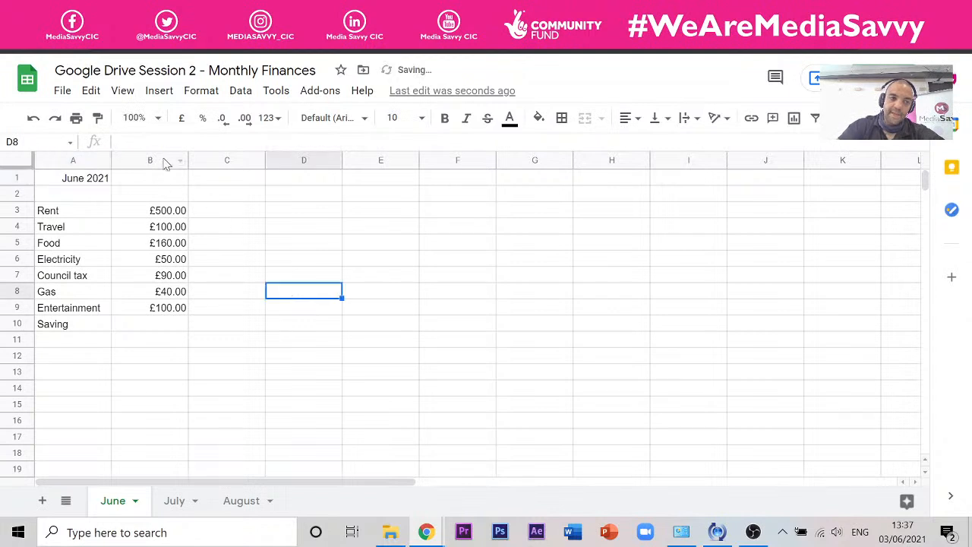
{"action": "left_click", "coordinate": [70, 184]}
{"action": "left_click", "coordinate": [446, 122]}
{"action": "left_click", "coordinate": [390, 263]}
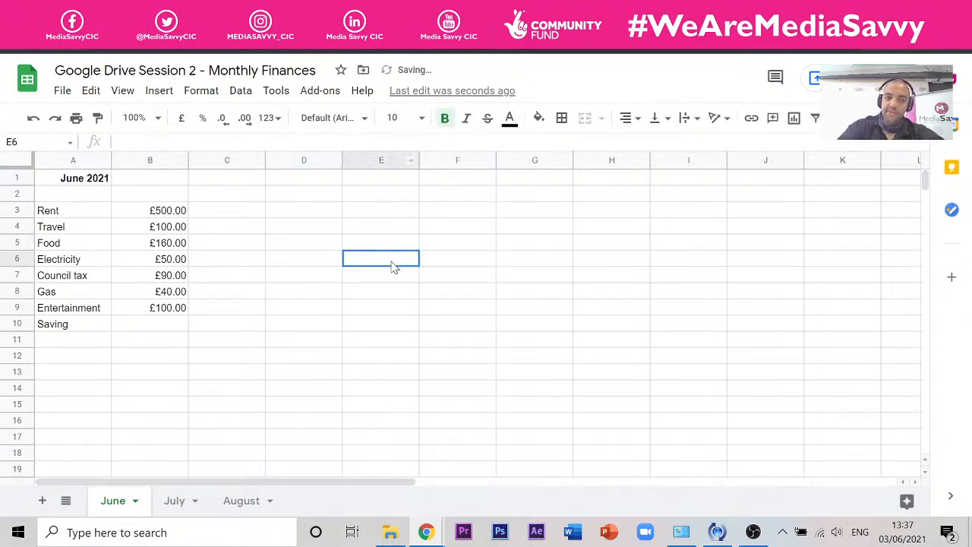
Set the font size of the June 2021 heading in cell A1 to 24.
{"action": "left_click", "coordinate": [99, 184]}
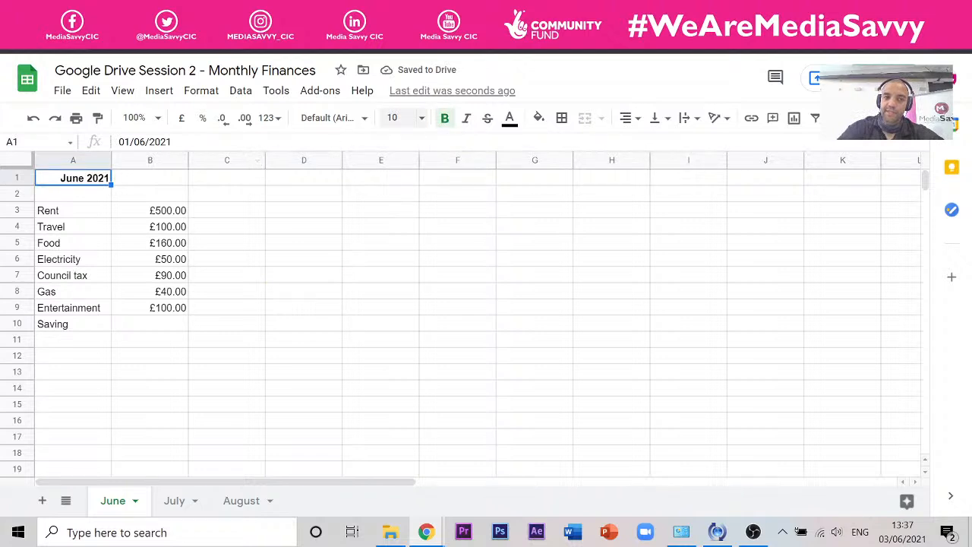
{"action": "left_click", "coordinate": [410, 118]}
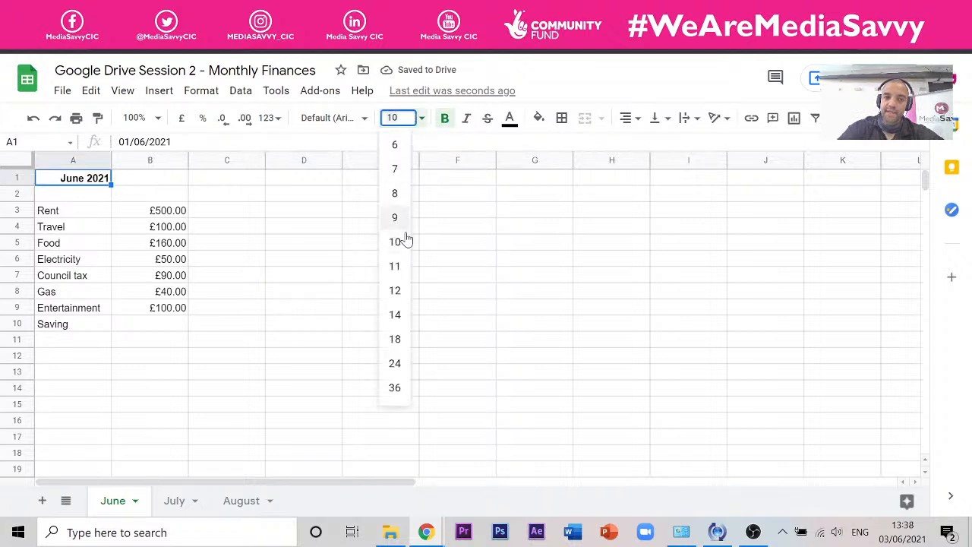
{"action": "left_click", "coordinate": [395, 363]}
{"action": "left_click", "coordinate": [336, 258]}
Set the June 2021 heading's font size to 14, and try size 18 on the empty cells D6:D7.
{"action": "left_click", "coordinate": [106, 190]}
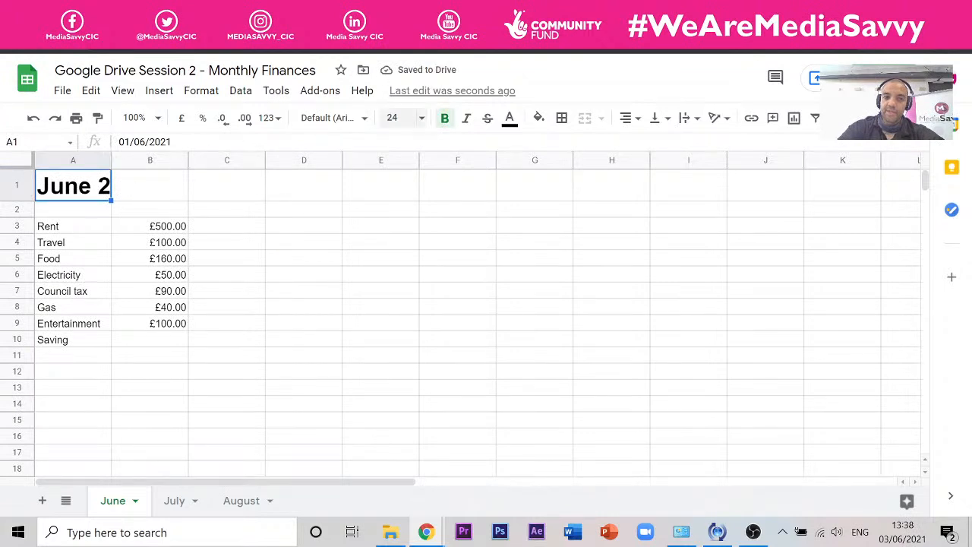
{"action": "left_click", "coordinate": [420, 118]}
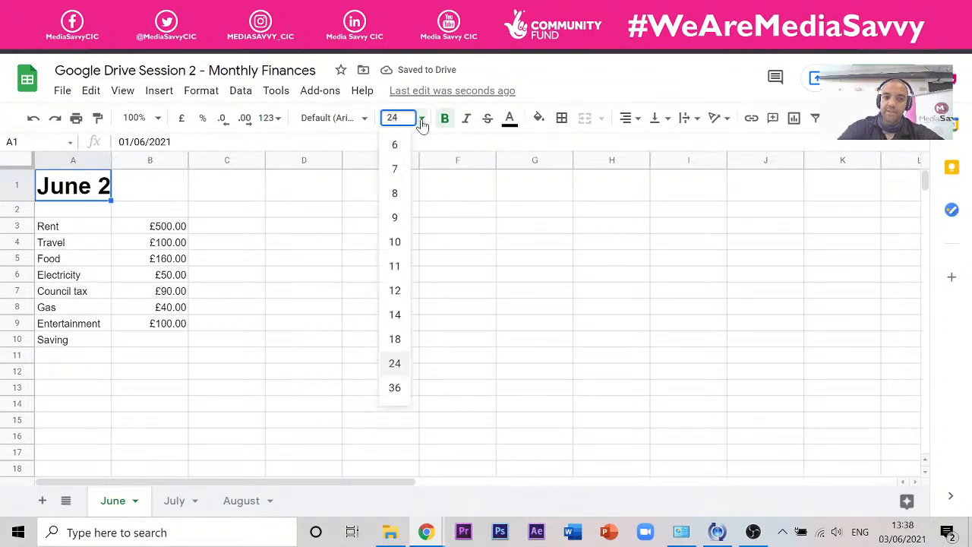
{"action": "left_click", "coordinate": [395, 315]}
{"action": "left_click_drag", "start_coordinate": [304, 268], "coordinate": [305, 283]}
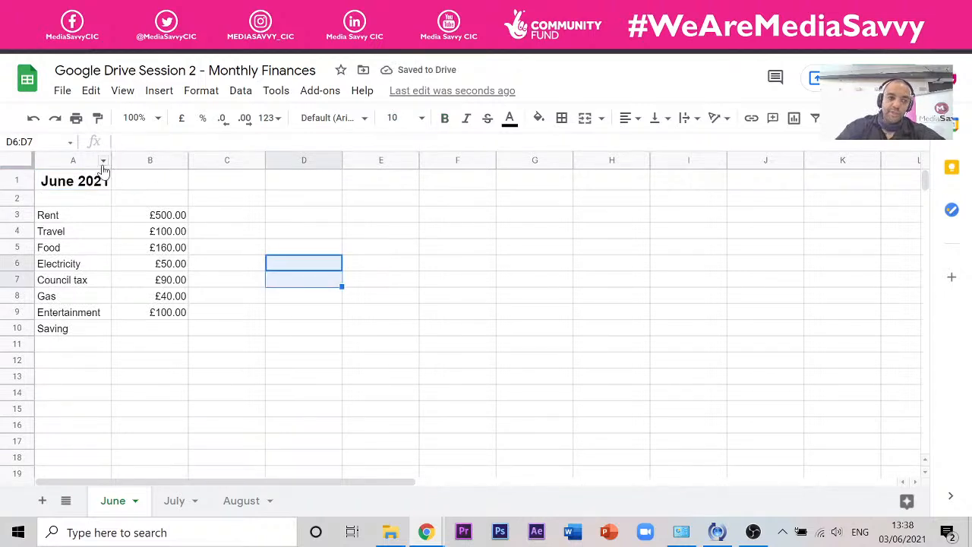
{"action": "left_click", "coordinate": [406, 118]}
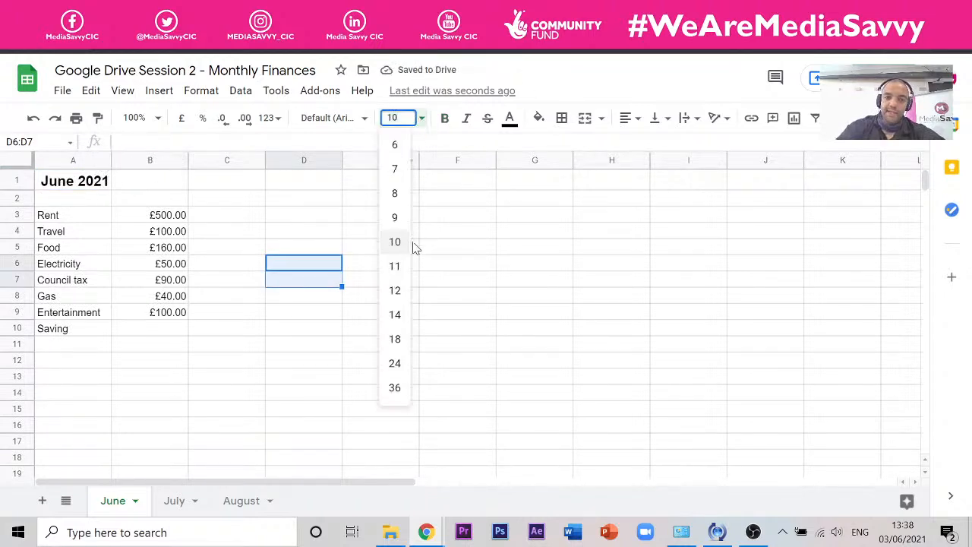
{"action": "left_click", "coordinate": [397, 338]}
Set the June 2021 heading's font size to 36 and widen column A to fit the whole heading.
{"action": "left_click", "coordinate": [99, 184]}
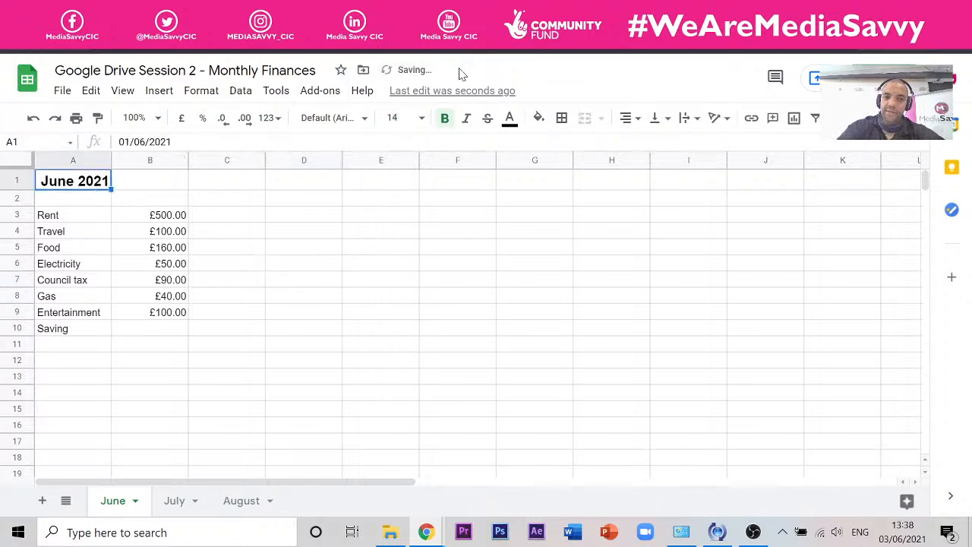
{"action": "left_click", "coordinate": [421, 117]}
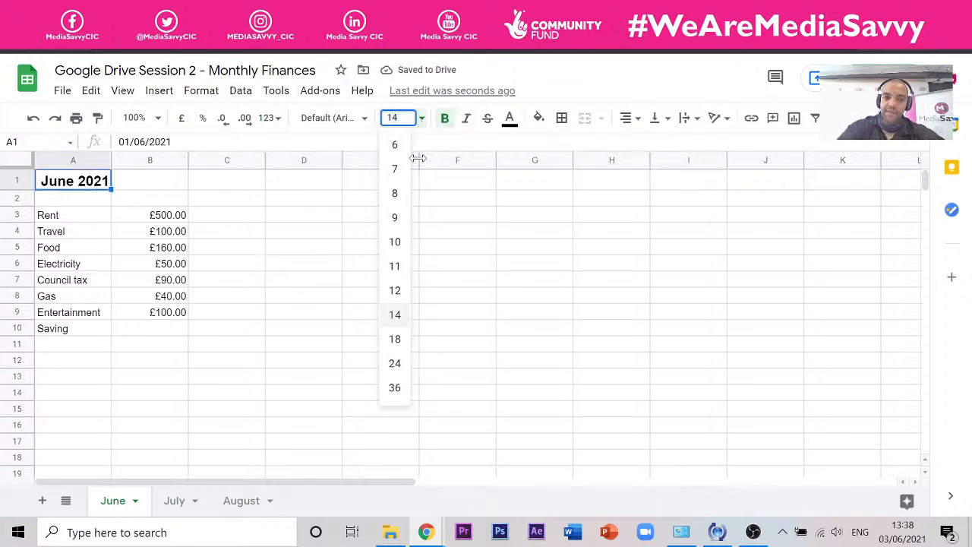
{"action": "left_click", "coordinate": [397, 386]}
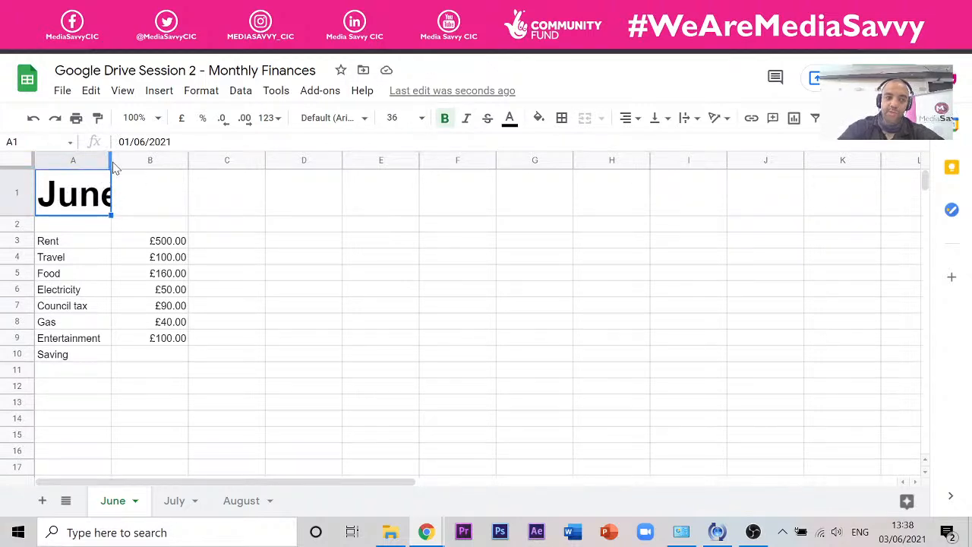
{"action": "left_click_drag", "start_coordinate": [112, 161], "coordinate": [208, 159]}
{"action": "left_click", "coordinate": [169, 267]}
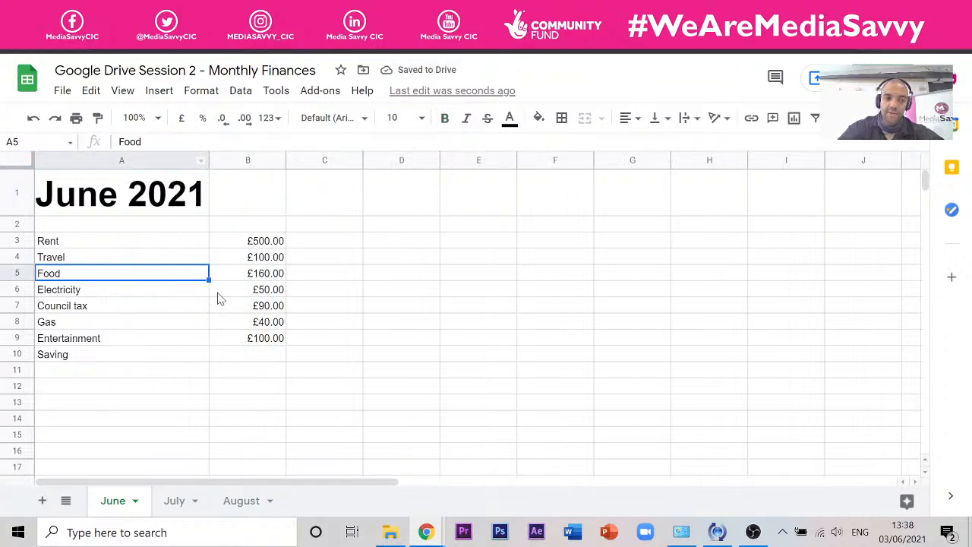
{"action": "left_click", "coordinate": [439, 244]}
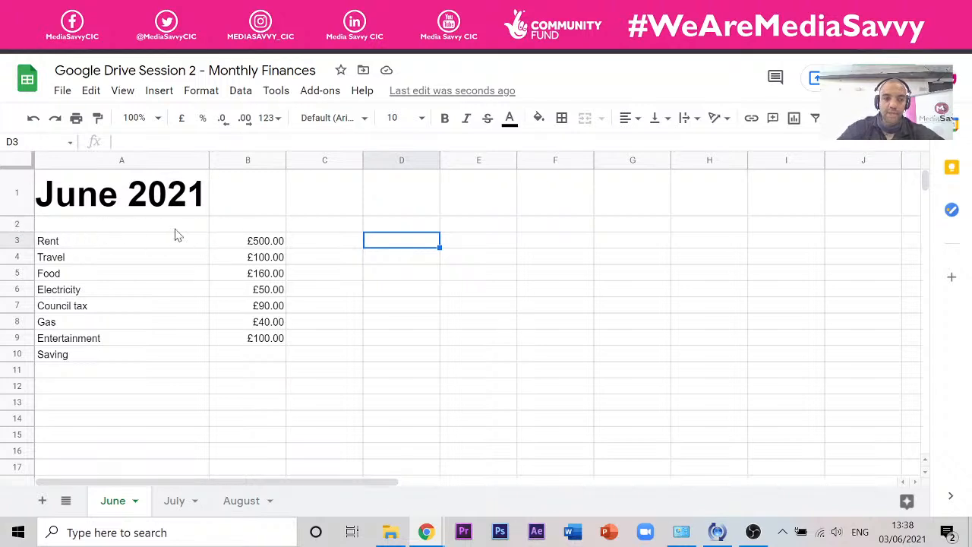
Enter the column headers "Outgoings" in cell A2 and "£" in cell B2.
{"action": "left_click", "coordinate": [77, 227]}
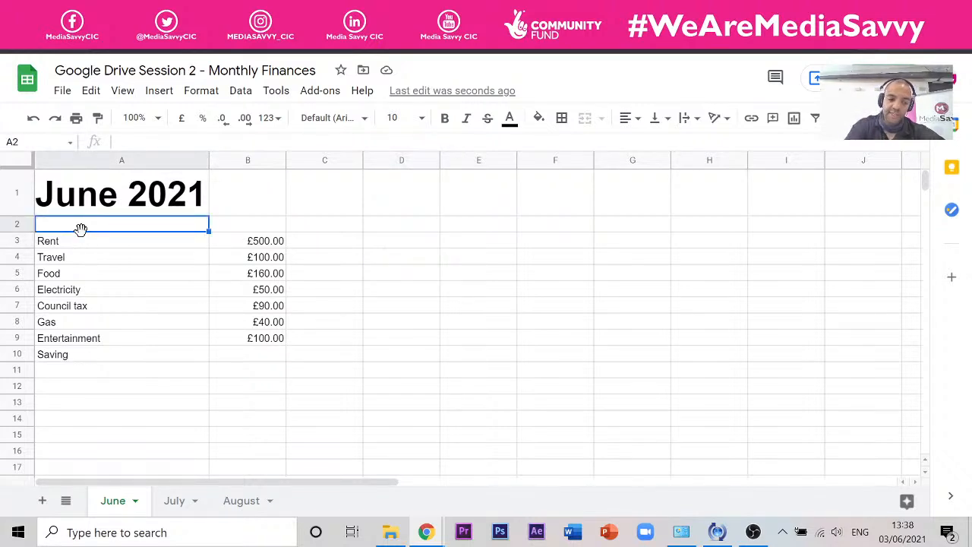
{"action": "type", "text": "Outgoings"}
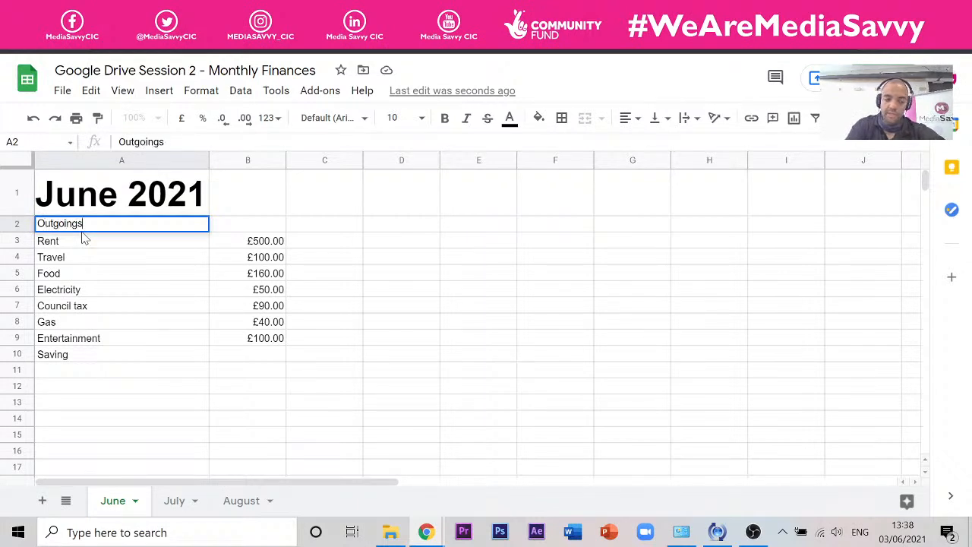
{"action": "key", "text": "Tab"}
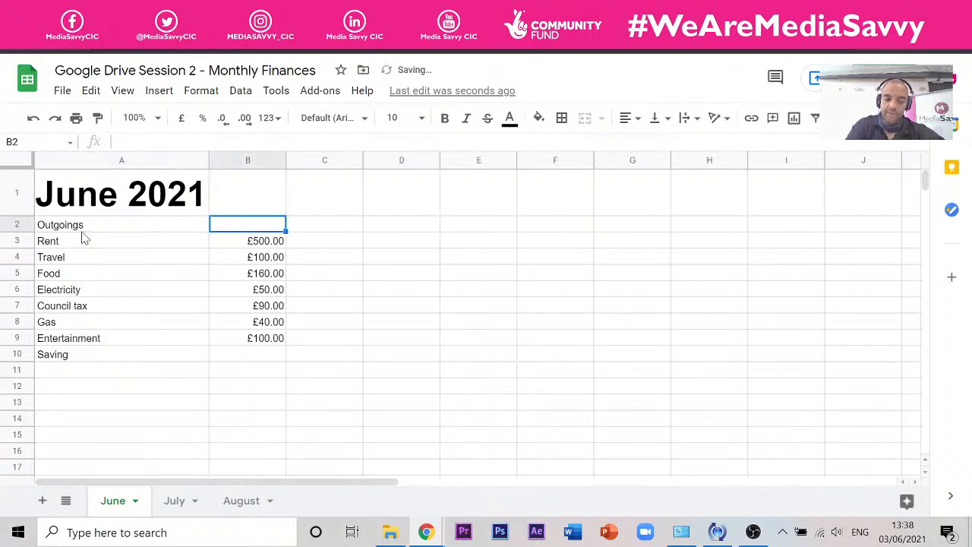
{"action": "type", "text": "£"}
{"action": "left_click", "coordinate": [458, 308]}
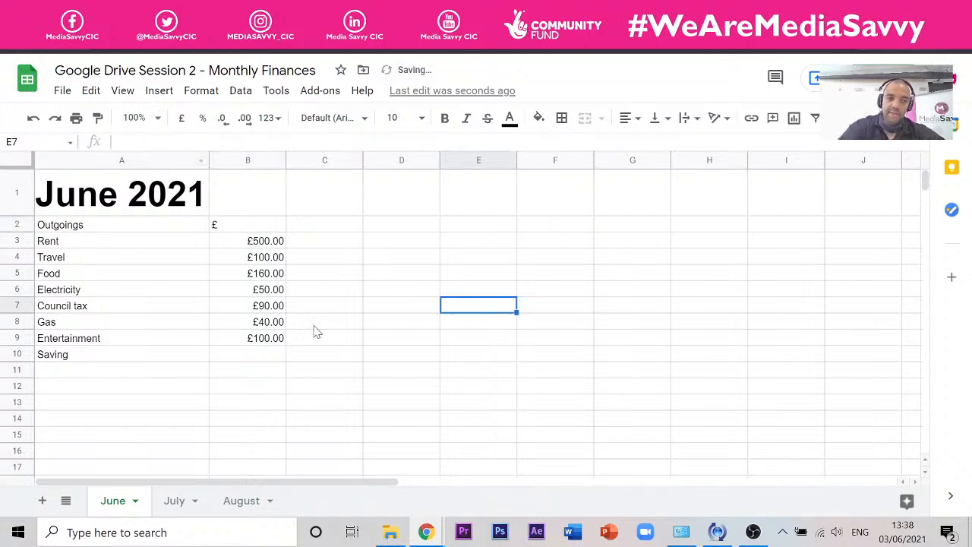
Make the Outgoings and £ headers in A2:B2 bold.
{"action": "left_click", "coordinate": [127, 229]}
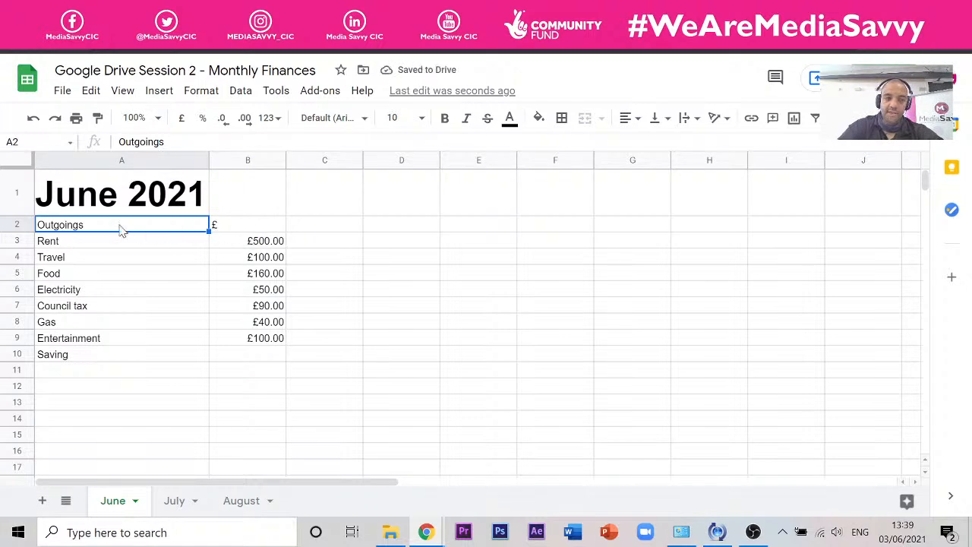
{"action": "left_click", "coordinate": [246, 226], "text": "shift"}
{"action": "left_click", "coordinate": [445, 118]}
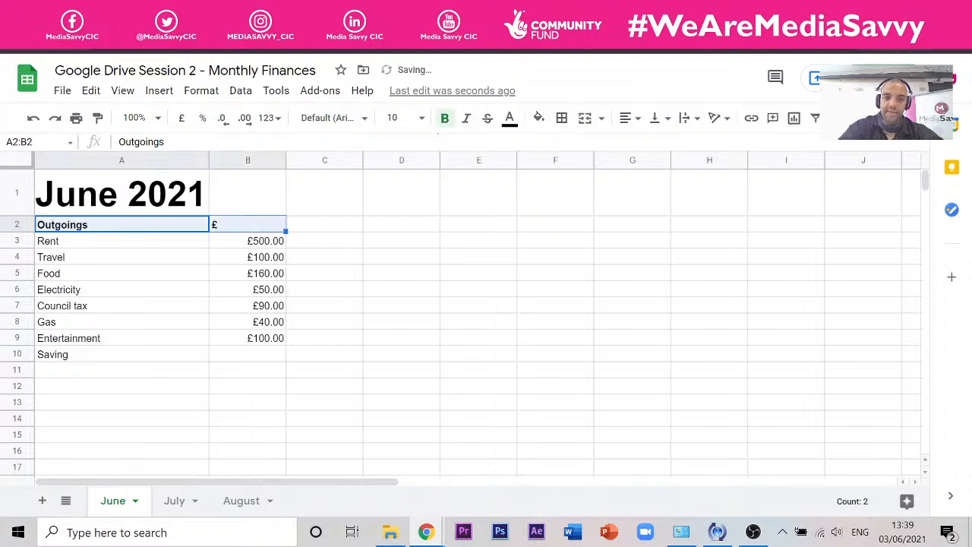
{"action": "left_click", "coordinate": [343, 342]}
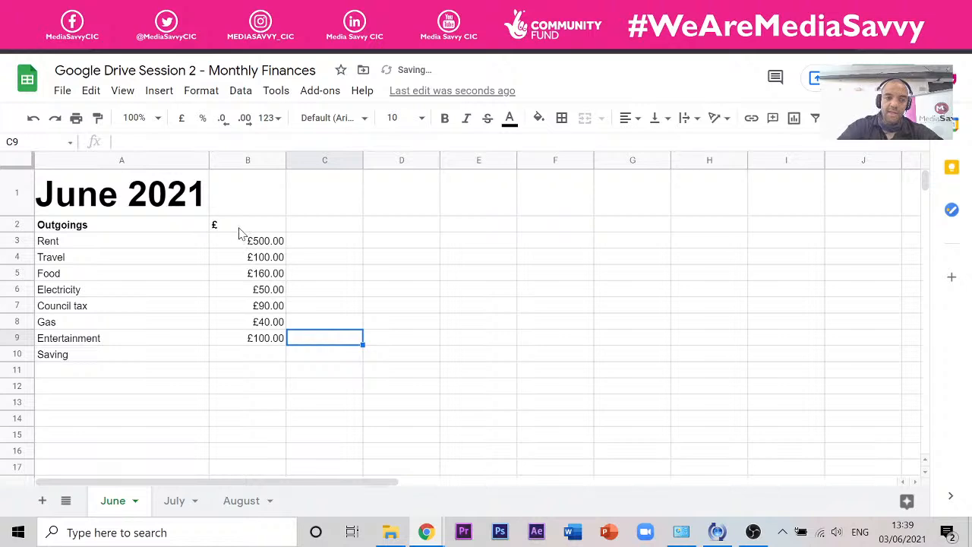
{"action": "left_click", "coordinate": [122, 230], "text": "shift"}
{"action": "left_click", "coordinate": [237, 225]}
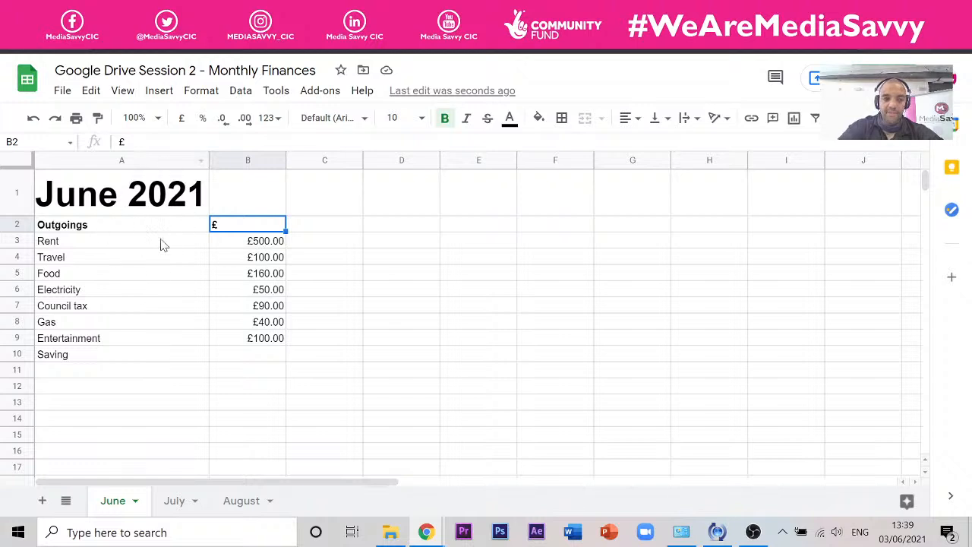
{"action": "left_click", "coordinate": [18, 225]}
{"action": "right_click", "coordinate": [18, 222]}
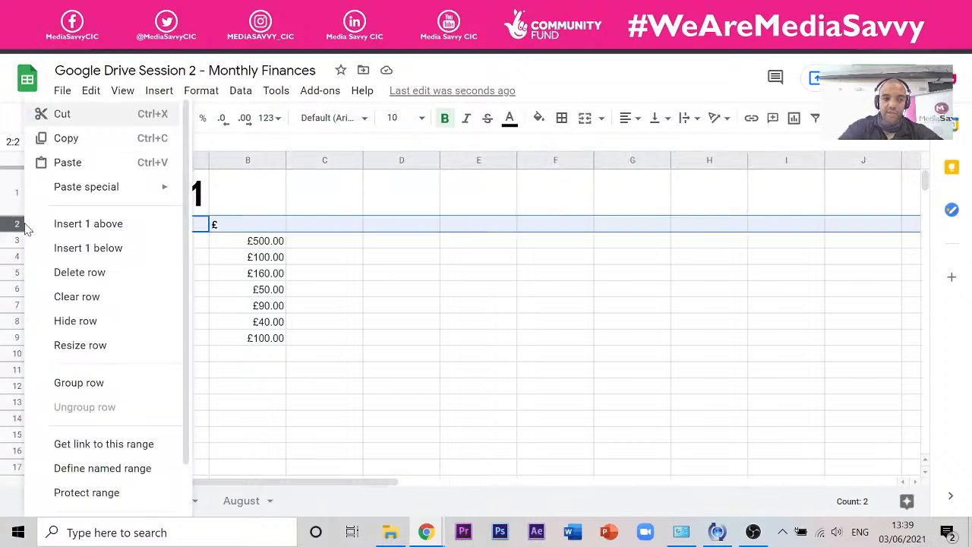
{"action": "left_click", "coordinate": [319, 230]}
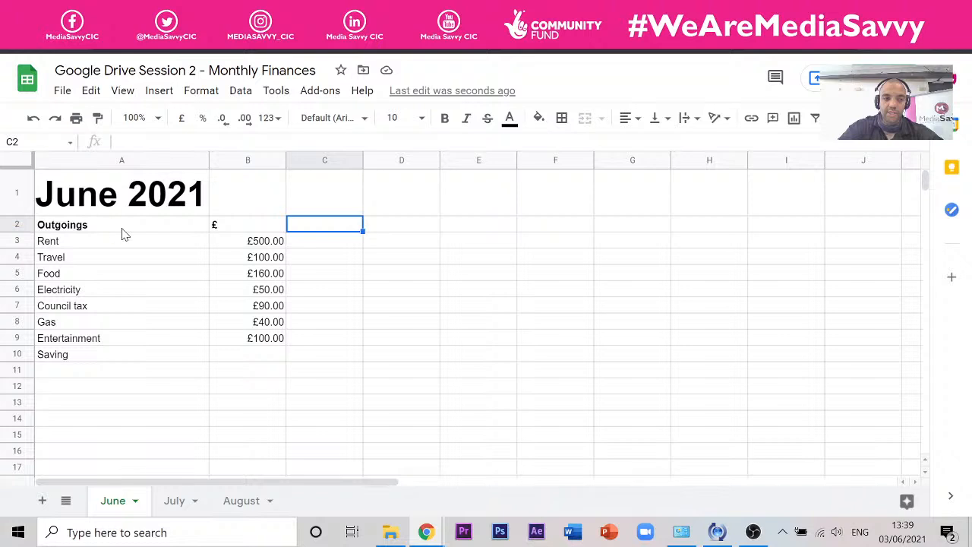
Insert two blank rows between the June 2021 heading and the Outgoings header row.
{"action": "left_click", "coordinate": [18, 224]}
{"action": "right_click", "coordinate": [19, 223]}
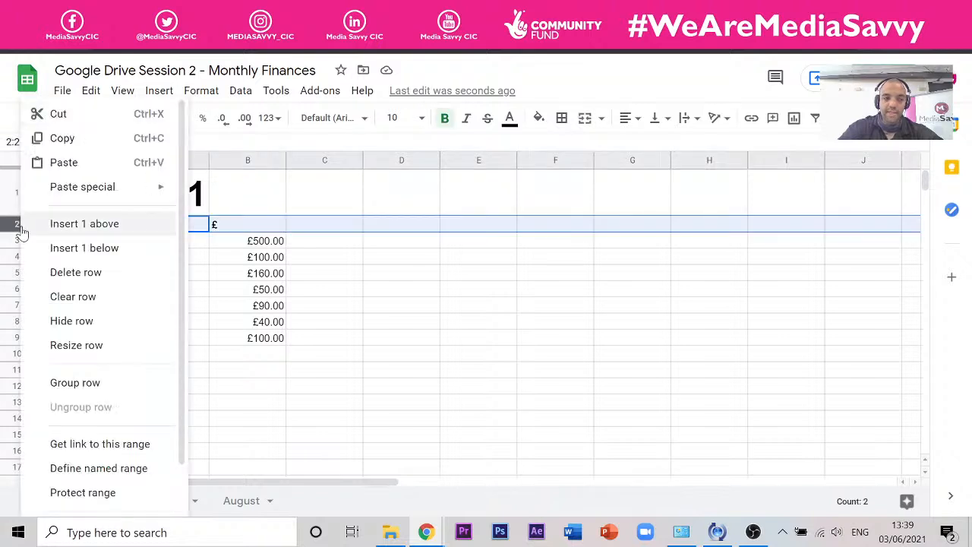
{"action": "left_click", "coordinate": [95, 227]}
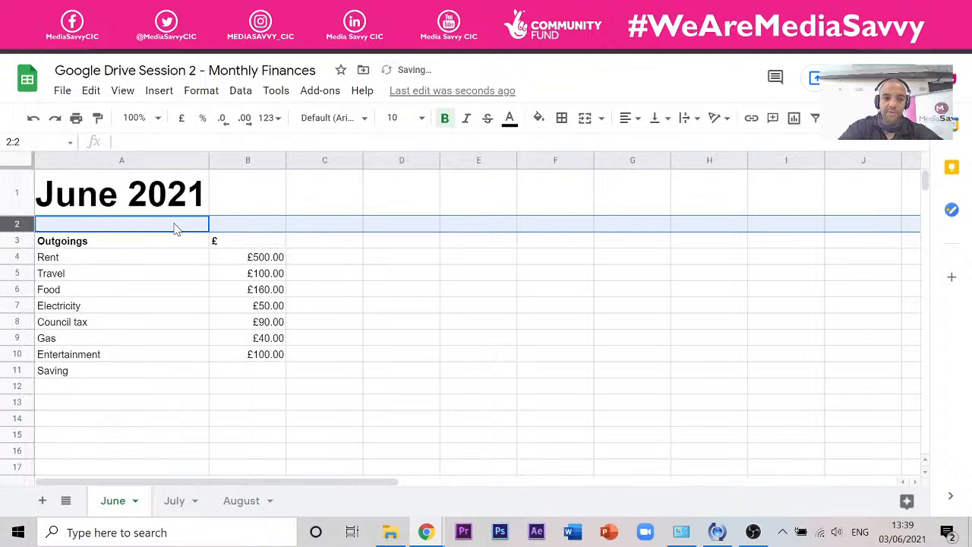
{"action": "left_click", "coordinate": [404, 259]}
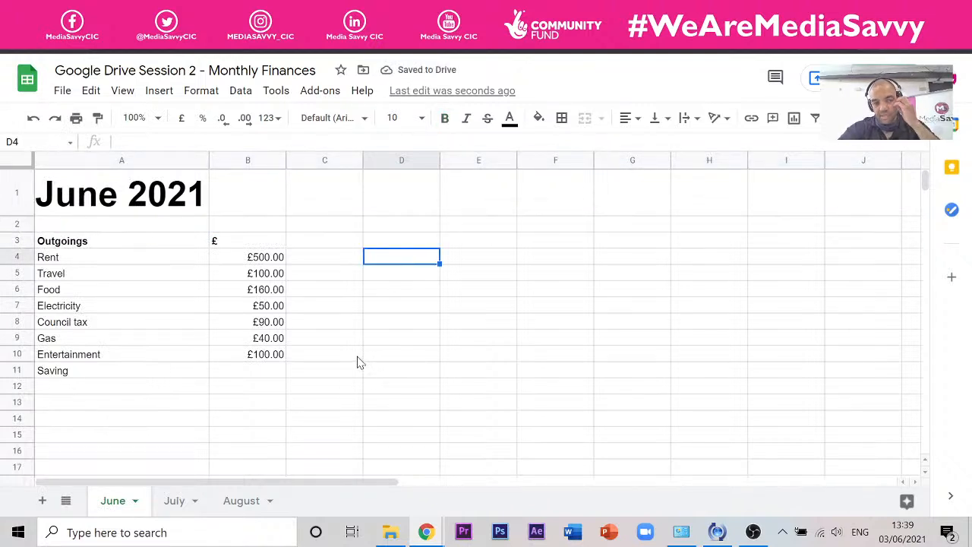
{"action": "left_click", "coordinate": [17, 240]}
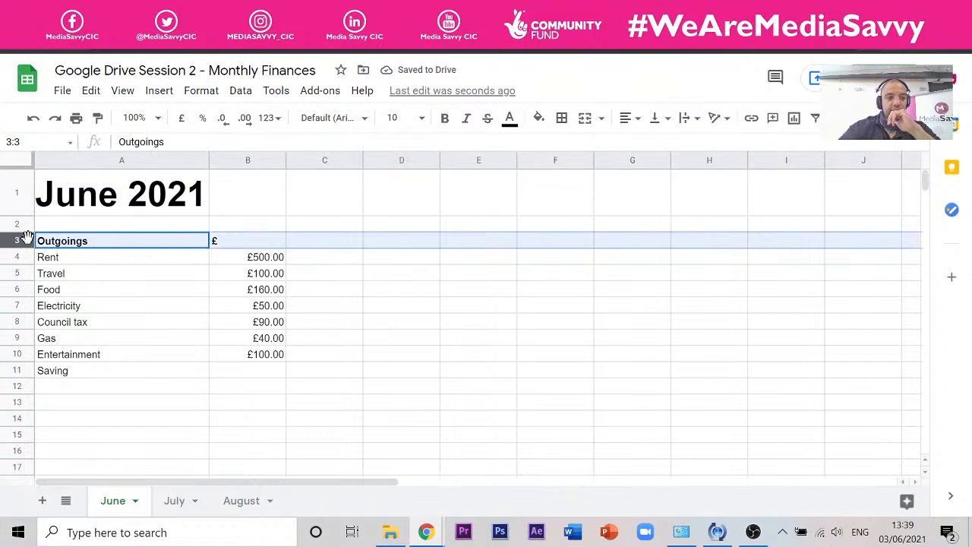
{"action": "right_click", "coordinate": [23, 240]}
{"action": "left_click", "coordinate": [92, 224]}
{"action": "left_click", "coordinate": [370, 356]}
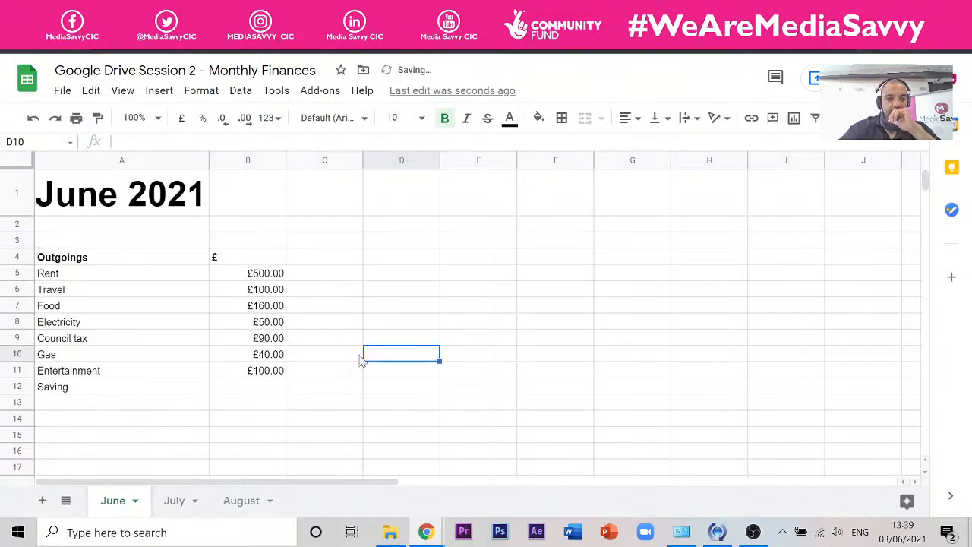
Enter the label "Total" in cell A14 and make it bold.
{"action": "left_click", "coordinate": [85, 422]}
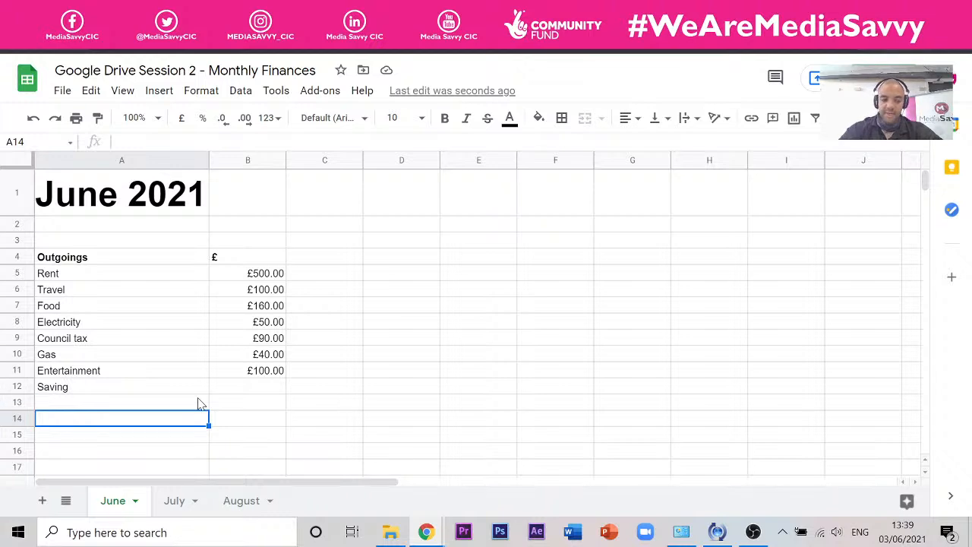
{"action": "type", "text": "Total"}
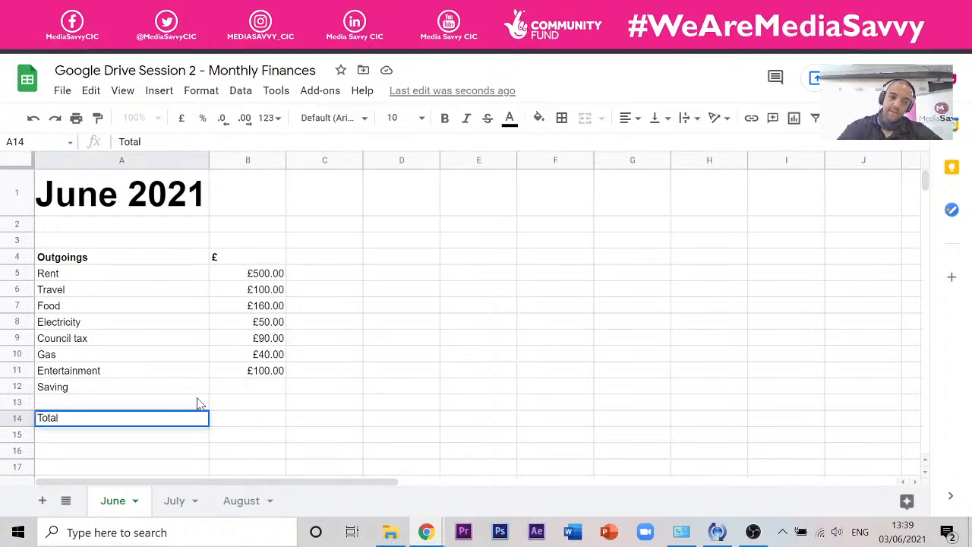
{"action": "left_click", "coordinate": [235, 433]}
{"action": "left_click", "coordinate": [136, 421]}
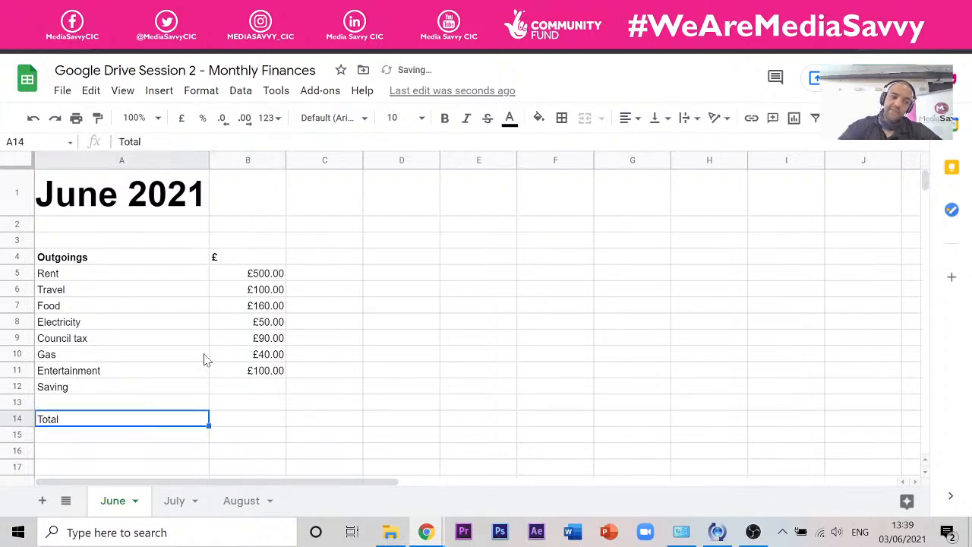
{"action": "left_click", "coordinate": [448, 119]}
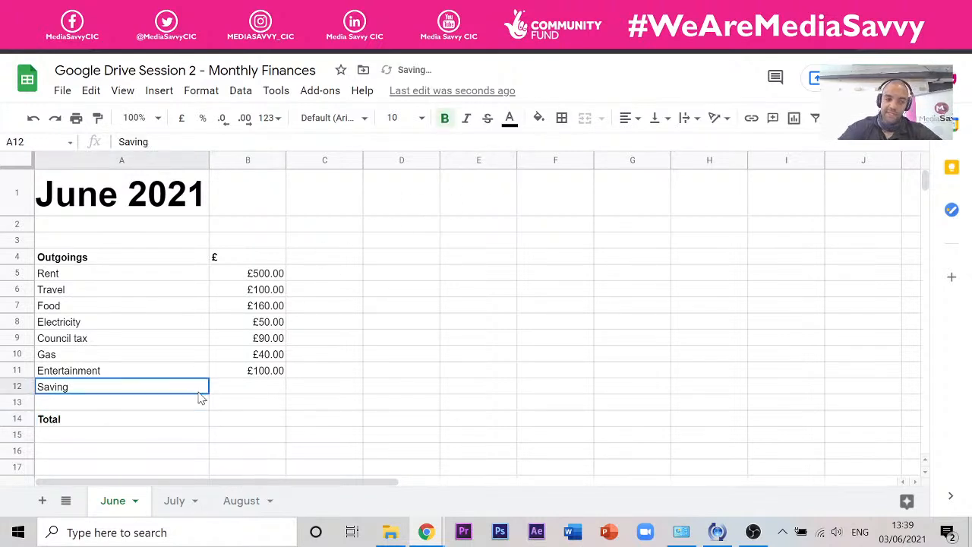
{"action": "left_click", "coordinate": [277, 419]}
Add top and bottom borders to the Total row across cells A14:B14.
{"action": "left_click", "coordinate": [133, 424]}
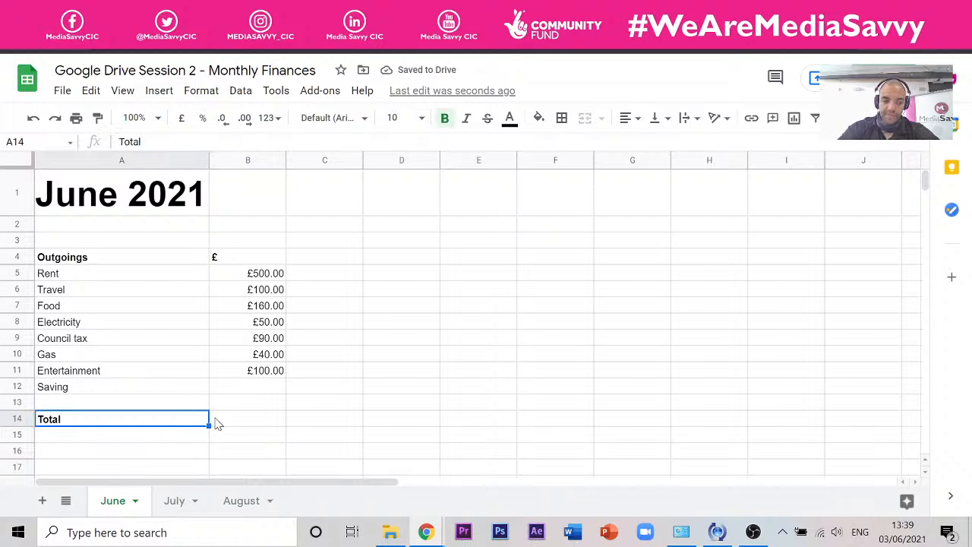
{"action": "left_click", "coordinate": [262, 423], "text": "shift"}
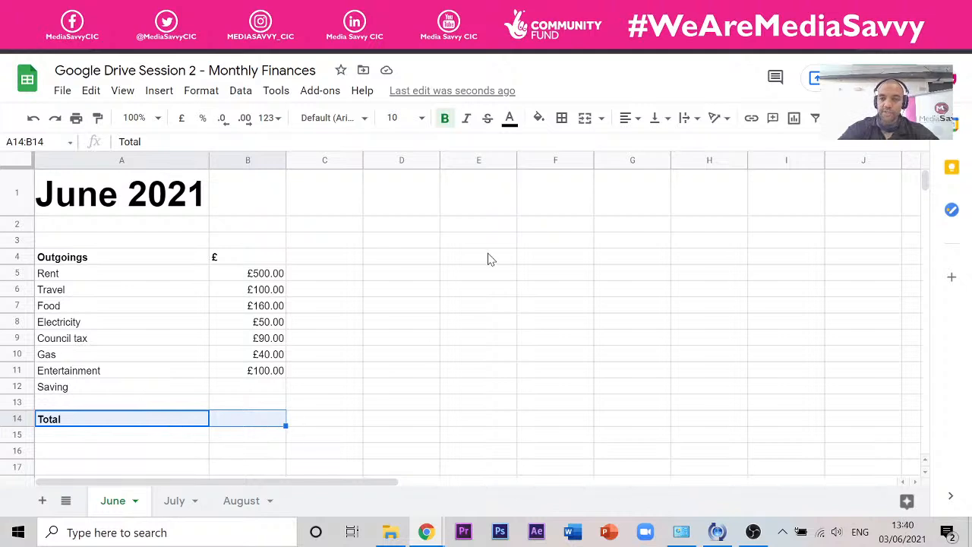
{"action": "left_click", "coordinate": [562, 118]}
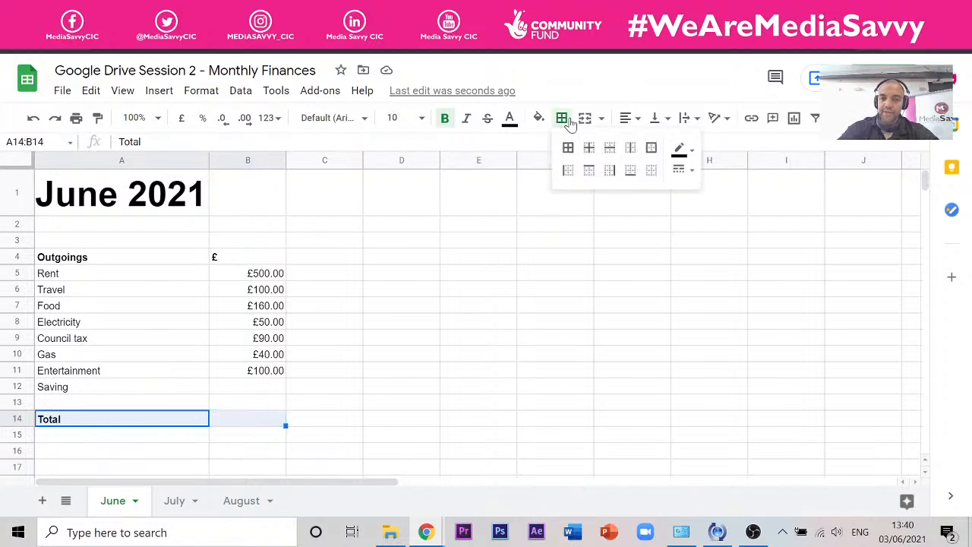
{"action": "left_click", "coordinate": [597, 172]}
{"action": "left_click", "coordinate": [630, 170]}
{"action": "left_click", "coordinate": [462, 337]}
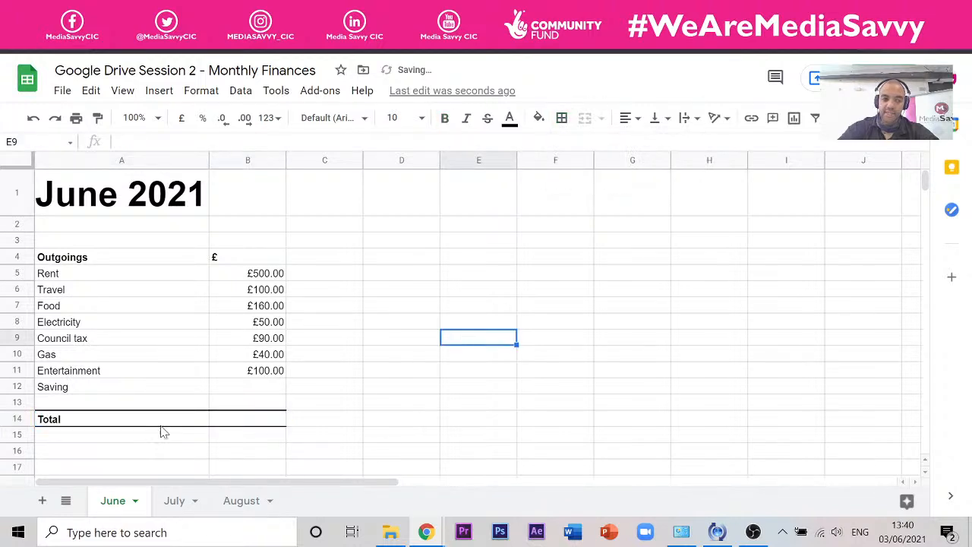
{"action": "left_click", "coordinate": [258, 421]}
{"action": "left_click", "coordinate": [371, 271]}
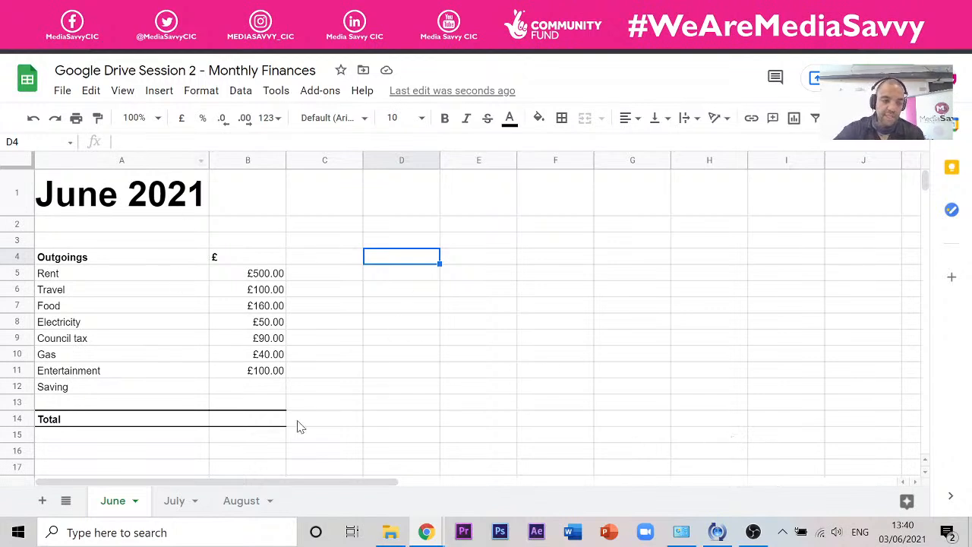
{"action": "left_click", "coordinate": [269, 422]}
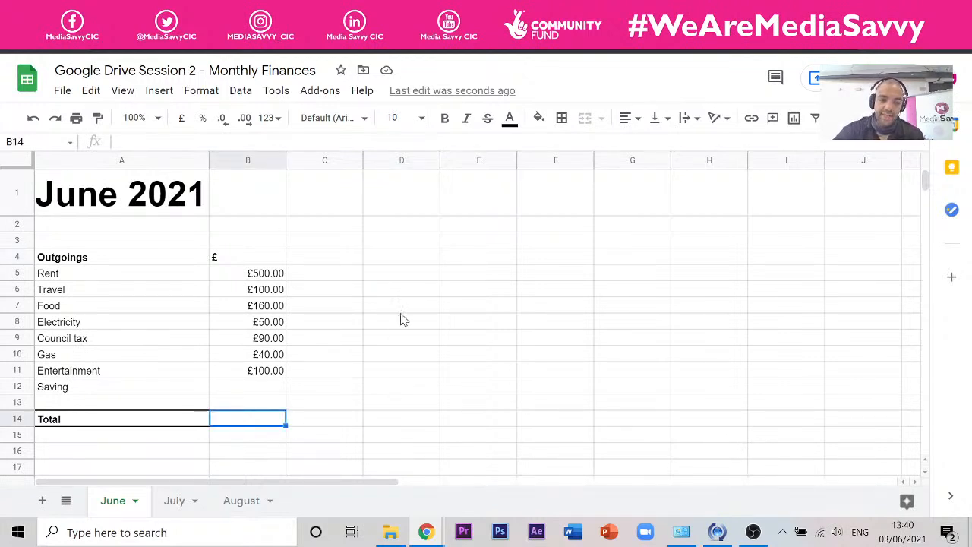
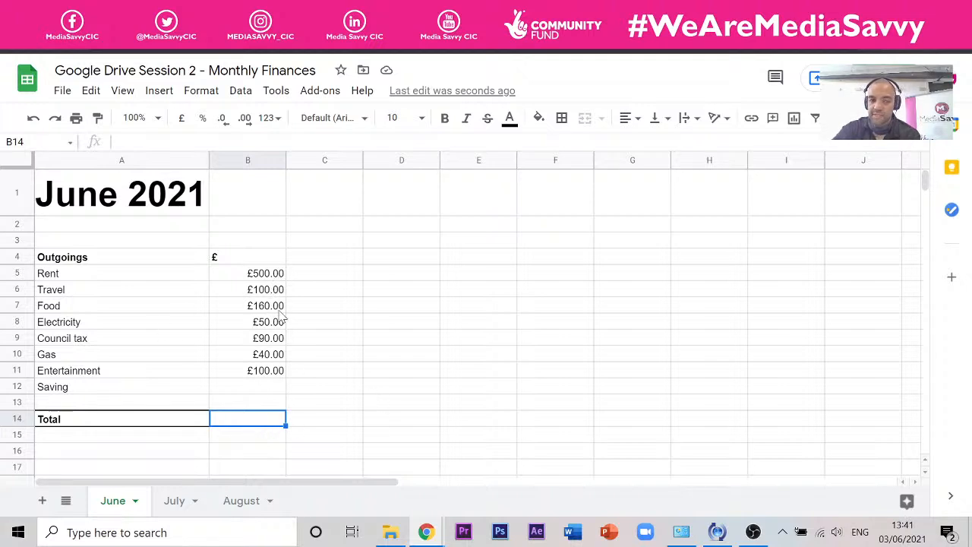
{"action": "left_click", "coordinate": [354, 354]}
{"action": "left_click", "coordinate": [252, 424]}
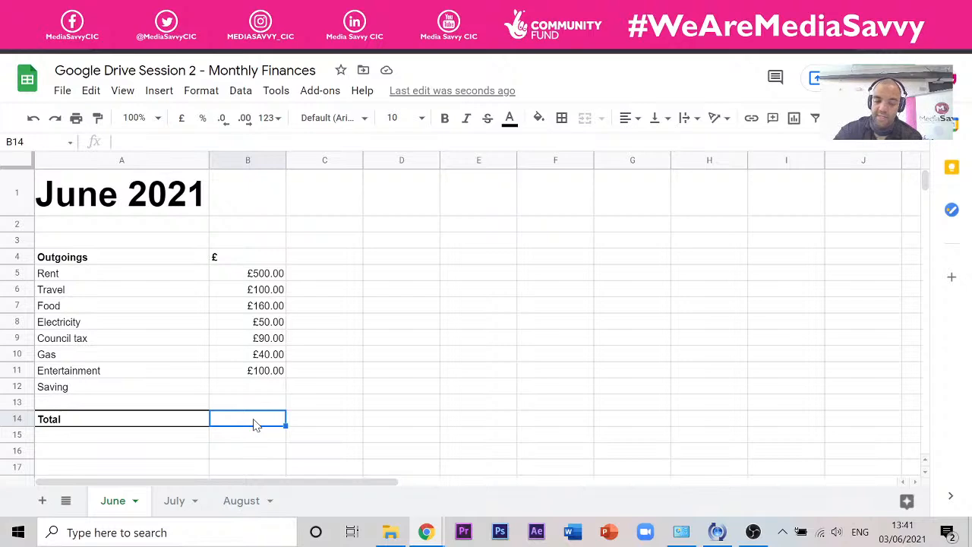
{"action": "left_click", "coordinate": [670, 13]}
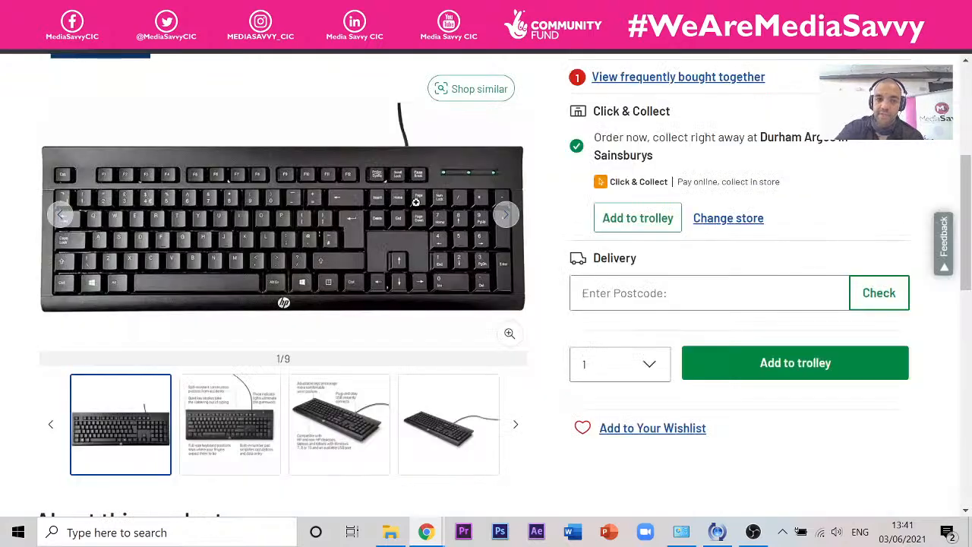
{"action": "left_click", "coordinate": [322, 196]}
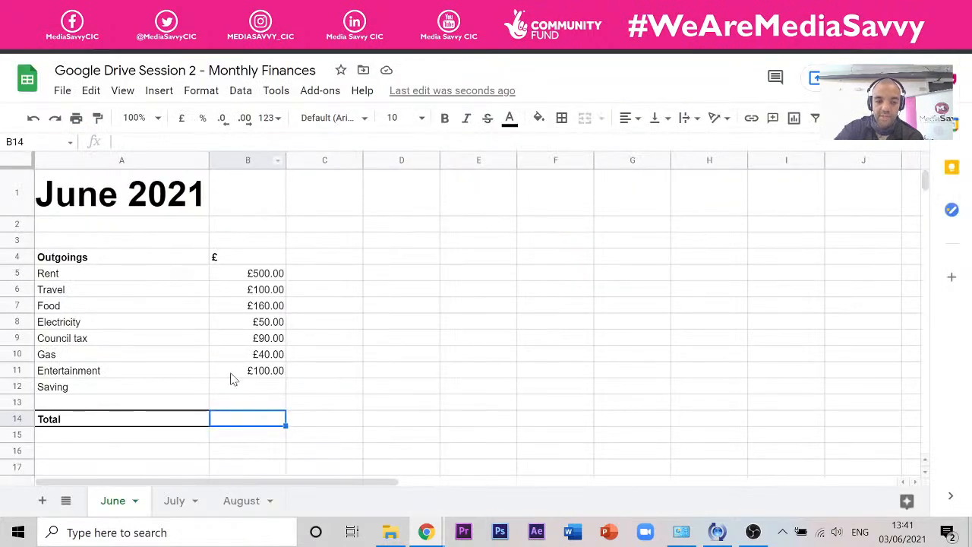
{"action": "type", "text": "="}
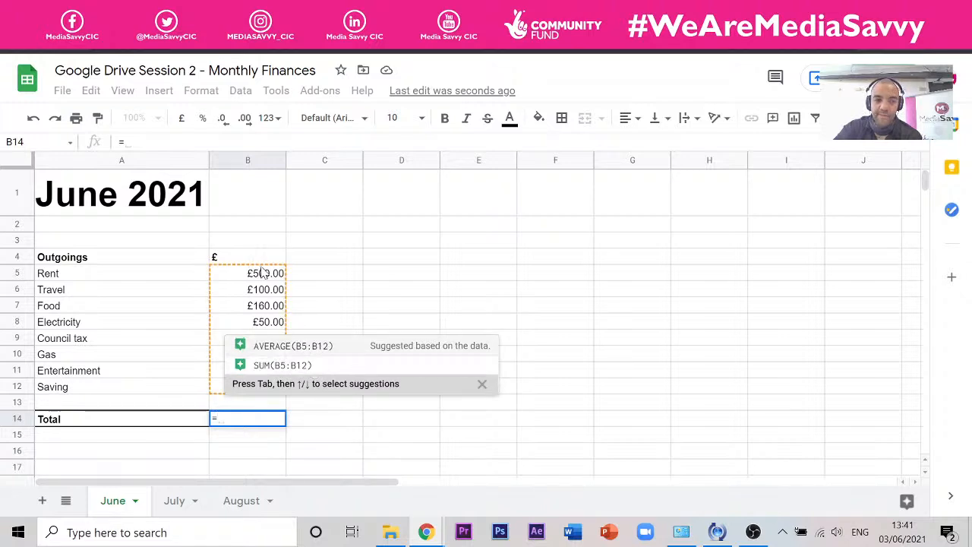
{"action": "left_click", "coordinate": [259, 368]}
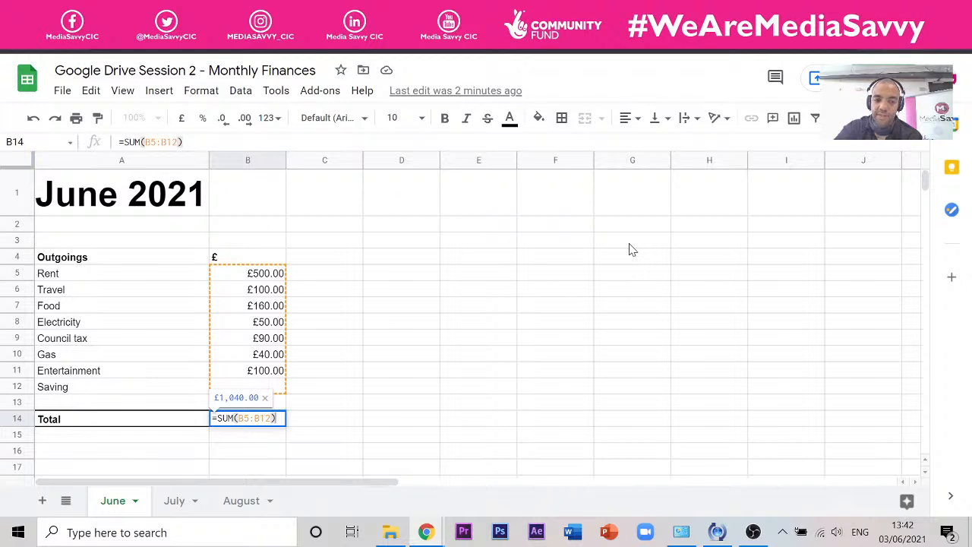
{"action": "key", "text": "Escape"}
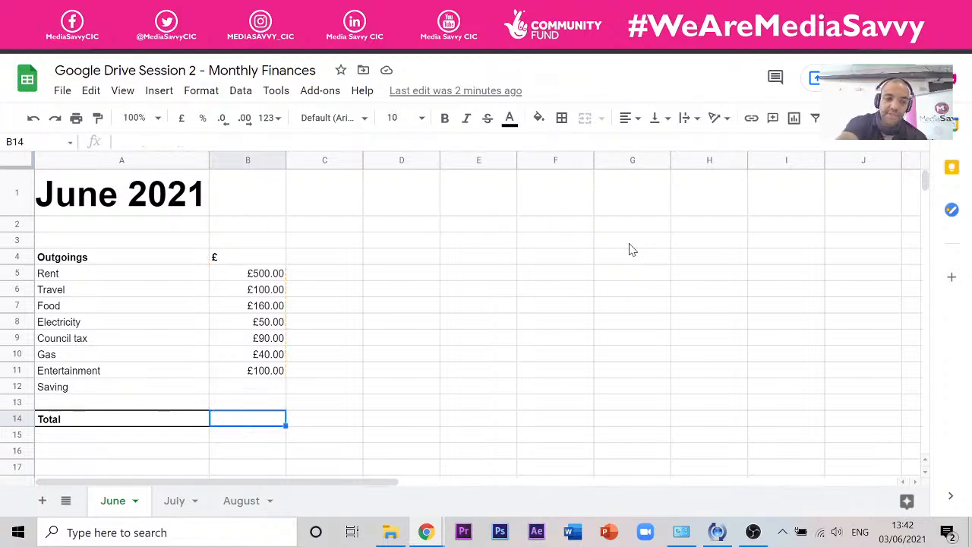
Enter the sample text "E6" in cell E6 and "F6" in cell F6 to illustrate cell references.
{"action": "left_click", "coordinate": [499, 294]}
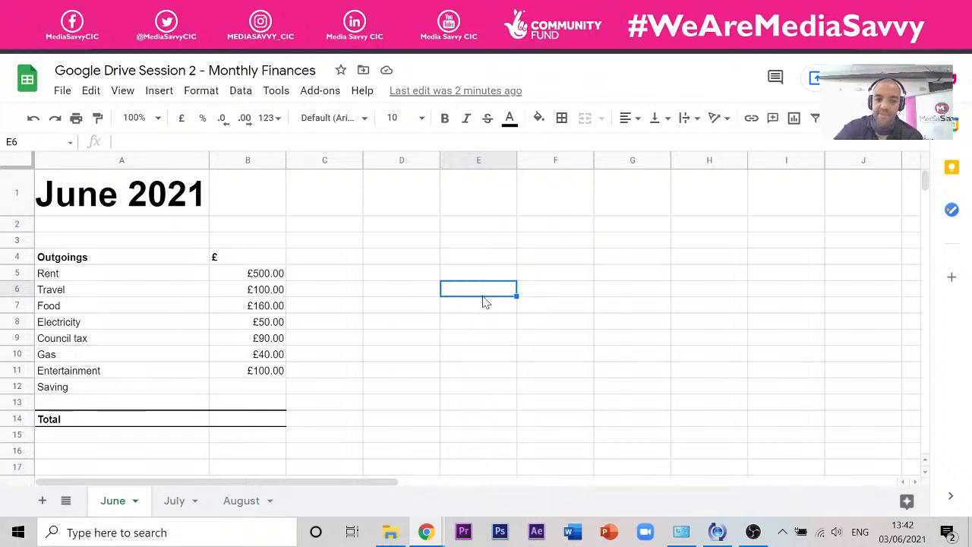
{"action": "type", "text": "E6"}
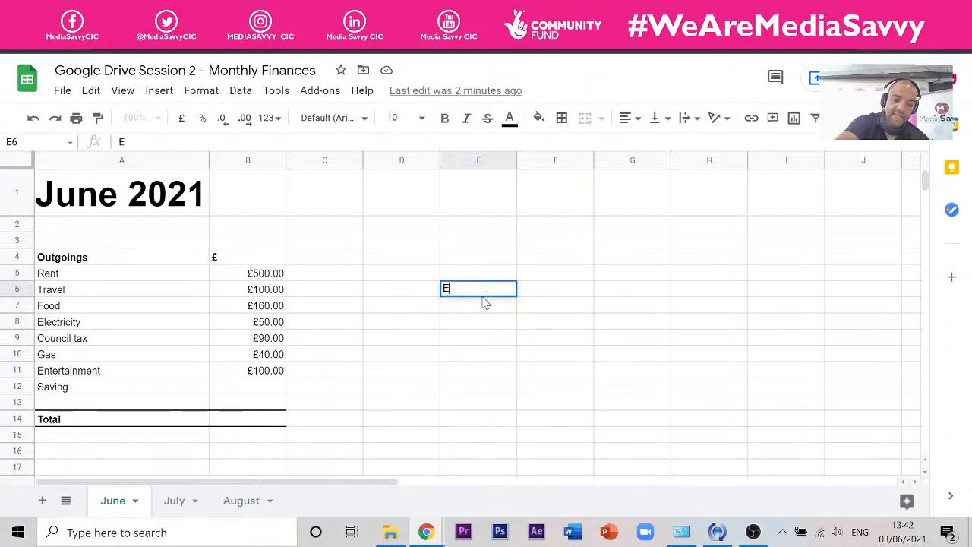
{"action": "left_click", "coordinate": [545, 343]}
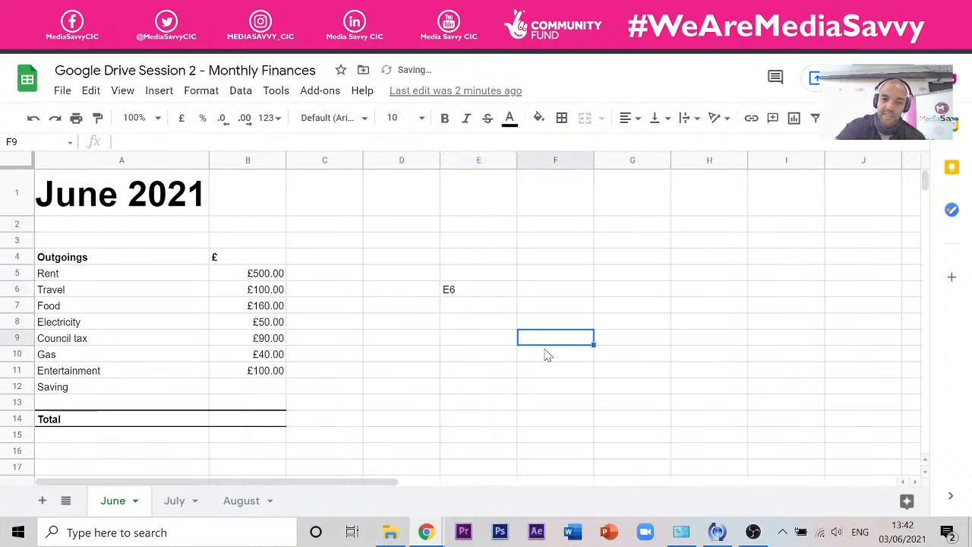
{"action": "left_click", "coordinate": [548, 293]}
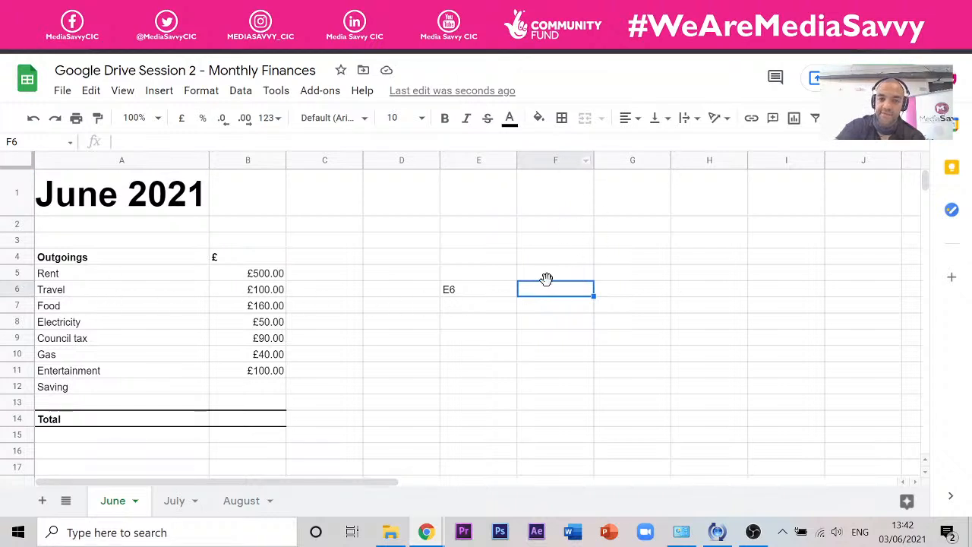
{"action": "type", "text": "F6"}
{"action": "left_click", "coordinate": [319, 418]}
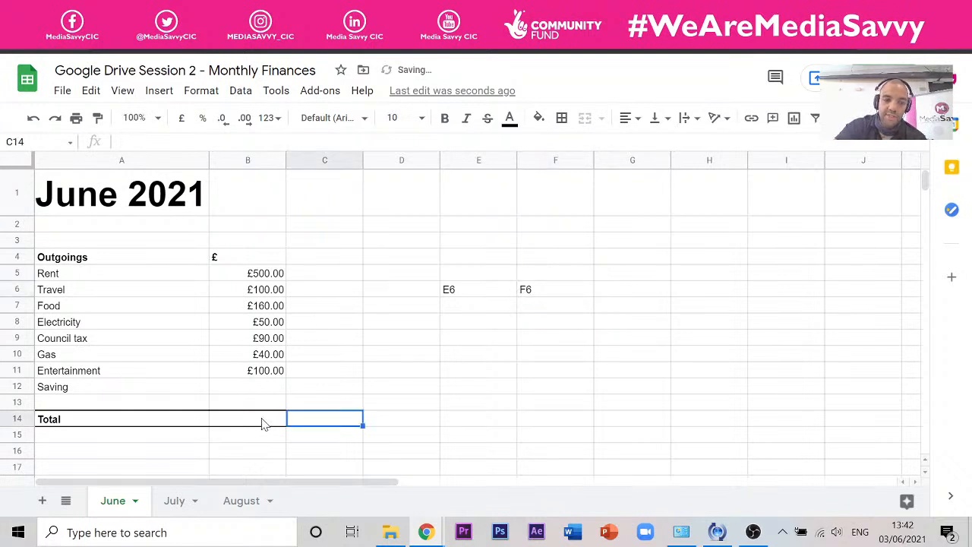
Enter the formula =SUM(B5:B12) in cell B14 to total the outgoings.
{"action": "left_click", "coordinate": [257, 421]}
{"action": "type", "text": "="}
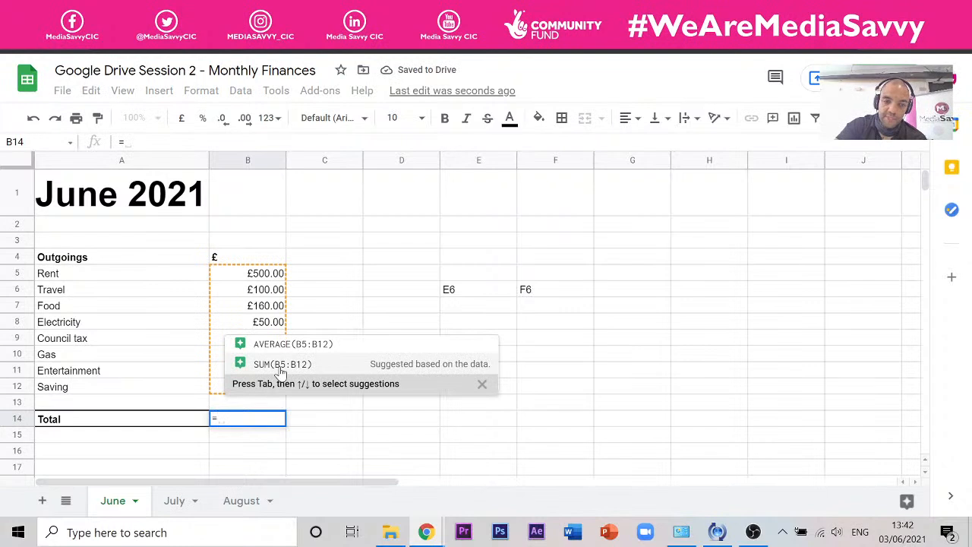
{"action": "left_click", "coordinate": [282, 365]}
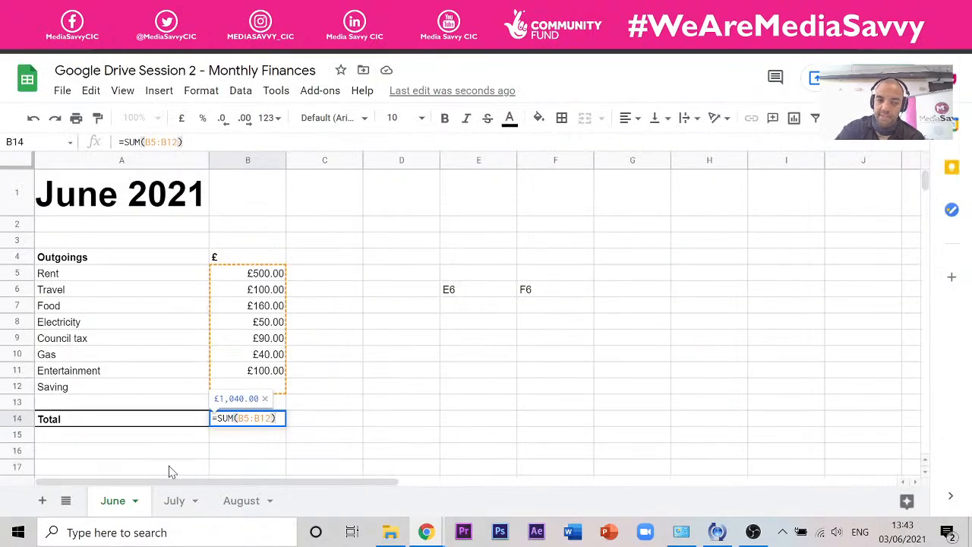
{"action": "key", "text": "Return"}
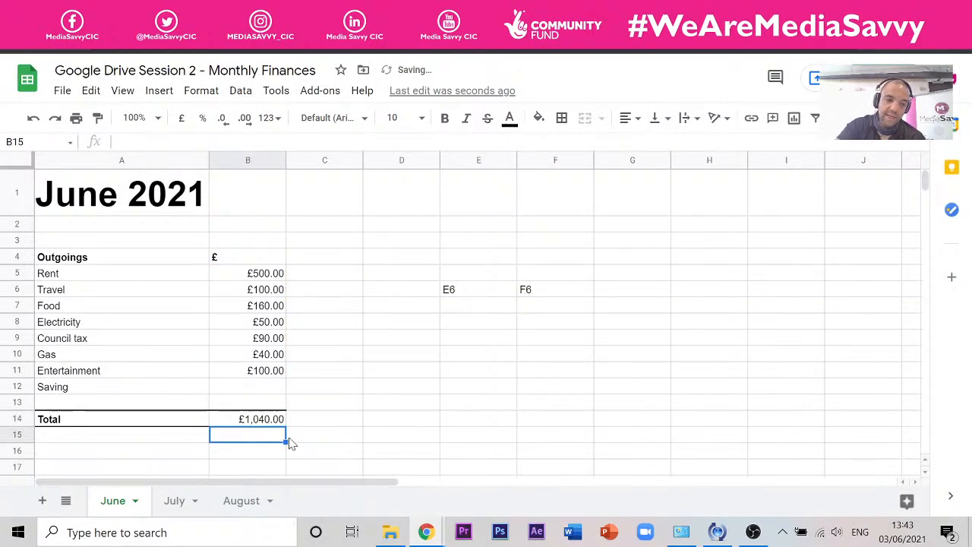
Clear the sample cell reference texts from cells E6:F6.
{"action": "left_click", "coordinate": [383, 352]}
{"action": "left_click", "coordinate": [387, 275]}
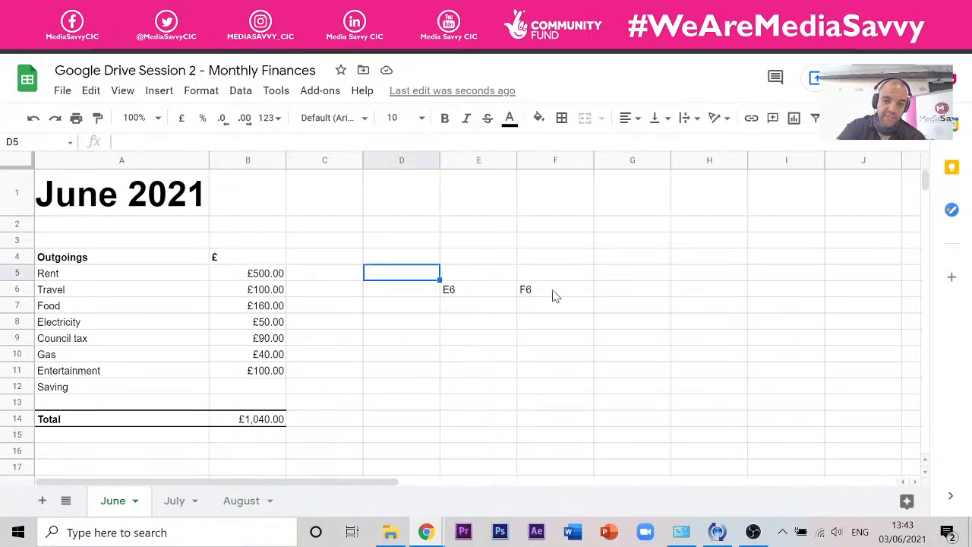
{"action": "left_click_drag", "start_coordinate": [549, 293], "coordinate": [466, 296]}
{"action": "key", "text": "Delete"}
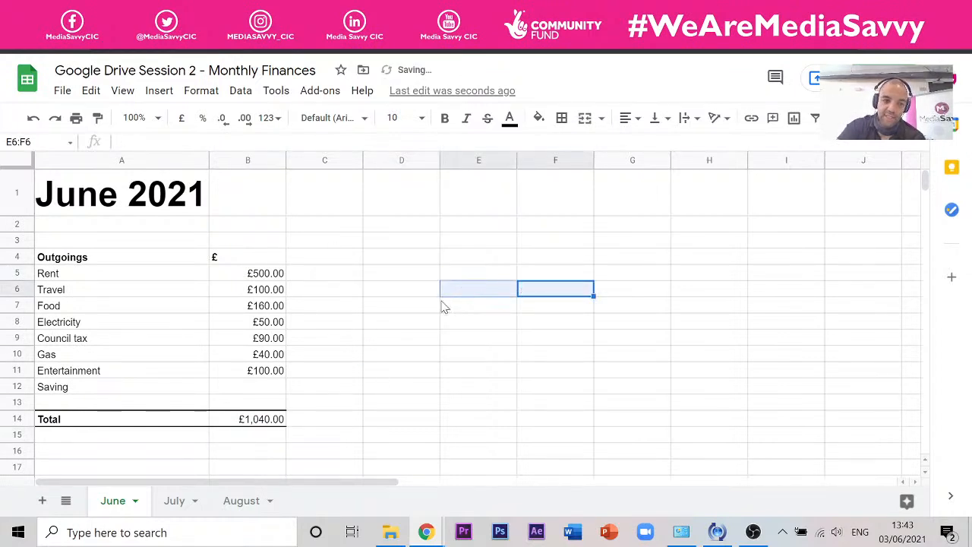
{"action": "left_click", "coordinate": [415, 326]}
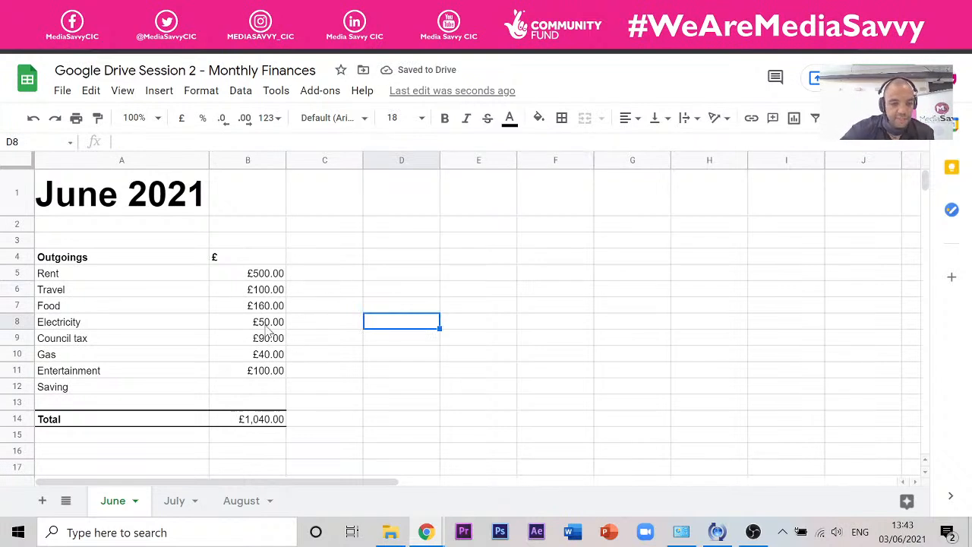
{"action": "left_click", "coordinate": [278, 280]}
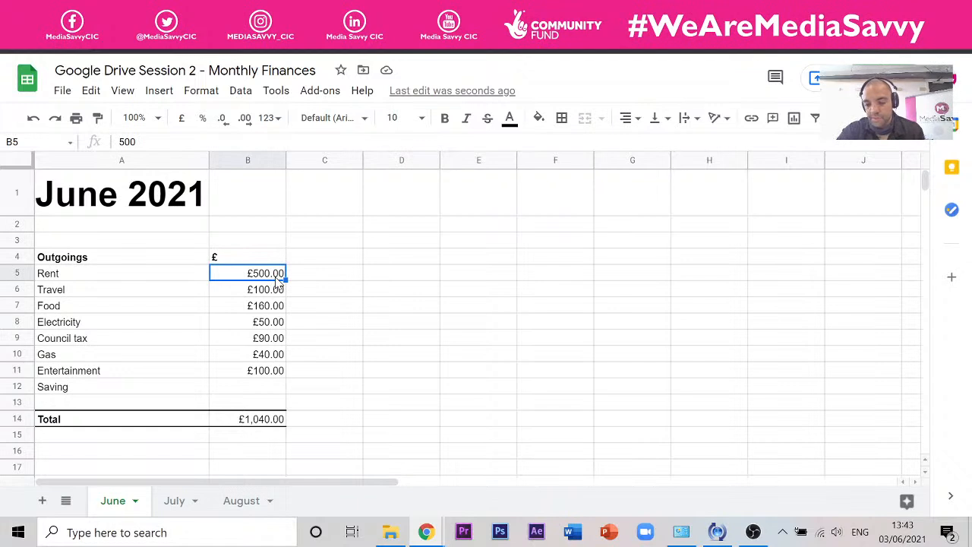
{"action": "type", "text": "6"}
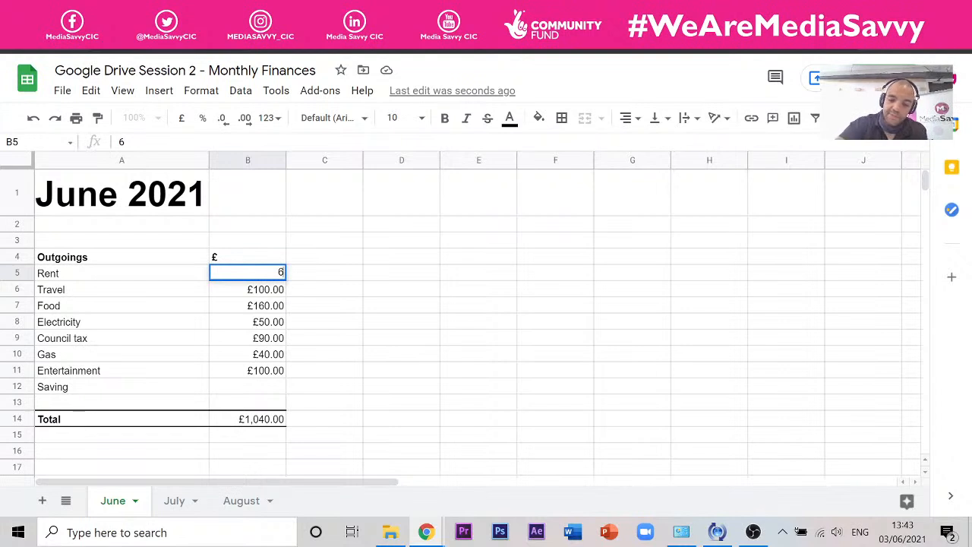
{"action": "type", "text": "500"}
{"action": "key", "text": "Return"}
{"action": "key", "text": "Return"}
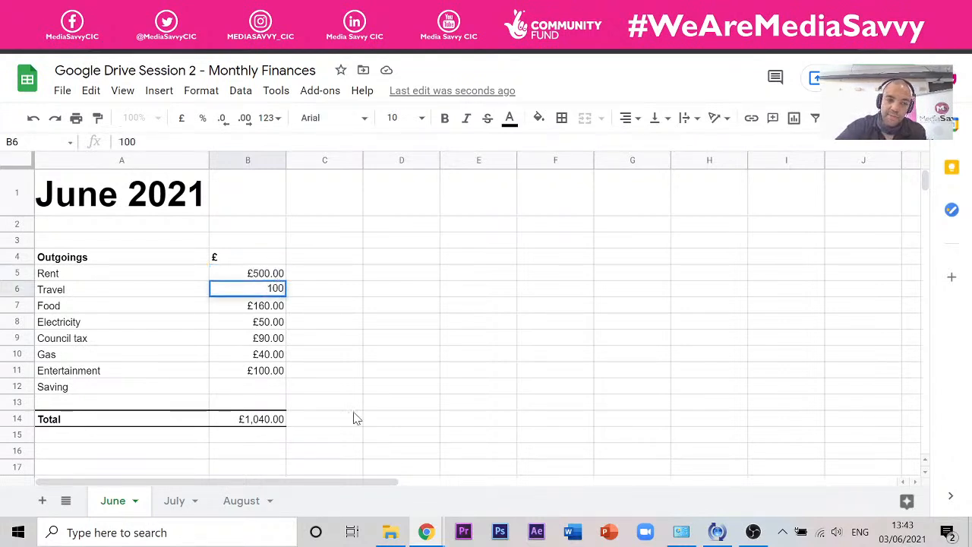
Set the Rent amount in cell B5 to £600.
{"action": "left_click", "coordinate": [280, 273]}
{"action": "type", "text": "6"}
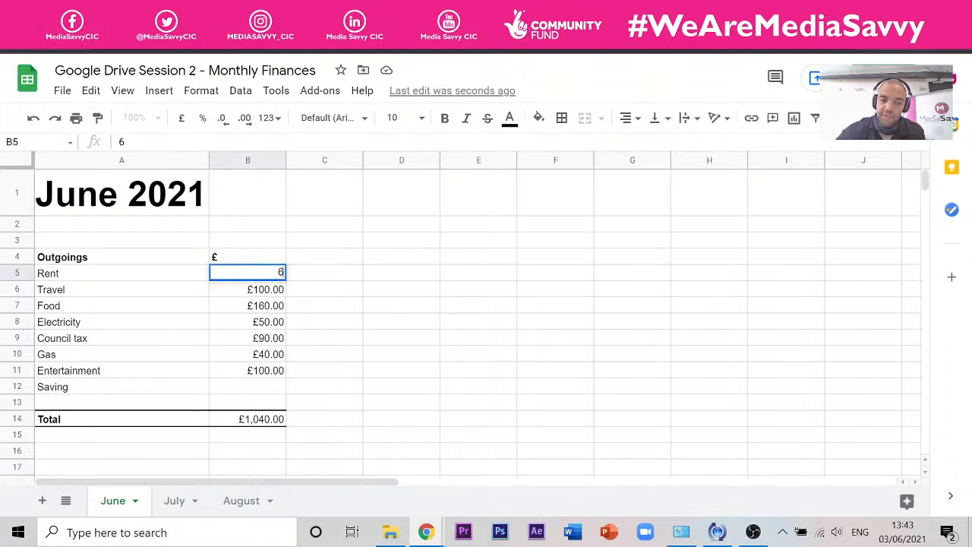
{"action": "key", "text": "Return"}
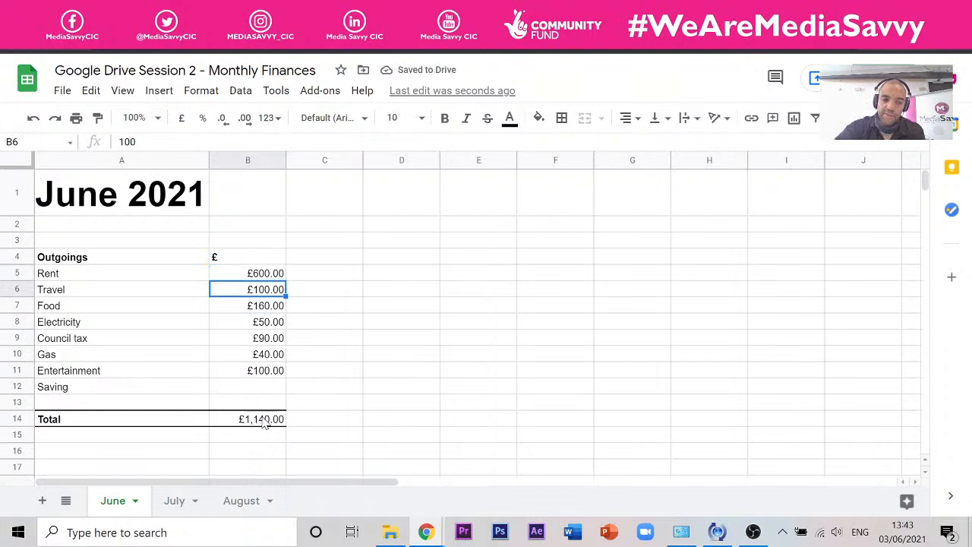
{"action": "left_click", "coordinate": [391, 325]}
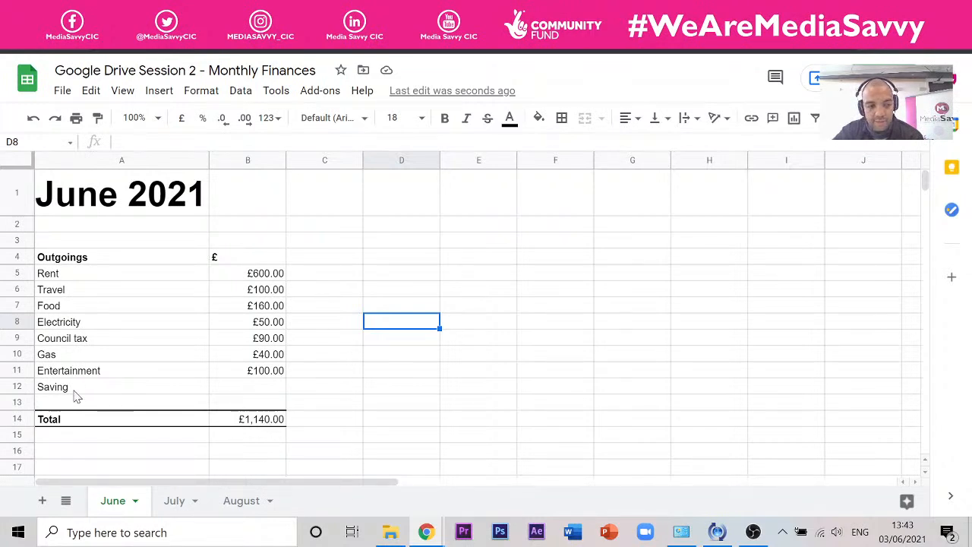
Select the Total label in cell A14.
{"action": "left_click", "coordinate": [151, 420]}
{"action": "left_click", "coordinate": [269, 423]}
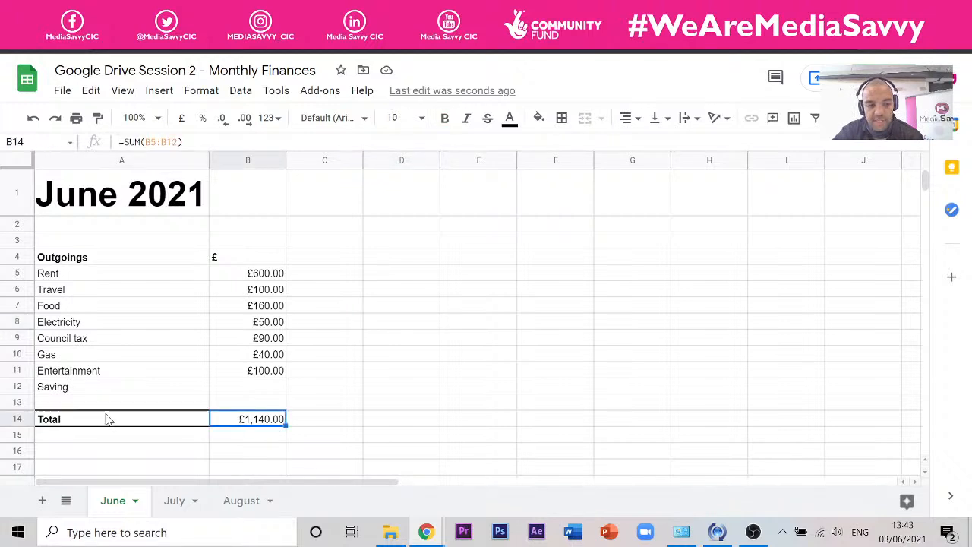
{"action": "left_click", "coordinate": [71, 422]}
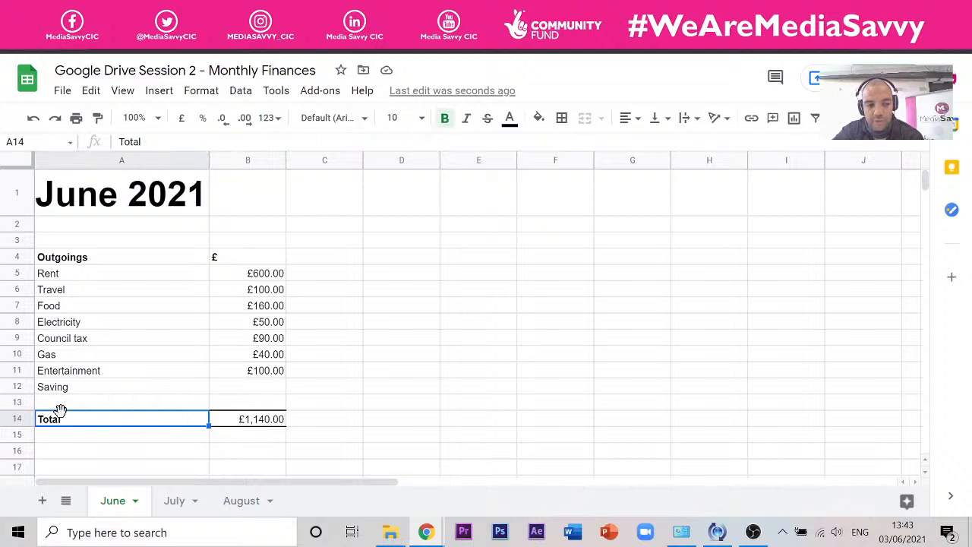
Insert five blank rows at row 13, between the Saving row and the Total row of the June sheet.
{"action": "left_click", "coordinate": [17, 402]}
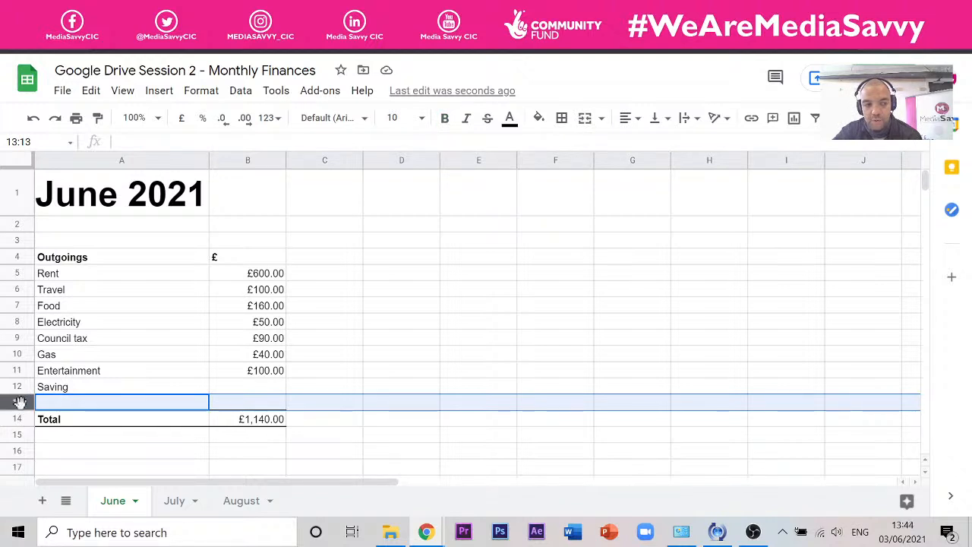
{"action": "right_click", "coordinate": [20, 403]}
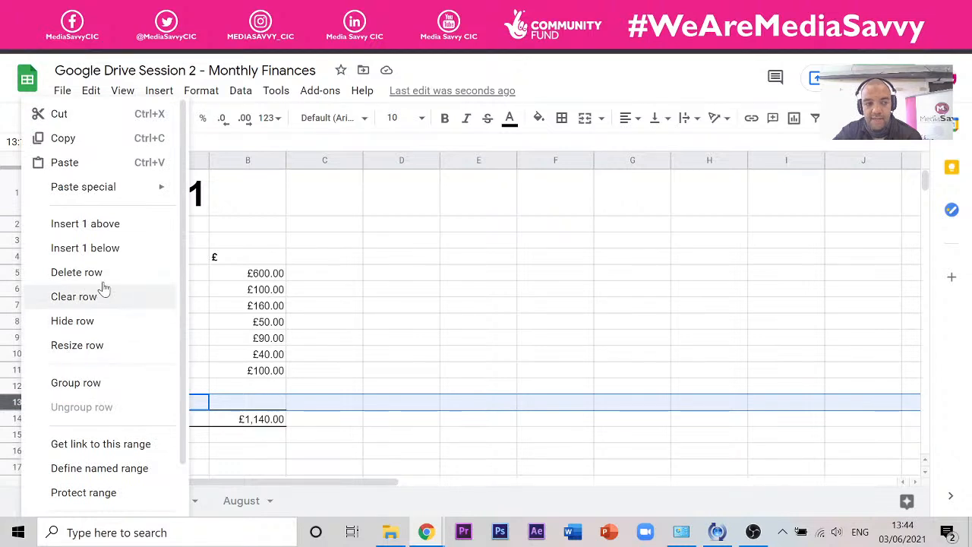
{"action": "left_click", "coordinate": [122, 227]}
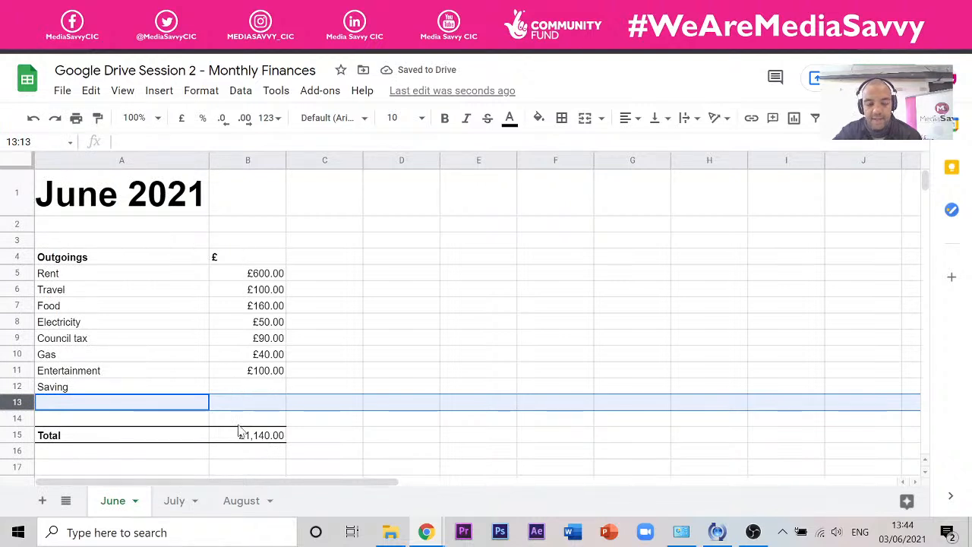
{"action": "right_click", "coordinate": [8, 404]}
{"action": "left_click", "coordinate": [97, 248]}
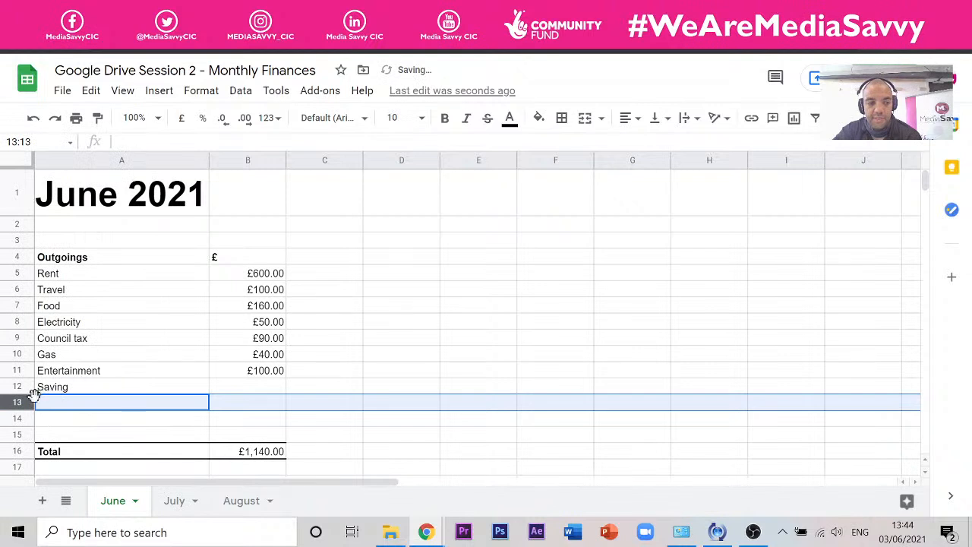
{"action": "right_click", "coordinate": [20, 401]}
{"action": "left_click", "coordinate": [128, 249]}
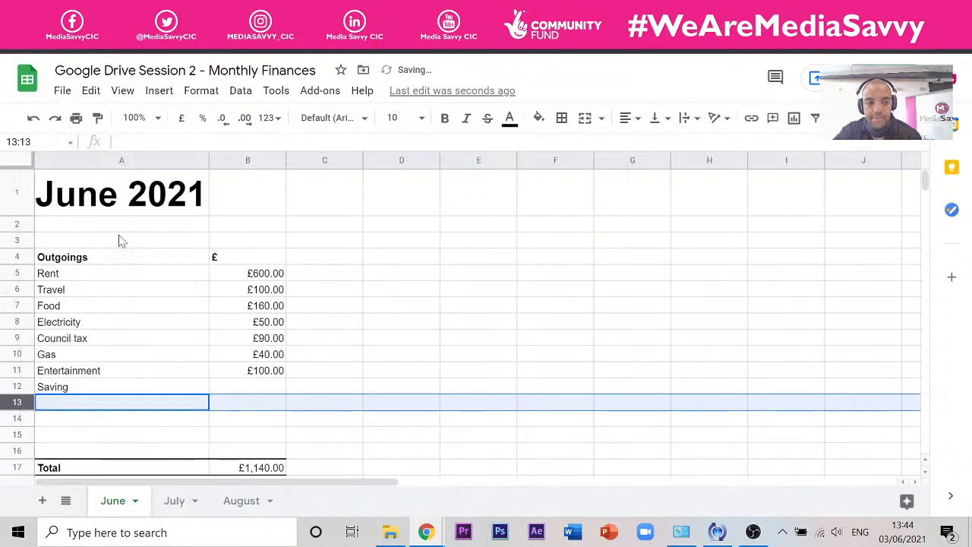
{"action": "right_click", "coordinate": [21, 402]}
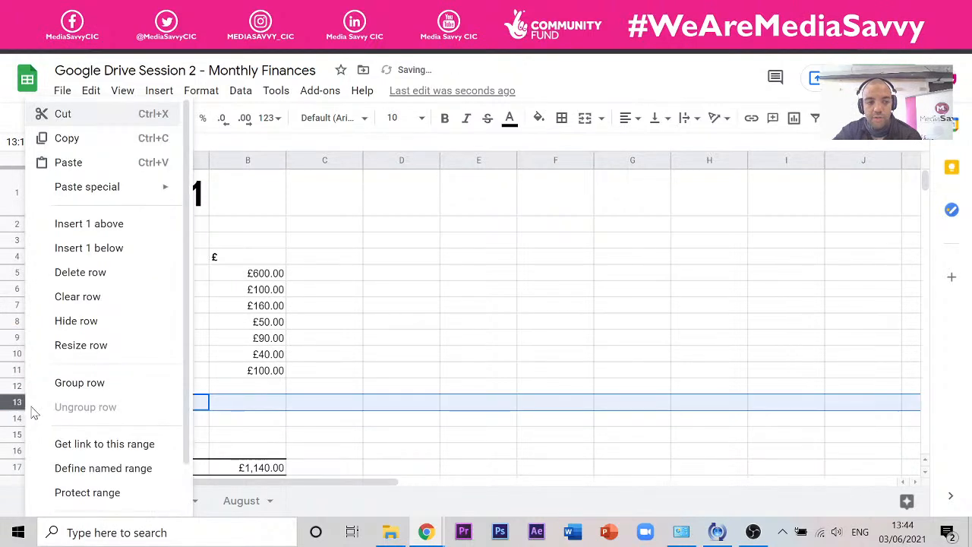
{"action": "left_click", "coordinate": [123, 228]}
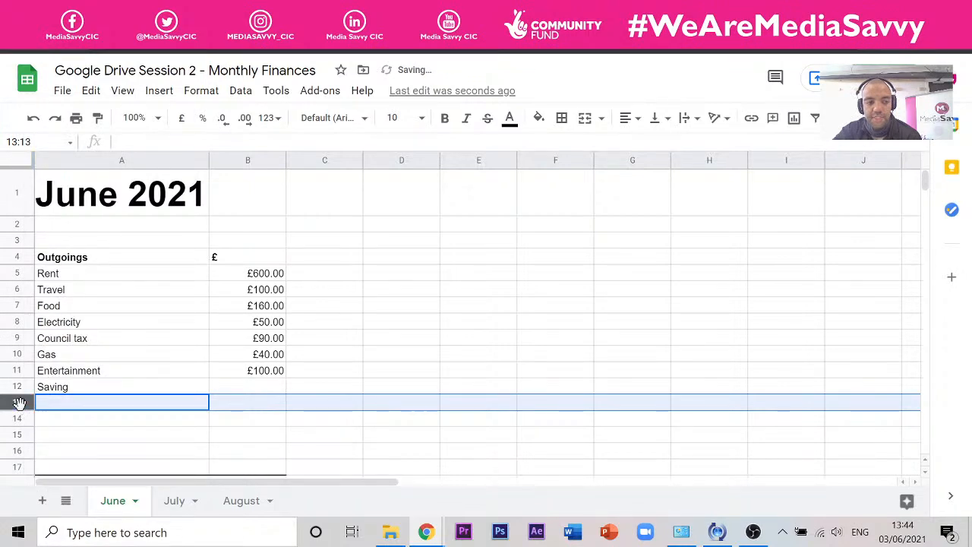
{"action": "right_click", "coordinate": [23, 404]}
{"action": "left_click", "coordinate": [126, 247]}
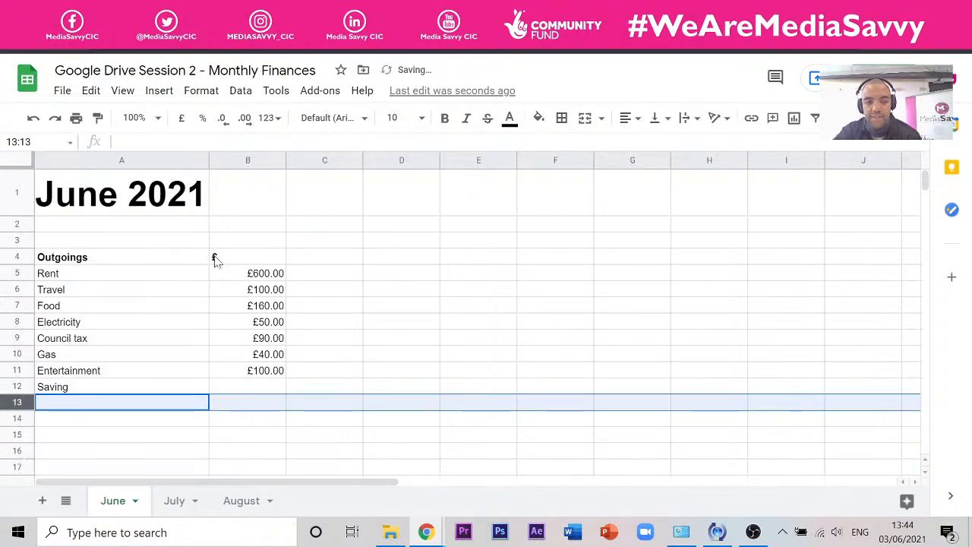
Examine the spacing between the outgoings list and the Total row on the June sheet.
{"action": "scroll", "coordinate": [454, 365], "scroll_direction": "down", "scroll_amount": 7}
{"action": "scroll", "coordinate": [454, 364], "scroll_direction": "up", "scroll_amount": 7}
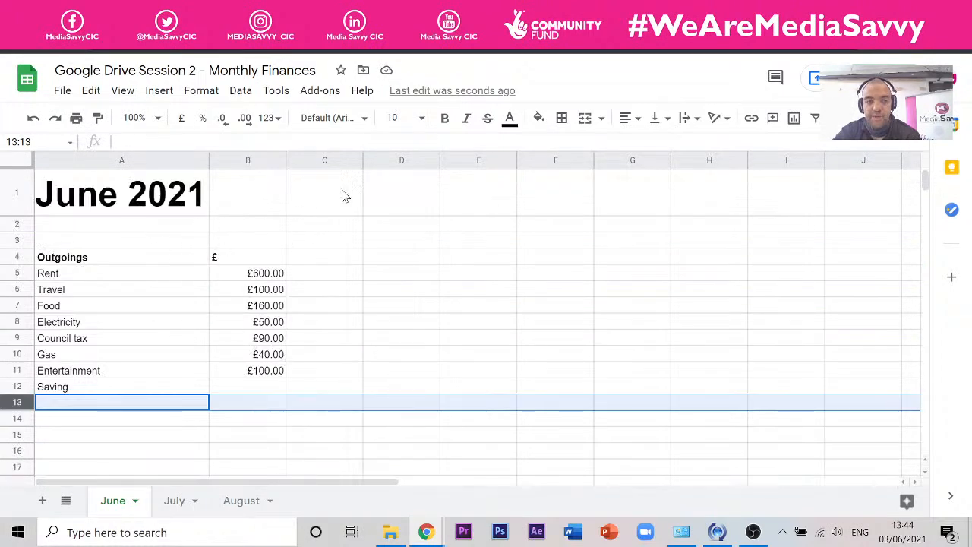
{"action": "scroll", "coordinate": [192, 264], "scroll_direction": "down", "scroll_amount": 1}
{"action": "scroll", "coordinate": [191, 262], "scroll_direction": "up", "scroll_amount": 1}
{"action": "scroll", "coordinate": [240, 235], "scroll_direction": "down", "scroll_amount": 2}
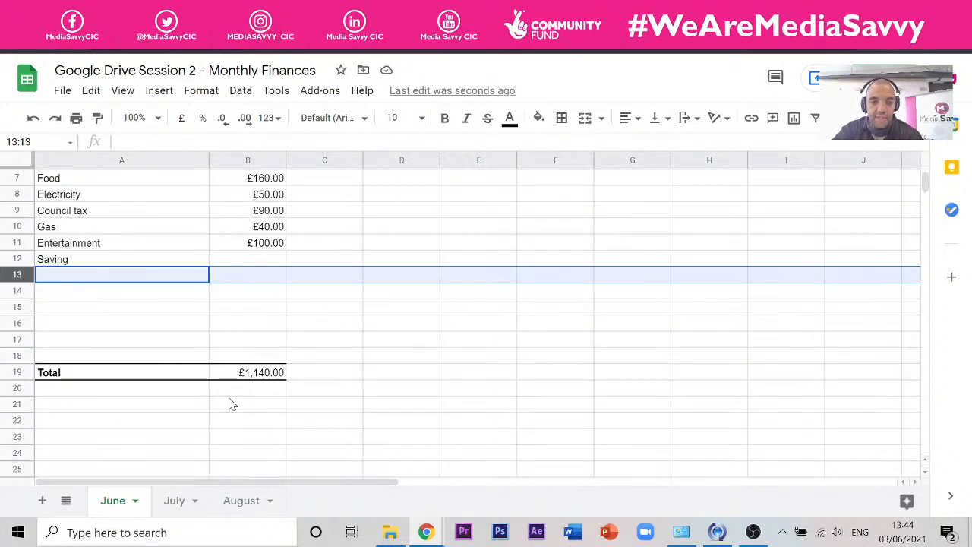
{"action": "scroll", "coordinate": [244, 375], "scroll_direction": "up", "scroll_amount": 2}
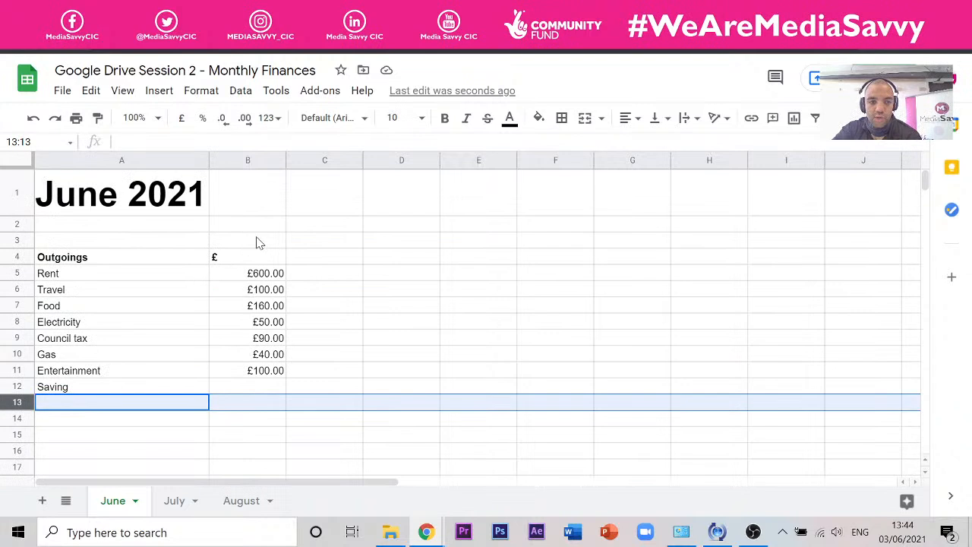
{"action": "scroll", "coordinate": [271, 249], "scroll_direction": "down", "scroll_amount": 1}
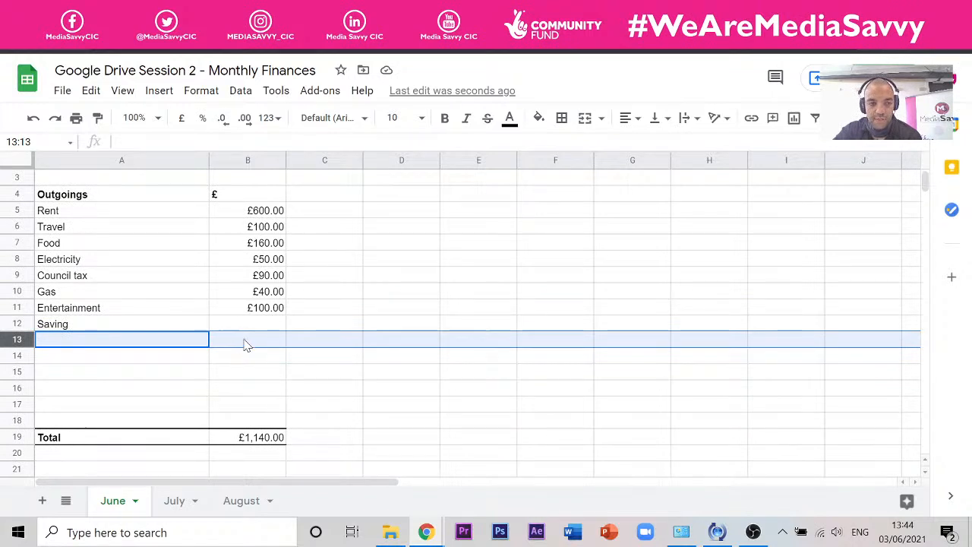
{"action": "scroll", "coordinate": [243, 343], "scroll_direction": "up", "scroll_amount": 2}
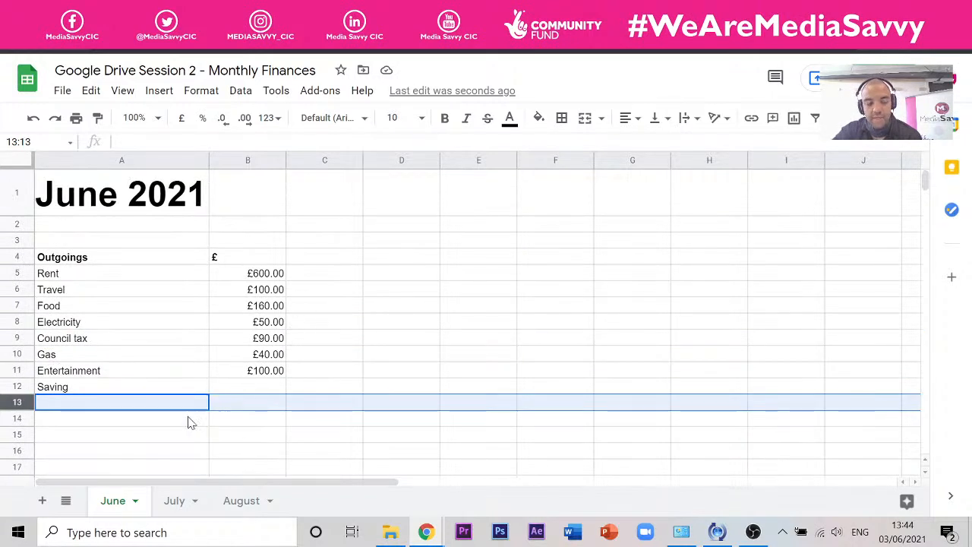
{"action": "scroll", "coordinate": [262, 276], "scroll_direction": "down", "scroll_amount": 4}
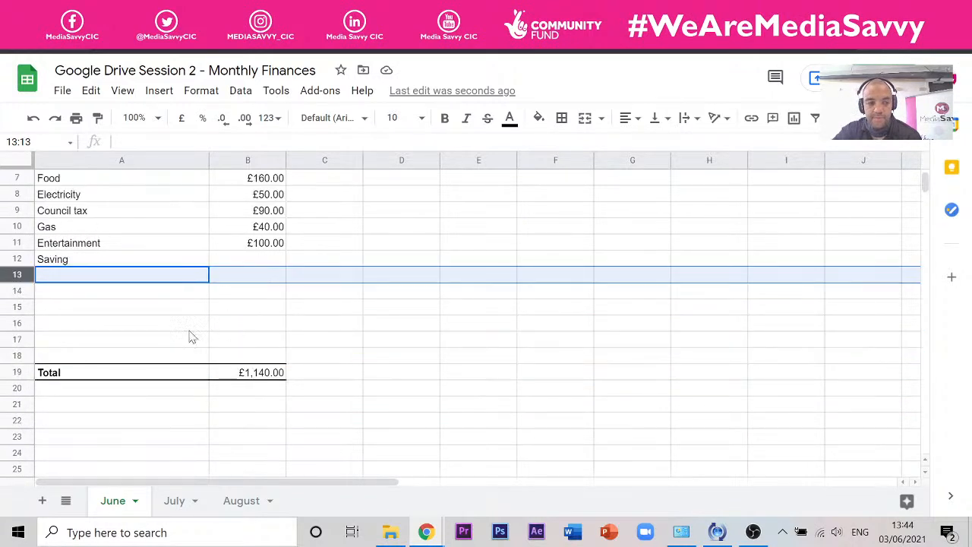
{"action": "scroll", "coordinate": [174, 286], "scroll_direction": "up", "scroll_amount": 3}
{"action": "scroll", "coordinate": [159, 239], "scroll_direction": "down", "scroll_amount": 2}
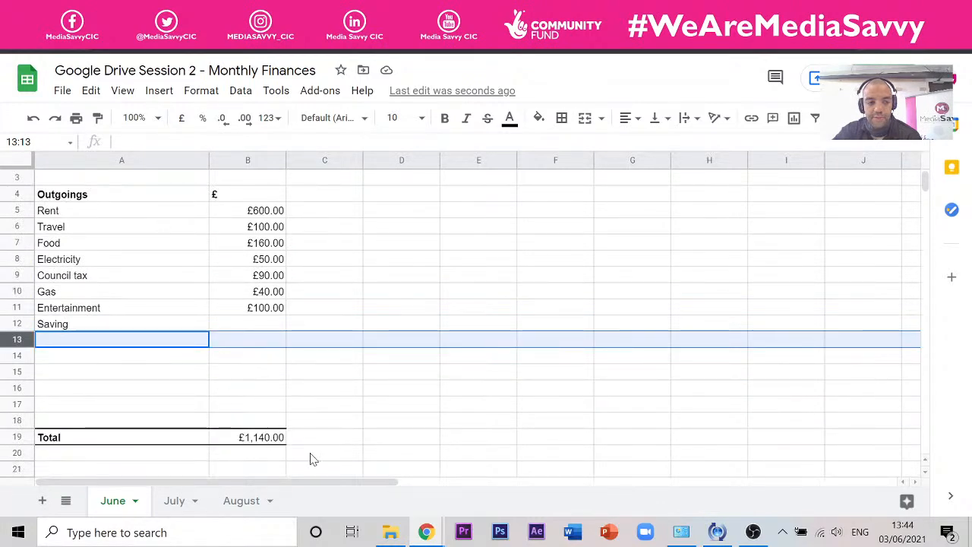
{"action": "scroll", "coordinate": [254, 252], "scroll_direction": "up", "scroll_amount": 2}
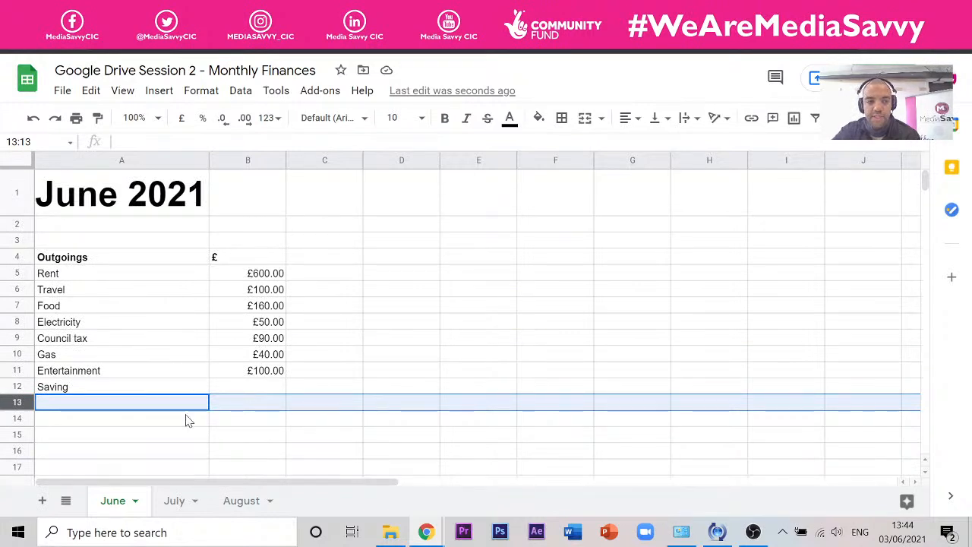
{"action": "scroll", "coordinate": [228, 318], "scroll_direction": "down", "scroll_amount": 1}
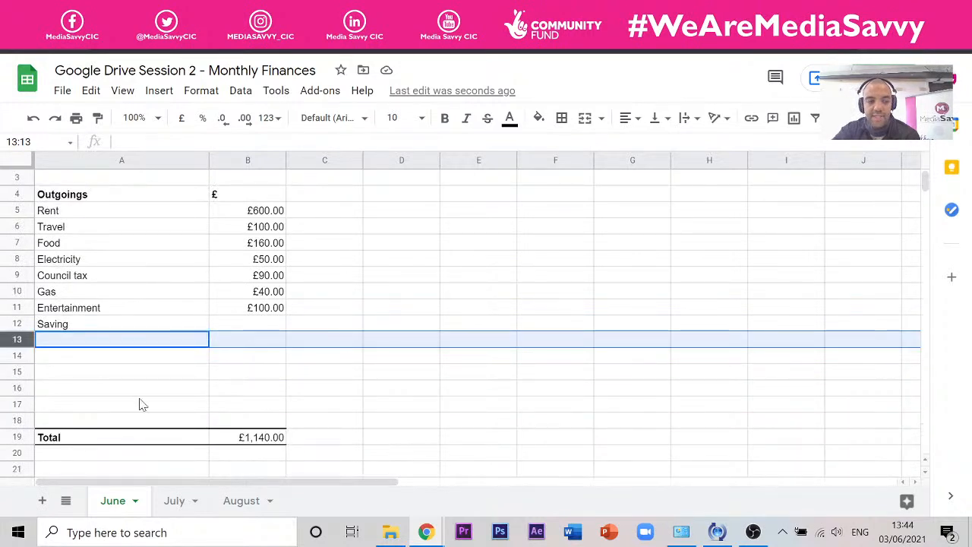
{"action": "scroll", "coordinate": [314, 379], "scroll_direction": "up", "scroll_amount": 1}
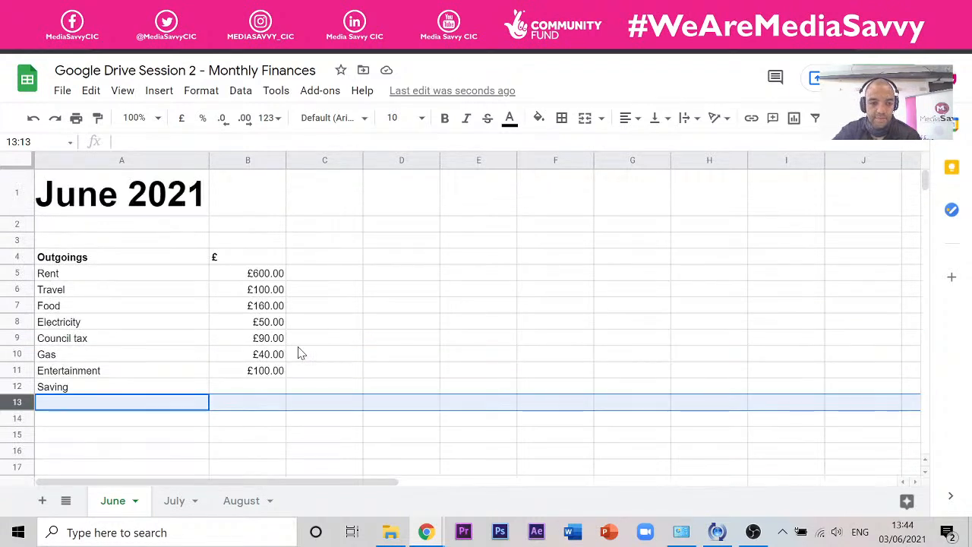
Move the outgoings table in A4:B12, including its headings, down two rows to A6:B14.
{"action": "left_click", "coordinate": [370, 357]}
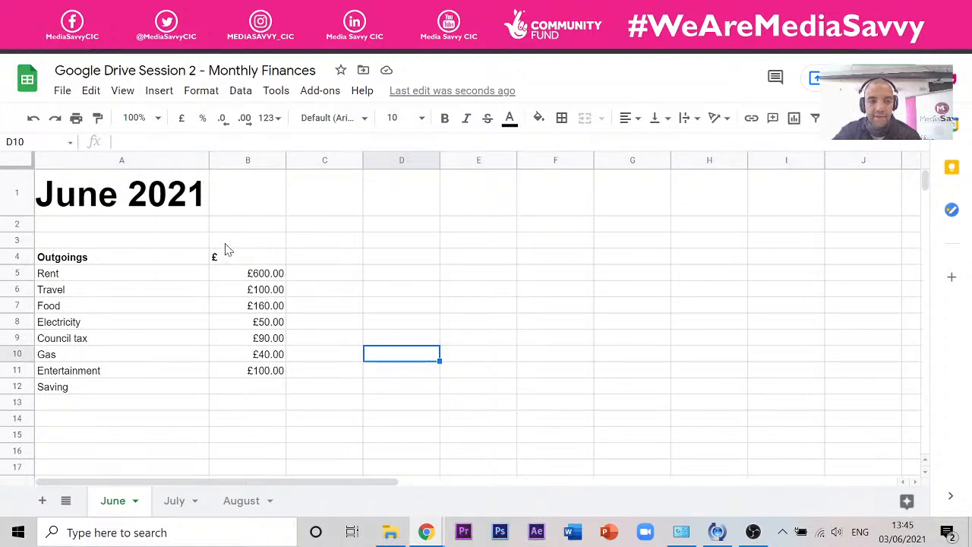
{"action": "left_click_drag", "start_coordinate": [88, 256], "coordinate": [236, 393]}
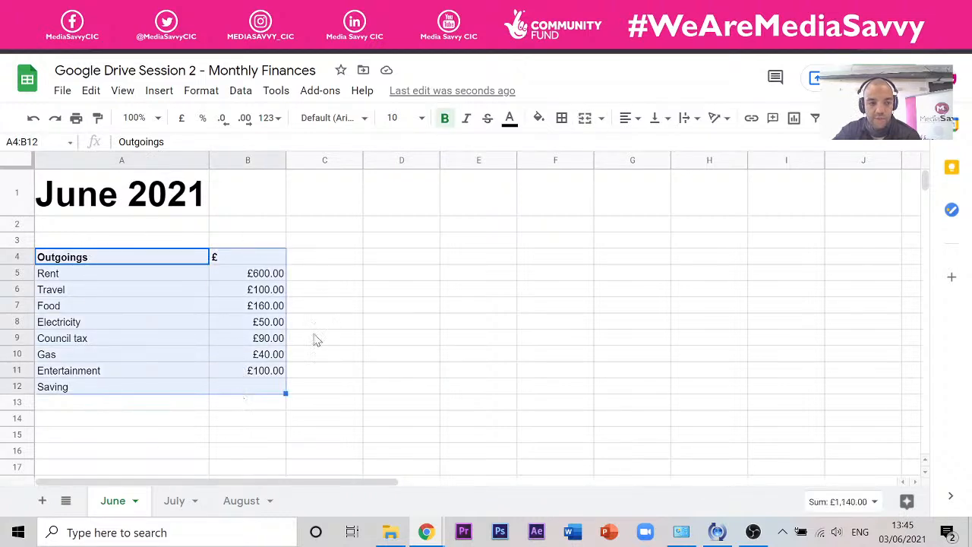
{"action": "key", "text": "ctrl+c"}
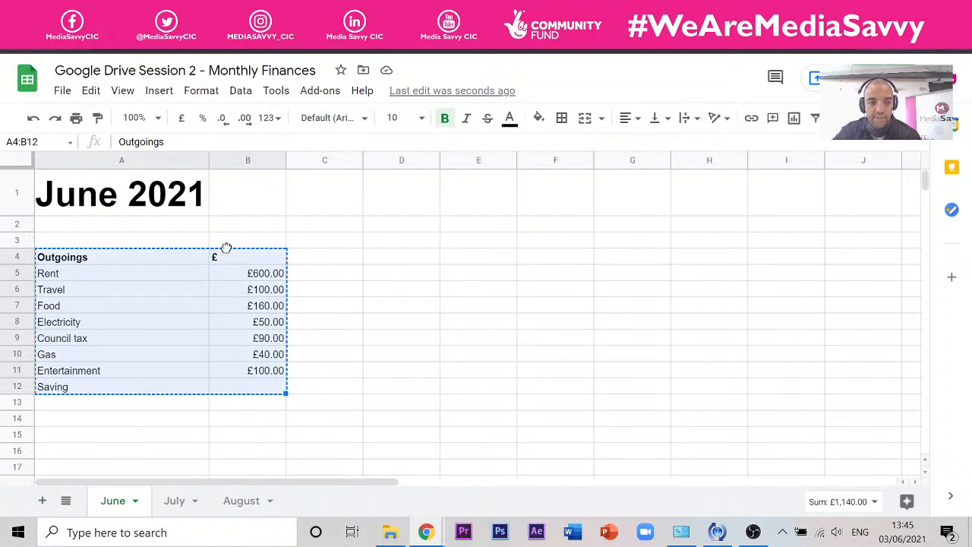
{"action": "key", "text": "Escape"}
{"action": "left_click_drag", "start_coordinate": [230, 249], "coordinate": [232, 289]}
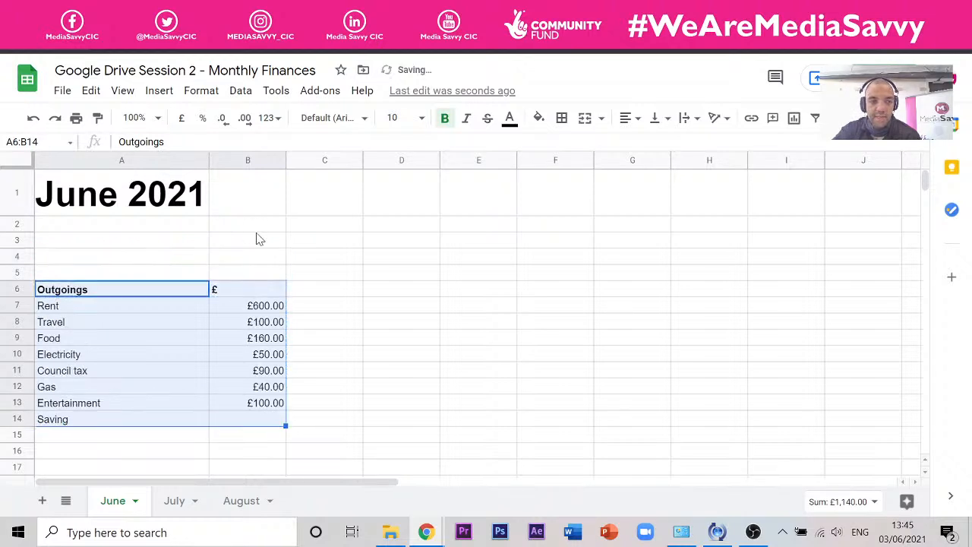
{"action": "left_click", "coordinate": [380, 291]}
Move the Total label and its sum from A19:B19 up to A4:B4, above the outgoings table.
{"action": "scroll", "coordinate": [390, 269], "scroll_direction": "down", "scroll_amount": 3}
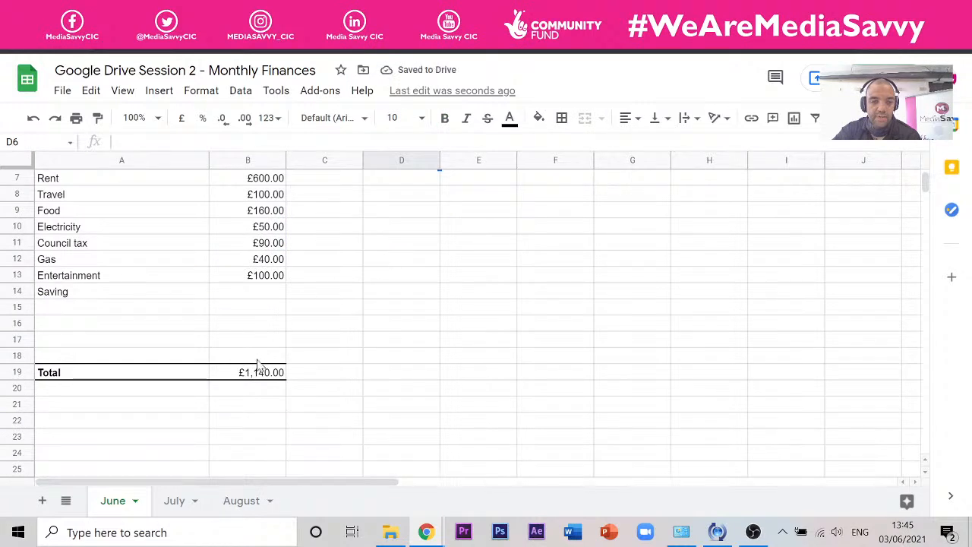
{"action": "left_click", "coordinate": [258, 371]}
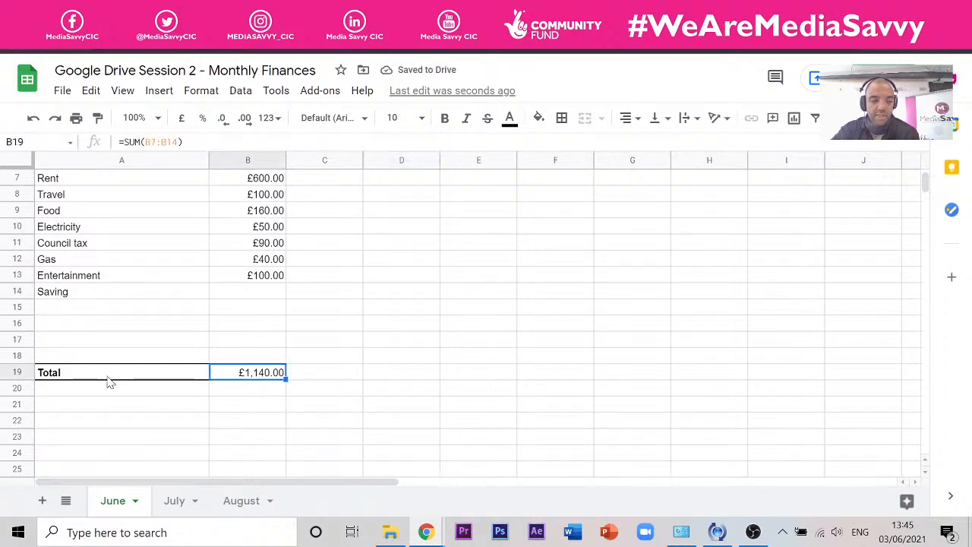
{"action": "left_click", "coordinate": [399, 388]}
{"action": "left_click", "coordinate": [258, 377]}
{"action": "left_click_drag", "start_coordinate": [257, 376], "coordinate": [158, 372]}
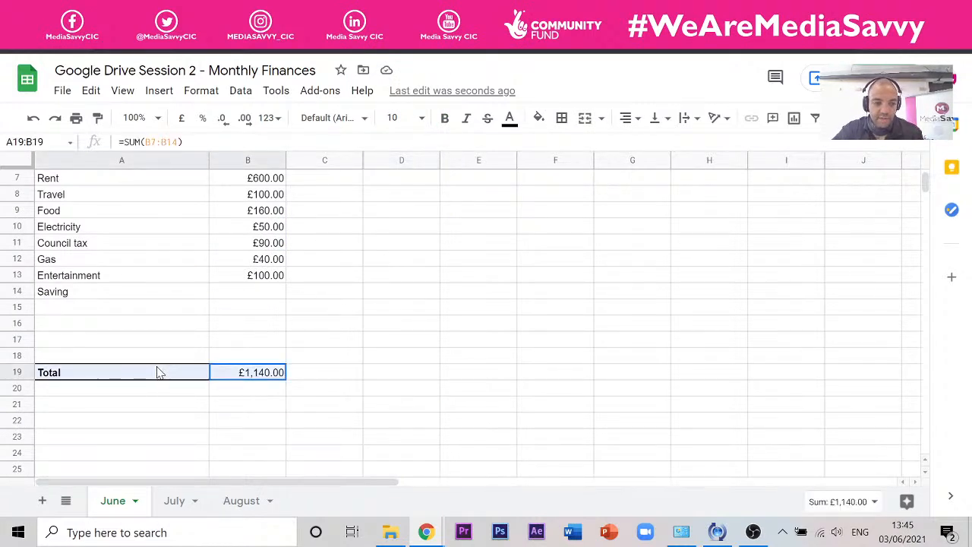
{"action": "scroll", "coordinate": [159, 370], "scroll_direction": "up", "scroll_amount": 1}
{"action": "left_click_drag", "start_coordinate": [162, 422], "coordinate": [155, 189]}
{"action": "scroll", "coordinate": [223, 341], "scroll_direction": "up", "scroll_amount": 2}
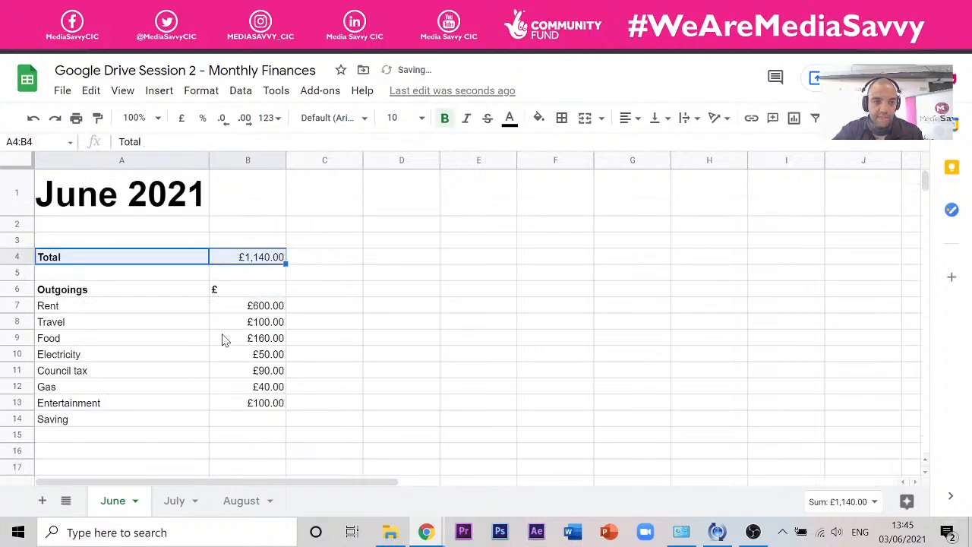
{"action": "left_click", "coordinate": [317, 308]}
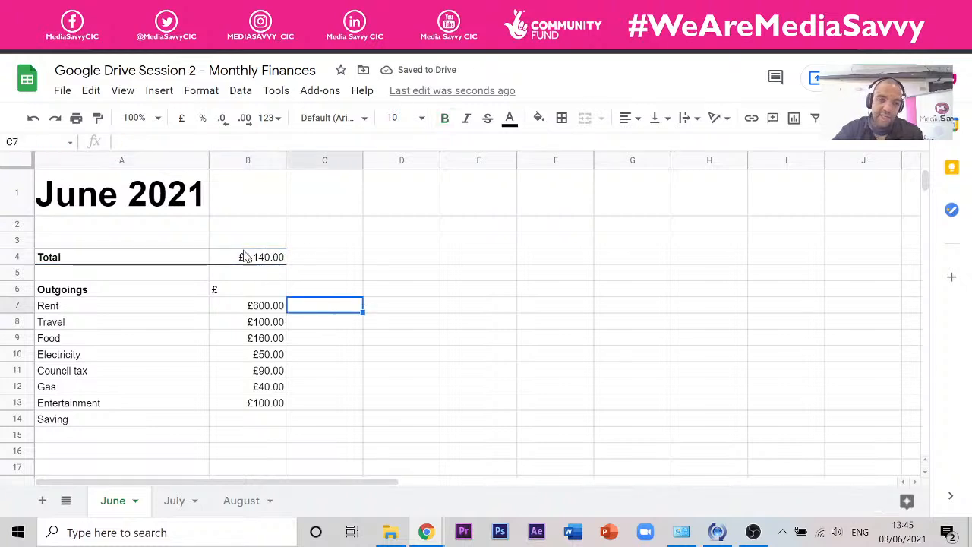
Review the sum formula in the relocated Total cell B4 and the outgoings entries it covers, including the Saving amount cell.
{"action": "left_click", "coordinate": [266, 245]}
{"action": "left_click", "coordinate": [265, 258]}
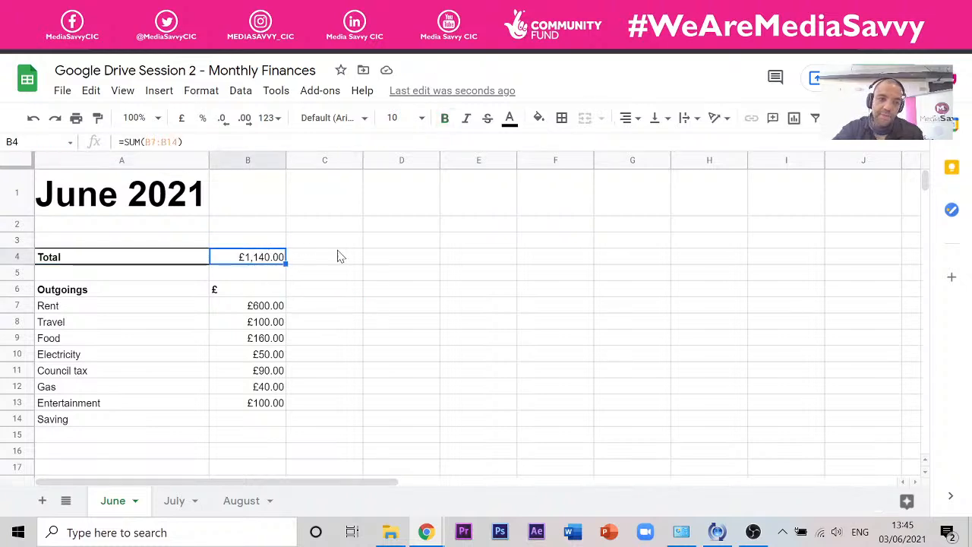
{"action": "left_click", "coordinate": [437, 287]}
{"action": "left_click", "coordinate": [267, 305]}
{"action": "left_click", "coordinate": [105, 308]}
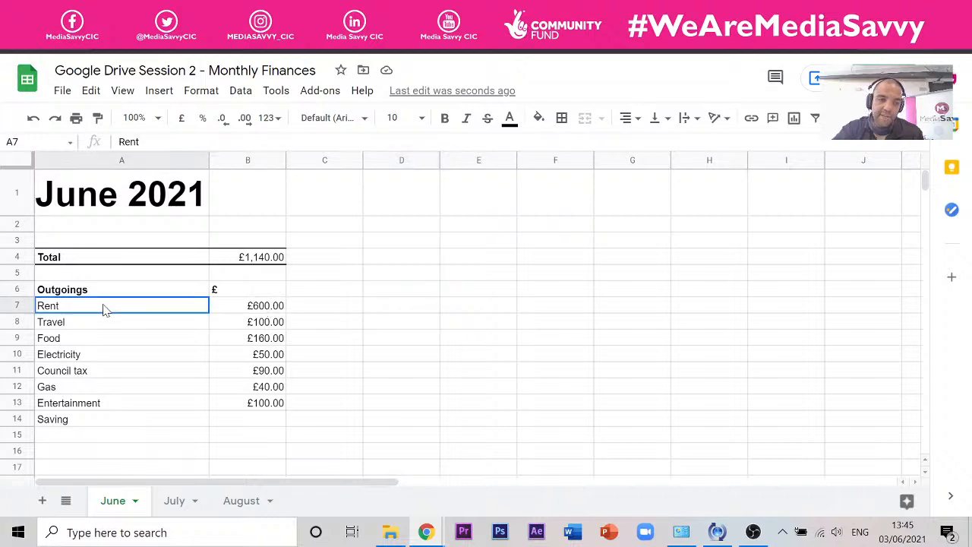
{"action": "left_click", "coordinate": [106, 355]}
{"action": "left_click", "coordinate": [240, 342]}
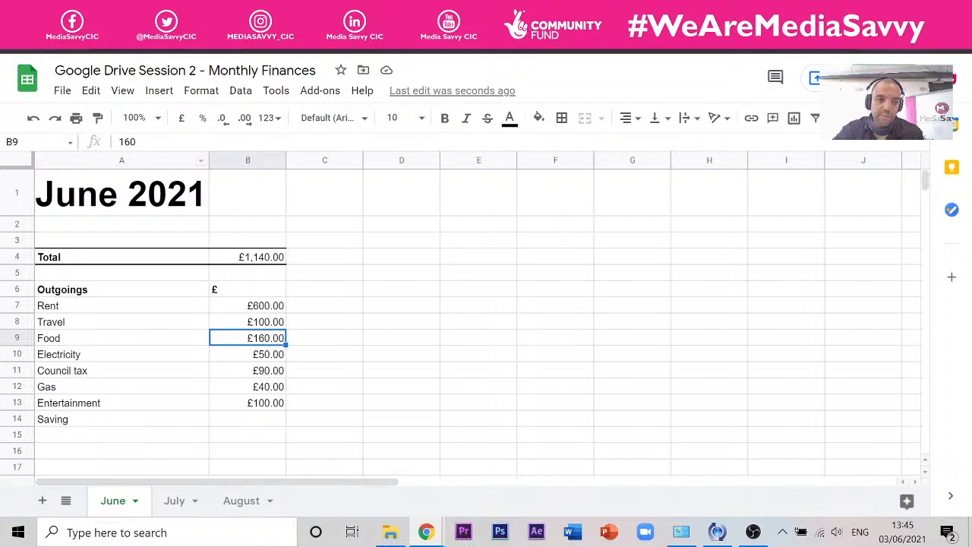
{"action": "left_click", "coordinate": [81, 344]}
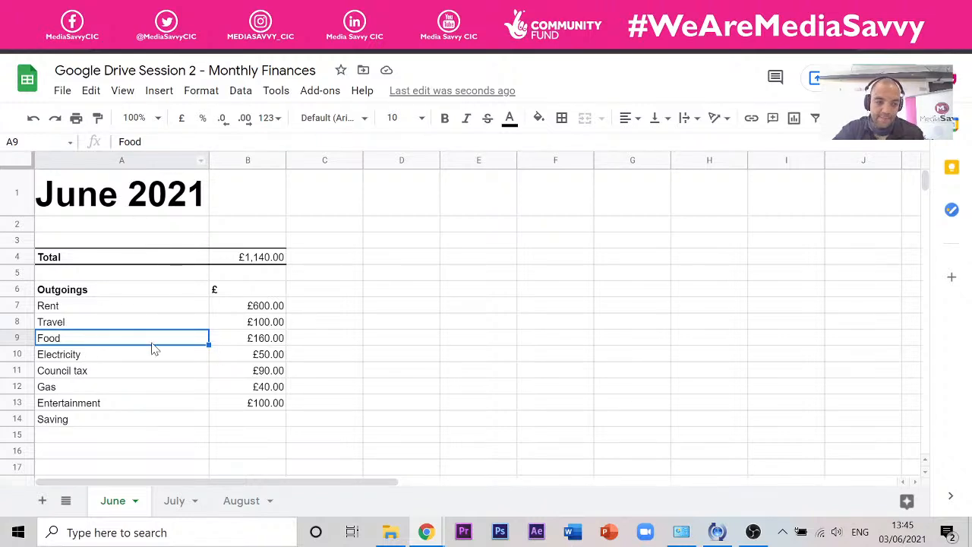
{"action": "left_click", "coordinate": [231, 259]}
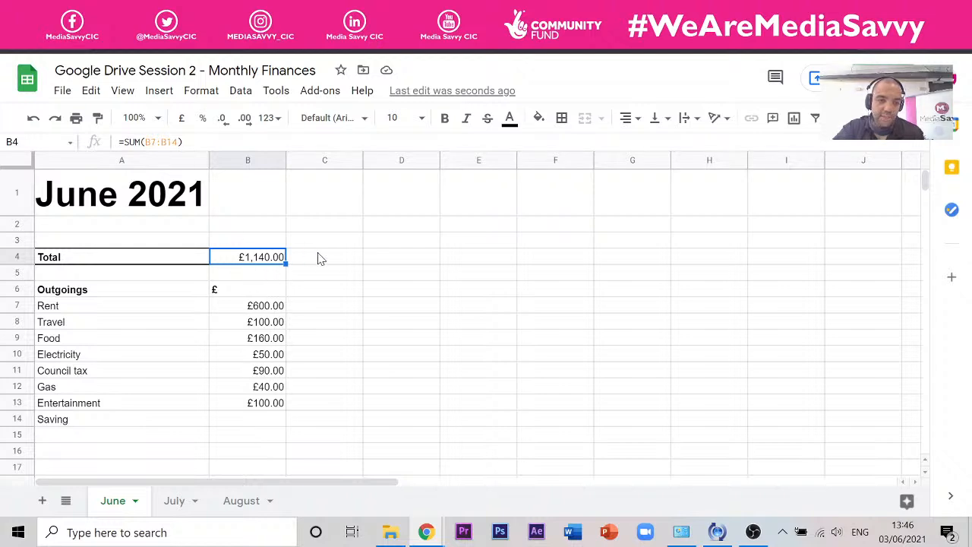
{"action": "left_click", "coordinate": [340, 261]}
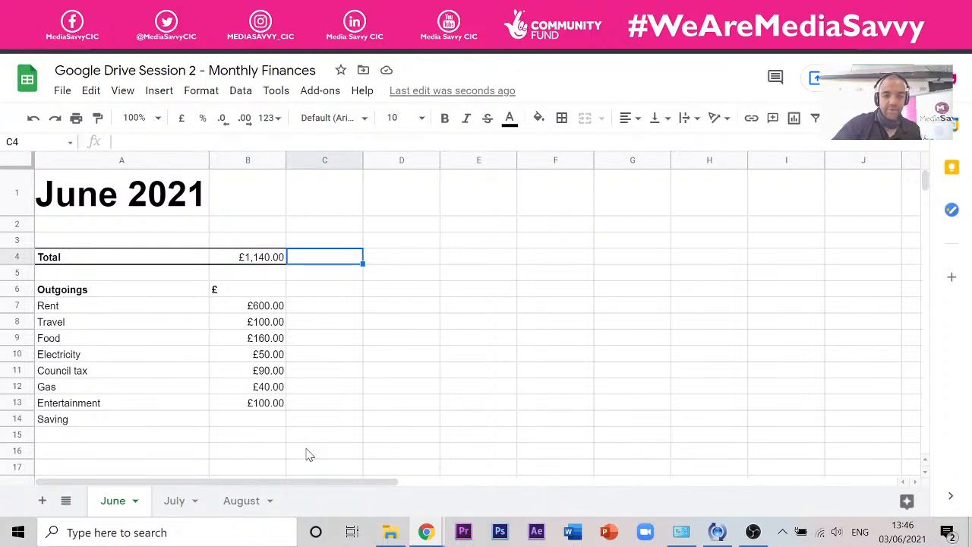
{"action": "left_click", "coordinate": [391, 372]}
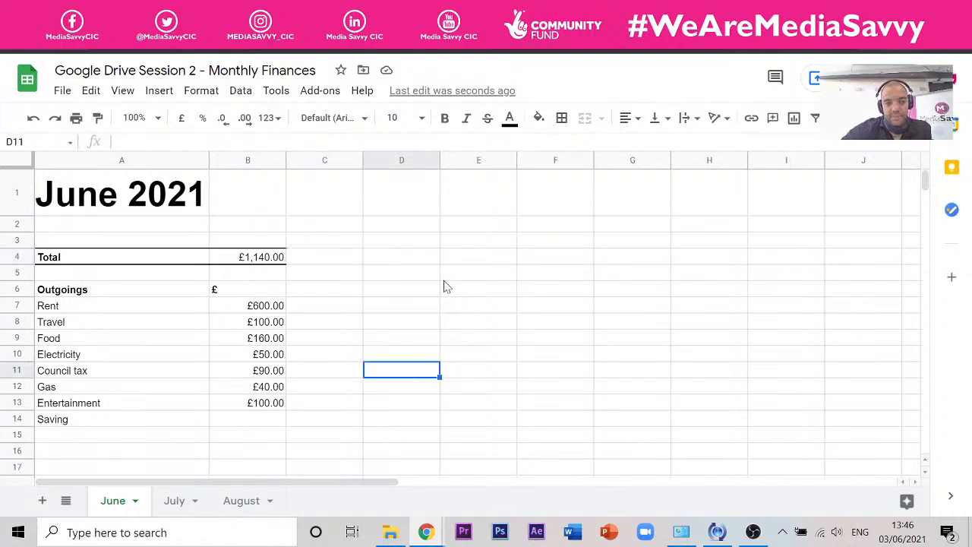
{"action": "left_click", "coordinate": [231, 421]}
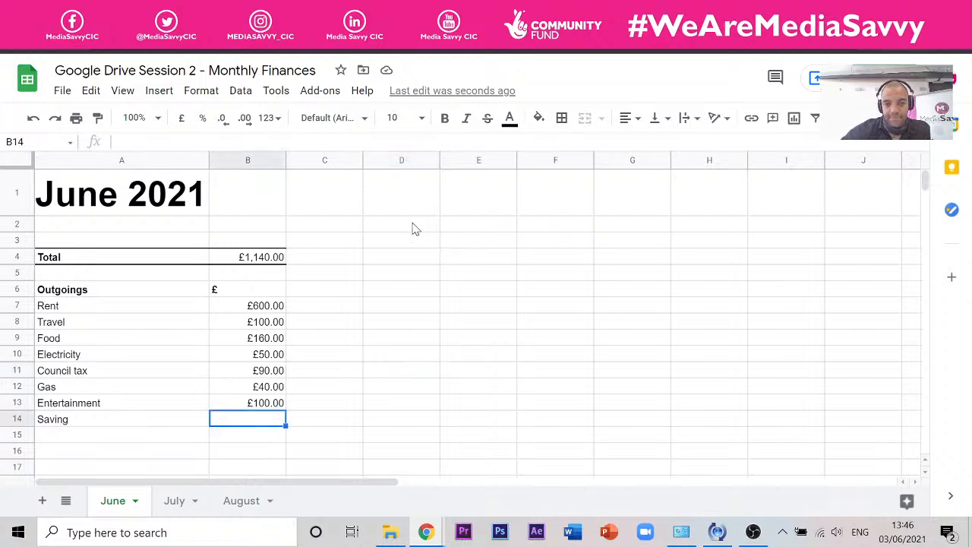
Enter the label "Income" in cell D2, beside the June 2021 heading.
{"action": "left_click", "coordinate": [397, 229]}
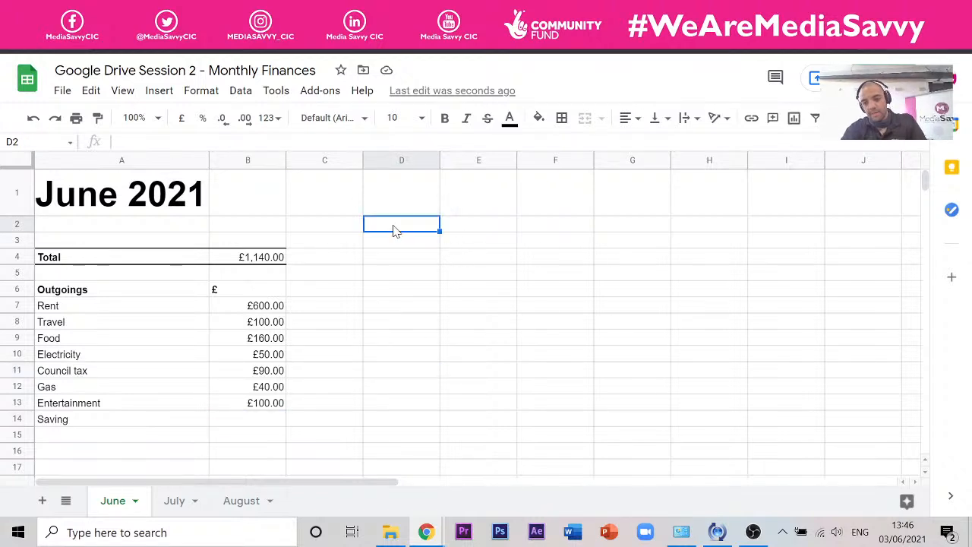
{"action": "type", "text": "iNCOME"}
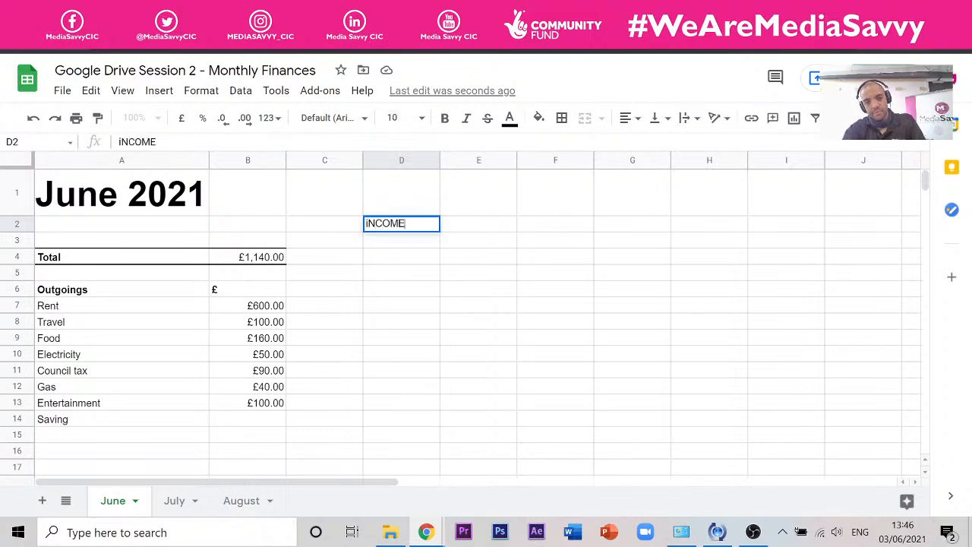
{"action": "key", "text": "BackSpace"}
{"action": "key", "text": "BackSpace"}
{"action": "key", "text": "BackSpace"}
{"action": "key", "text": "BackSpace"}
{"action": "key", "text": "BackSpace"}
{"action": "key", "text": "BackSpace"}
{"action": "type", "text": "i"}
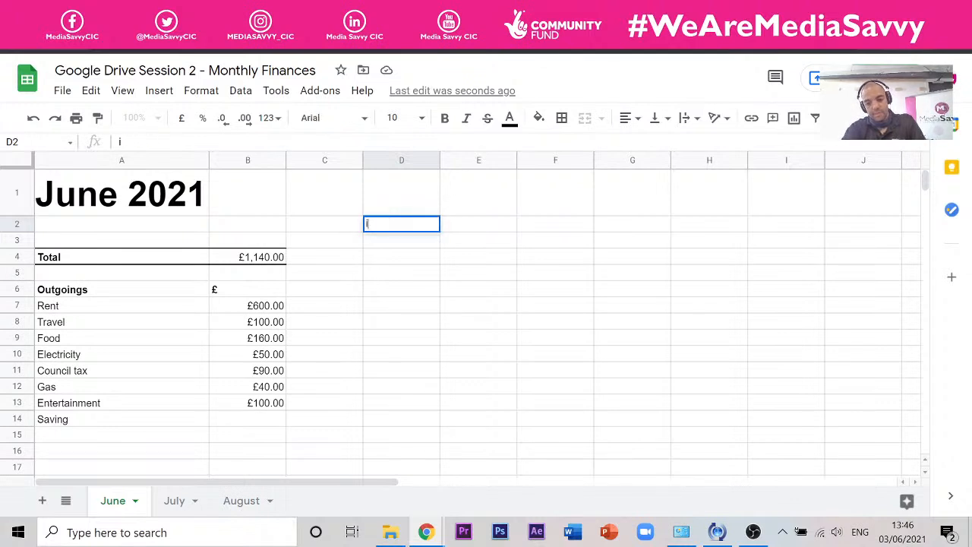
{"action": "key", "text": "BackSpace"}
{"action": "key", "text": "BackSpace"}
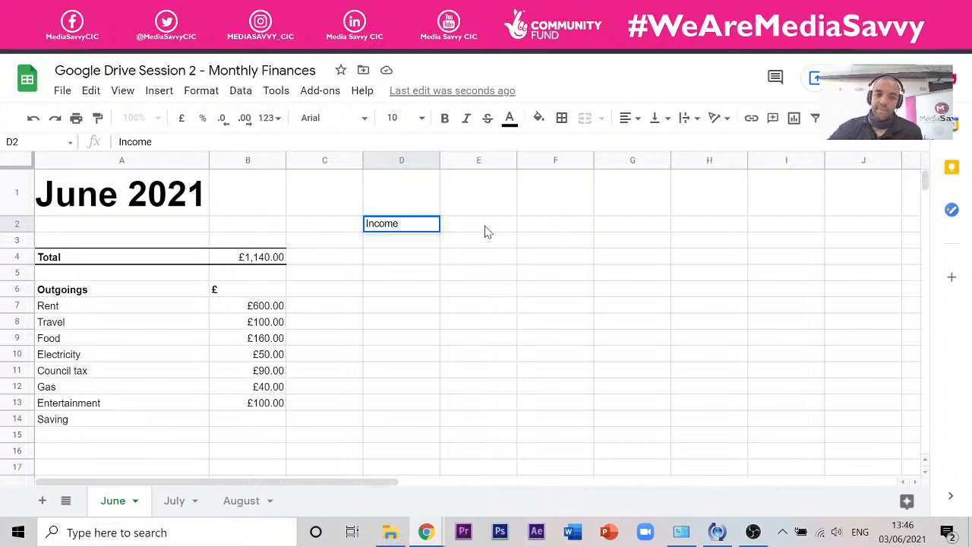
{"action": "left_click", "coordinate": [490, 273]}
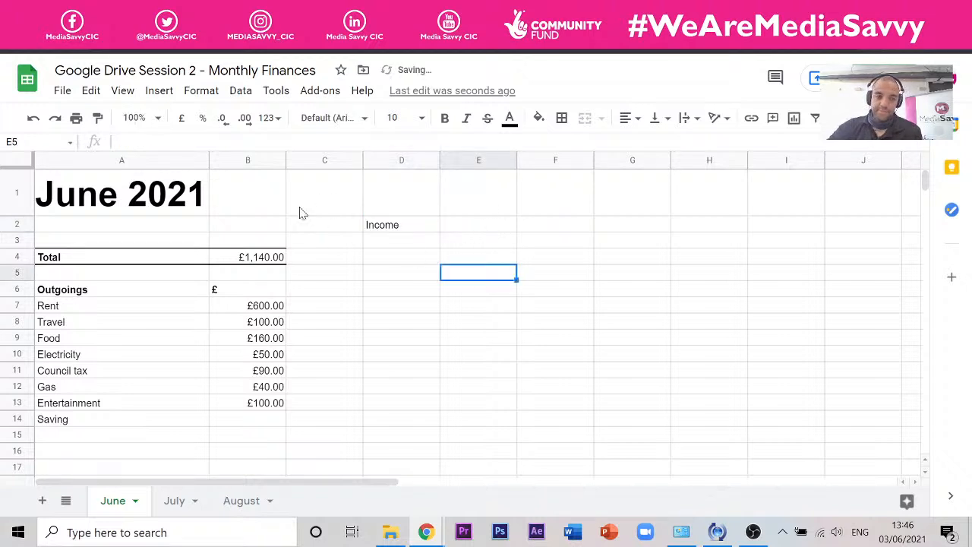
Enter 1200 as the income amount in cell E2, next to the Income label.
{"action": "left_click", "coordinate": [389, 224]}
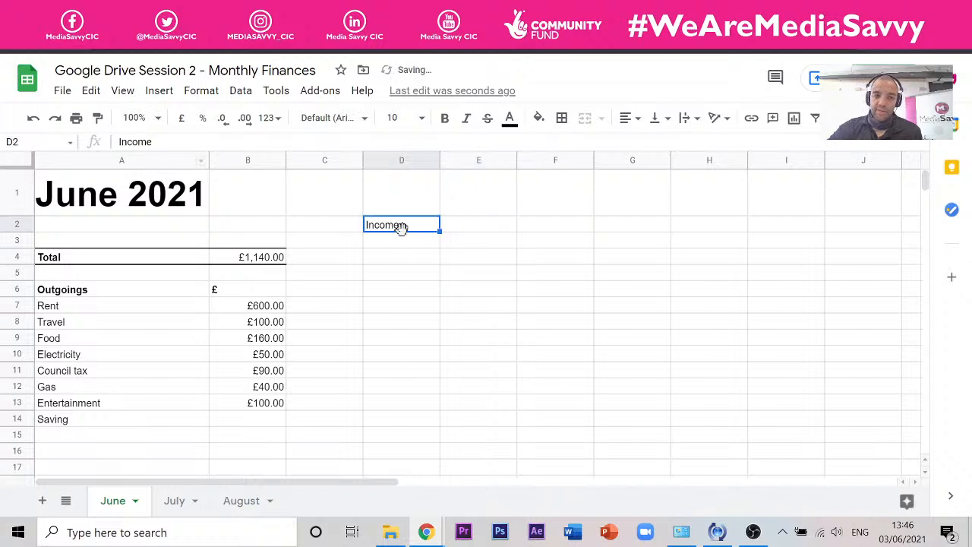
{"action": "left_click", "coordinate": [496, 227]}
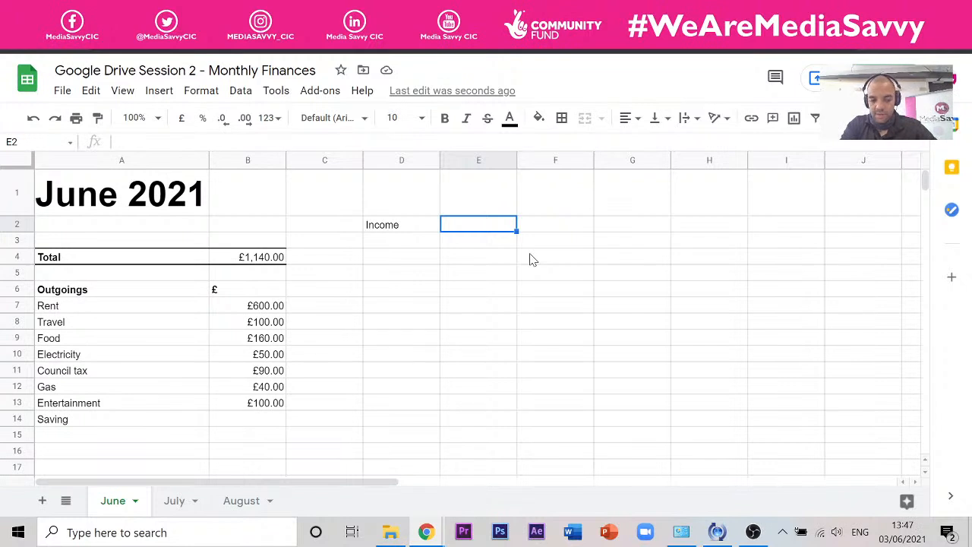
{"action": "type", "text": "1200"}
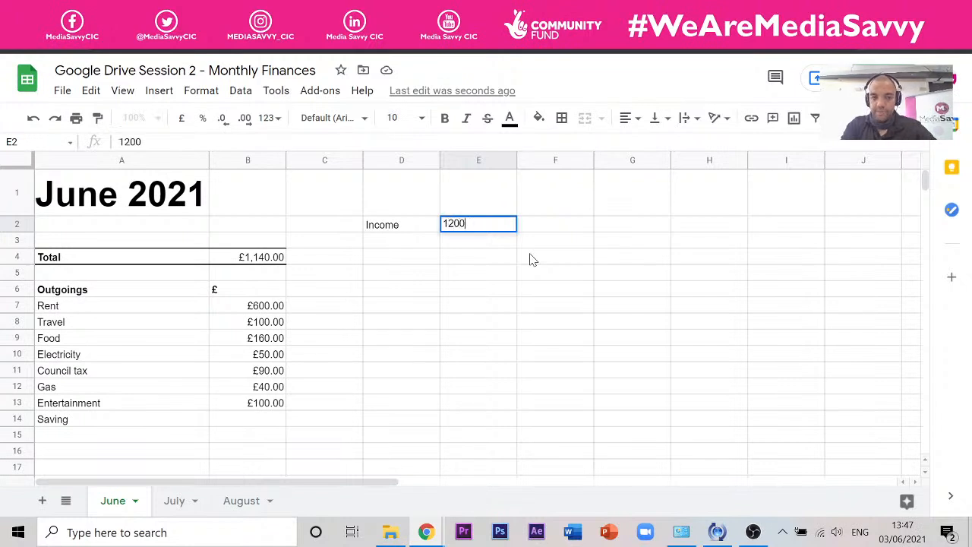
{"action": "left_click", "coordinate": [488, 294]}
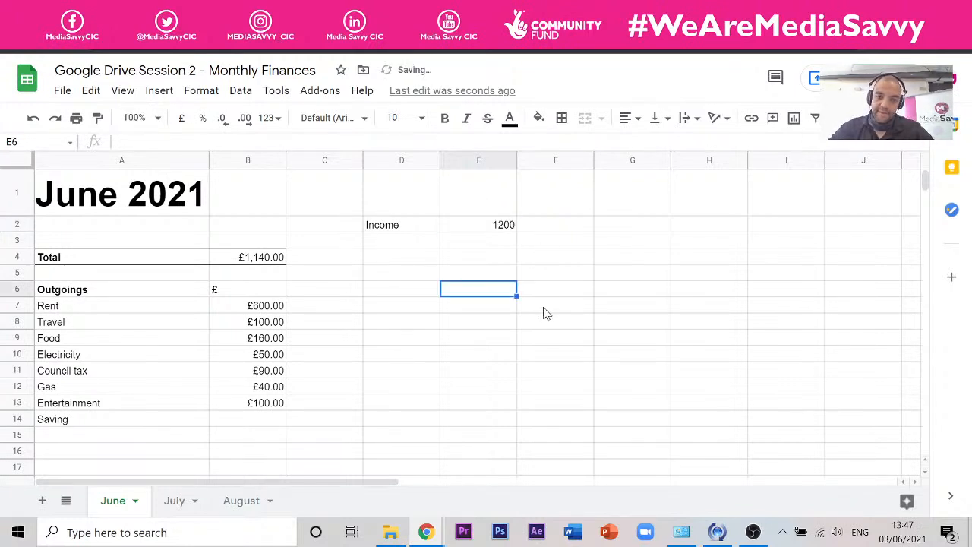
Format the whole of column E as pounds currency.
{"action": "left_click", "coordinate": [503, 228]}
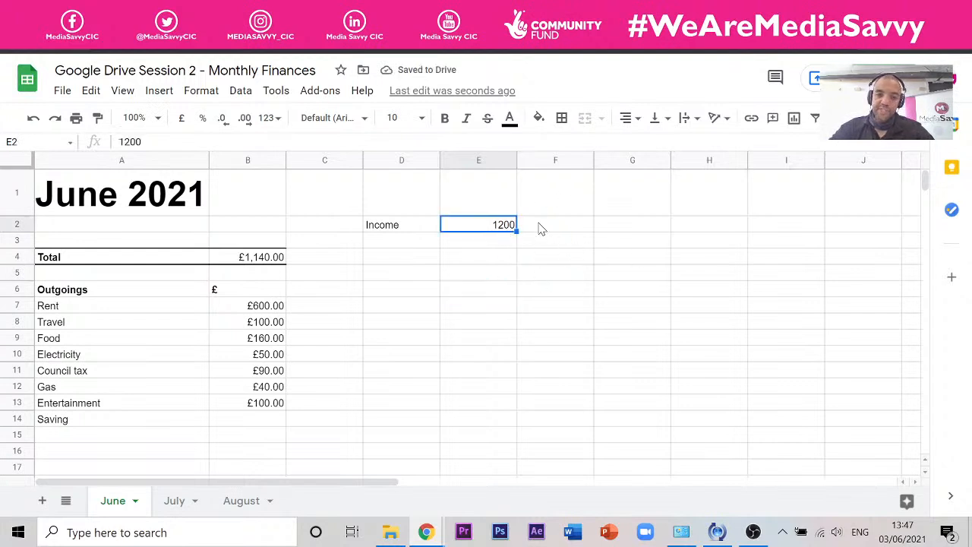
{"action": "left_click", "coordinate": [468, 164]}
{"action": "left_click", "coordinate": [601, 242]}
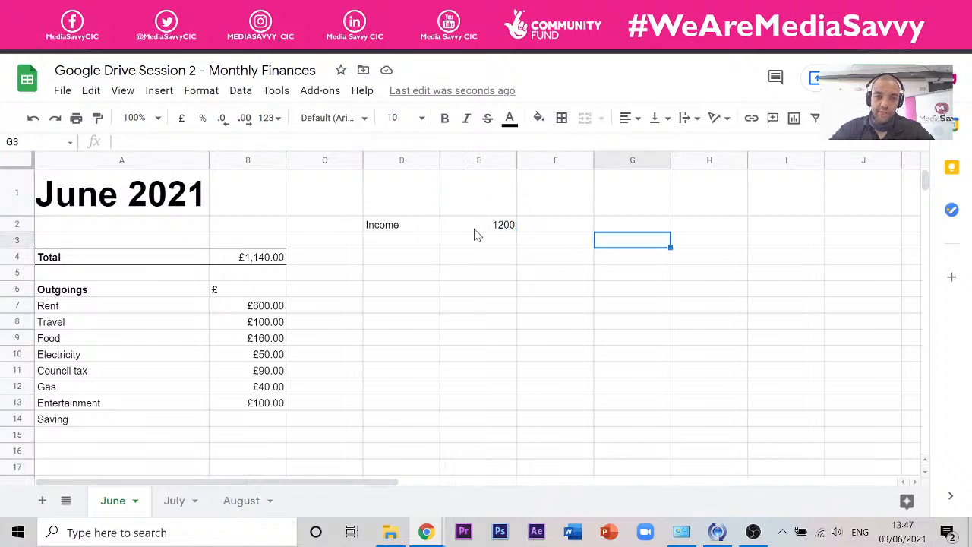
{"action": "left_click", "coordinate": [472, 227]}
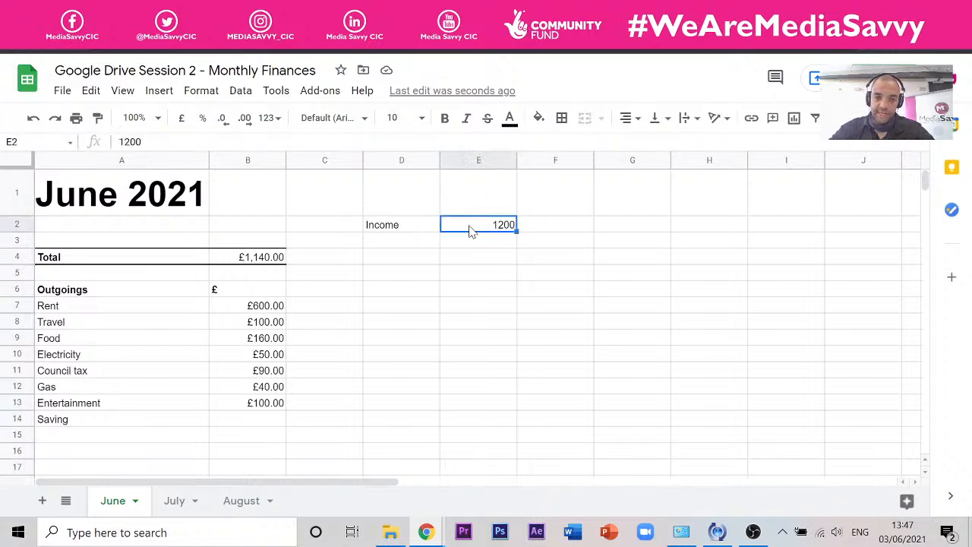
{"action": "left_click", "coordinate": [458, 164]}
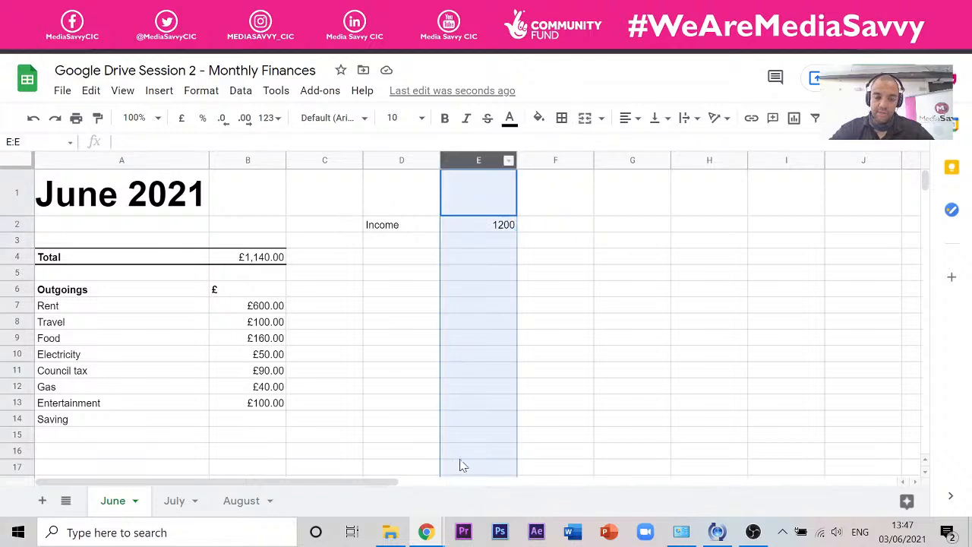
{"action": "left_click", "coordinate": [180, 119]}
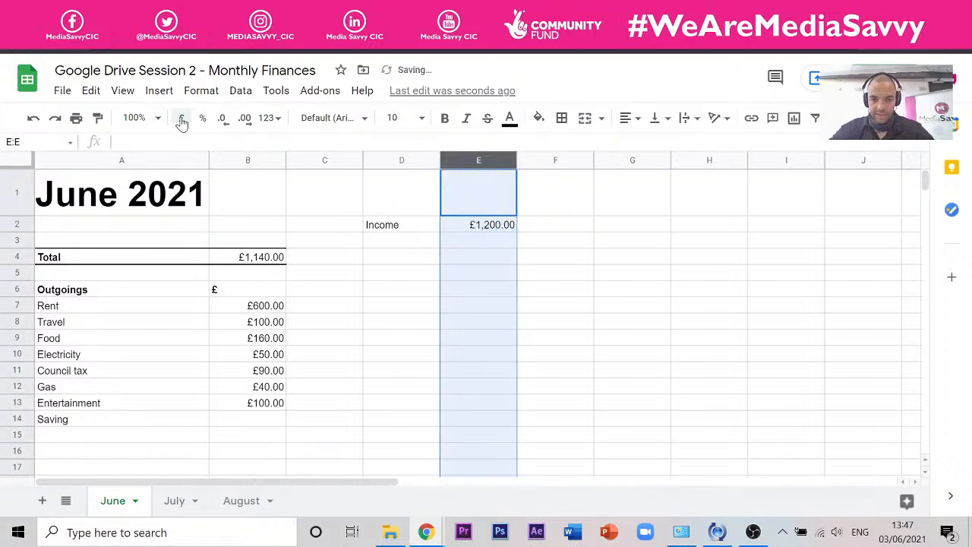
{"action": "left_click", "coordinate": [552, 243]}
Enter the label "What I have Left" in D3 under Income and widen column D slightly to fit it.
{"action": "left_click", "coordinate": [430, 228]}
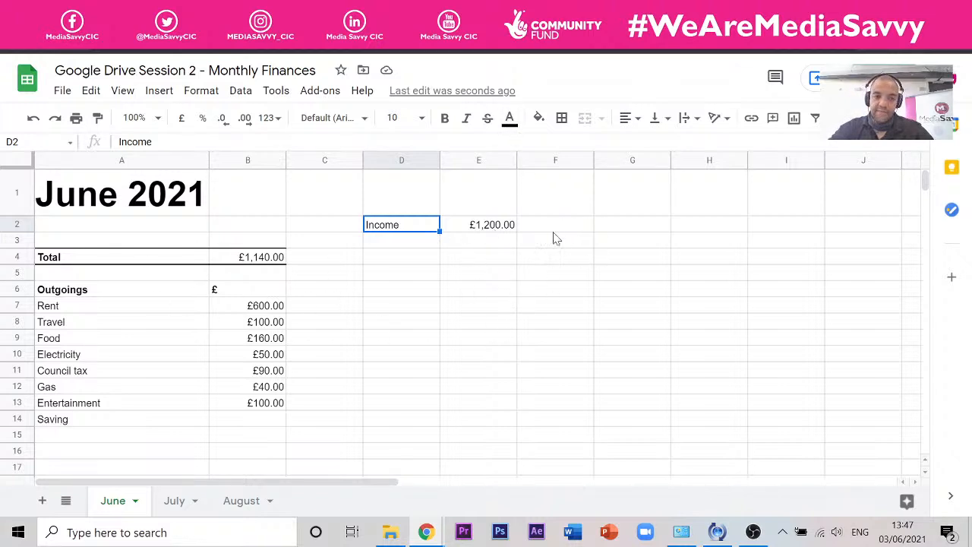
{"action": "left_click", "coordinate": [429, 245]}
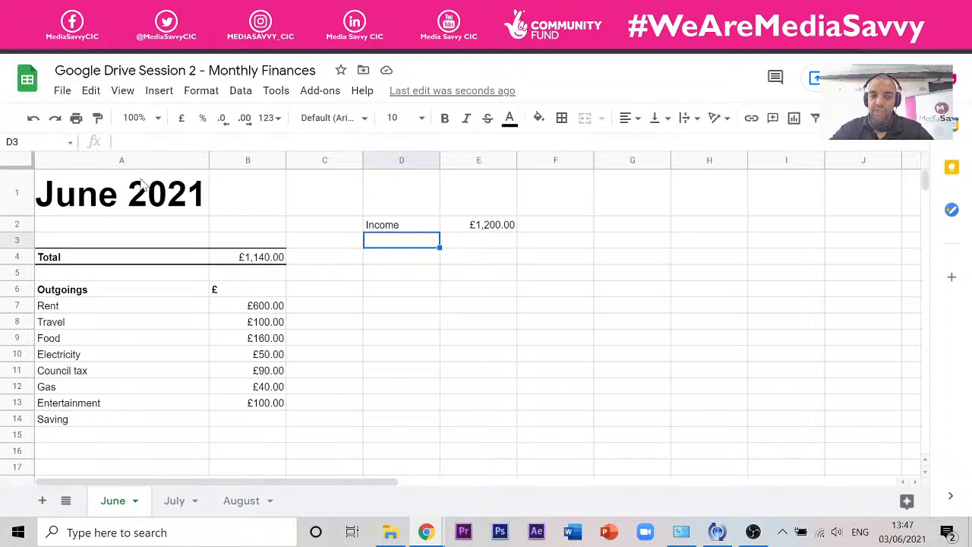
{"action": "left_click", "coordinate": [225, 258]}
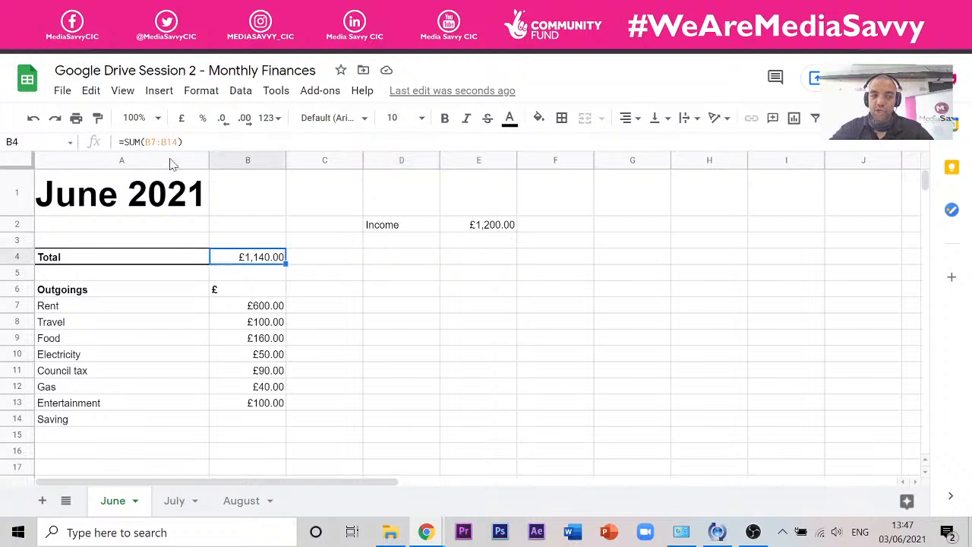
{"action": "left_click", "coordinate": [427, 245]}
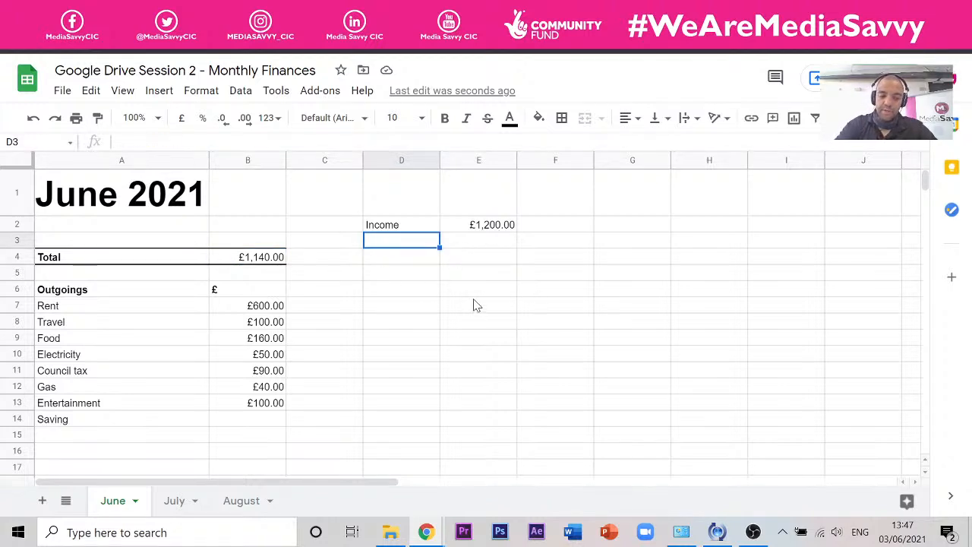
{"action": "type", "text": "What I have Left"}
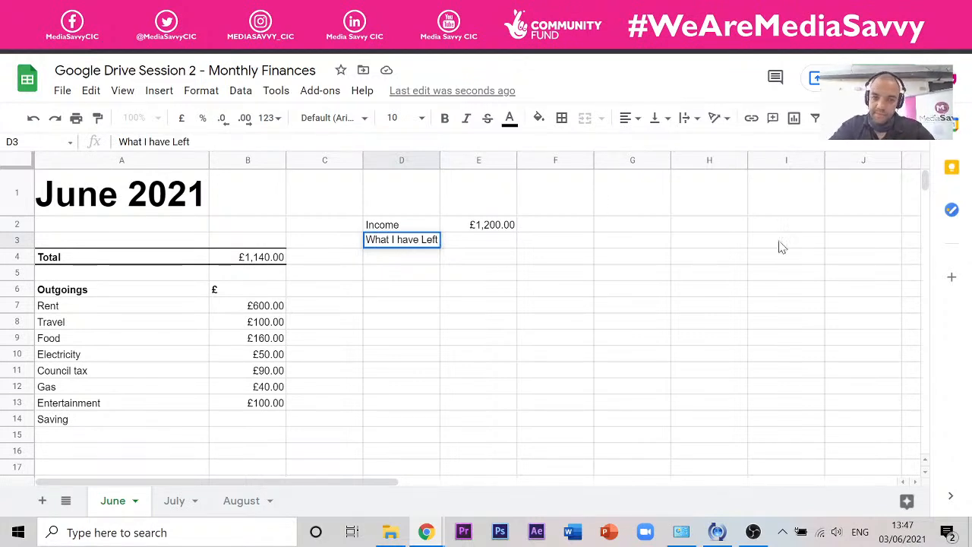
{"action": "left_click", "coordinate": [706, 321]}
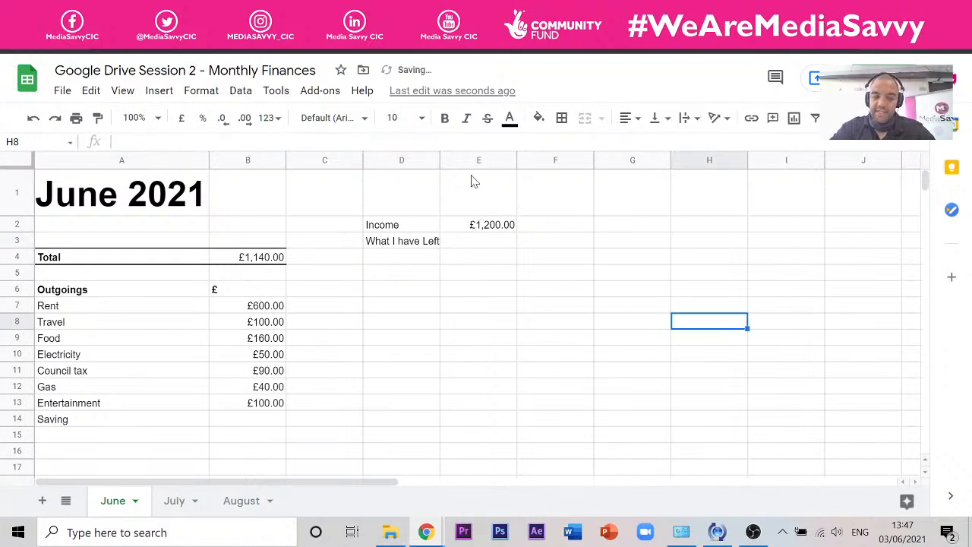
{"action": "left_click_drag", "start_coordinate": [448, 167], "coordinate": [456, 167]}
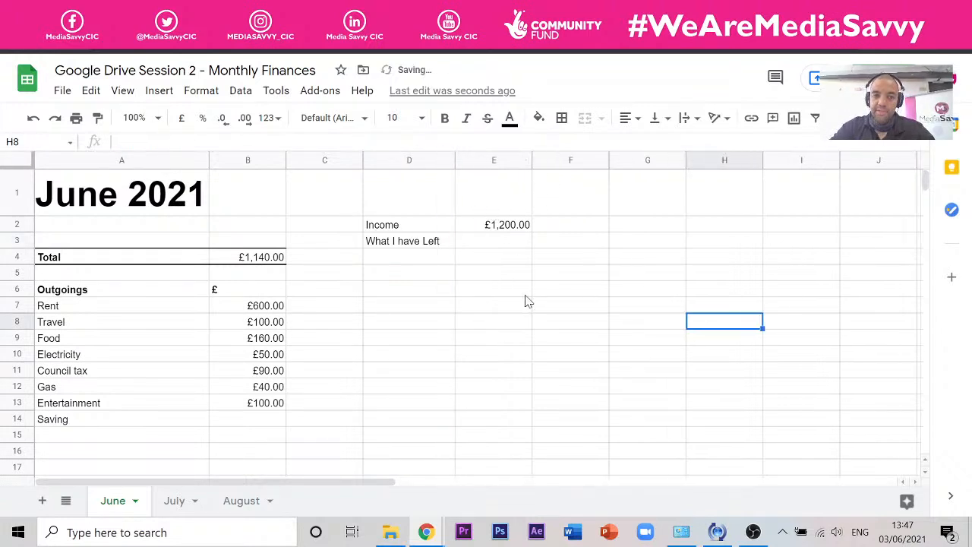
Enter the formula =E2-B4 in cell E3 to subtract the outgoings total from the income.
{"action": "left_click", "coordinate": [513, 242]}
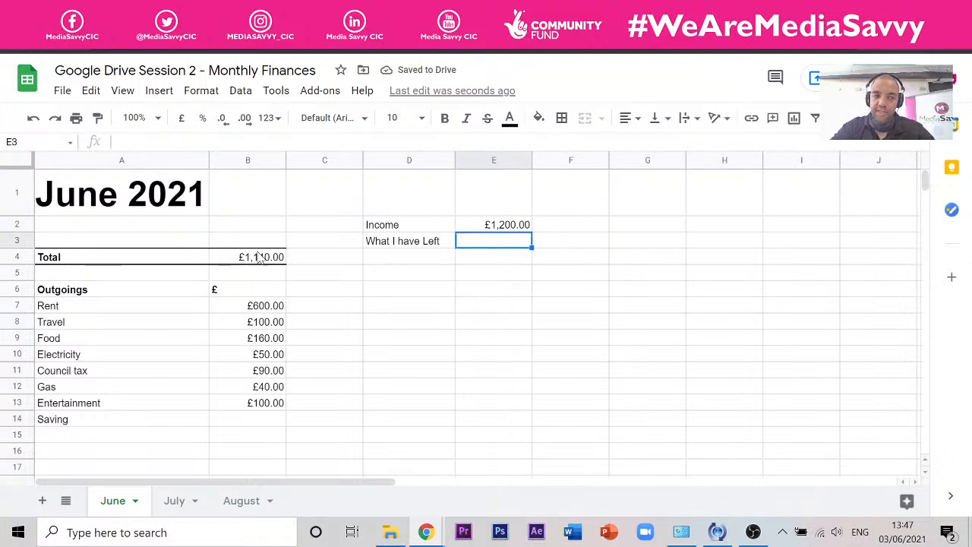
{"action": "left_click", "coordinate": [513, 225]}
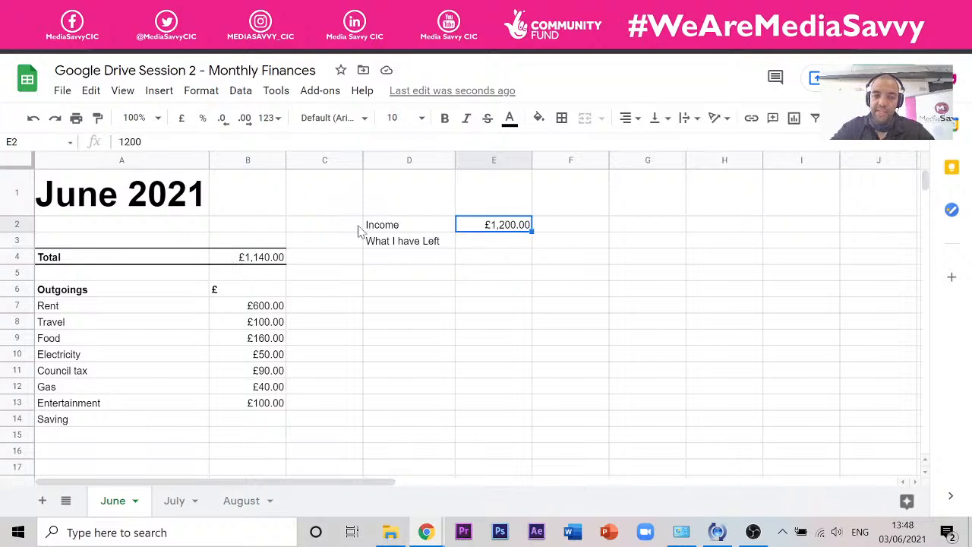
{"action": "left_click", "coordinate": [278, 261]}
{"action": "left_click", "coordinate": [490, 228]}
{"action": "left_click", "coordinate": [500, 245]}
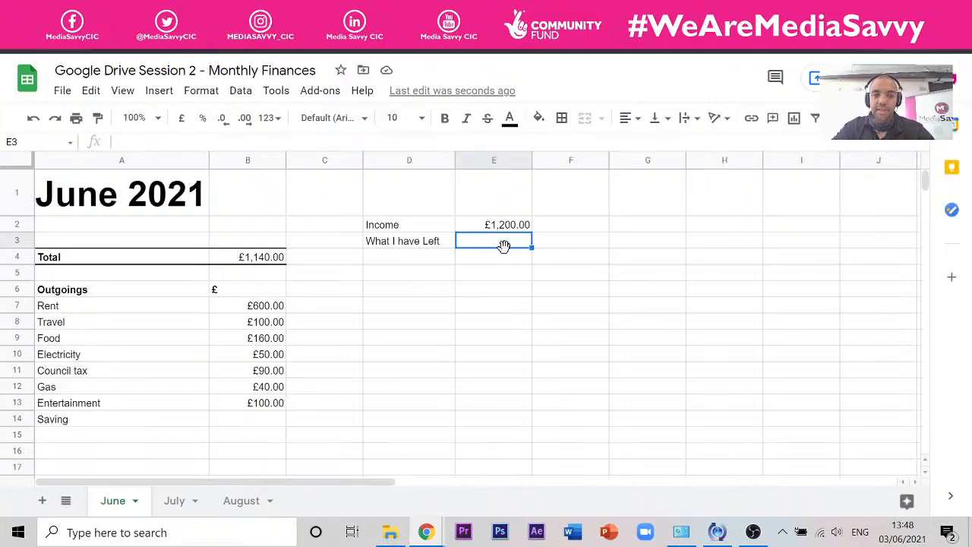
{"action": "type", "text": "="}
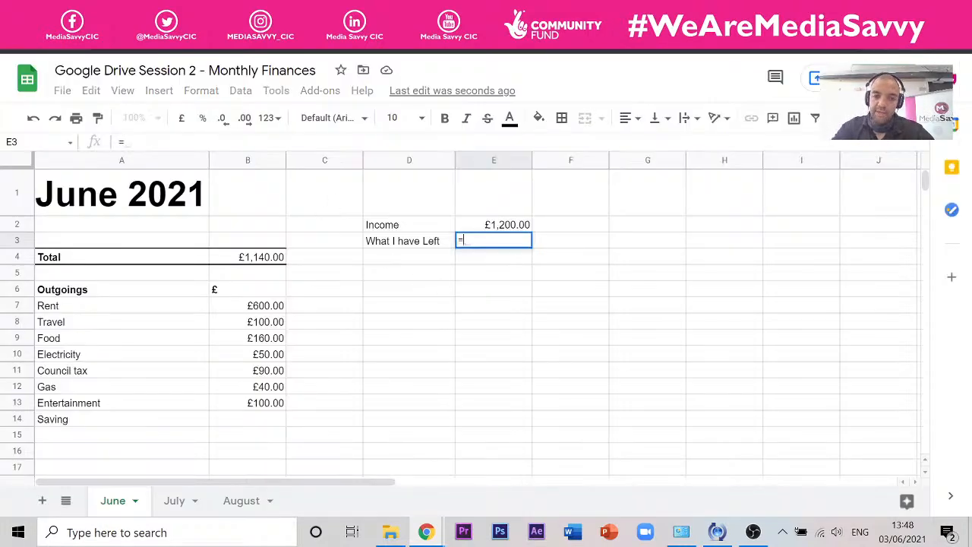
{"action": "left_click", "coordinate": [510, 228]}
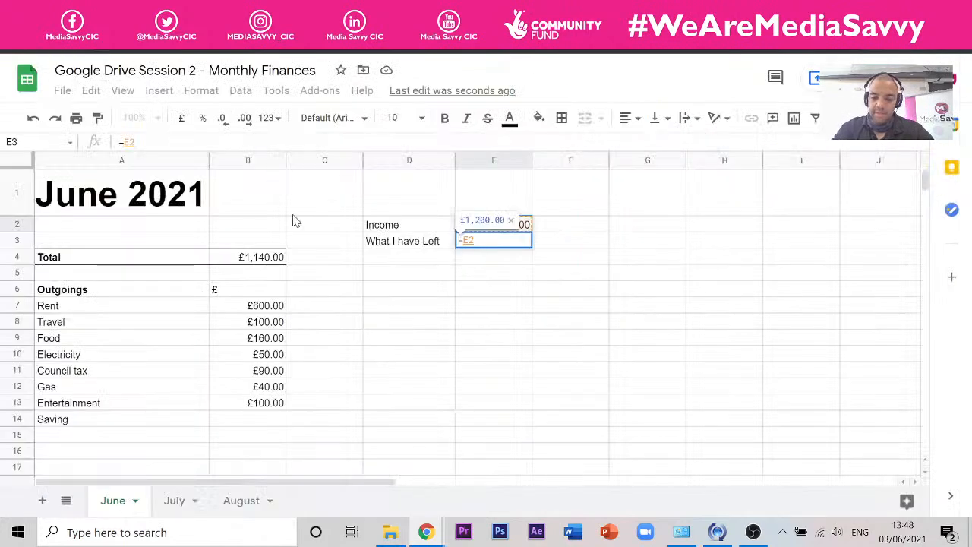
{"action": "type", "text": "-"}
{"action": "left_click", "coordinate": [262, 258]}
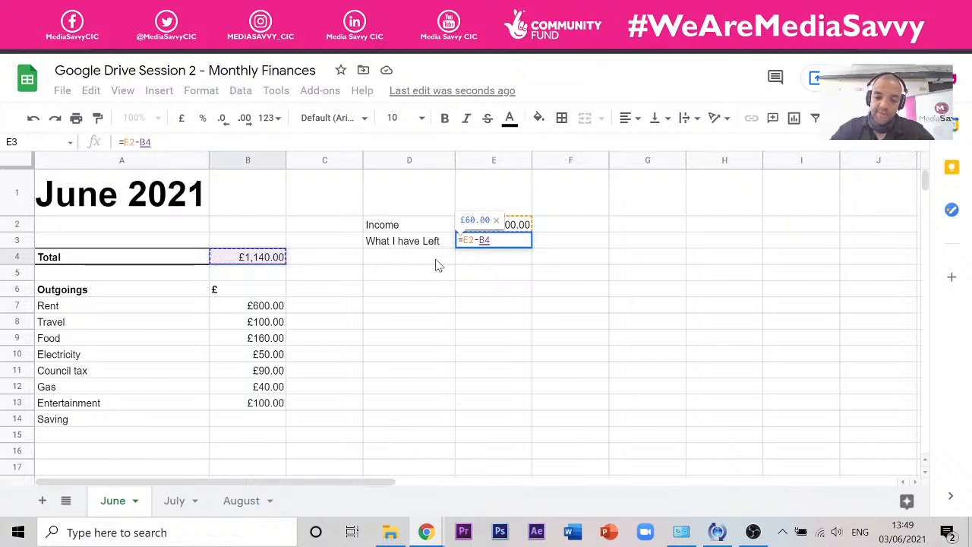
{"action": "key", "text": "Return"}
{"action": "key", "text": "Up"}
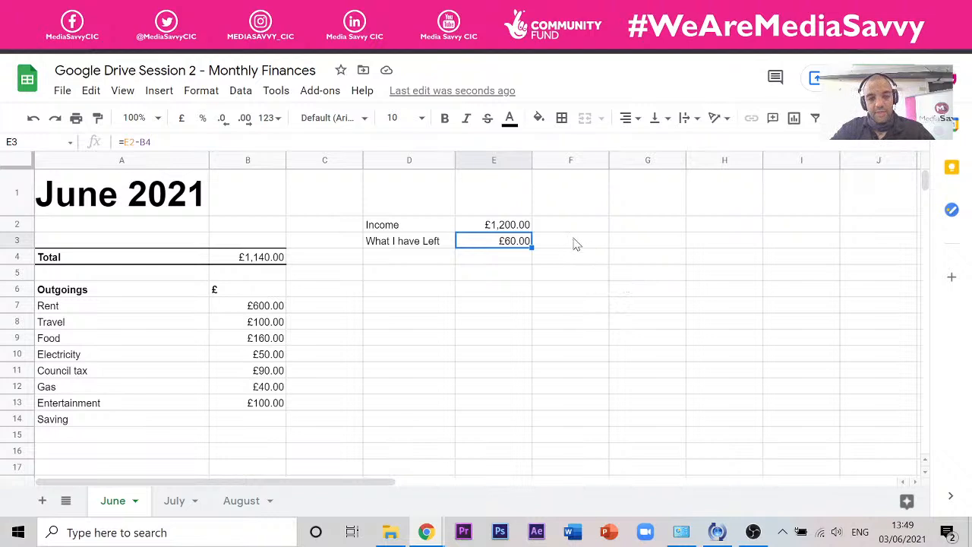
Set the income in cell E2 to 1500 to test the What I have Left formula.
{"action": "left_click", "coordinate": [495, 224]}
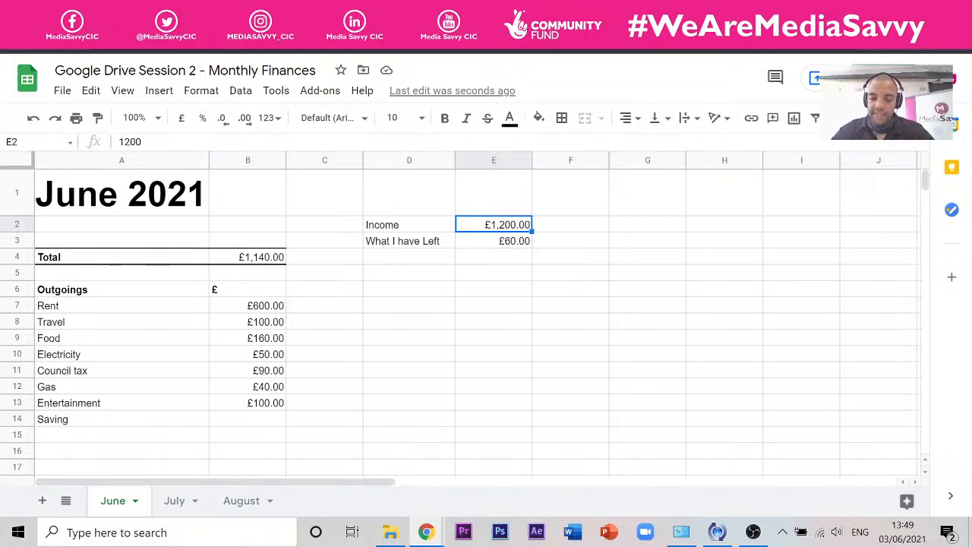
{"action": "type", "text": "1500"}
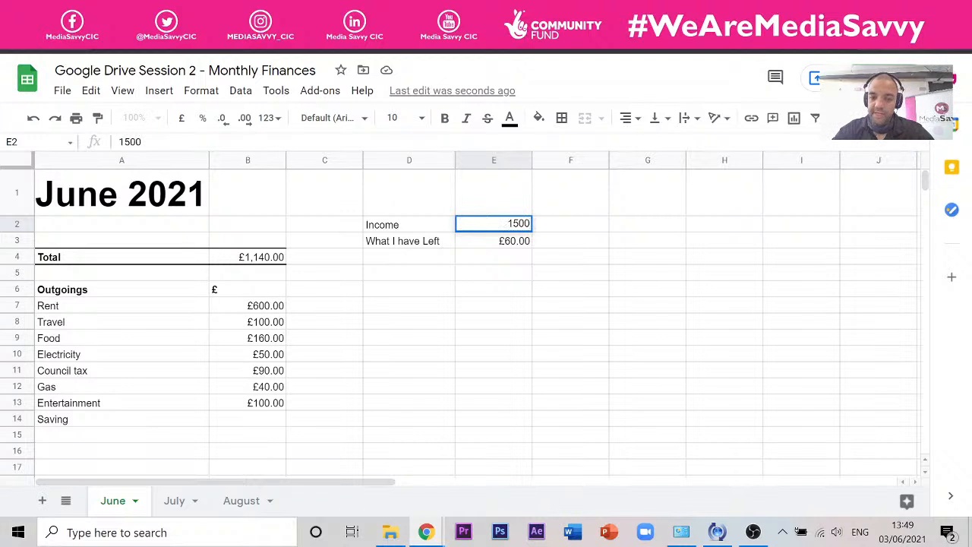
{"action": "key", "text": "Return"}
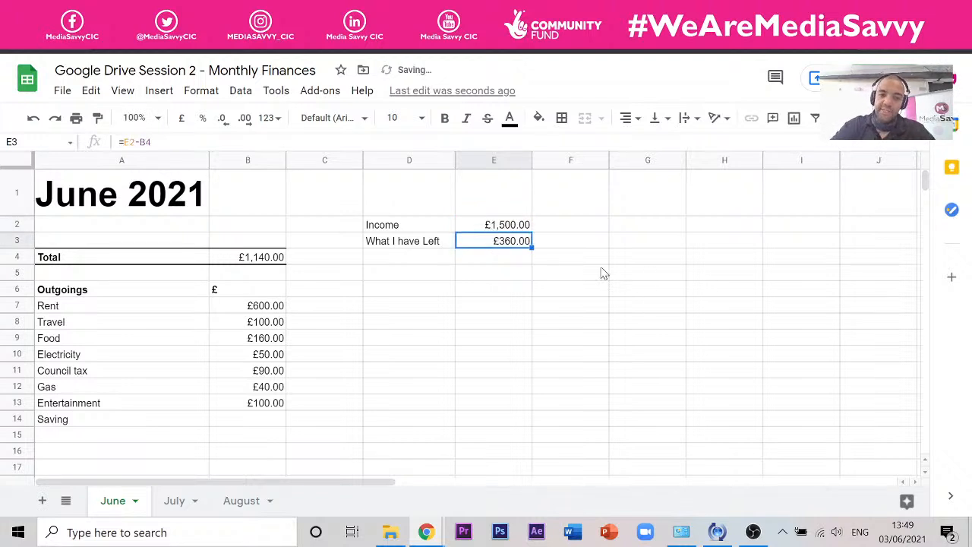
{"action": "left_click", "coordinate": [520, 226]}
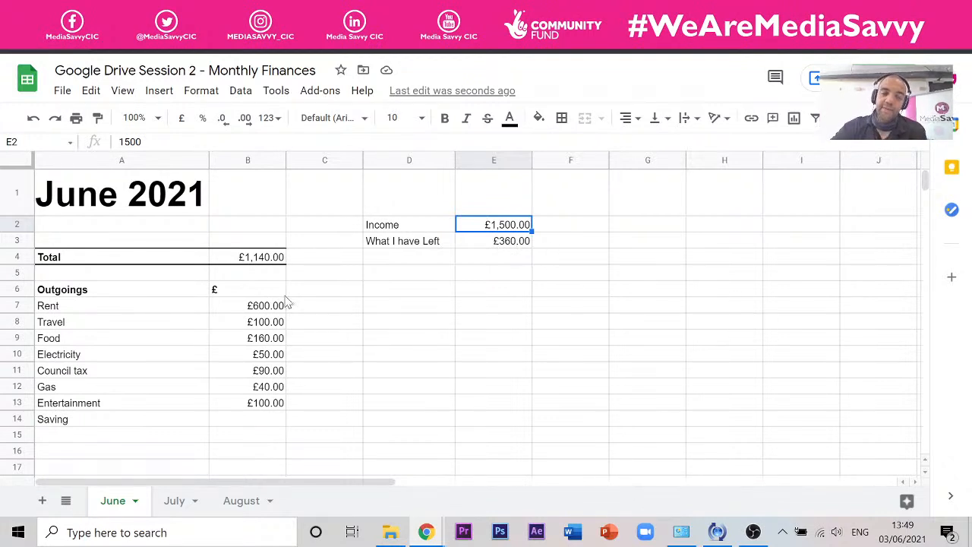
{"action": "left_click", "coordinate": [671, 275]}
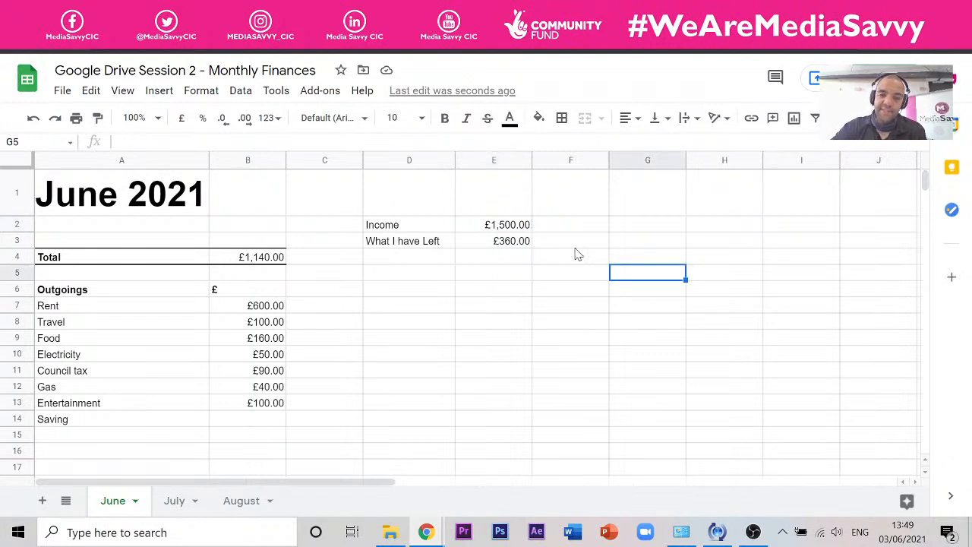
Set the income in cell E2 to 1200.
{"action": "left_click", "coordinate": [511, 228]}
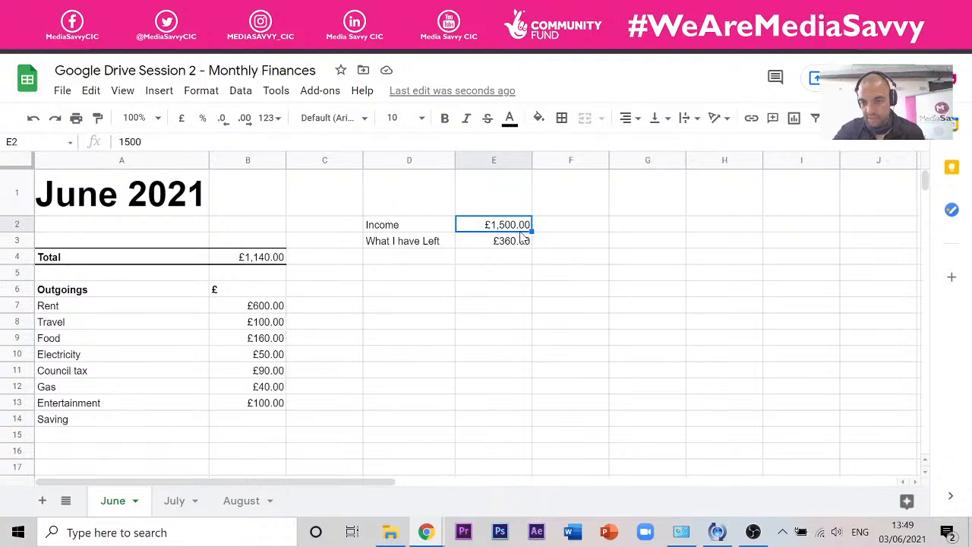
{"action": "type", "text": "1200"}
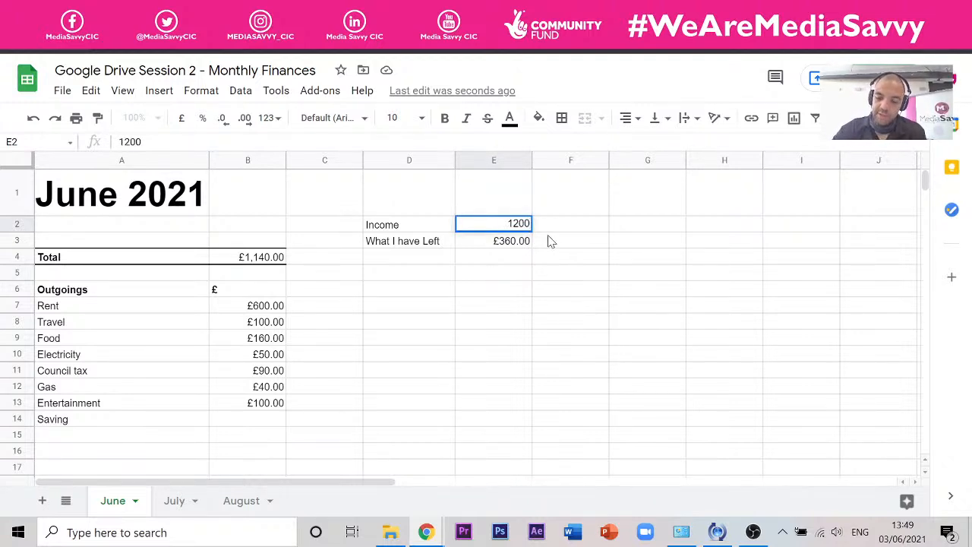
{"action": "key", "text": "Return"}
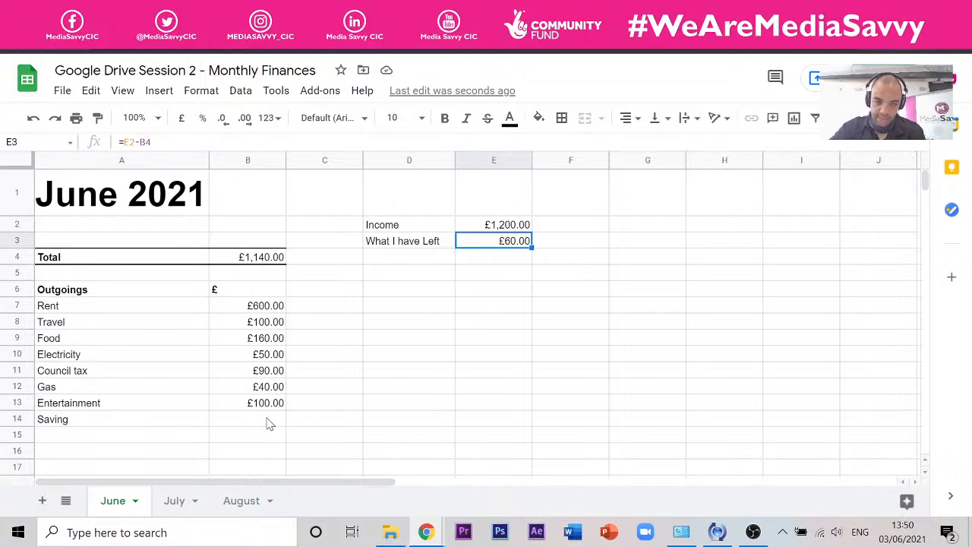
{"action": "scroll", "coordinate": [509, 233], "scroll_direction": "down", "scroll_amount": 1}
{"action": "scroll", "coordinate": [498, 235], "scroll_direction": "up", "scroll_amount": 1}
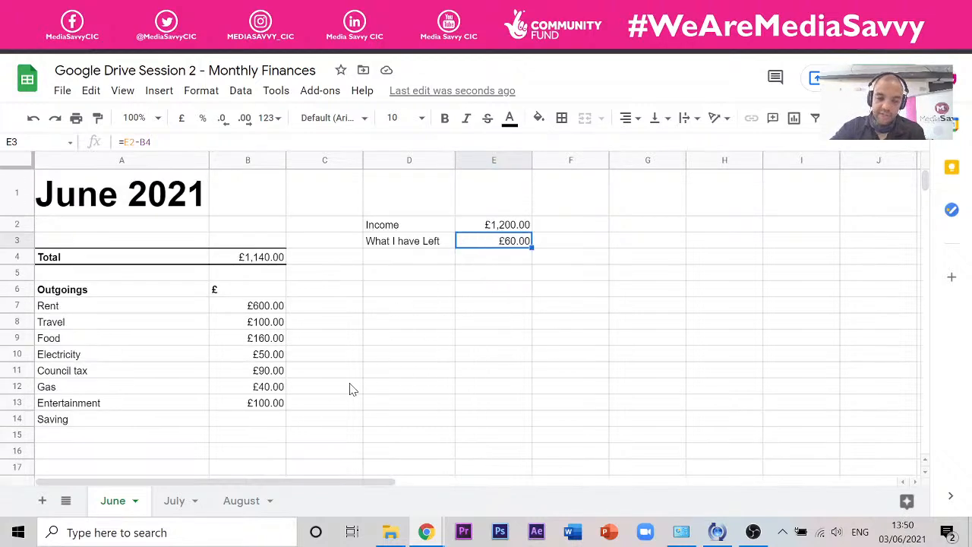
Try entering the formula =E3 in Saving cell B14 to use the What I have Left amount as savings.
{"action": "left_click", "coordinate": [264, 422]}
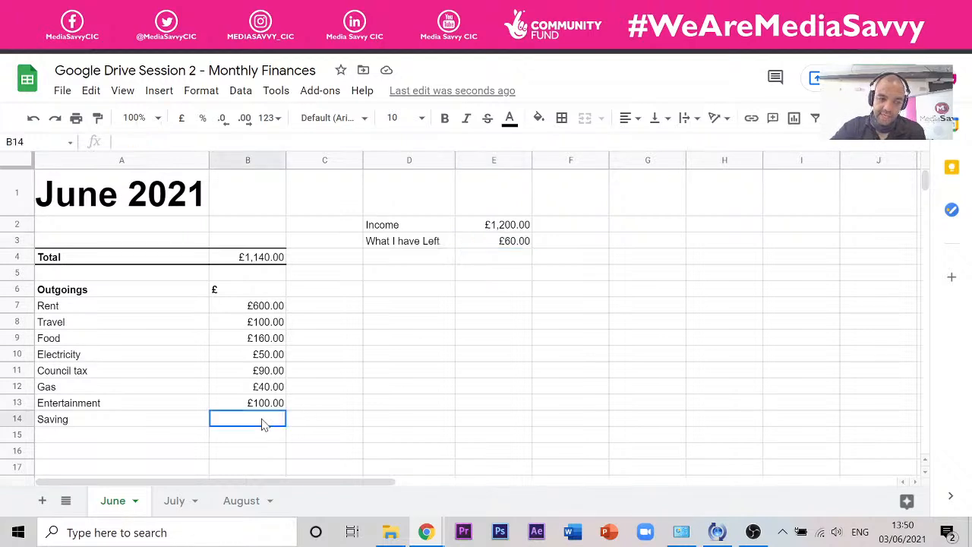
{"action": "type", "text": "="}
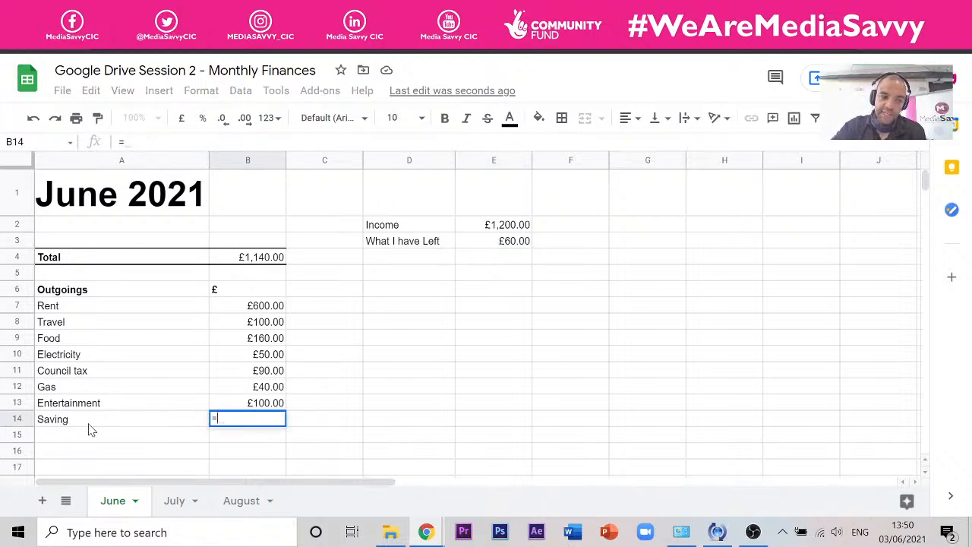
{"action": "left_click", "coordinate": [516, 243]}
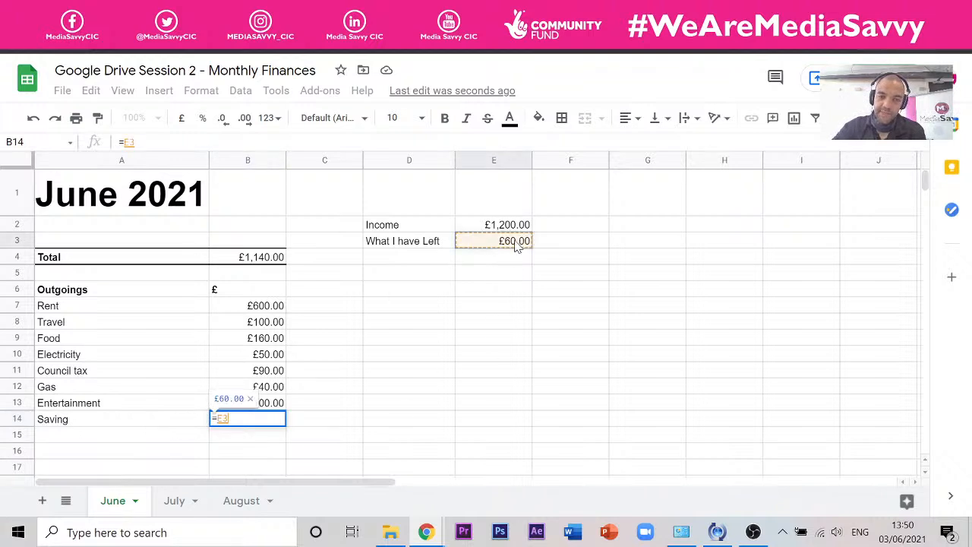
{"action": "key", "text": "Return"}
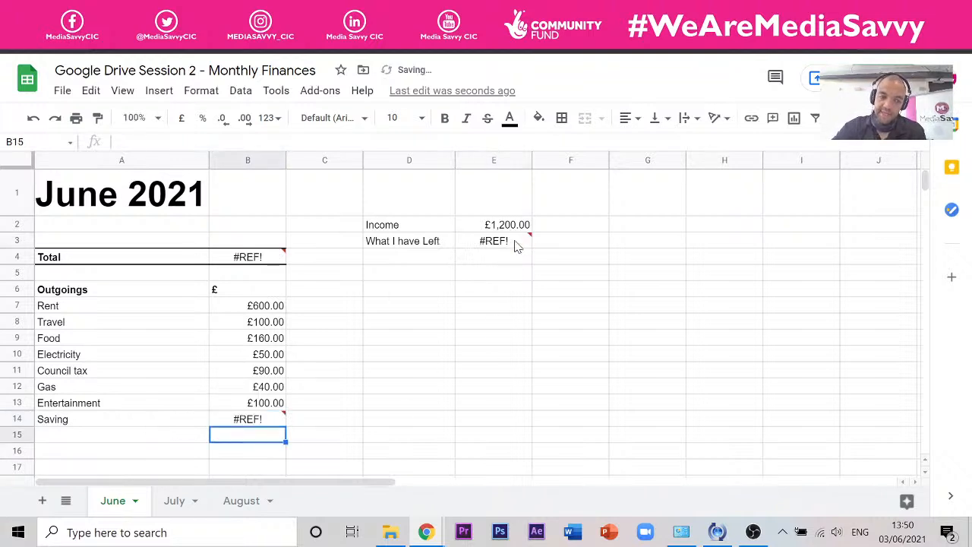
{"action": "scroll", "coordinate": [358, 278], "scroll_direction": "down", "scroll_amount": 1}
{"action": "scroll", "coordinate": [358, 278], "scroll_direction": "up", "scroll_amount": 1}
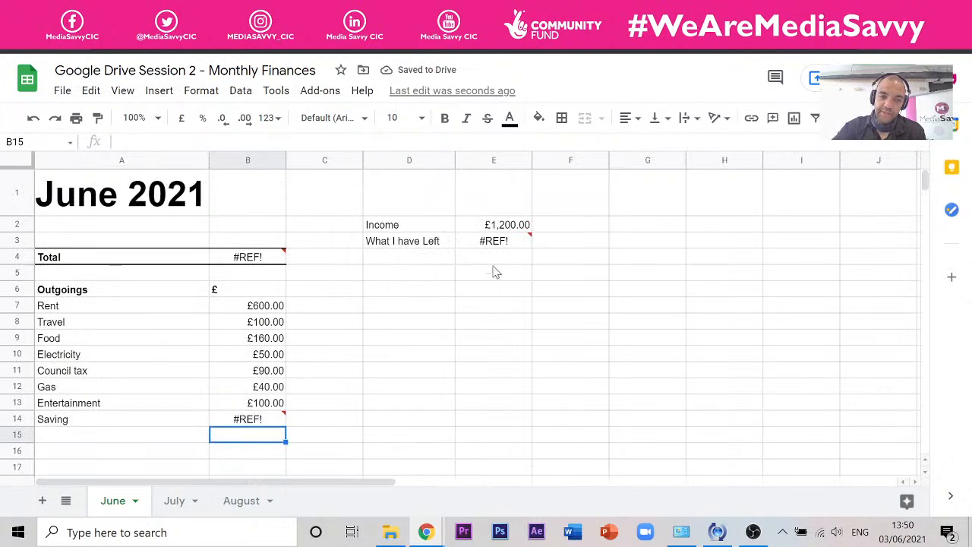
Read the error note on cell E3 and undo the Saving formula entry in B14.
{"action": "left_click", "coordinate": [506, 245]}
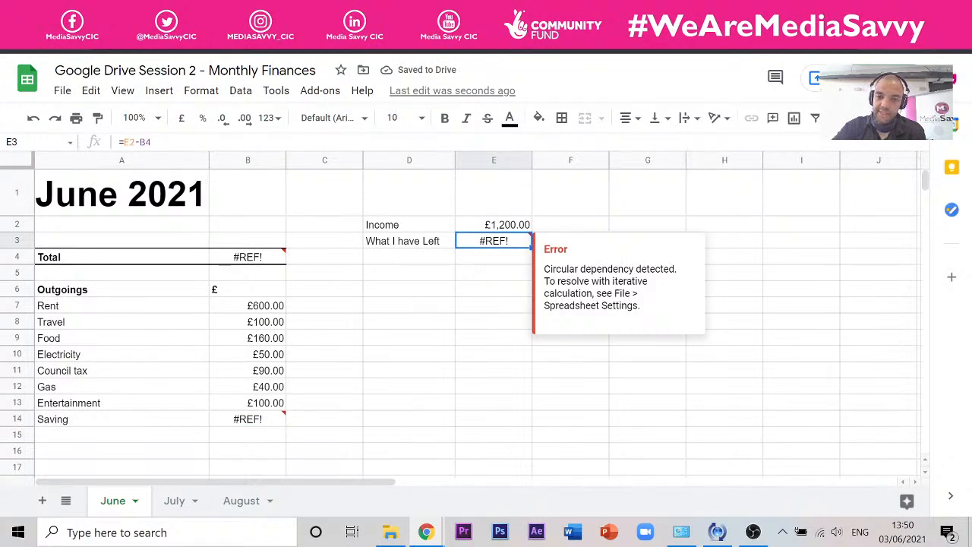
{"action": "left_click", "coordinate": [439, 343]}
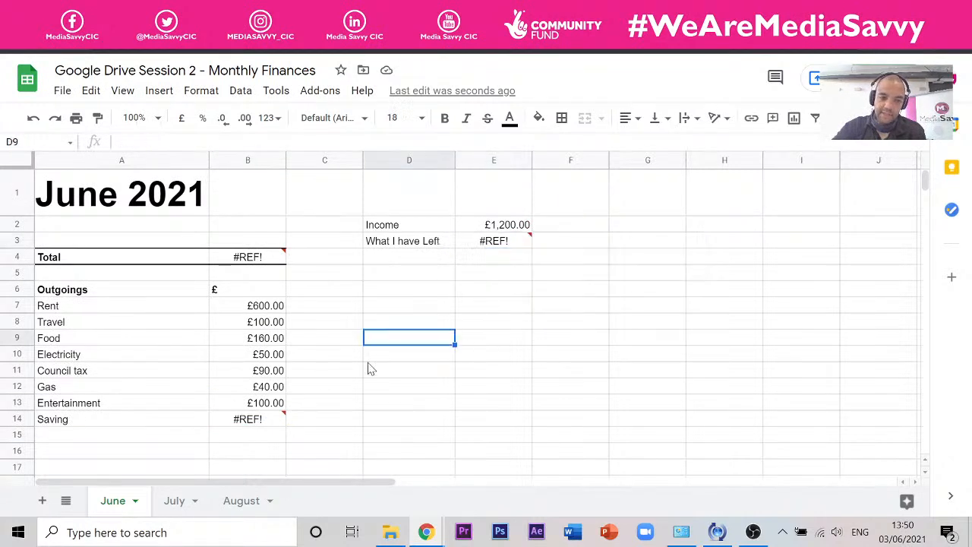
{"action": "left_click", "coordinate": [530, 242]}
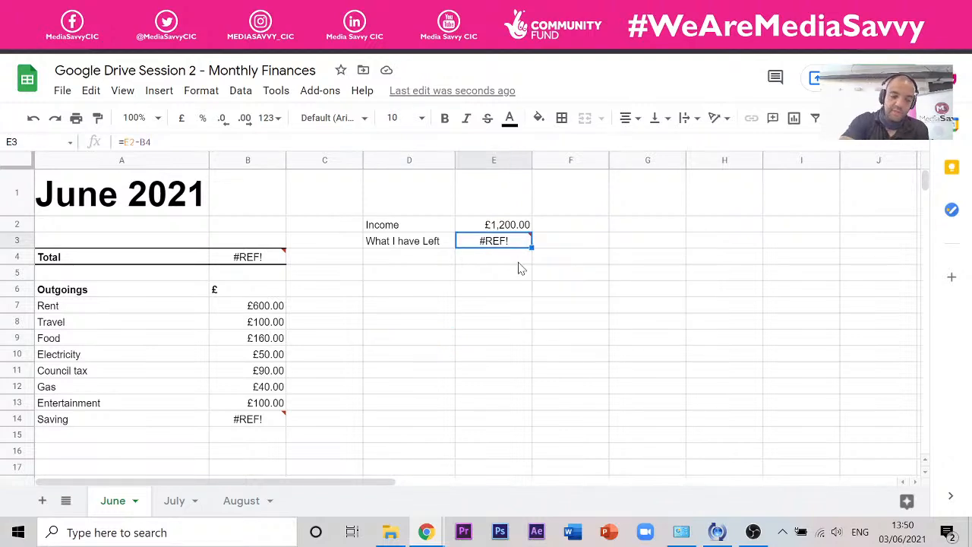
{"action": "key", "text": "ctrl+z"}
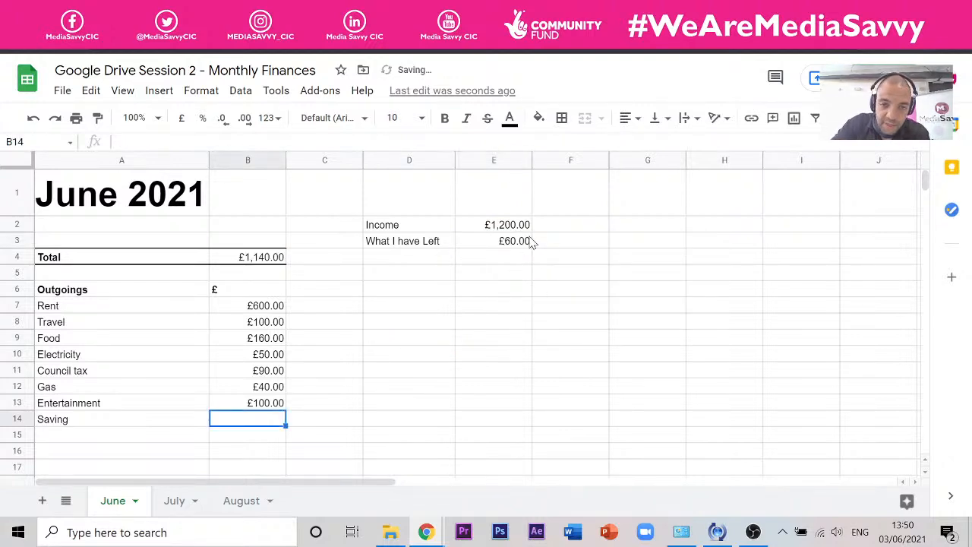
Enter the formula =E3 in the Saving amount cell B14 again and widen column B slightly.
{"action": "left_click", "coordinate": [528, 241]}
{"action": "left_click", "coordinate": [254, 426]}
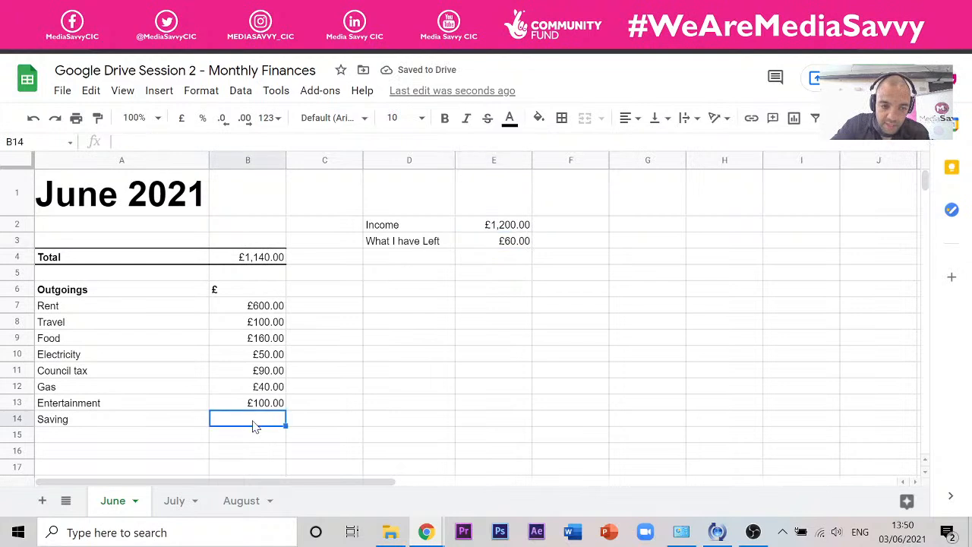
{"action": "type", "text": "="}
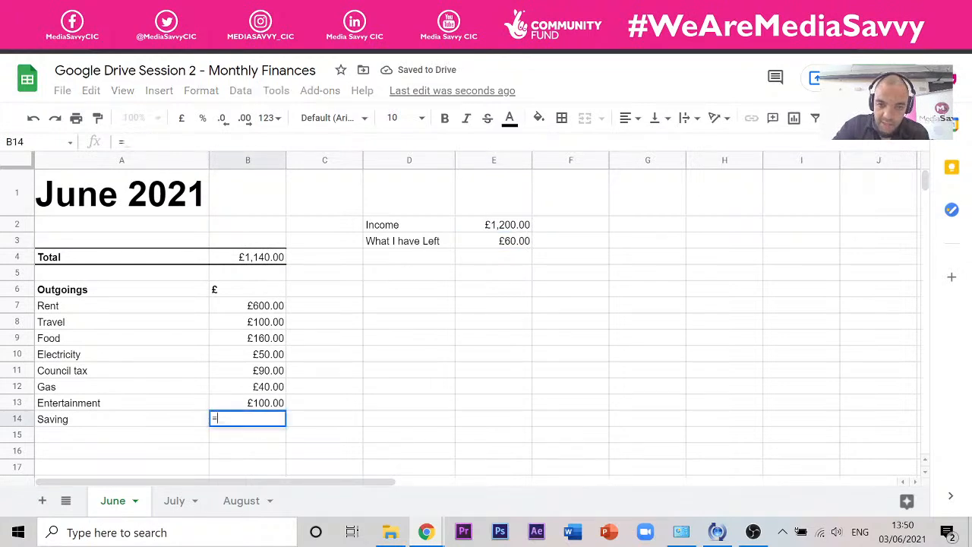
{"action": "left_click", "coordinate": [521, 244]}
{"action": "key", "text": "Return"}
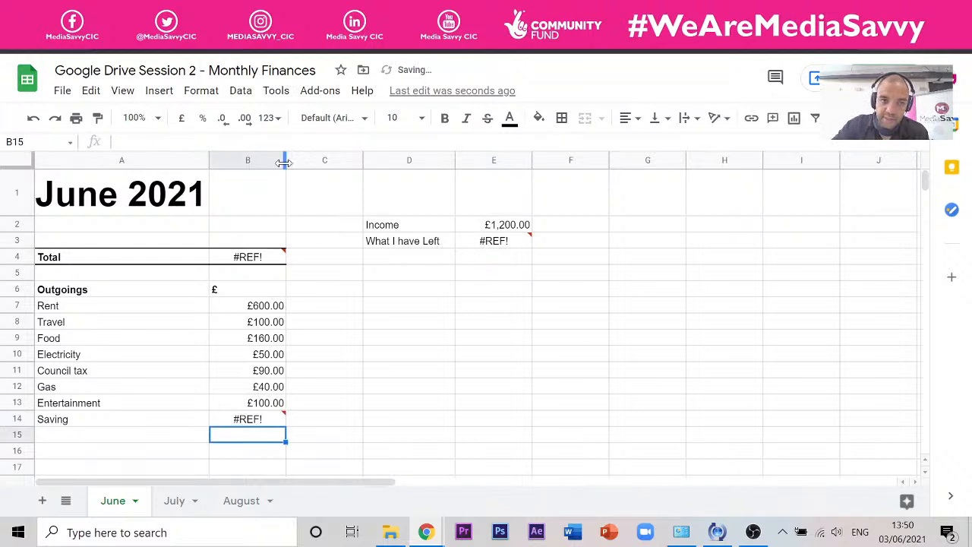
{"action": "left_click_drag", "start_coordinate": [285, 162], "coordinate": [314, 162]}
Read the error notes on the What I have Left cell E3 and the Saving cell B14.
{"action": "left_click", "coordinate": [526, 246]}
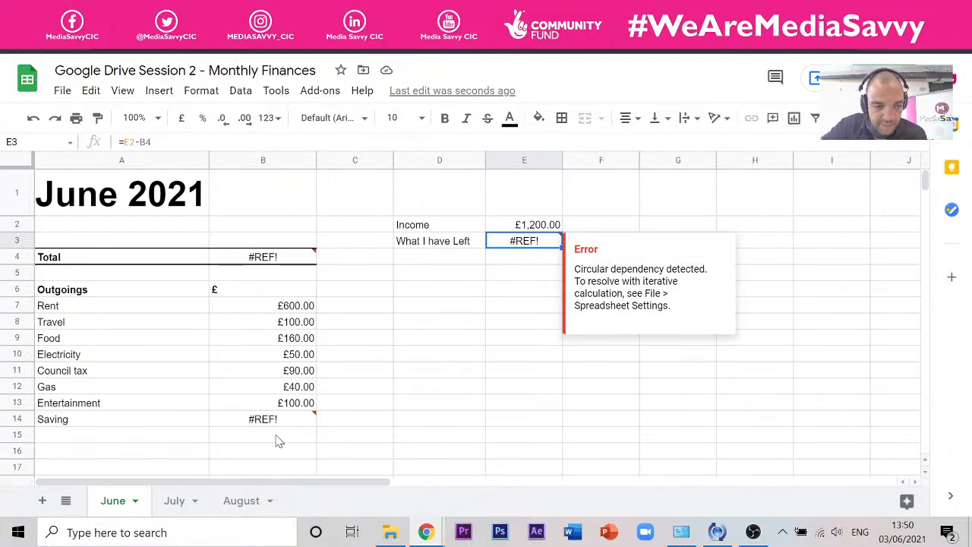
{"action": "mouse_move", "coordinate": [271, 432]}
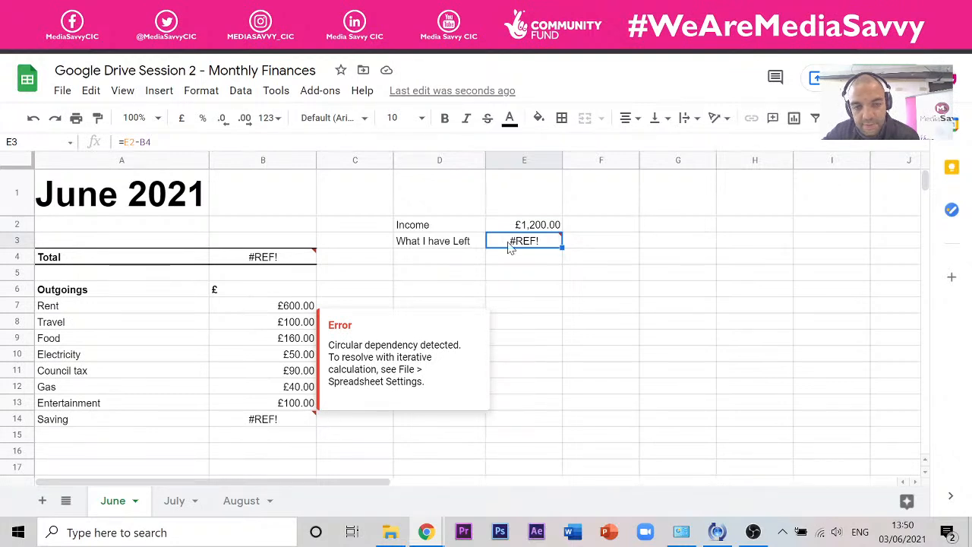
{"action": "mouse_move", "coordinate": [547, 244]}
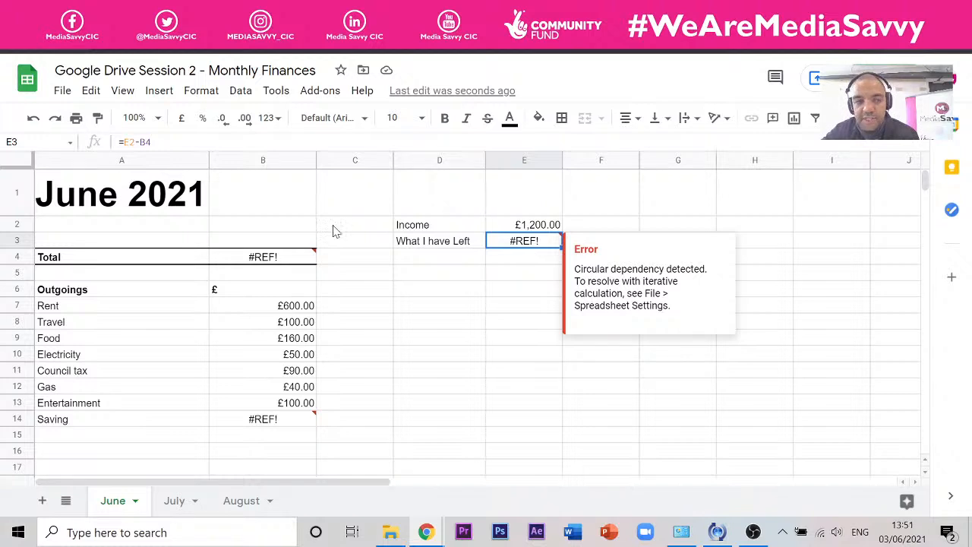
Review the iterative calculation option and its description in the spreadsheet's calculation settings, and close them without saving.
{"action": "left_click", "coordinate": [62, 91]}
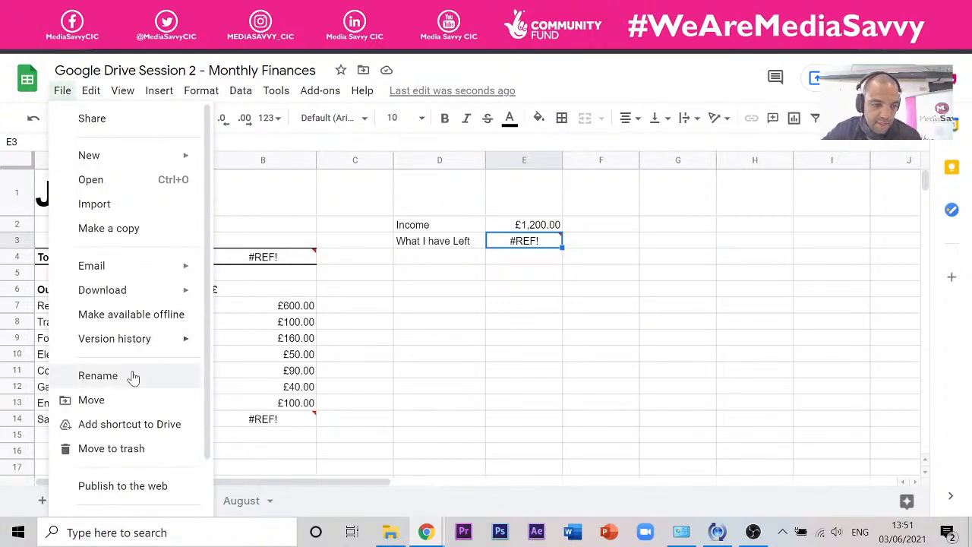
{"action": "scroll", "coordinate": [135, 406], "scroll_direction": "down", "scroll_amount": 2}
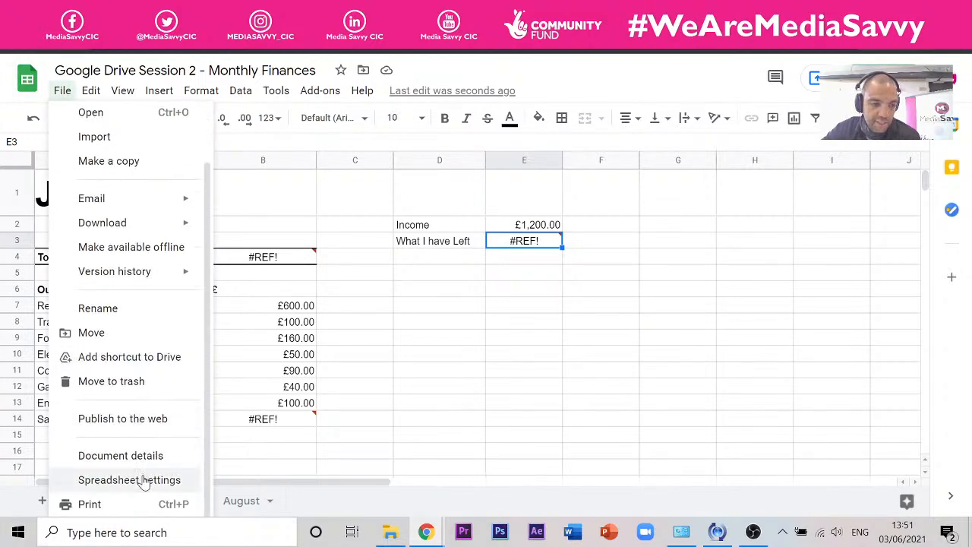
{"action": "left_click", "coordinate": [145, 480]}
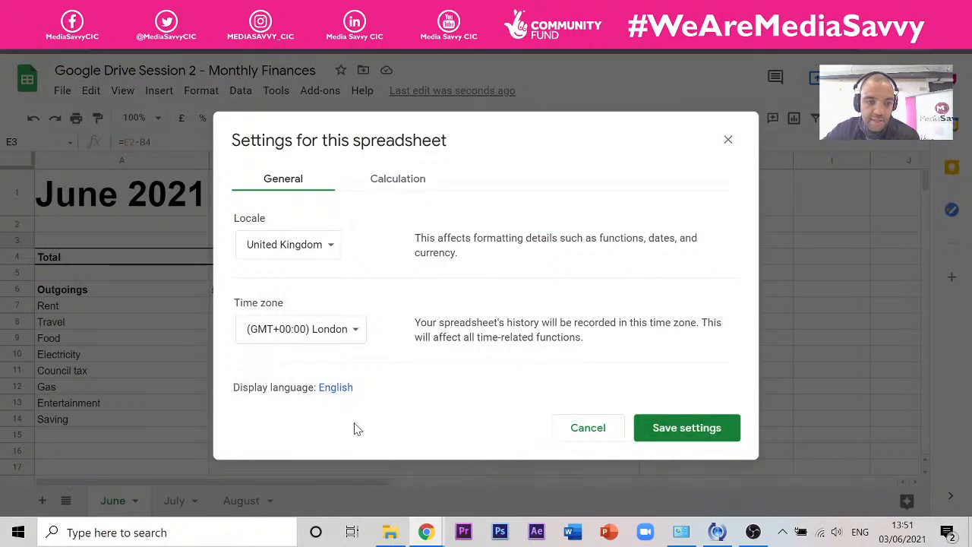
{"action": "left_click", "coordinate": [399, 181]}
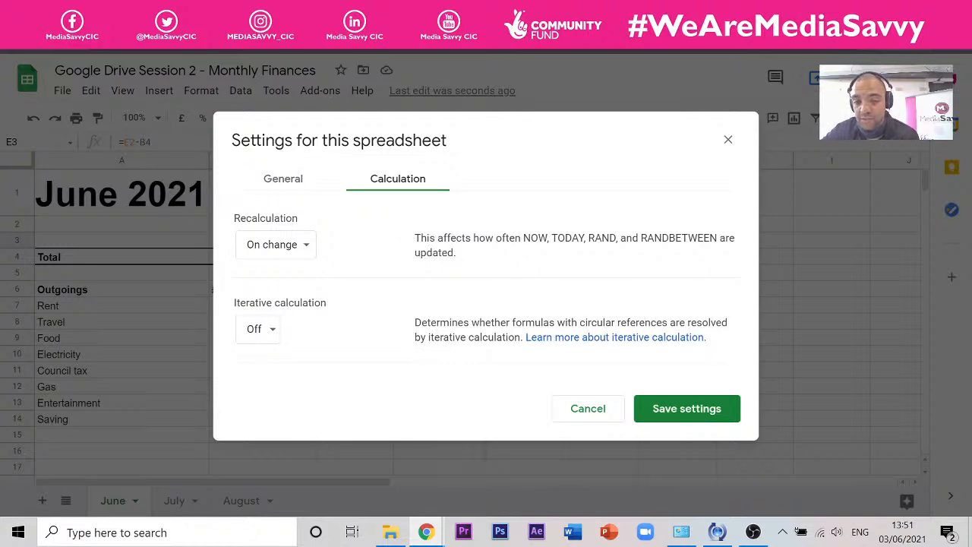
{"action": "left_click_drag", "start_coordinate": [596, 322], "coordinate": [668, 321]}
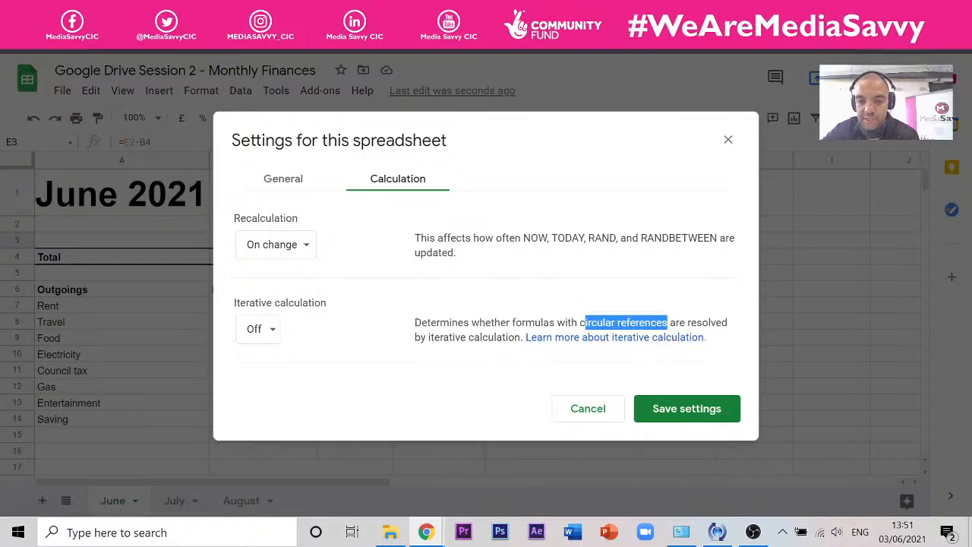
{"action": "left_click_drag", "start_coordinate": [454, 337], "coordinate": [502, 337]}
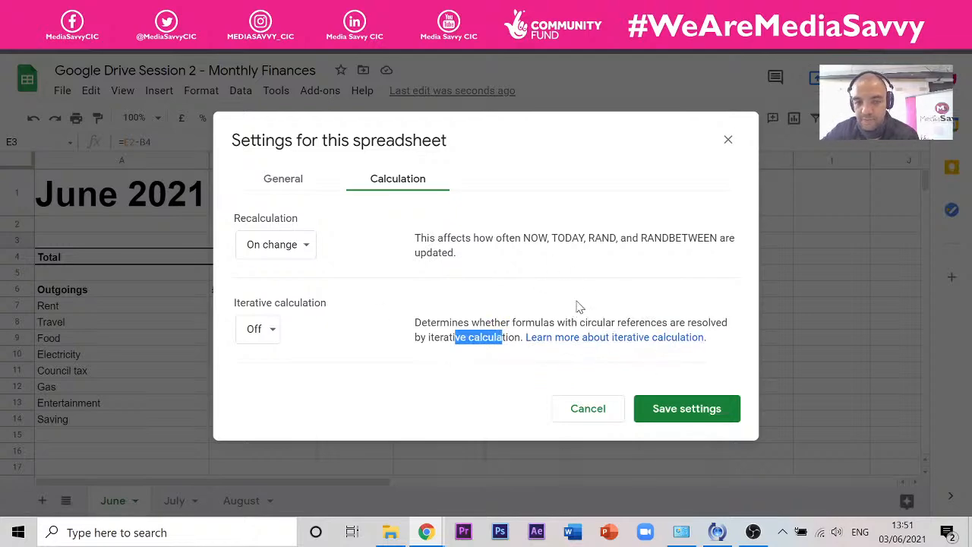
{"action": "left_click", "coordinate": [727, 142]}
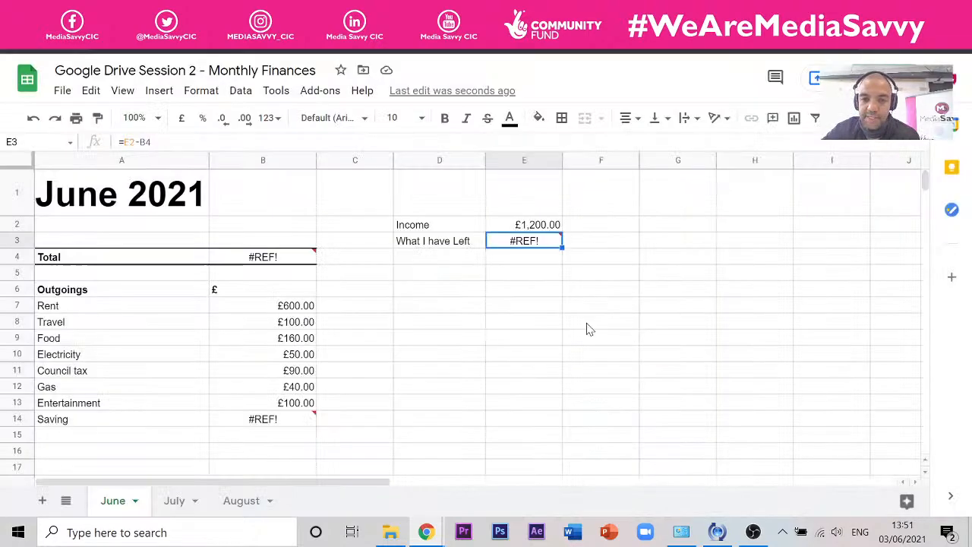
Recheck the error note on E3, turn iterative calculation on in the spreadsheet's calculation settings and save the settings.
{"action": "left_click", "coordinate": [621, 313]}
{"action": "left_click", "coordinate": [545, 229]}
{"action": "left_click", "coordinate": [548, 244]}
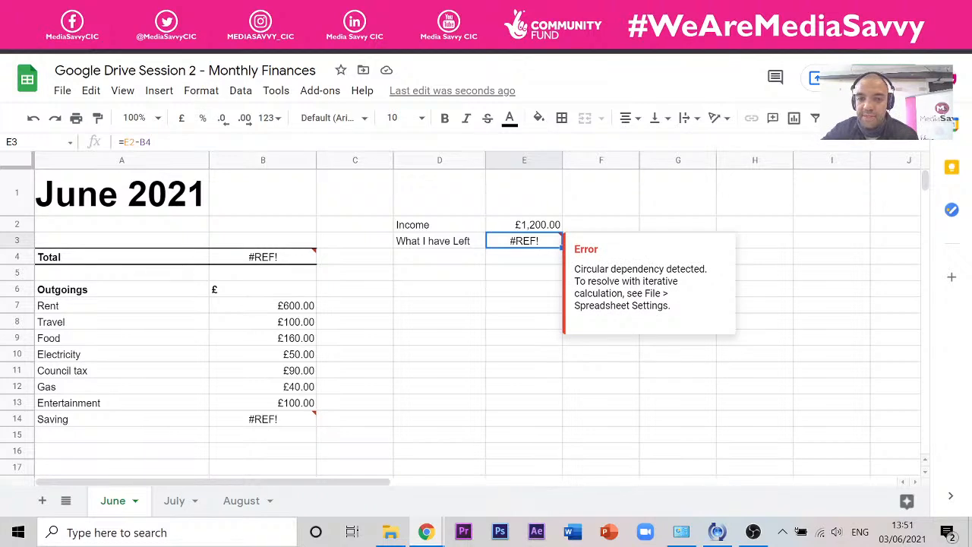
{"action": "left_click", "coordinate": [63, 91]}
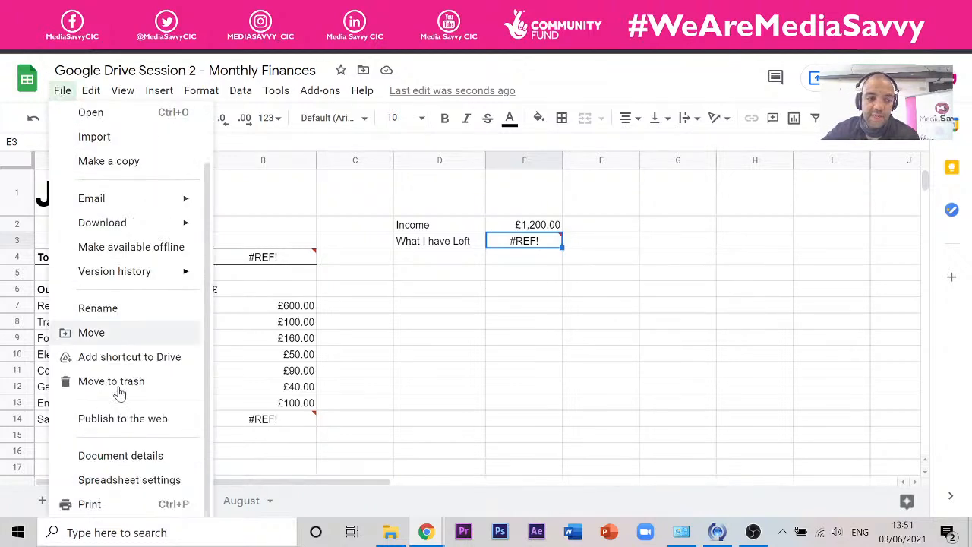
{"action": "left_click", "coordinate": [125, 489]}
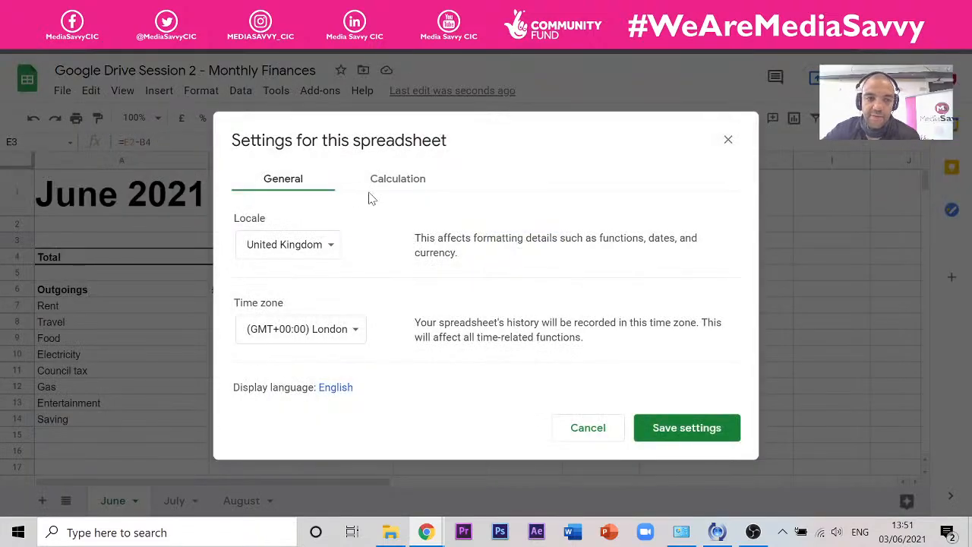
{"action": "left_click", "coordinate": [401, 190]}
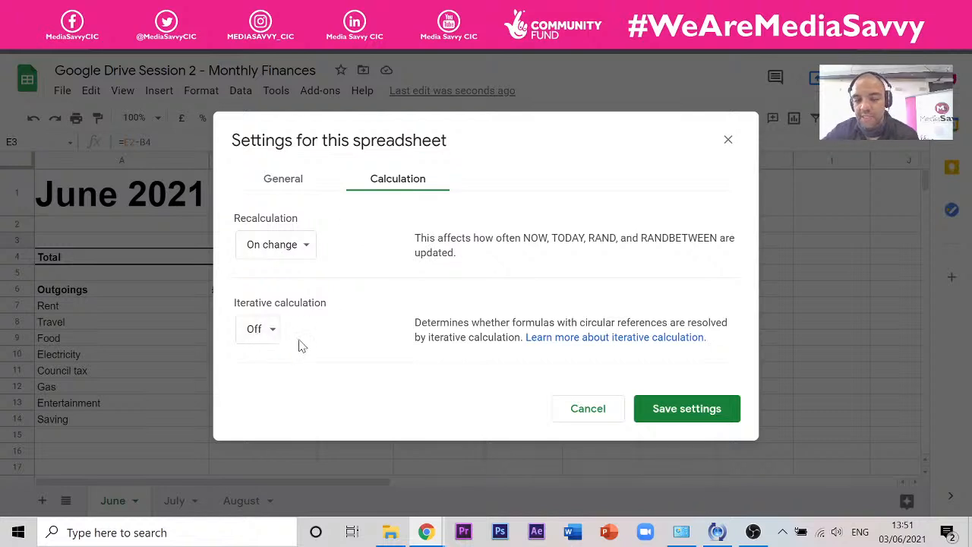
{"action": "left_click", "coordinate": [262, 330]}
{"action": "left_click", "coordinate": [272, 305]}
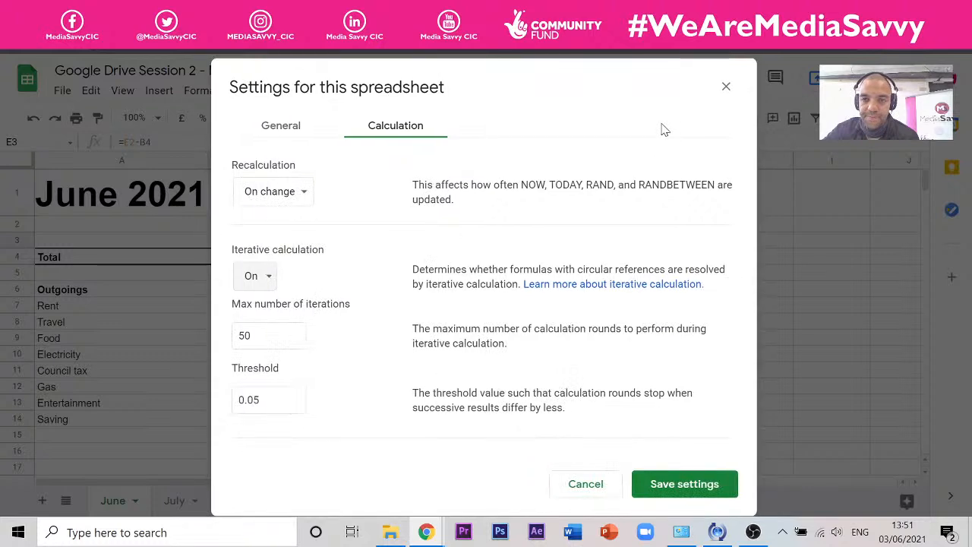
{"action": "left_click", "coordinate": [680, 499]}
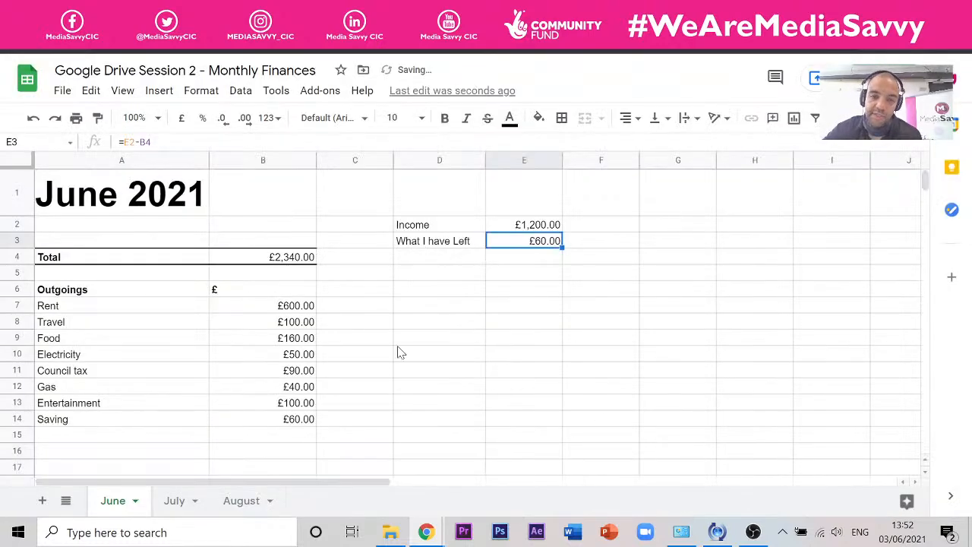
{"action": "left_click", "coordinate": [328, 419]}
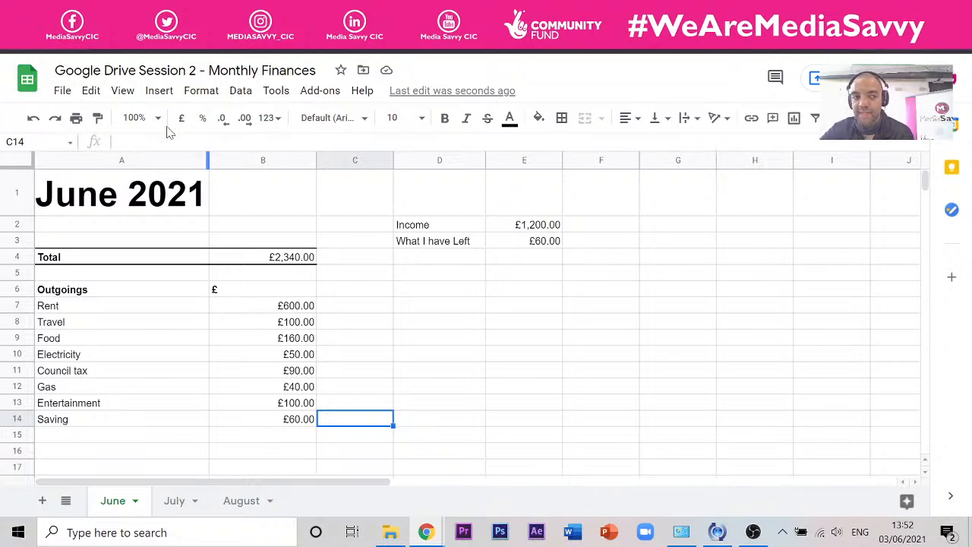
{"action": "left_click", "coordinate": [63, 91]}
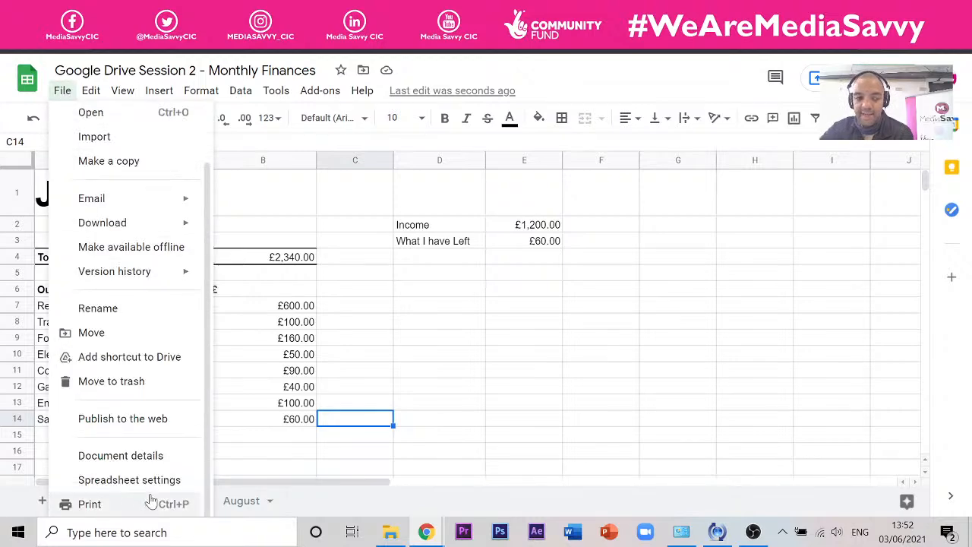
{"action": "left_click", "coordinate": [147, 456]}
{"action": "left_click", "coordinate": [593, 223]}
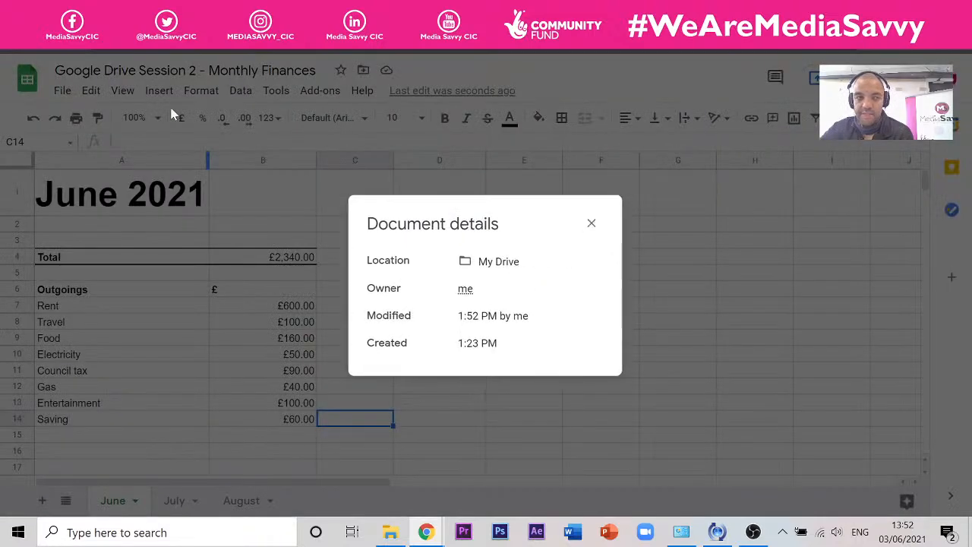
Review the iterative calculation values in the spreadsheet's calculation settings and close them without saving.
{"action": "left_click", "coordinate": [62, 90]}
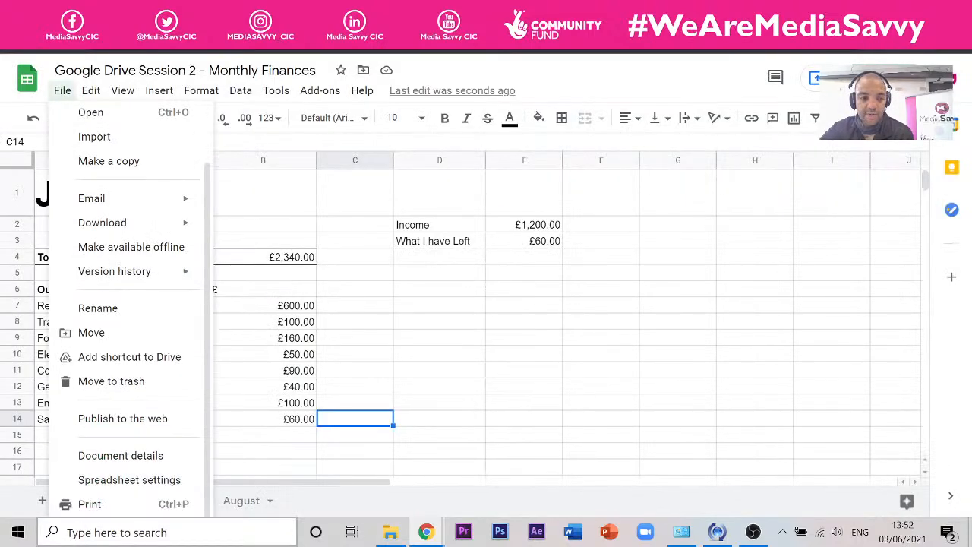
{"action": "left_click", "coordinate": [126, 480]}
{"action": "left_click", "coordinate": [395, 182]}
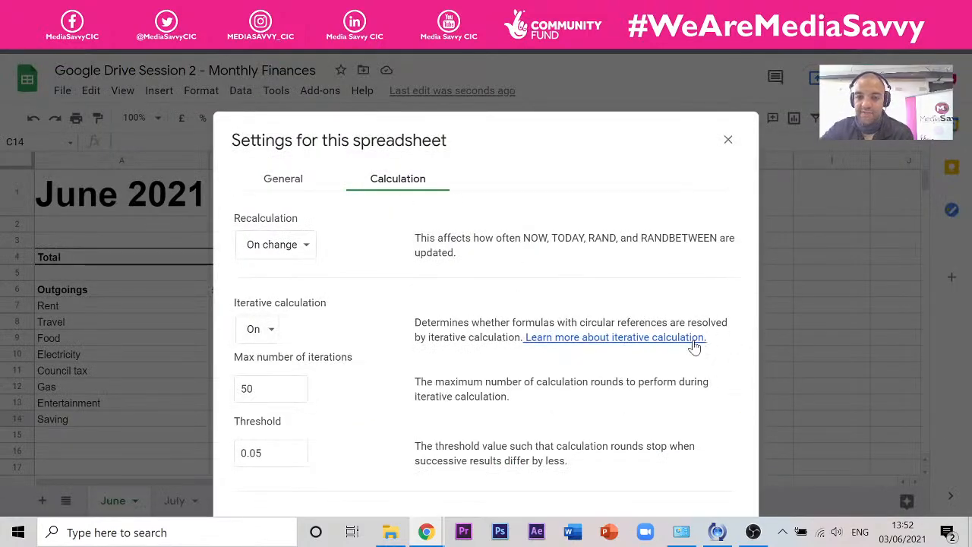
{"action": "left_click", "coordinate": [727, 139]}
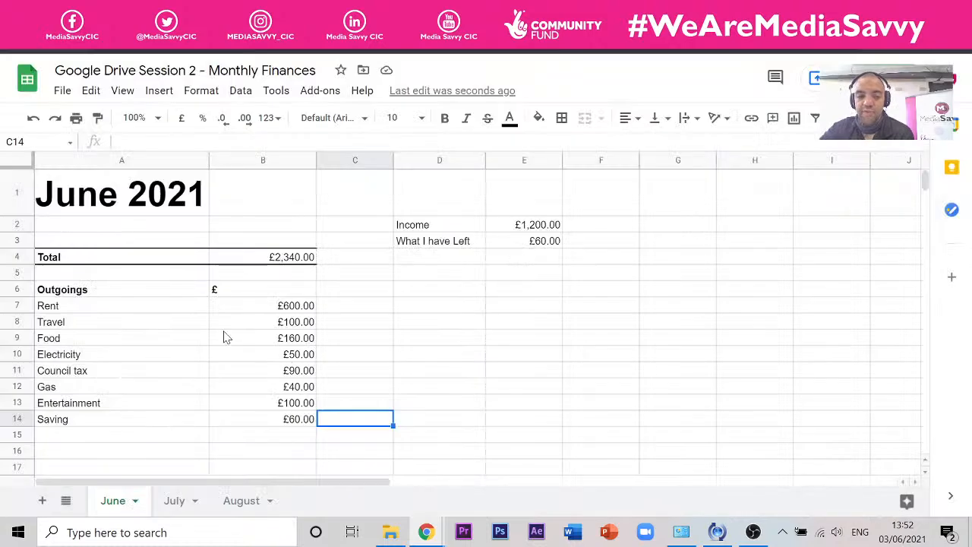
{"action": "left_click", "coordinate": [419, 375]}
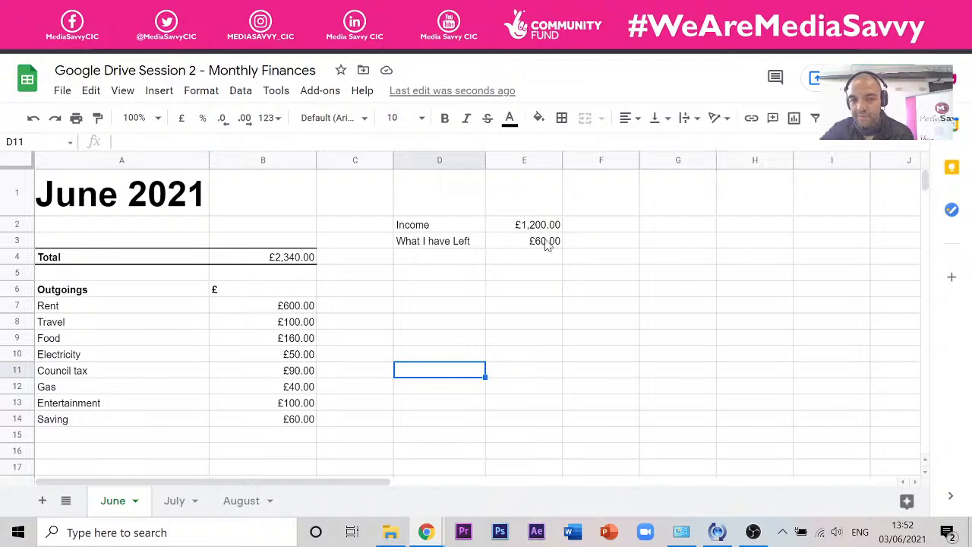
Reopen the spreadsheet's calculation settings with the iterative calculation options and save them.
{"action": "left_click", "coordinate": [60, 92]}
{"action": "left_click", "coordinate": [126, 485]}
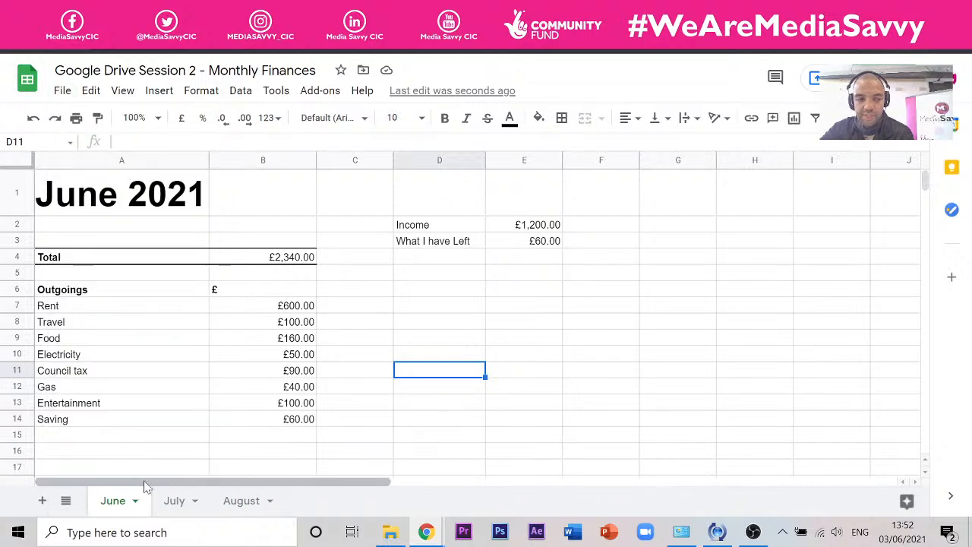
{"action": "left_click", "coordinate": [389, 194]}
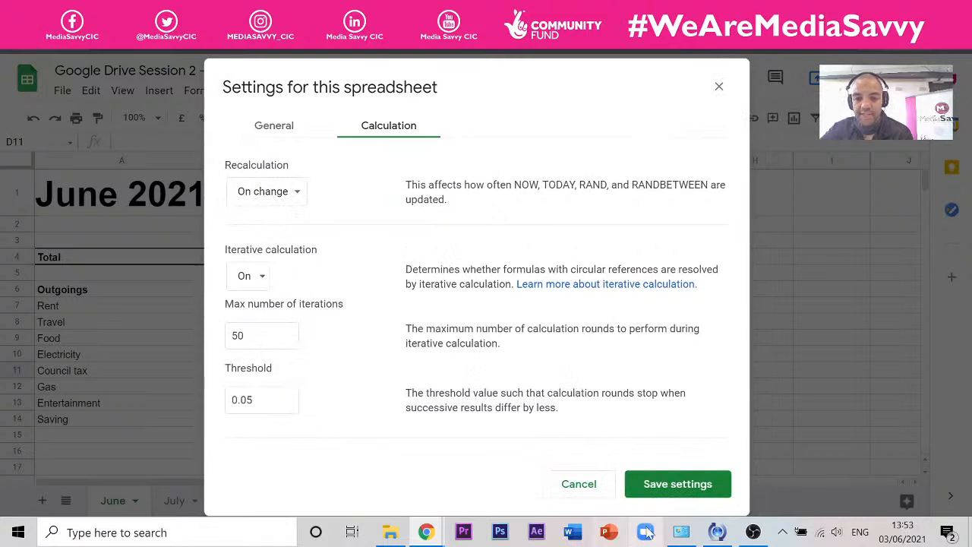
{"action": "left_click", "coordinate": [723, 486]}
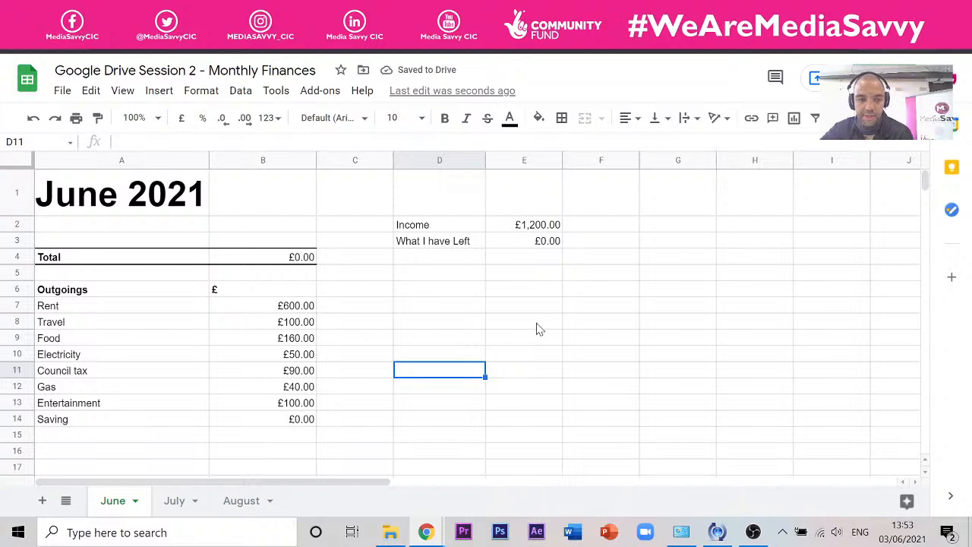
Inspect the formulas in the What I have Left cell E3 and the Total cell B4, and undo the last two changes.
{"action": "left_click", "coordinate": [536, 328]}
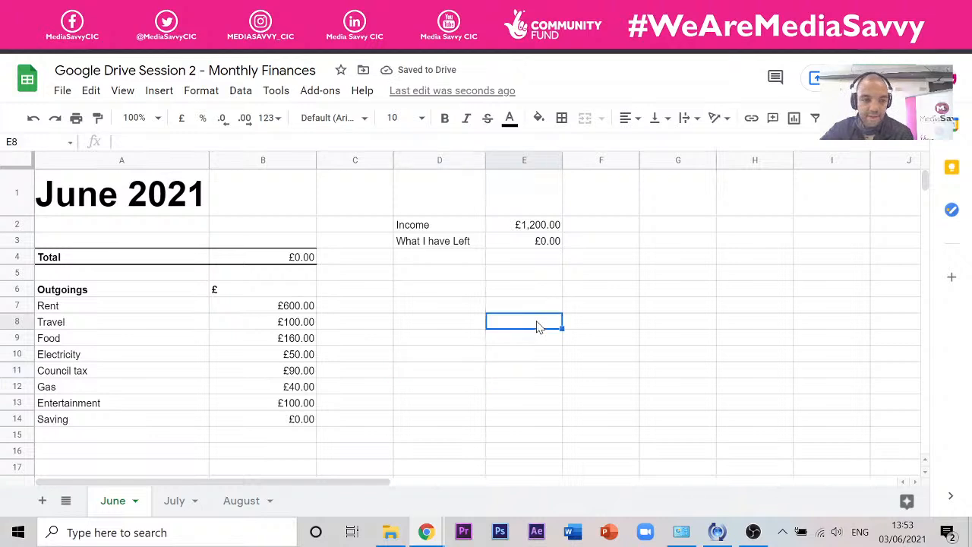
{"action": "left_click", "coordinate": [541, 244]}
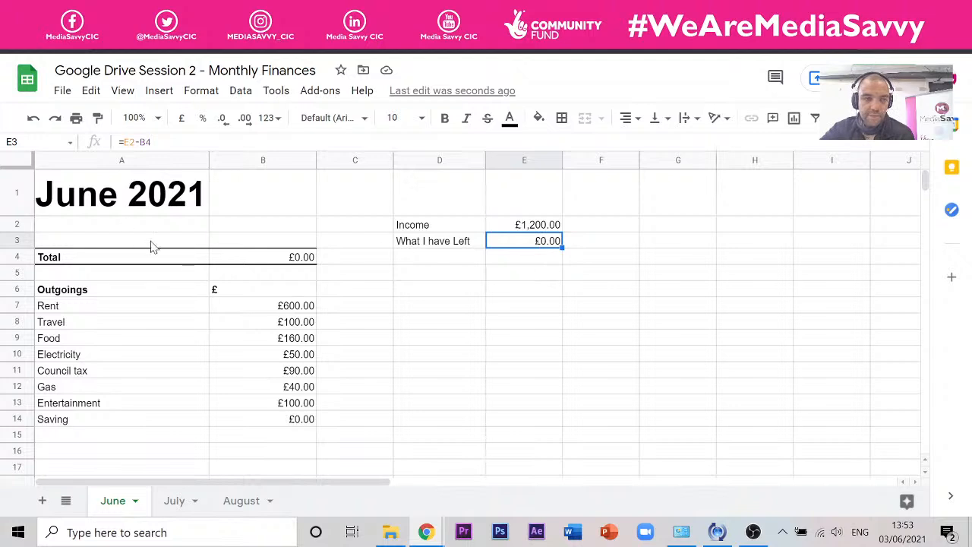
{"action": "left_click", "coordinate": [263, 260]}
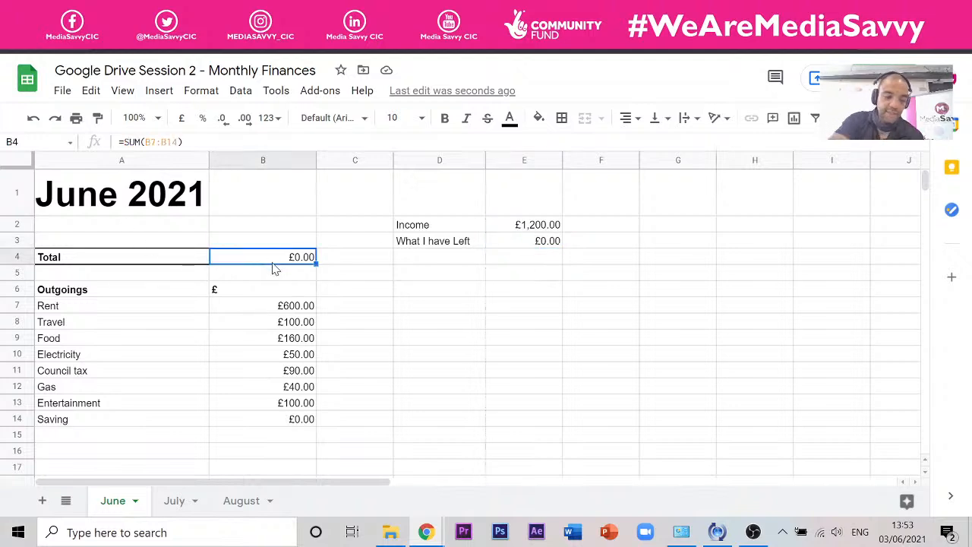
{"action": "key", "text": "ctrl+z"}
{"action": "key", "text": "ctrl+z"}
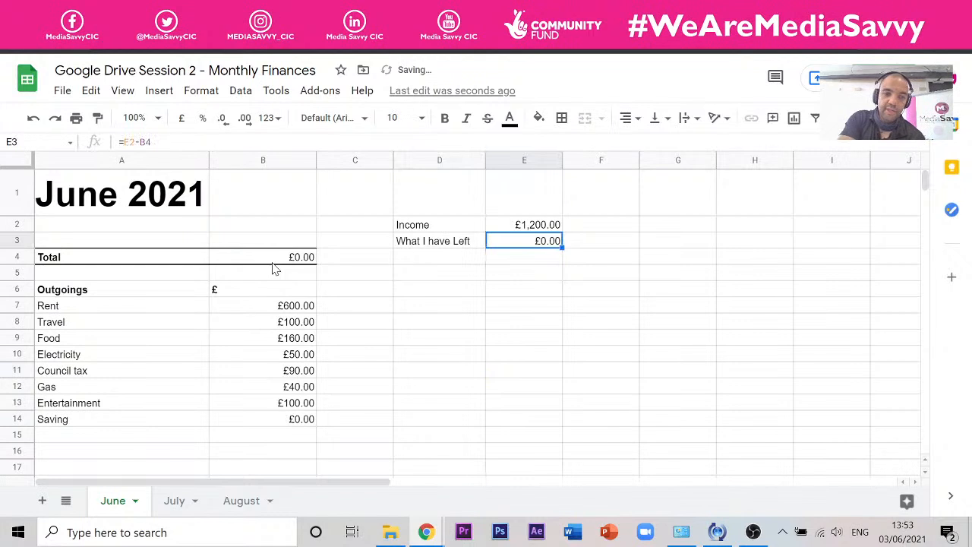
Check the Income cell E2, and open and reconfirm the formula =SUM(B7:B14) in the Total cell B4.
{"action": "left_click", "coordinate": [489, 225]}
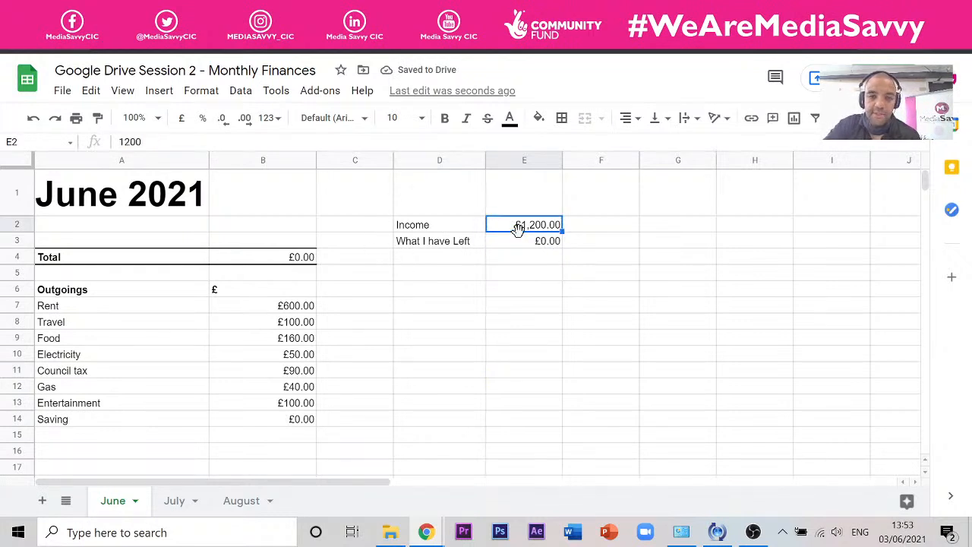
{"action": "left_click", "coordinate": [295, 259]}
{"action": "left_click", "coordinate": [174, 143]}
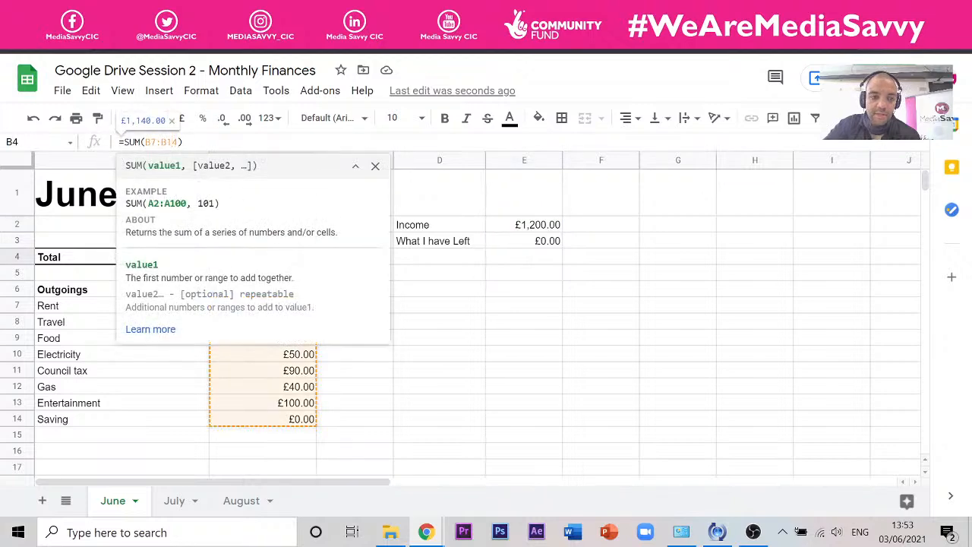
{"action": "key", "text": "Return"}
{"action": "key", "text": "Return"}
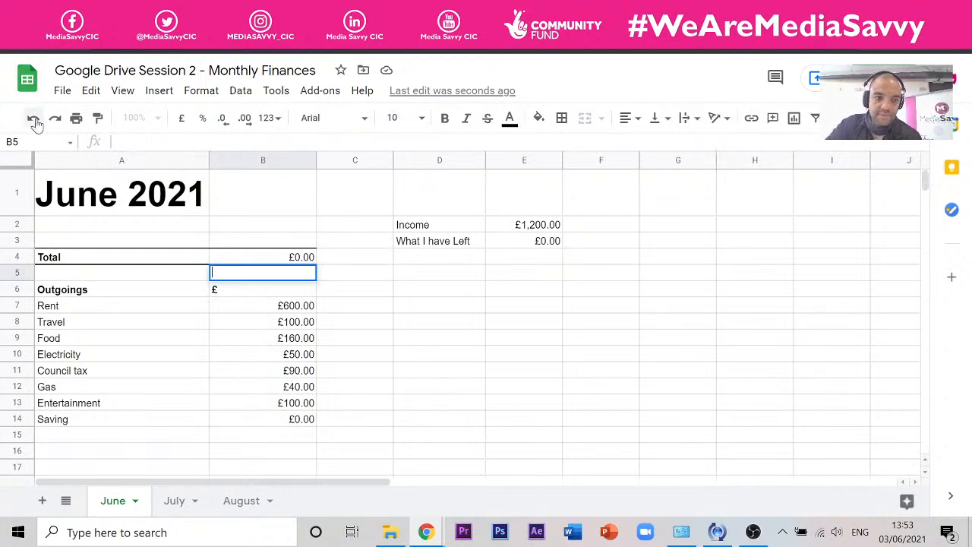
{"action": "key", "text": "Escape"}
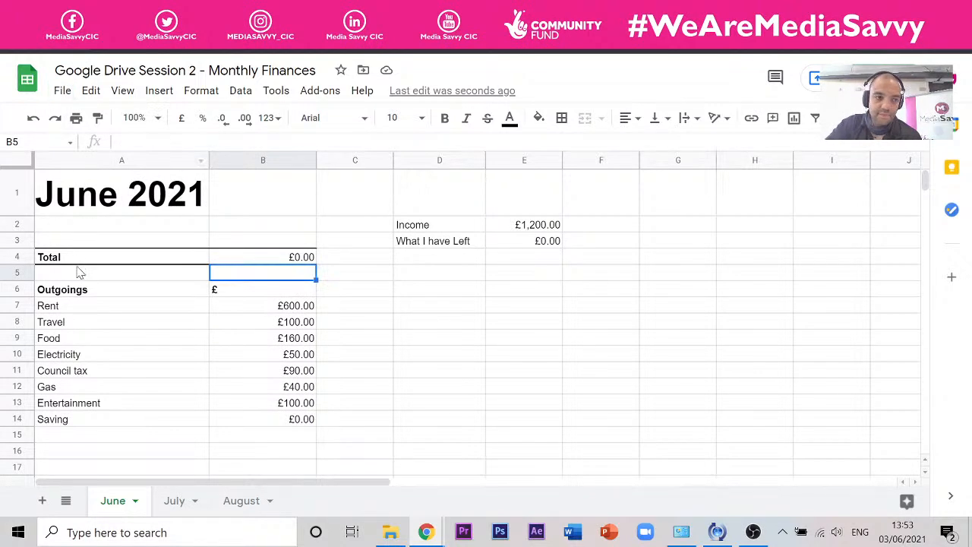
Turn iterative calculation on again in the spreadsheet's calculation settings and save the settings.
{"action": "left_click", "coordinate": [62, 91]}
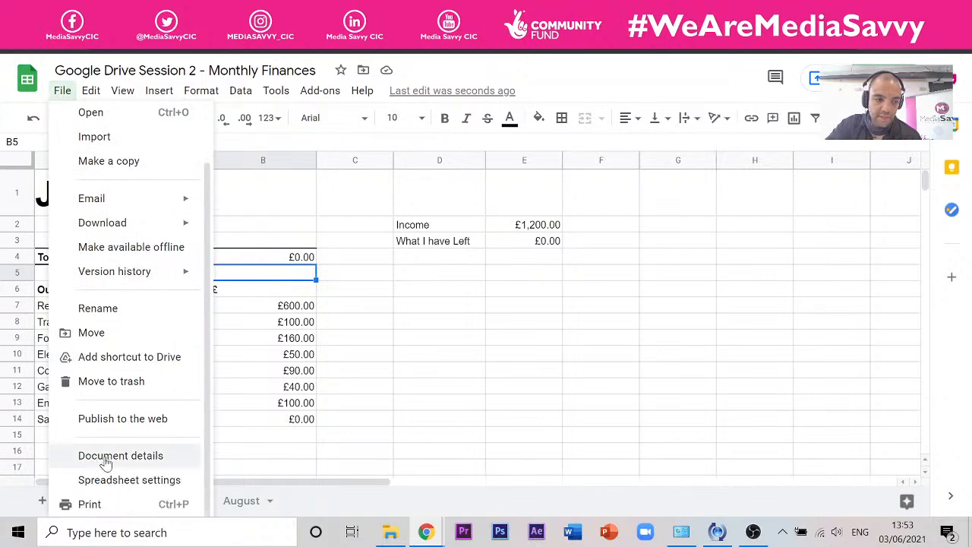
{"action": "left_click", "coordinate": [108, 480]}
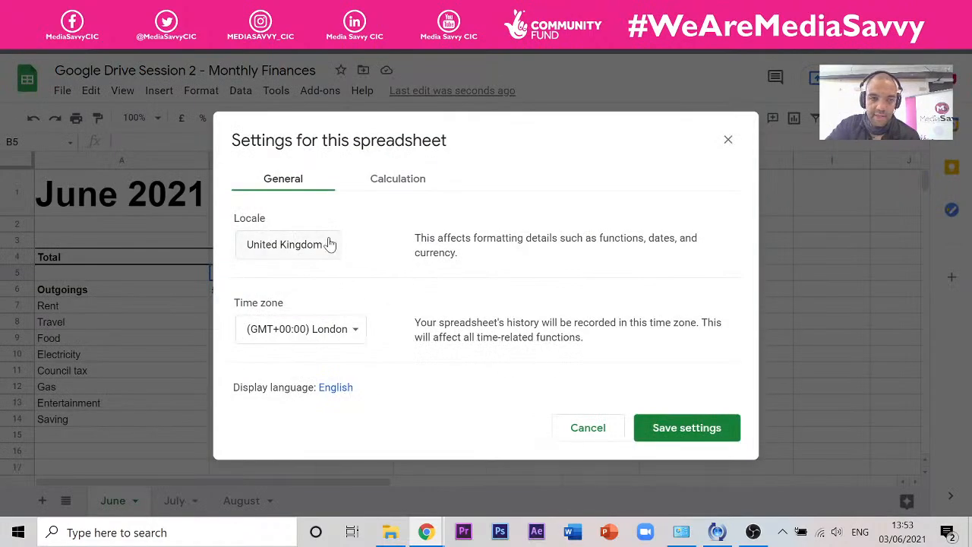
{"action": "left_click", "coordinate": [372, 182]}
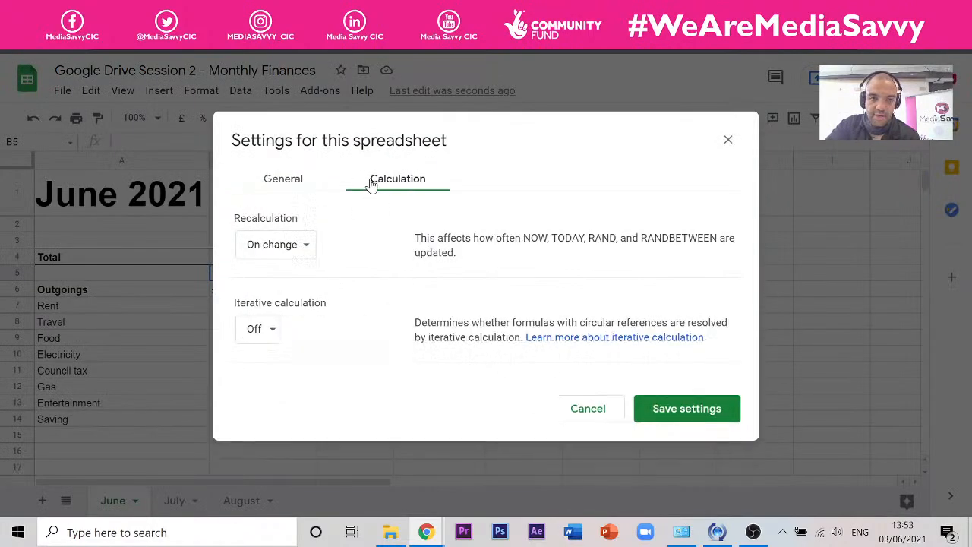
{"action": "left_click", "coordinate": [262, 334]}
{"action": "left_click", "coordinate": [258, 308]}
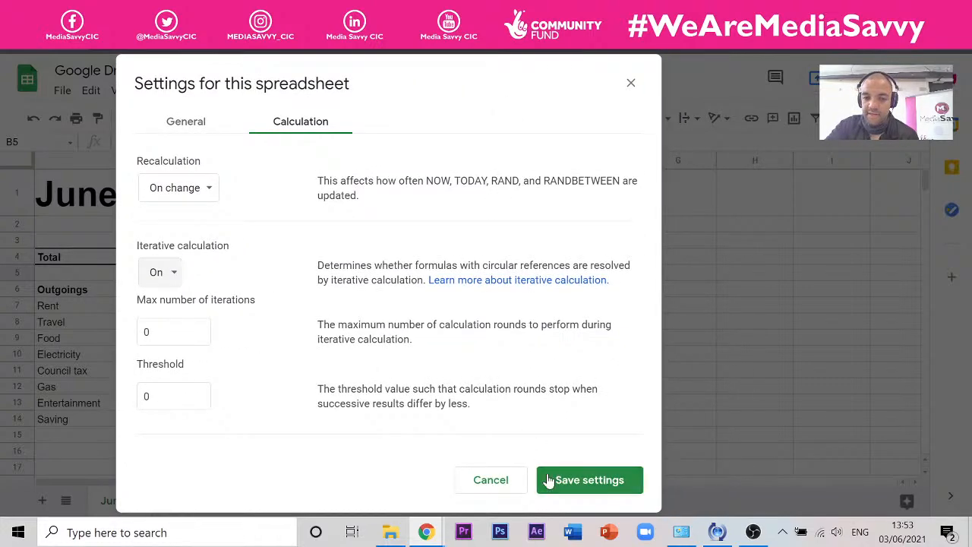
{"action": "left_click", "coordinate": [545, 476]}
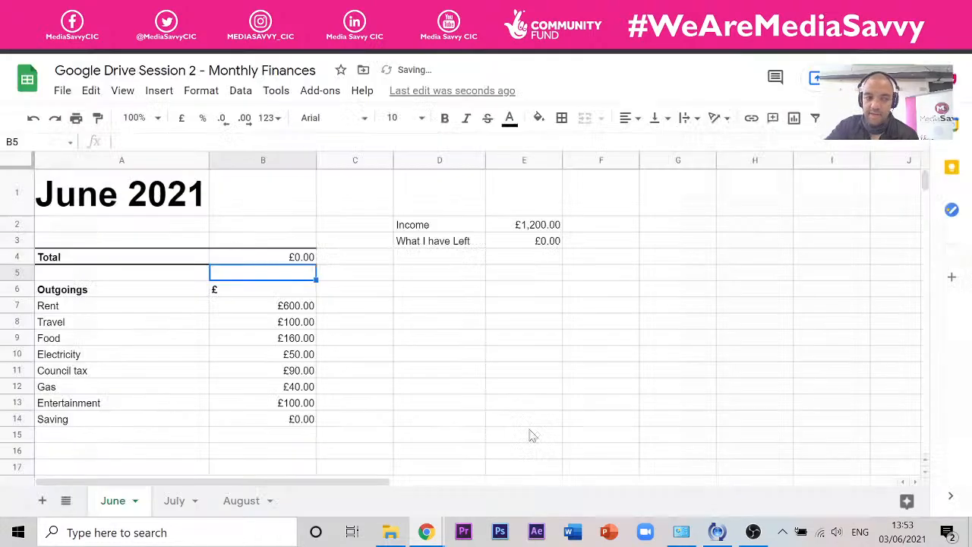
Recheck the SUM formula in the Total amount cell B4, and clear that cell.
{"action": "left_click", "coordinate": [301, 260]}
{"action": "left_click", "coordinate": [140, 143]}
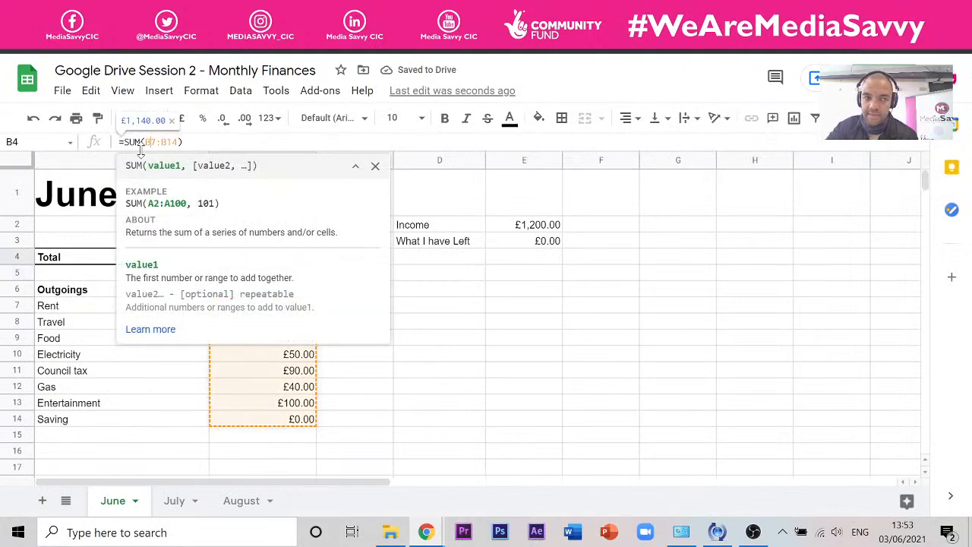
{"action": "key", "text": "Return"}
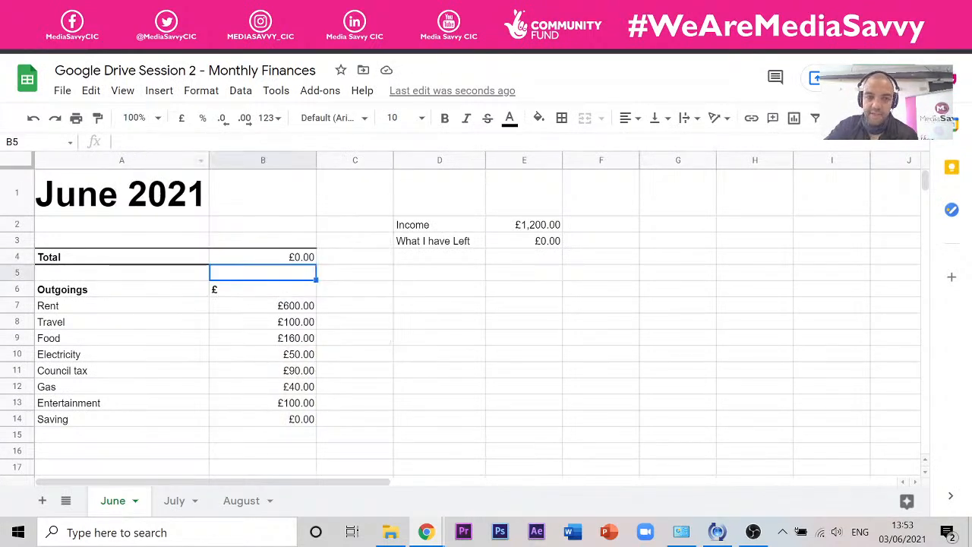
{"action": "left_click", "coordinate": [250, 262]}
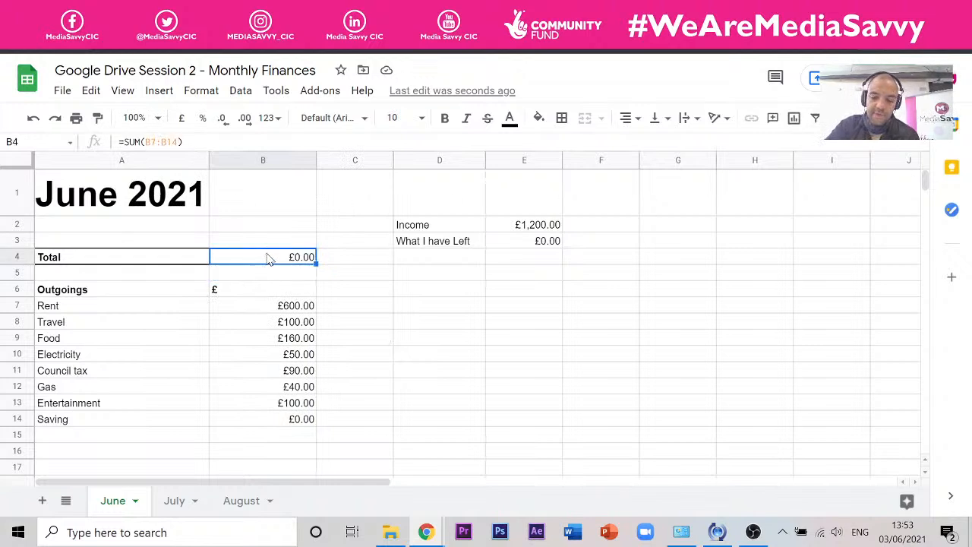
{"action": "key", "text": "Delete"}
{"action": "left_click", "coordinate": [448, 336]}
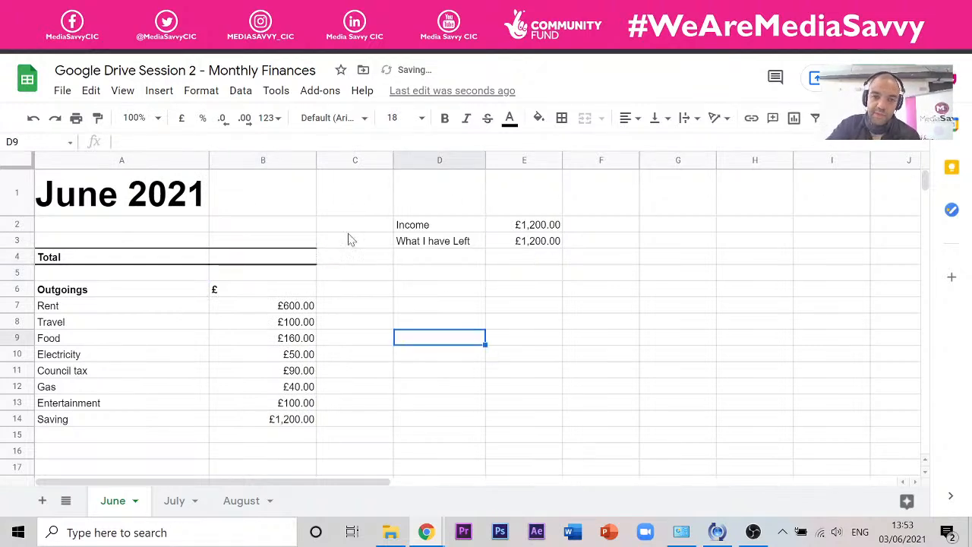
{"action": "left_click", "coordinate": [300, 263]}
{"action": "type", "text": "="}
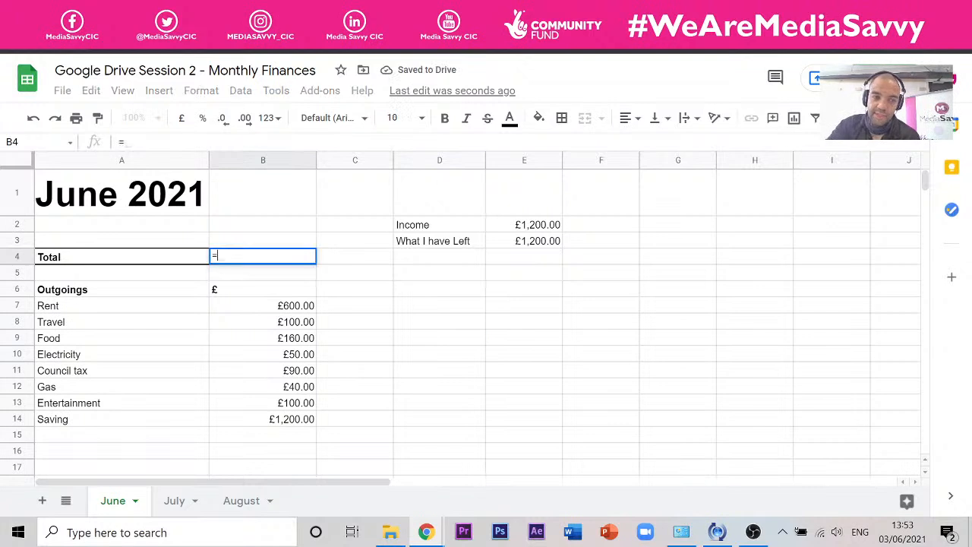
{"action": "type", "text": "sum"}
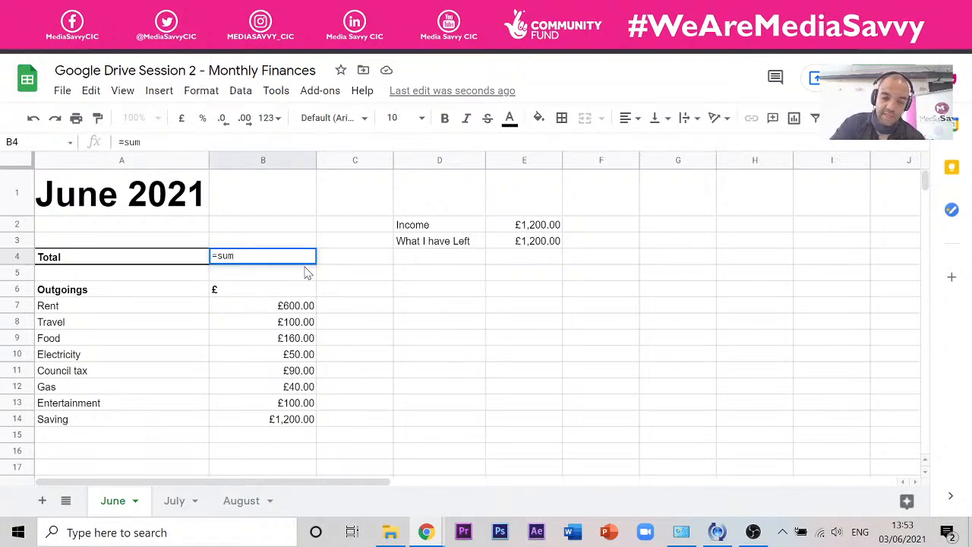
{"action": "type", "text": "("}
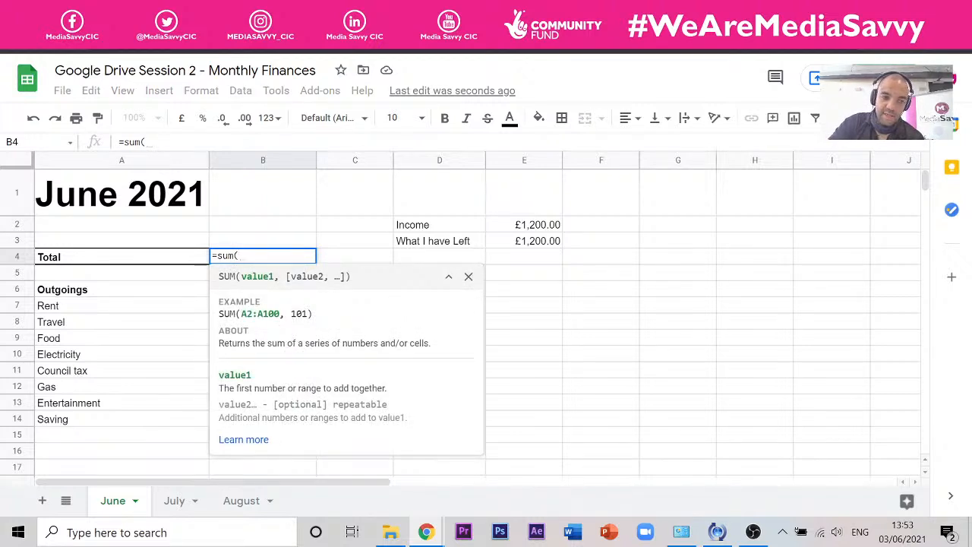
{"action": "left_click", "coordinate": [372, 226]}
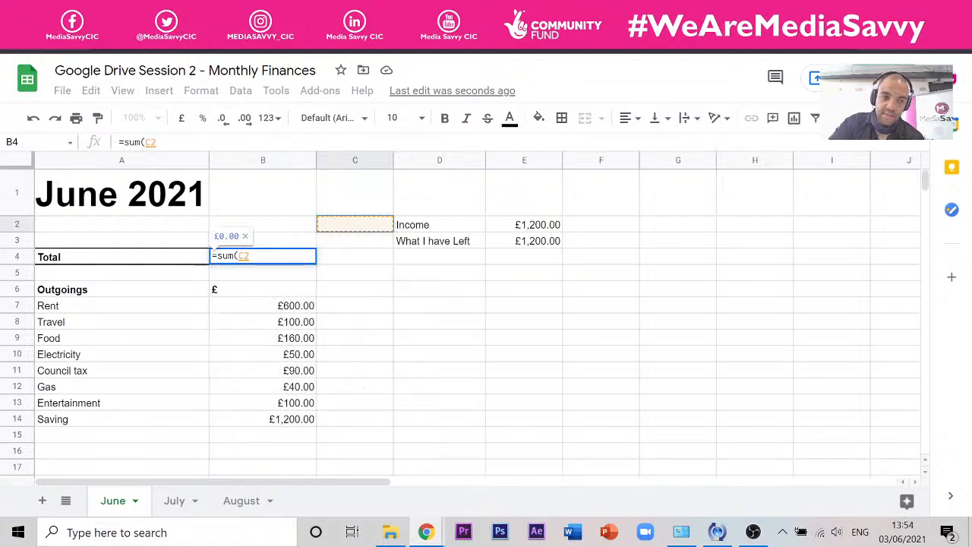
{"action": "left_click", "coordinate": [281, 307]}
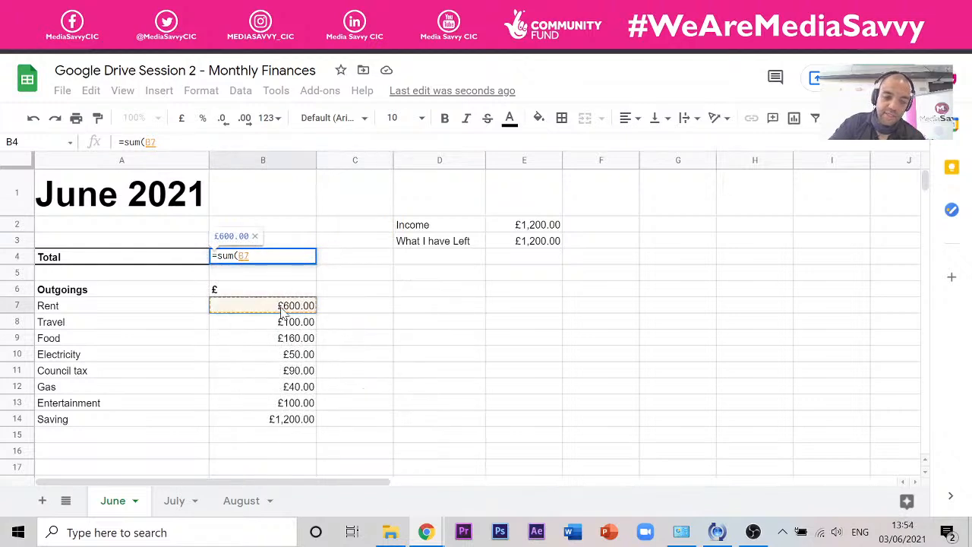
{"action": "key", "text": "Escape"}
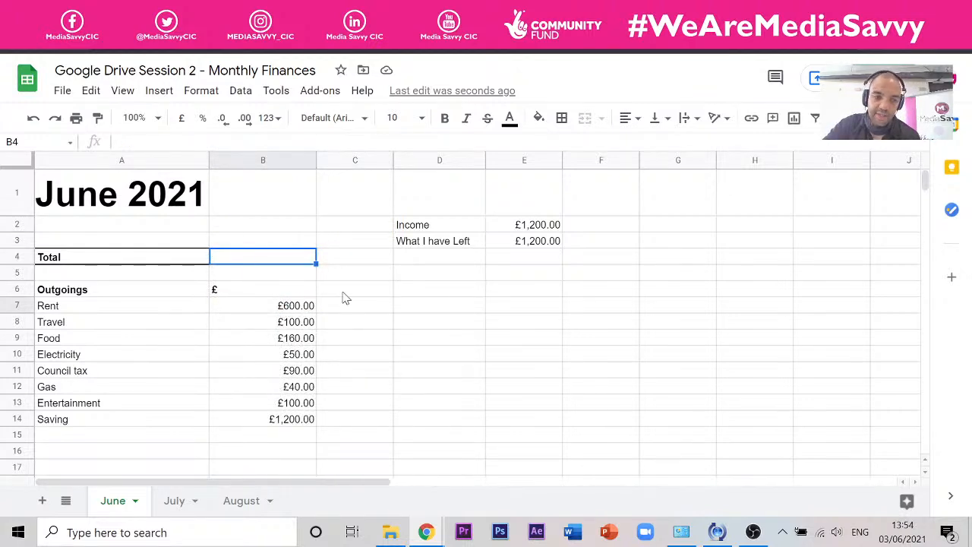
Enter the formula =sum(B7:B14) in the Total amount cell B4 to add up all the outgoings.
{"action": "left_click", "coordinate": [332, 245]}
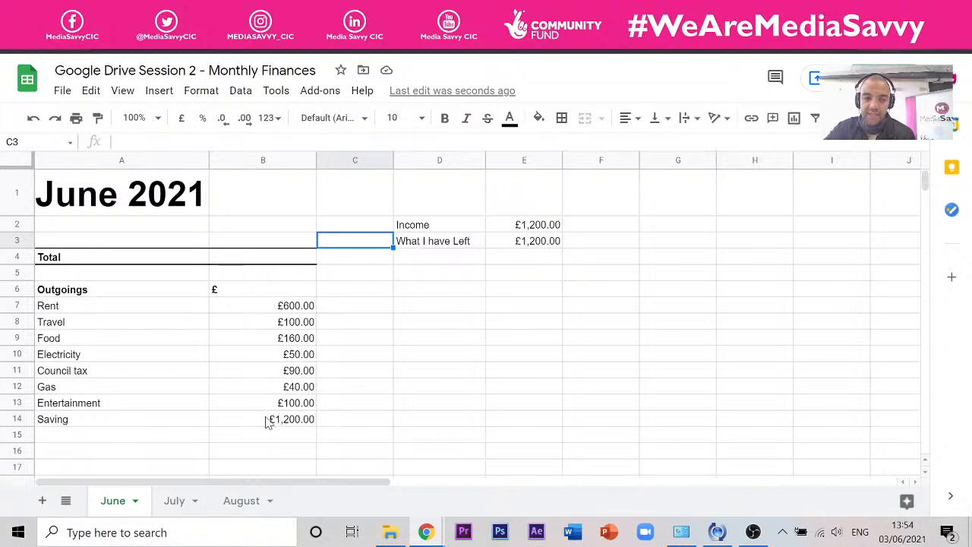
{"action": "left_click", "coordinate": [244, 264]}
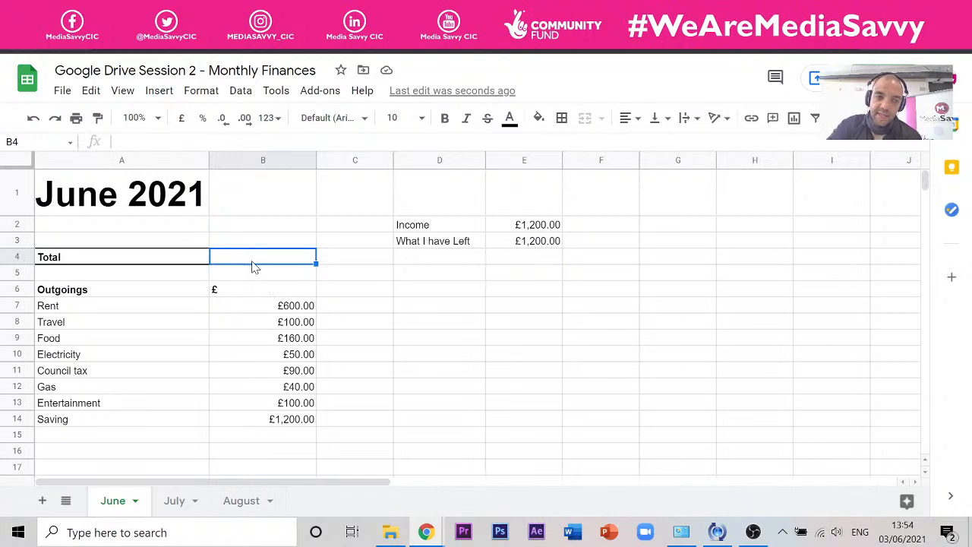
{"action": "type", "text": "="}
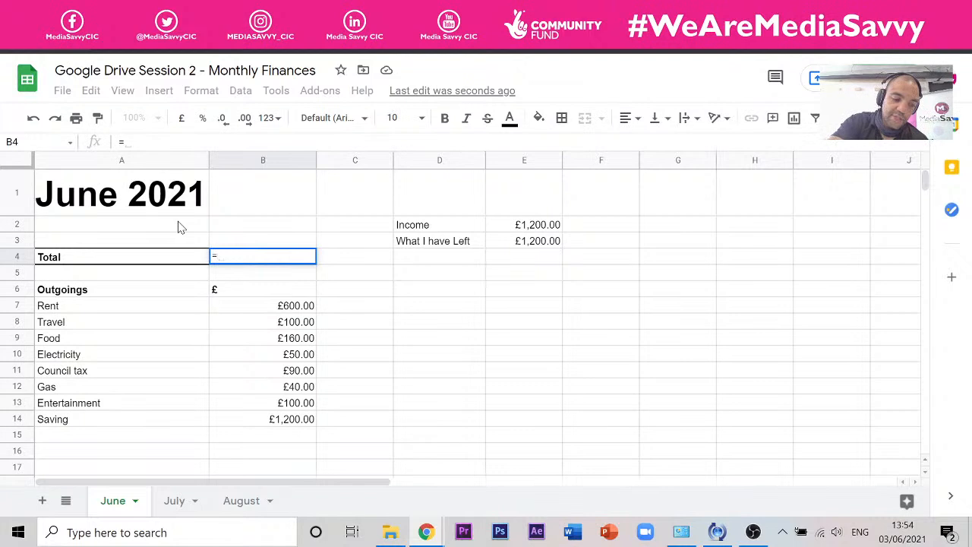
{"action": "type", "text": "sum"}
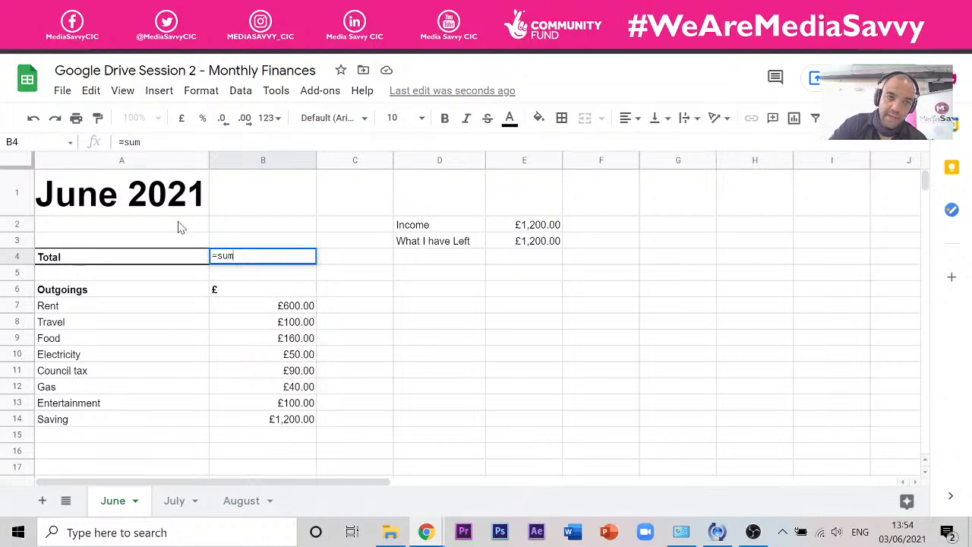
{"action": "key", "text": "ctrl+Tab"}
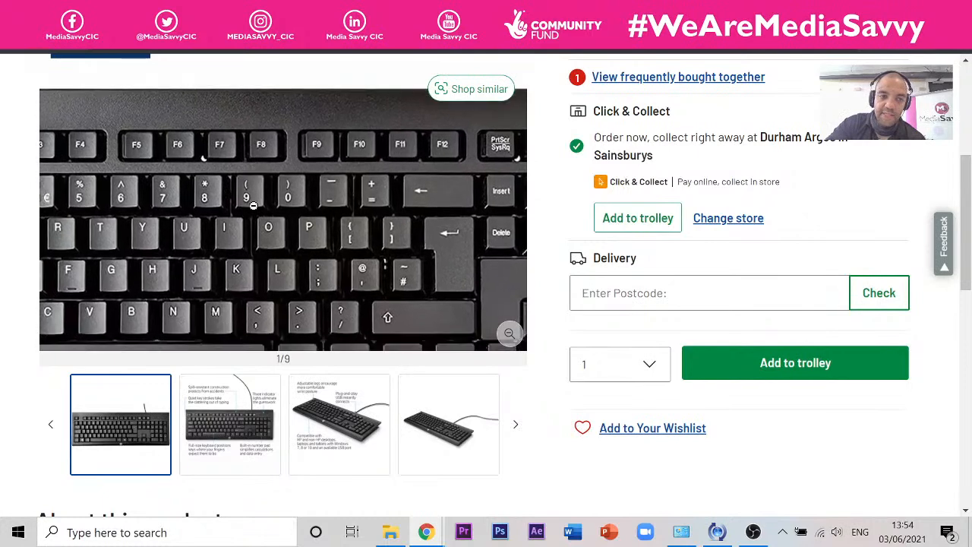
{"action": "key", "text": "ctrl+shift+Tab"}
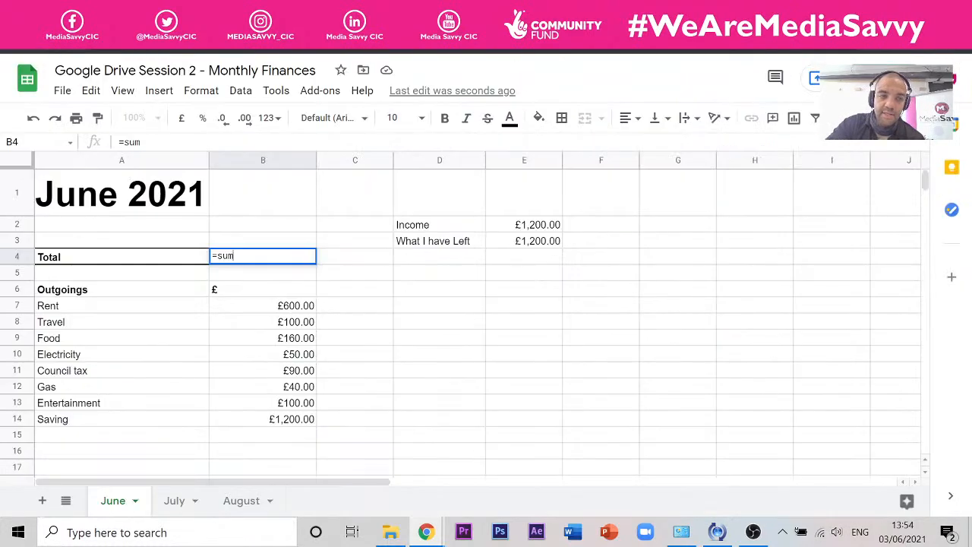
{"action": "type", "text": "("}
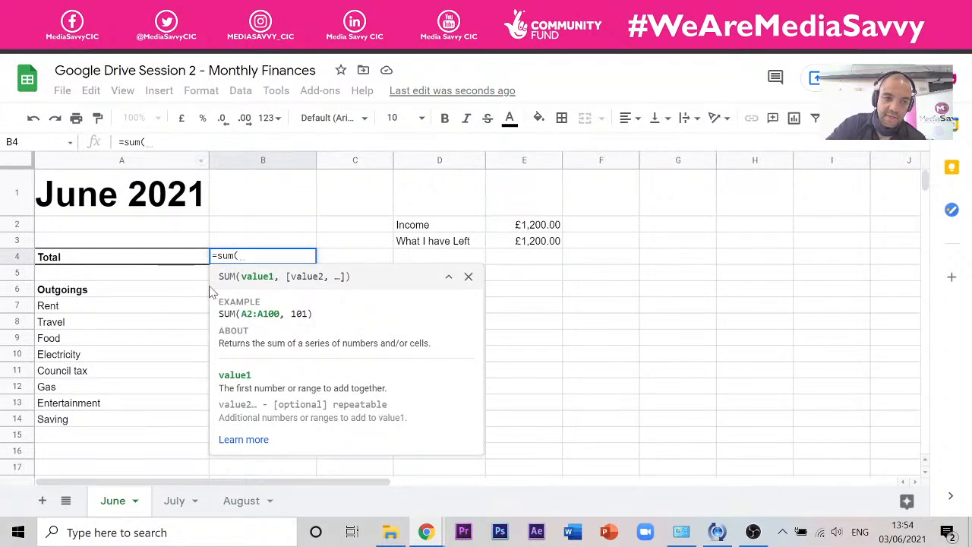
{"action": "left_click", "coordinate": [468, 277]}
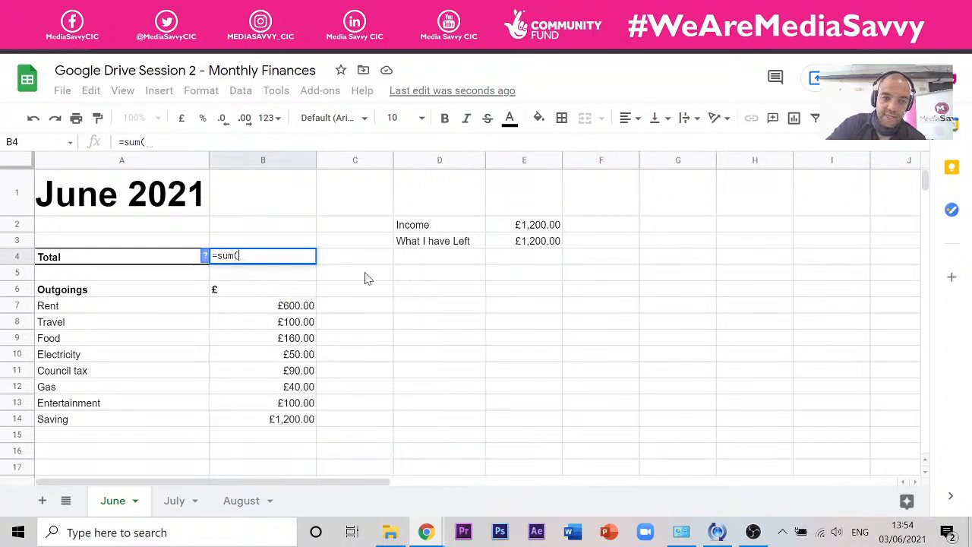
{"action": "left_click", "coordinate": [259, 307]}
{"action": "left_click_drag", "start_coordinate": [259, 308], "coordinate": [254, 426]}
{"action": "key", "text": "Return"}
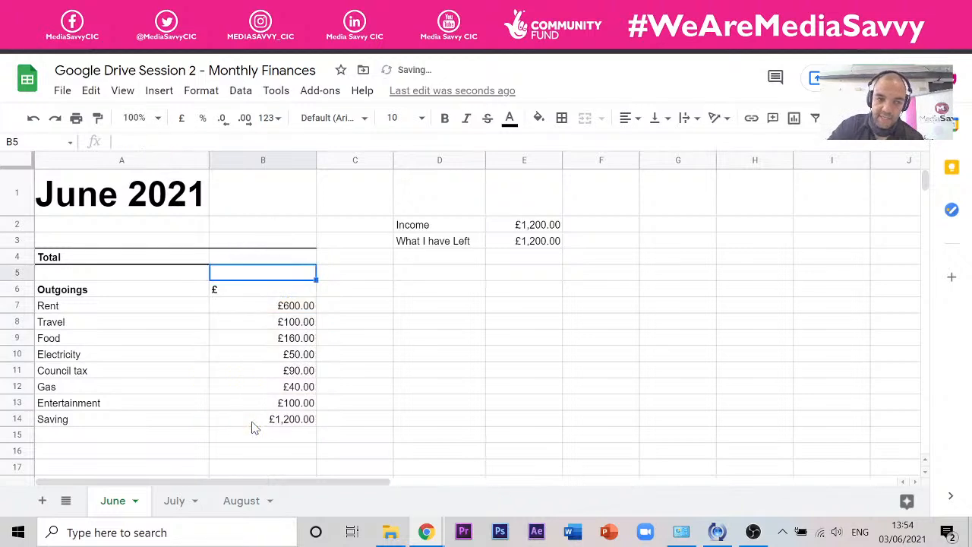
Inspect the SUM formula in the Total cell B4 and the Income value in E2.
{"action": "left_click", "coordinate": [307, 257]}
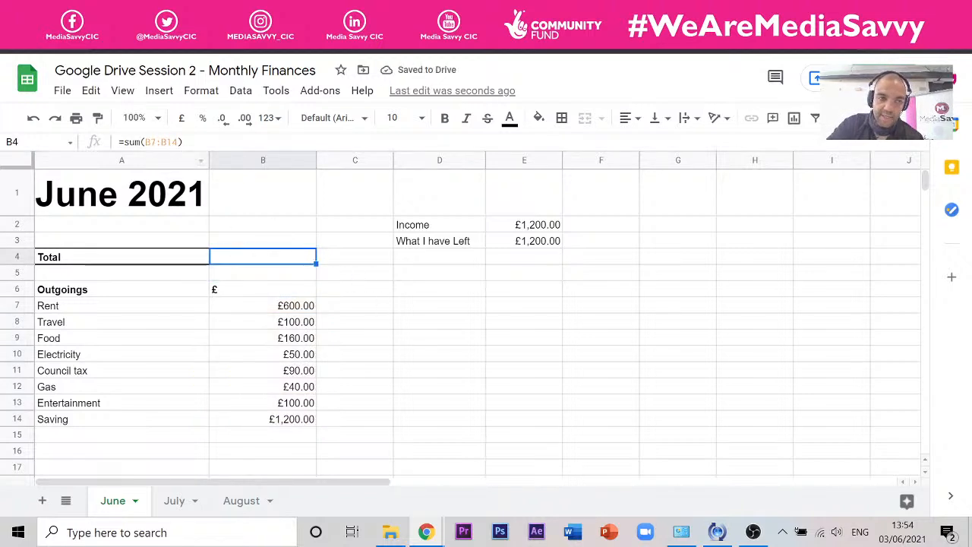
{"action": "double_click", "coordinate": [240, 256]}
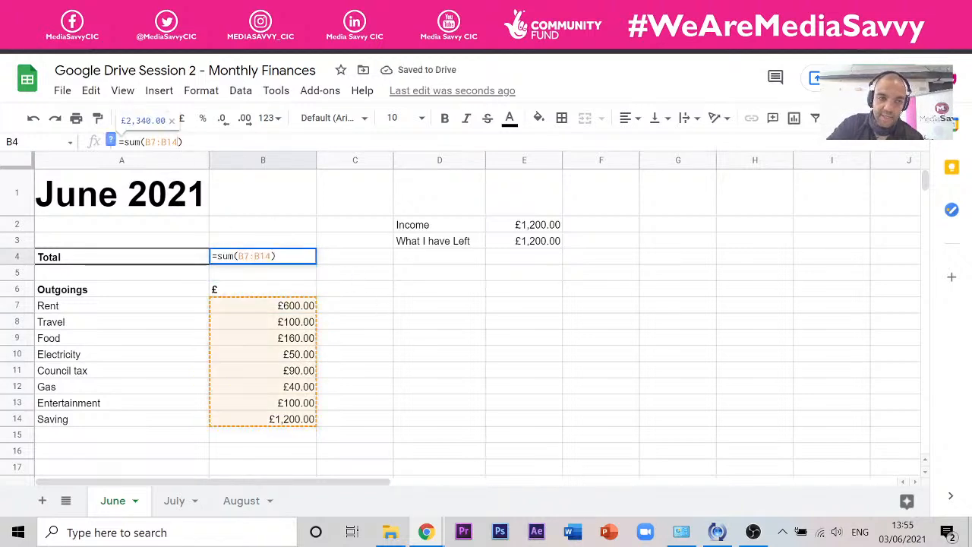
{"action": "left_click", "coordinate": [391, 296]}
{"action": "left_click", "coordinate": [541, 228]}
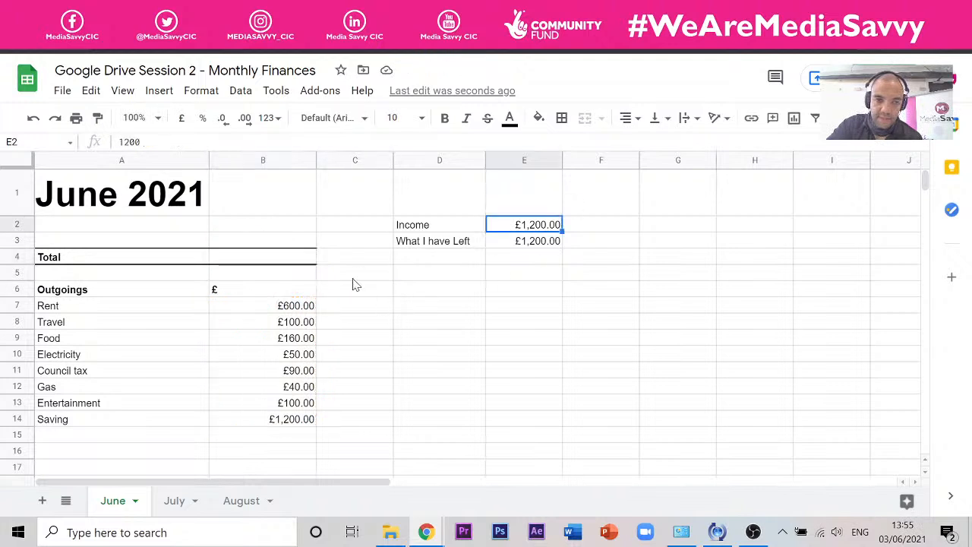
{"action": "left_click", "coordinate": [299, 258]}
Clear the Saving amount in cell B14.
{"action": "scroll", "coordinate": [297, 327], "scroll_direction": "down", "scroll_amount": 3}
{"action": "scroll", "coordinate": [301, 325], "scroll_direction": "up", "scroll_amount": 2}
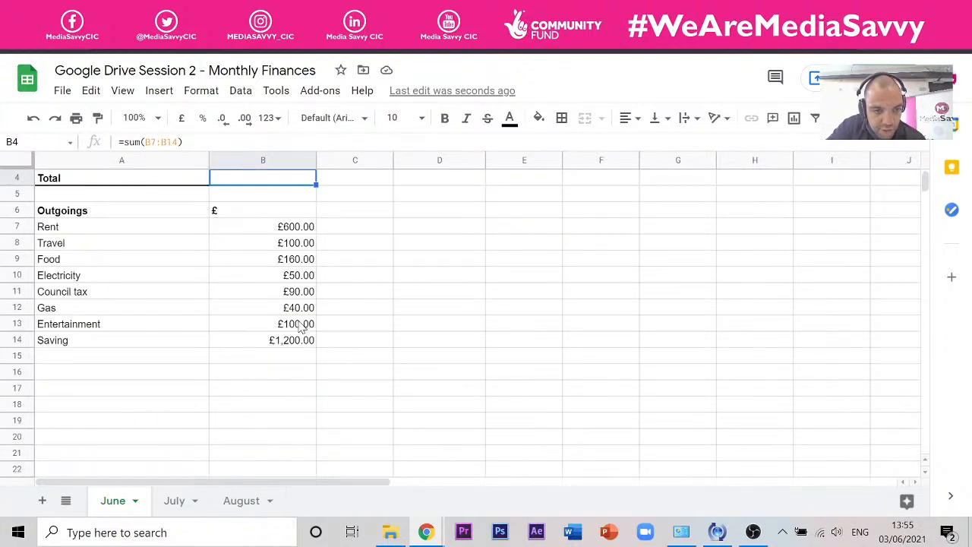
{"action": "left_click", "coordinate": [291, 342]}
{"action": "key", "text": "Delete"}
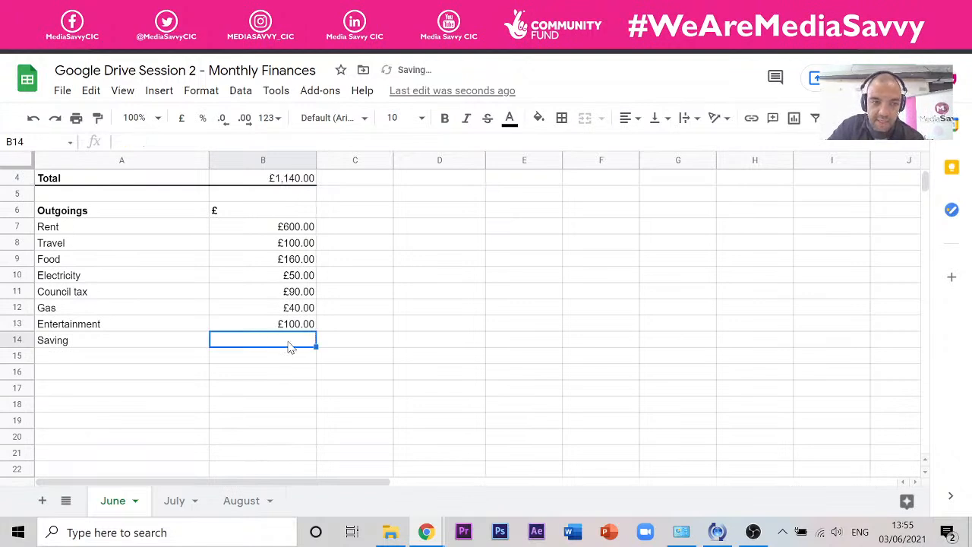
{"action": "scroll", "coordinate": [375, 263], "scroll_direction": "up", "scroll_amount": 2}
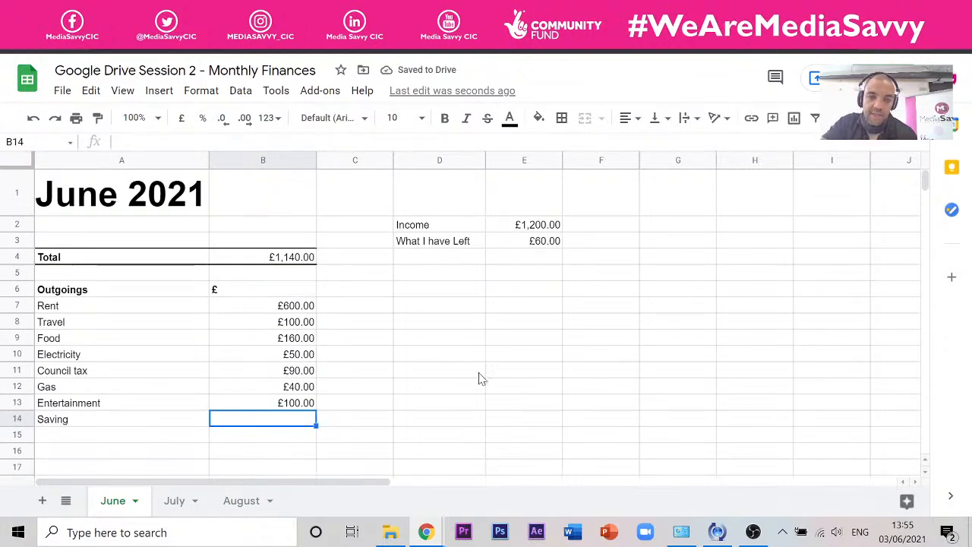
{"action": "left_click", "coordinate": [427, 370]}
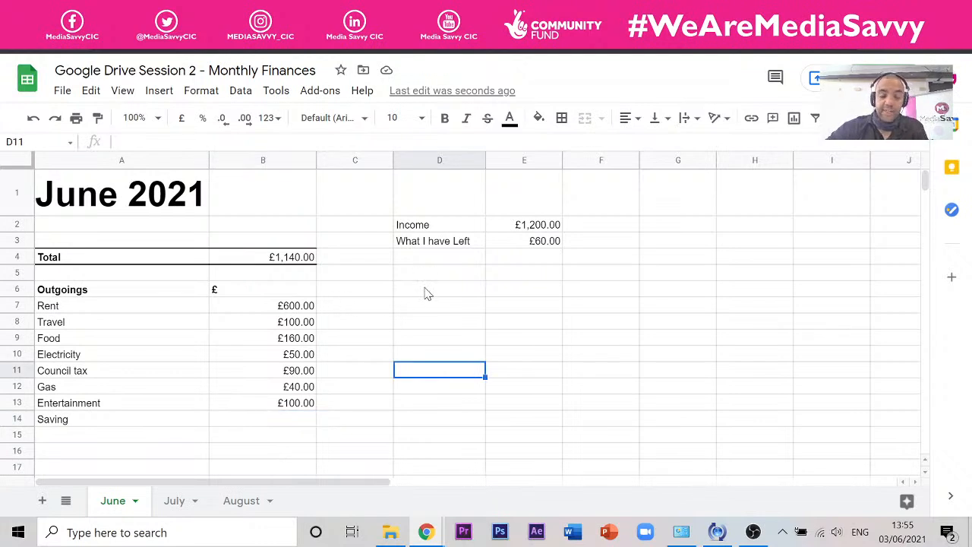
Review the Saving cell B14, the Total formula in B4, the Income cell E2 and the What I have Left formula in E3.
{"action": "left_click", "coordinate": [283, 422]}
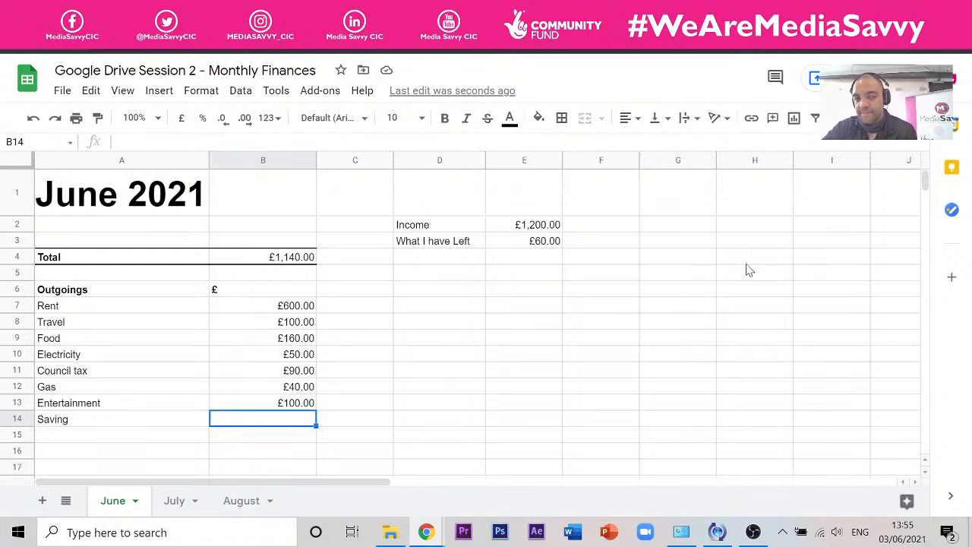
{"action": "left_click", "coordinate": [297, 260]}
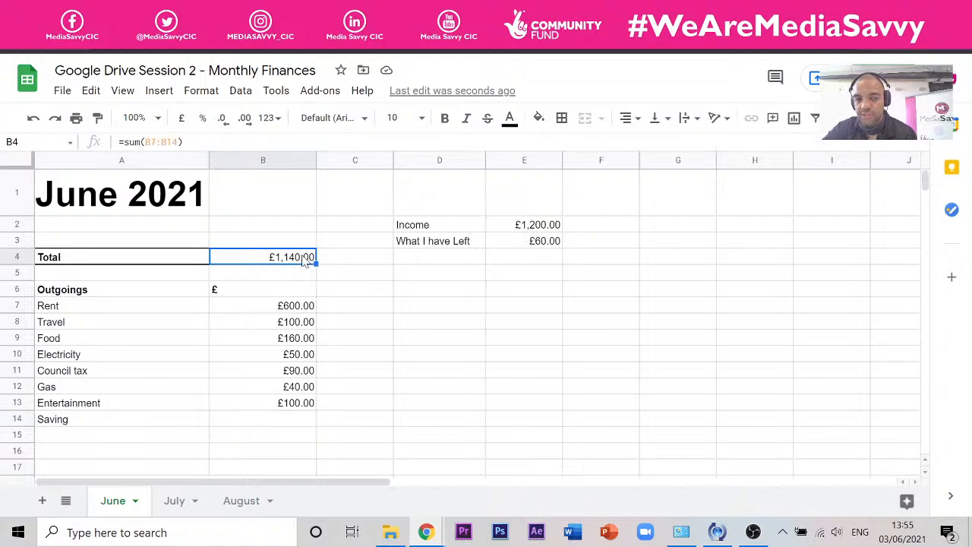
{"action": "left_click", "coordinate": [507, 228]}
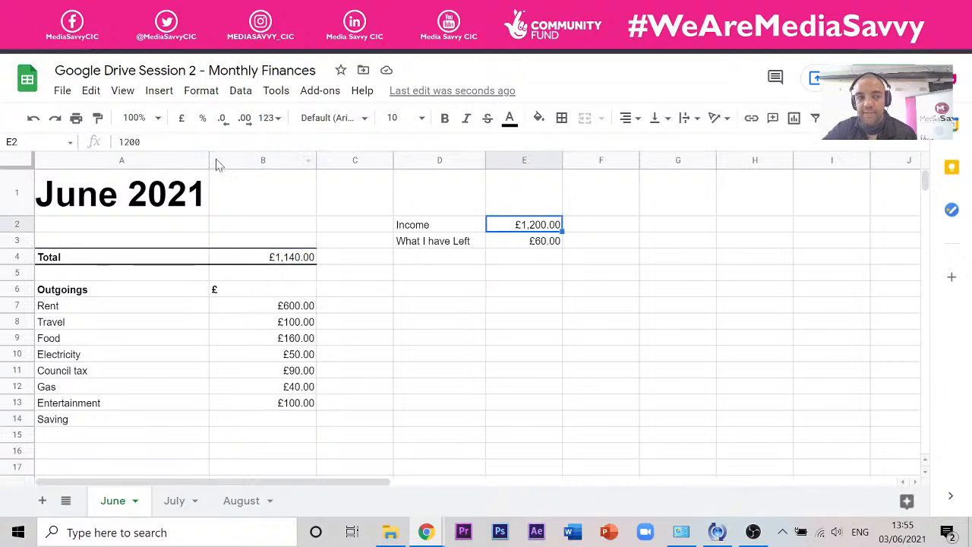
{"action": "left_click", "coordinate": [536, 245]}
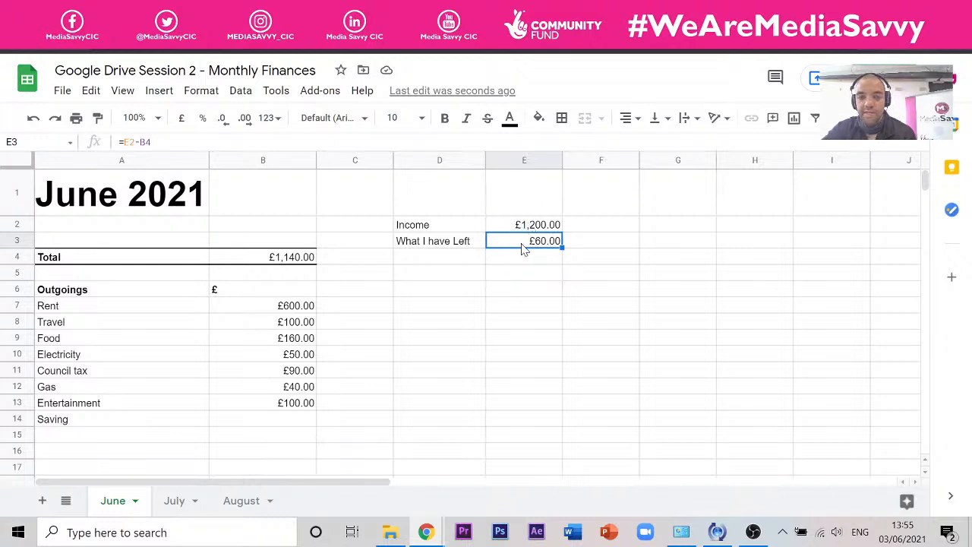
Try to link the Saving cell B14 to the What I have Left amount with the formula =E3.
{"action": "left_click", "coordinate": [289, 424]}
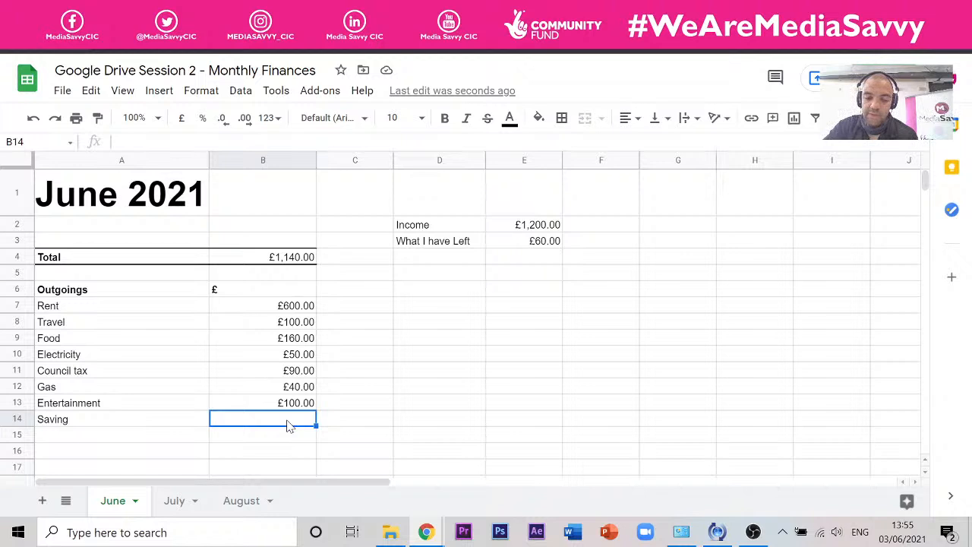
{"action": "type", "text": "="}
{"action": "left_click", "coordinate": [505, 241]}
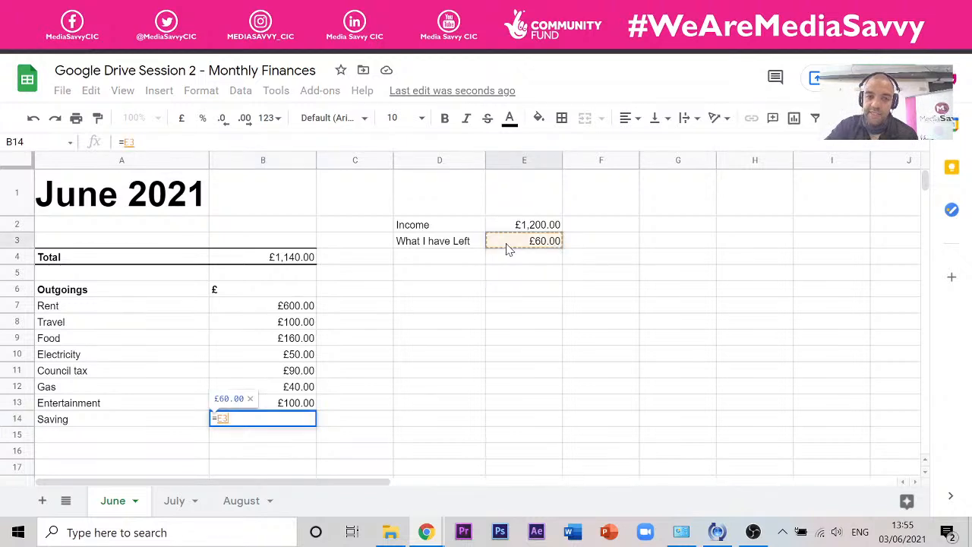
{"action": "key", "text": "Return"}
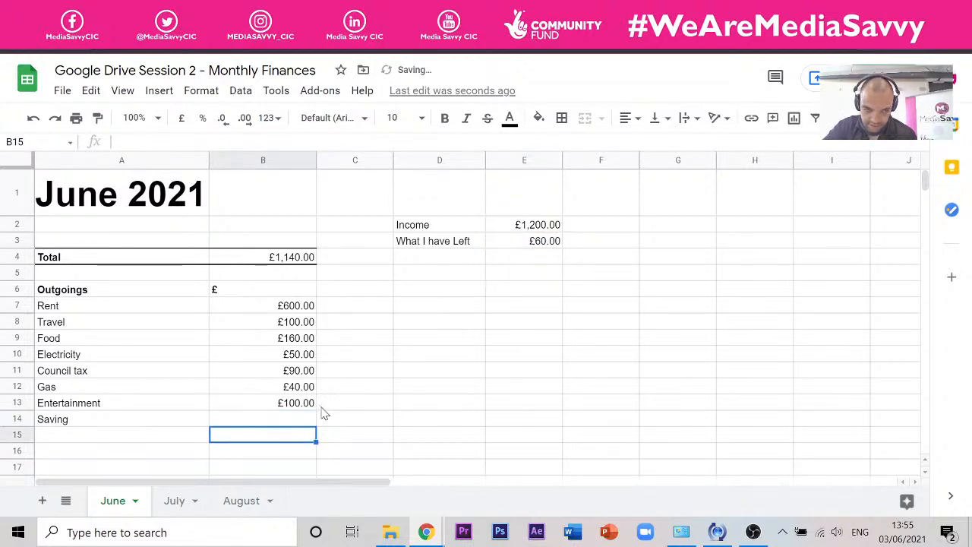
Compare the formulas in the Saving cell B14 and the What I have Left cell E3.
{"action": "left_click", "coordinate": [299, 422]}
{"action": "scroll", "coordinate": [358, 296], "scroll_direction": "down", "scroll_amount": 1}
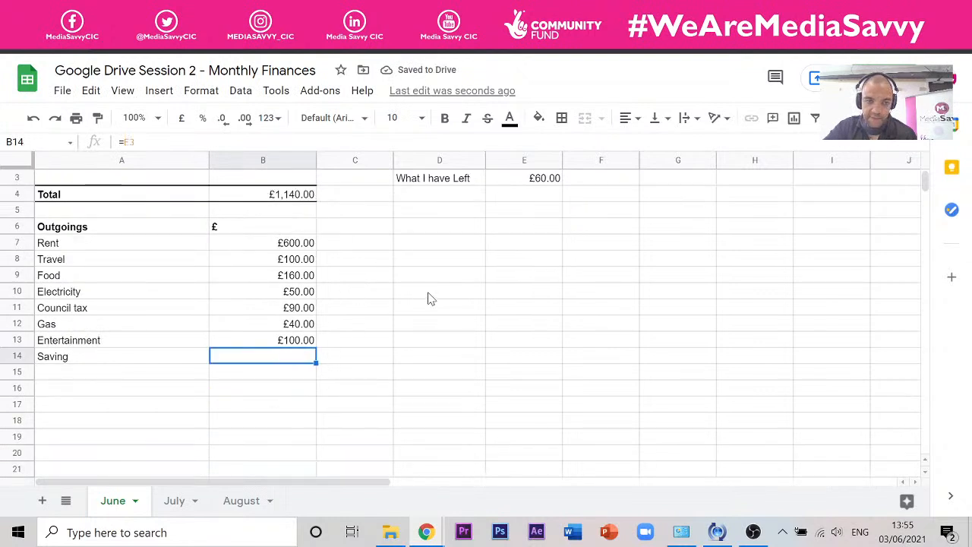
{"action": "scroll", "coordinate": [434, 297], "scroll_direction": "up", "scroll_amount": 1}
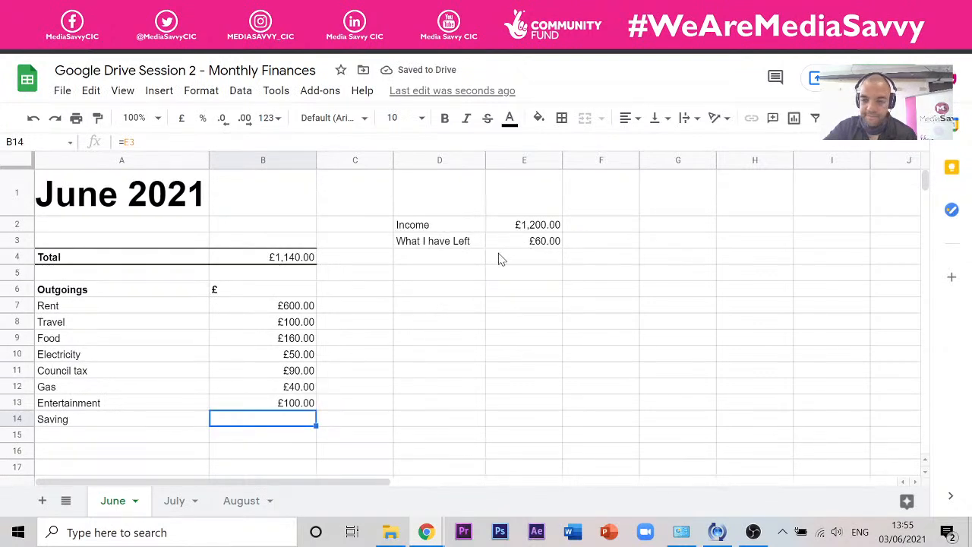
{"action": "left_click", "coordinate": [554, 244]}
{"action": "left_click", "coordinate": [272, 423]}
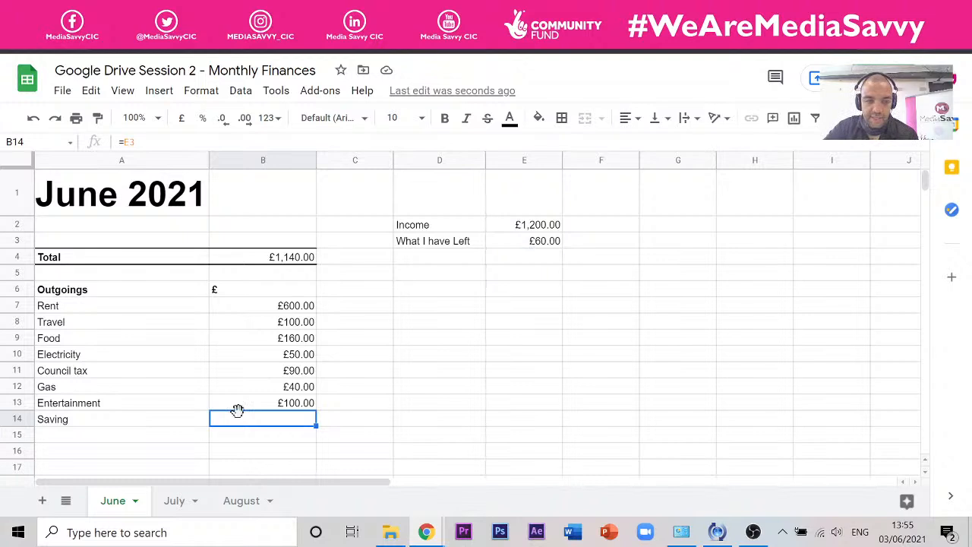
{"action": "left_click", "coordinate": [548, 243]}
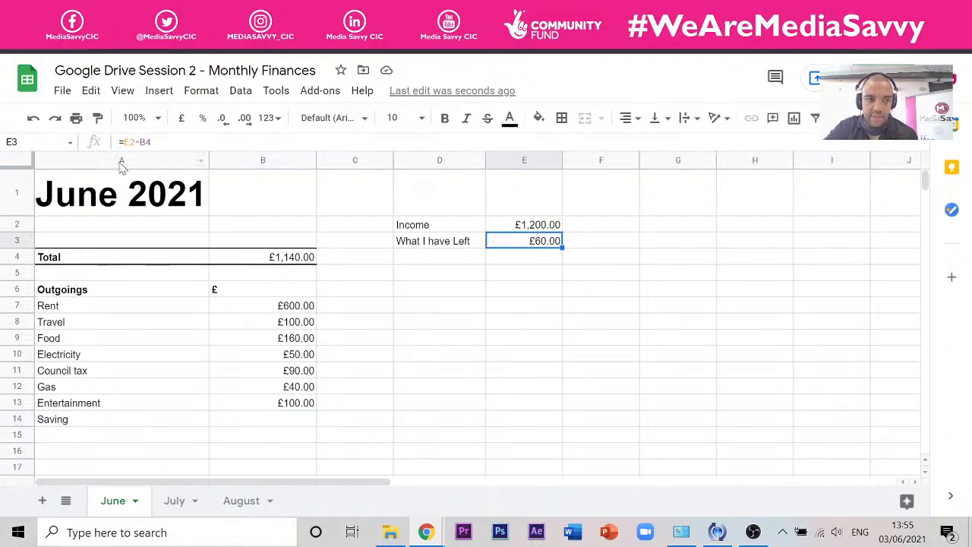
{"action": "left_click", "coordinate": [508, 374]}
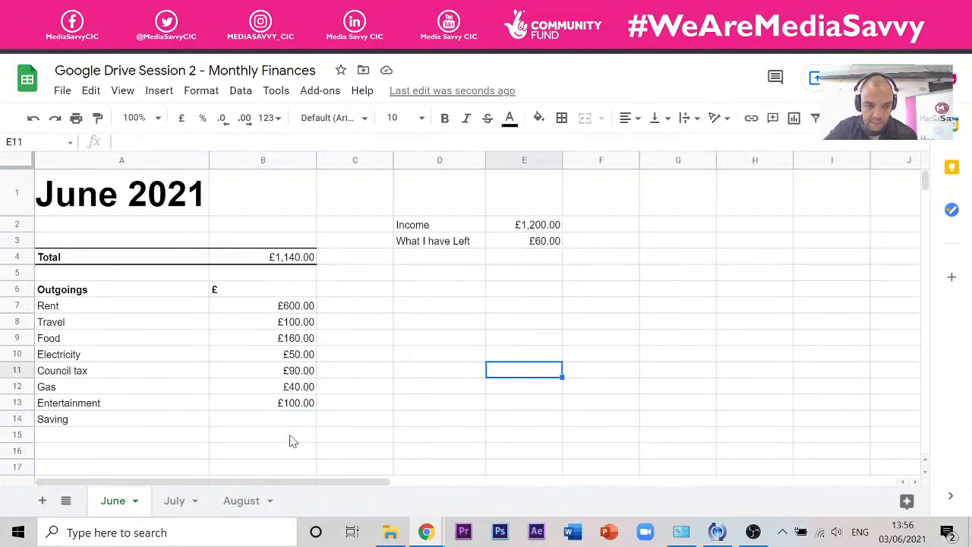
{"action": "left_click", "coordinate": [291, 425]}
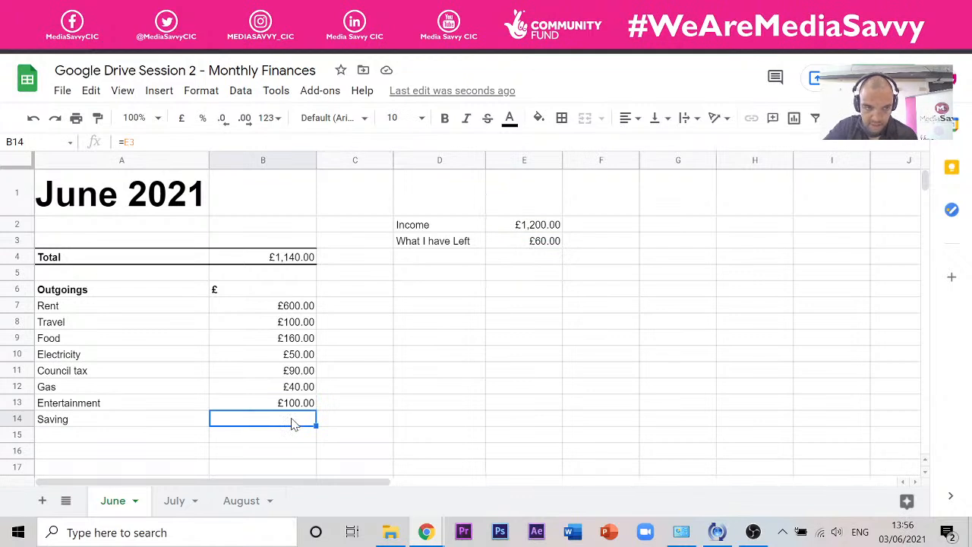
{"action": "left_click", "coordinate": [481, 400]}
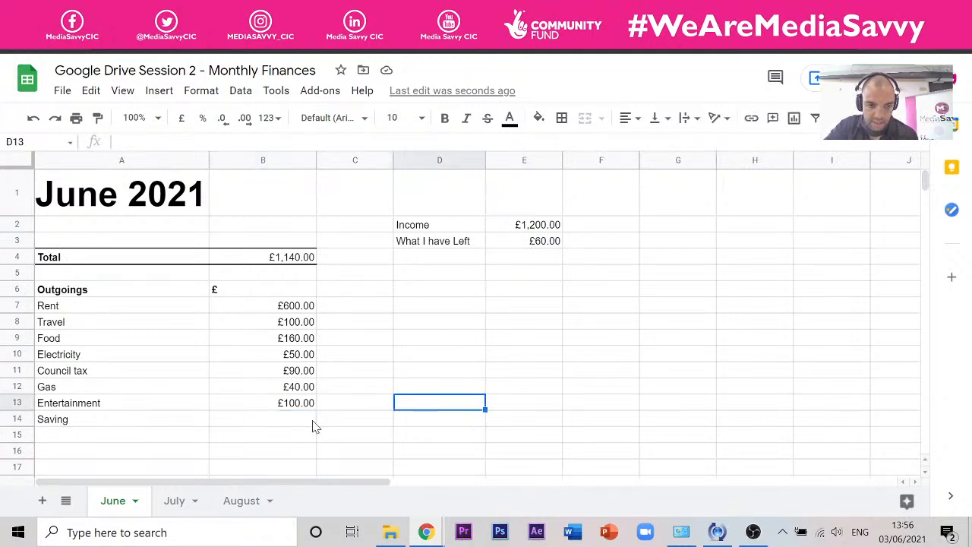
Clear the Saving cell B14 and re-enter the formula =E3 in it.
{"action": "left_click", "coordinate": [314, 424]}
{"action": "key", "text": "Delete"}
{"action": "left_click", "coordinate": [407, 275]}
{"action": "left_click", "coordinate": [293, 419]}
{"action": "type", "text": "="}
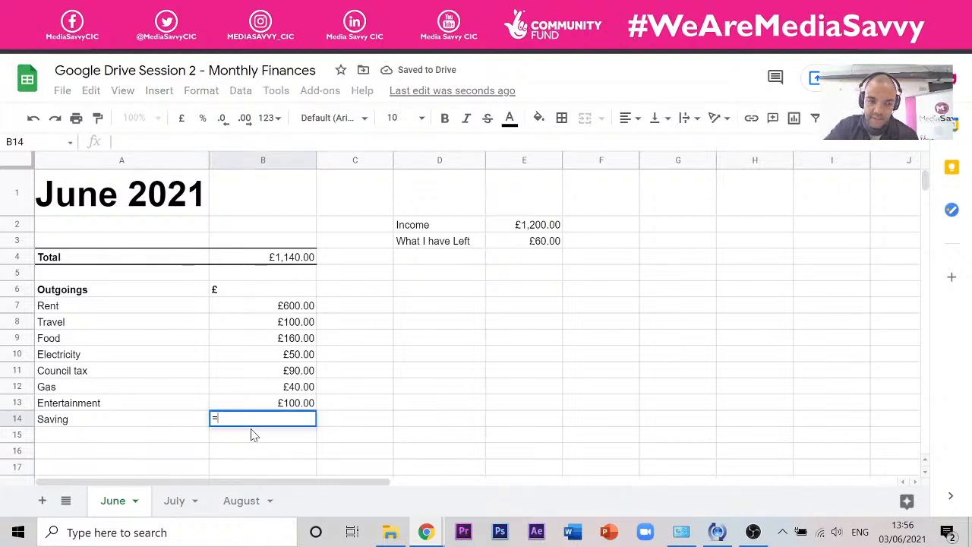
{"action": "left_click", "coordinate": [532, 242]}
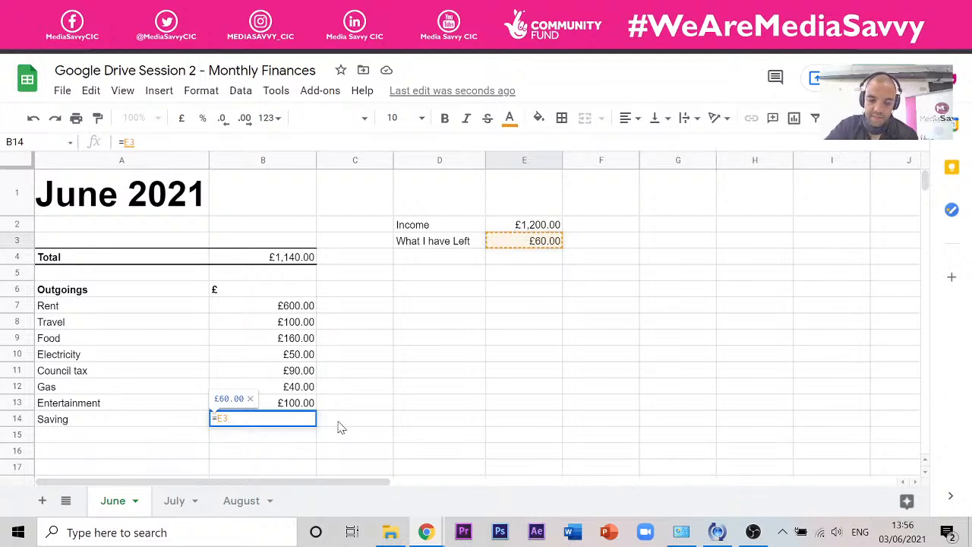
{"action": "key", "text": "Return"}
Recheck the Saving formula in B14 and clear the What I have Left cell E3.
{"action": "left_click", "coordinate": [289, 423]}
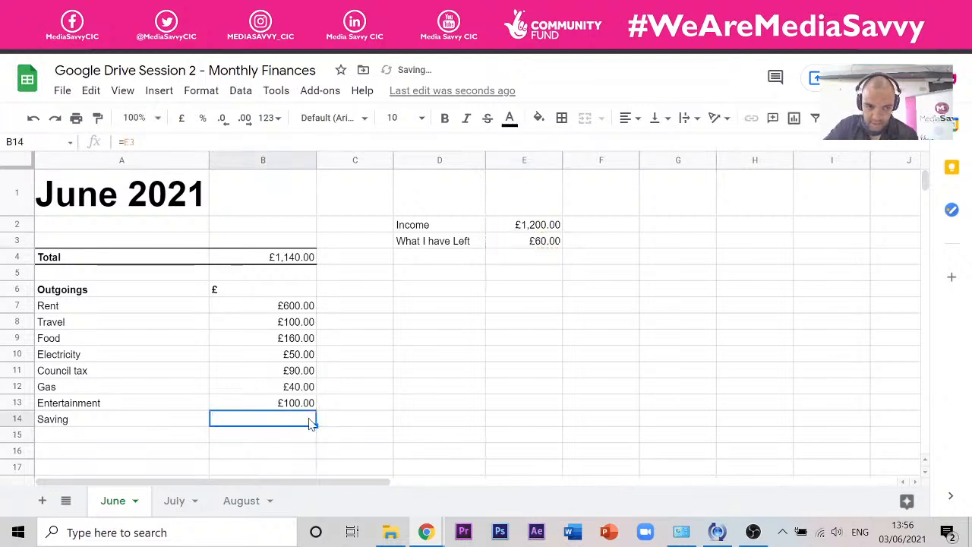
{"action": "left_click", "coordinate": [550, 243]}
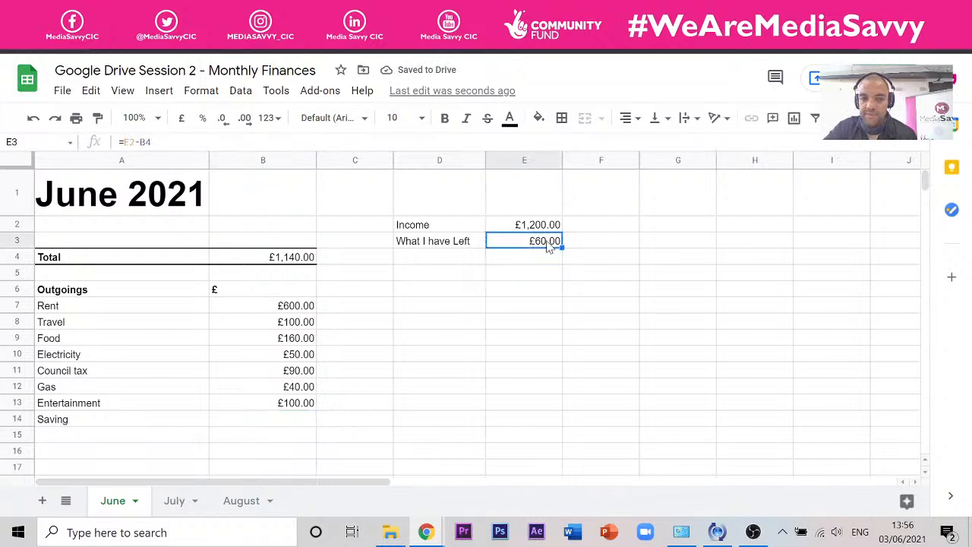
{"action": "key", "text": "Delete"}
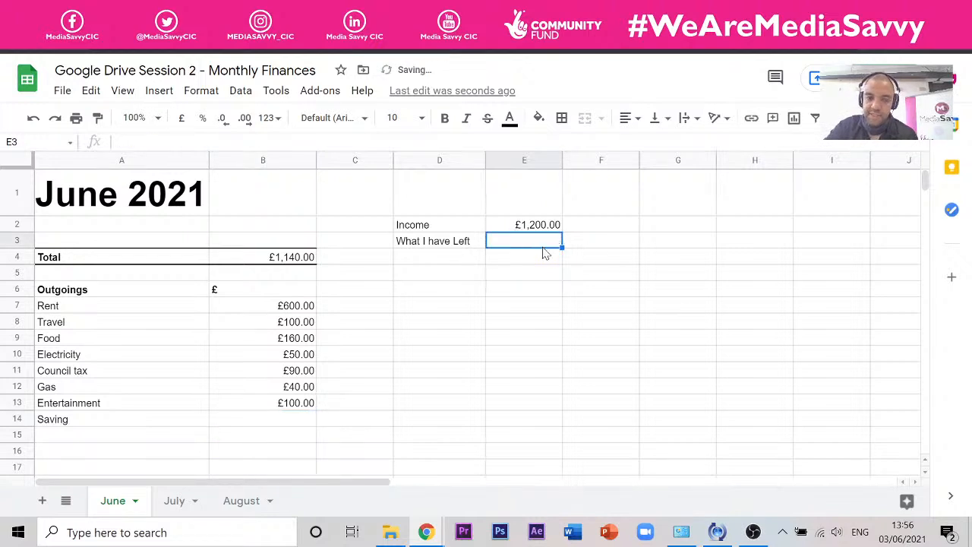
Enter the formula =E2-B4 in the What I have Left cell E3.
{"action": "left_click", "coordinate": [304, 424]}
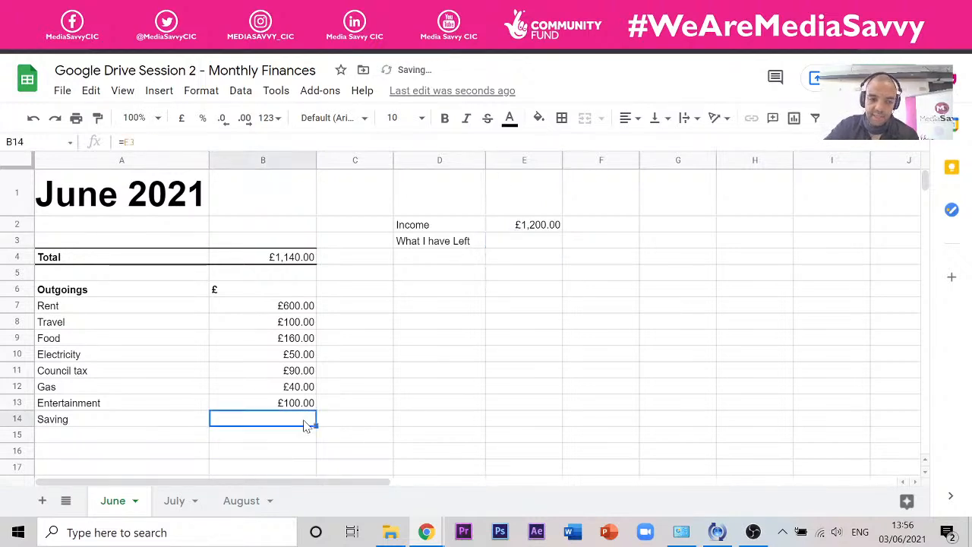
{"action": "left_click", "coordinate": [545, 248]}
{"action": "type", "text": "="}
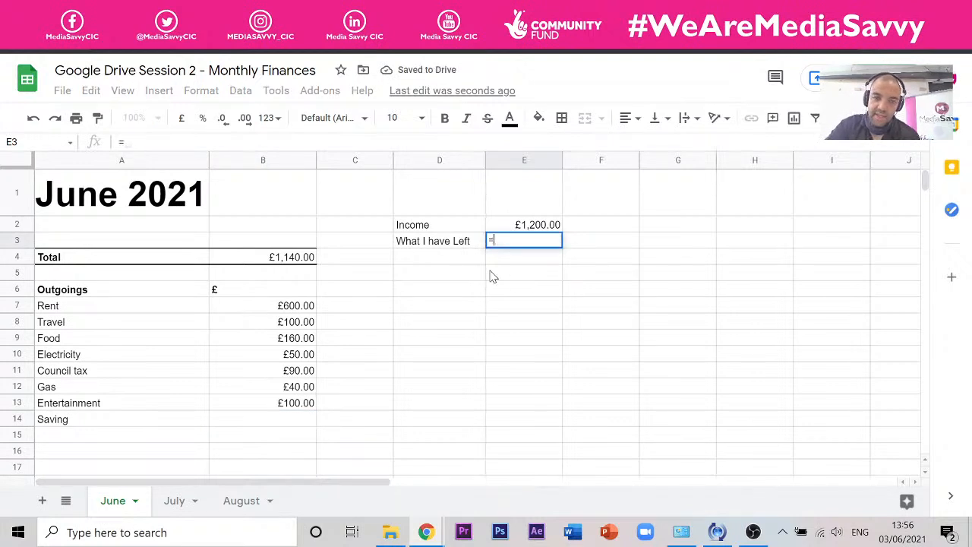
{"action": "left_click", "coordinate": [551, 225]}
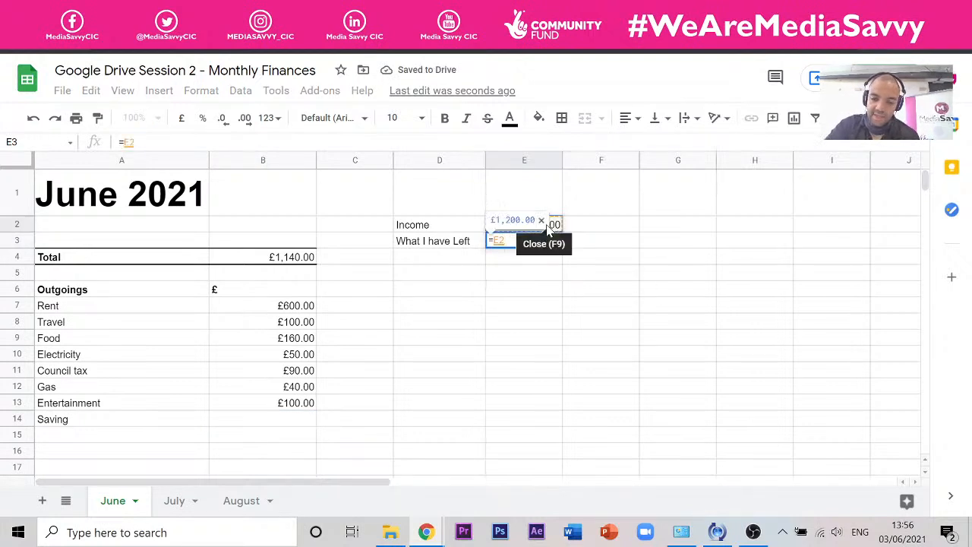
{"action": "type", "text": "-"}
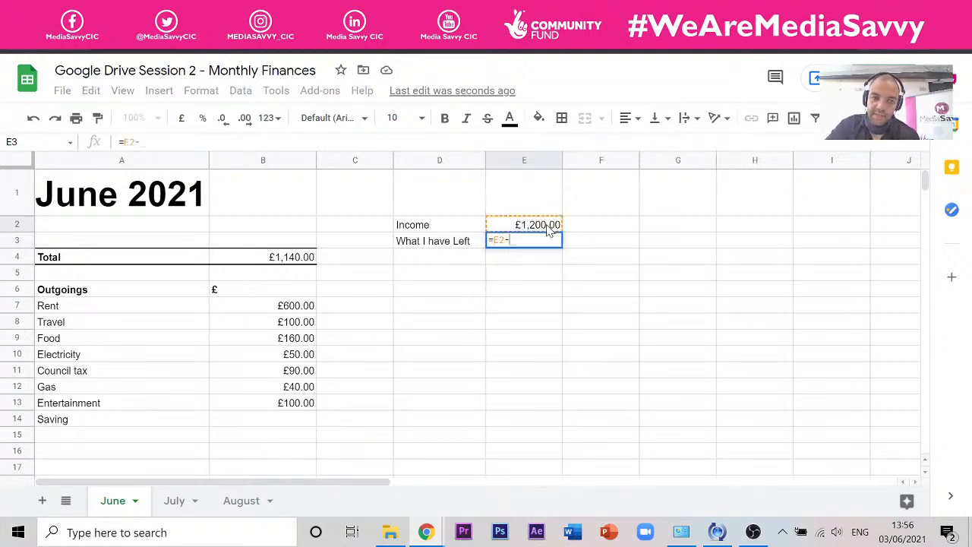
{"action": "left_click", "coordinate": [277, 259]}
{"action": "key", "text": "Return"}
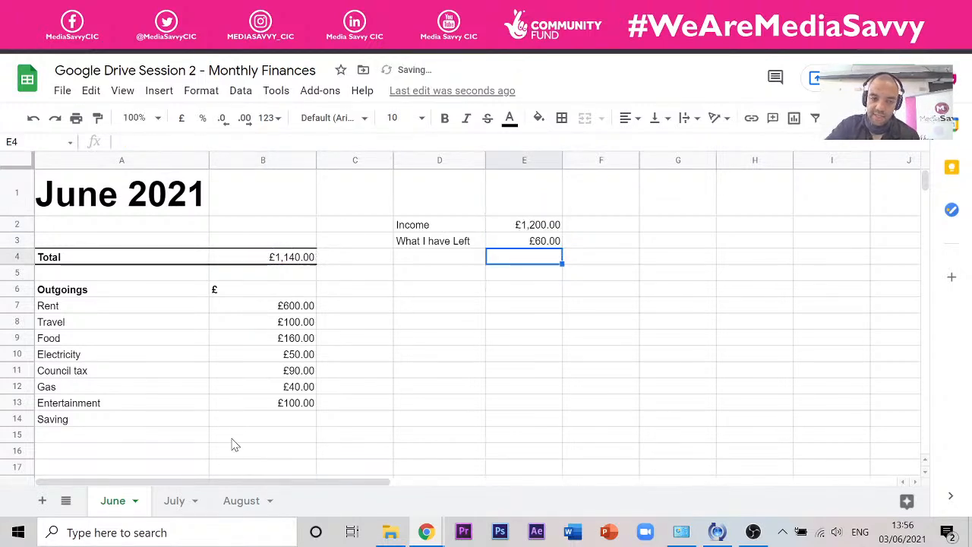
Link the Saving cell B14 to the What I have Left amount with the formula =E3.
{"action": "left_click", "coordinate": [254, 427]}
{"action": "type", "text": "="}
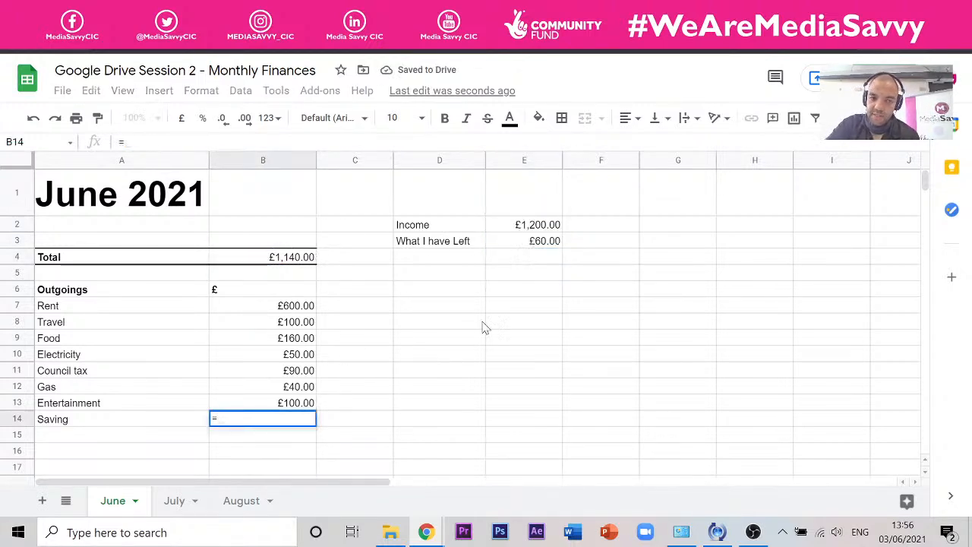
{"action": "left_click", "coordinate": [543, 245]}
{"action": "key", "text": "Return"}
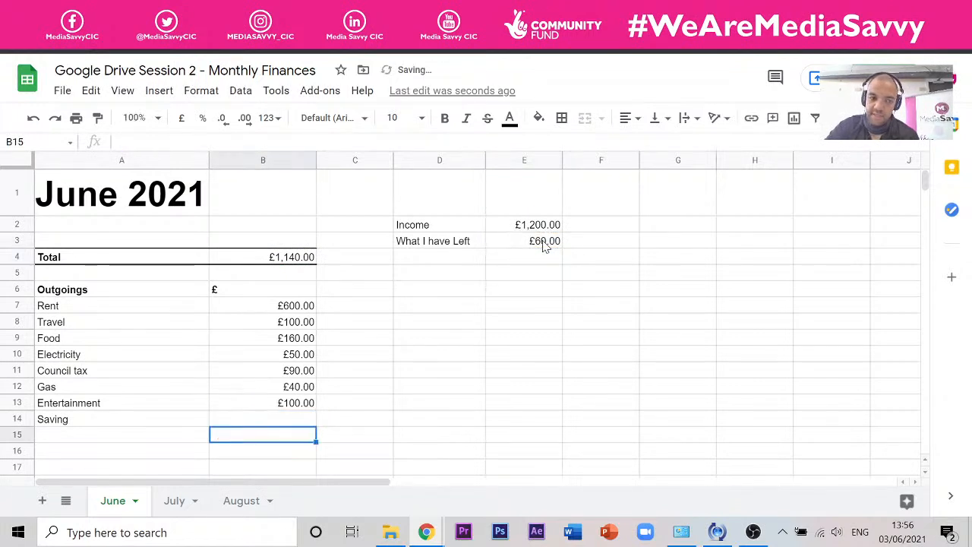
Inspect the Saving cell B14, its text colour options and the formula in the What I have Left cell E3.
{"action": "left_click", "coordinate": [291, 418]}
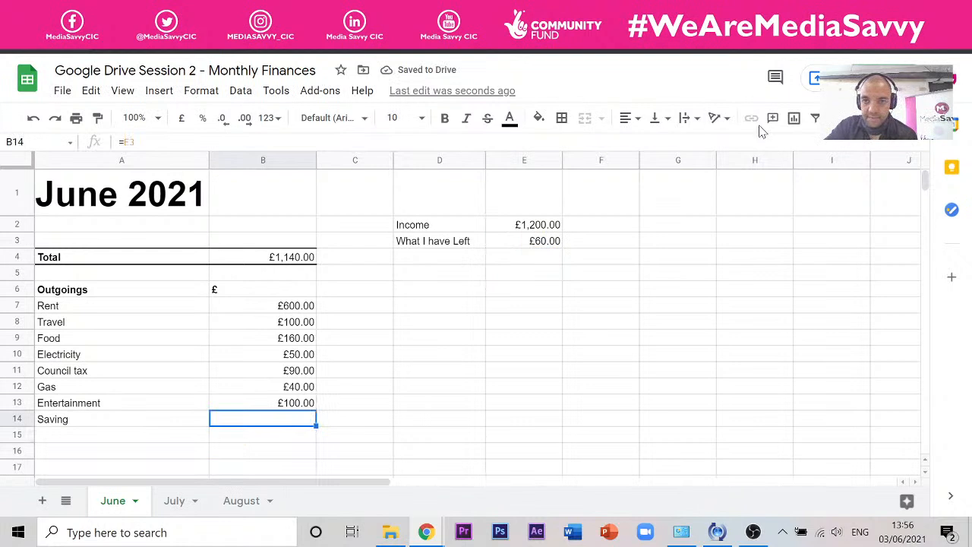
{"action": "left_click", "coordinate": [510, 118]}
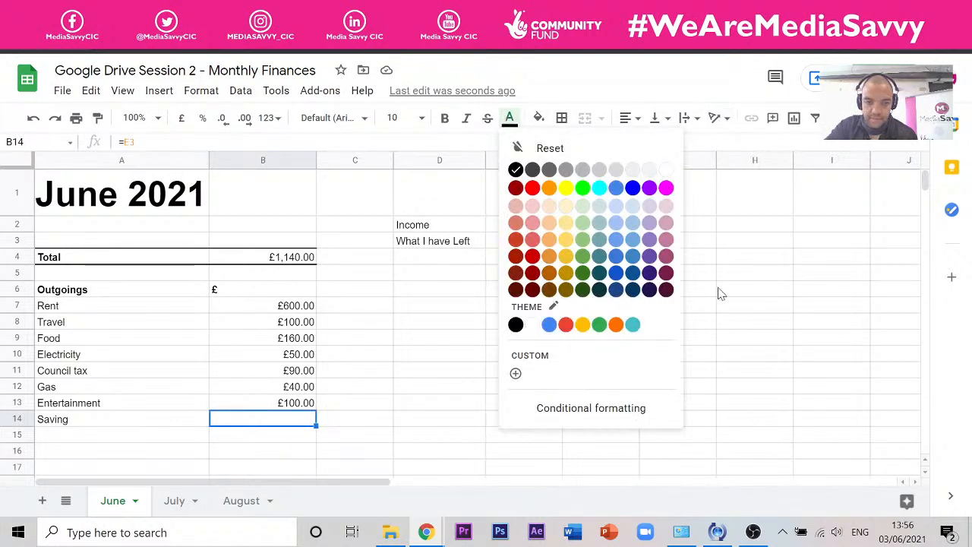
{"action": "left_click", "coordinate": [854, 303]}
{"action": "left_click_drag", "start_coordinate": [307, 428], "coordinate": [96, 428]}
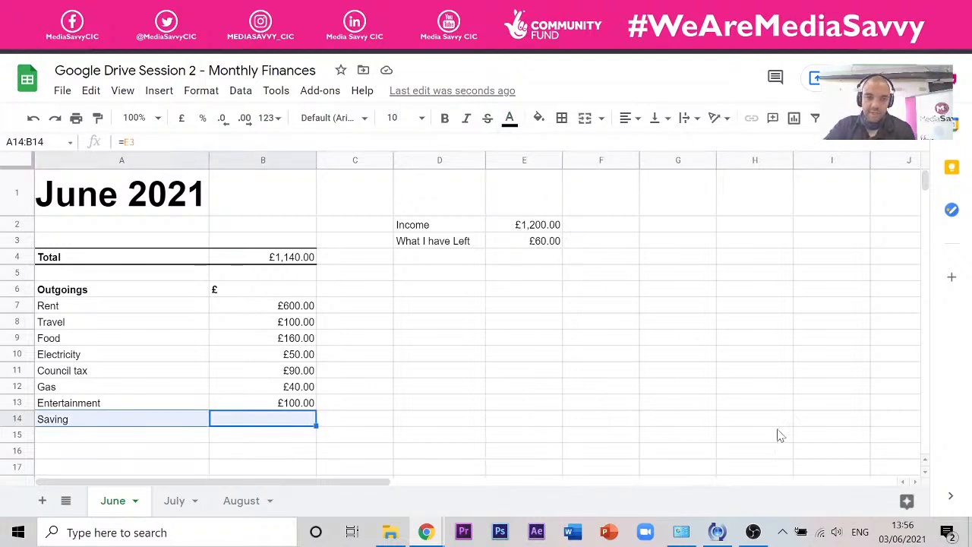
{"action": "left_click", "coordinate": [614, 306]}
{"action": "left_click", "coordinate": [467, 274]}
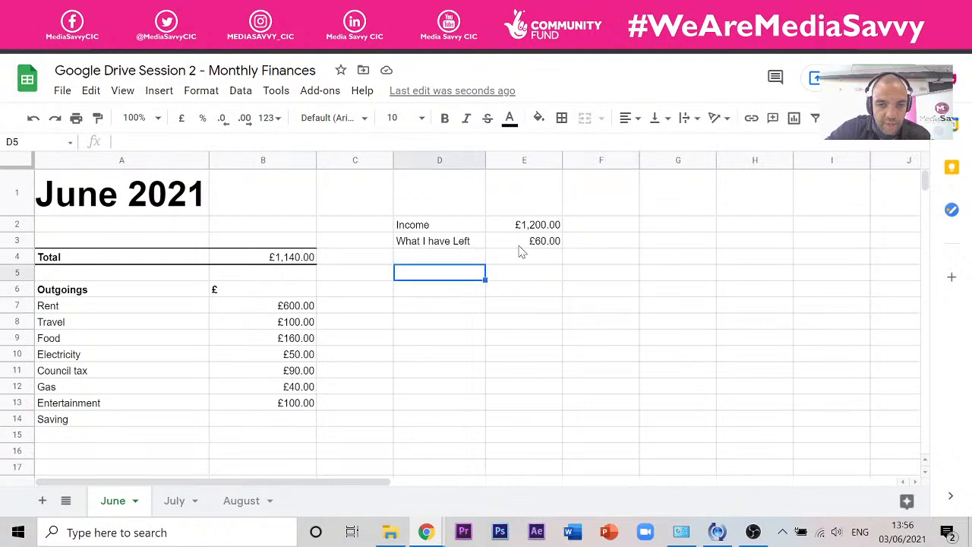
{"action": "left_click", "coordinate": [524, 244]}
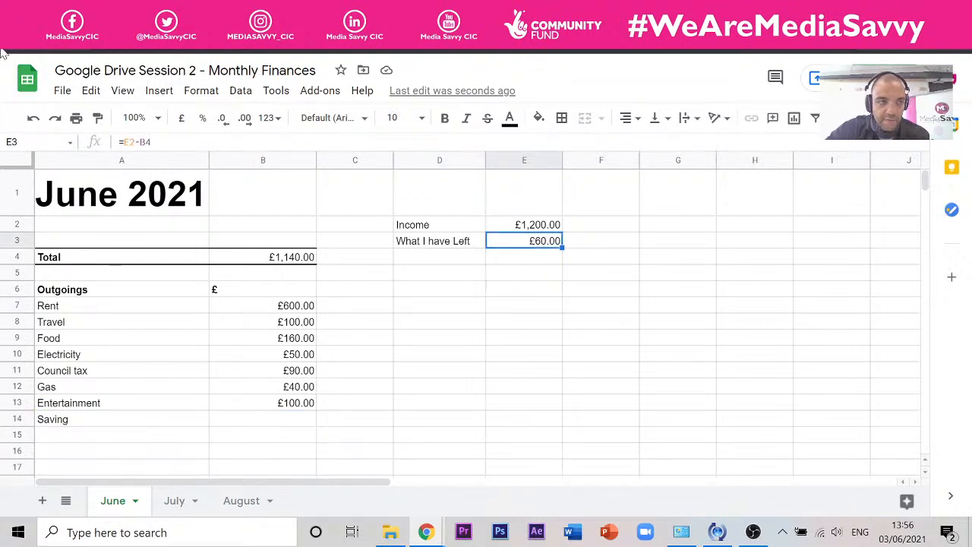
Undo the recent formula and layout edits back to the £1,500.00 Income with an empty Saving cell.
{"action": "left_click", "coordinate": [33, 118]}
{"action": "left_click", "coordinate": [34, 118]}
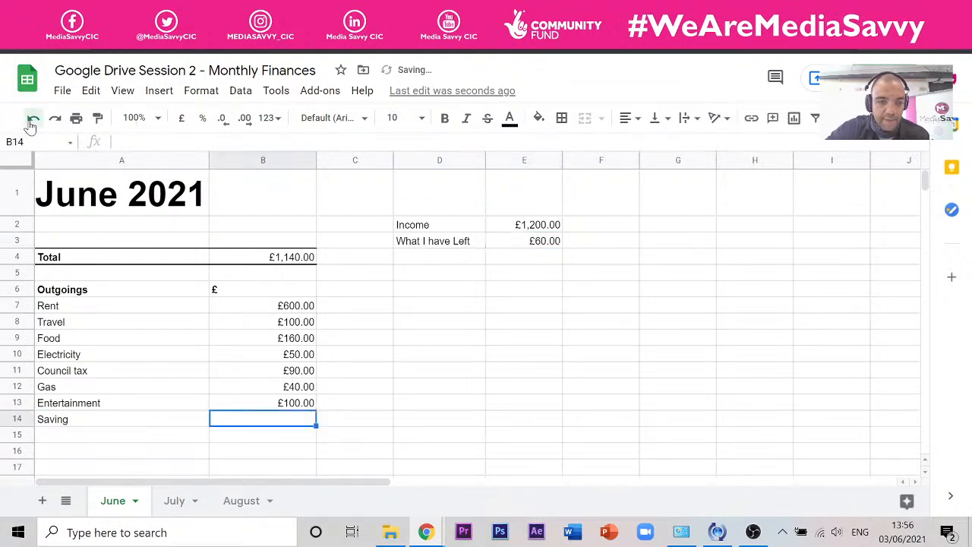
{"action": "left_click", "coordinate": [33, 122]}
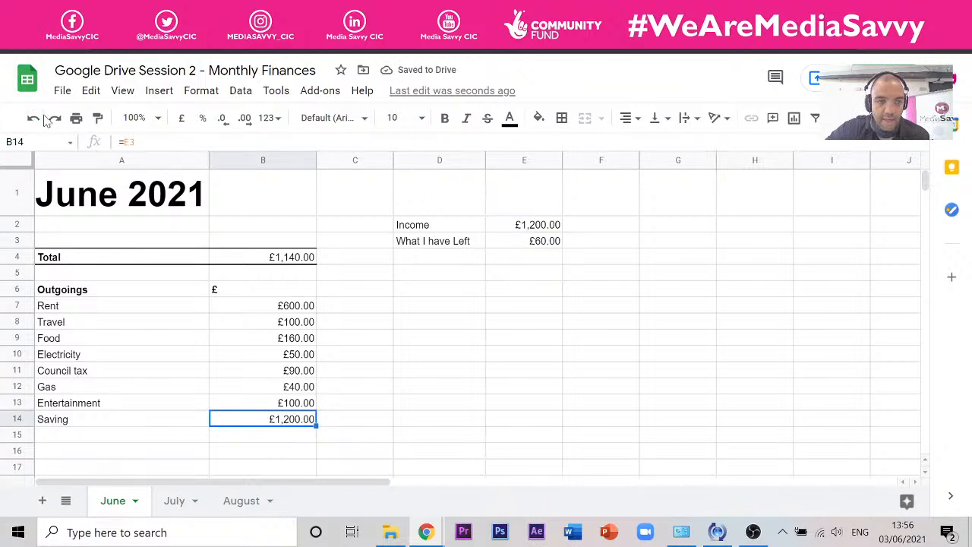
{"action": "left_click", "coordinate": [34, 120]}
{"action": "left_click", "coordinate": [36, 121]}
{"action": "left_click", "coordinate": [36, 121]}
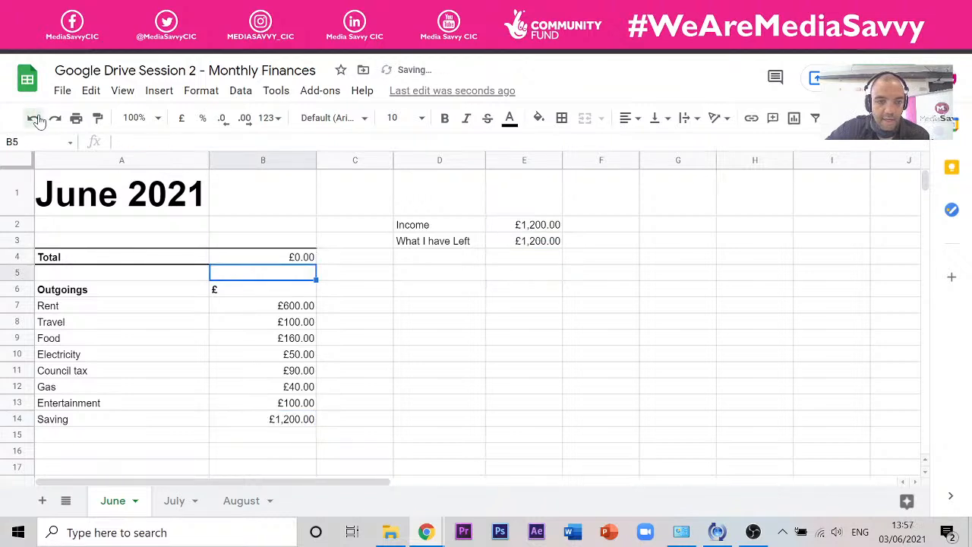
{"action": "left_click", "coordinate": [36, 121]}
{"action": "left_click", "coordinate": [37, 120]}
{"action": "left_click", "coordinate": [36, 120]}
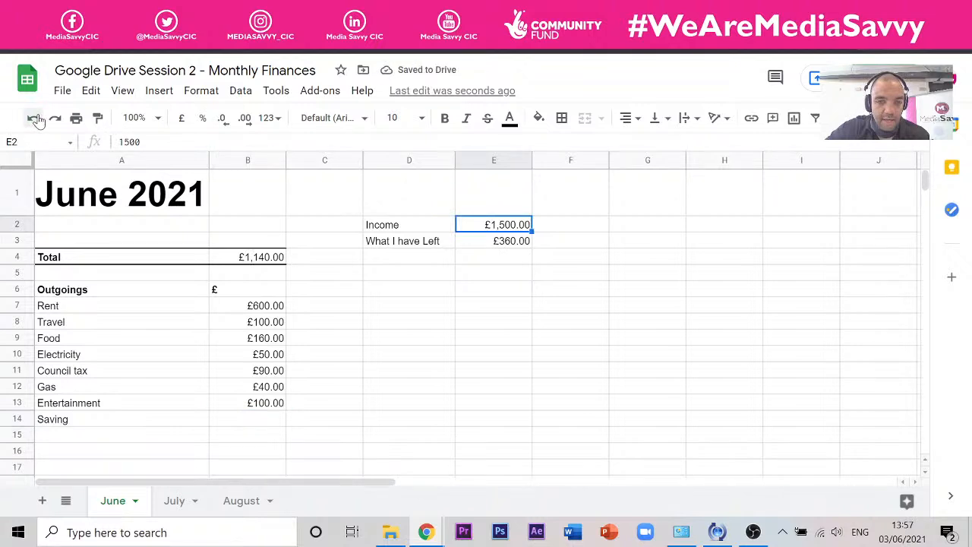
Redo the Income change to £1,200.00 and the formula =E3 in the Saving cell B14.
{"action": "left_click", "coordinate": [54, 119]}
{"action": "left_click", "coordinate": [54, 120]}
{"action": "left_click", "coordinate": [574, 388]}
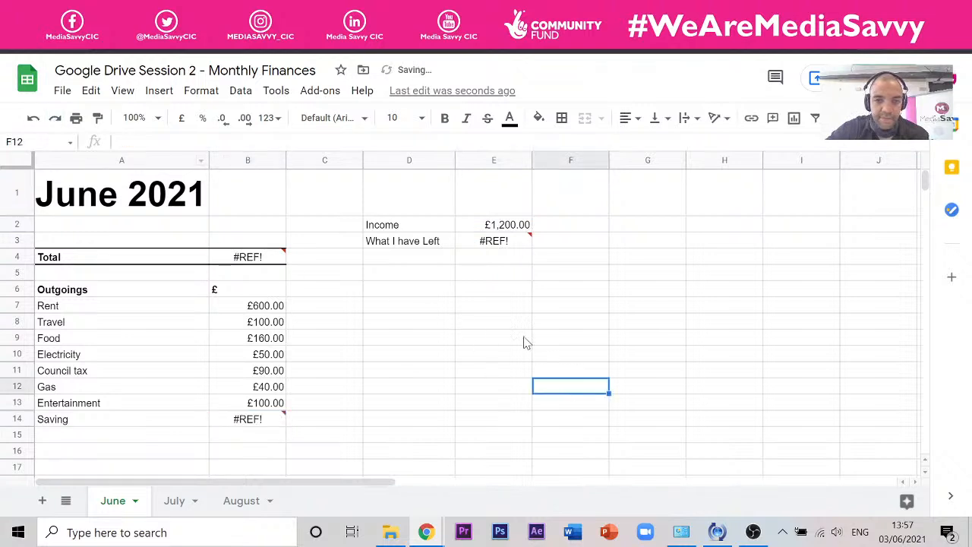
{"action": "mouse_move", "coordinate": [267, 267]}
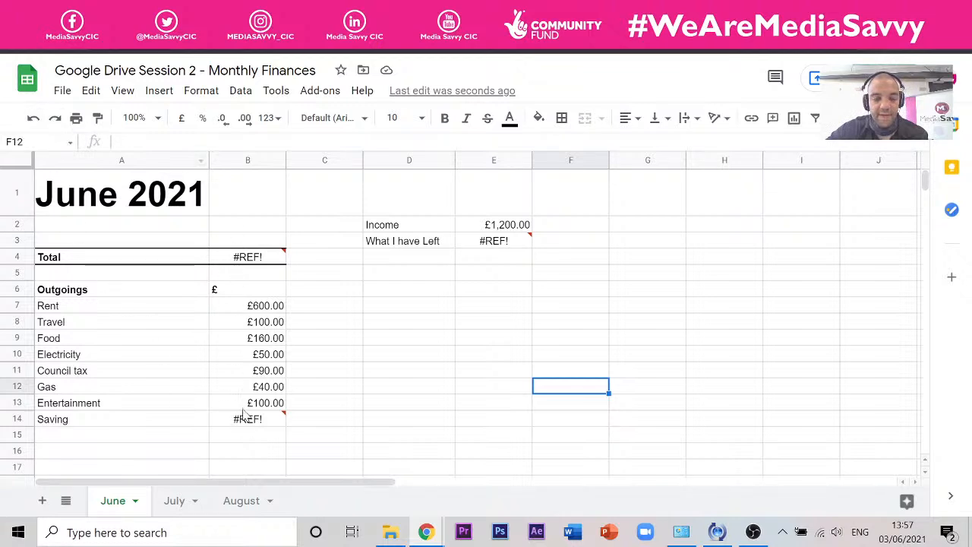
{"action": "left_click", "coordinate": [33, 118]}
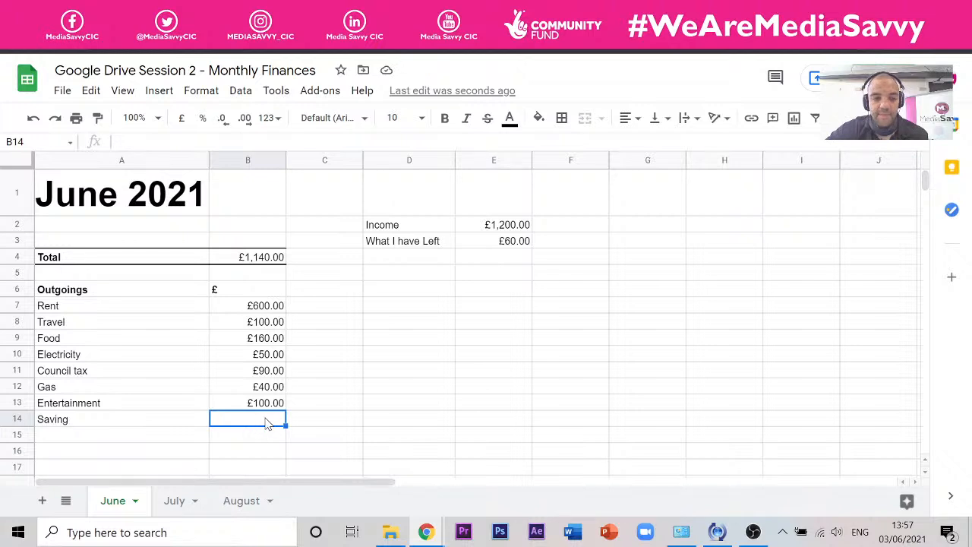
{"action": "left_click", "coordinate": [55, 118]}
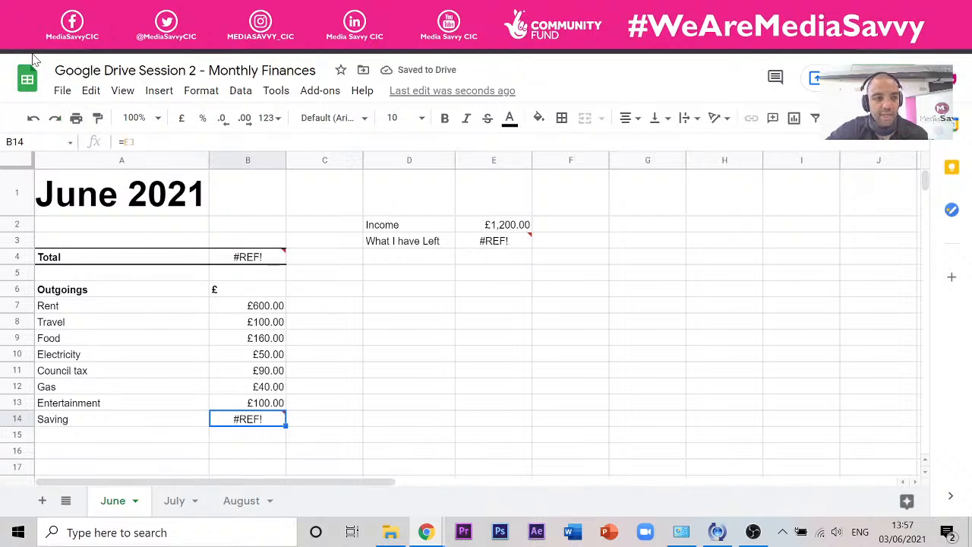
Turn on Iterative calculation in the spreadsheet's calculation settings and save the settings.
{"action": "left_click", "coordinate": [61, 92]}
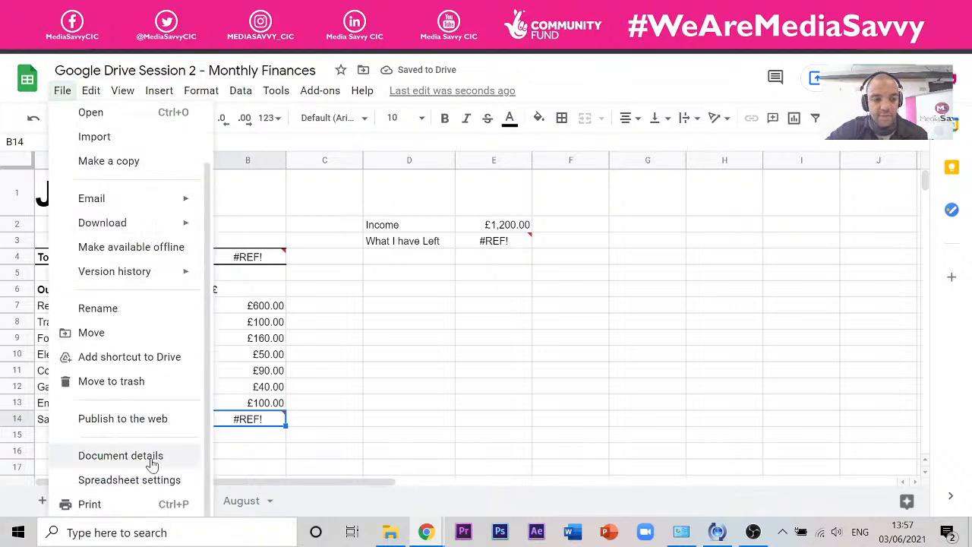
{"action": "left_click", "coordinate": [161, 479]}
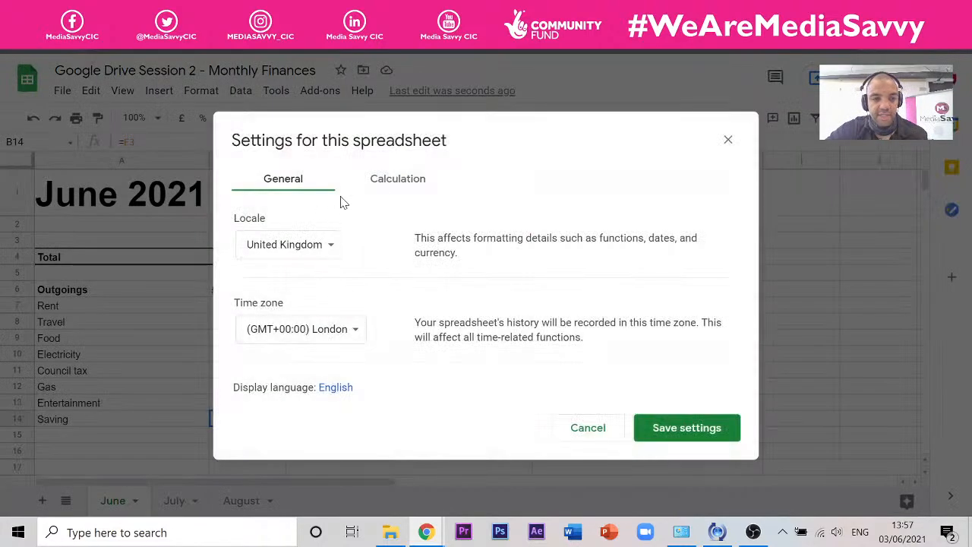
{"action": "left_click", "coordinate": [365, 196]}
{"action": "left_click", "coordinate": [267, 334]}
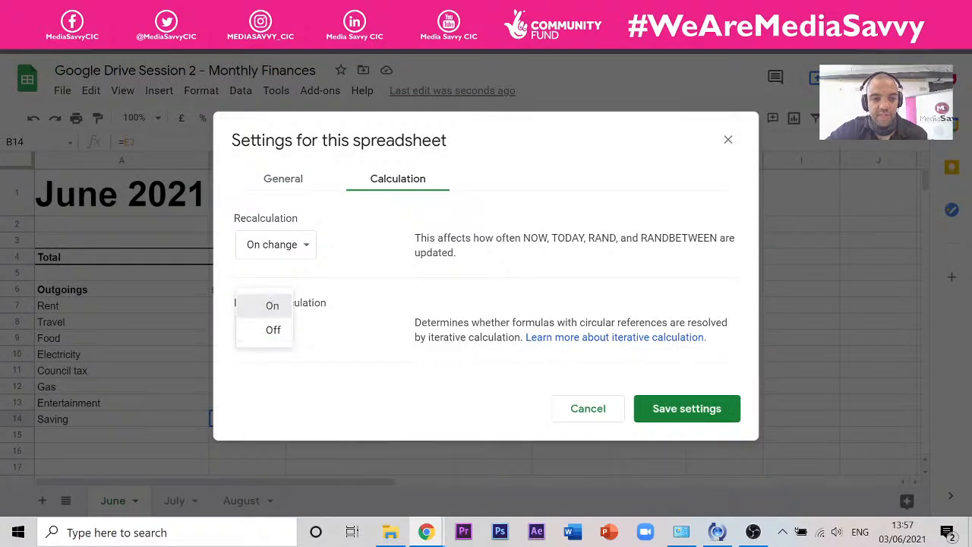
{"action": "left_click", "coordinate": [272, 306]}
{"action": "left_click_drag", "start_coordinate": [637, 182], "coordinate": [571, 91]}
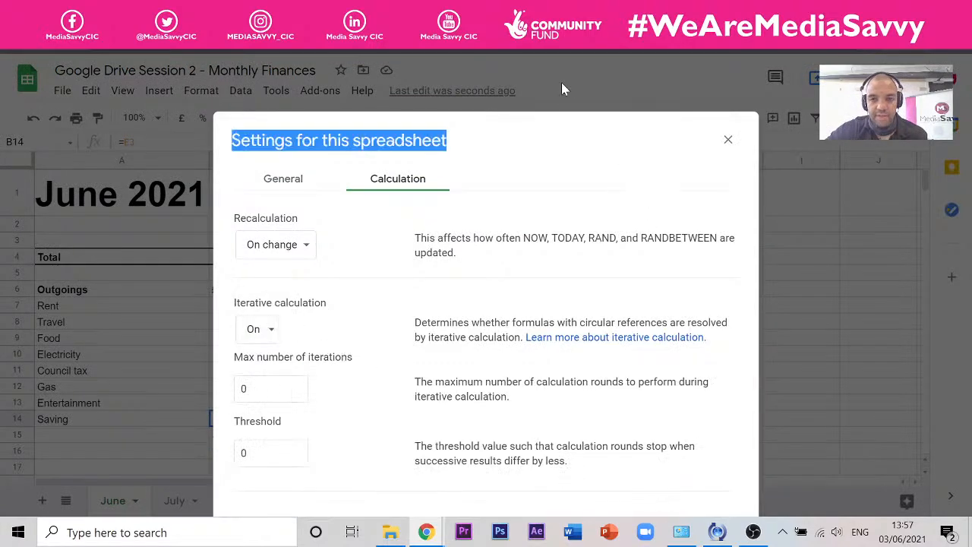
{"action": "left_click_drag", "start_coordinate": [571, 131], "coordinate": [532, 68]}
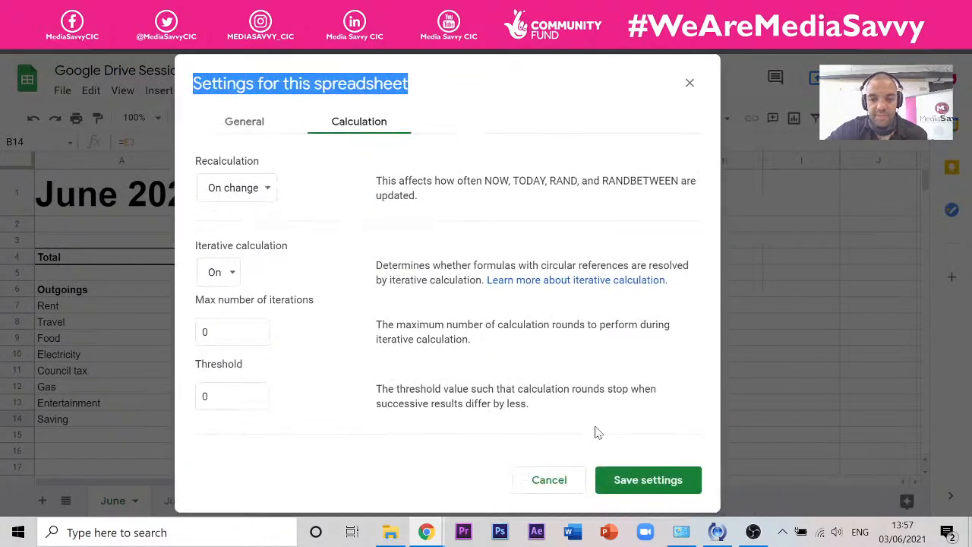
{"action": "left_click", "coordinate": [625, 482]}
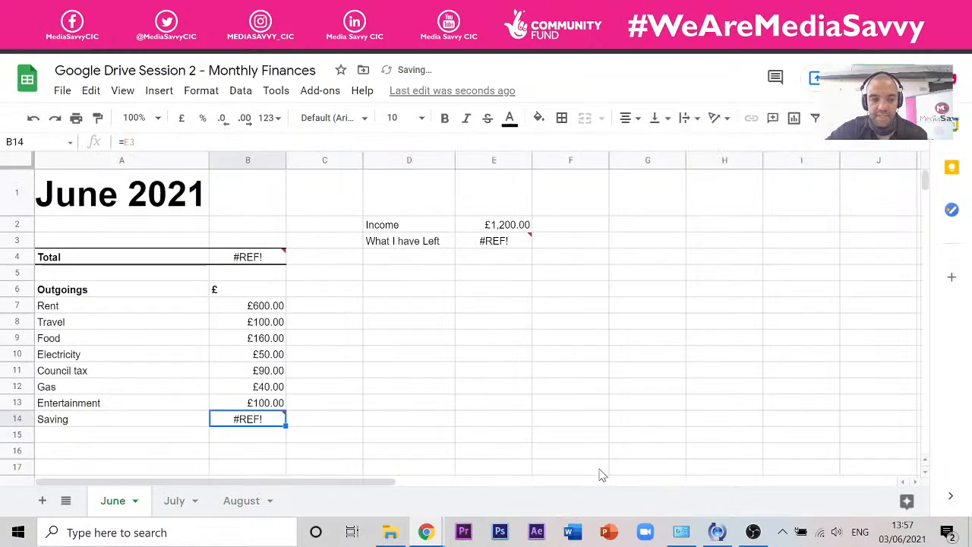
Check the formulas in the Total cell B4 and the What I have Left cell E3.
{"action": "left_click", "coordinate": [375, 333]}
{"action": "left_click", "coordinate": [254, 261]}
{"action": "left_click", "coordinate": [495, 241]}
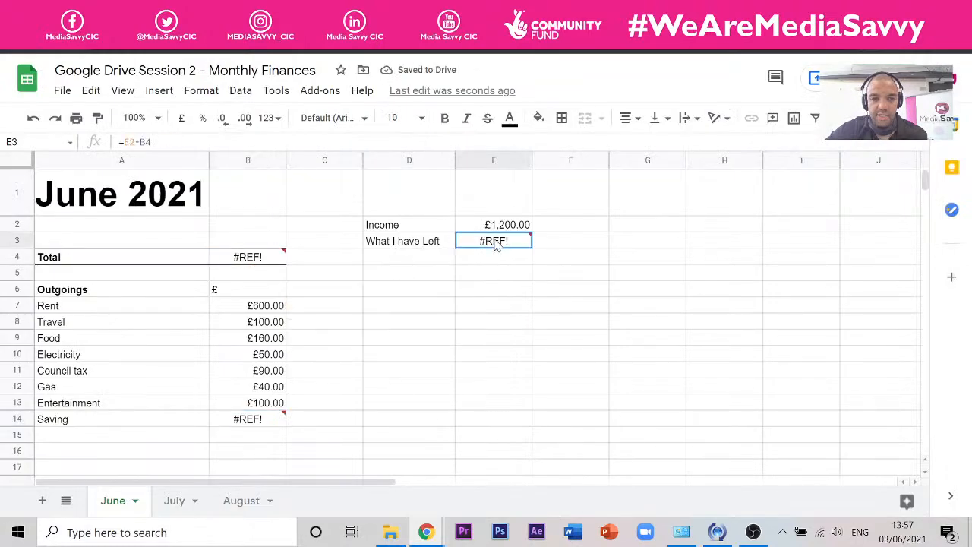
{"action": "left_click", "coordinate": [87, 161]}
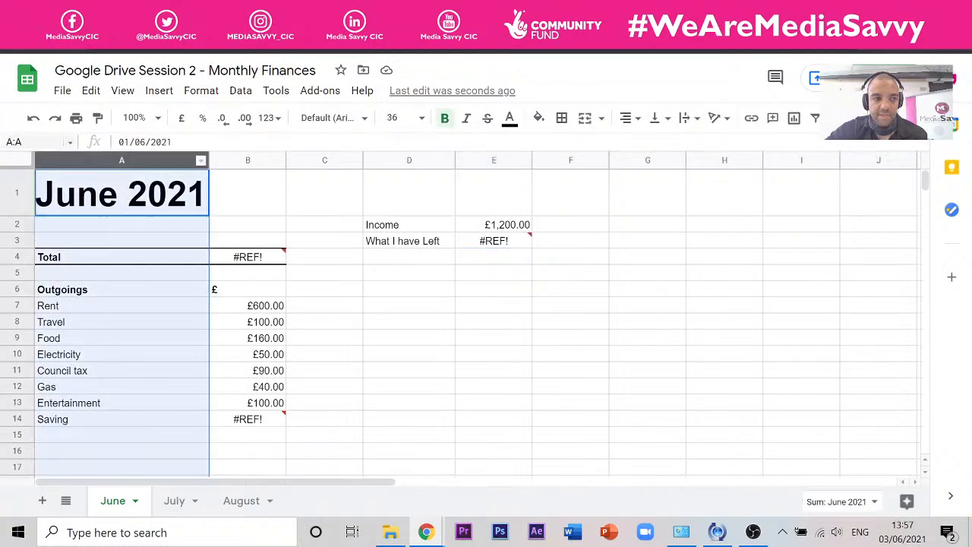
{"action": "left_click", "coordinate": [419, 339]}
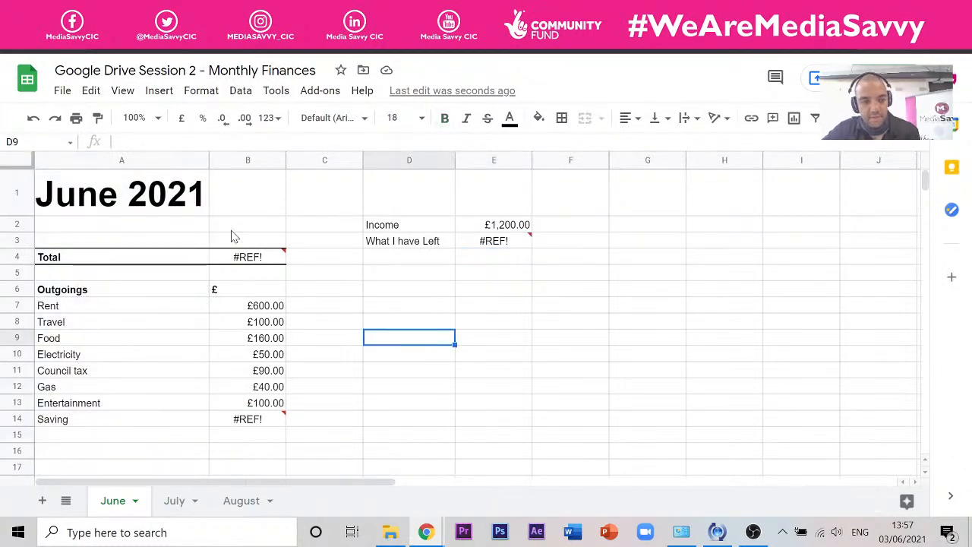
Undo the Saving formula in B14 and the Income change to £1,200.00.
{"action": "left_click", "coordinate": [33, 119]}
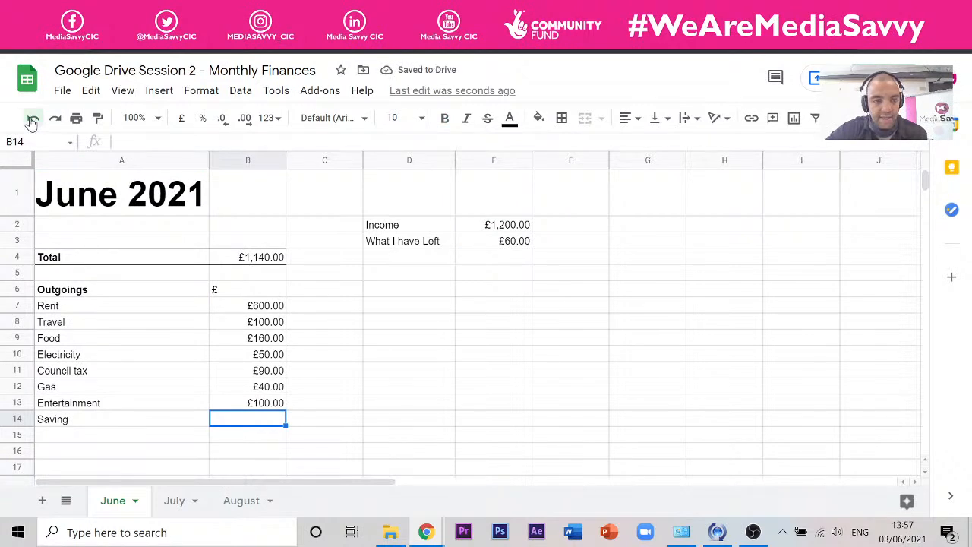
{"action": "left_click", "coordinate": [33, 119]}
{"action": "left_click", "coordinate": [669, 371]}
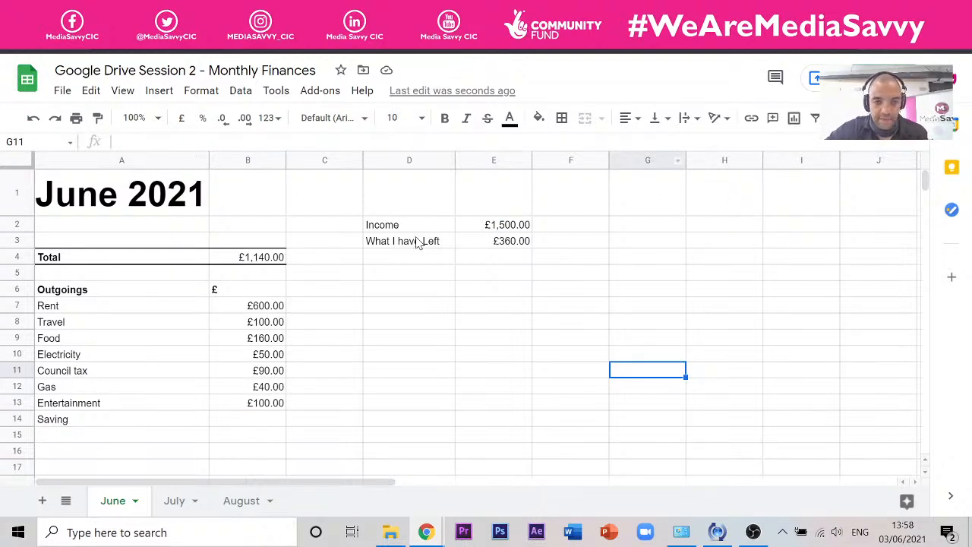
Check the contents of the Total cell B4, the Income cell E2 and the What I have Left cell E3.
{"action": "left_click", "coordinate": [279, 260]}
{"action": "left_click", "coordinate": [522, 228]}
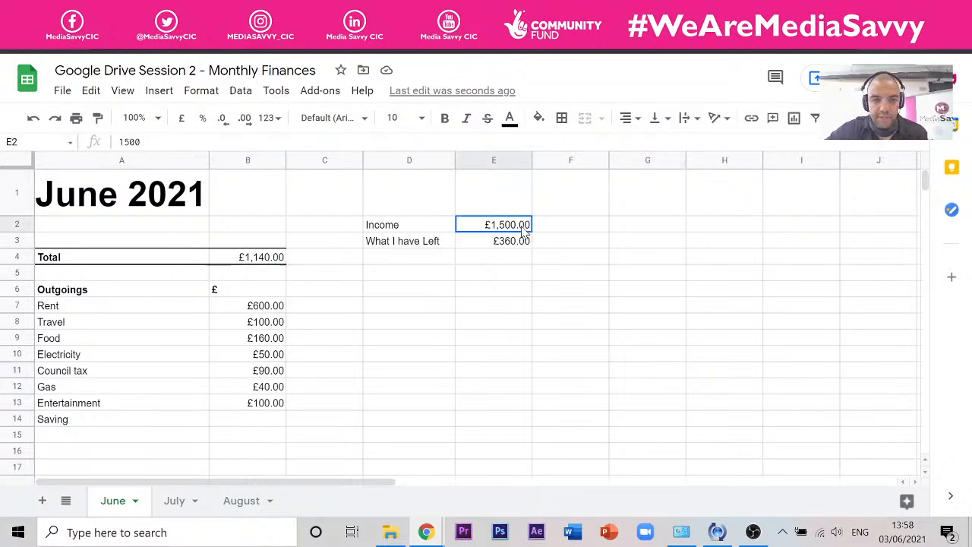
{"action": "left_click", "coordinate": [514, 251]}
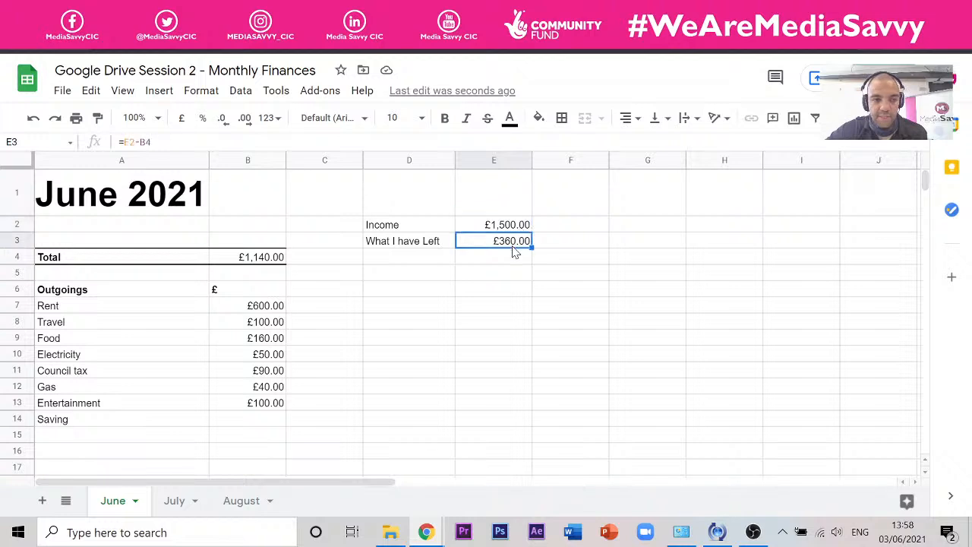
Enter the formula =E2 in the Saving cell B14.
{"action": "left_click", "coordinate": [269, 422]}
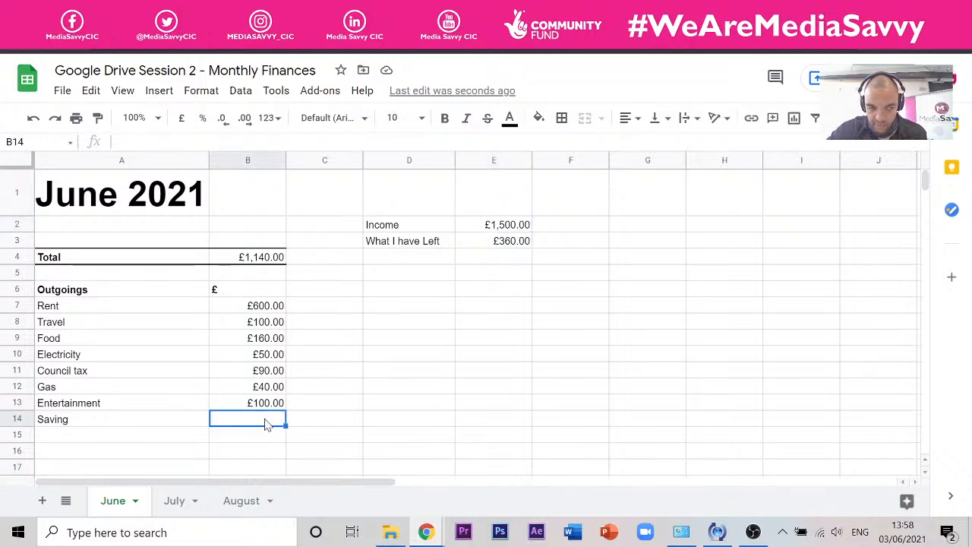
{"action": "type", "text": "="}
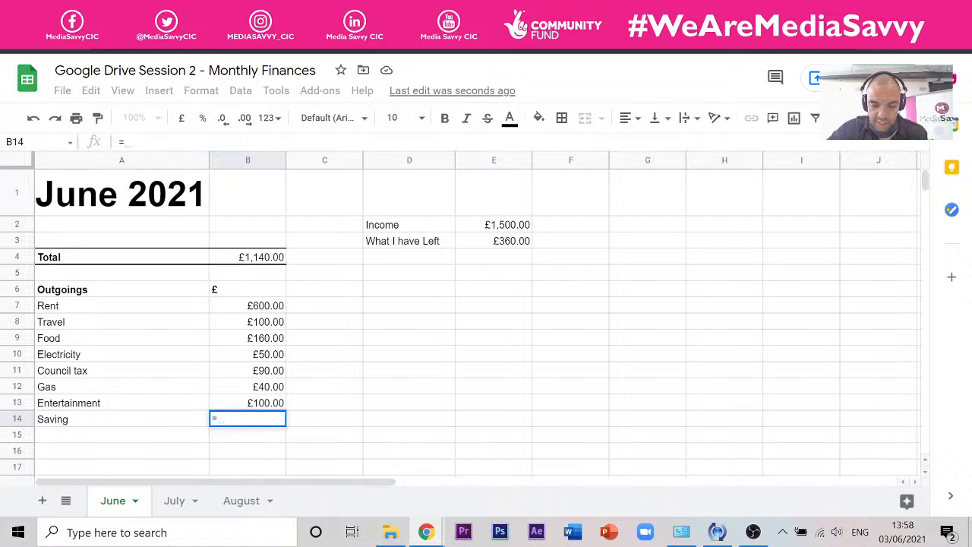
{"action": "left_click", "coordinate": [494, 228]}
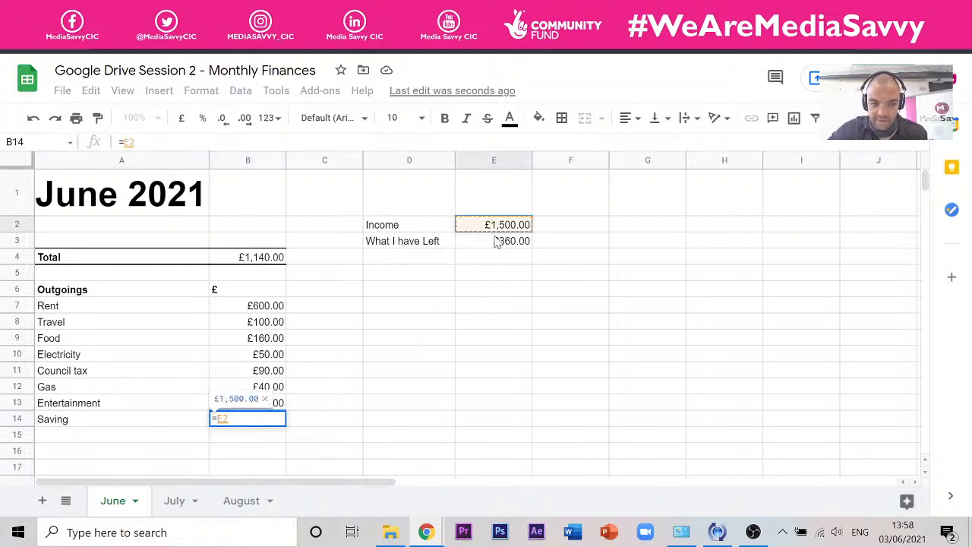
{"action": "key", "text": "Return"}
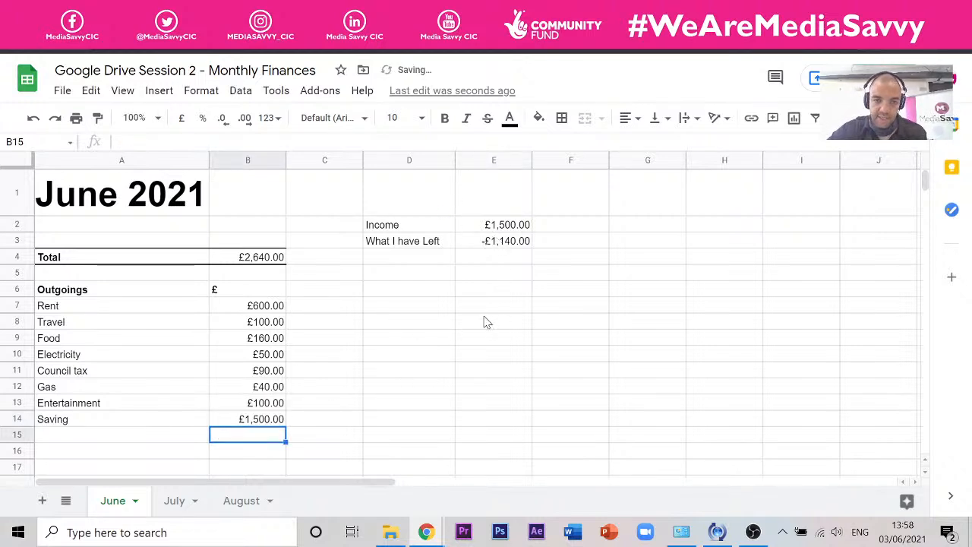
Change the reference in the Saving cell B14 so its formula is =E3.
{"action": "left_click", "coordinate": [256, 422]}
{"action": "left_click", "coordinate": [149, 140]}
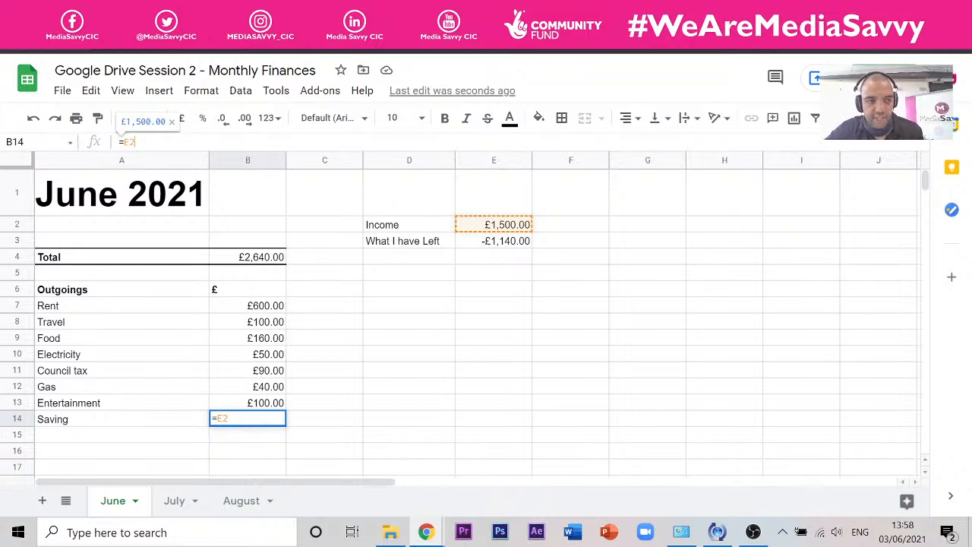
{"action": "left_click_drag", "start_coordinate": [135, 147], "coordinate": [130, 147]}
{"action": "type", "text": "3"}
{"action": "key", "text": "Return"}
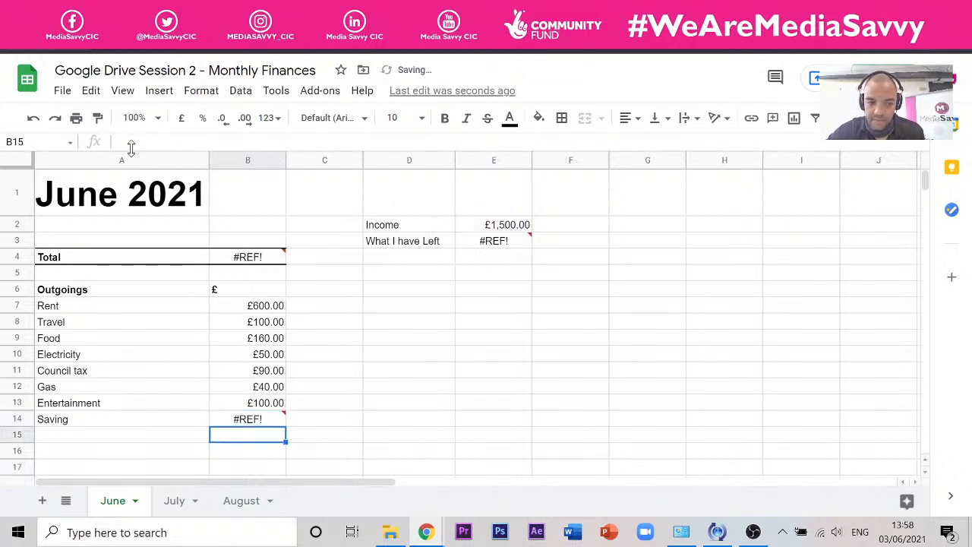
Turn on Iterative calculation with a maximum of 5 iterations in the spreadsheet's calculation settings and save them.
{"action": "left_click", "coordinate": [264, 423]}
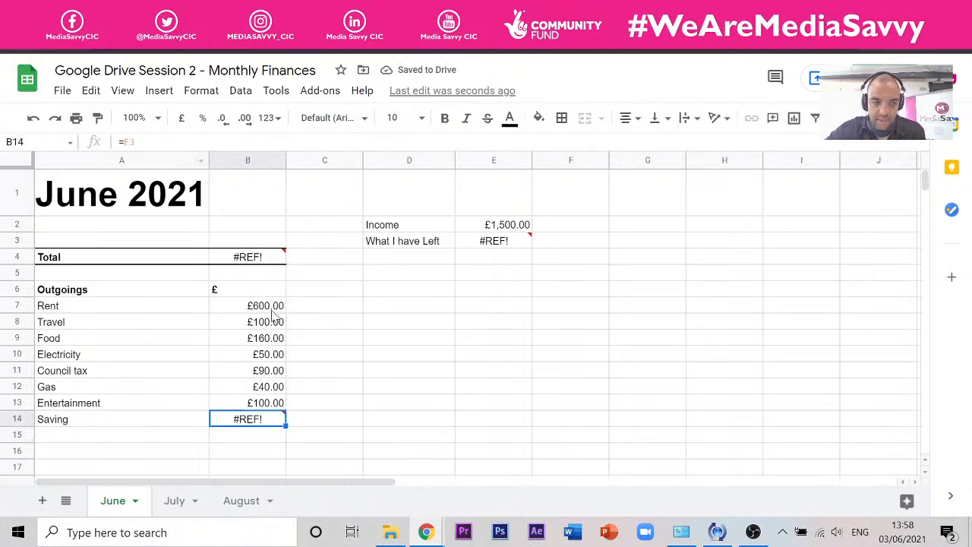
{"action": "left_click", "coordinate": [62, 91]}
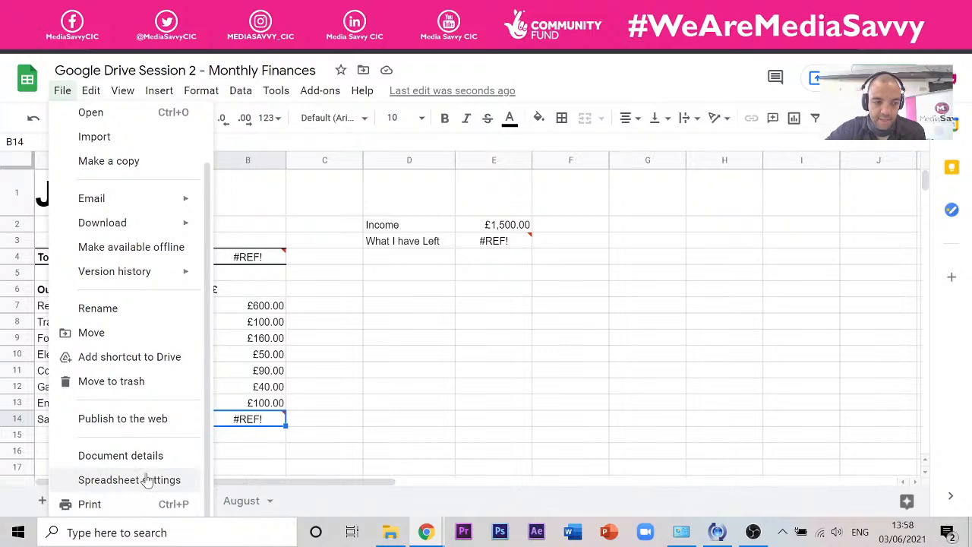
{"action": "left_click", "coordinate": [147, 480]}
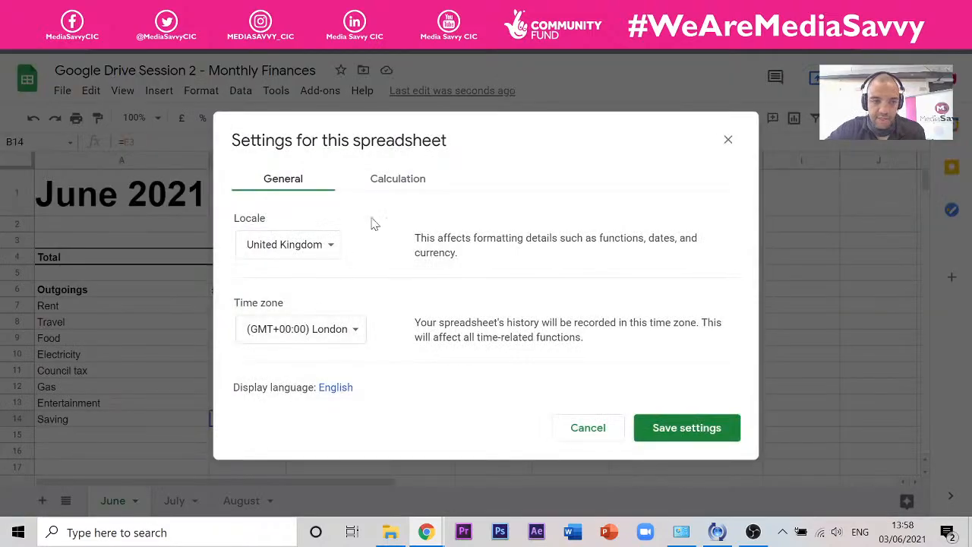
{"action": "left_click", "coordinate": [382, 189]}
{"action": "left_click", "coordinate": [269, 328]}
{"action": "left_click", "coordinate": [271, 305]}
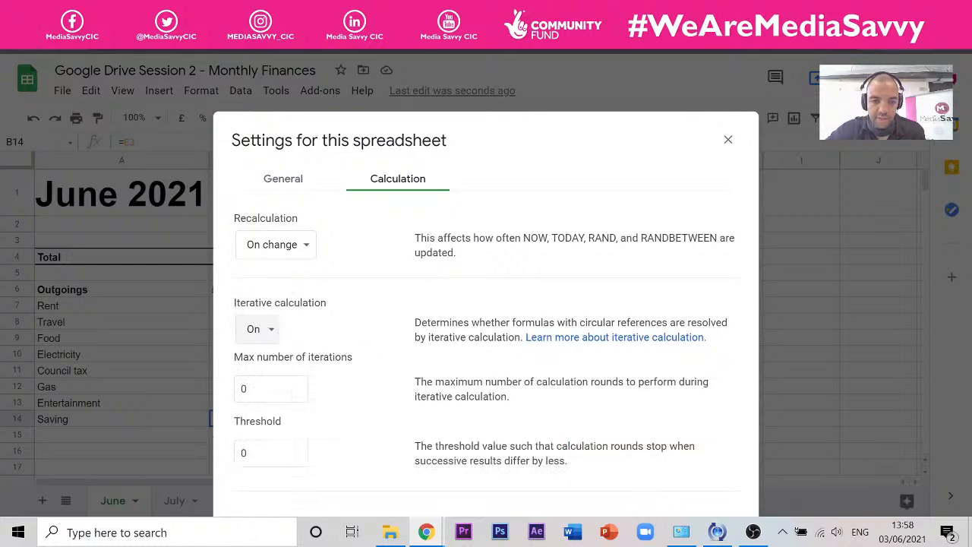
{"action": "left_click_drag", "start_coordinate": [589, 134], "coordinate": [522, 82]}
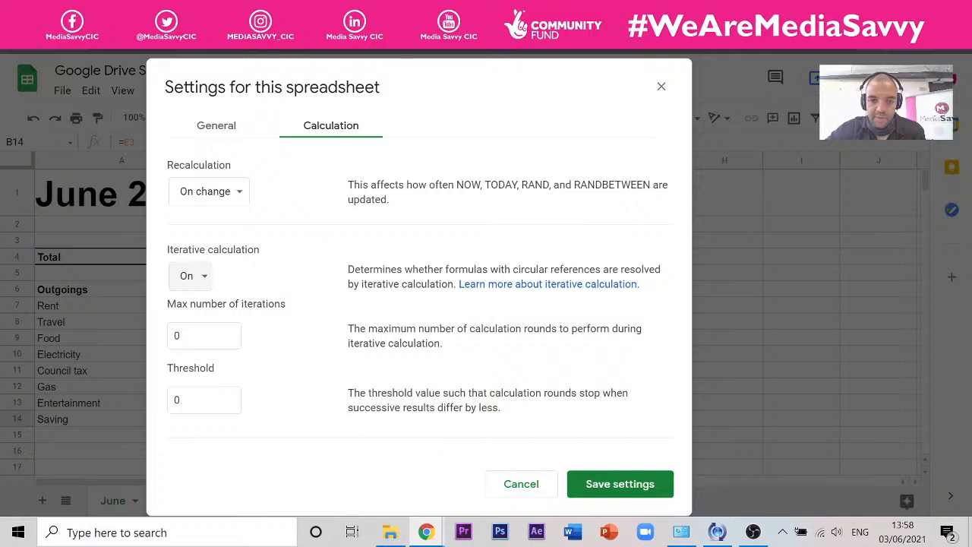
{"action": "double_click", "coordinate": [178, 335]}
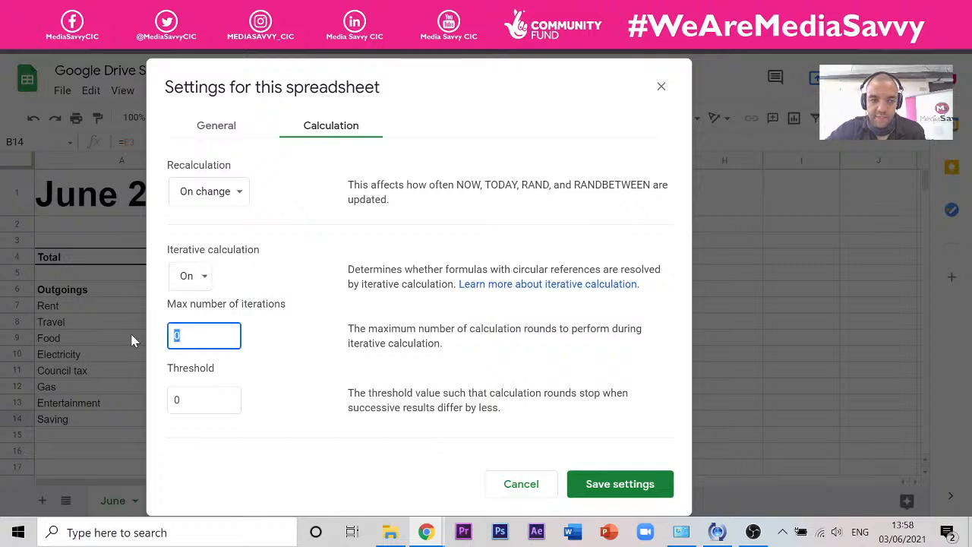
{"action": "type", "text": "5"}
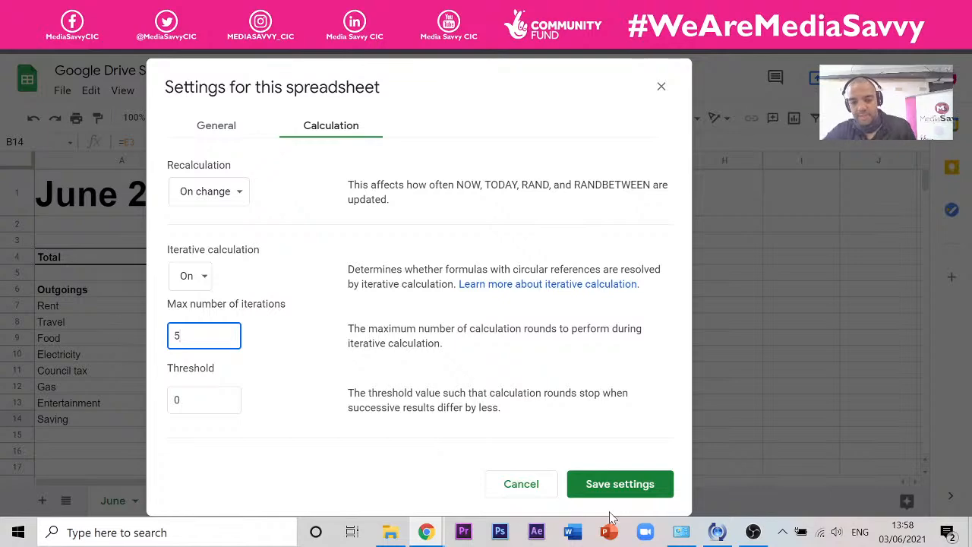
{"action": "left_click", "coordinate": [630, 486]}
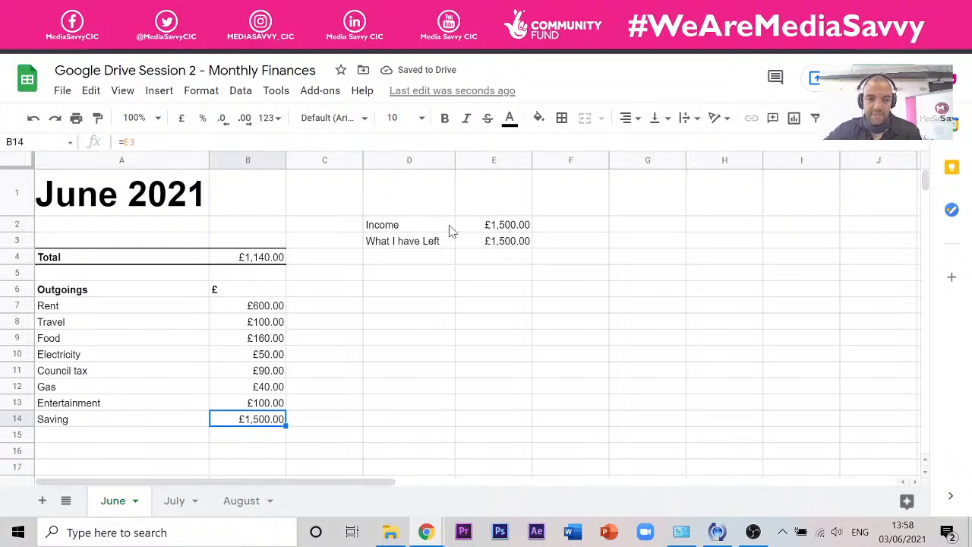
Inspect the Total cell B4, the Income cell E2 and the What I have Left cell E3, re-entering E3's existing formula.
{"action": "left_click", "coordinate": [495, 247]}
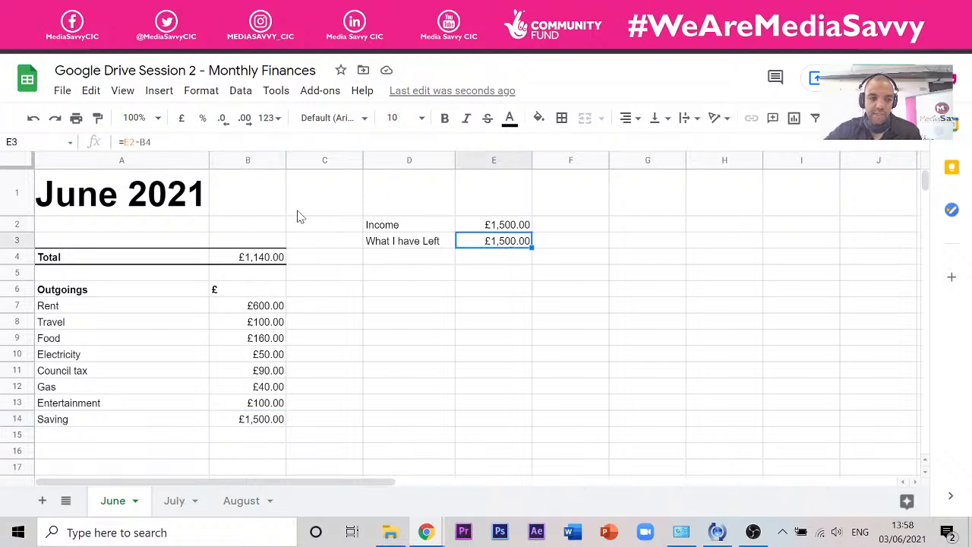
{"action": "left_click", "coordinate": [63, 92]}
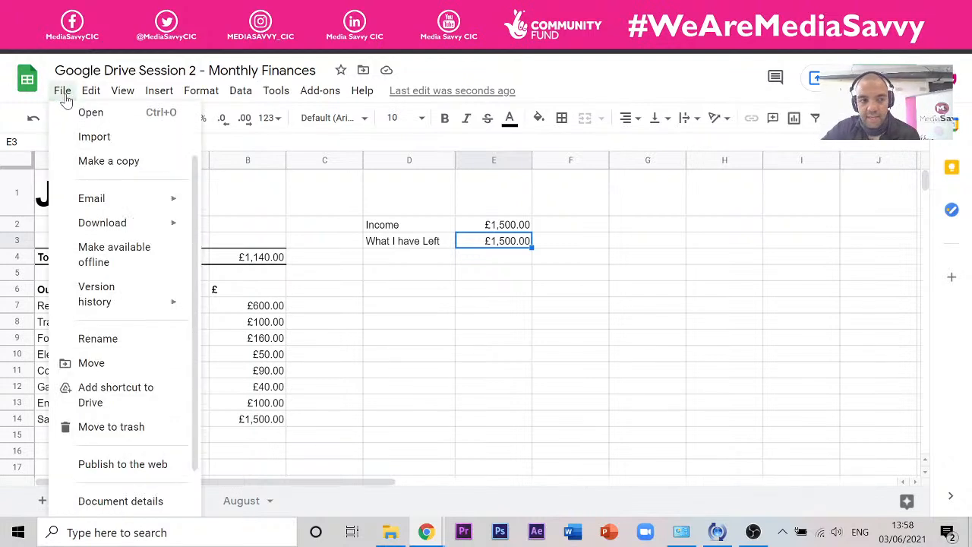
{"action": "left_click", "coordinate": [627, 337]}
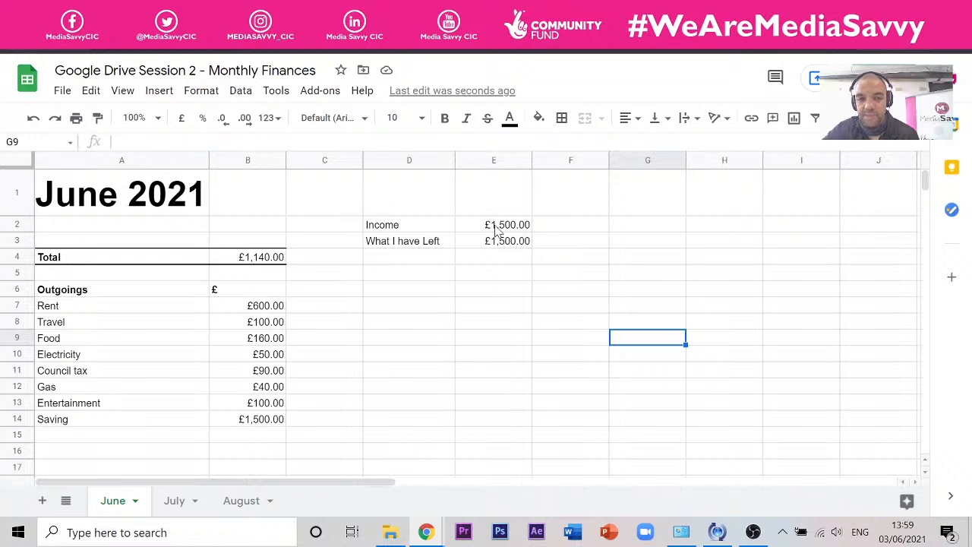
{"action": "left_click", "coordinate": [629, 260]}
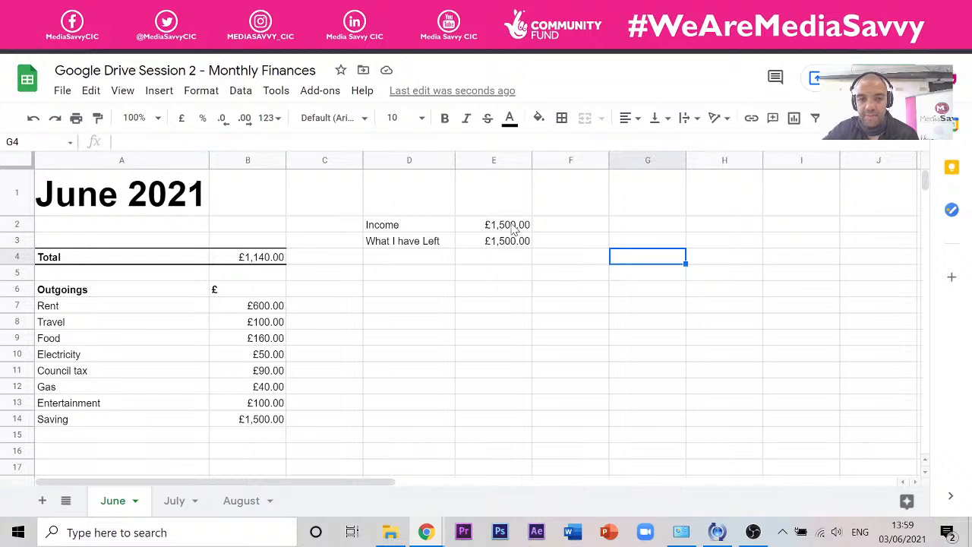
{"action": "left_click", "coordinate": [278, 261]}
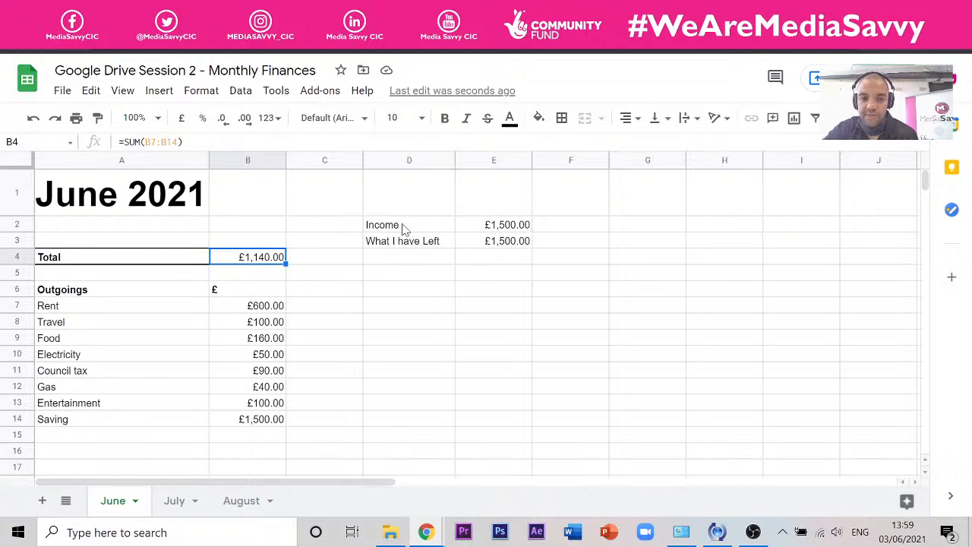
{"action": "left_click", "coordinate": [467, 228]}
{"action": "left_click", "coordinate": [407, 230]}
{"action": "left_click", "coordinate": [488, 230]}
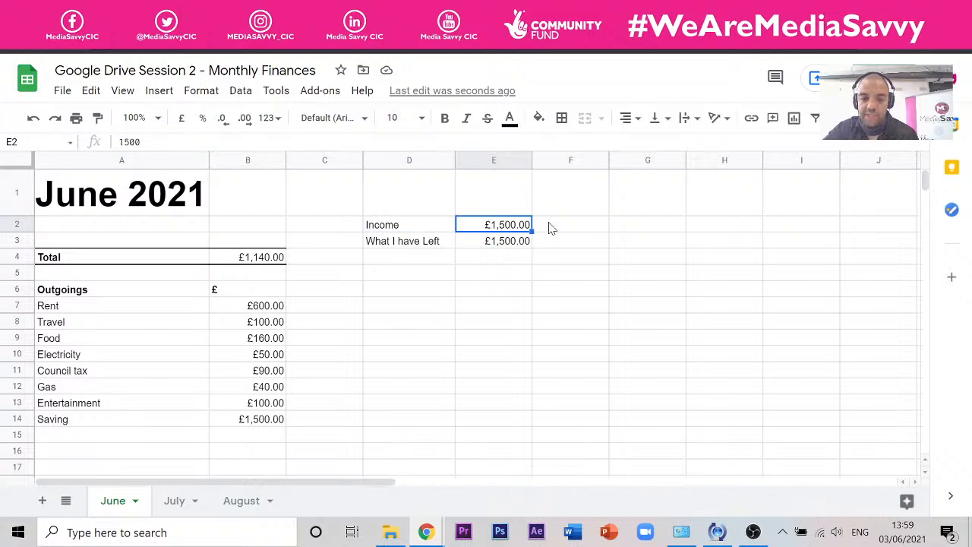
{"action": "left_click", "coordinate": [500, 245]}
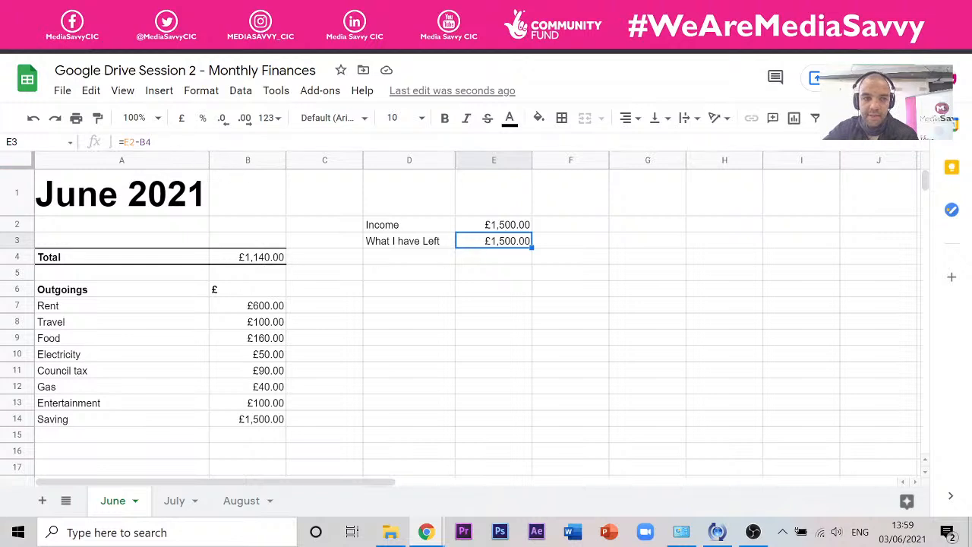
{"action": "left_click", "coordinate": [167, 143]}
{"action": "key", "text": "Return"}
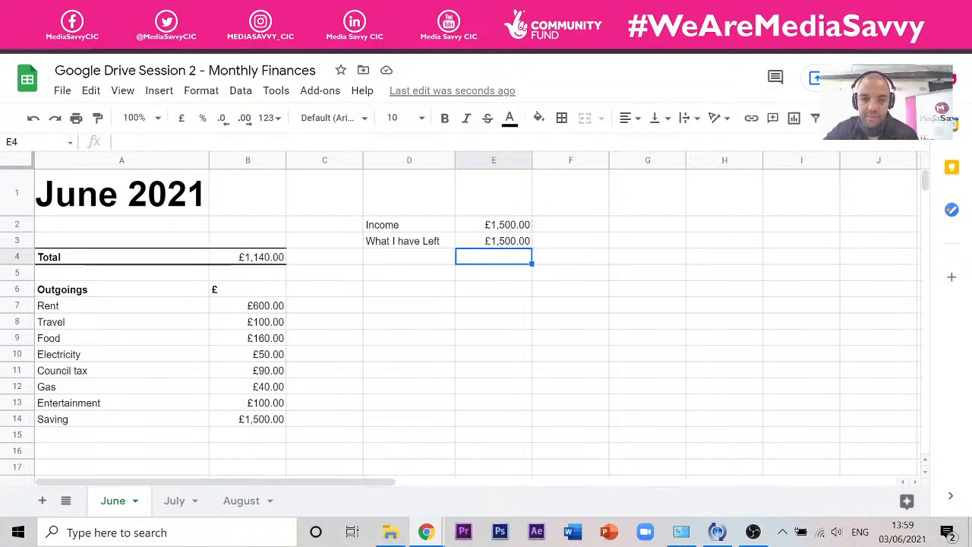
Clear the What I have Left cell E3 and enter the formula =E2-B4, subtracting the Total from the Income.
{"action": "left_click", "coordinate": [516, 244]}
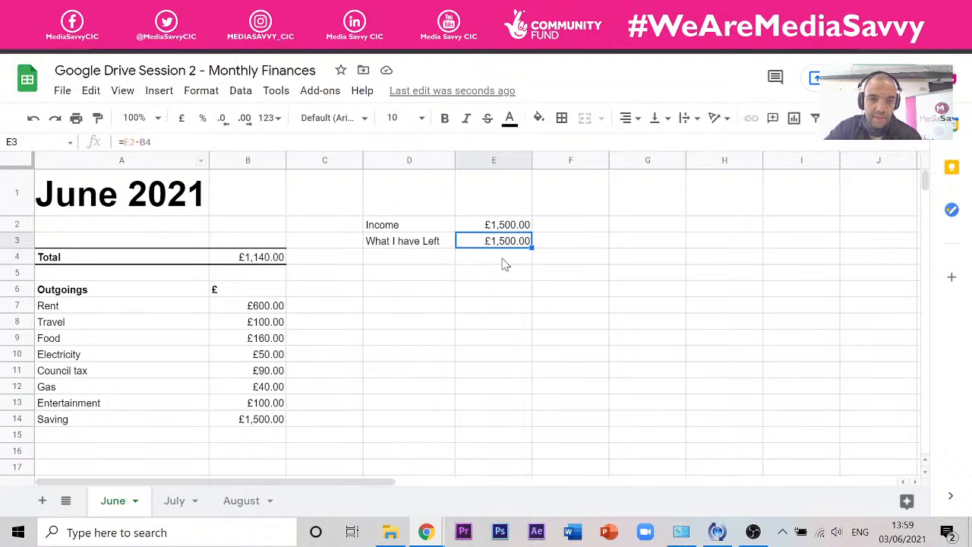
{"action": "key", "text": "Delete"}
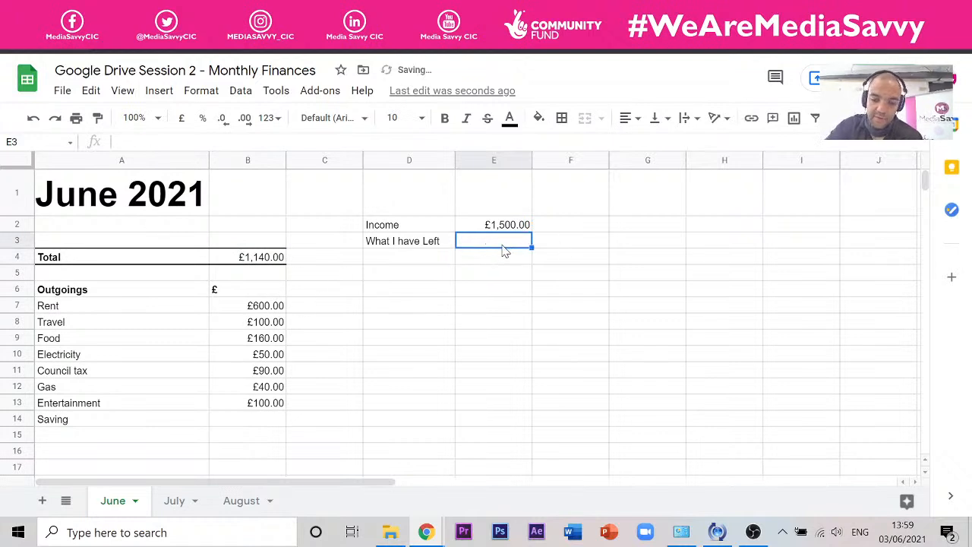
{"action": "type", "text": "="}
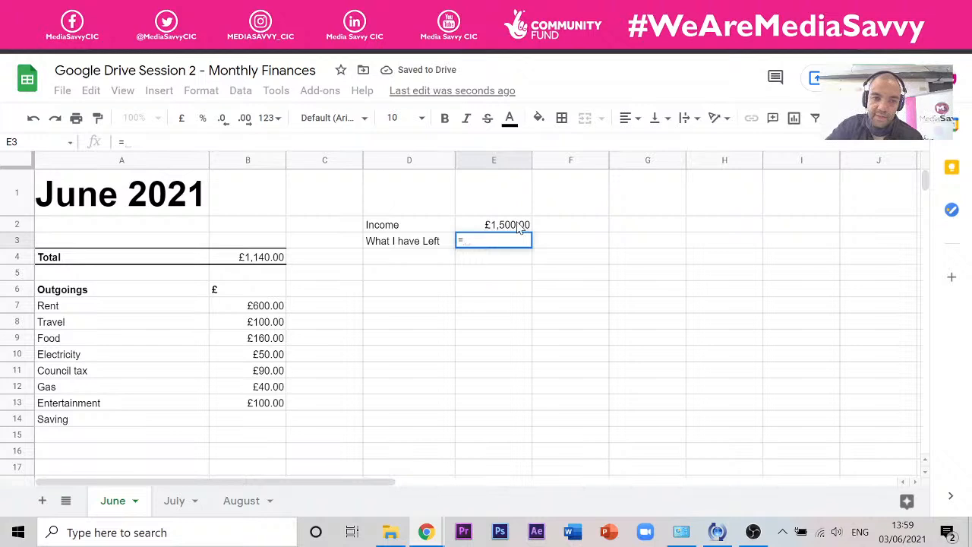
{"action": "left_click", "coordinate": [519, 227]}
{"action": "type", "text": "-"}
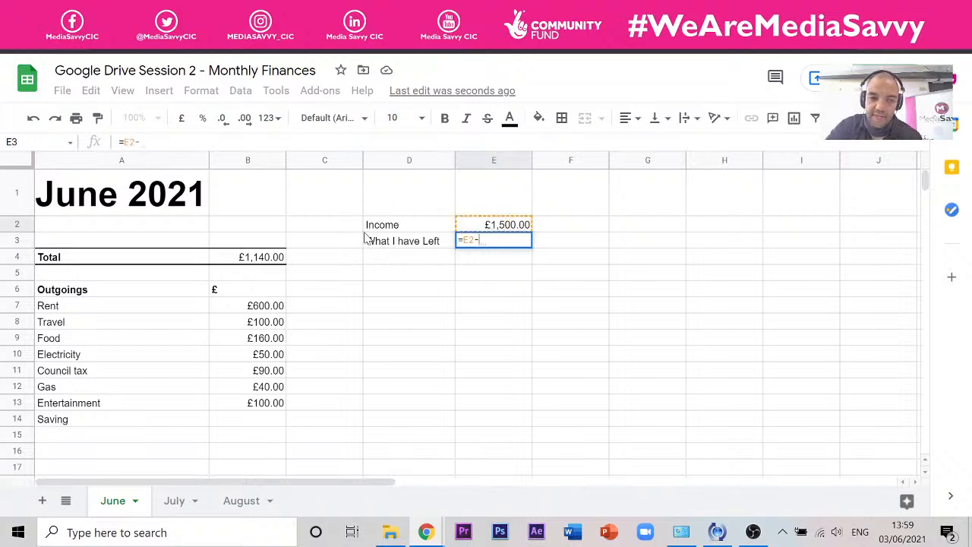
{"action": "left_click", "coordinate": [255, 258]}
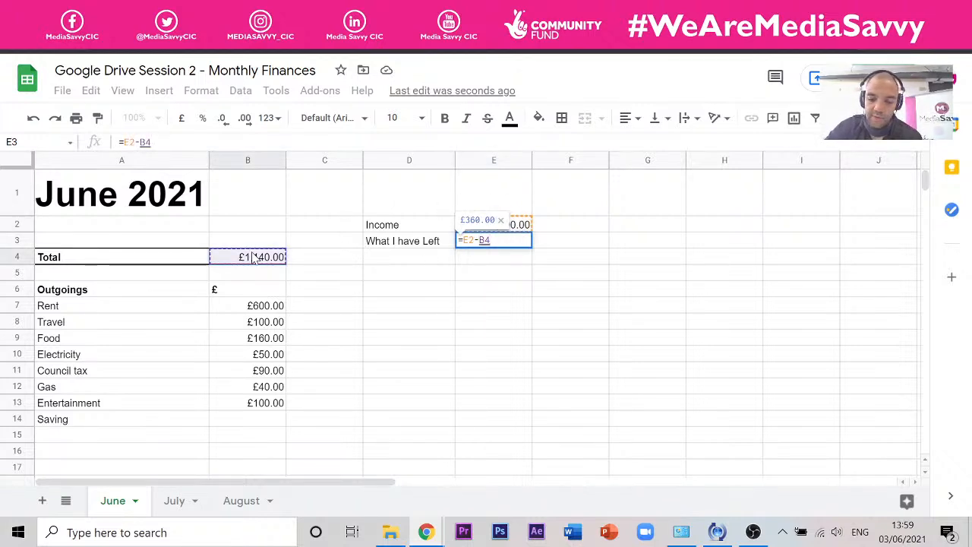
{"action": "key", "text": "Return"}
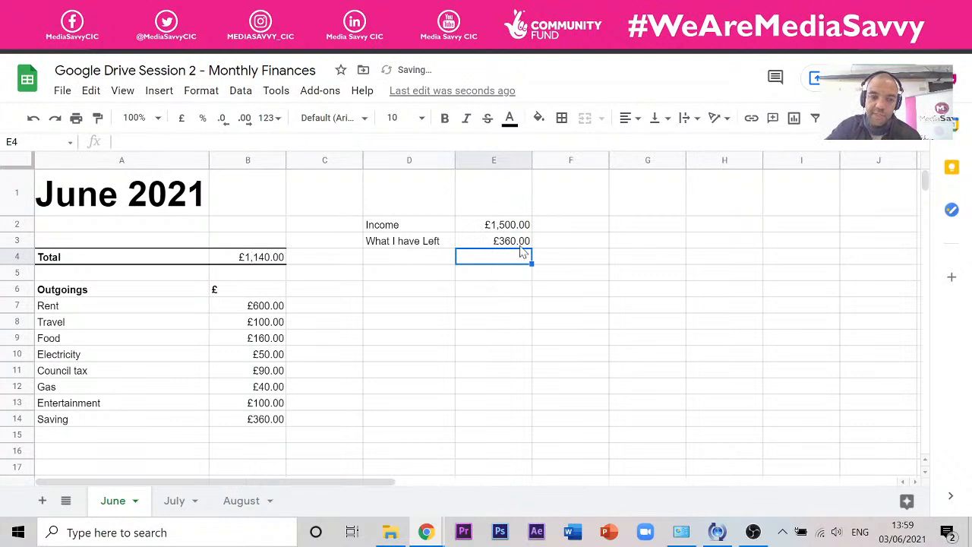
Review the Saving row against the Total, checking the formulas in cells B4 and B14.
{"action": "left_click", "coordinate": [579, 257]}
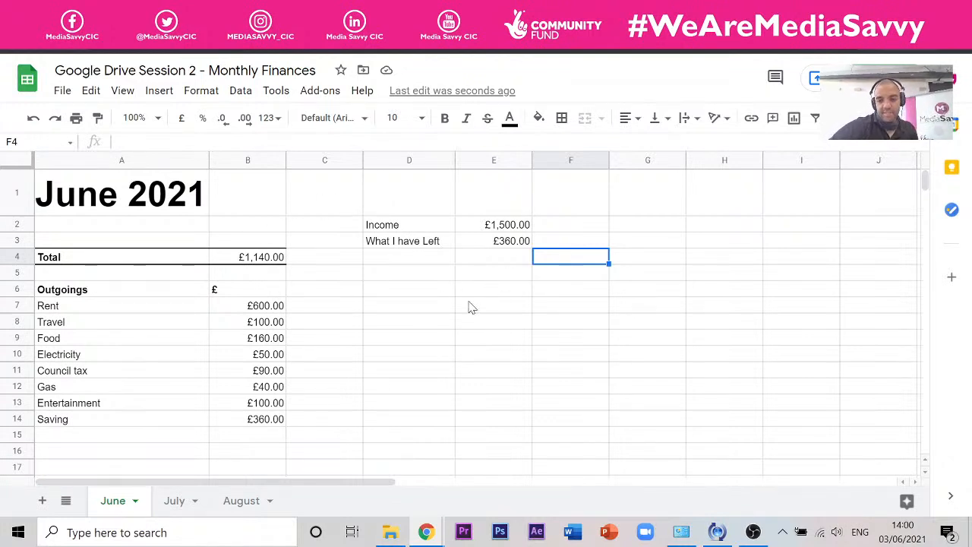
{"action": "left_click", "coordinate": [372, 307]}
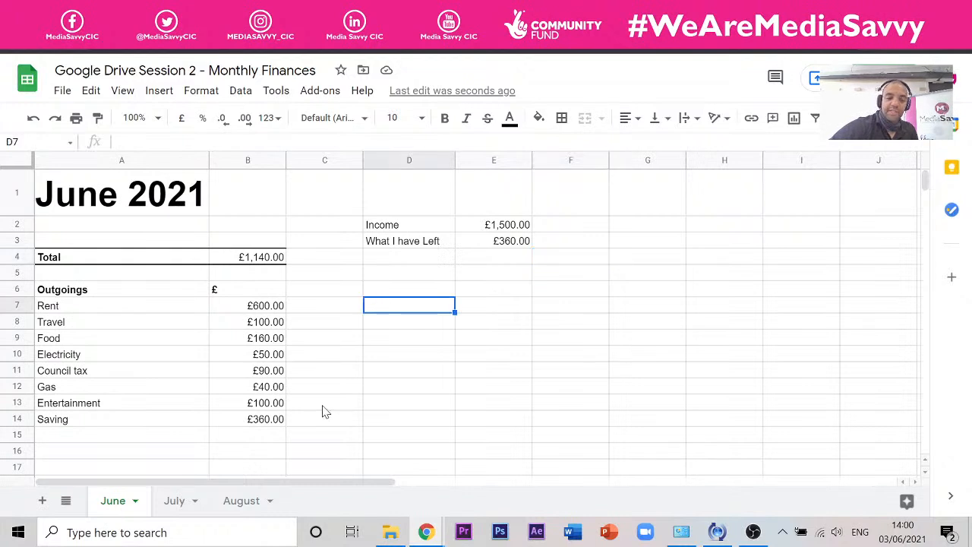
{"action": "left_click", "coordinate": [259, 422]}
{"action": "left_click", "coordinate": [90, 424]}
{"action": "left_click", "coordinate": [266, 425]}
{"action": "left_click", "coordinate": [171, 422]}
{"action": "left_click", "coordinate": [265, 425]}
{"action": "left_click", "coordinate": [147, 415]}
{"action": "left_click", "coordinate": [278, 425]}
{"action": "left_click", "coordinate": [173, 418]}
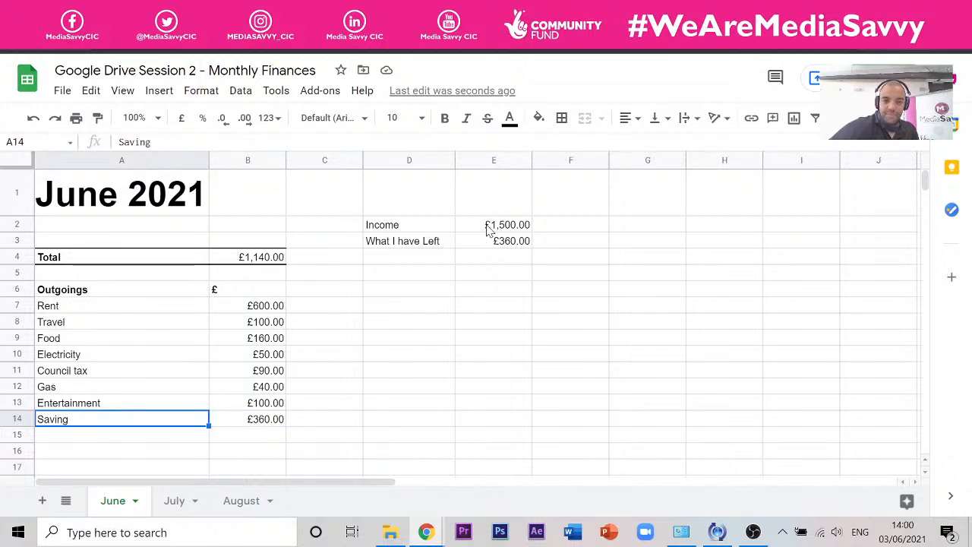
{"action": "left_click", "coordinate": [271, 261]}
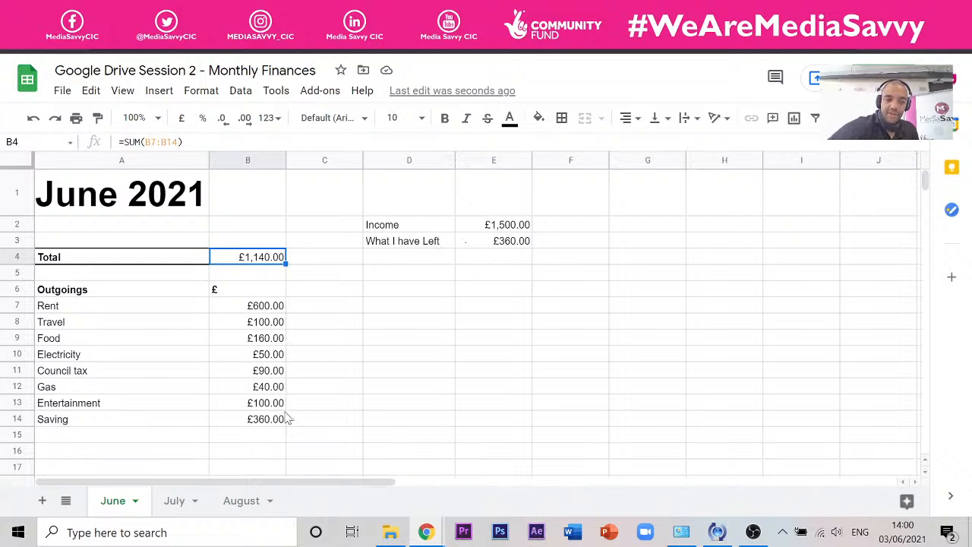
{"action": "left_click", "coordinate": [238, 422]}
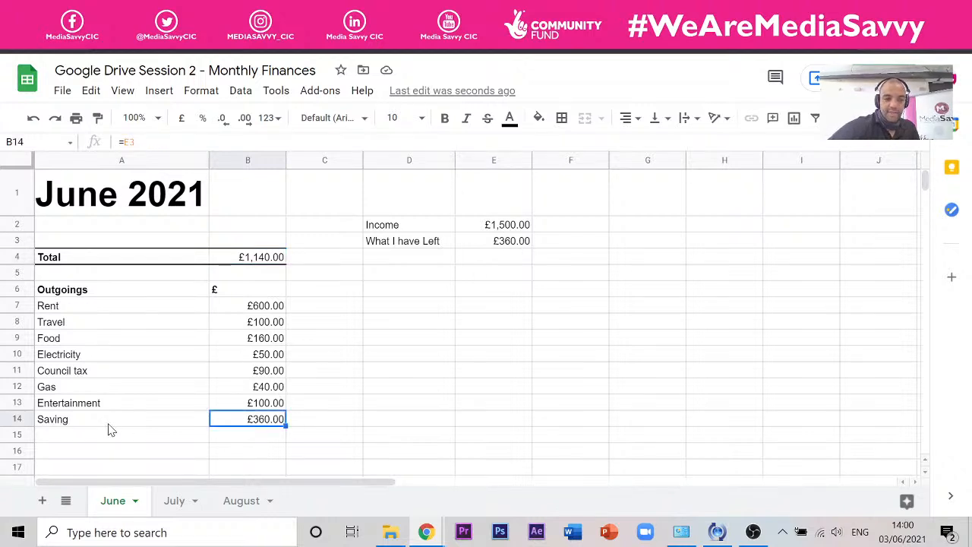
Move the Saving label and its amount out of the outgoings list into D4:E4, under What I have Left.
{"action": "left_click", "coordinate": [152, 419], "text": "shift"}
{"action": "left_click_drag", "start_coordinate": [156, 411], "coordinate": [433, 264]}
{"action": "left_click", "coordinate": [507, 325]}
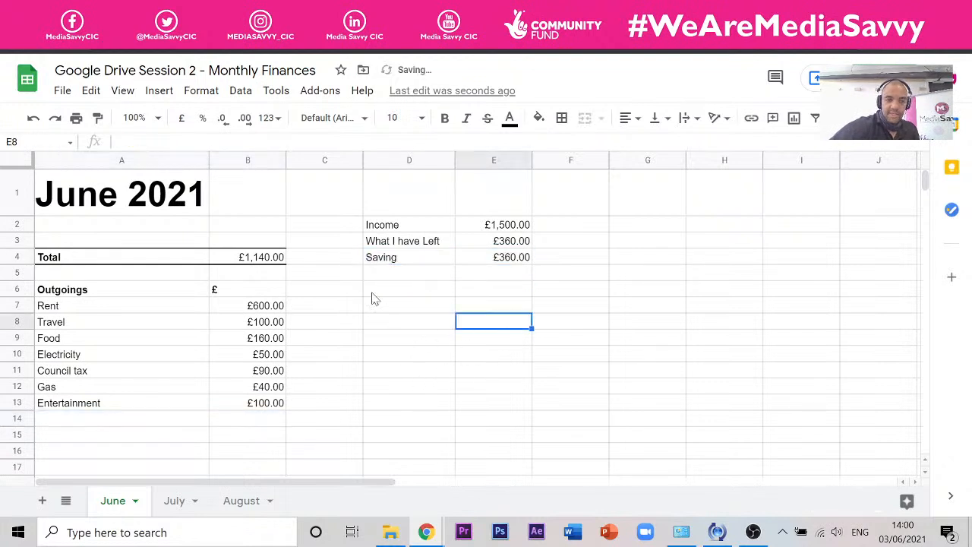
Examine how the Total in B4, the Income in E2, What I have Left in E3 and Saving in E4 are calculated.
{"action": "left_click", "coordinate": [440, 271]}
{"action": "left_click", "coordinate": [266, 259]}
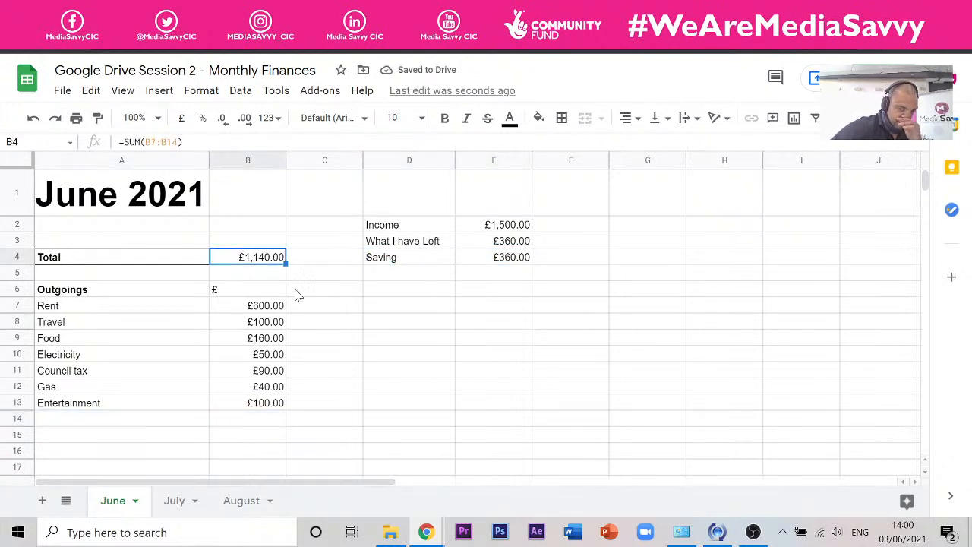
{"action": "left_click", "coordinate": [507, 226]}
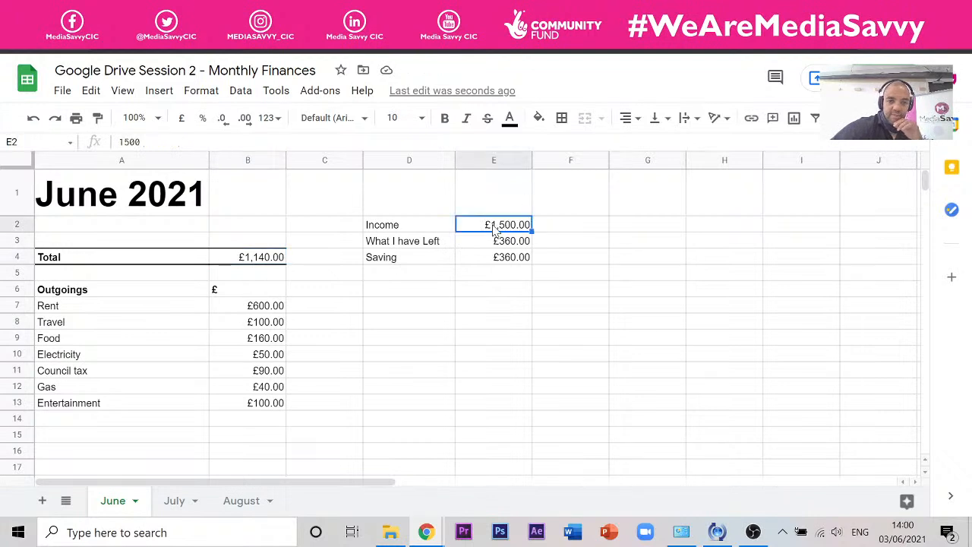
{"action": "left_click", "coordinate": [262, 260]}
{"action": "left_click", "coordinate": [518, 243]}
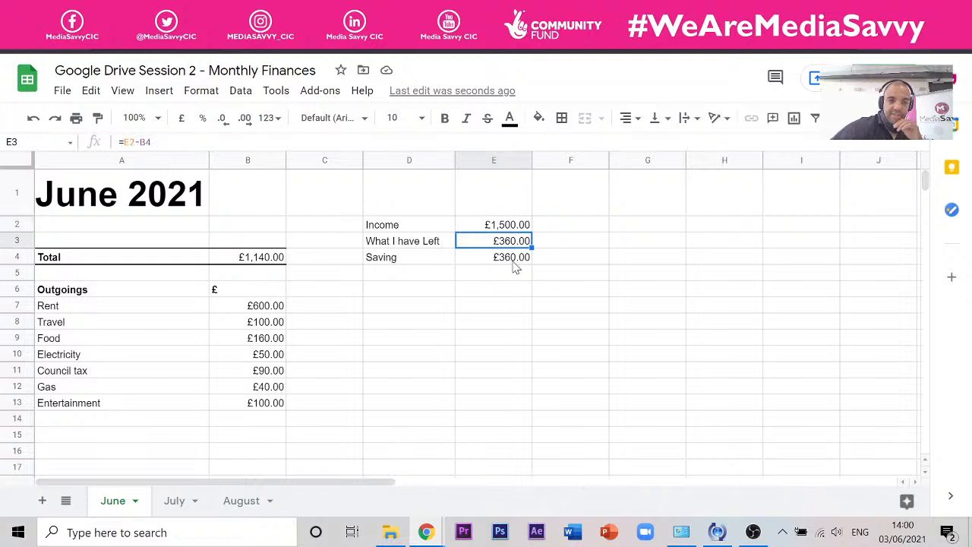
{"action": "left_click", "coordinate": [513, 263]}
{"action": "left_click", "coordinate": [476, 296]}
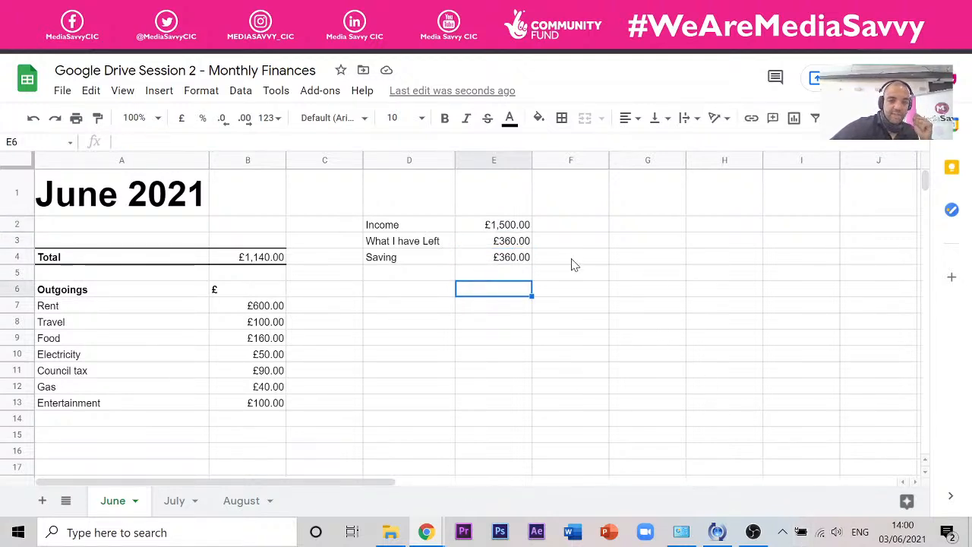
{"action": "left_click", "coordinate": [551, 272]}
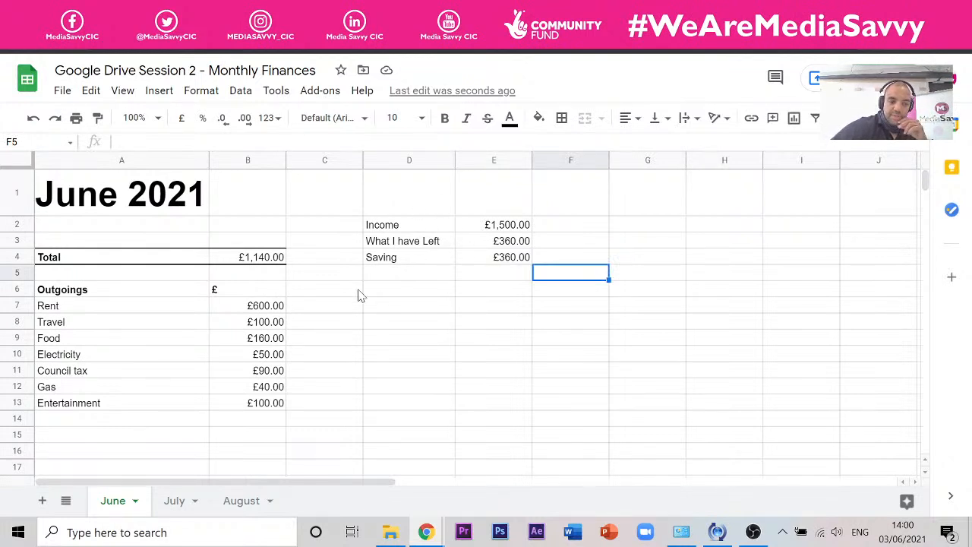
{"action": "left_click", "coordinate": [508, 308]}
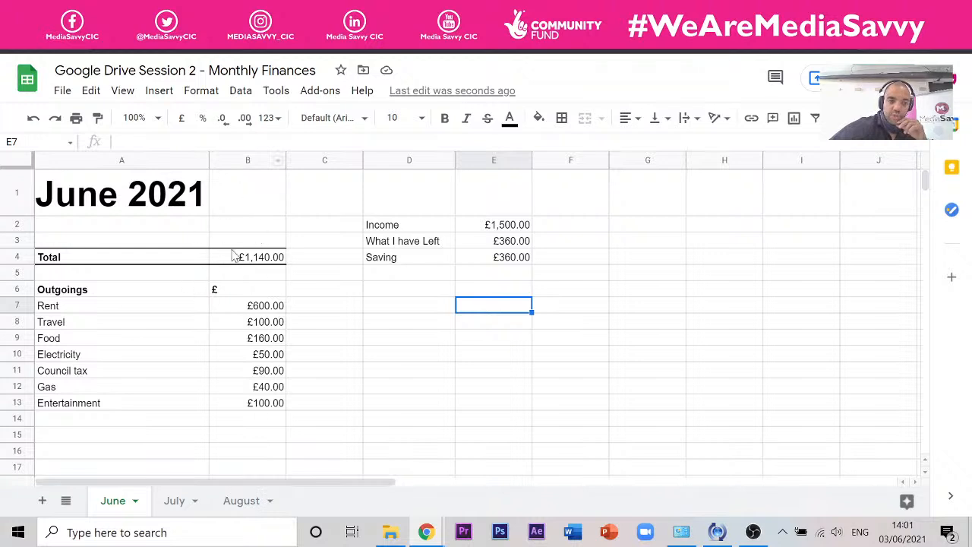
{"action": "left_click", "coordinate": [509, 259]}
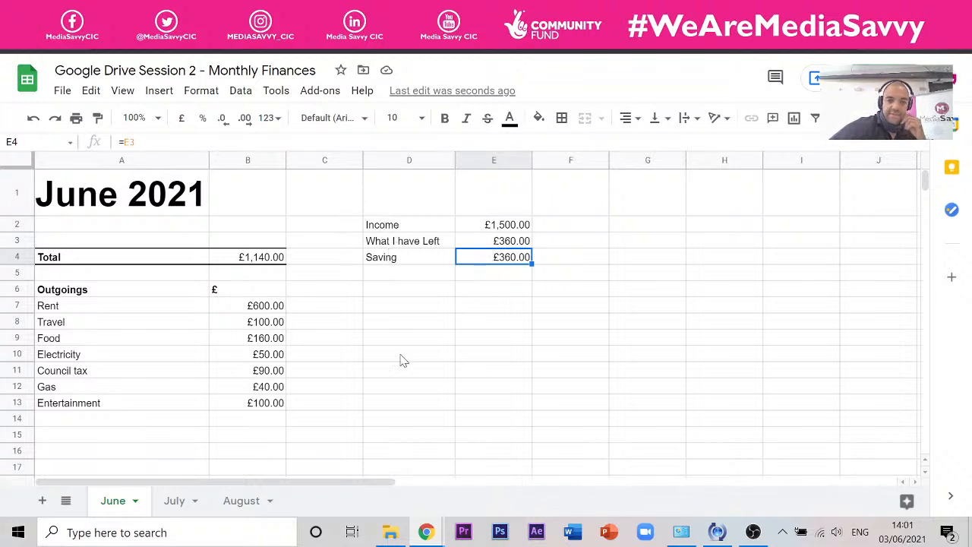
{"action": "left_click", "coordinate": [423, 278]}
{"action": "left_click", "coordinate": [491, 259]}
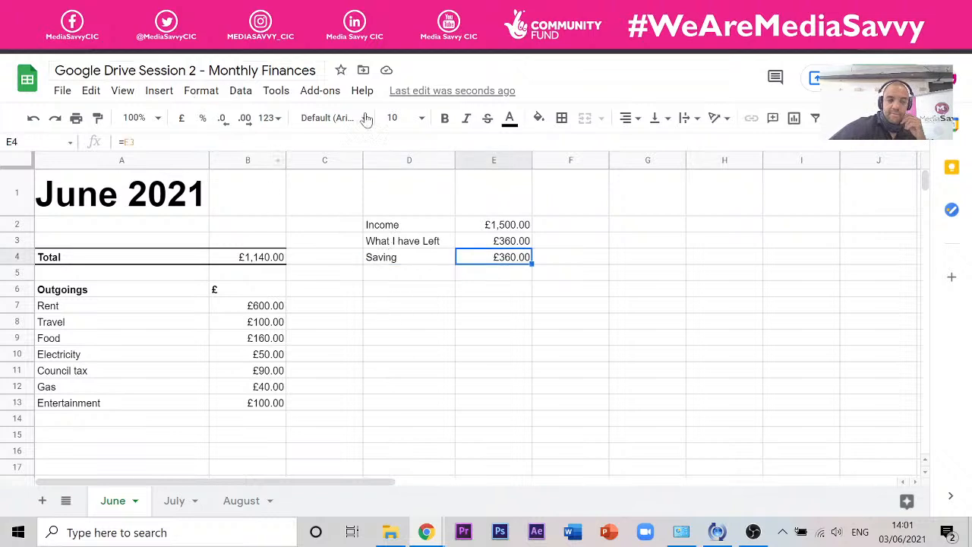
{"action": "left_click", "coordinate": [429, 279]}
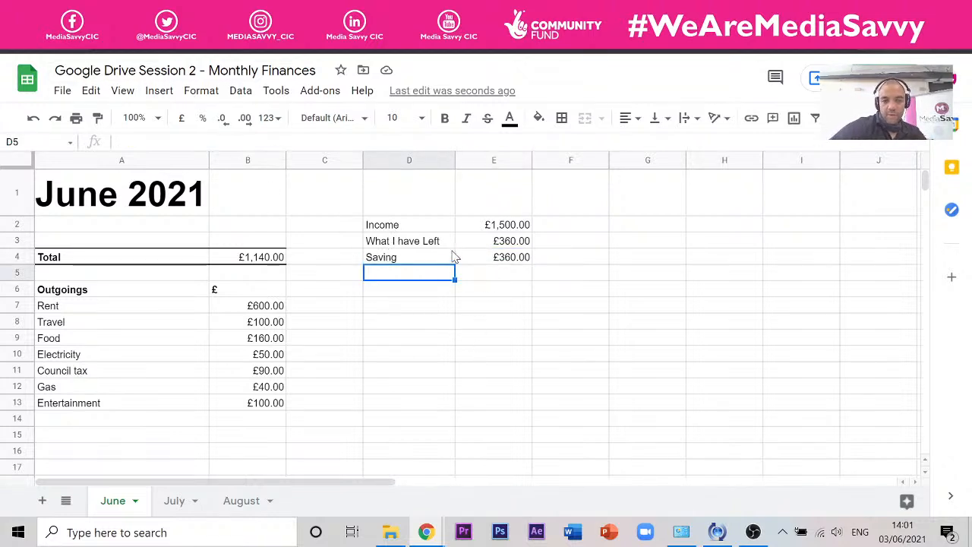
Shift the Saving label and amount down to D5:E5 and enter the label Emergency in D4.
{"action": "left_click", "coordinate": [423, 260]}
{"action": "left_click", "coordinate": [520, 260], "text": "shift"}
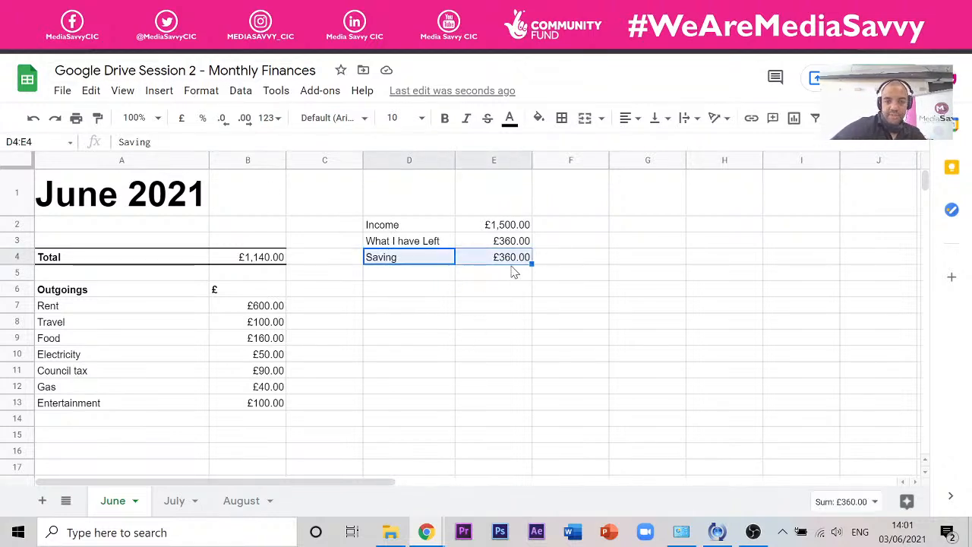
{"action": "left_click_drag", "start_coordinate": [502, 265], "coordinate": [507, 287]}
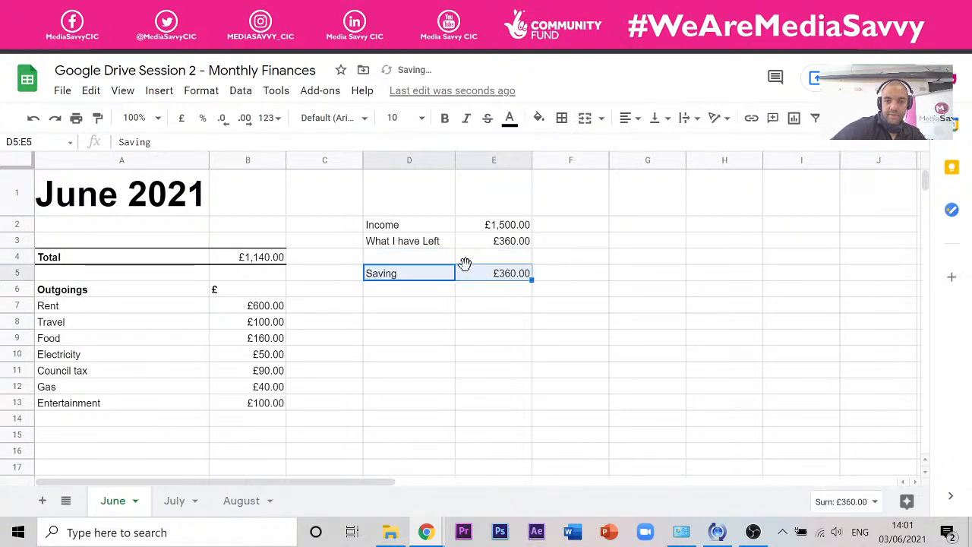
{"action": "left_click", "coordinate": [445, 262]}
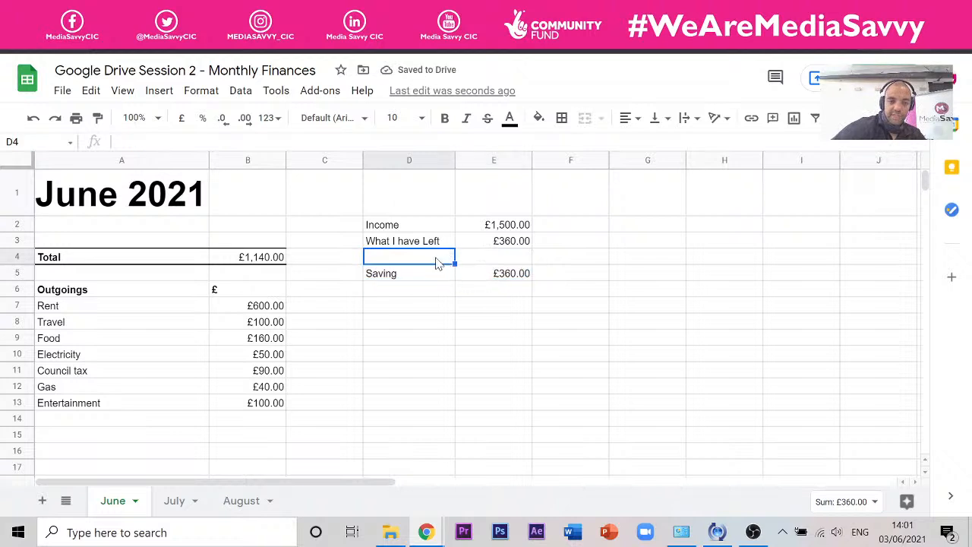
{"action": "type", "text": "Emergency"}
{"action": "left_click", "coordinate": [471, 353]}
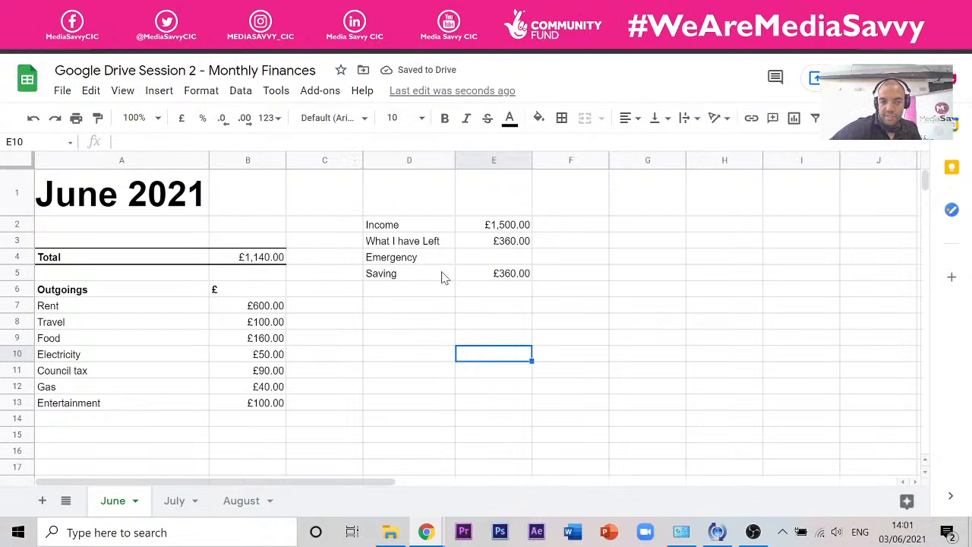
Enter 100 as the Emergency amount in E4 and format column E as pounds currency.
{"action": "left_click", "coordinate": [494, 261]}
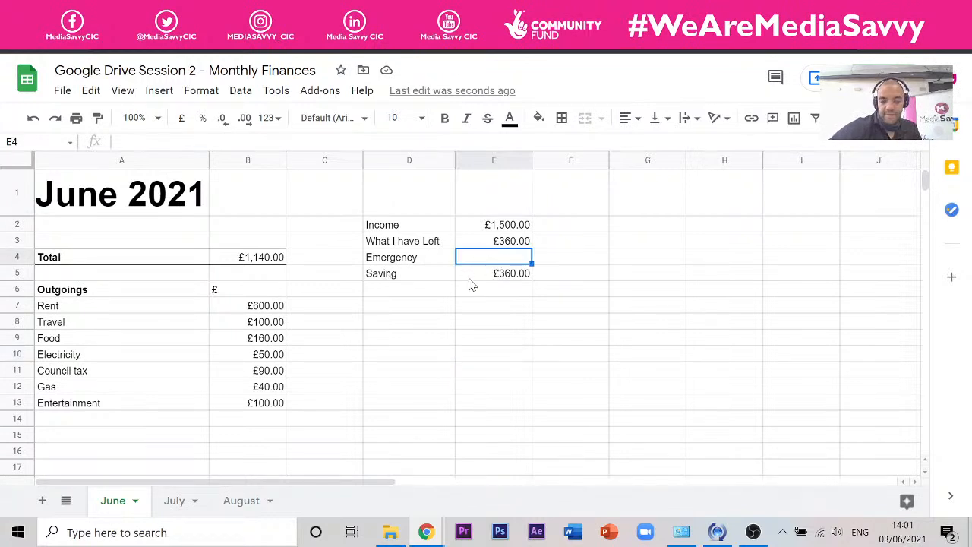
{"action": "type", "text": "100"}
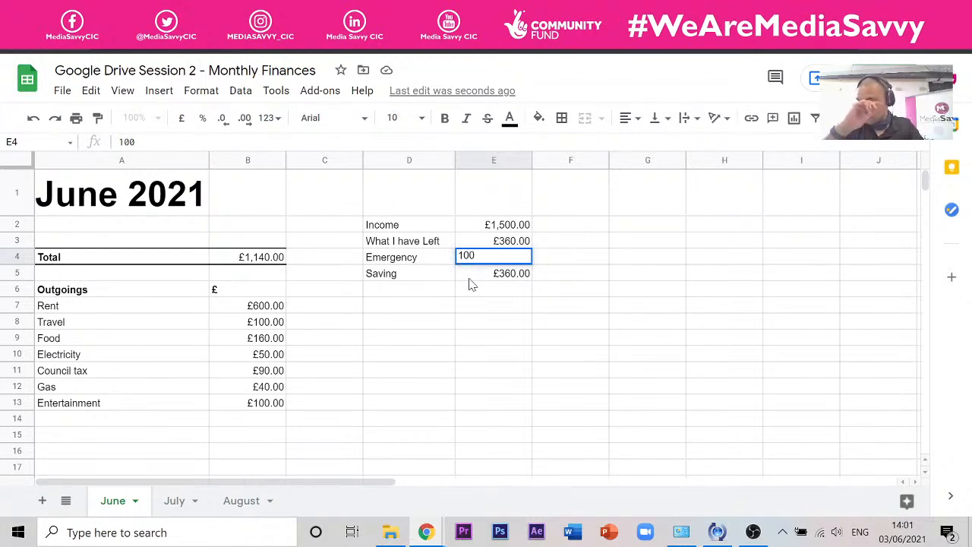
{"action": "left_click", "coordinate": [617, 302]}
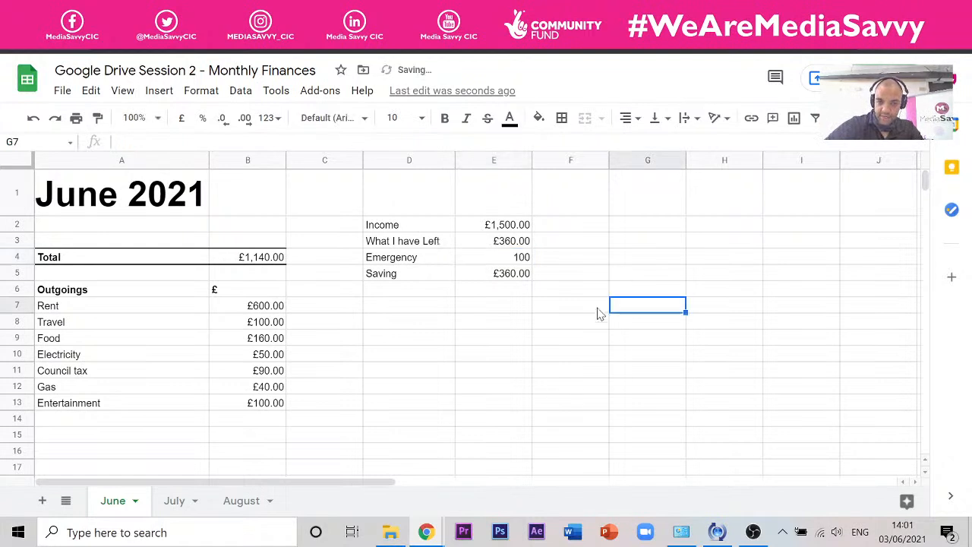
{"action": "left_click", "coordinate": [508, 258]}
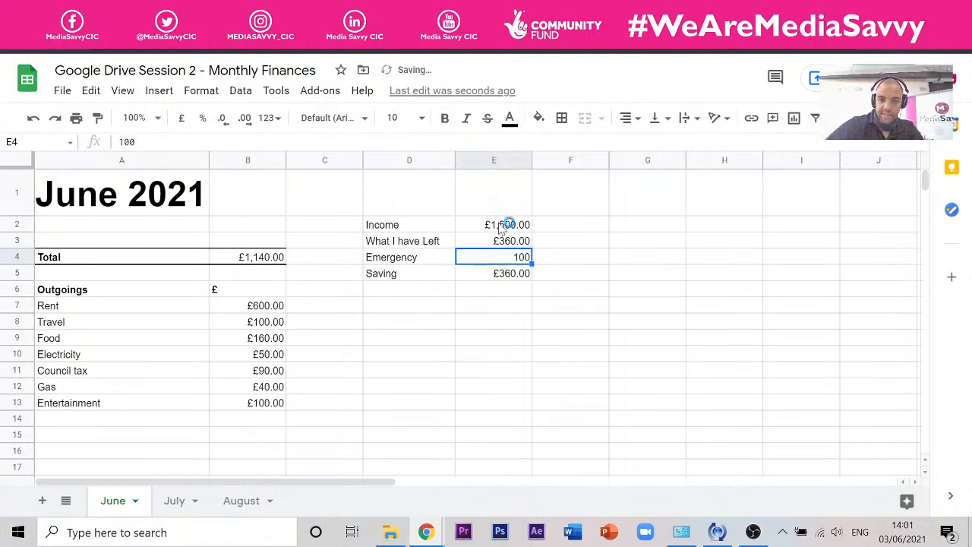
{"action": "left_click", "coordinate": [501, 159]}
{"action": "left_click", "coordinate": [186, 119]}
{"action": "left_click", "coordinate": [653, 385]}
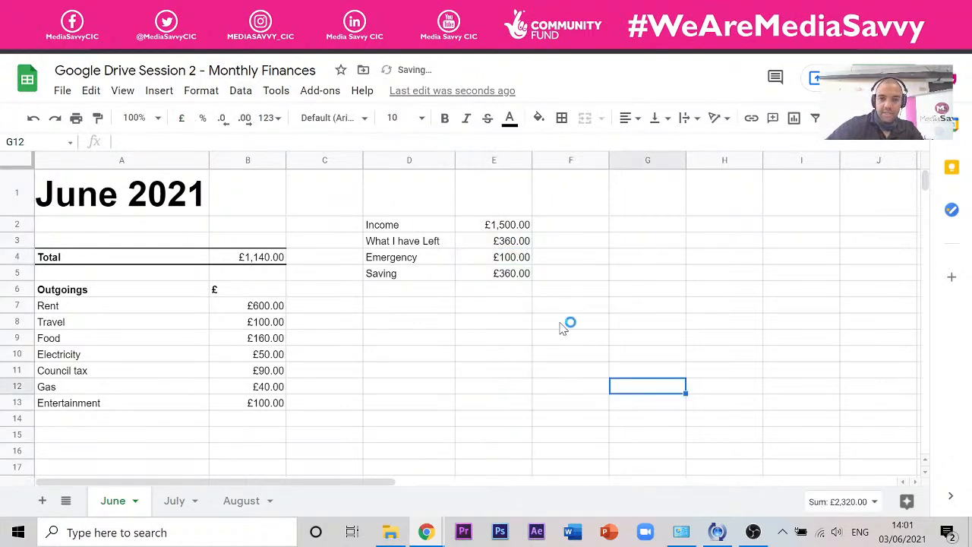
Clear the formula from the Saving amount cell E5.
{"action": "left_click", "coordinate": [511, 275]}
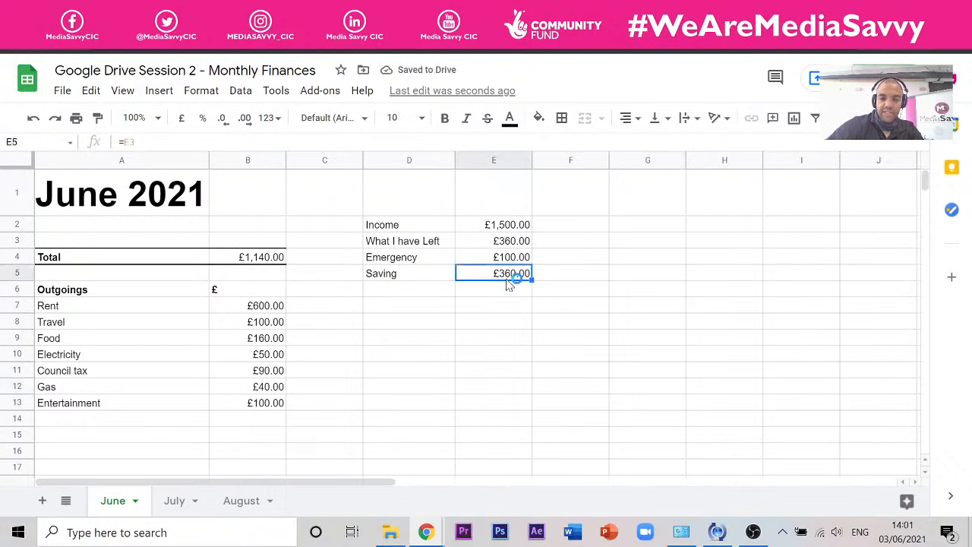
{"action": "key", "text": "Delete"}
{"action": "left_click", "coordinate": [486, 323]}
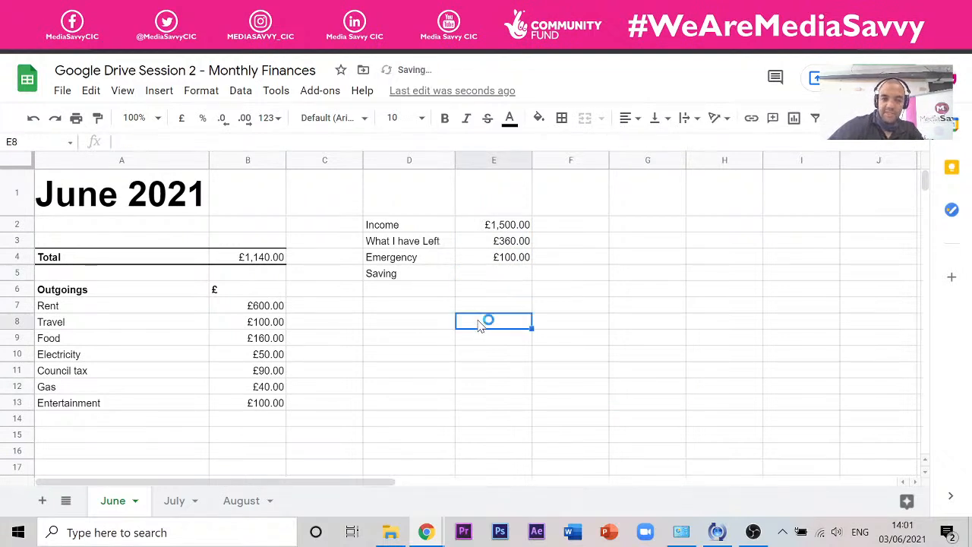
{"action": "left_click", "coordinate": [498, 275]}
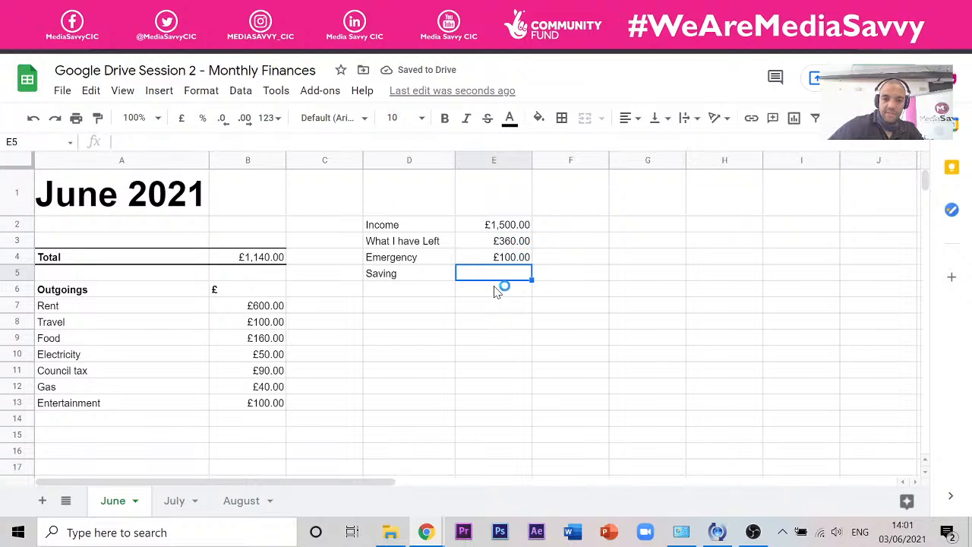
Move the Emergency label and its amount into A14:B14, directly below Entertainment in the outgoings.
{"action": "left_click", "coordinate": [448, 260]}
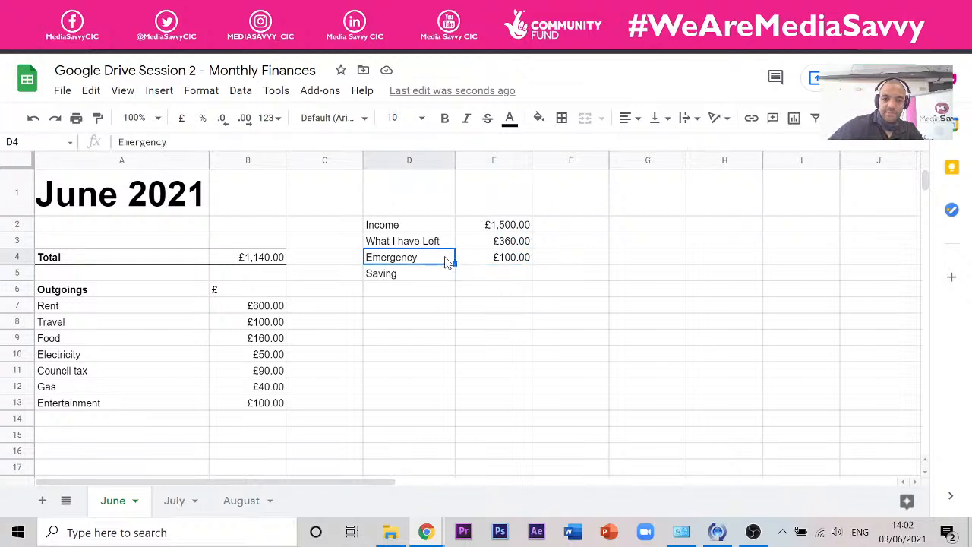
{"action": "left_click", "coordinate": [495, 259], "text": "shift"}
{"action": "left_click_drag", "start_coordinate": [361, 258], "coordinate": [206, 427]}
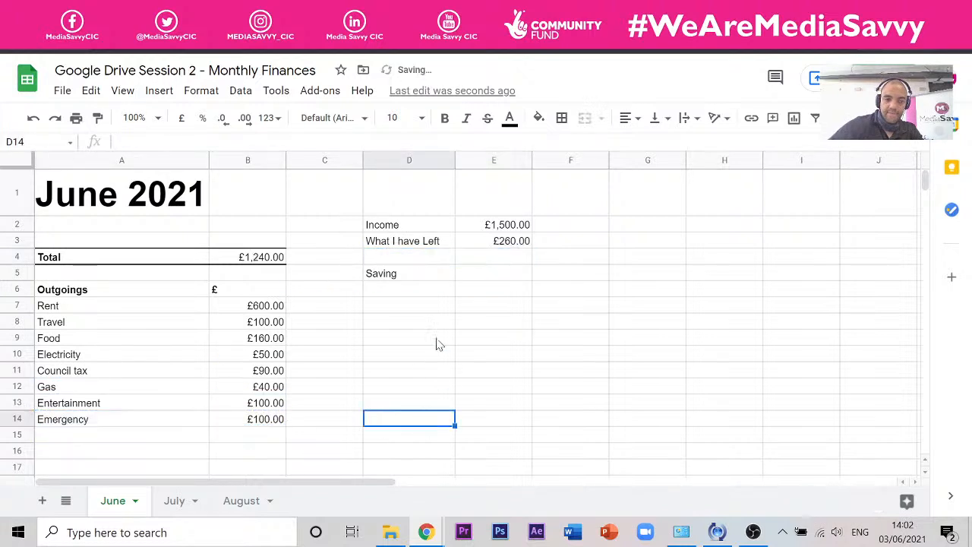
Move the Saving label up to D4 and enter the formula =E3 in E4 as its amount.
{"action": "left_click", "coordinate": [400, 271]}
{"action": "left_click_drag", "start_coordinate": [407, 262], "coordinate": [411, 257]}
{"action": "left_click", "coordinate": [491, 319]}
{"action": "left_click", "coordinate": [491, 260]}
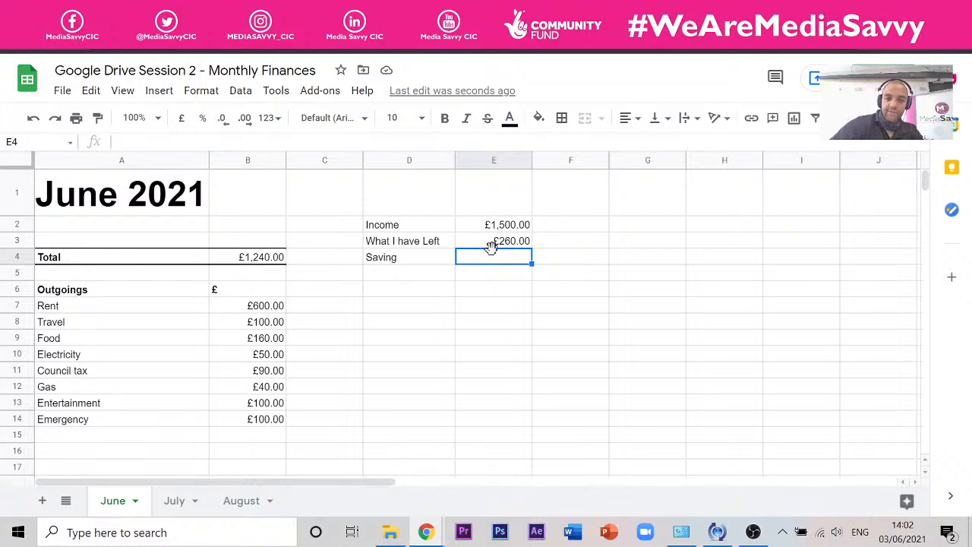
{"action": "type", "text": "="}
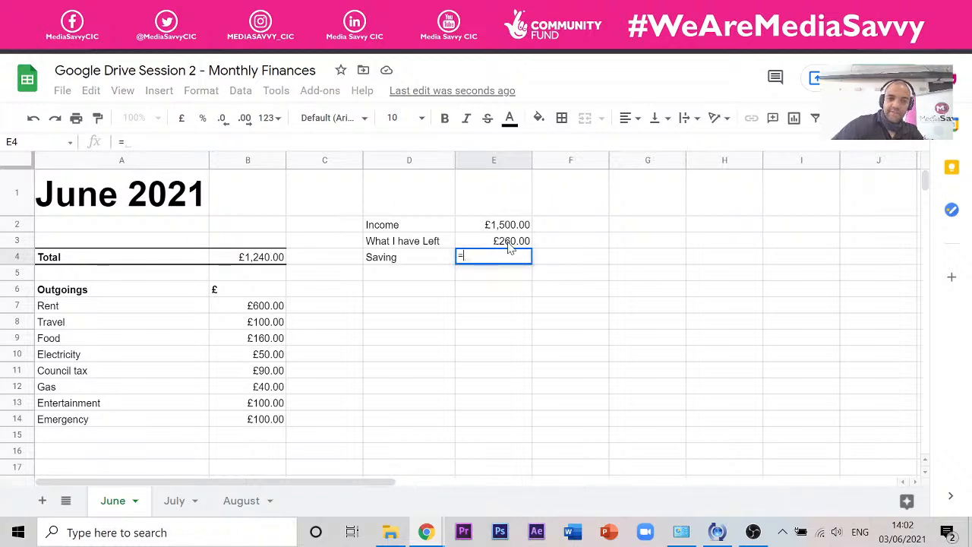
{"action": "left_click", "coordinate": [508, 241]}
{"action": "key", "text": "Return"}
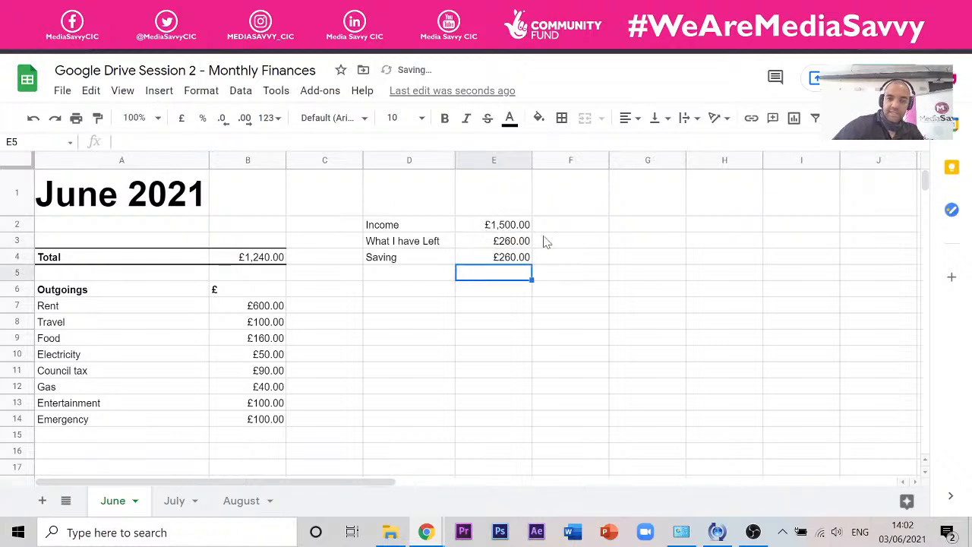
{"action": "left_click", "coordinate": [628, 355]}
{"action": "left_click", "coordinate": [427, 337]}
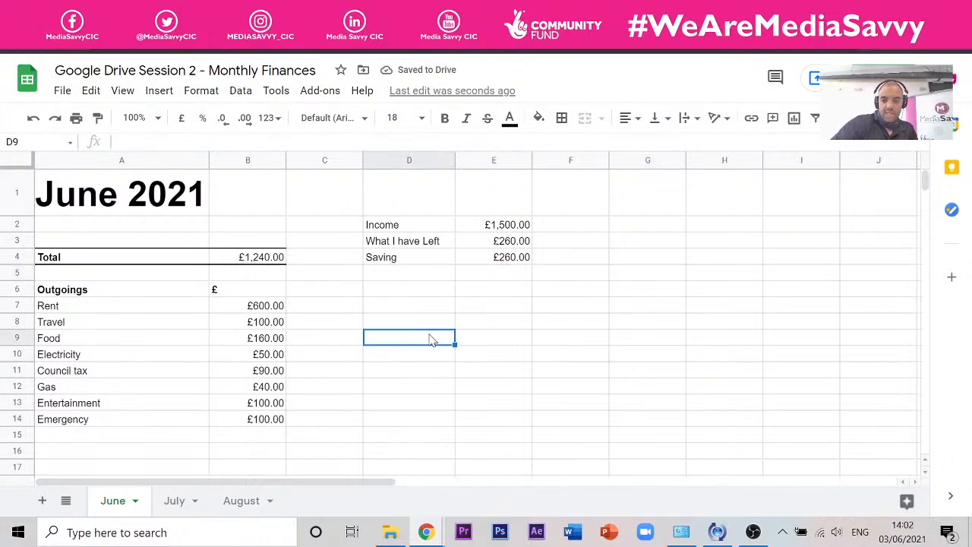
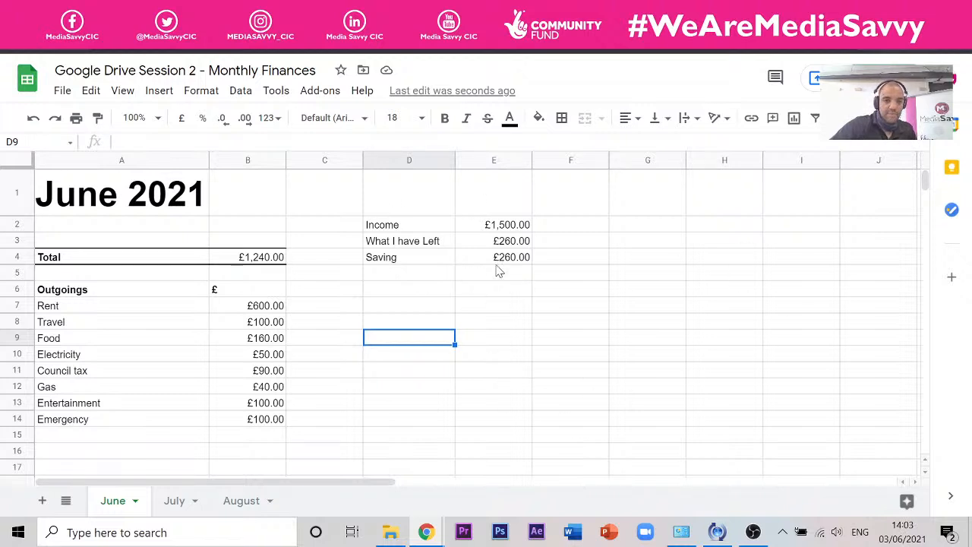
Narrow the empty column C to bring the income summary closer to the outgoings.
{"action": "left_click_drag", "start_coordinate": [363, 159], "coordinate": [328, 159]}
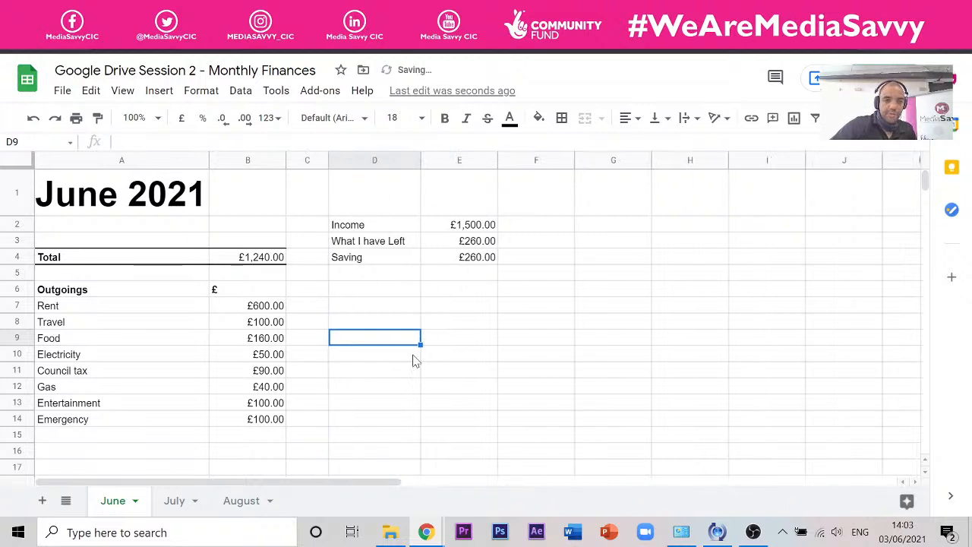
{"action": "left_click", "coordinate": [601, 292]}
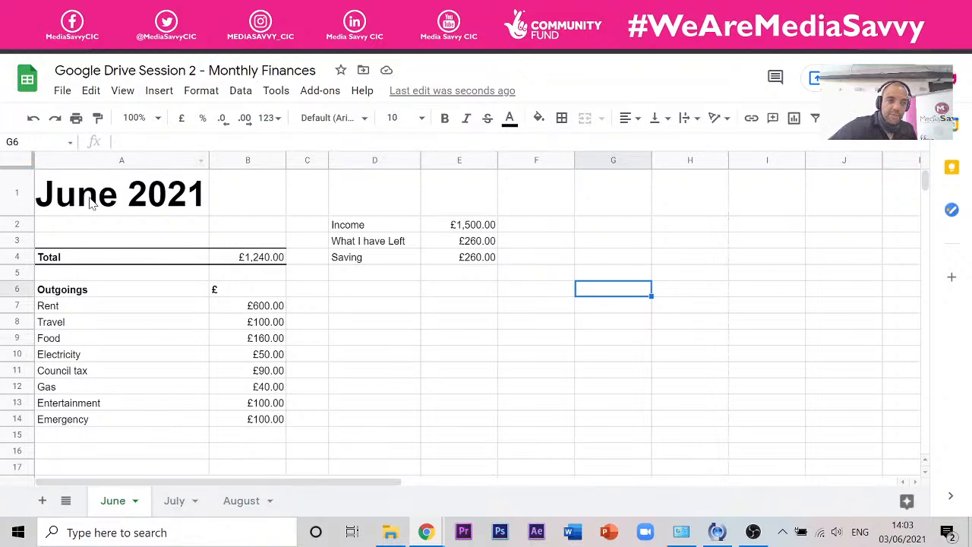
Review the month title in A1, the outgoings labels, the Travel amount and the Income label.
{"action": "left_click", "coordinate": [144, 203]}
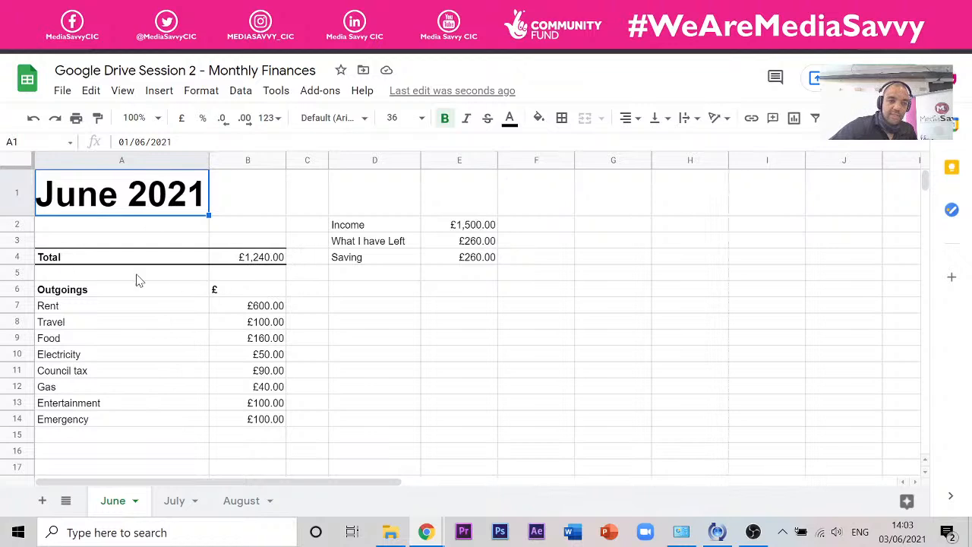
{"action": "left_click_drag", "start_coordinate": [115, 320], "coordinate": [106, 437]}
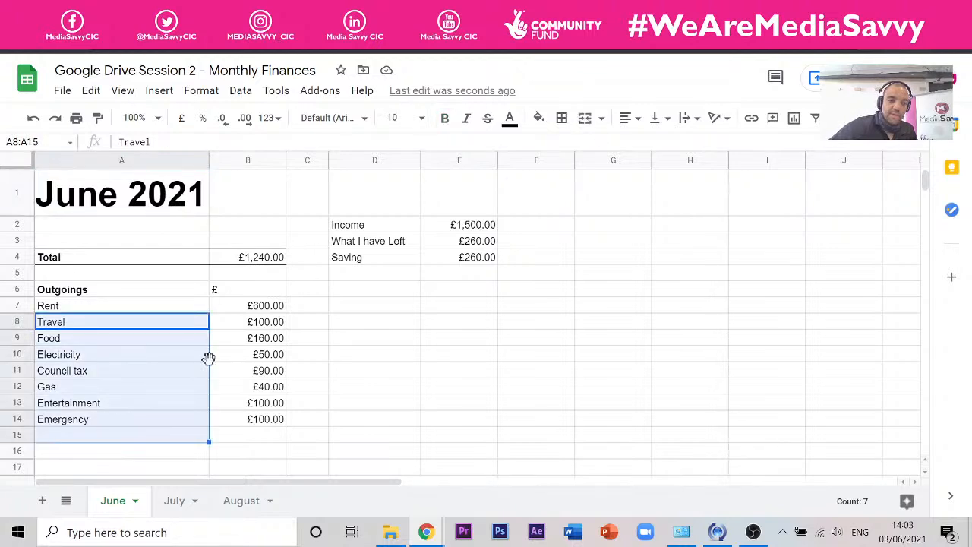
{"action": "left_click", "coordinate": [275, 322]}
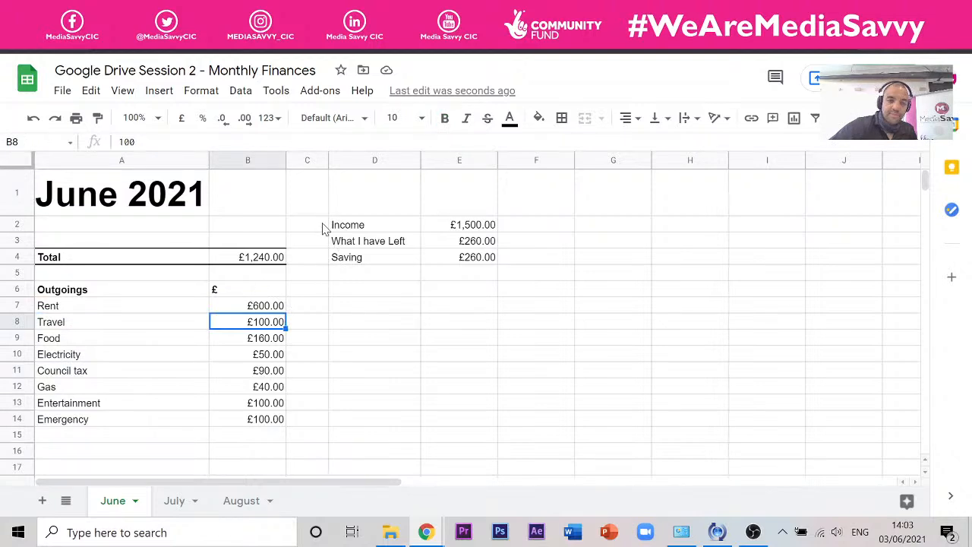
{"action": "left_click", "coordinate": [381, 226]}
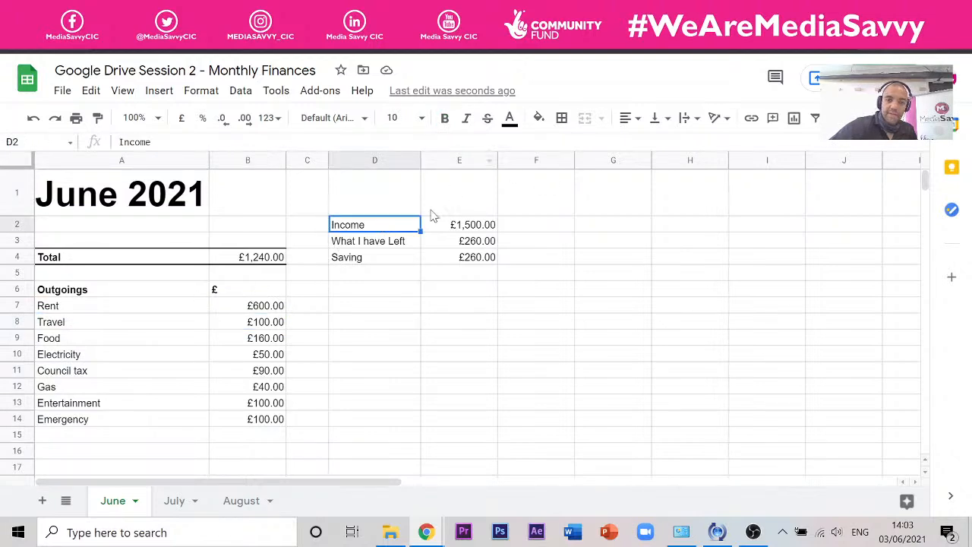
Bold the Income, What I have Left and Saving labels in D2:D4 and widen column D slightly.
{"action": "left_click", "coordinate": [383, 264], "text": "shift"}
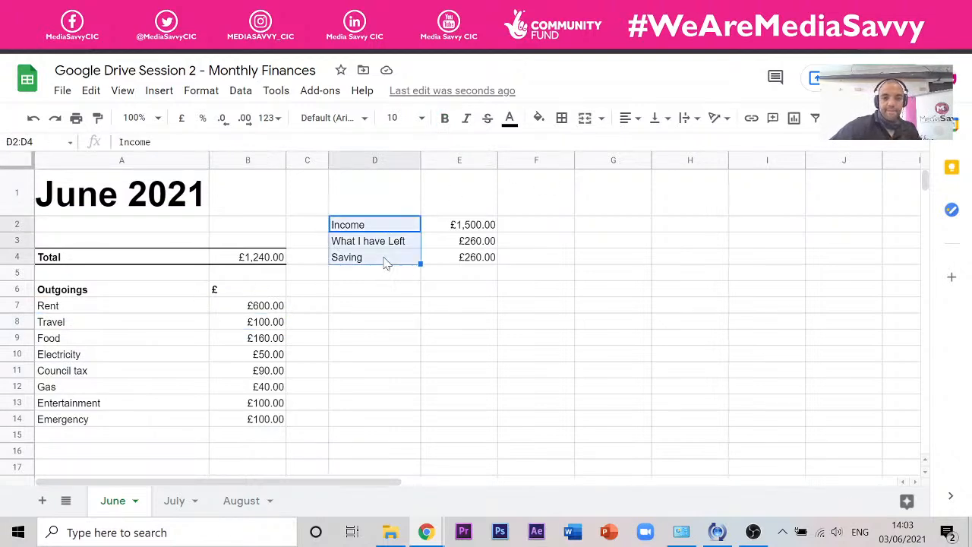
{"action": "left_click", "coordinate": [444, 117]}
{"action": "left_click", "coordinate": [389, 342]}
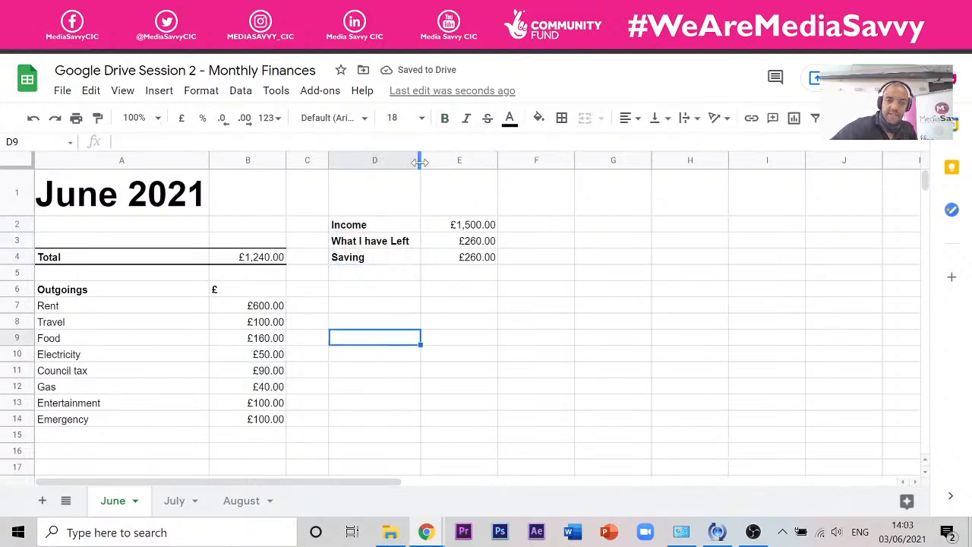
{"action": "left_click_drag", "start_coordinate": [420, 164], "coordinate": [432, 163]}
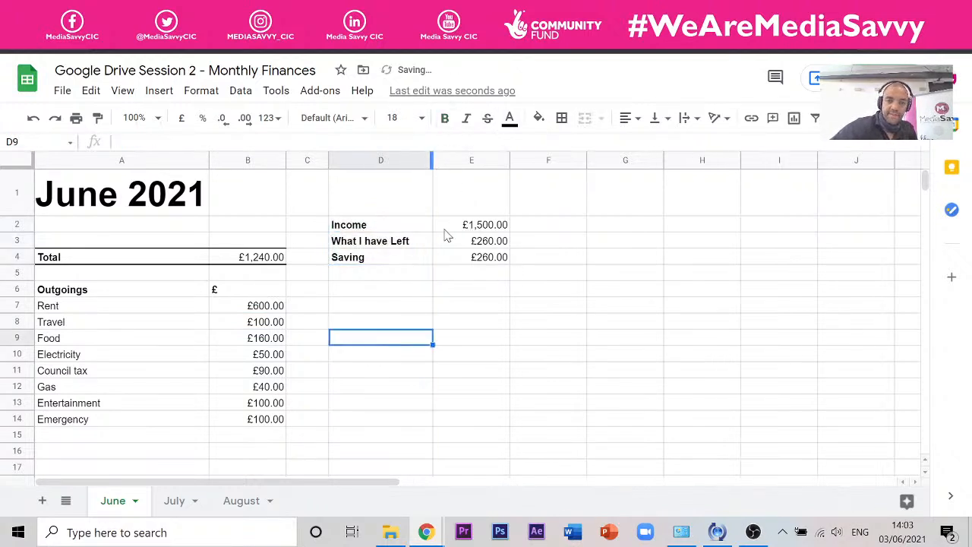
Set the Income amount in E2 to 1200.
{"action": "left_click", "coordinate": [383, 226]}
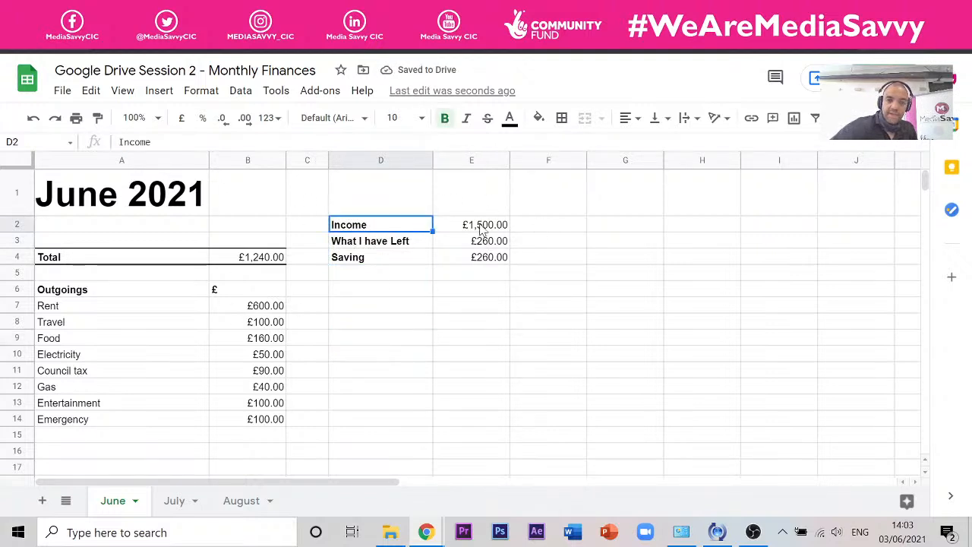
{"action": "left_click", "coordinate": [466, 227]}
{"action": "type", "text": "1200"}
{"action": "left_click", "coordinate": [583, 354]}
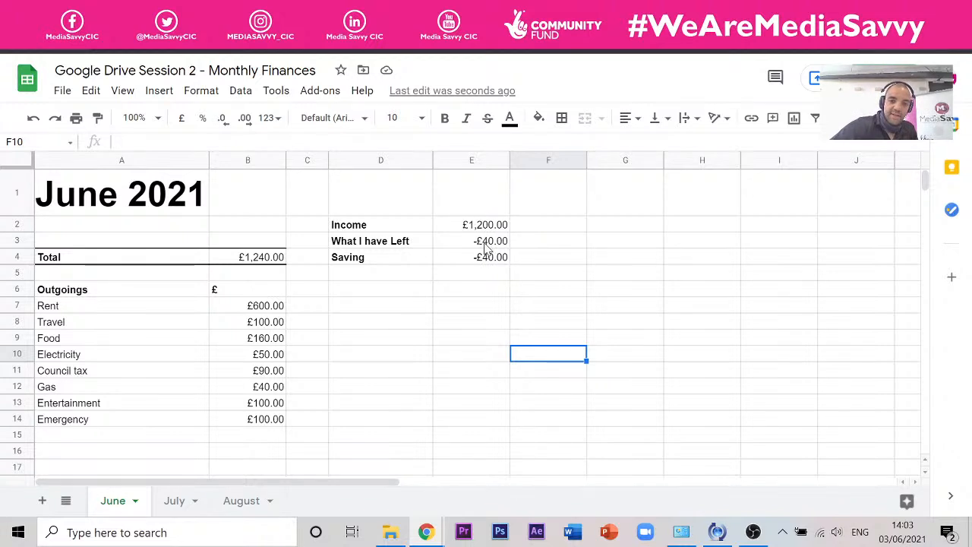
Set the Emergency amount in B14 to 30 and check the Saving amount's formula in E4.
{"action": "left_click", "coordinate": [267, 425]}
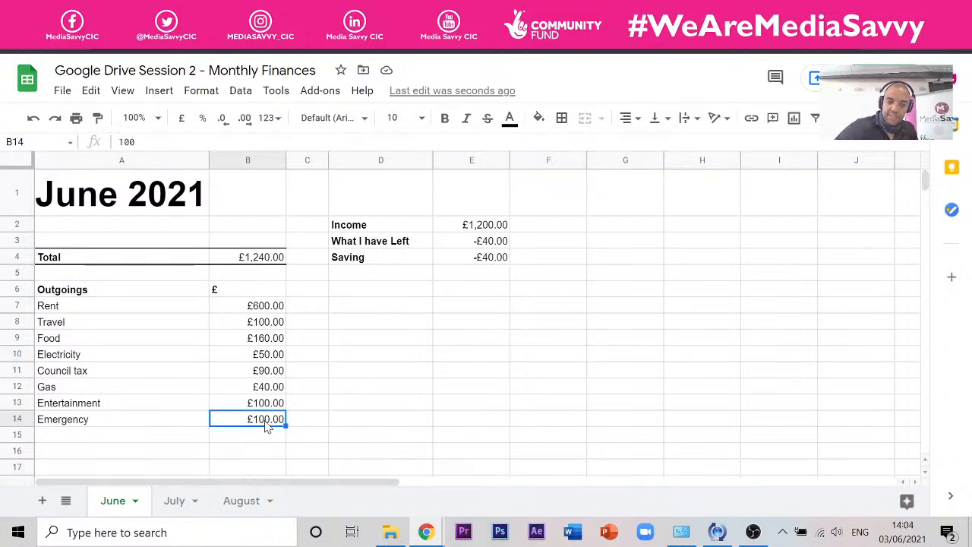
{"action": "type", "text": "60"}
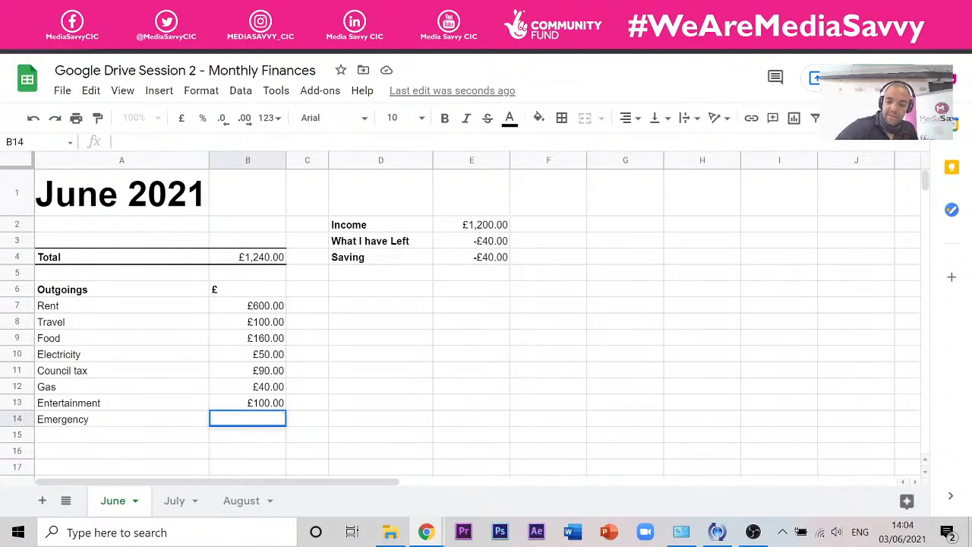
{"action": "type", "text": "30"}
{"action": "key", "text": "Return"}
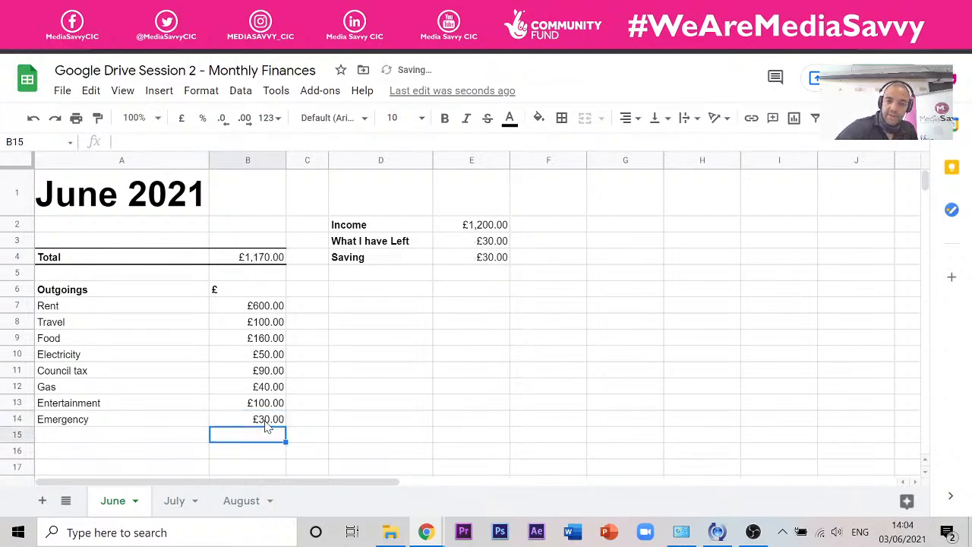
{"action": "left_click", "coordinate": [483, 338]}
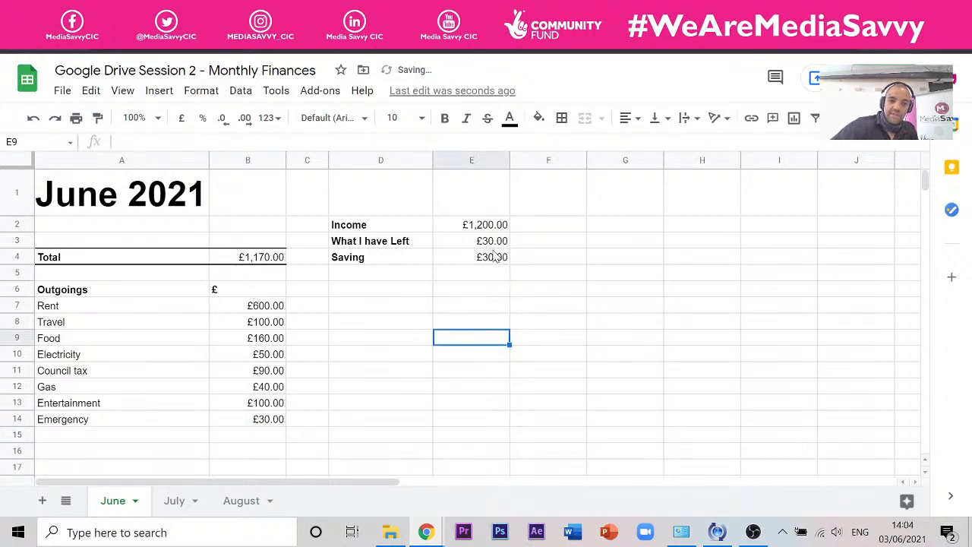
{"action": "left_click", "coordinate": [495, 256]}
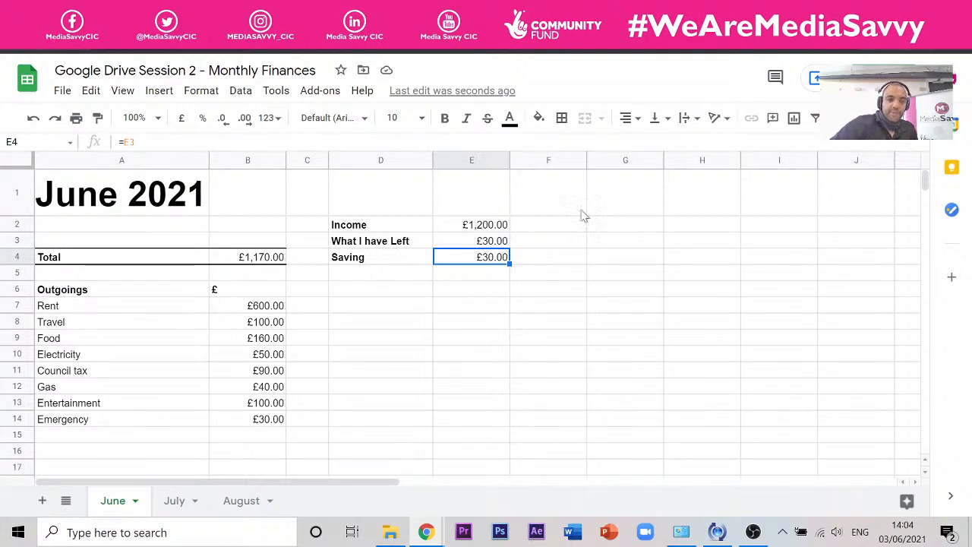
Delete the blank July and August sheets, leaving only the June sheet in the workbook.
{"action": "left_click", "coordinate": [177, 502]}
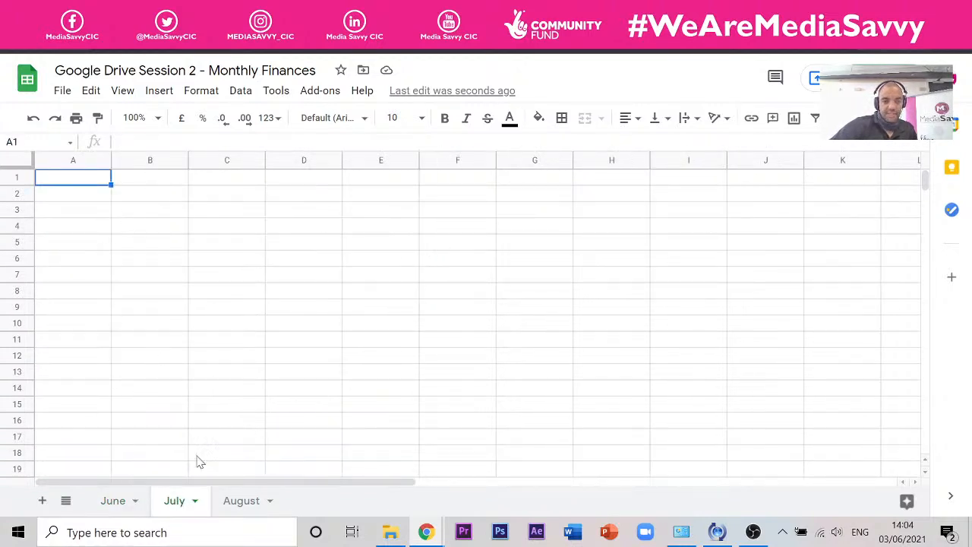
{"action": "left_click", "coordinate": [242, 513]}
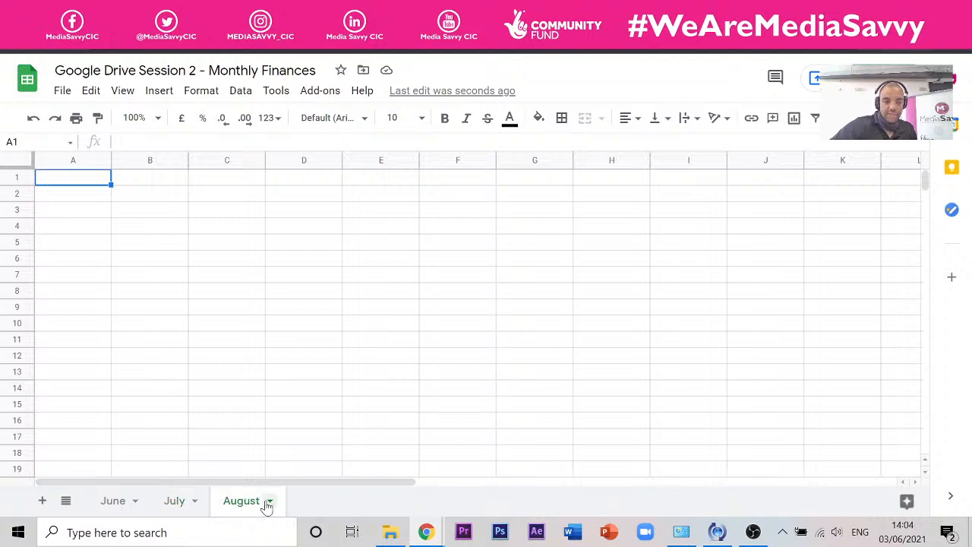
{"action": "left_click", "coordinate": [120, 500]}
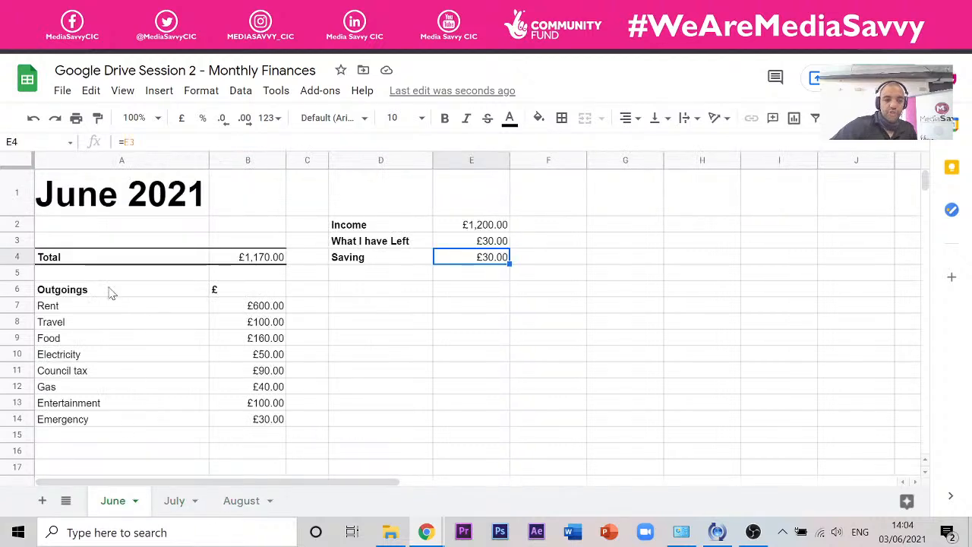
{"action": "left_click", "coordinate": [200, 213]}
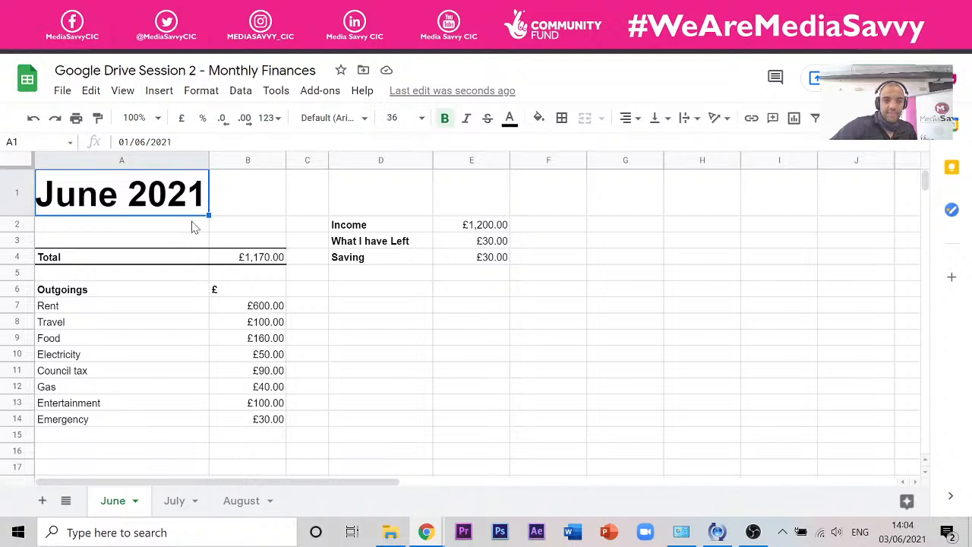
{"action": "left_click", "coordinate": [175, 503]}
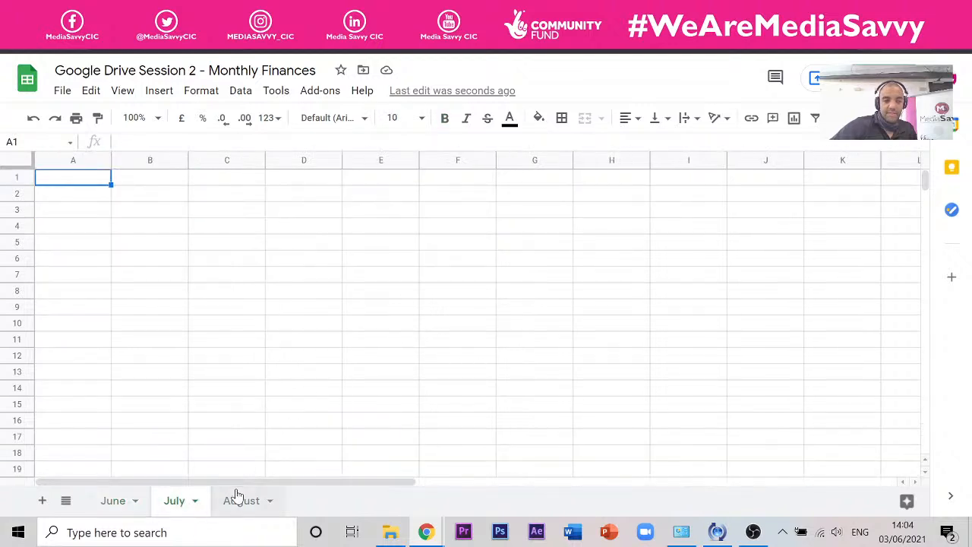
{"action": "left_click", "coordinate": [198, 501]}
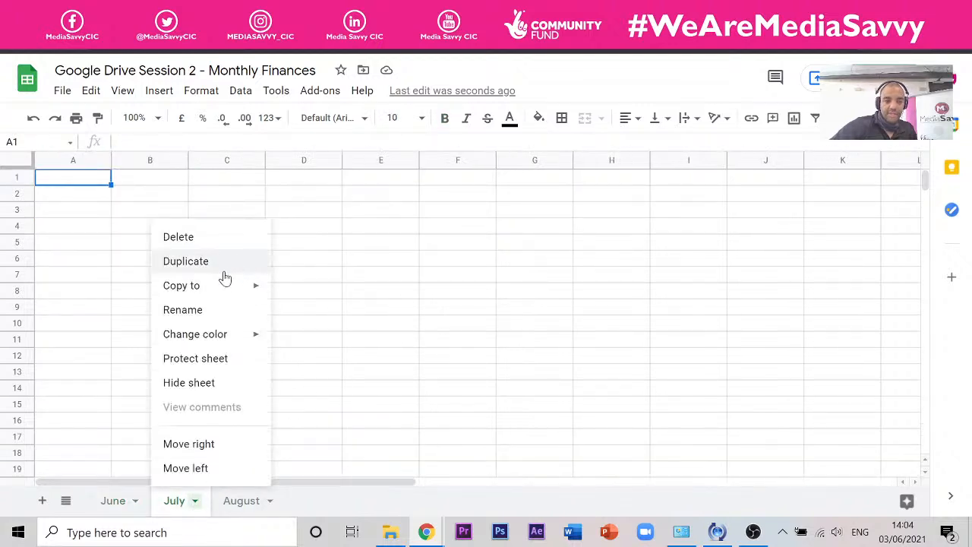
{"action": "left_click", "coordinate": [650, 321]}
{"action": "left_click", "coordinate": [204, 507]}
{"action": "left_click", "coordinate": [210, 501]}
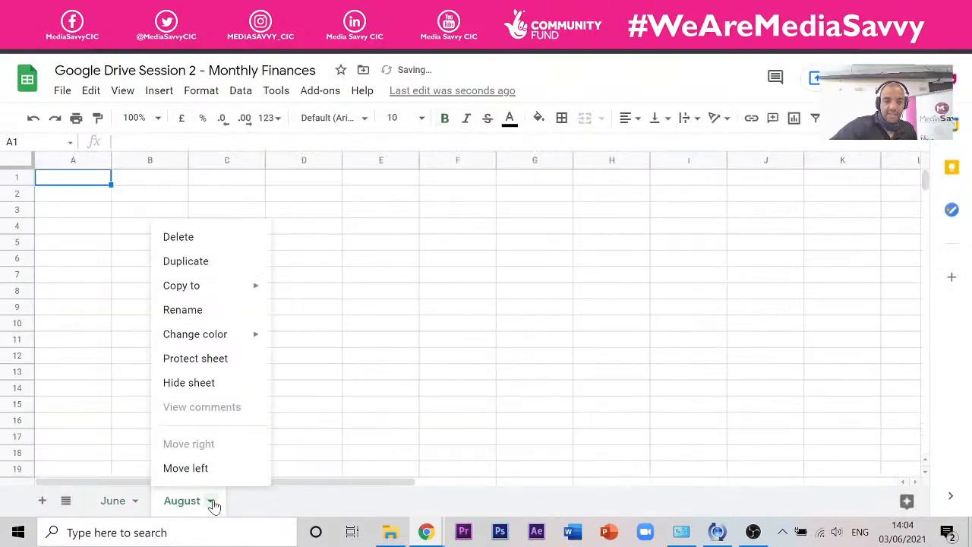
{"action": "left_click", "coordinate": [241, 238]}
{"action": "left_click", "coordinate": [638, 327]}
Duplicate the June sheet and rename the copy July.
{"action": "left_click", "coordinate": [134, 501]}
{"action": "left_click", "coordinate": [180, 262]}
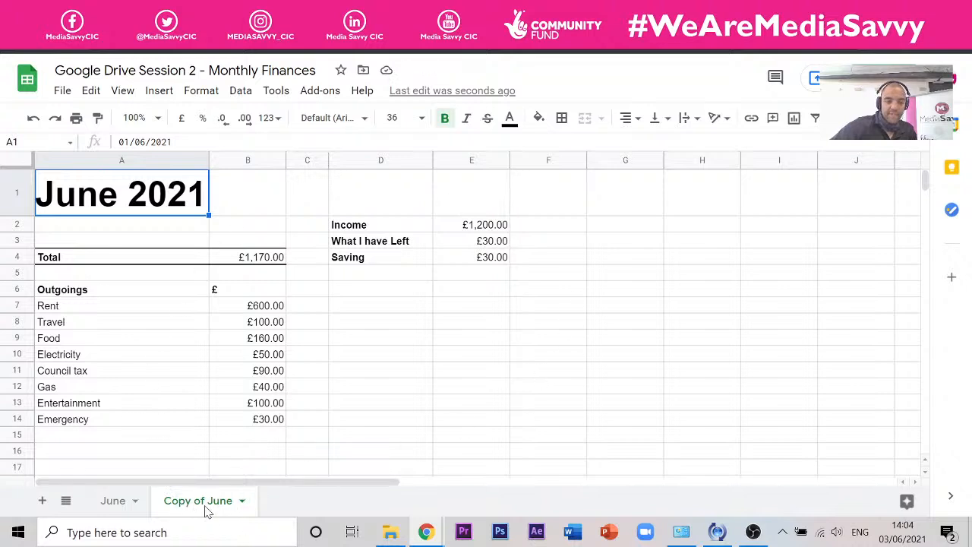
{"action": "double_click", "coordinate": [207, 505]}
{"action": "left_click", "coordinate": [207, 503]}
{"action": "left_click_drag", "start_coordinate": [207, 503], "coordinate": [128, 507]}
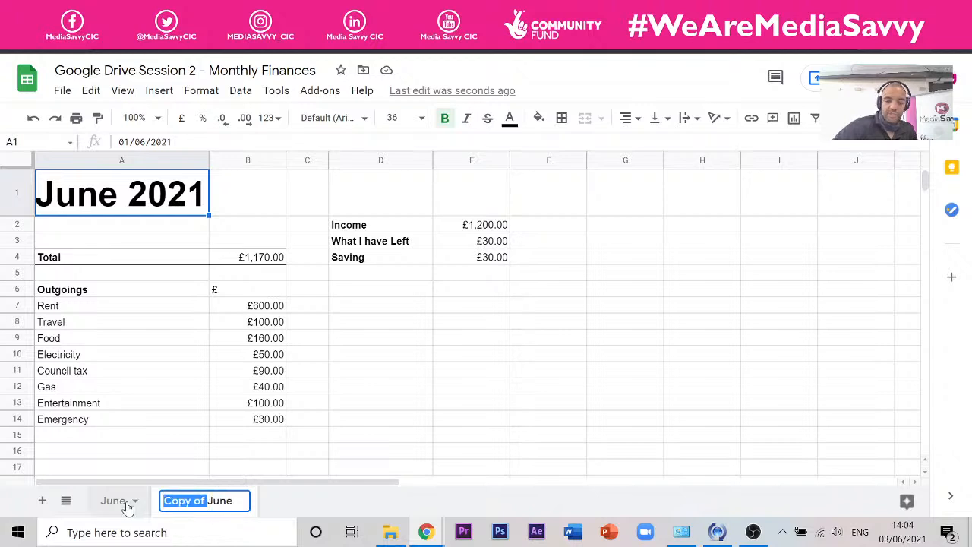
{"action": "key", "text": "BackSpace"}
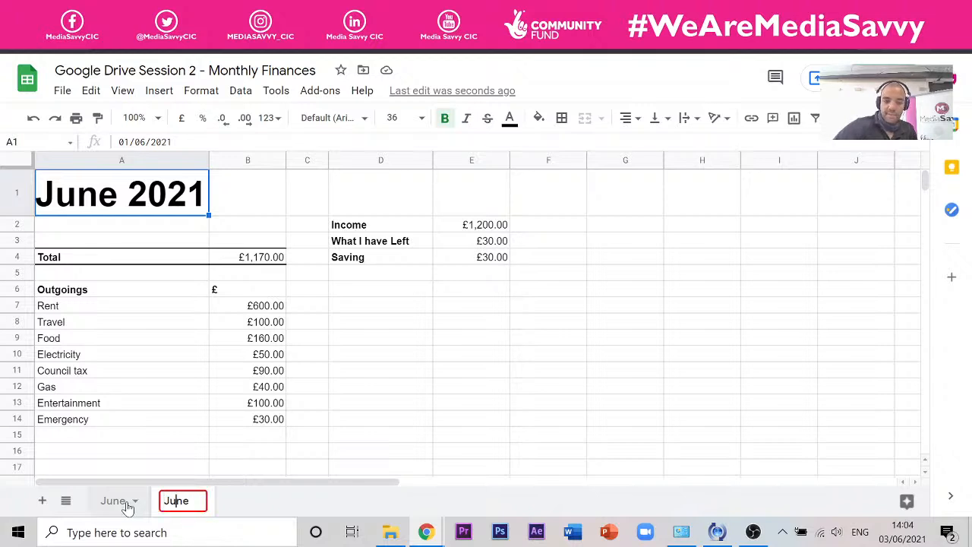
{"action": "key", "text": "BackSpace"}
{"action": "key", "text": "BackSpace"}
{"action": "type", "text": "ly"}
{"action": "left_click", "coordinate": [347, 401]}
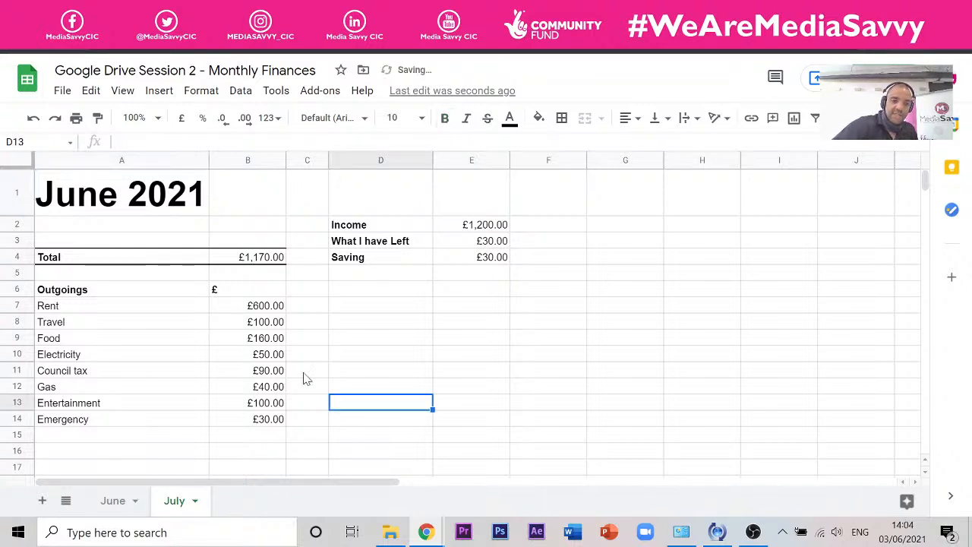
Change the title date in A1 of the July sheet to 01/07/2021.
{"action": "double_click", "coordinate": [122, 192]}
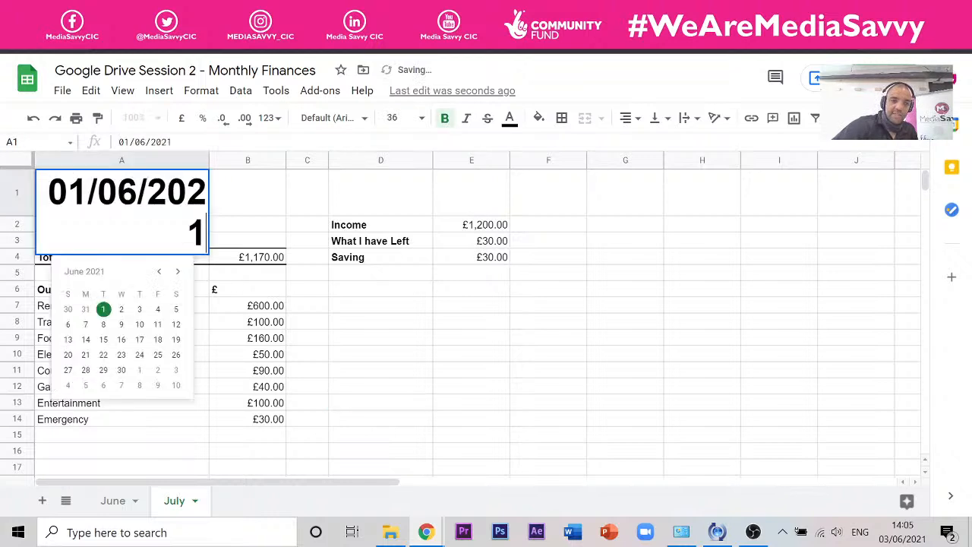
{"action": "left_click", "coordinate": [243, 215]}
{"action": "left_click", "coordinate": [125, 206]}
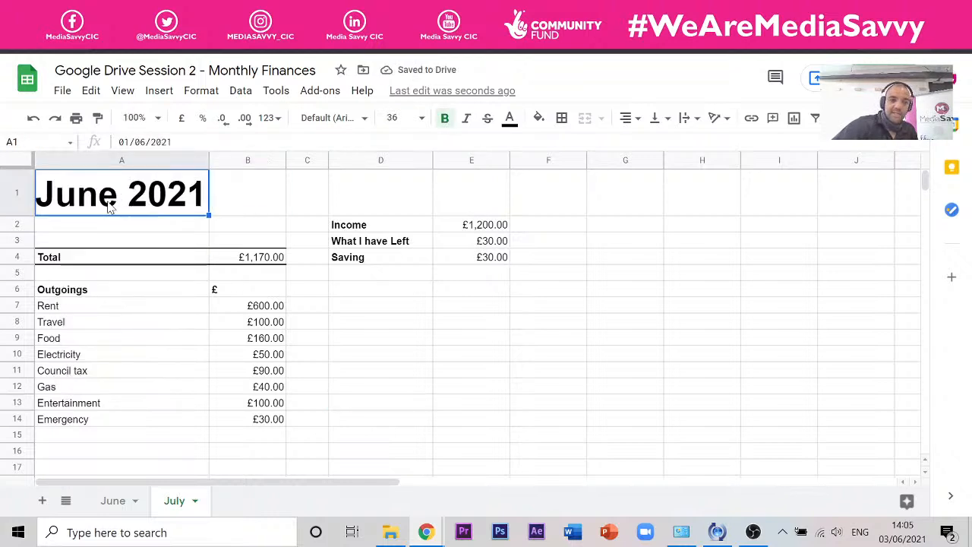
{"action": "double_click", "coordinate": [110, 207]}
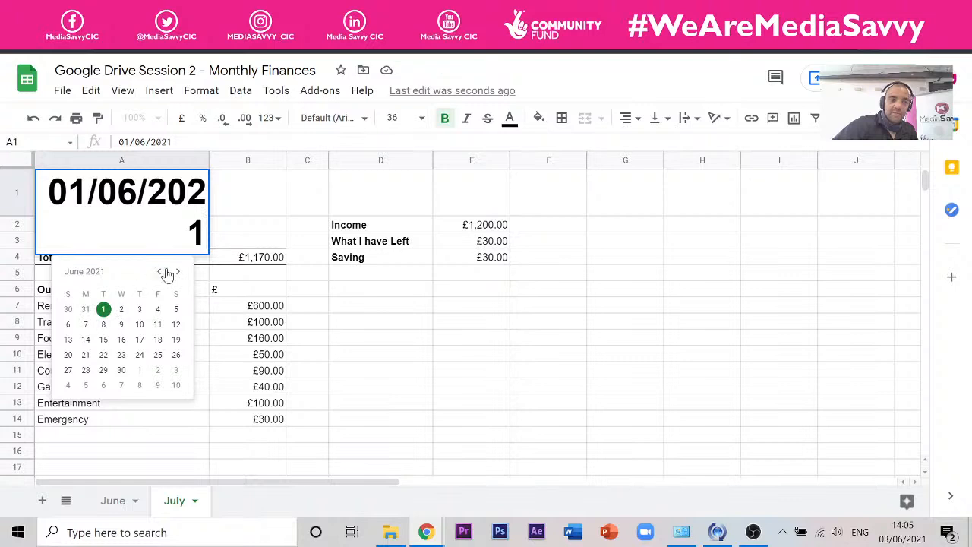
{"action": "left_click", "coordinate": [178, 272]}
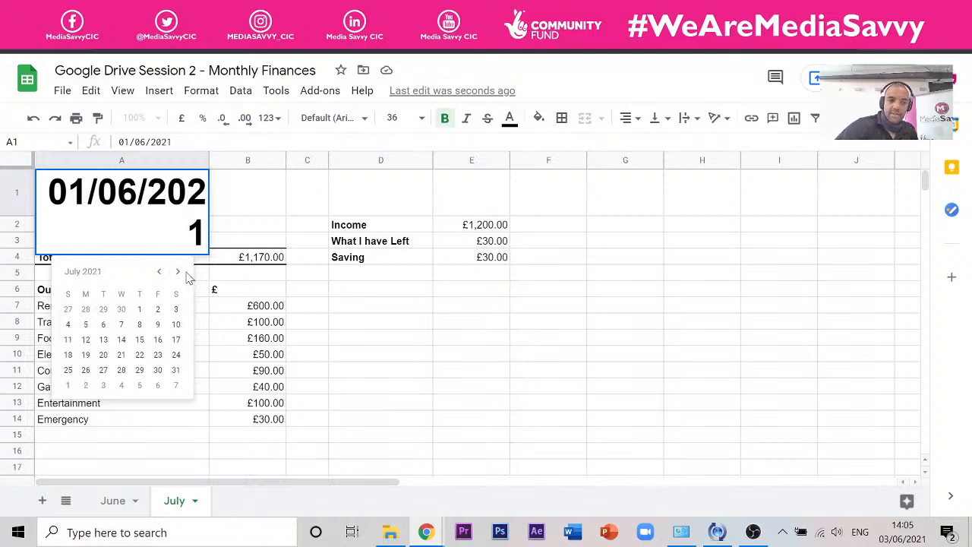
{"action": "left_click", "coordinate": [139, 310]}
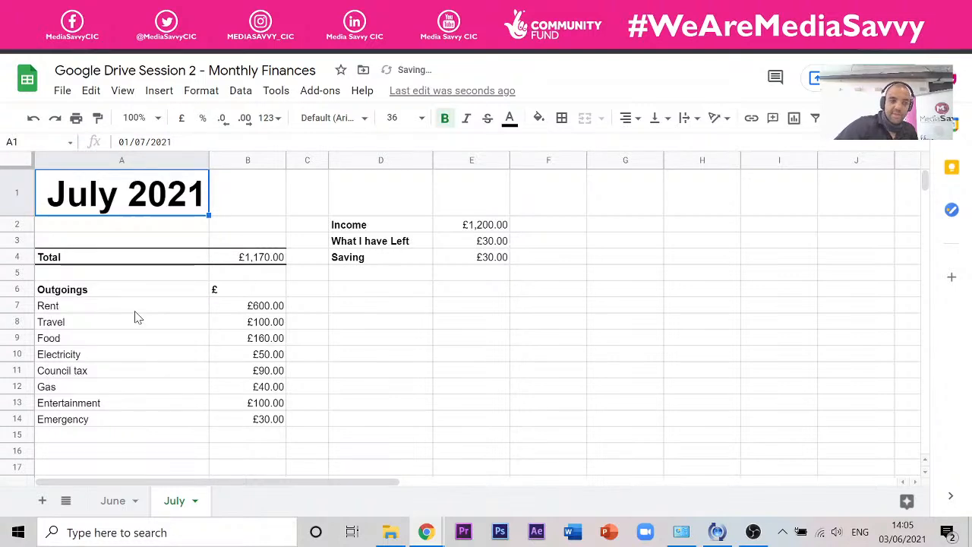
{"action": "left_click", "coordinate": [591, 334]}
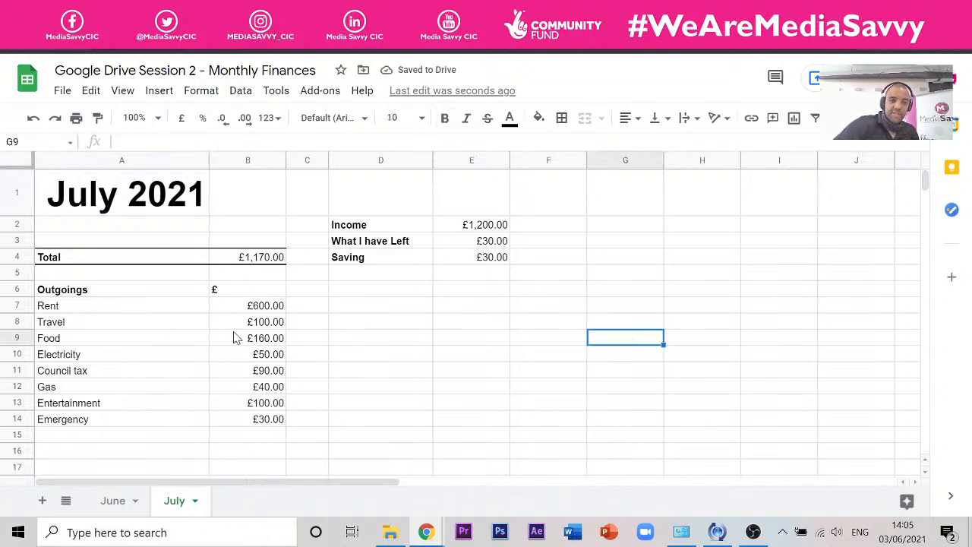
Set the Food amount in B9 of the July sheet to 180, and return to the June sheet for comparison.
{"action": "left_click", "coordinate": [249, 308]}
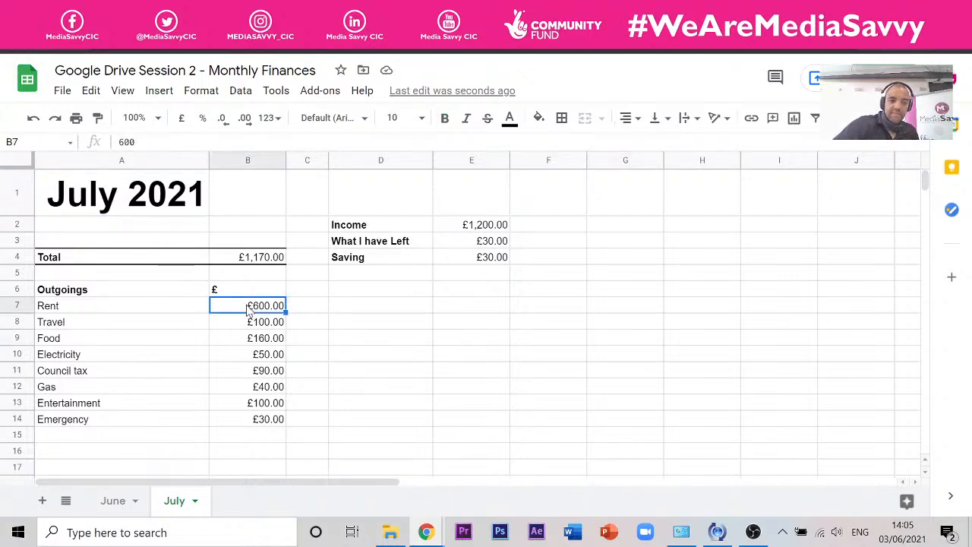
{"action": "left_click", "coordinate": [259, 343]}
{"action": "type", "text": "180"}
{"action": "key", "text": "Return"}
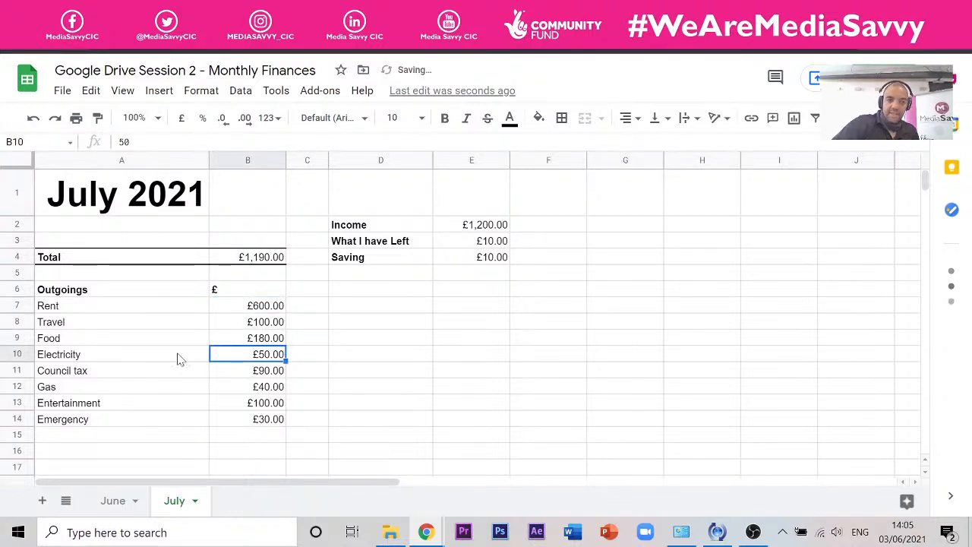
{"action": "left_click", "coordinate": [118, 502]}
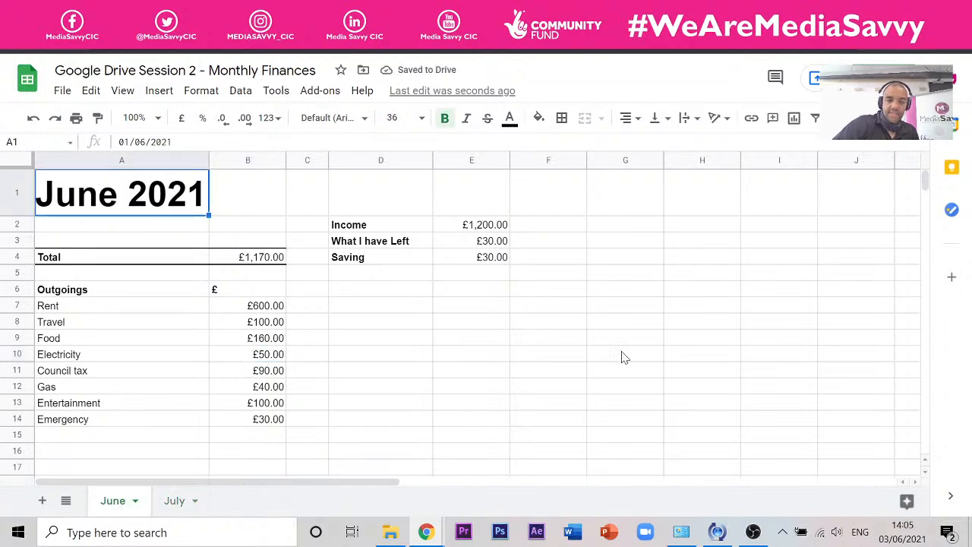
{"action": "left_click", "coordinate": [676, 328]}
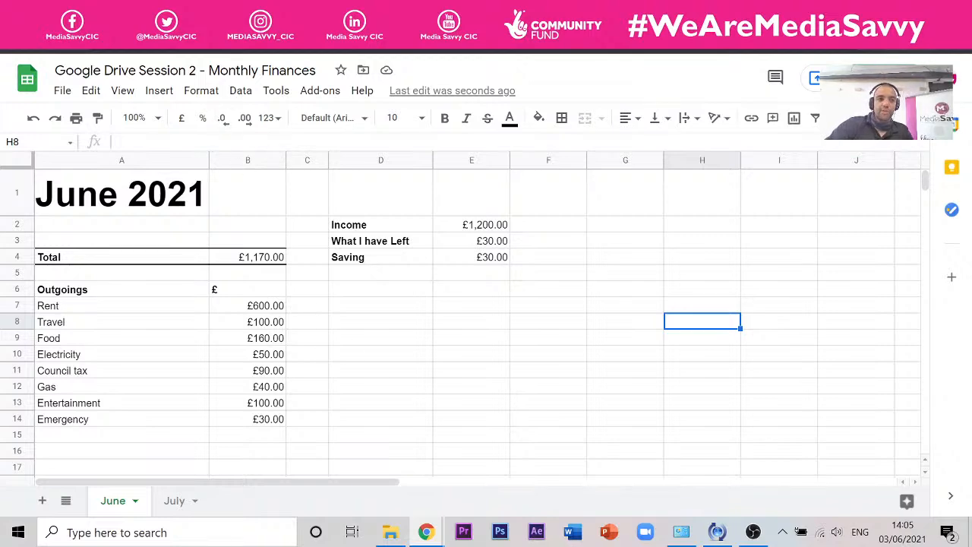
Switch to Google Drive and open the Upcycling Logo drawing.
{"action": "left_click", "coordinate": [84, 13]}
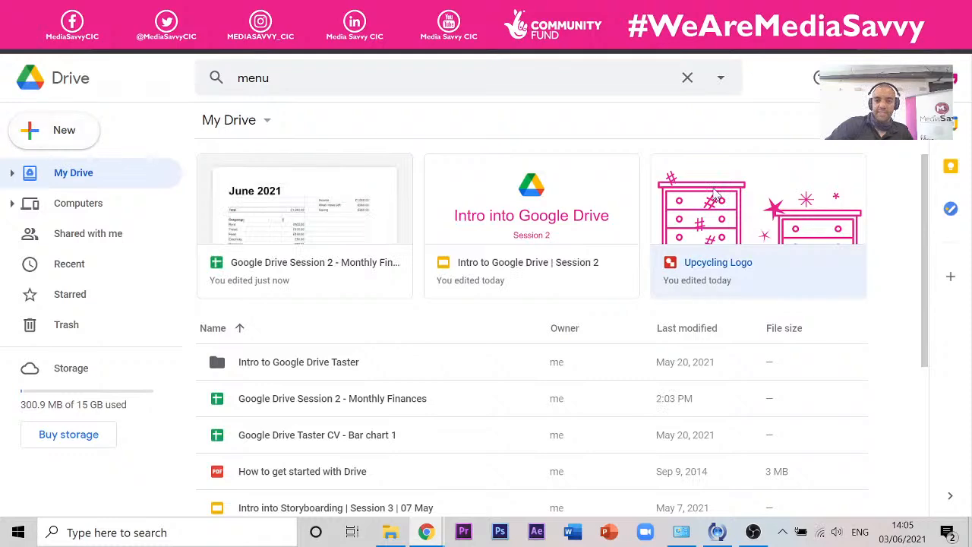
{"action": "left_click", "coordinate": [716, 196]}
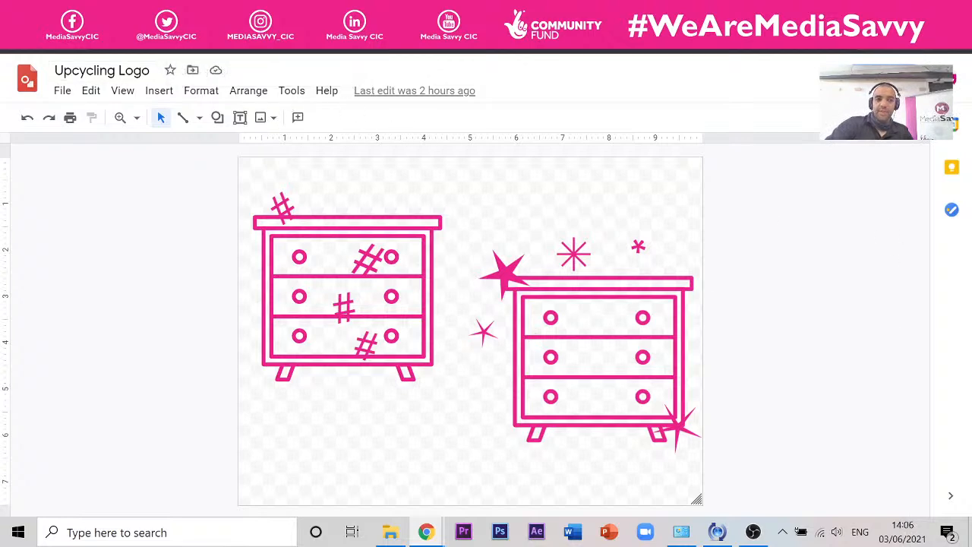
{"action": "left_click", "coordinate": [243, 15]}
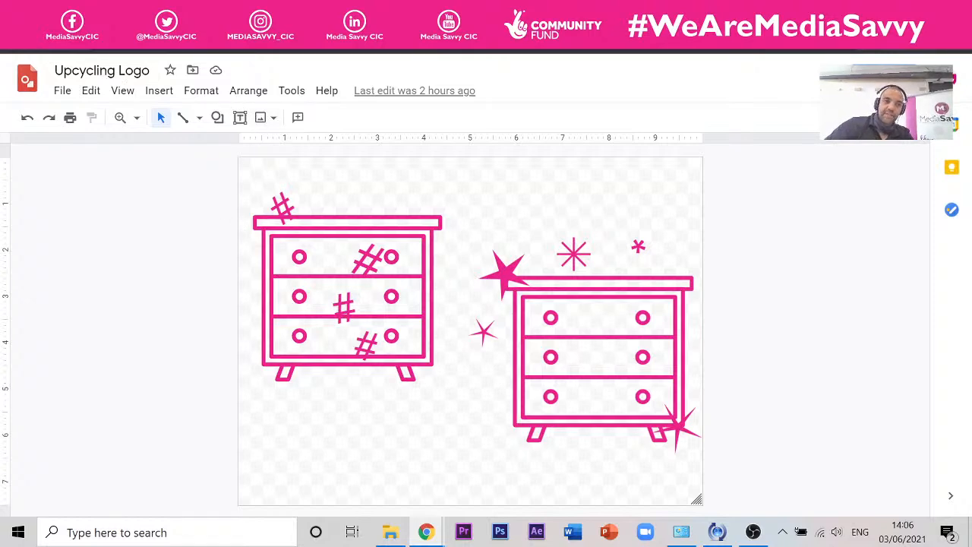
Check the live stream's analytics and chat in YouTube Studio, and return to the Google Sheets Activity 1 slide.
{"action": "key", "text": "ctrl+Tab"}
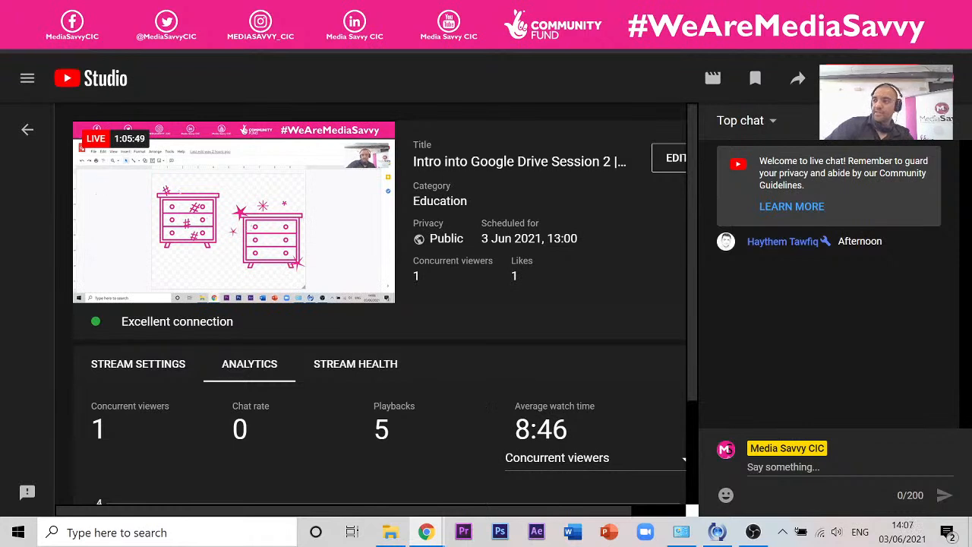
{"action": "key", "text": "alt+Tab"}
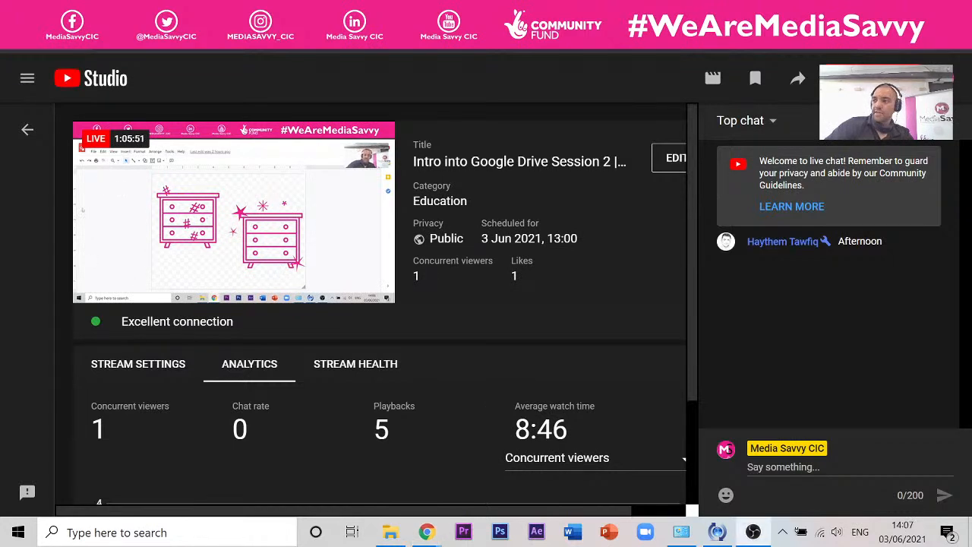
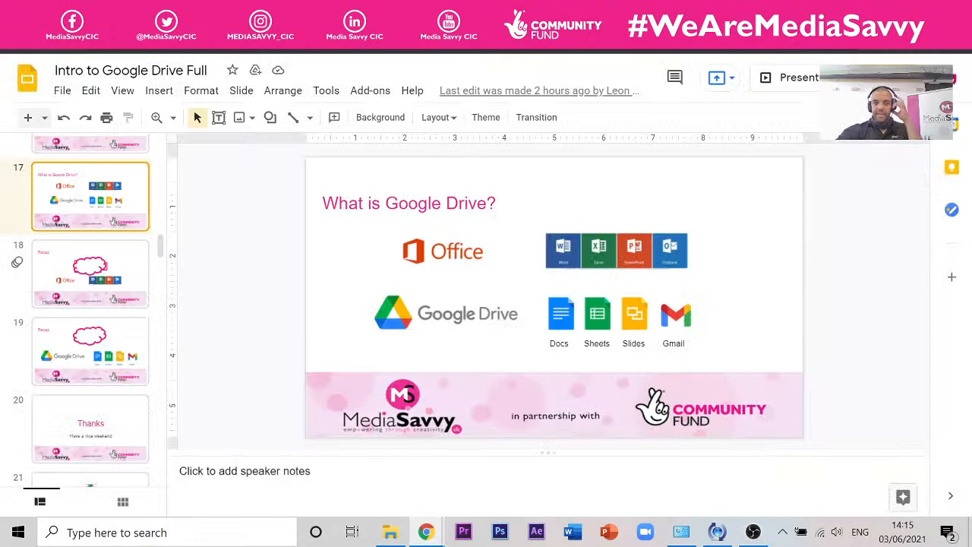
{"action": "left_click", "coordinate": [441, 13]}
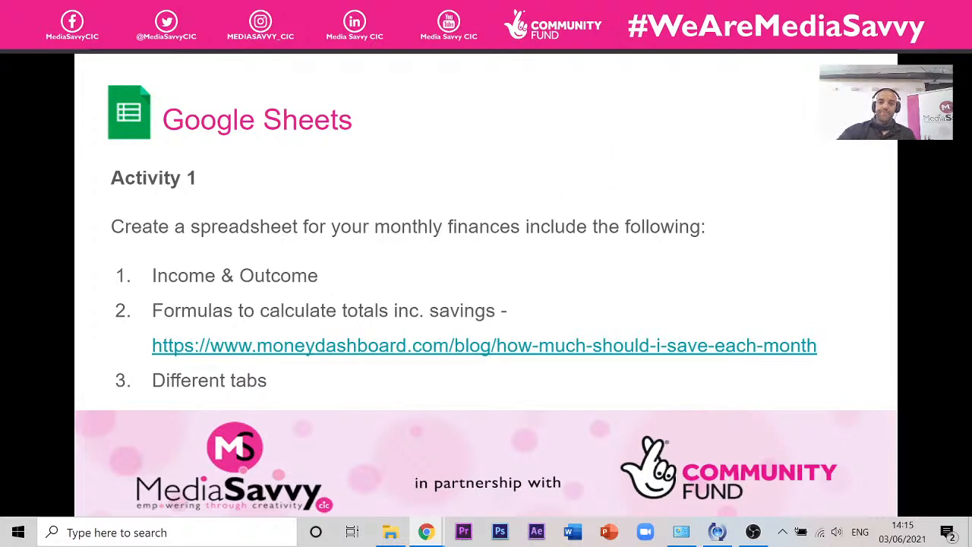
Switch to the Monthly Finances spreadsheet, dismiss its sharing dialog, and examine the June sheet's outgoings, total, income and remaining-money formulas.
{"action": "left_click", "coordinate": [304, 9]}
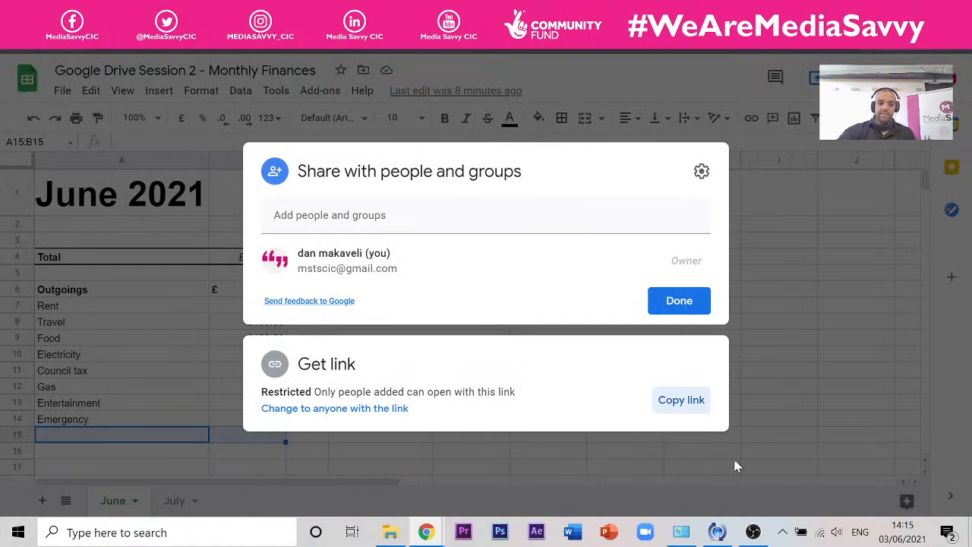
{"action": "left_click", "coordinate": [818, 434]}
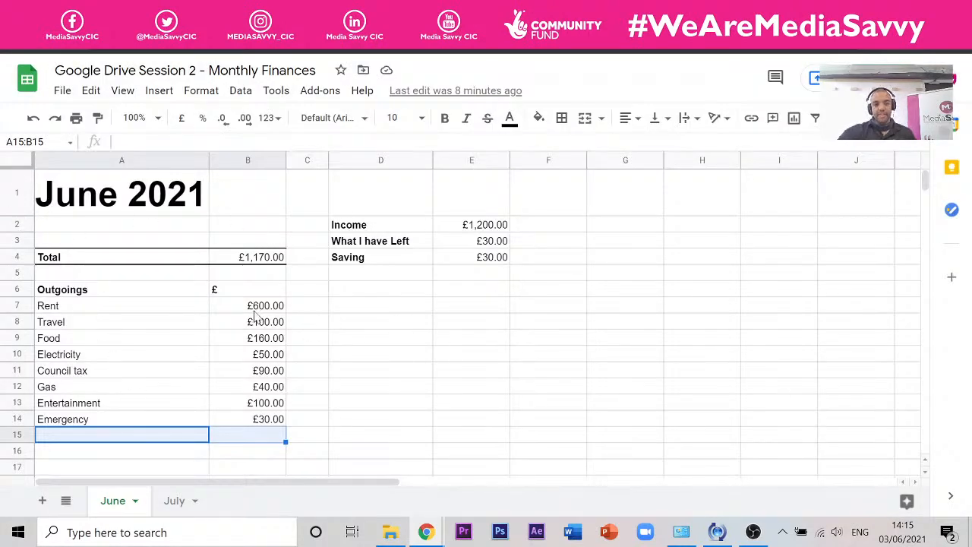
{"action": "left_click", "coordinate": [70, 308]}
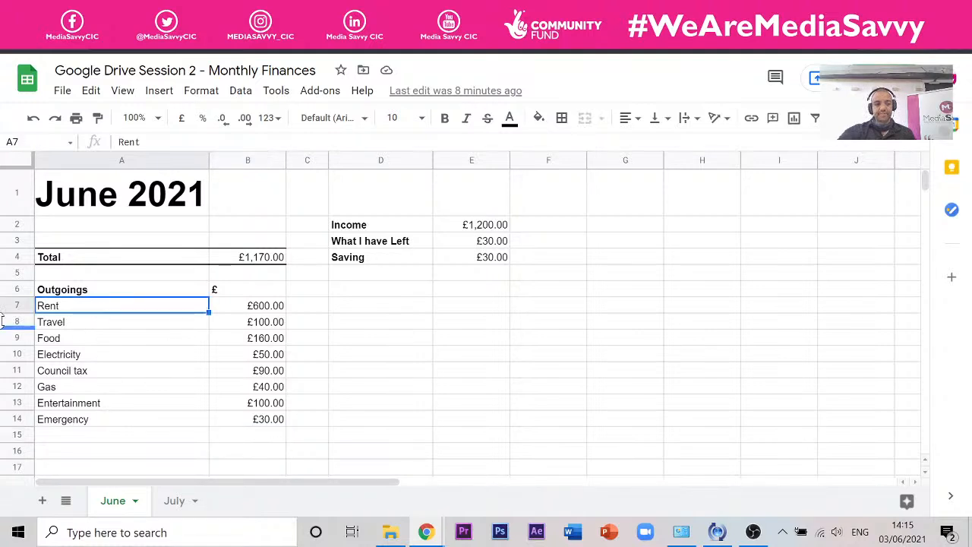
{"action": "left_click", "coordinate": [235, 259]}
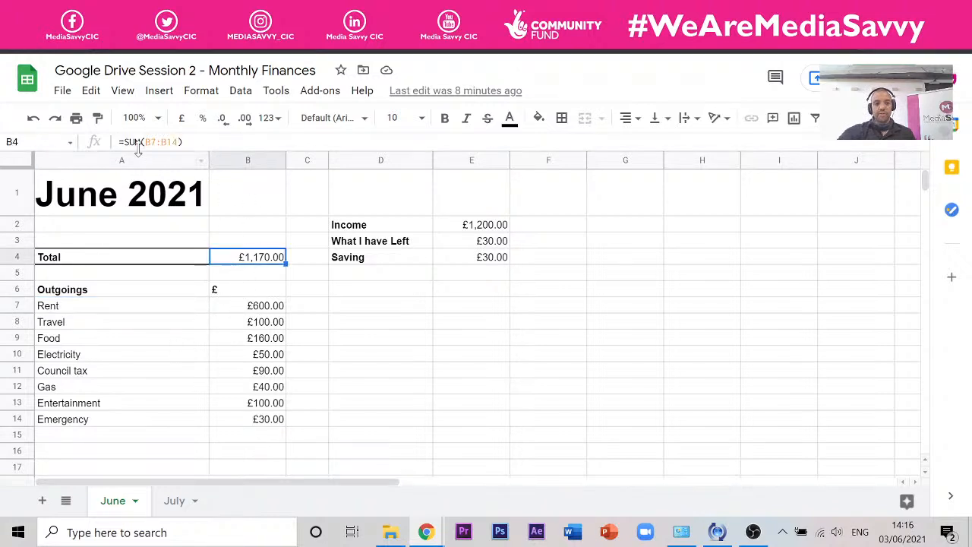
{"action": "left_click_drag", "start_coordinate": [117, 142], "coordinate": [191, 146]}
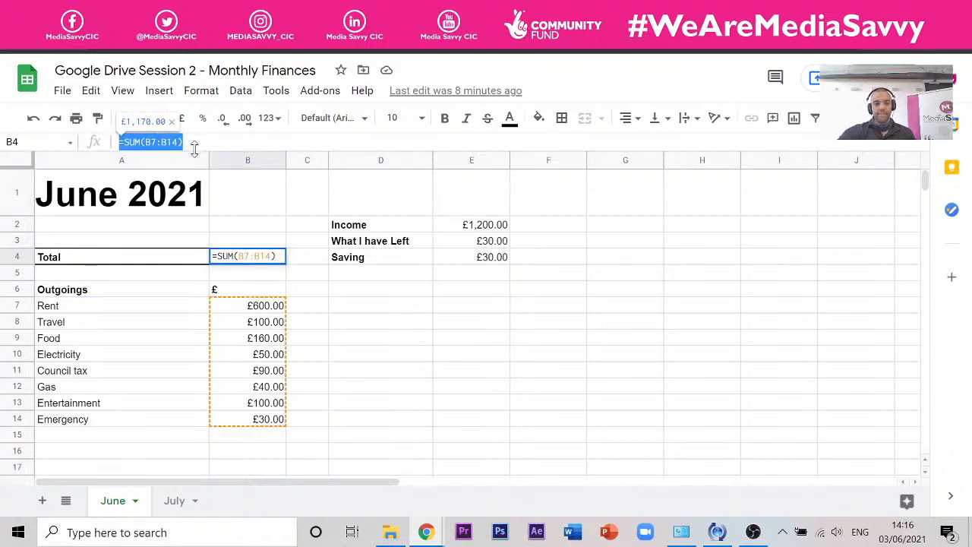
{"action": "left_click", "coordinate": [341, 228]}
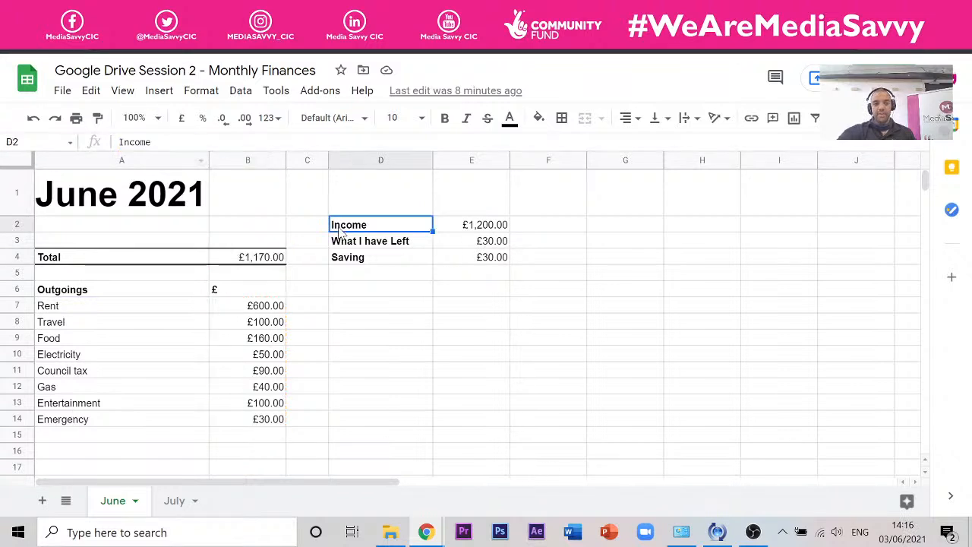
{"action": "left_click", "coordinate": [460, 231]}
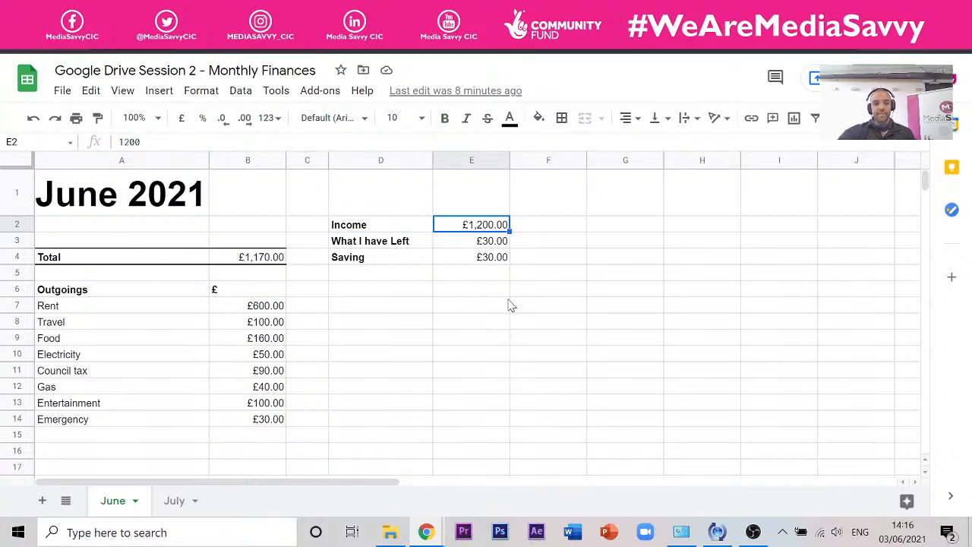
{"action": "left_click", "coordinate": [407, 245]}
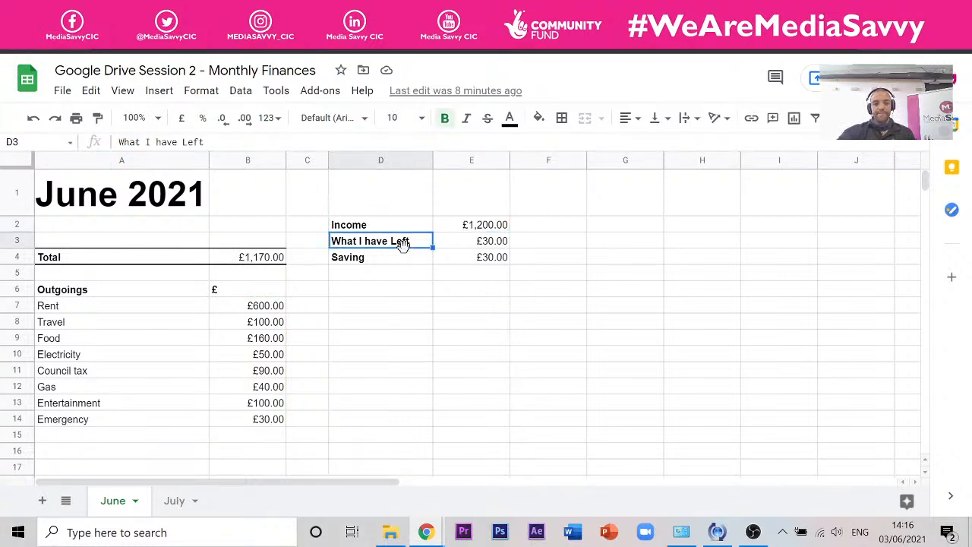
{"action": "left_click", "coordinate": [464, 244]}
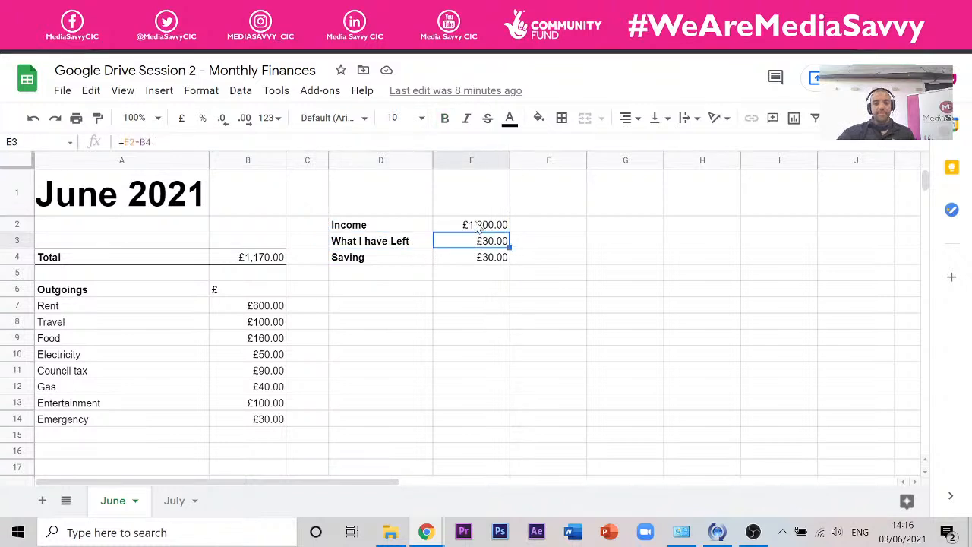
{"action": "left_click", "coordinate": [245, 262]}
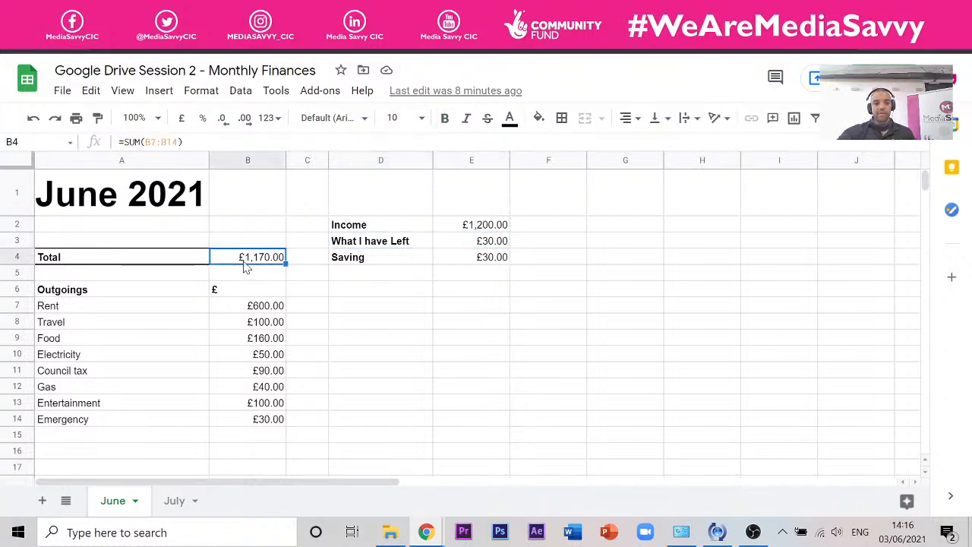
{"action": "left_click", "coordinate": [448, 229]}
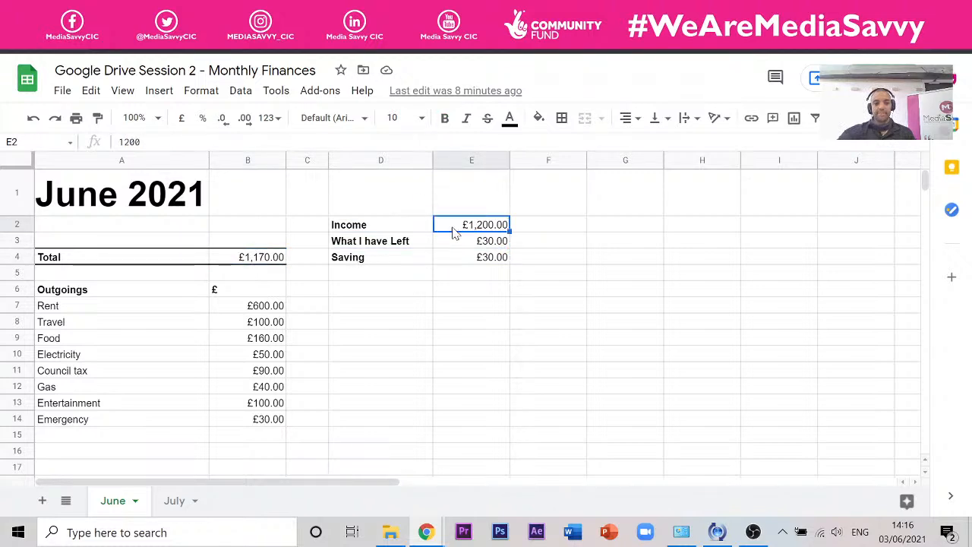
Change the label in cell A4 of the June sheet to "Total Outgoings".
{"action": "double_click", "coordinate": [118, 260]}
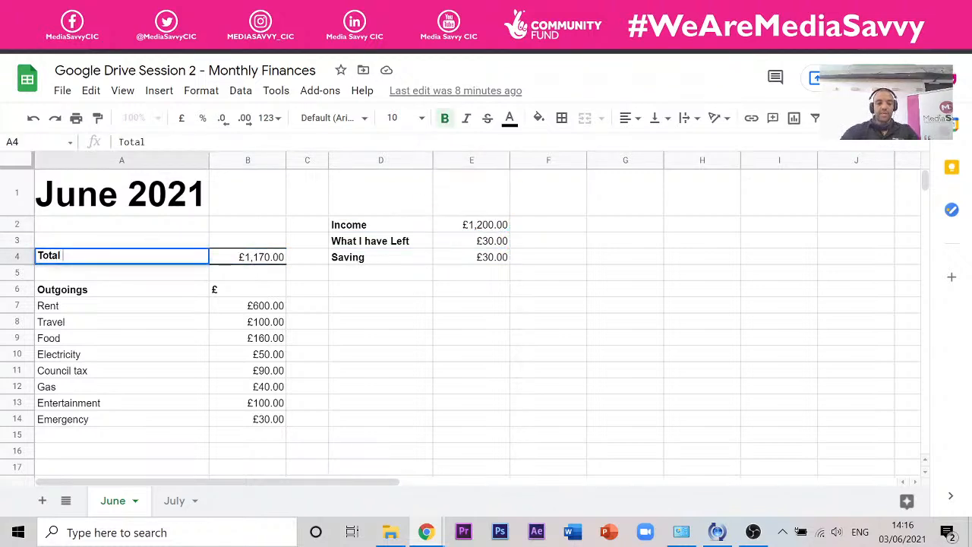
{"action": "type", "text": "Out"}
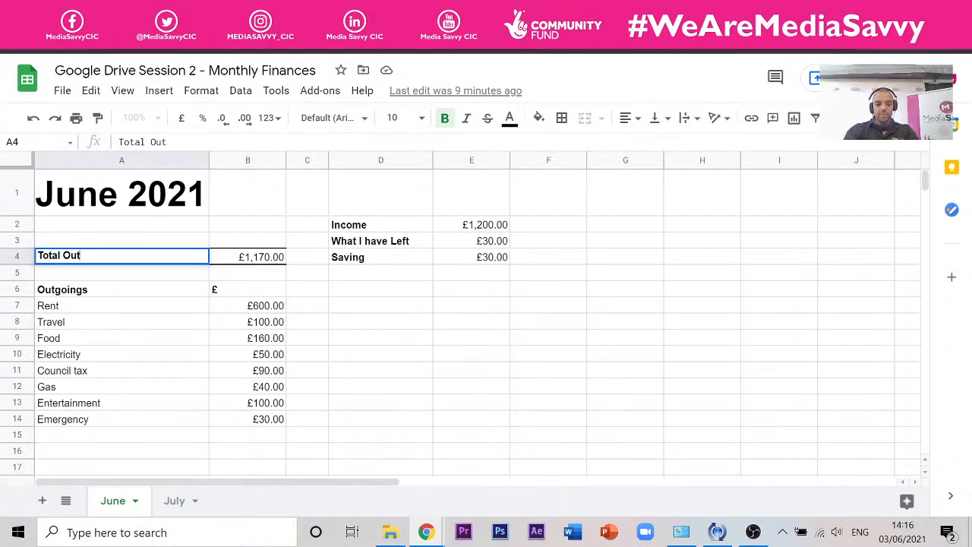
{"action": "type", "text": "goings"}
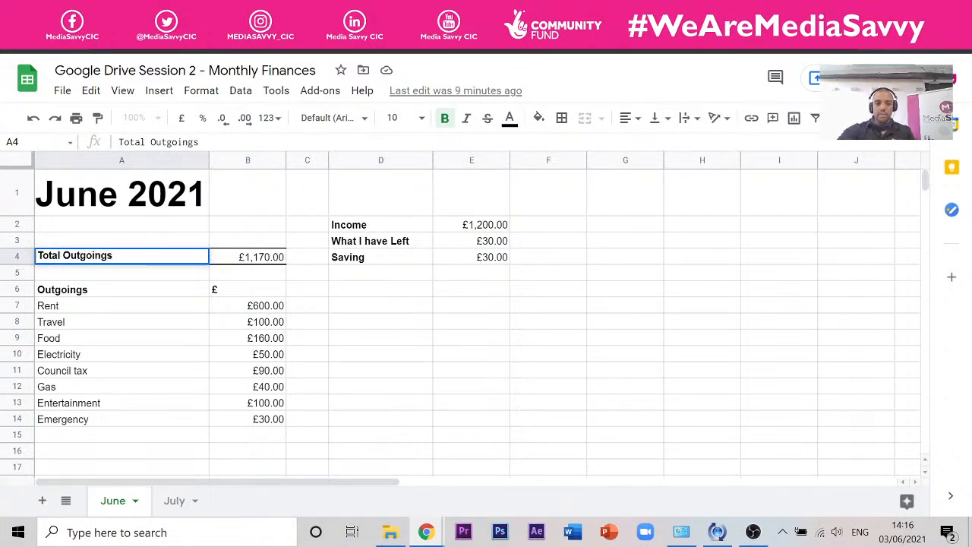
{"action": "left_click", "coordinate": [511, 347]}
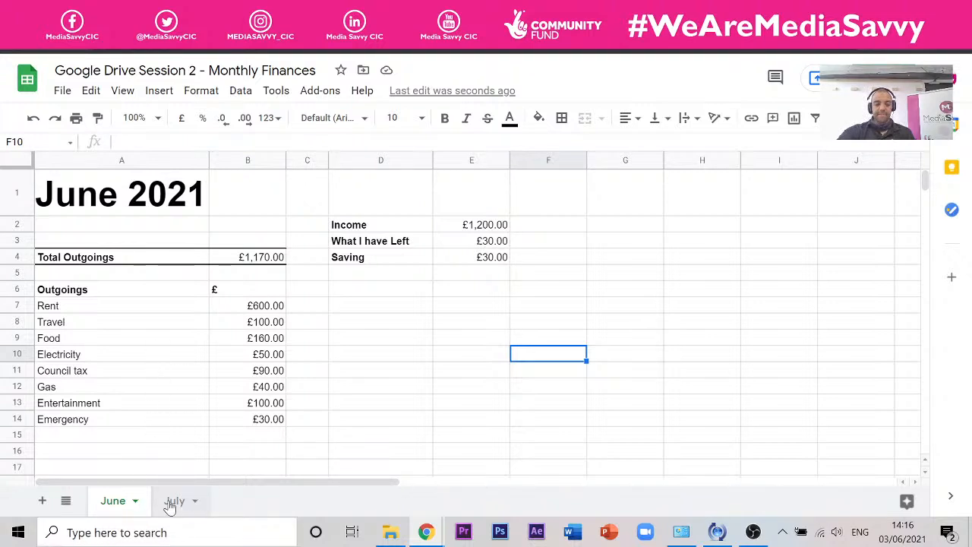
Examine the June sheet's duplicate option and compare the June and July sheets.
{"action": "left_click", "coordinate": [135, 503]}
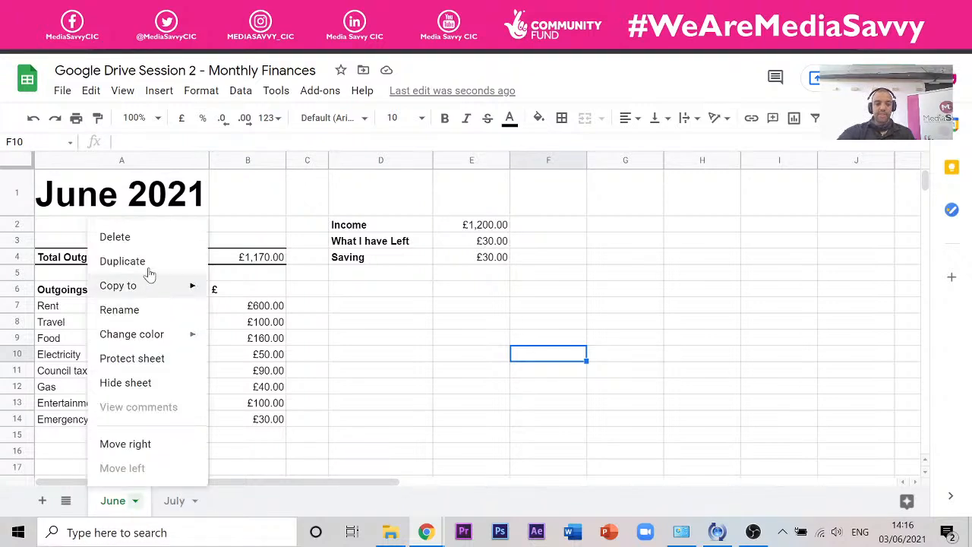
{"action": "left_click", "coordinate": [626, 205]}
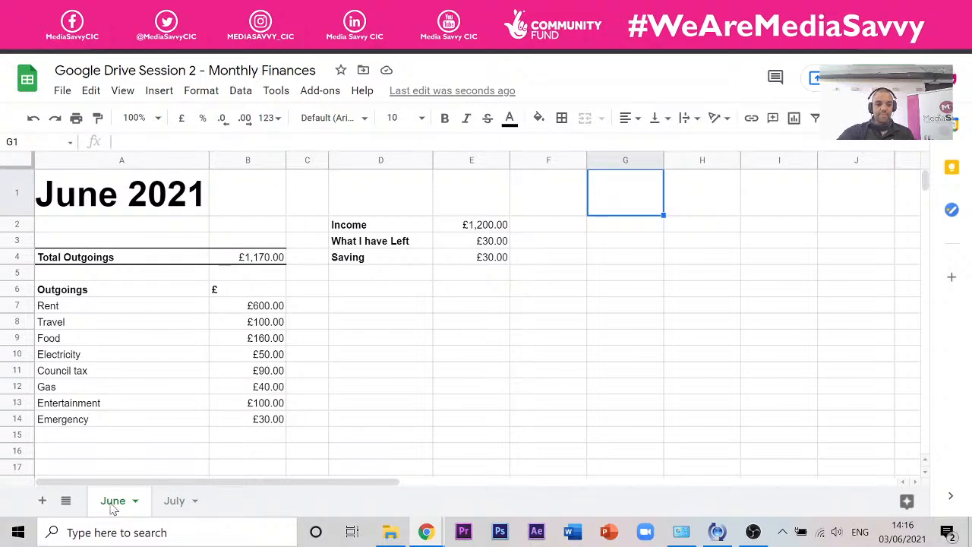
{"action": "left_click", "coordinate": [174, 501]}
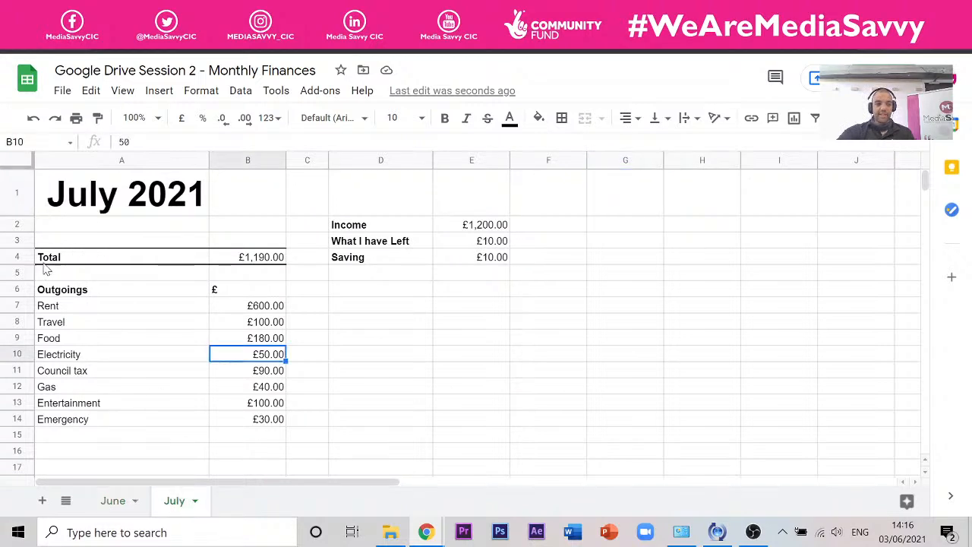
{"action": "left_click", "coordinate": [135, 505]}
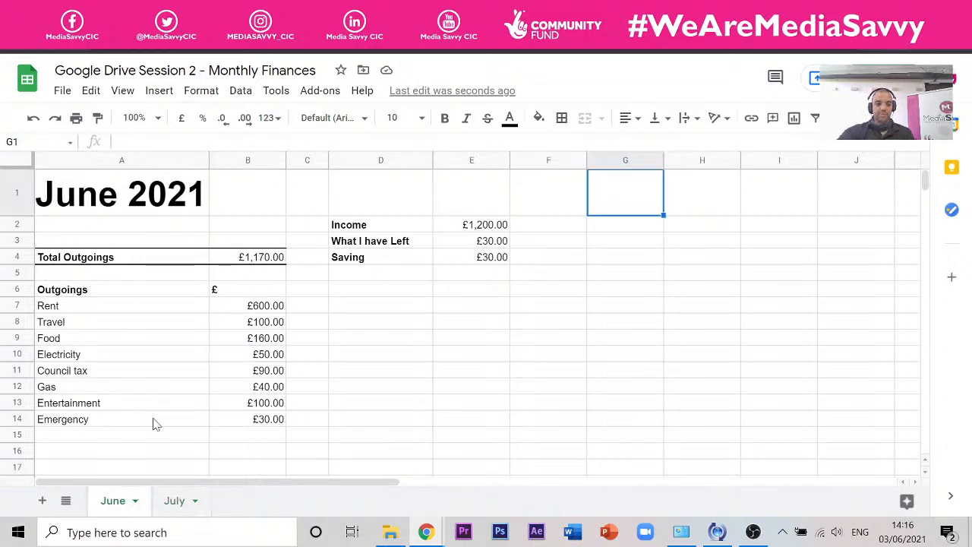
{"action": "left_click", "coordinate": [136, 503]}
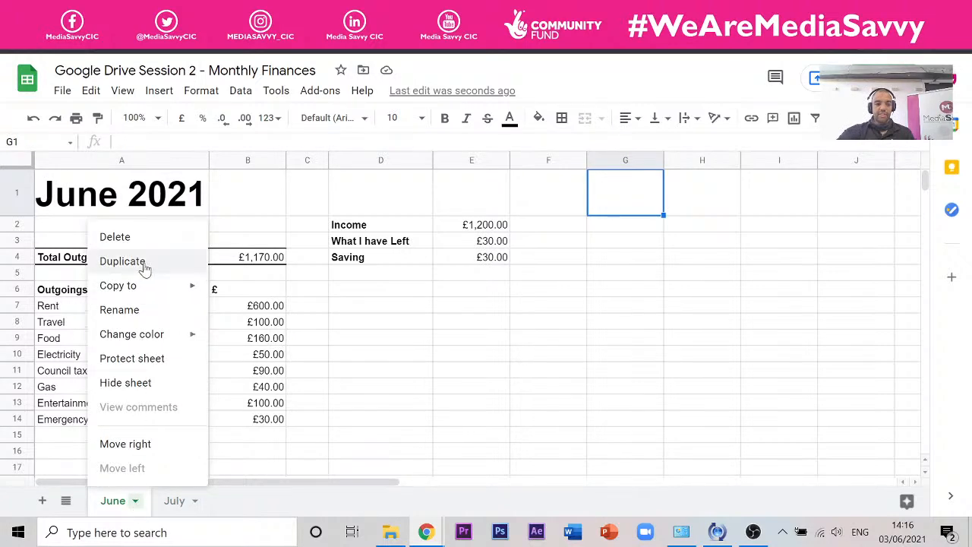
{"action": "left_click", "coordinate": [174, 506]}
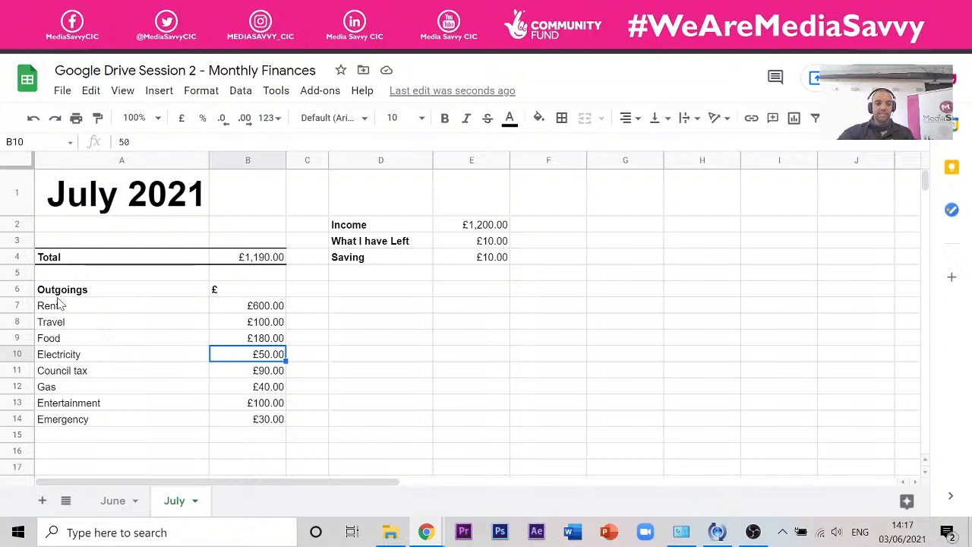
{"action": "left_click", "coordinate": [113, 503]}
{"action": "left_click", "coordinate": [174, 503]}
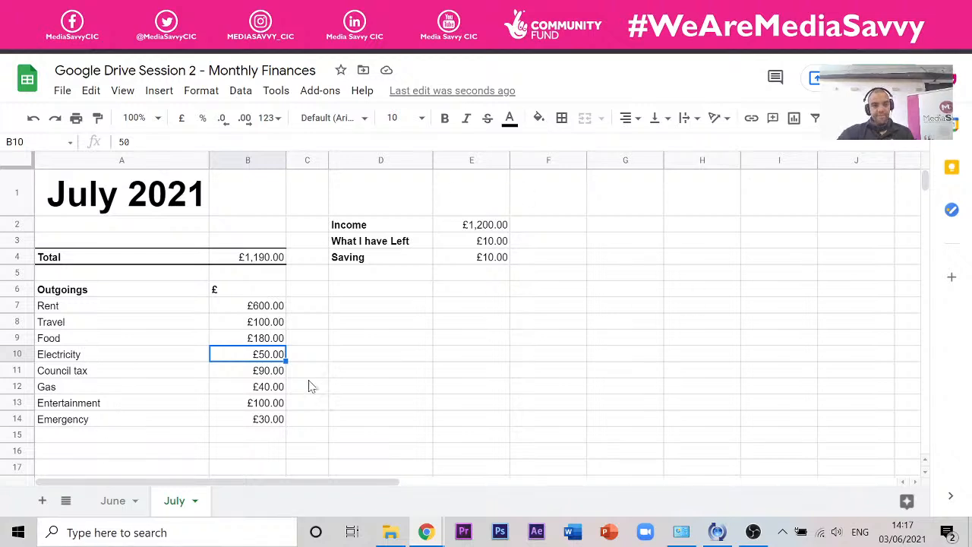
Switch to YouTube Studio and review the live stream's title and description with the session file links, leaving them unedited.
{"action": "key", "text": "alt+Tab"}
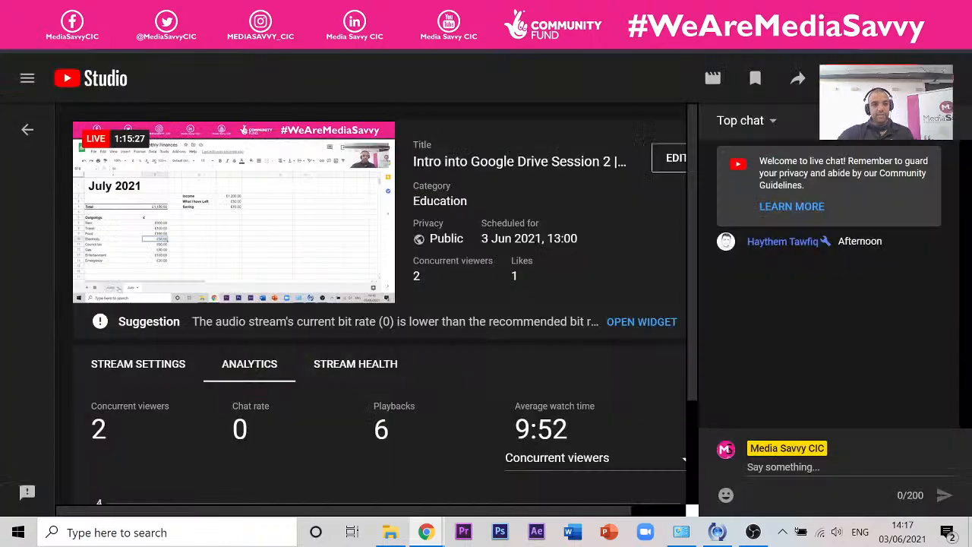
{"action": "left_click", "coordinate": [674, 158]}
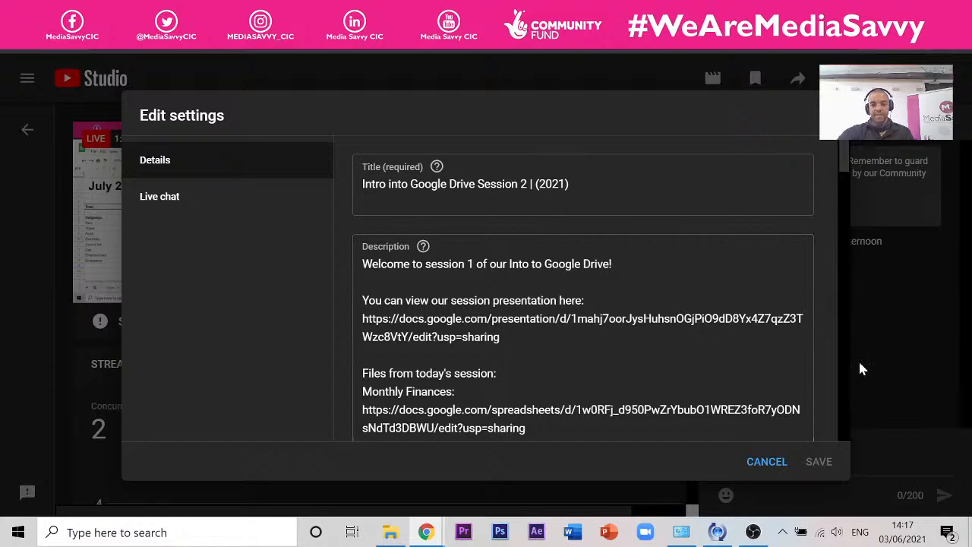
{"action": "left_click", "coordinate": [768, 462]}
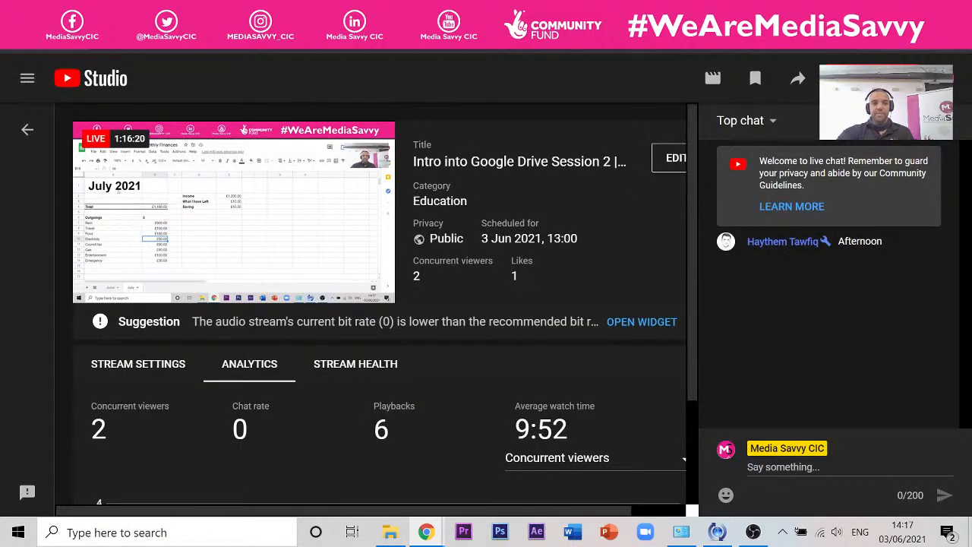
Look through the open spreadsheet, restaurant documents and presentation, and bring up the Upcycling Logo drawing.
{"action": "left_click", "coordinate": [114, 11]}
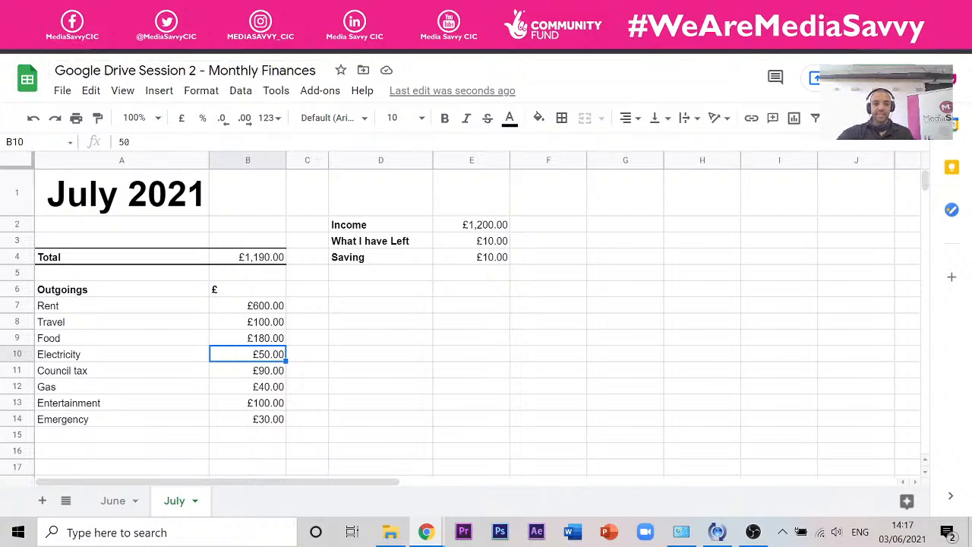
{"action": "left_click", "coordinate": [312, 13]}
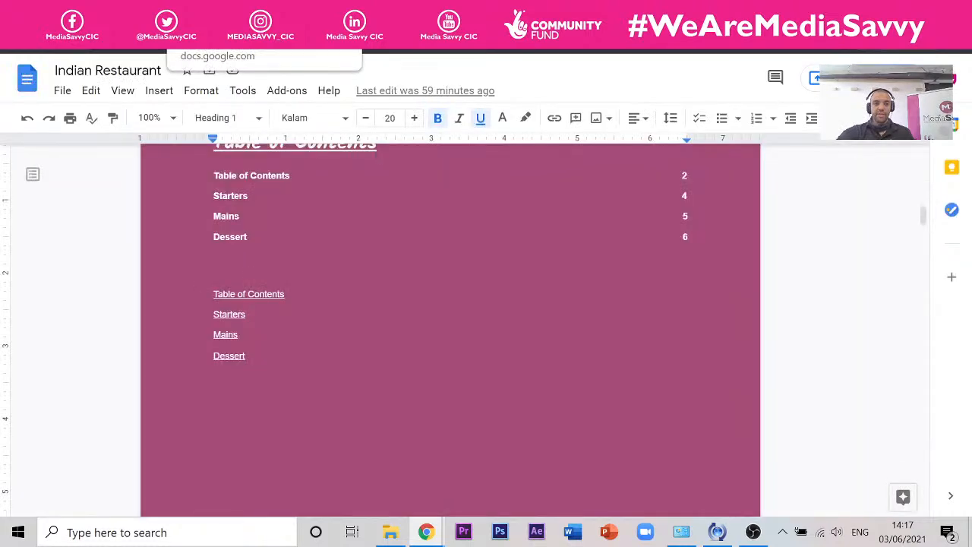
{"action": "left_click", "coordinate": [228, 13]}
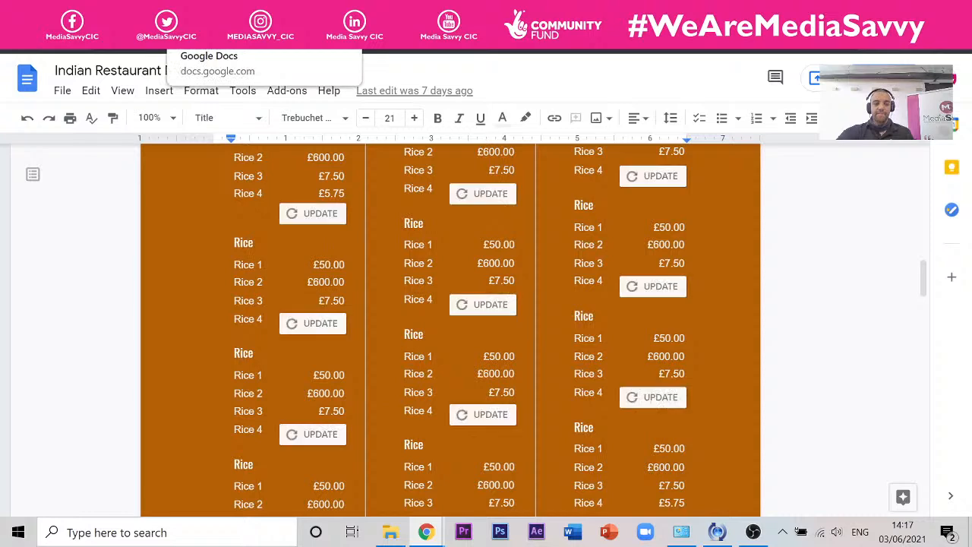
{"action": "left_click", "coordinate": [144, 12]}
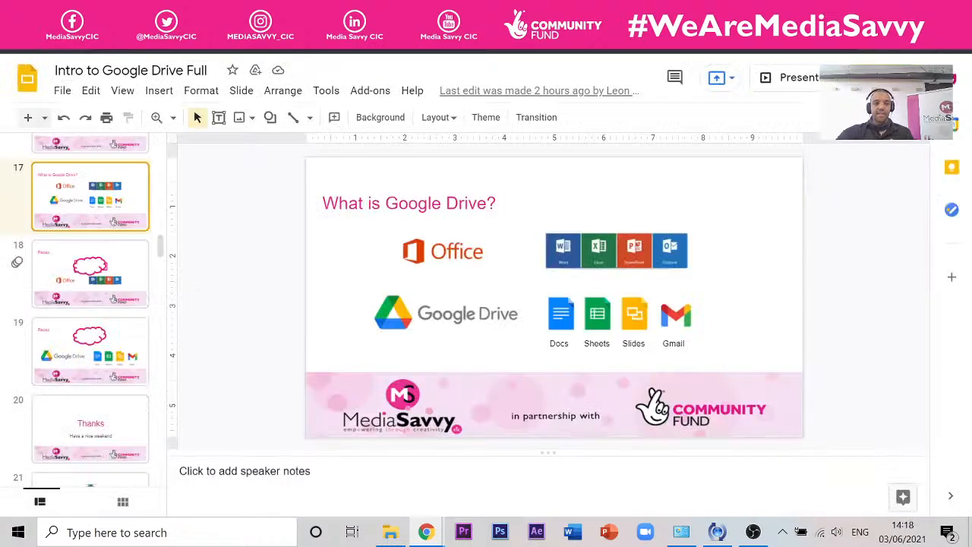
{"action": "left_click", "coordinate": [182, 13]}
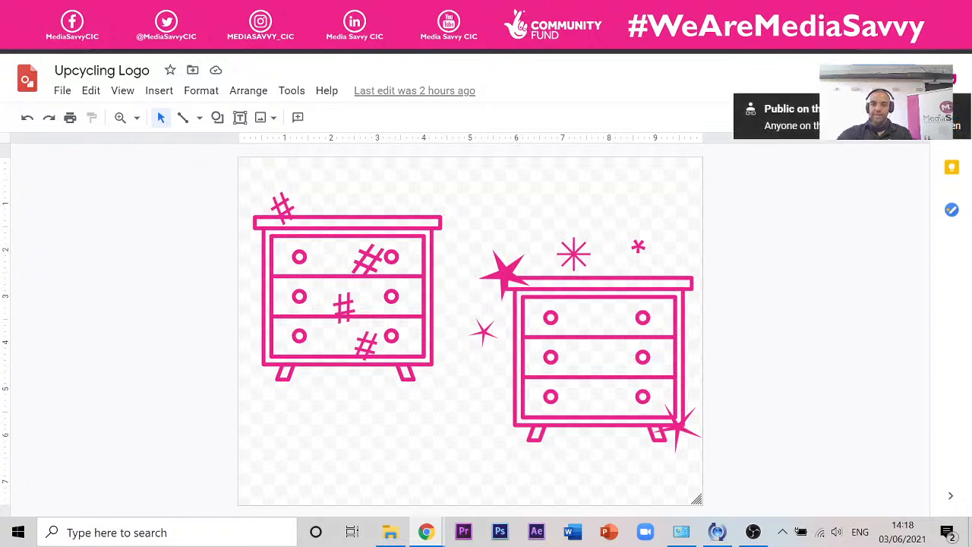
Start sharing the Upcycling Logo drawing and add the collaborator's e-mail address as the recipient.
{"action": "left_click", "coordinate": [904, 76]}
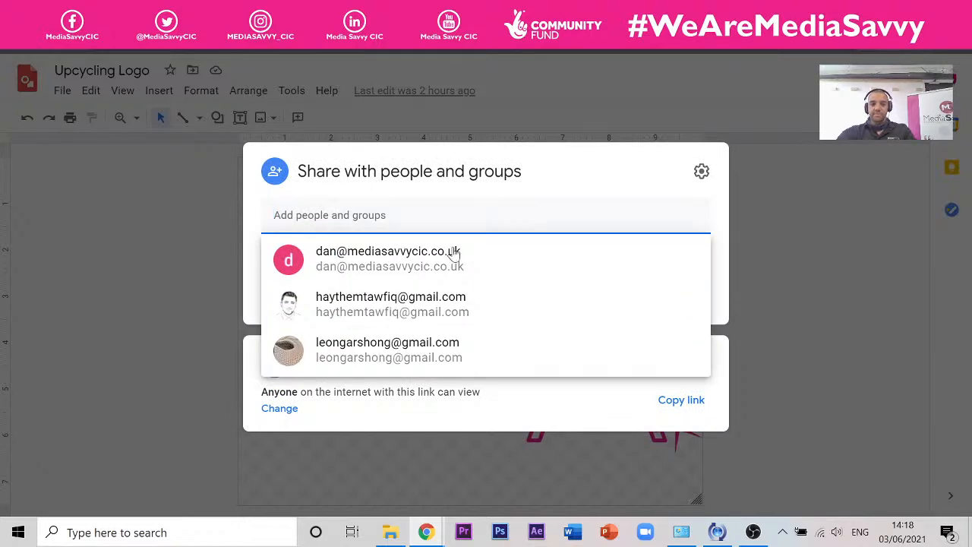
{"action": "left_click", "coordinate": [955, 278]}
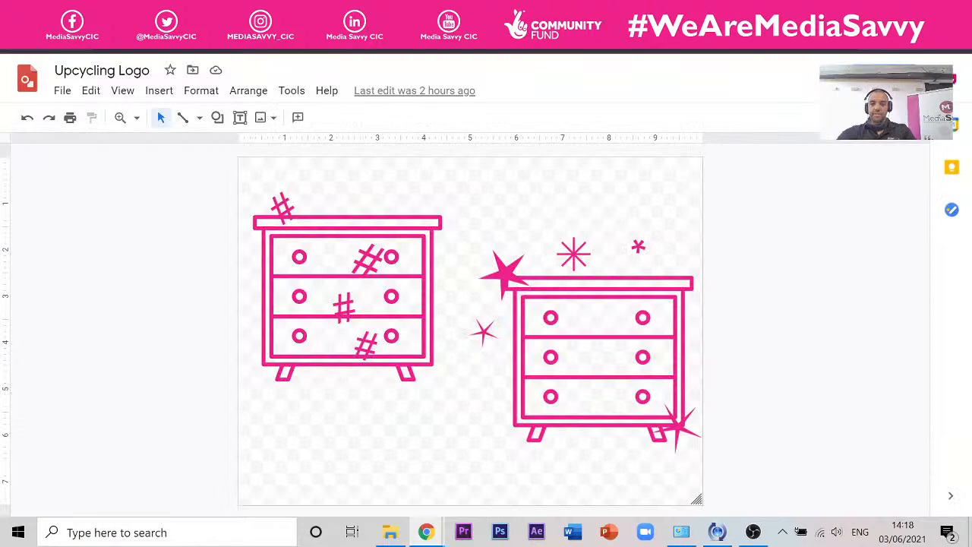
{"action": "left_click", "coordinate": [896, 76]}
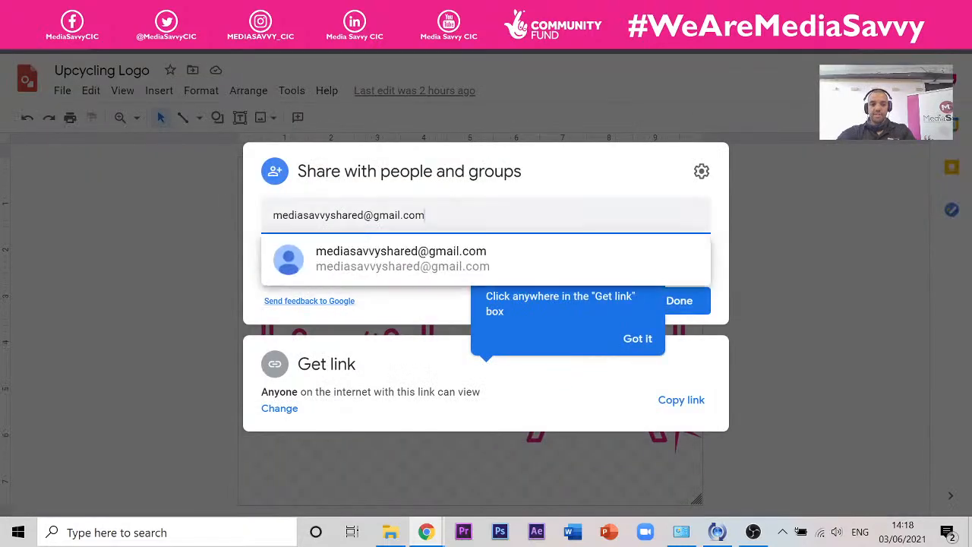
{"action": "left_click", "coordinate": [482, 262]}
Write a share message greeting the collaborator by name, asking "can you comment please?", and closing with "Cheers" and the sender's first name.
{"action": "left_click", "coordinate": [456, 293]}
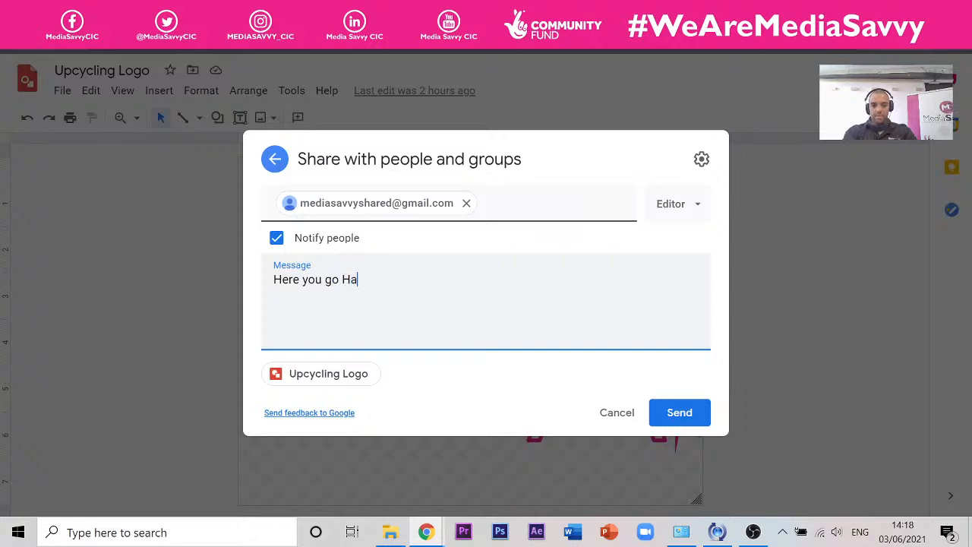
{"action": "type", "text": "Here you go Haythem "}
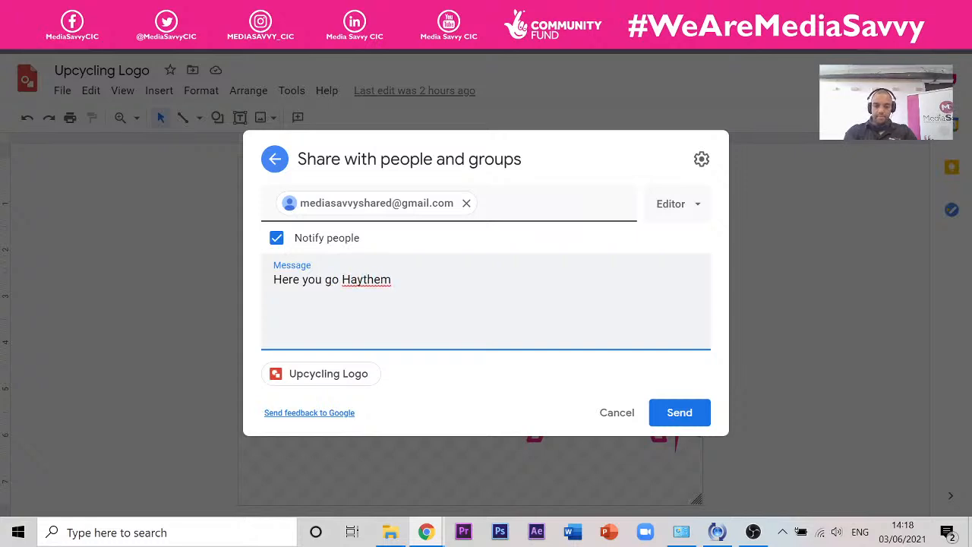
{"action": "type", "text": ", can you"}
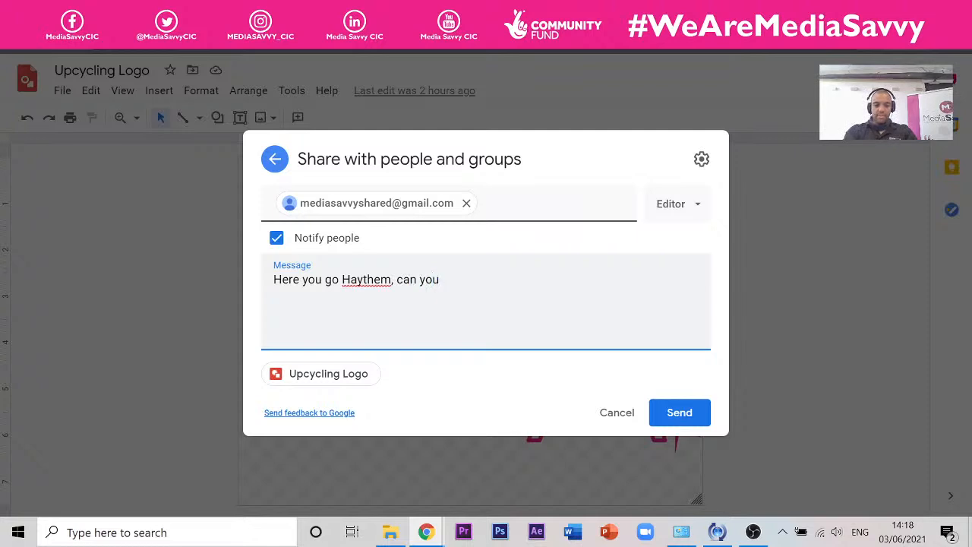
{"action": "type", "text": " comment please?"}
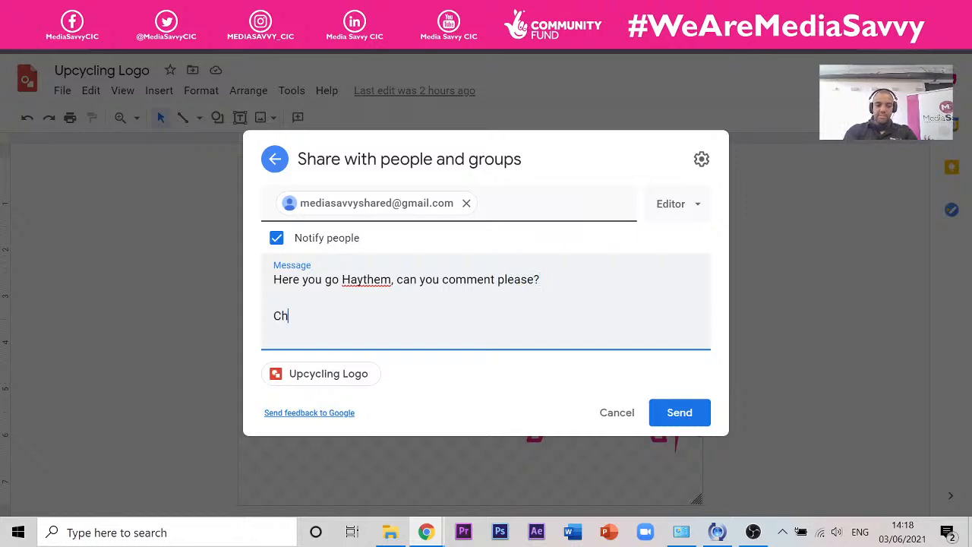
{"action": "key", "text": "Return"}
{"action": "key", "text": "Return"}
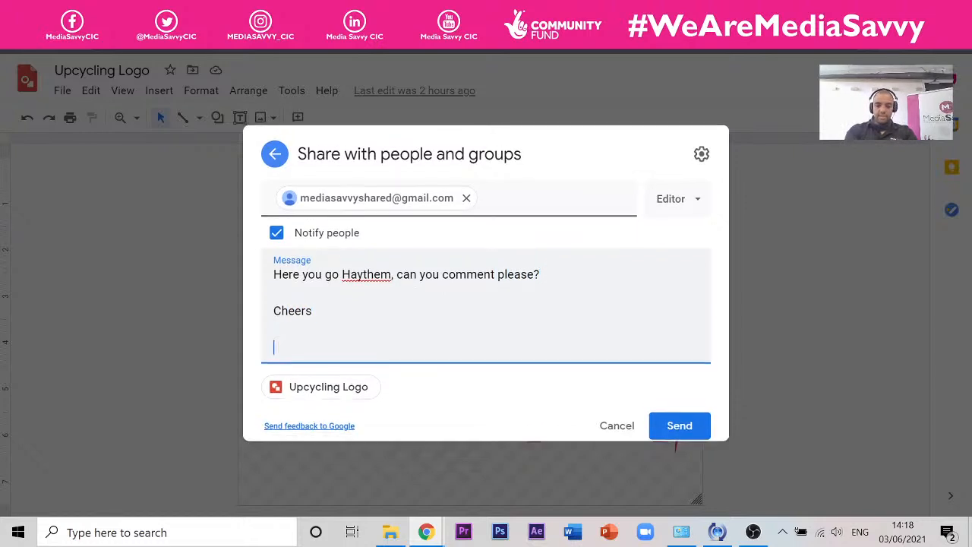
{"action": "type", "text": "Leon"}
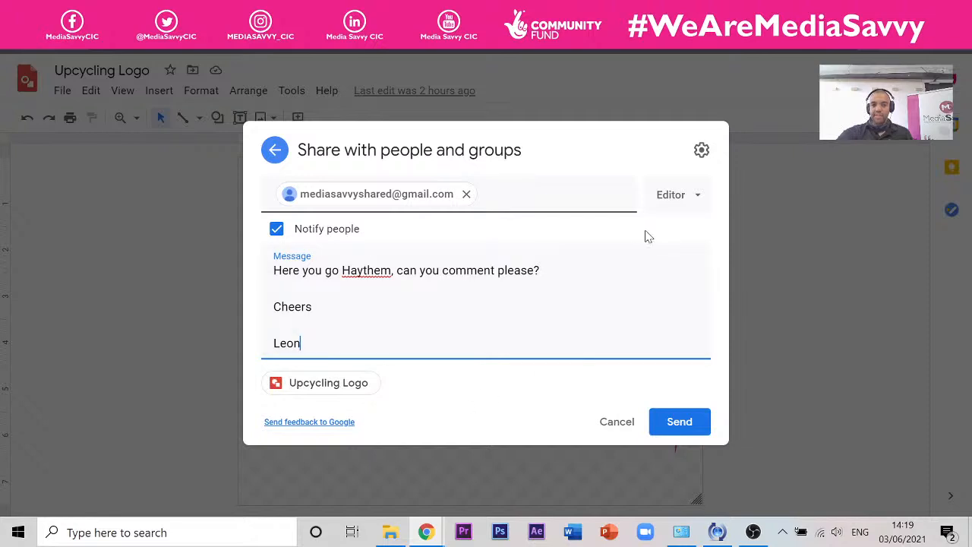
Give the collaborator the Commenter role and send the sharing invitation.
{"action": "left_click", "coordinate": [680, 198]}
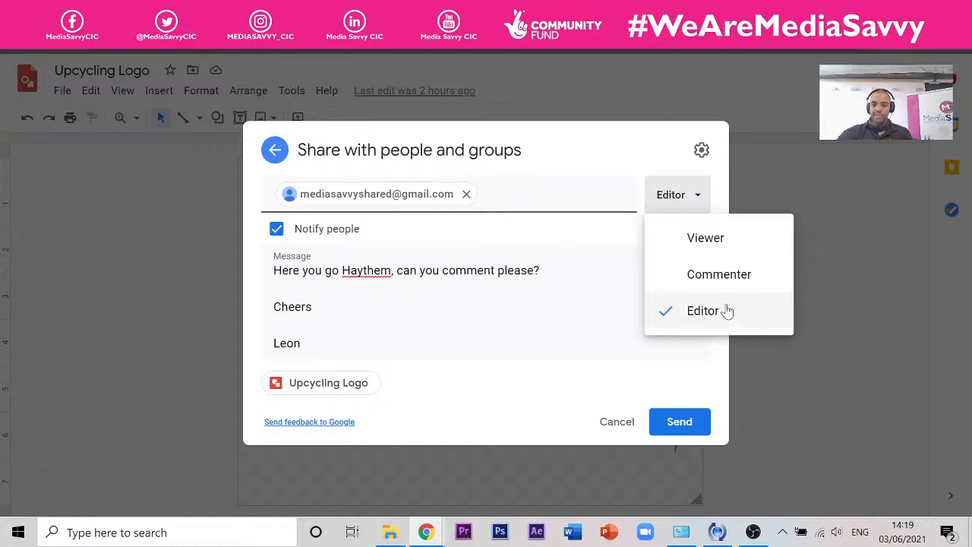
{"action": "left_click", "coordinate": [741, 279]}
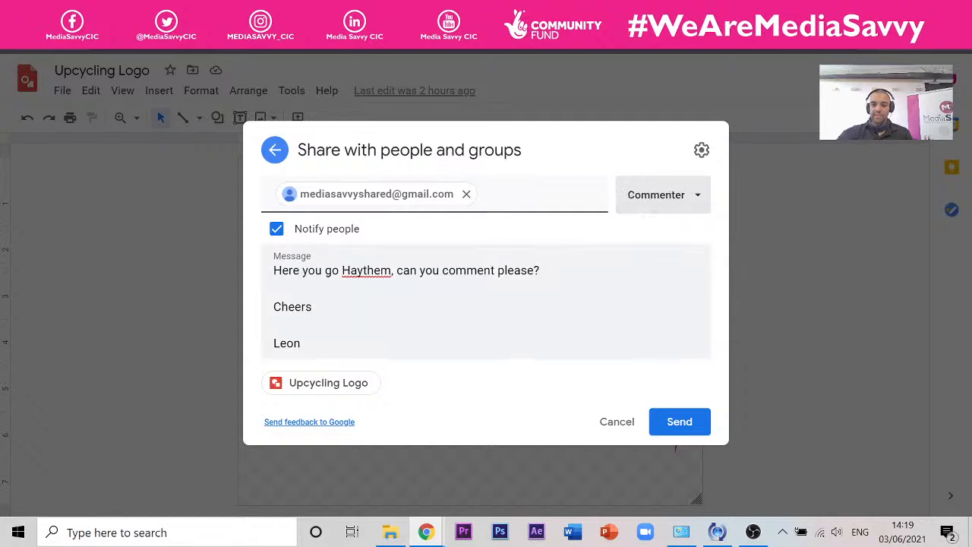
{"action": "left_click", "coordinate": [690, 424]}
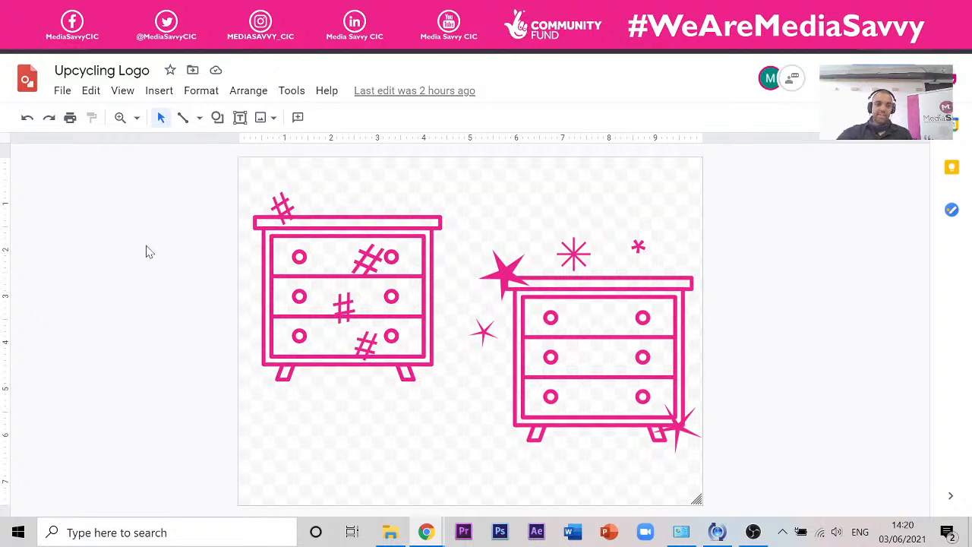
Mark the collaborator's comment about adding different colours as resolved.
{"action": "left_click", "coordinate": [199, 119]}
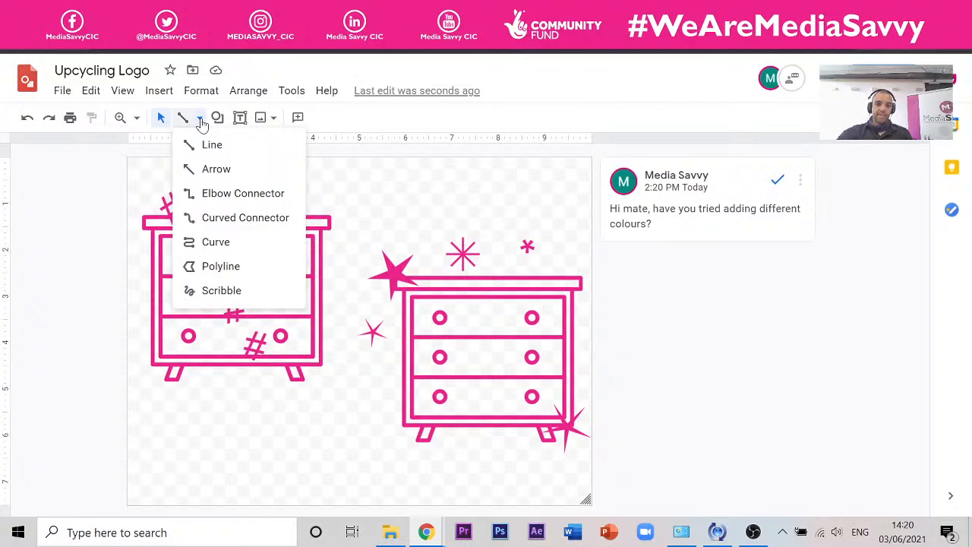
{"action": "left_click", "coordinate": [663, 110]}
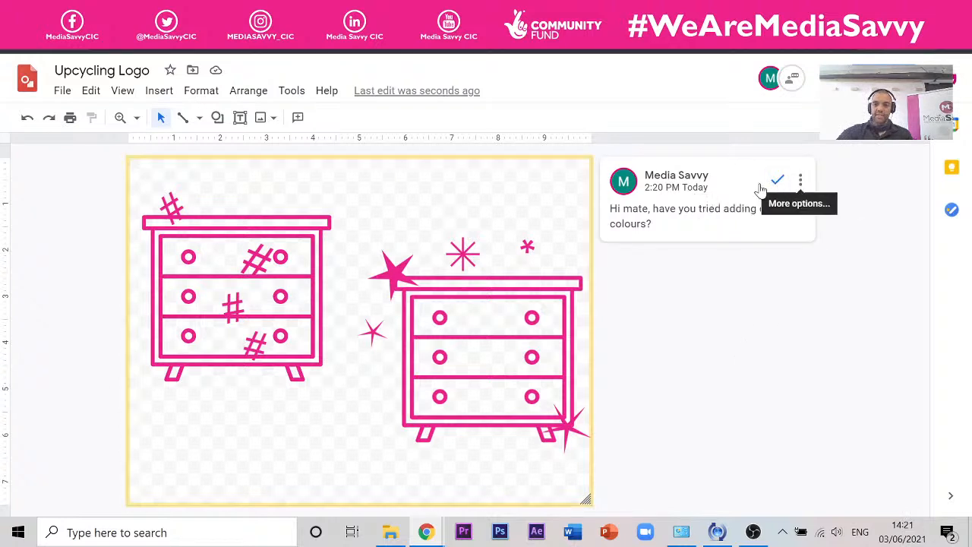
{"action": "left_click", "coordinate": [801, 183]}
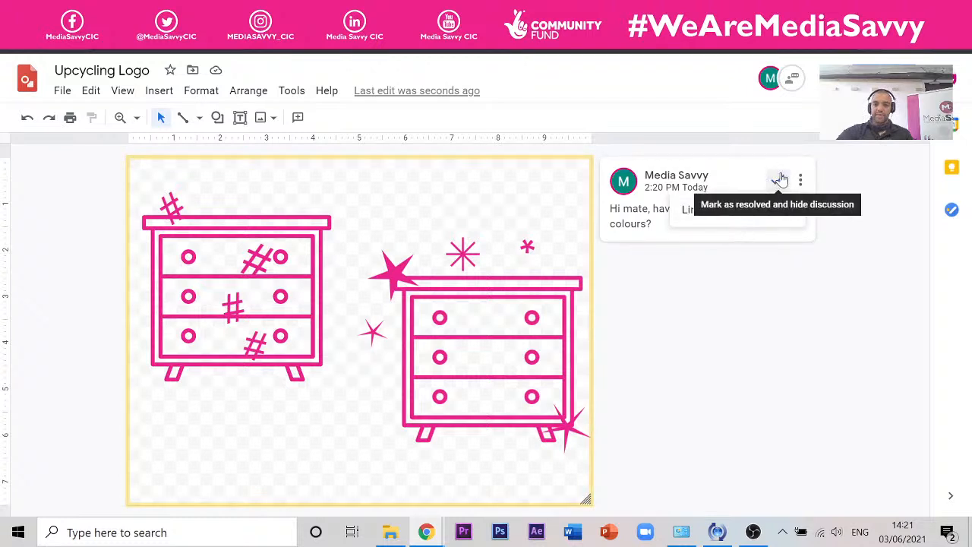
{"action": "left_click", "coordinate": [749, 340]}
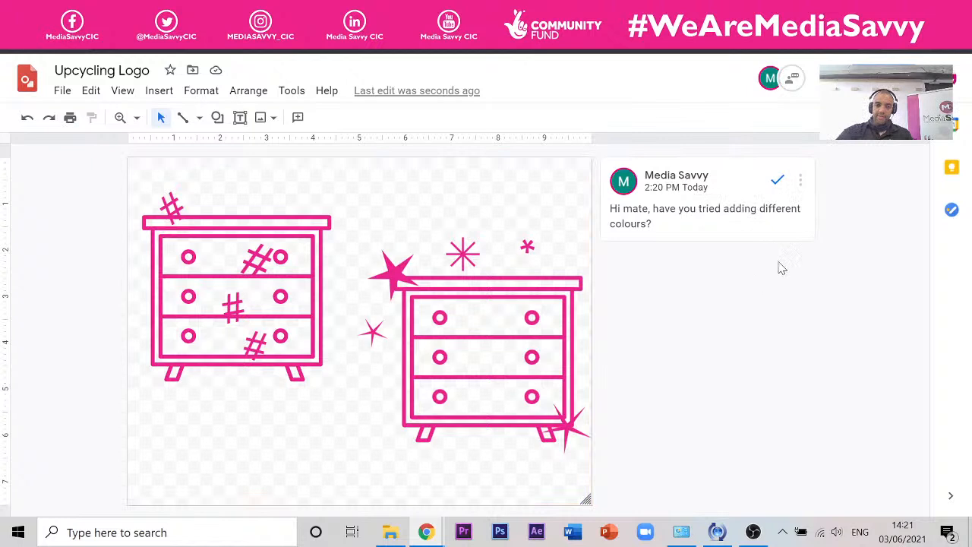
{"action": "left_click", "coordinate": [776, 180]}
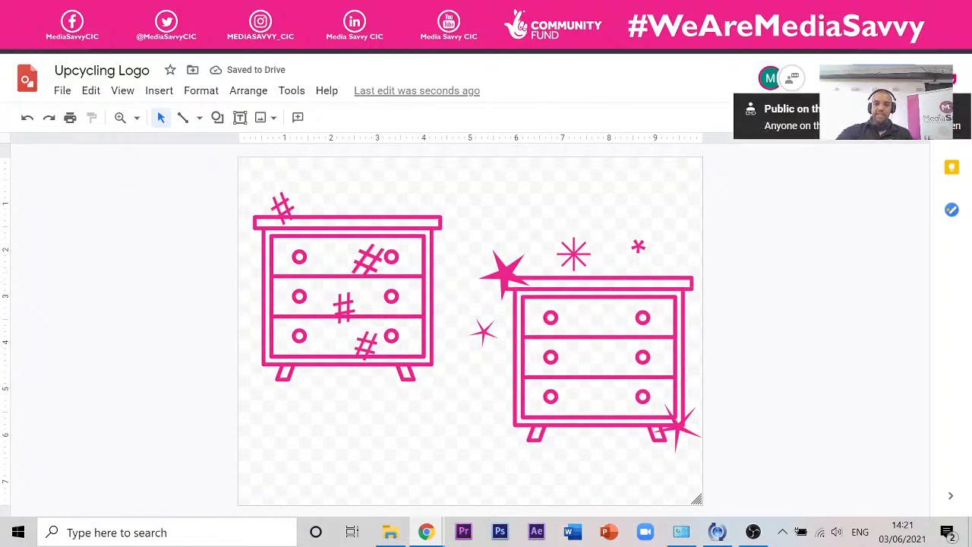
Look at the drawing's chat with its current viewers, leaving no message, and close it.
{"action": "left_click", "coordinate": [793, 81]}
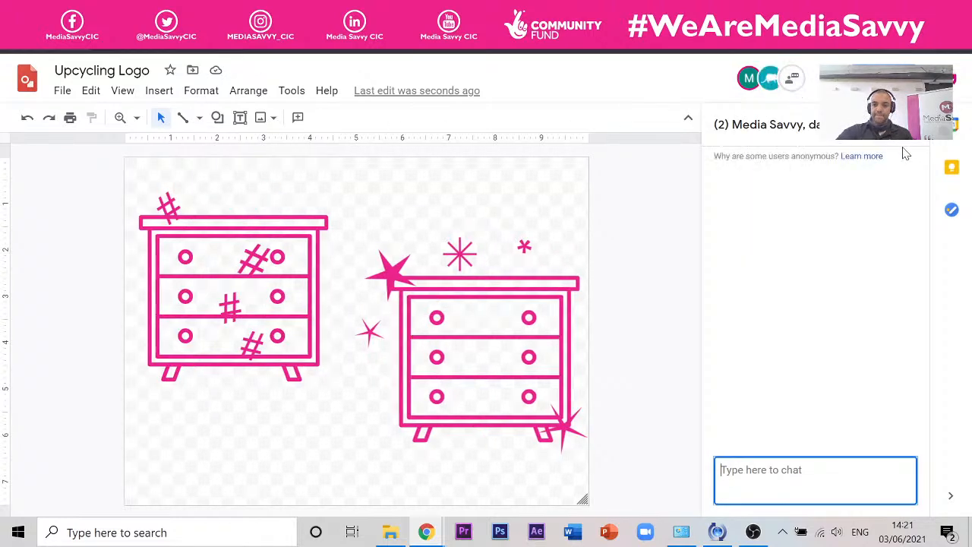
{"action": "left_click", "coordinate": [910, 125]}
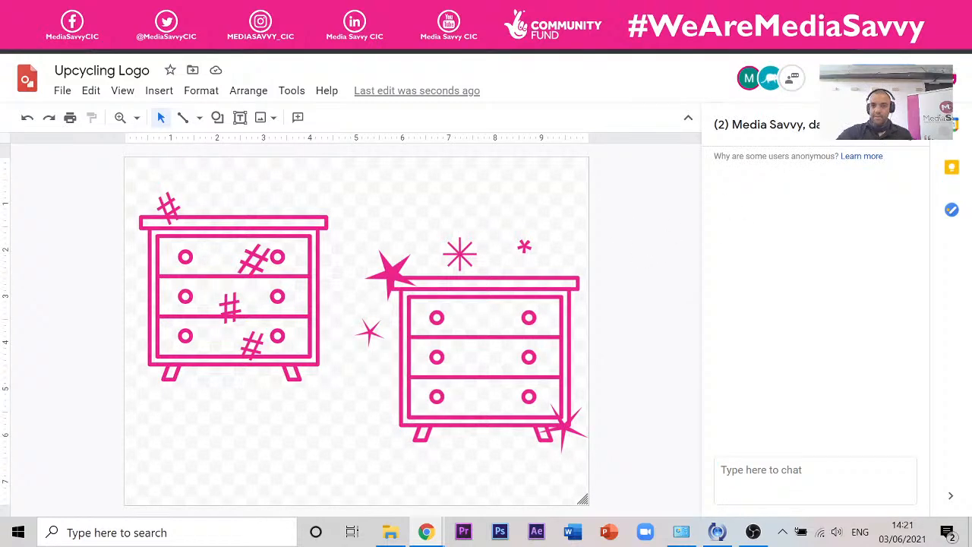
{"action": "left_click", "coordinate": [793, 79]}
{"action": "left_click", "coordinate": [799, 81]}
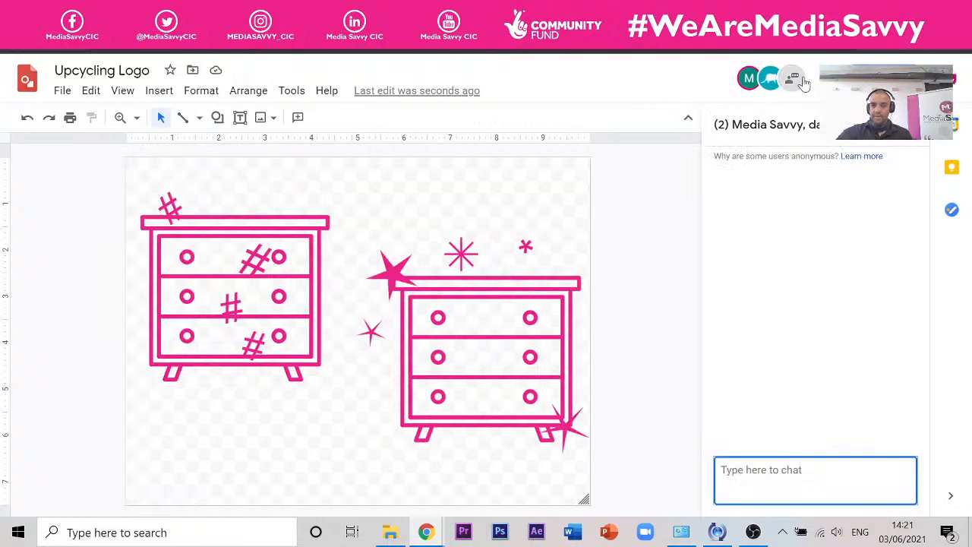
{"action": "left_click", "coordinate": [803, 82]}
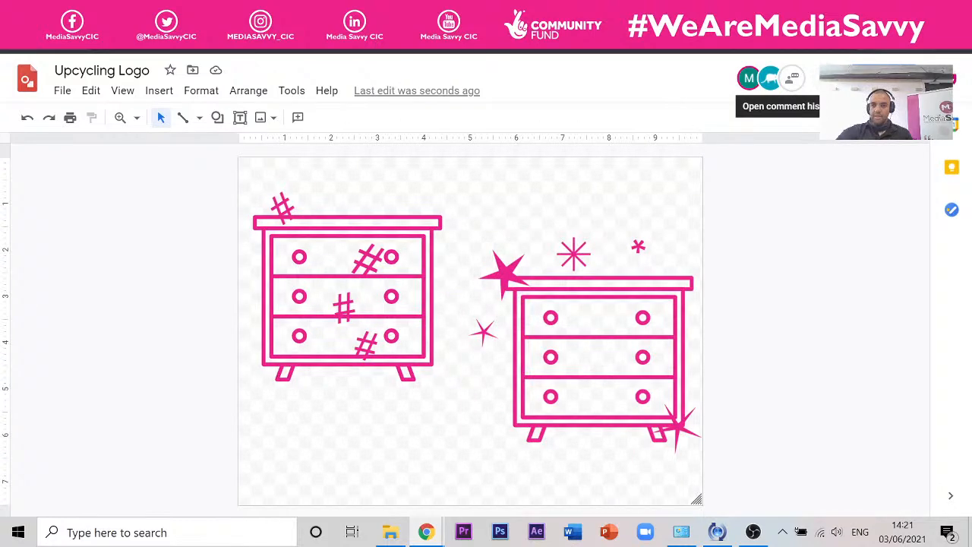
Review who has access to the drawing in the sharing settings.
{"action": "left_click", "coordinate": [885, 79]}
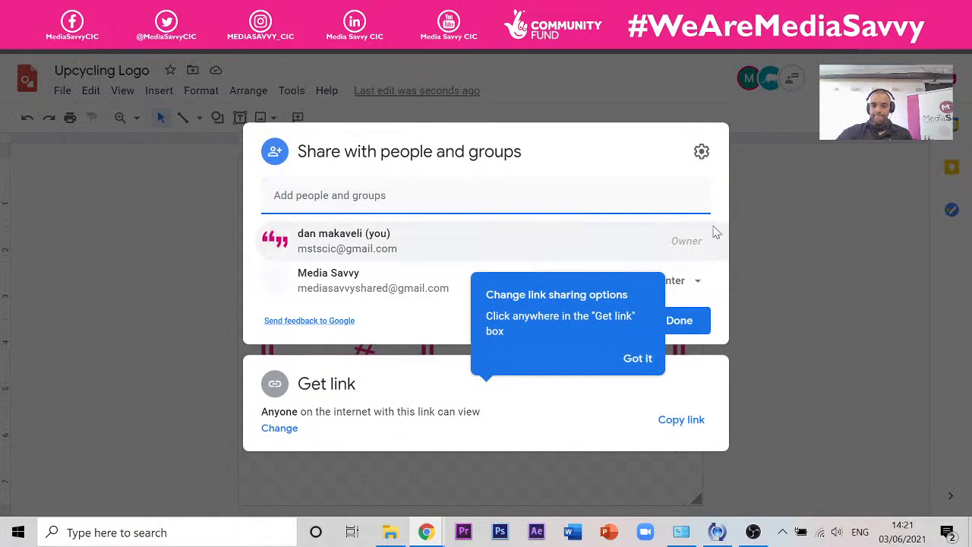
{"action": "left_click", "coordinate": [635, 357]}
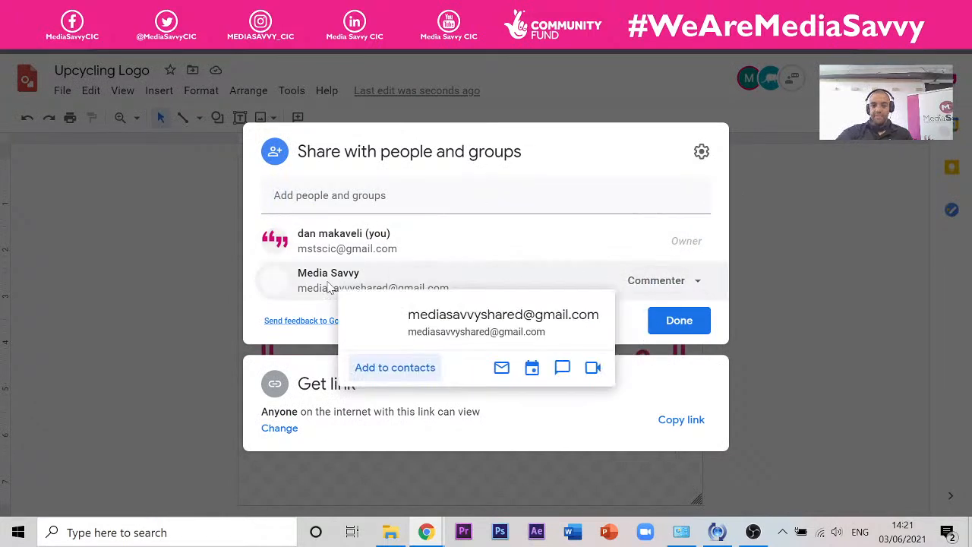
{"action": "left_click", "coordinate": [679, 321]}
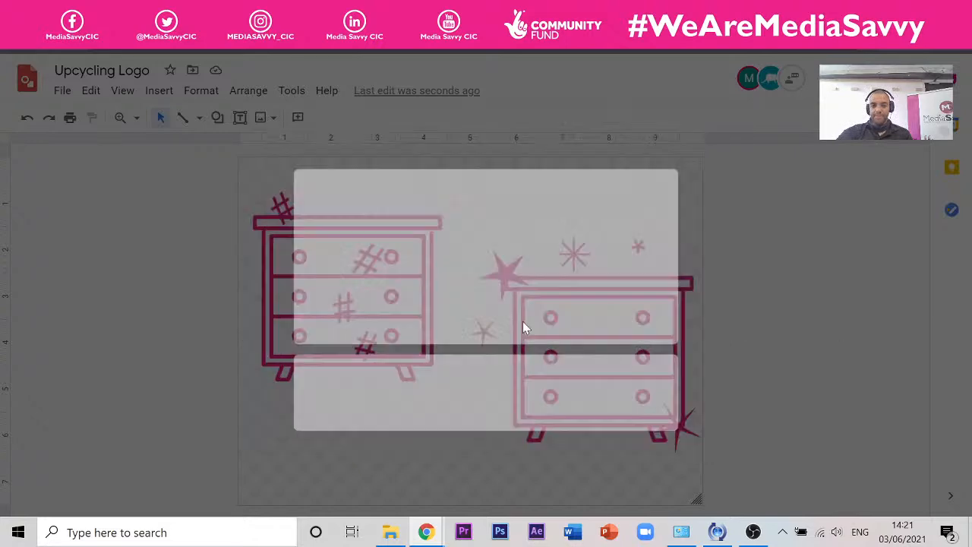
Change the collaborator's access to the drawing to Editor in the sharing settings.
{"action": "left_click", "coordinate": [886, 78]}
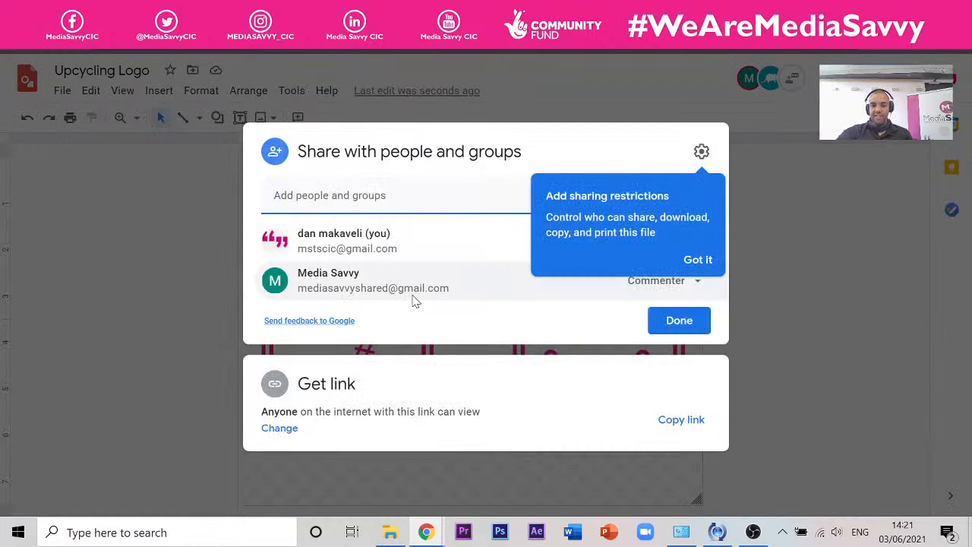
{"action": "left_click", "coordinate": [697, 259]}
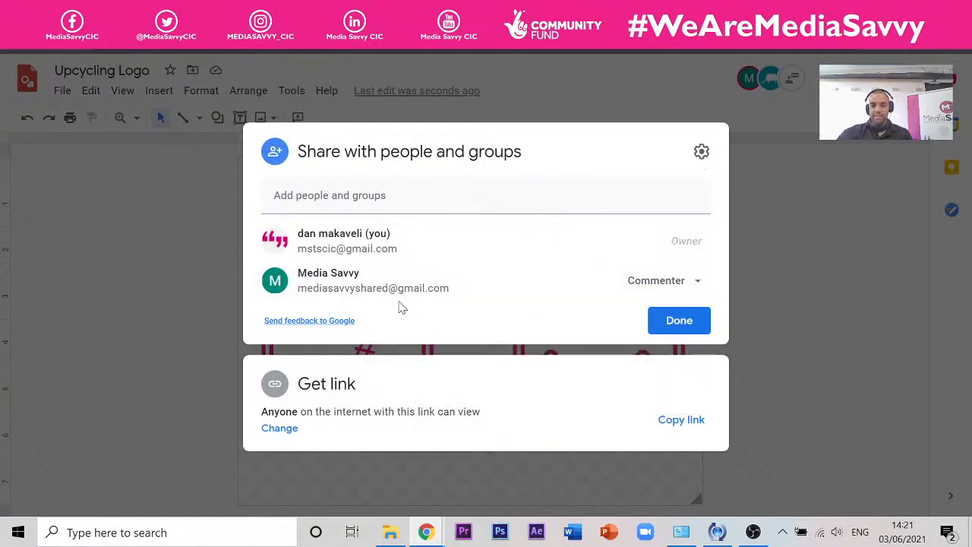
{"action": "mouse_move", "coordinate": [384, 282]}
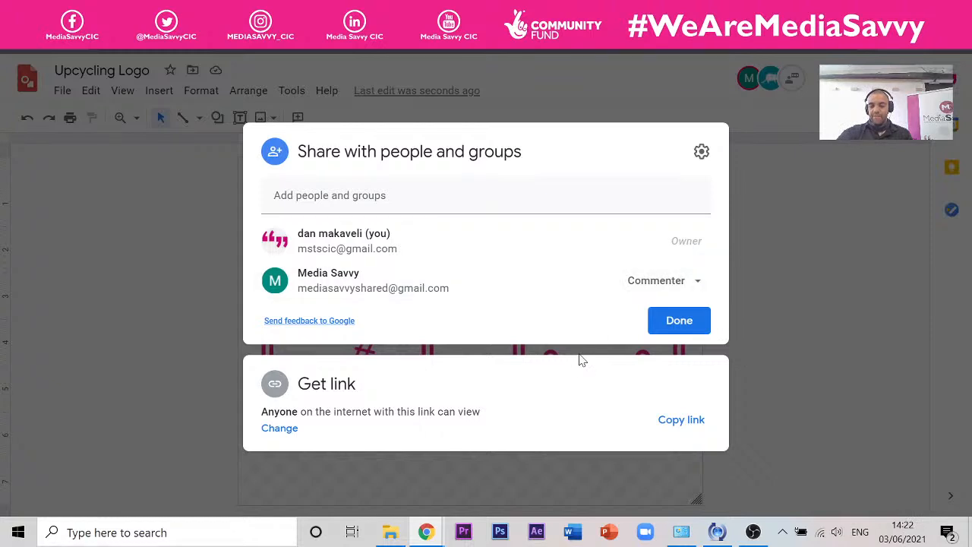
{"action": "left_click", "coordinate": [683, 283]}
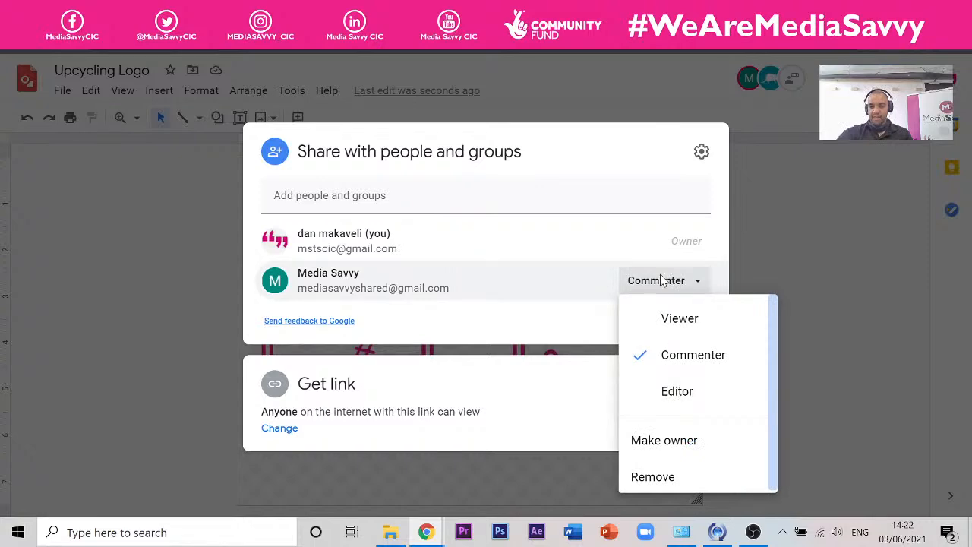
{"action": "left_click", "coordinate": [686, 392]}
{"action": "left_click", "coordinate": [683, 322]}
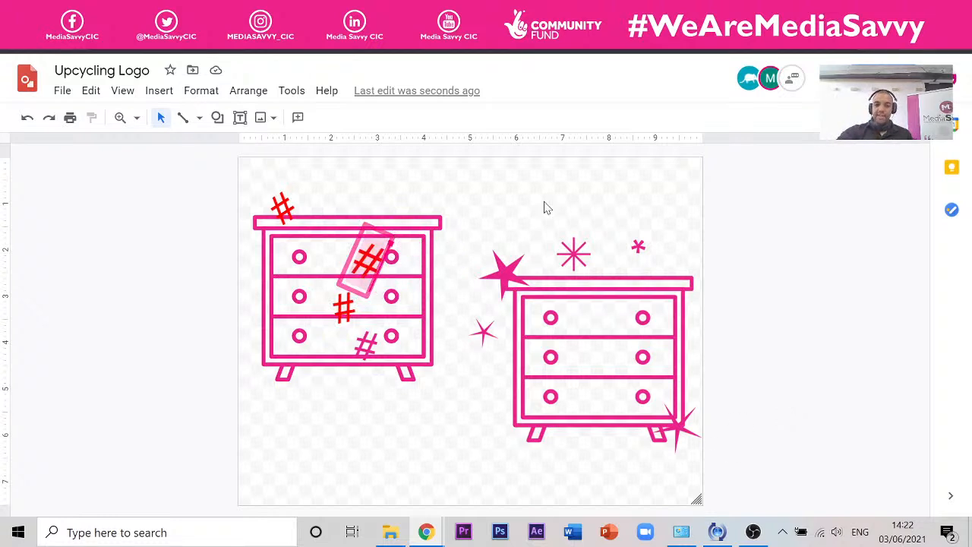
Fill the large star at the upper-left corner of the right-hand chest of drawers with bright green.
{"action": "left_click", "coordinate": [516, 272]}
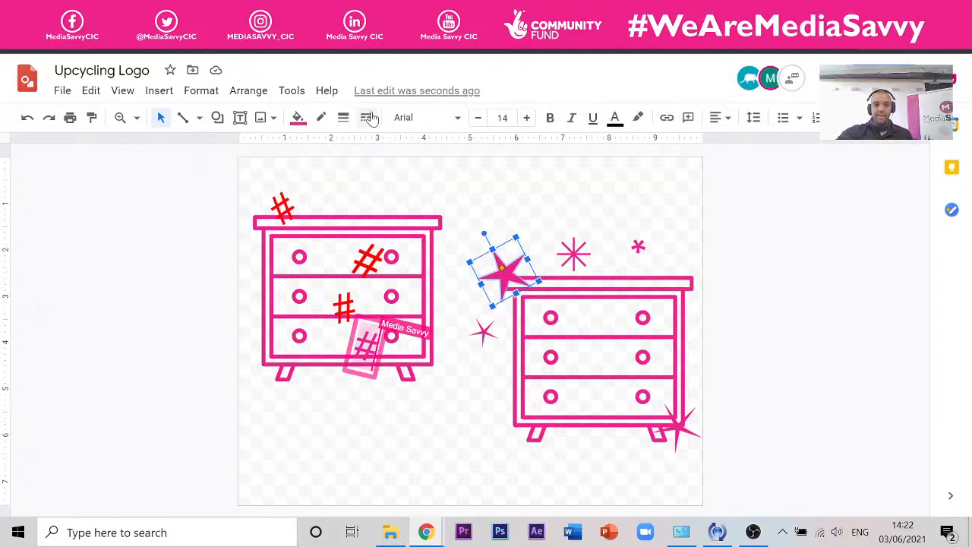
{"action": "left_click", "coordinate": [296, 119]}
{"action": "left_click", "coordinate": [371, 216]}
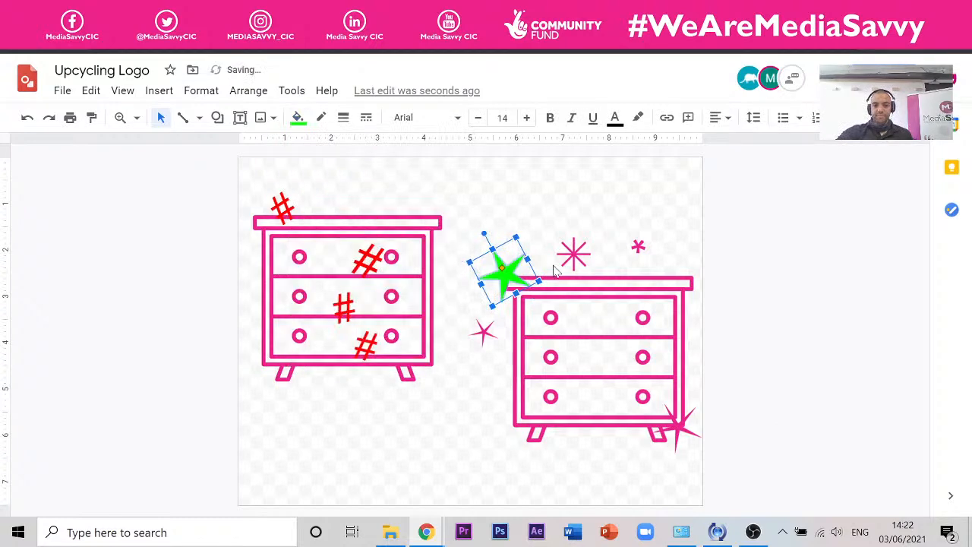
Fill the star at the lower-right foot of the right-hand chest of drawers with dark red and deselect it.
{"action": "left_click", "coordinate": [676, 429]}
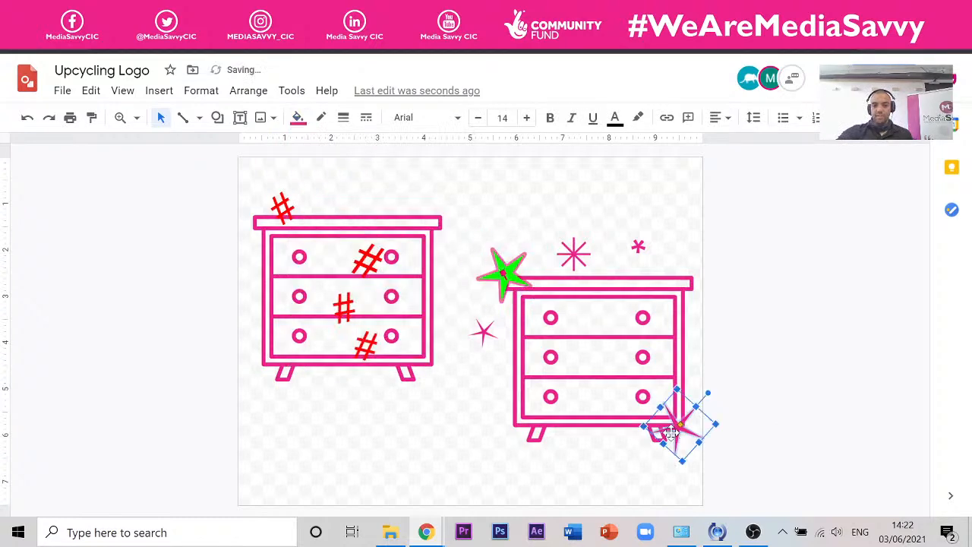
{"action": "left_click", "coordinate": [297, 118]}
{"action": "left_click", "coordinate": [320, 287]}
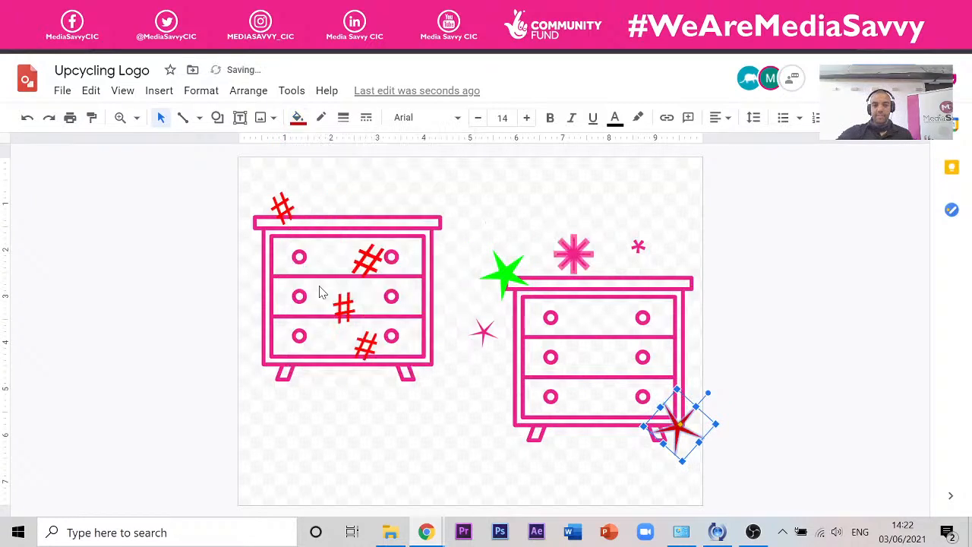
{"action": "left_click", "coordinate": [651, 200]}
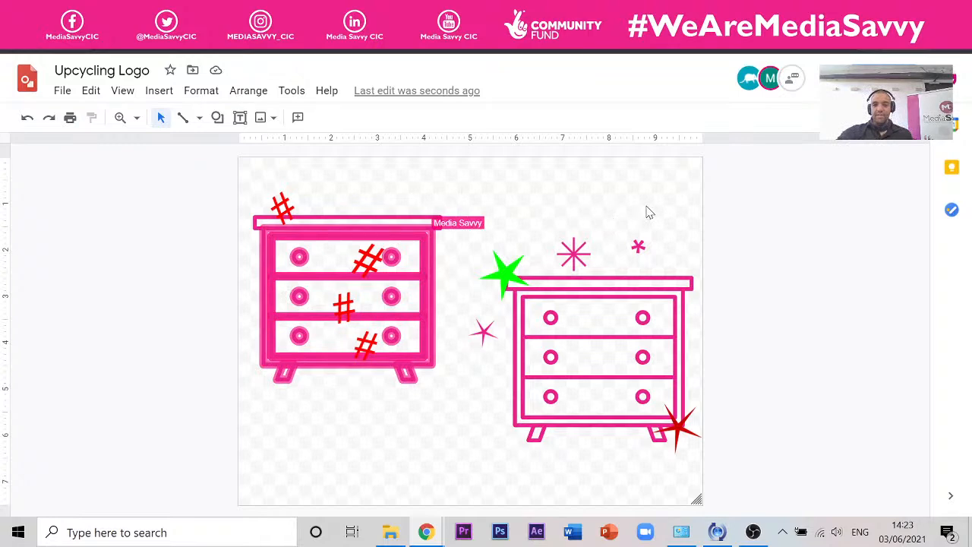
Open the comment history and post the comment "Cheers mate you can stop now" on the whole drawing.
{"action": "left_click", "coordinate": [828, 78]}
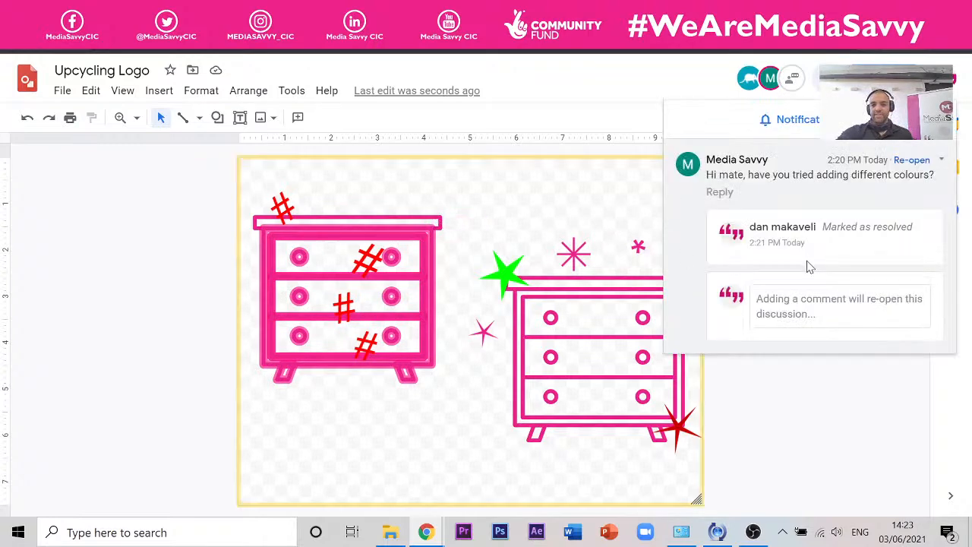
{"action": "left_click", "coordinate": [911, 160]}
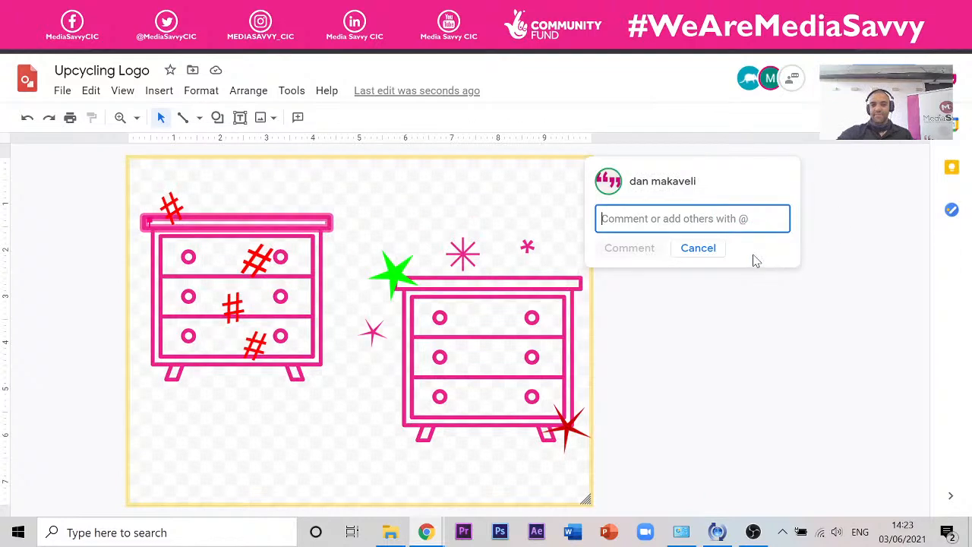
{"action": "type", "text": "Cheers mate you"}
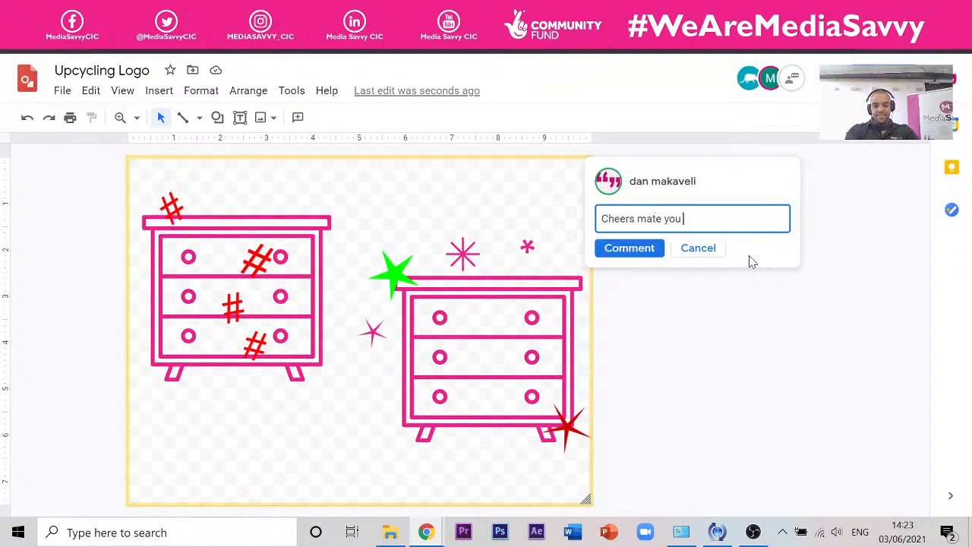
{"action": "type", "text": " can stop now"}
{"action": "key", "text": "Return"}
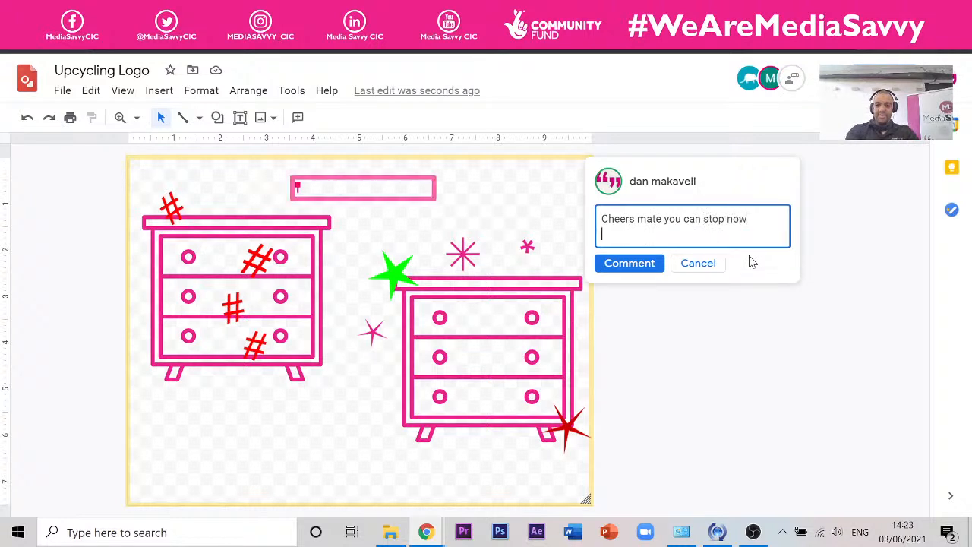
{"action": "left_click", "coordinate": [637, 264]}
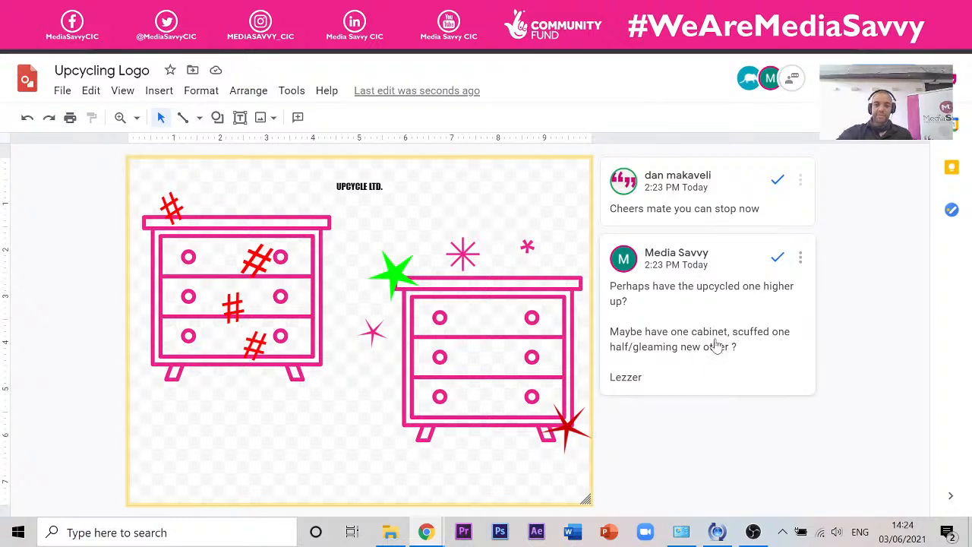
Resolve the collaborator's layout suggestion and the "Cheers mate you can stop now" comment.
{"action": "left_click", "coordinate": [778, 261]}
{"action": "left_click", "coordinate": [776, 180]}
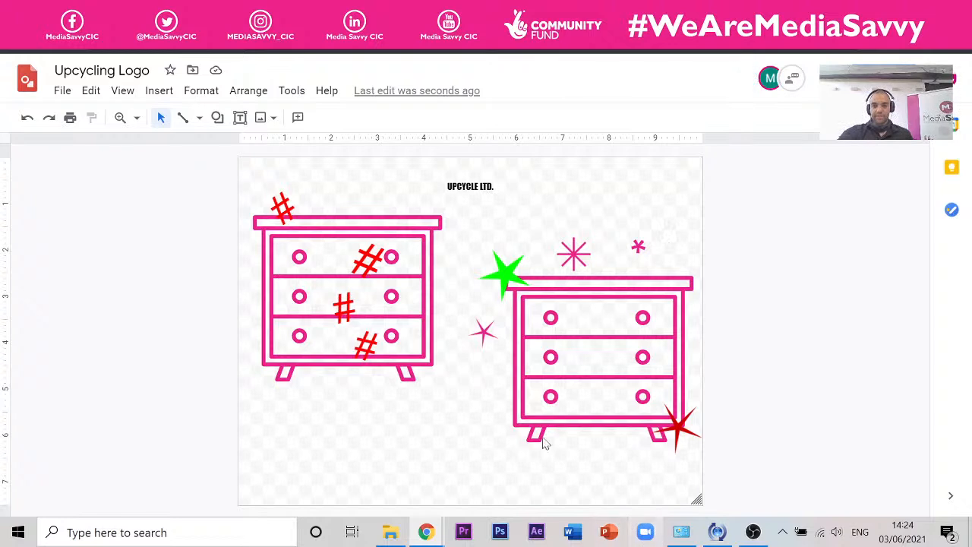
Undo the bright green and dark red star fills and resolve the "All good!" comment.
{"action": "left_click", "coordinate": [26, 118]}
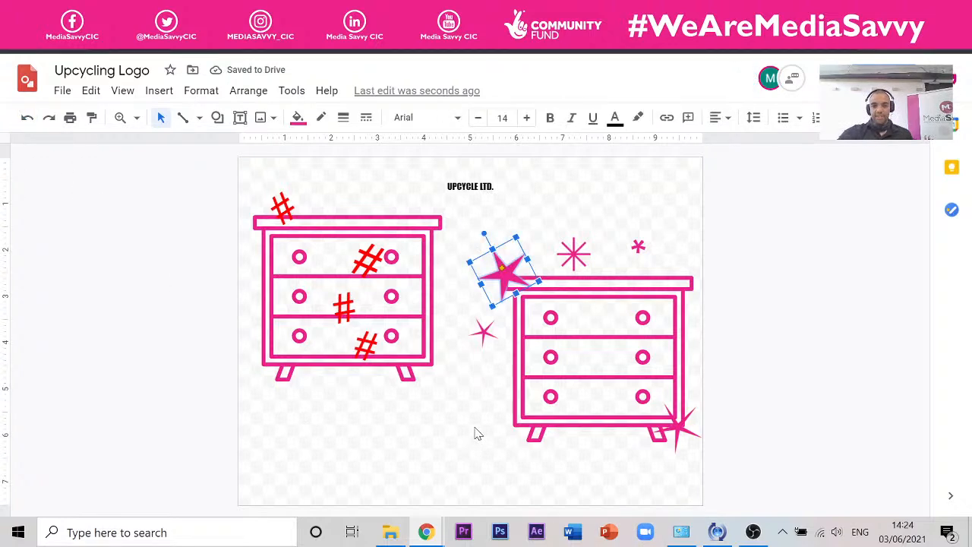
{"action": "left_click", "coordinate": [431, 420]}
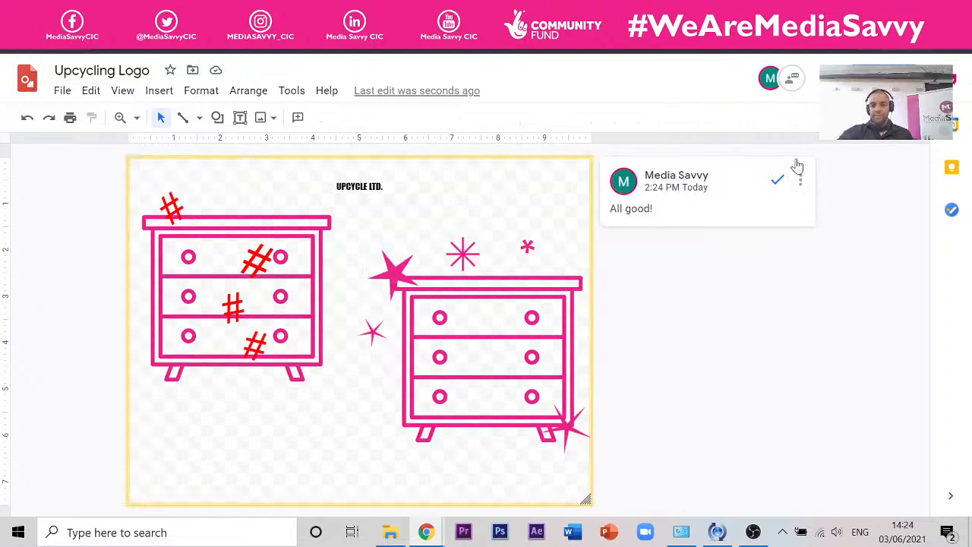
{"action": "left_click", "coordinate": [777, 179]}
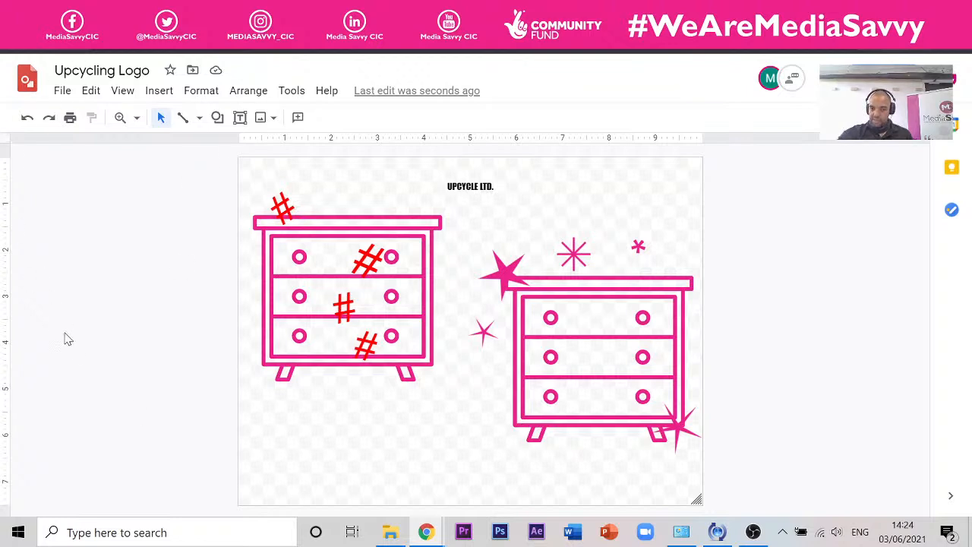
{"action": "left_click", "coordinate": [293, 204]}
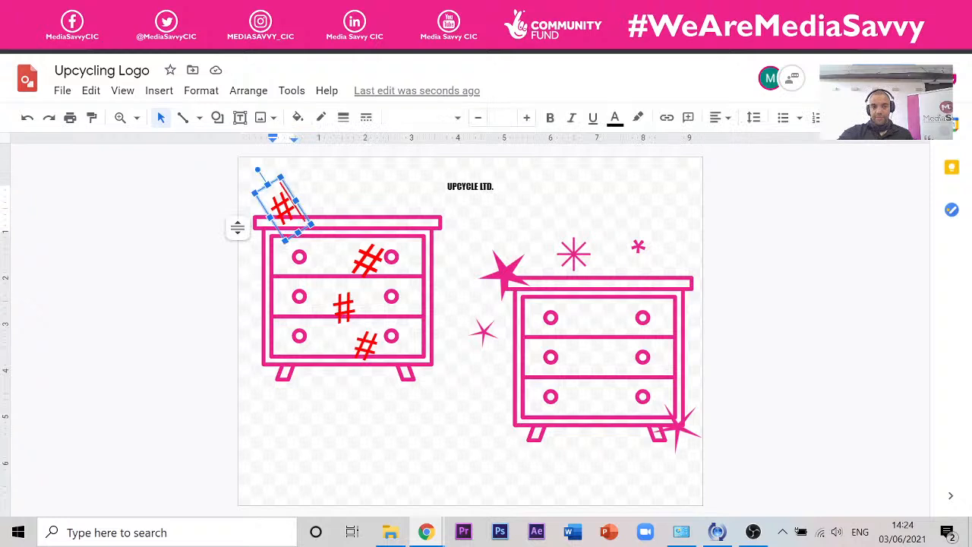
{"action": "double_click", "coordinate": [287, 206]}
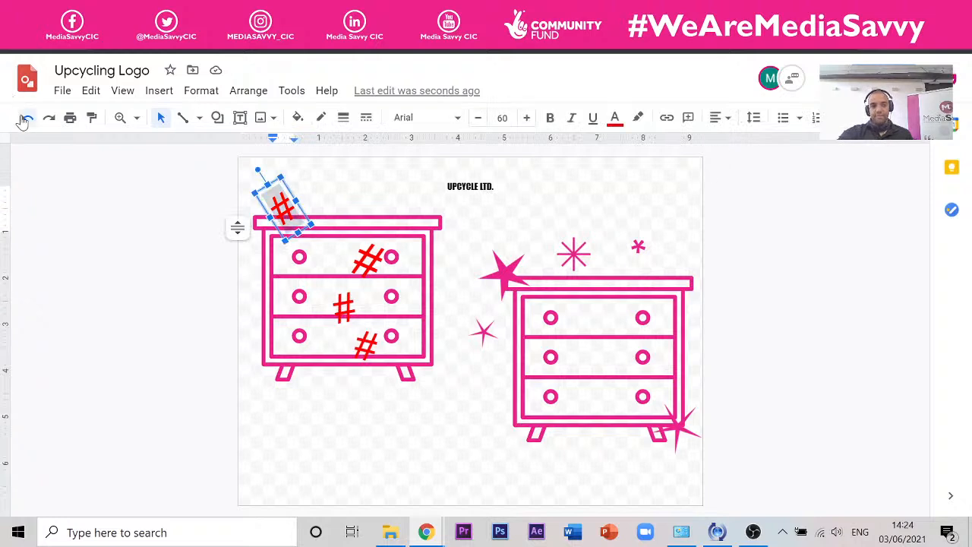
{"action": "left_click", "coordinate": [158, 230]}
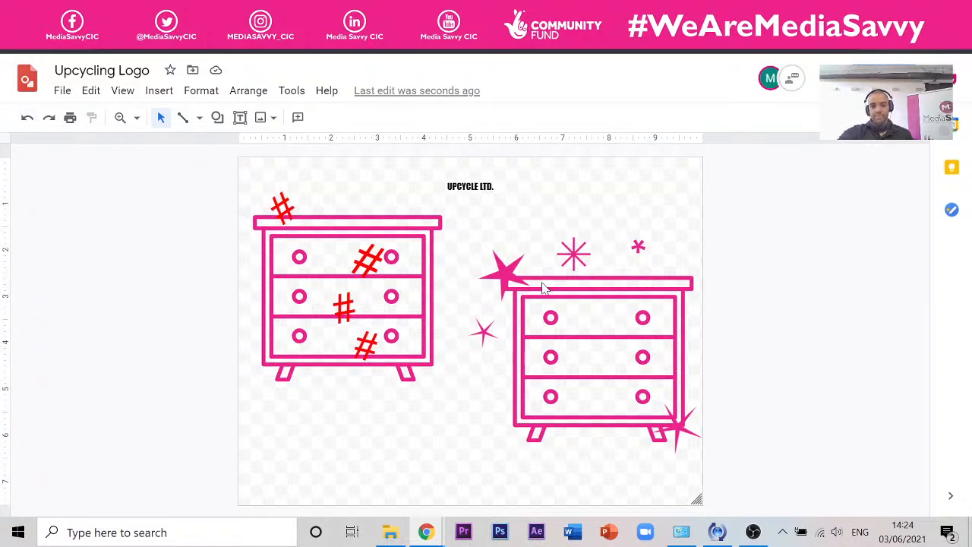
Move all the logo artwork together off the canvas, past its right-hand edge, and deselect it.
{"action": "left_click_drag", "start_coordinate": [723, 465], "coordinate": [208, 186]}
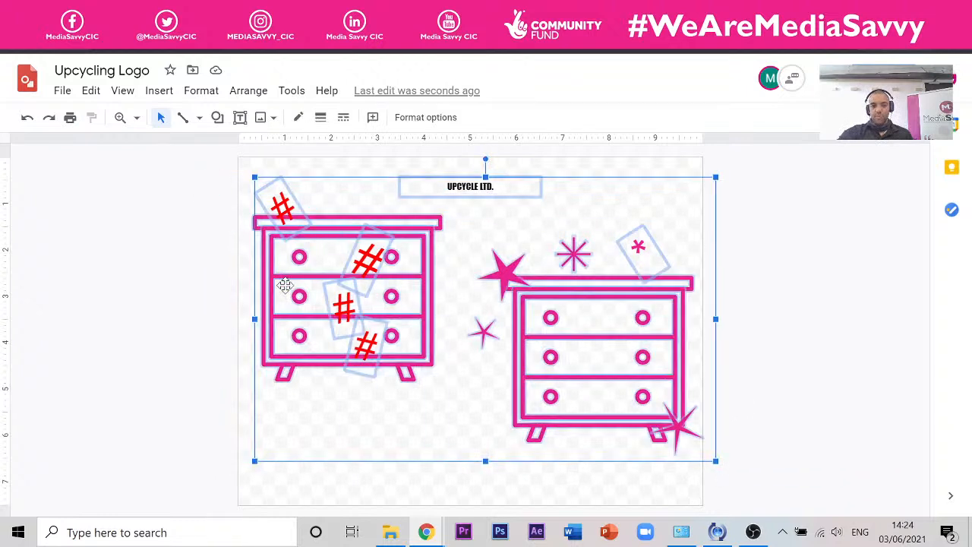
{"action": "left_click_drag", "start_coordinate": [282, 282], "coordinate": [776, 275]}
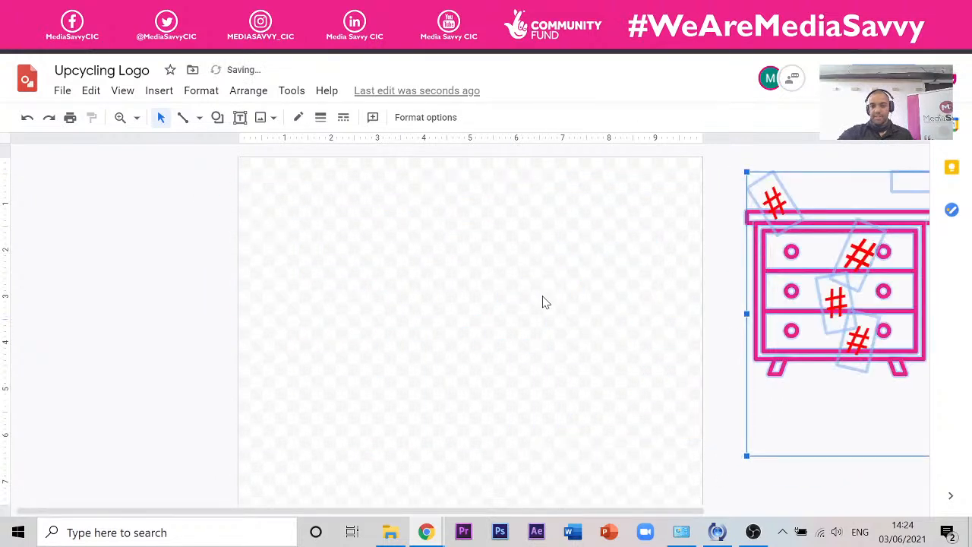
{"action": "left_click", "coordinate": [478, 320]}
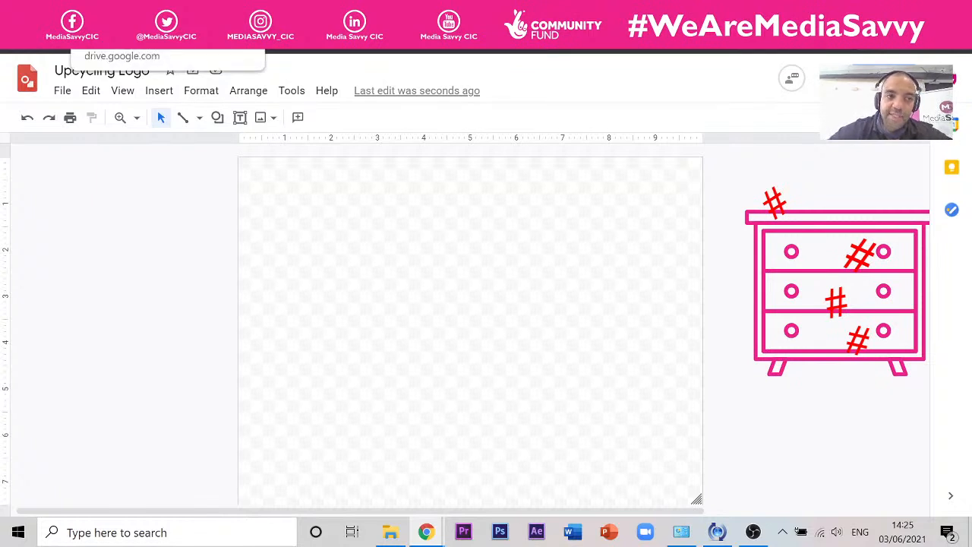
Switch to the My Drive file list and look at where new files are created.
{"action": "left_click", "coordinate": [125, 13]}
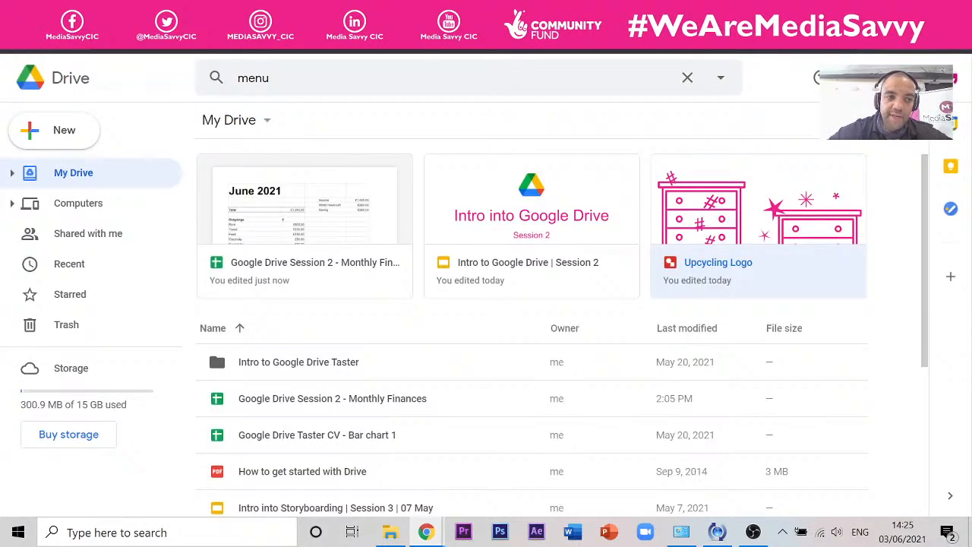
{"action": "left_click", "coordinate": [67, 128]}
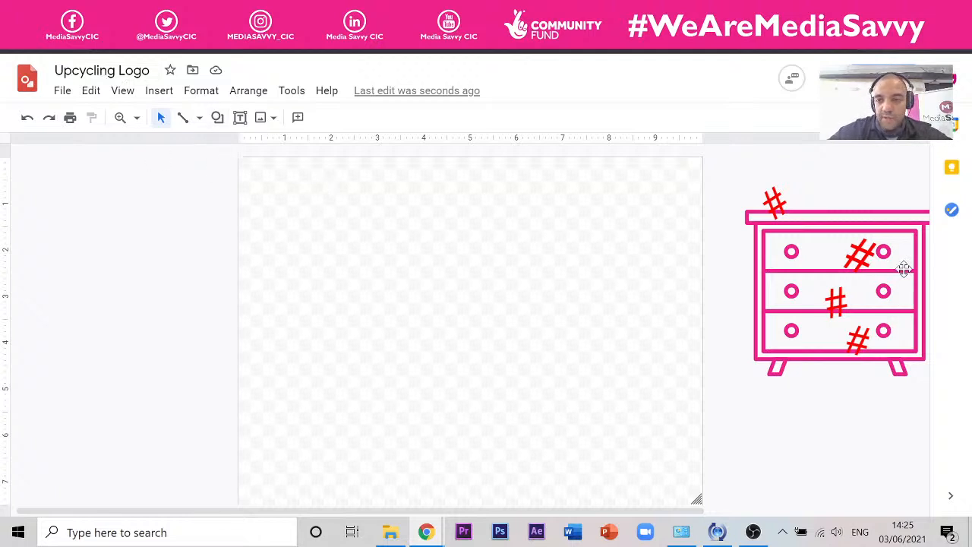
Draw a thin horizontal rectangle about 4.4 ruler units wide and 0.4 high in the upper-left area of the empty canvas.
{"action": "left_click", "coordinate": [217, 117]}
{"action": "mouse_move", "coordinate": [268, 179]}
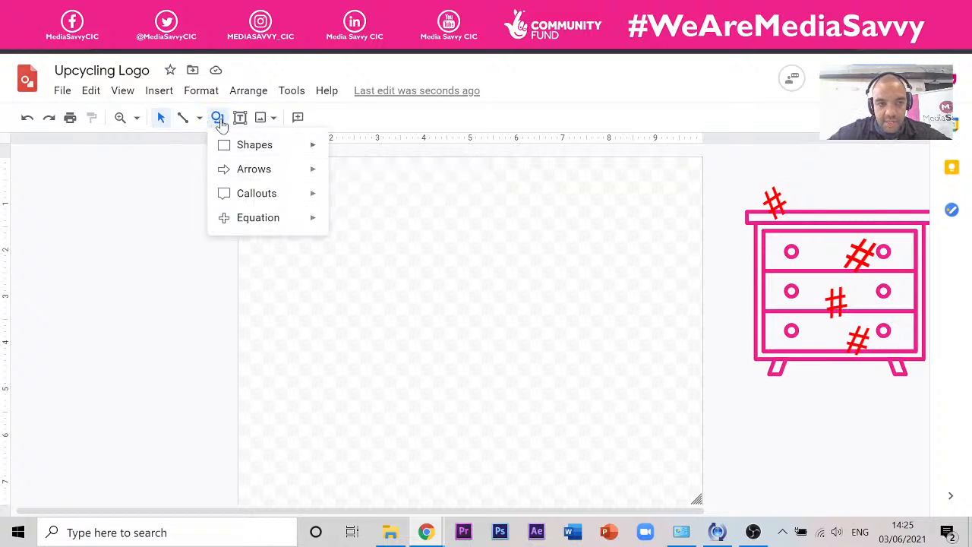
{"action": "mouse_move", "coordinate": [250, 157]}
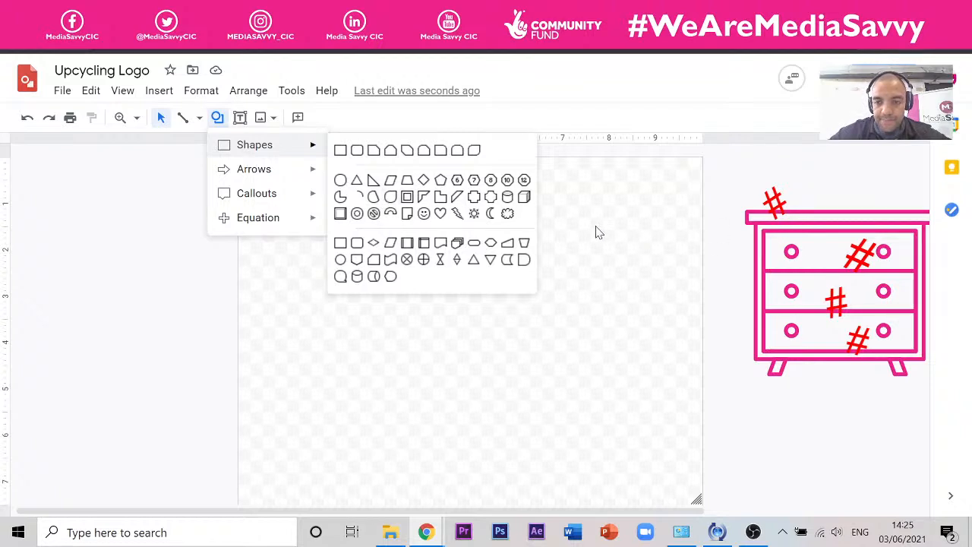
{"action": "left_click", "coordinate": [340, 150]}
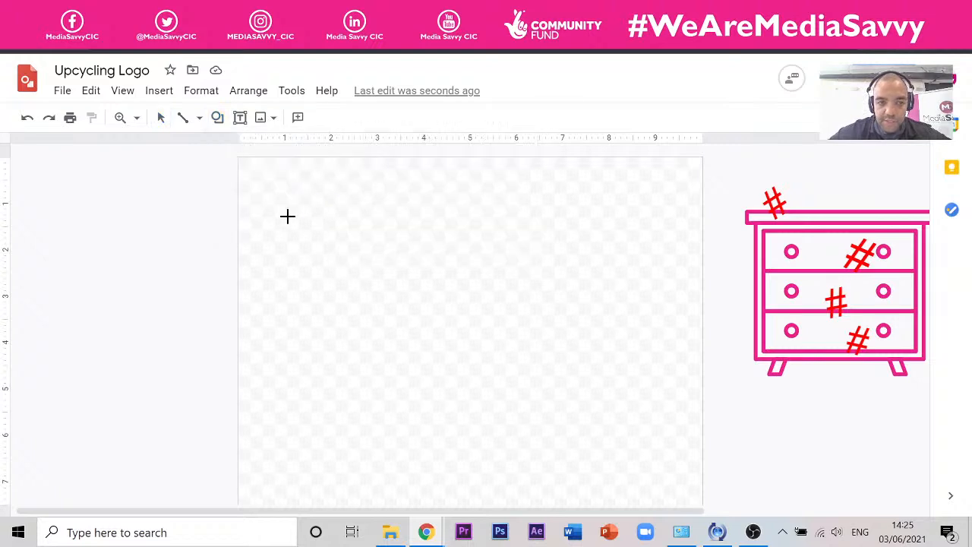
{"action": "mouse_move", "coordinate": [281, 204]}
{"action": "left_mouse_down"}
{"action": "mouse_move", "coordinate": [491, 233]}
{"action": "mouse_move", "coordinate": [470, 218]}
{"action": "mouse_move", "coordinate": [438, 221]}
{"action": "mouse_move", "coordinate": [484, 225]}
{"action": "left_mouse_up"}
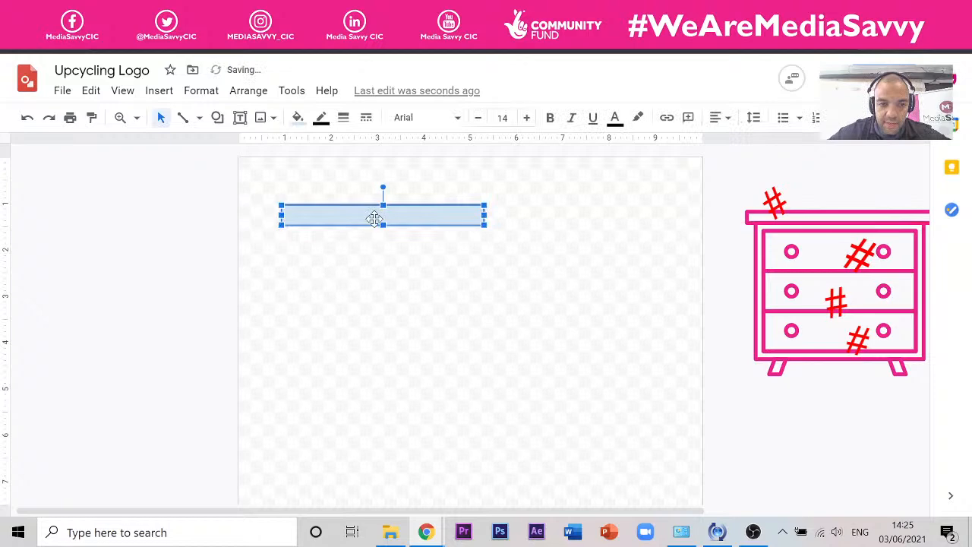
Duplicate the thin rectangle directly beneath it and resize the copy to a narrower cabinet body about 3.8 wide and 2.6 high.
{"action": "left_click", "coordinate": [431, 234]}
{"action": "left_click", "coordinate": [434, 221]}
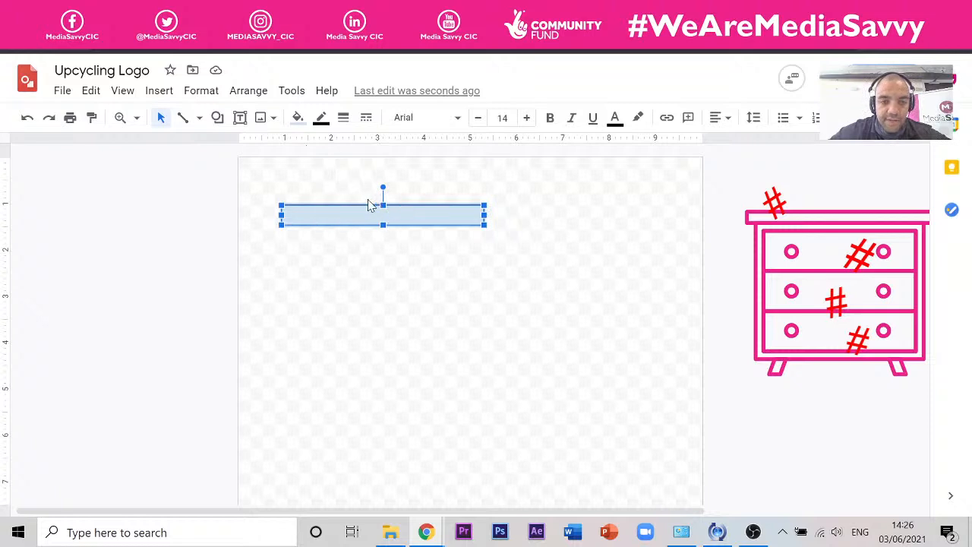
{"action": "left_click_drag", "start_coordinate": [417, 205], "coordinate": [415, 228]}
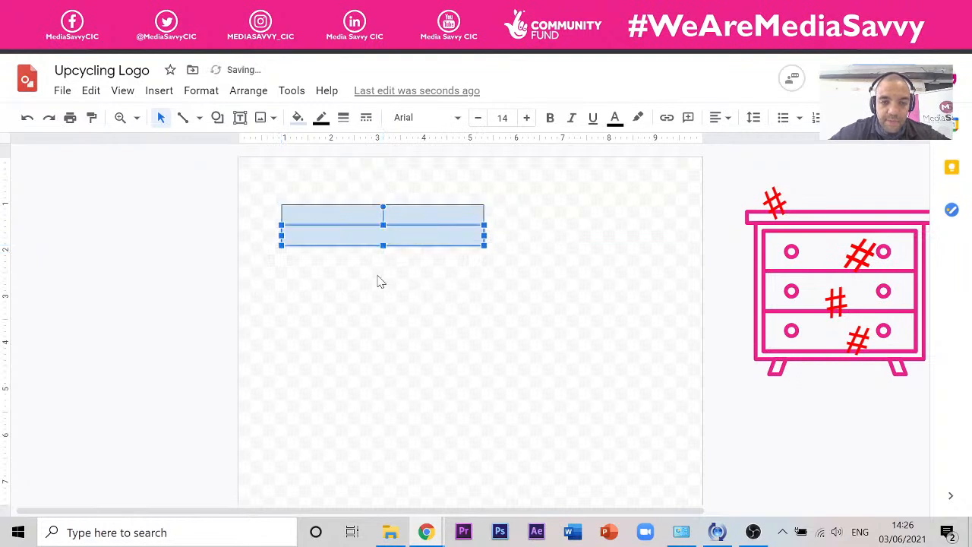
{"action": "left_click_drag", "start_coordinate": [384, 246], "coordinate": [385, 347]}
{"action": "left_click_drag", "start_coordinate": [482, 286], "coordinate": [471, 286]}
{"action": "left_click_drag", "start_coordinate": [282, 285], "coordinate": [295, 285]}
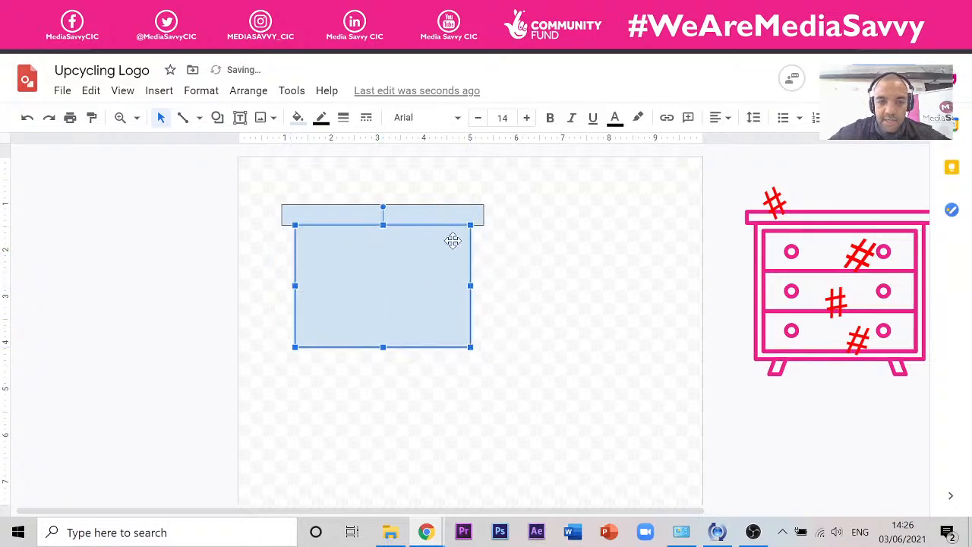
Duplicate the cabinet body and shrink the copy on all four sides into an inset inner panel about 3.3 wide and 2.3 high.
{"action": "left_click_drag", "start_coordinate": [470, 280], "coordinate": [450, 226]}
{"action": "left_click_drag", "start_coordinate": [467, 286], "coordinate": [455, 286]}
{"action": "left_click_drag", "start_coordinate": [296, 283], "coordinate": [307, 286]}
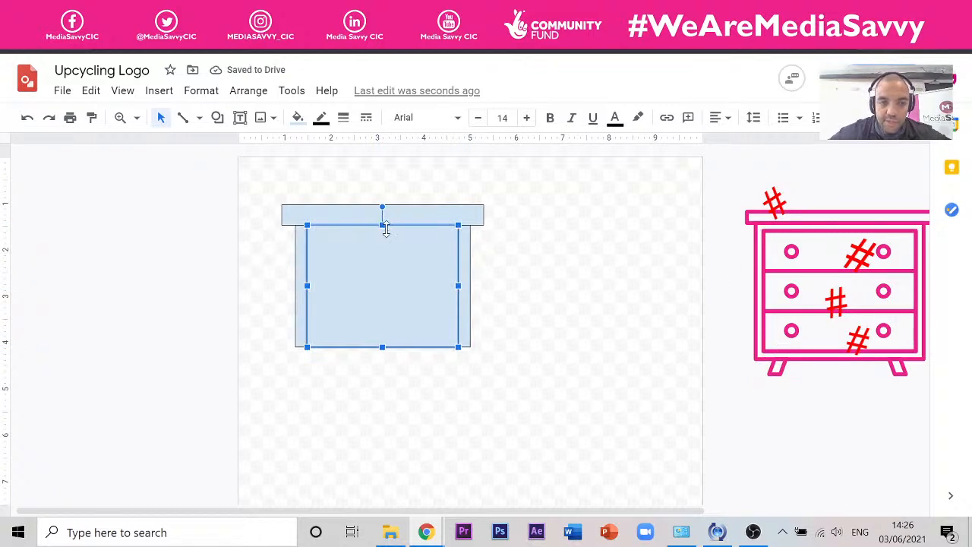
{"action": "left_click_drag", "start_coordinate": [385, 229], "coordinate": [387, 231]}
{"action": "left_click_drag", "start_coordinate": [382, 345], "coordinate": [382, 337]}
{"action": "left_click", "coordinate": [499, 310]}
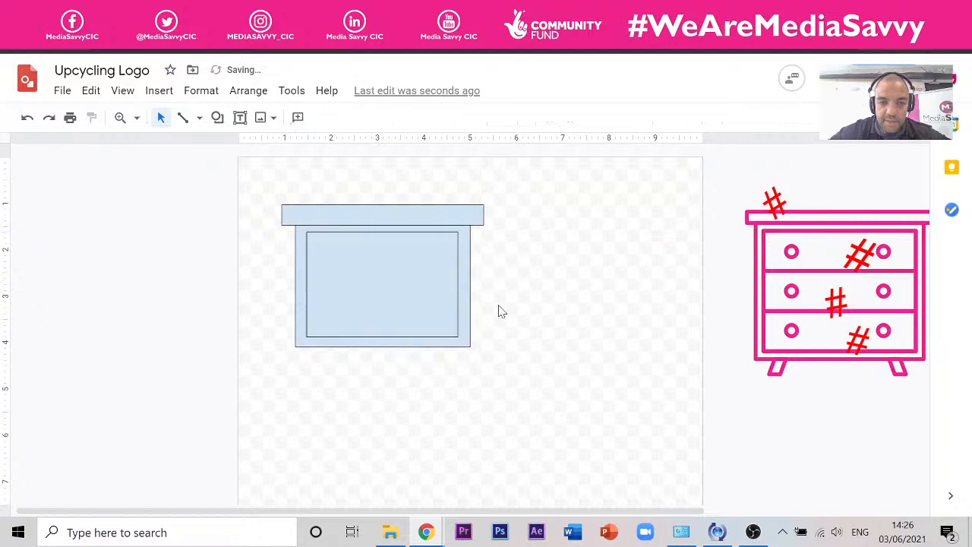
Fine-tune the upper and lower edges of the inner panel inward to widen the border inside the cabinet body.
{"action": "left_click", "coordinate": [438, 239]}
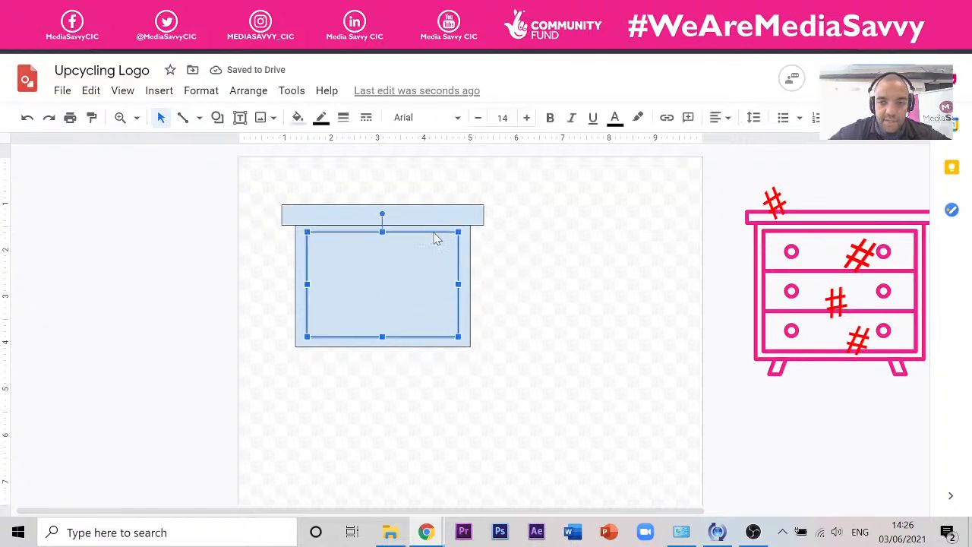
{"action": "left_click_drag", "start_coordinate": [383, 233], "coordinate": [384, 235]}
{"action": "left_click", "coordinate": [469, 350]}
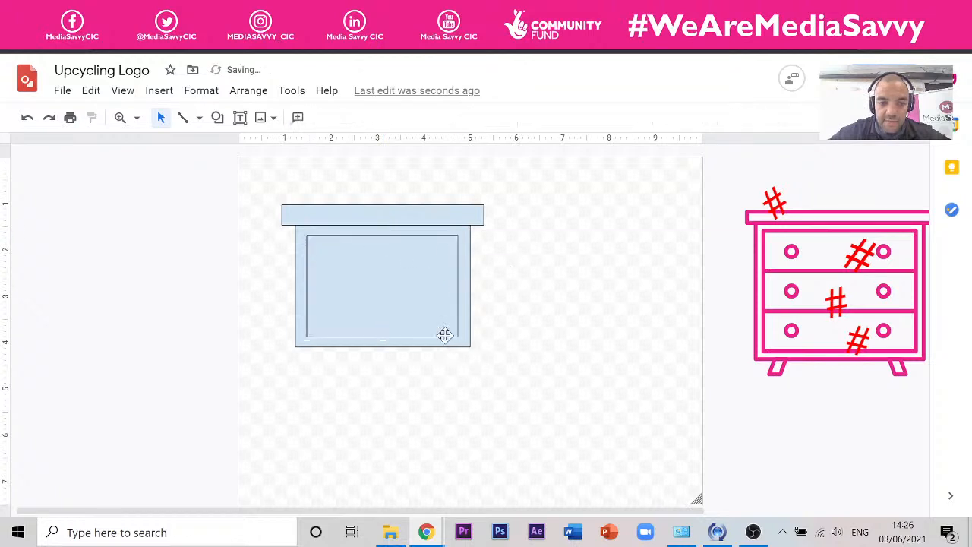
{"action": "left_click", "coordinate": [445, 335]}
{"action": "left_click_drag", "start_coordinate": [383, 334], "coordinate": [386, 332]}
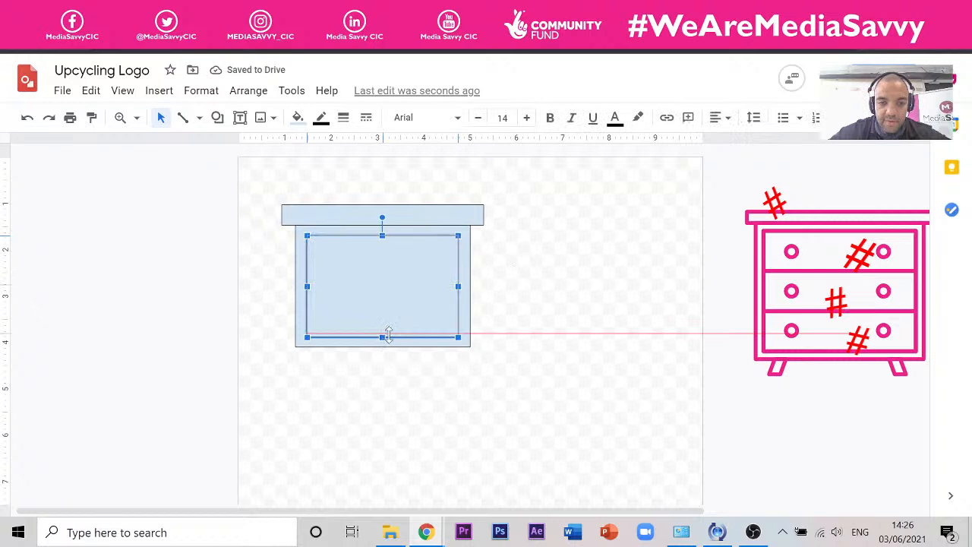
{"action": "left_click", "coordinate": [428, 429]}
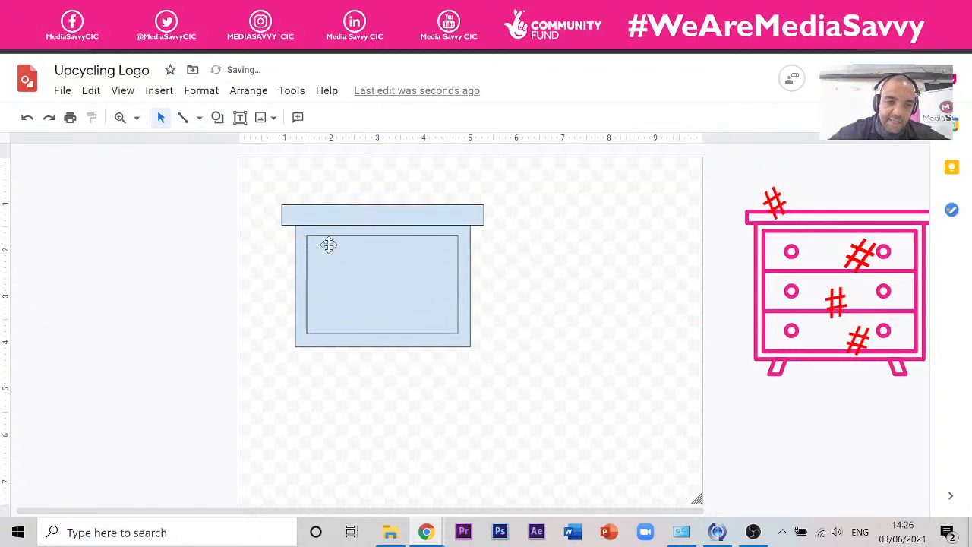
{"action": "left_click", "coordinate": [405, 216]}
{"action": "left_click", "coordinate": [529, 309]}
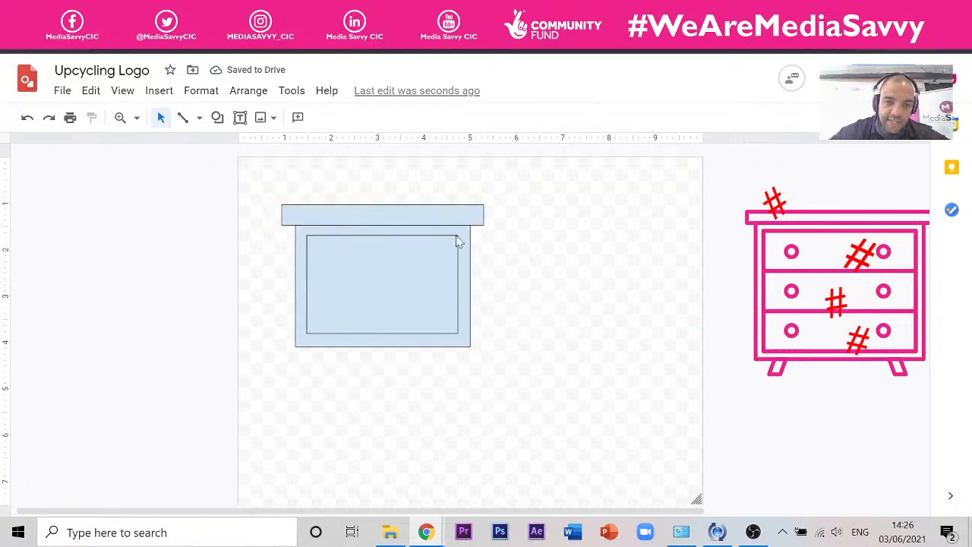
Widen the inner panel horizontally until its outer edge meets the cabinet body's edge, making it about 3.5 ruler units wide.
{"action": "left_click", "coordinate": [458, 297]}
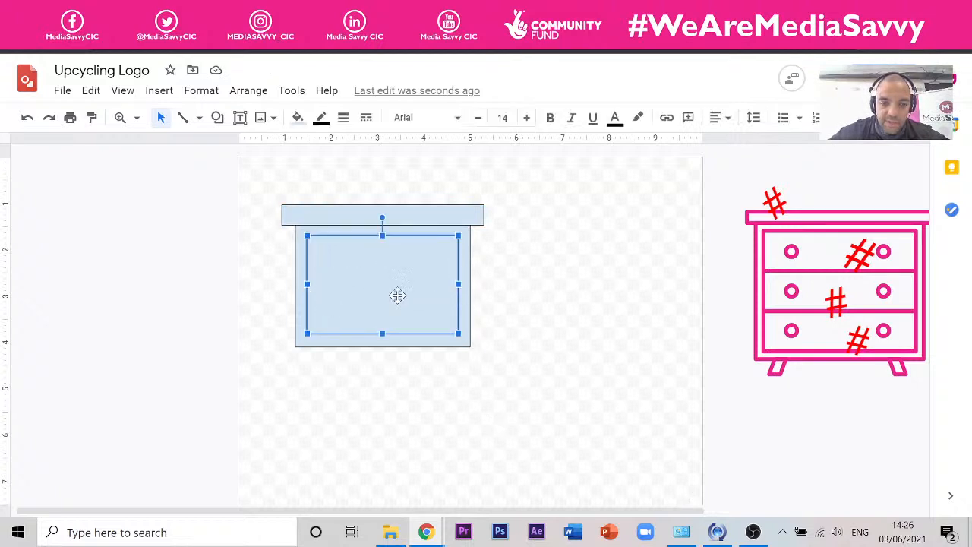
{"action": "left_click_drag", "start_coordinate": [458, 284], "coordinate": [470, 284]}
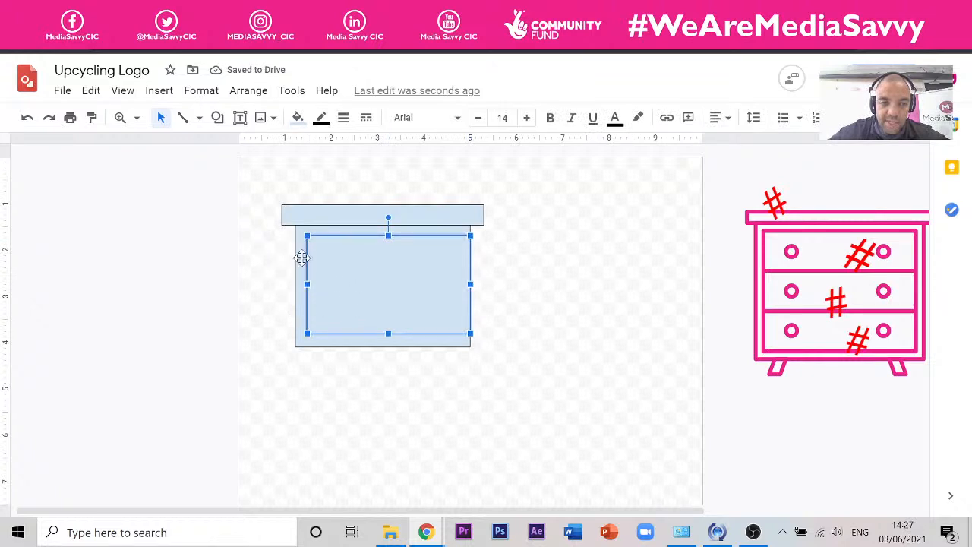
{"action": "left_click", "coordinate": [491, 259]}
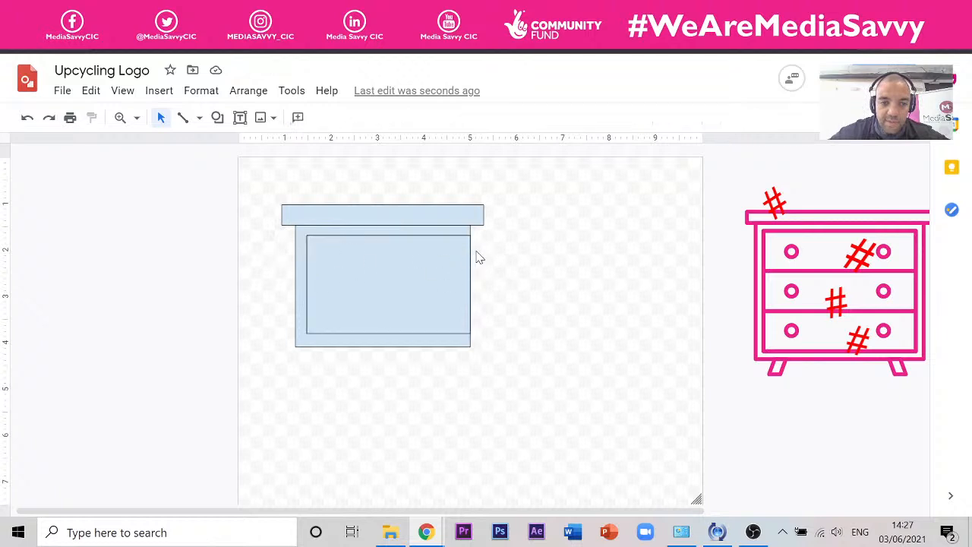
Select the inner panel together with the cabinet body and align them horizontally to their centers.
{"action": "left_click", "coordinate": [425, 241]}
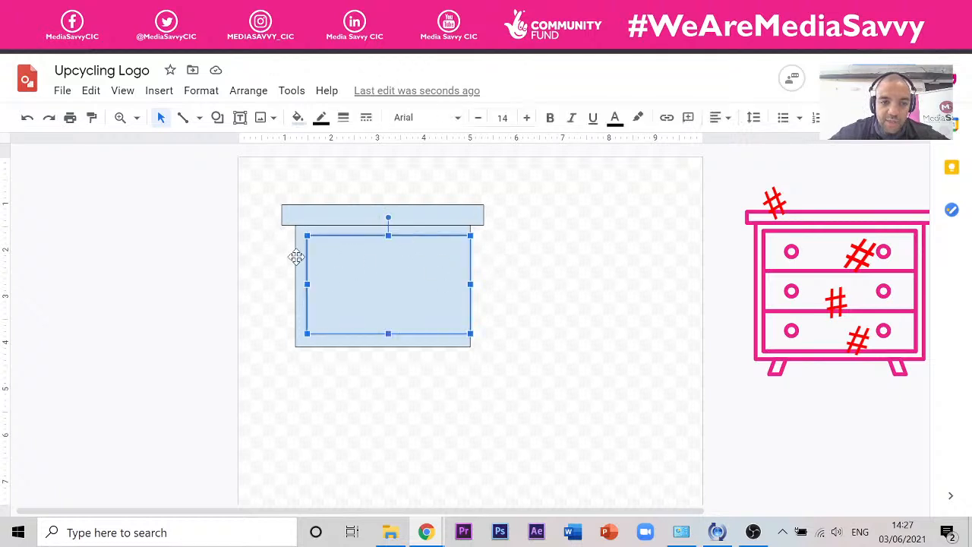
{"action": "left_click", "coordinate": [296, 257]}
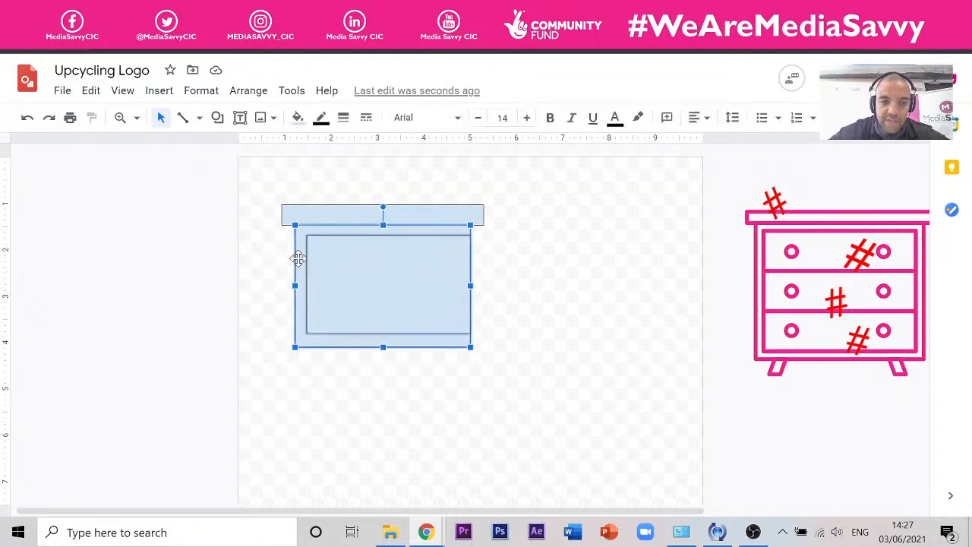
{"action": "right_click", "coordinate": [423, 243]}
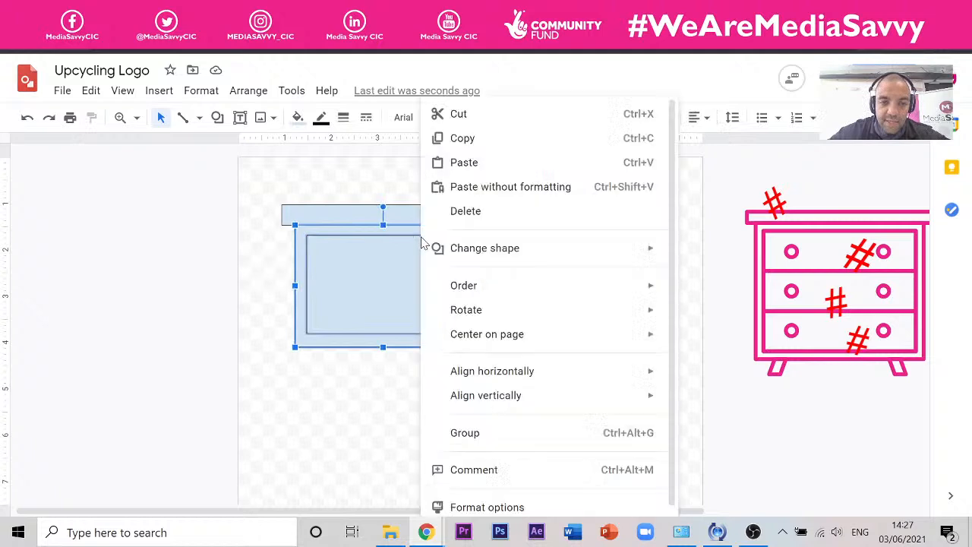
{"action": "left_click", "coordinate": [241, 363]}
{"action": "left_click", "coordinate": [306, 323]}
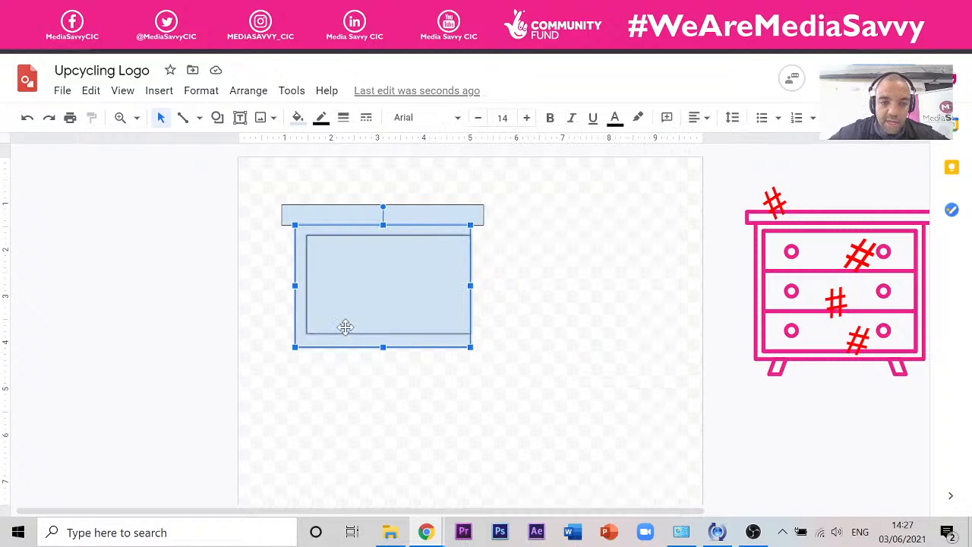
{"action": "right_click", "coordinate": [343, 314]}
{"action": "mouse_move", "coordinate": [440, 298]}
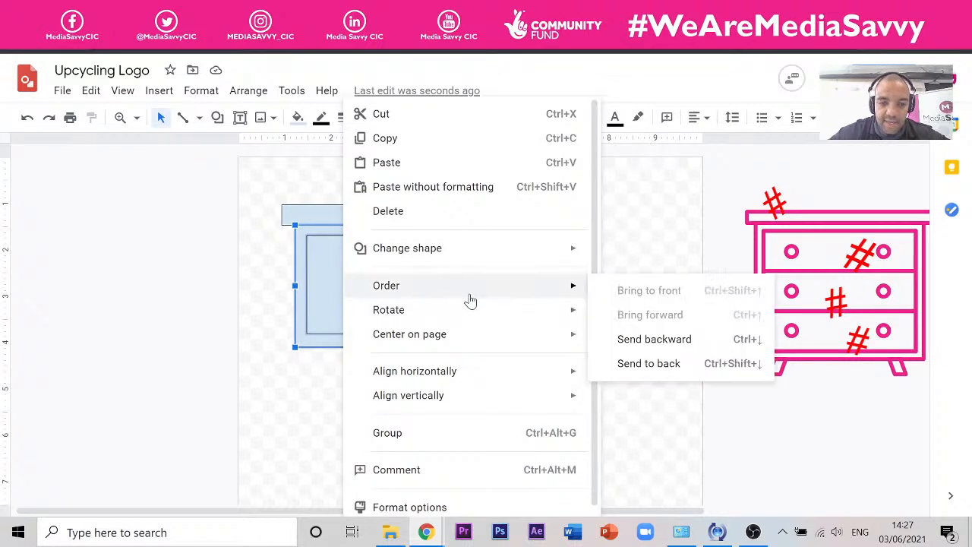
{"action": "mouse_move", "coordinate": [490, 372]}
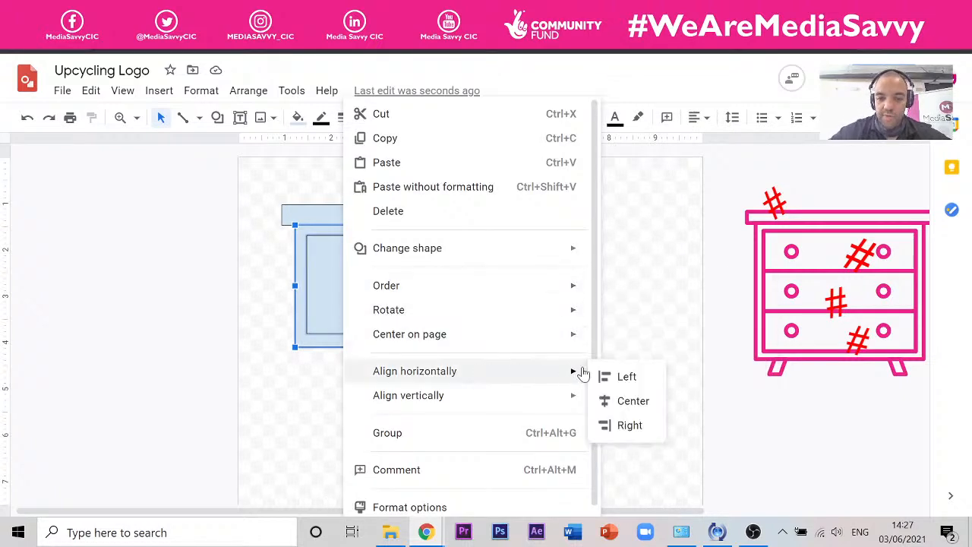
{"action": "left_click", "coordinate": [632, 401]}
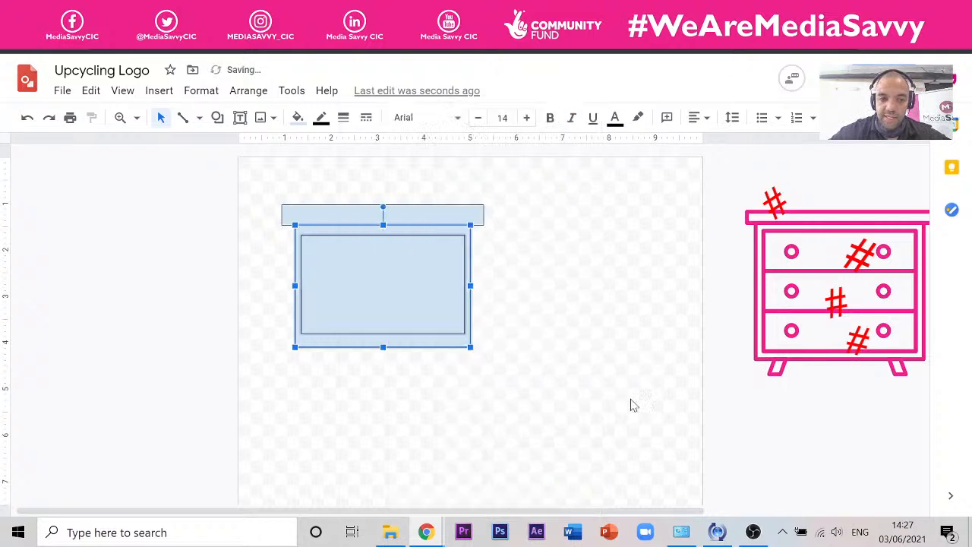
{"action": "left_click", "coordinate": [514, 281]}
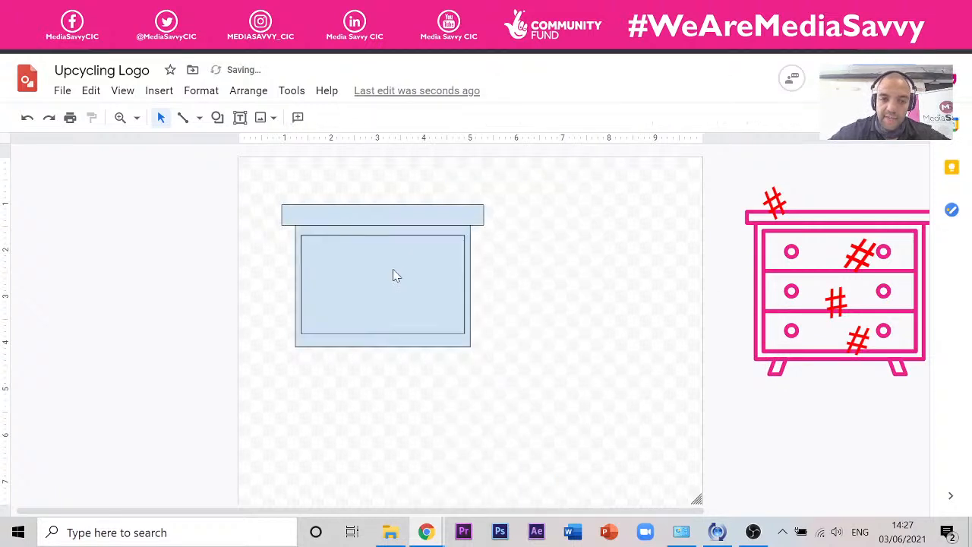
Extend the inner panel's upper and lower edges outward to narrow the border to match the side margins.
{"action": "left_click", "coordinate": [366, 237]}
{"action": "left_click_drag", "start_coordinate": [383, 233], "coordinate": [384, 229]}
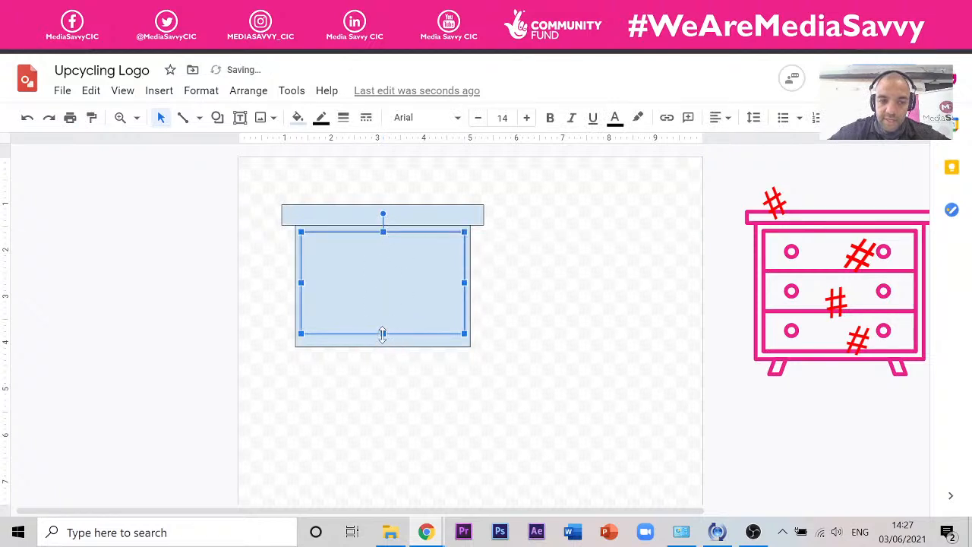
{"action": "left_click_drag", "start_coordinate": [383, 334], "coordinate": [383, 341]}
{"action": "left_click", "coordinate": [505, 377]}
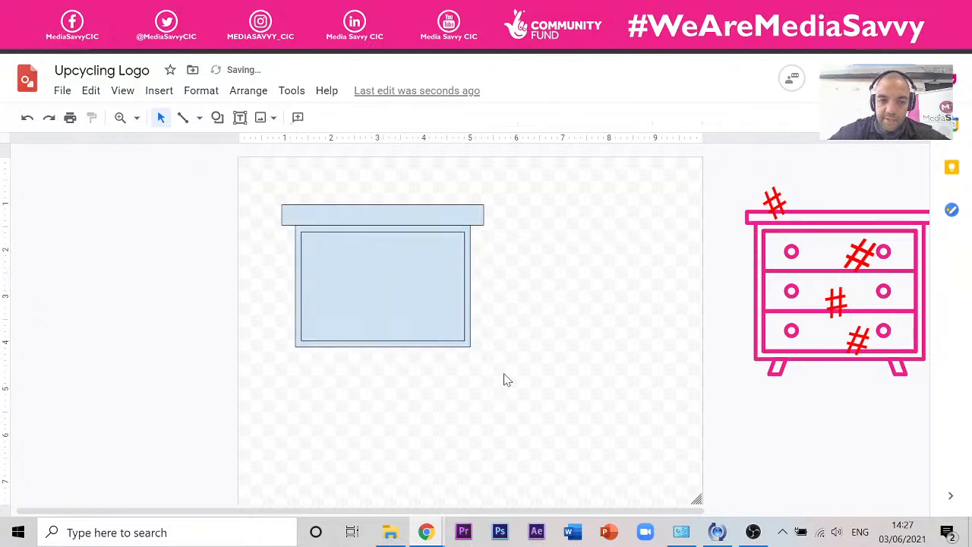
Select the inner panel and the cabinet body together and align them vertically to the middle.
{"action": "left_click_drag", "start_coordinate": [505, 378], "coordinate": [405, 269]}
{"action": "right_click", "coordinate": [417, 269]}
{"action": "mouse_move", "coordinate": [553, 400]}
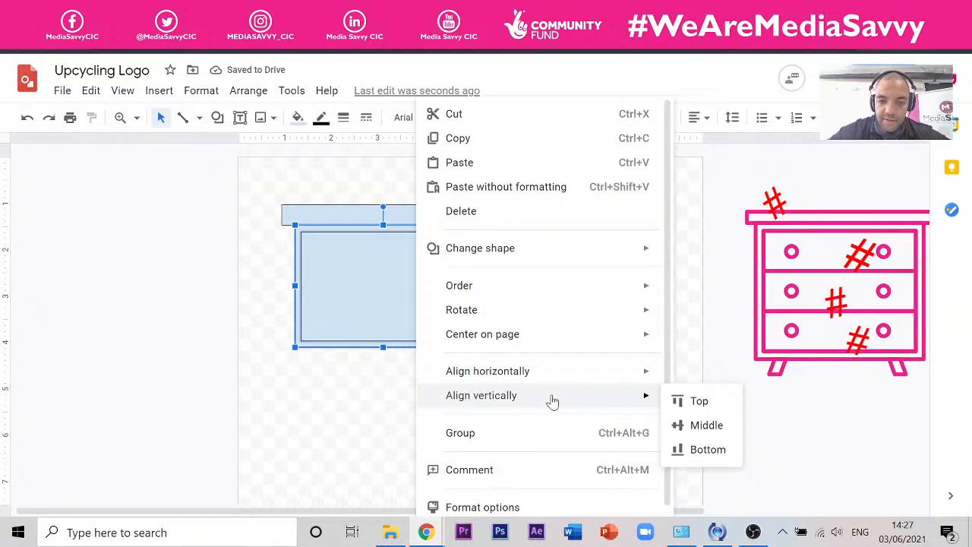
{"action": "left_click", "coordinate": [708, 425]}
{"action": "left_click", "coordinate": [486, 241]}
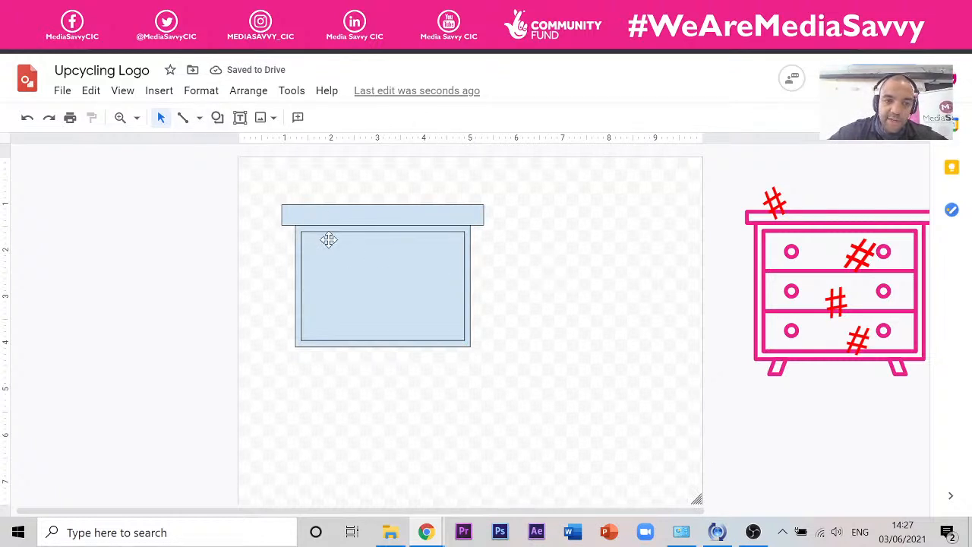
Duplicate the cabinet's top bar and resize the copy into a drawer front about 3.5 ruler units wide and 0.7 high.
{"action": "left_click", "coordinate": [368, 206]}
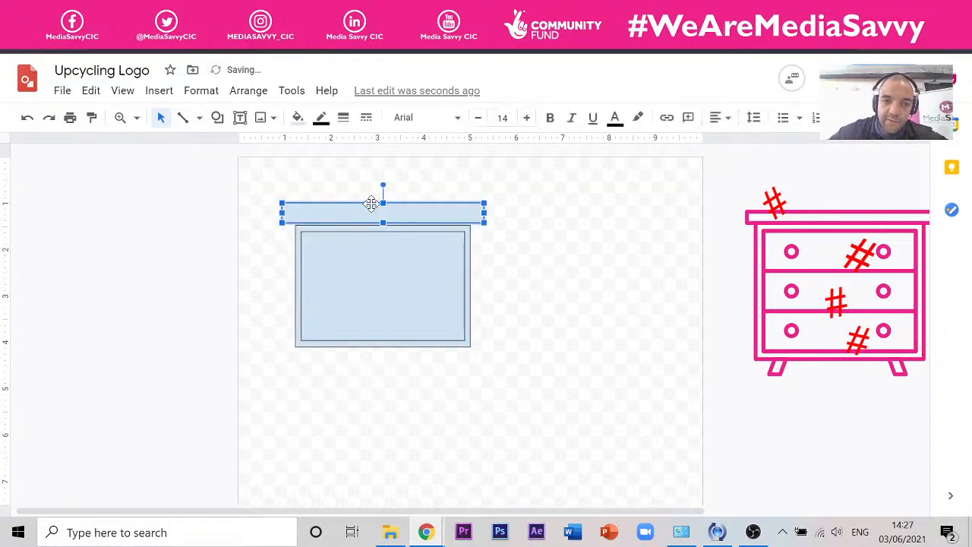
{"action": "left_click_drag", "start_coordinate": [431, 208], "coordinate": [433, 210]}
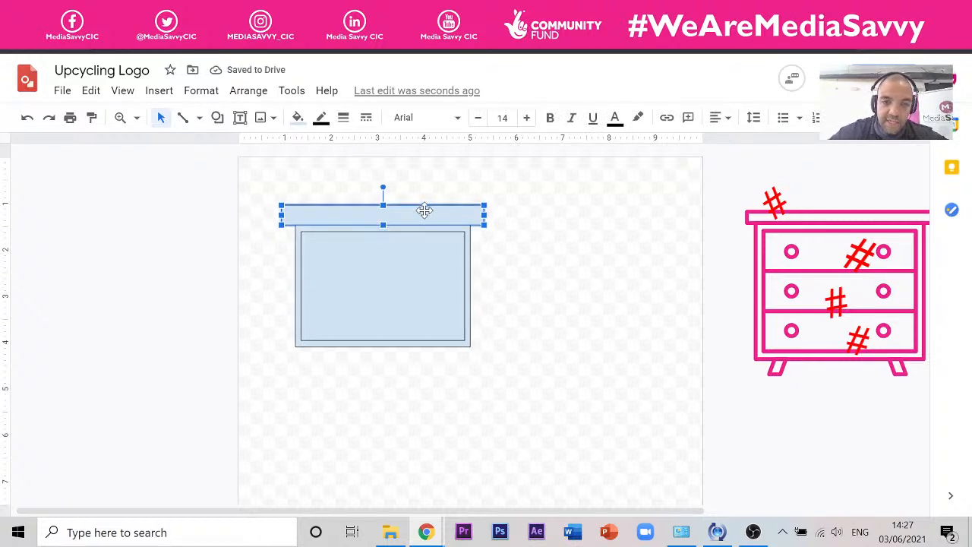
{"action": "left_click_drag", "start_coordinate": [425, 208], "coordinate": [444, 234]}
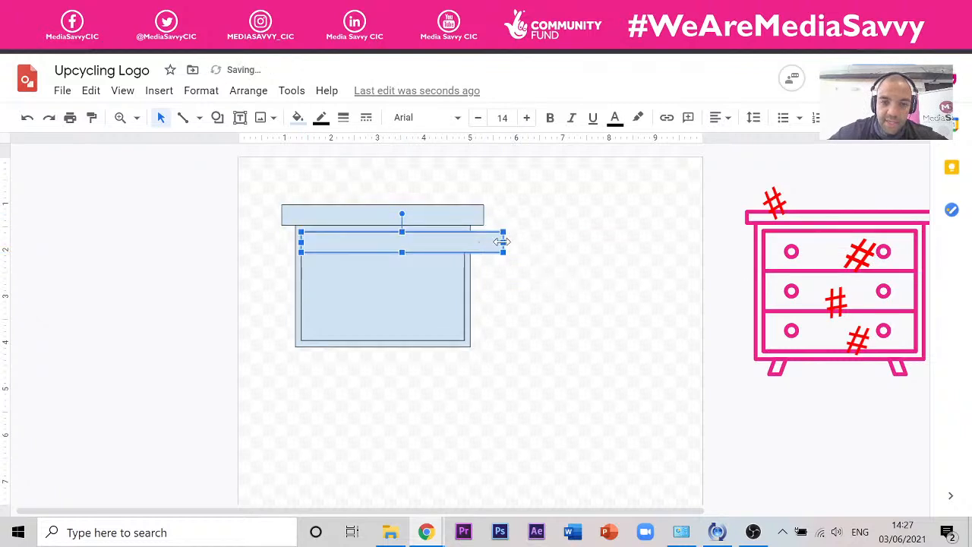
{"action": "left_click_drag", "start_coordinate": [501, 241], "coordinate": [592, 265]}
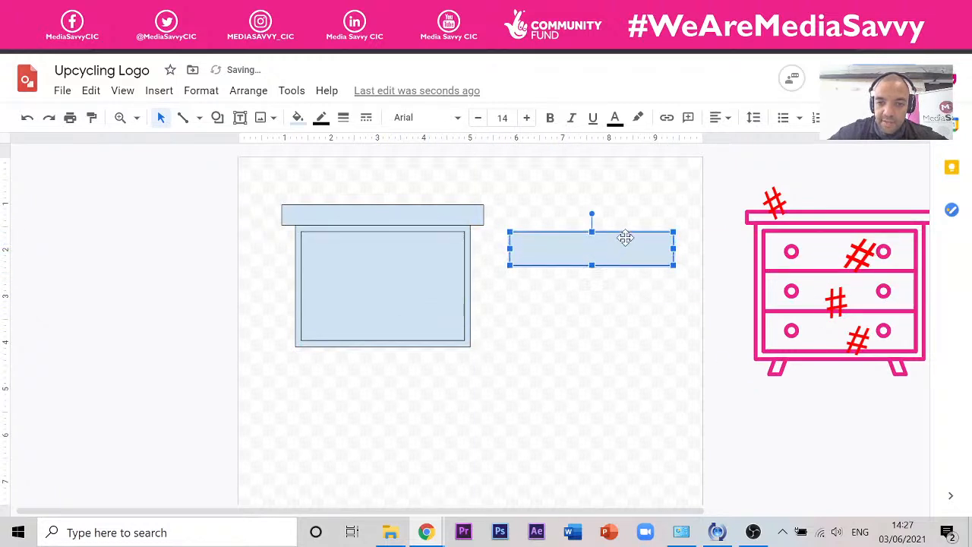
Stack three equal drawer fronts inside the inner panel, copying the drawer rectangle so each sits directly beneath the one above.
{"action": "left_click_drag", "start_coordinate": [624, 233], "coordinate": [454, 282]}
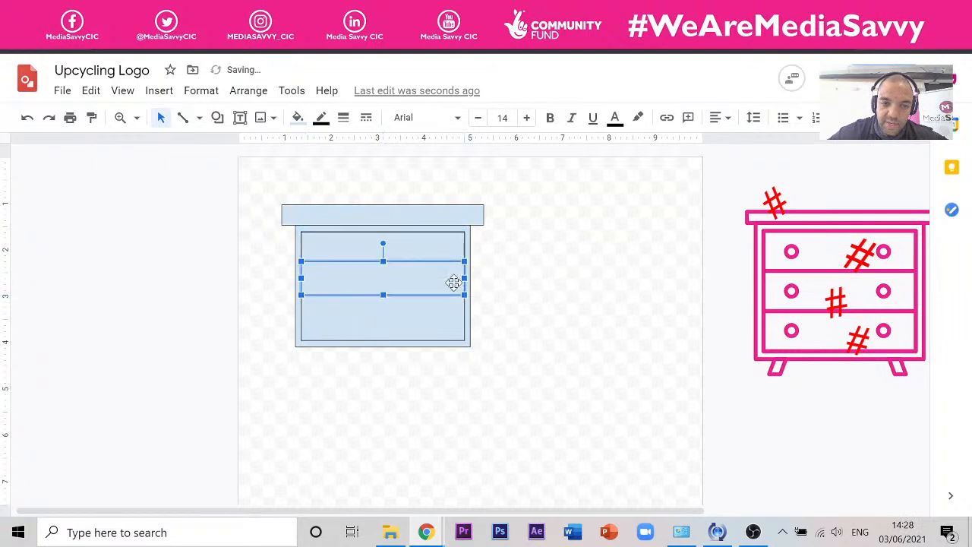
{"action": "left_click", "coordinate": [552, 306]}
{"action": "left_click", "coordinate": [423, 281]}
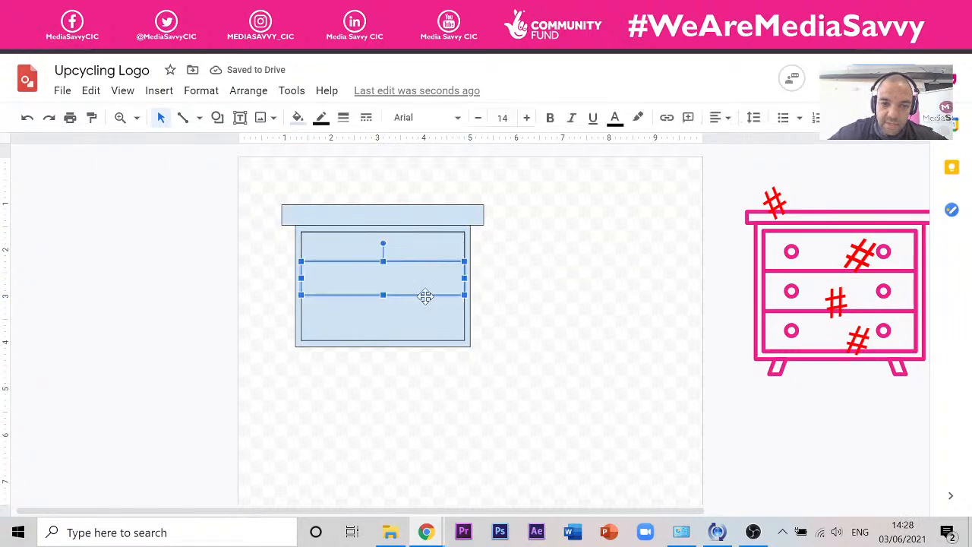
{"action": "left_click_drag", "start_coordinate": [425, 297], "coordinate": [426, 304]}
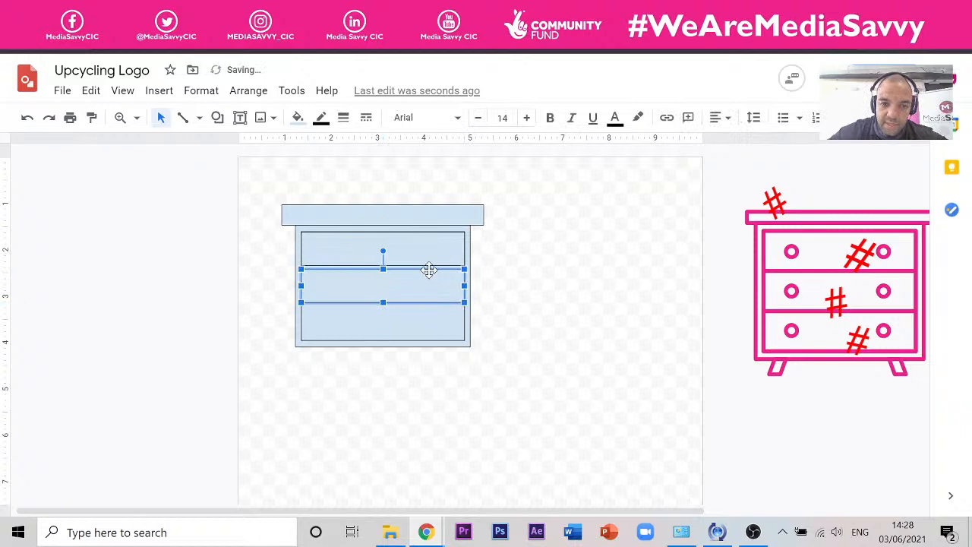
{"action": "left_click_drag", "start_coordinate": [429, 269], "coordinate": [427, 265]}
{"action": "left_click", "coordinate": [511, 284]}
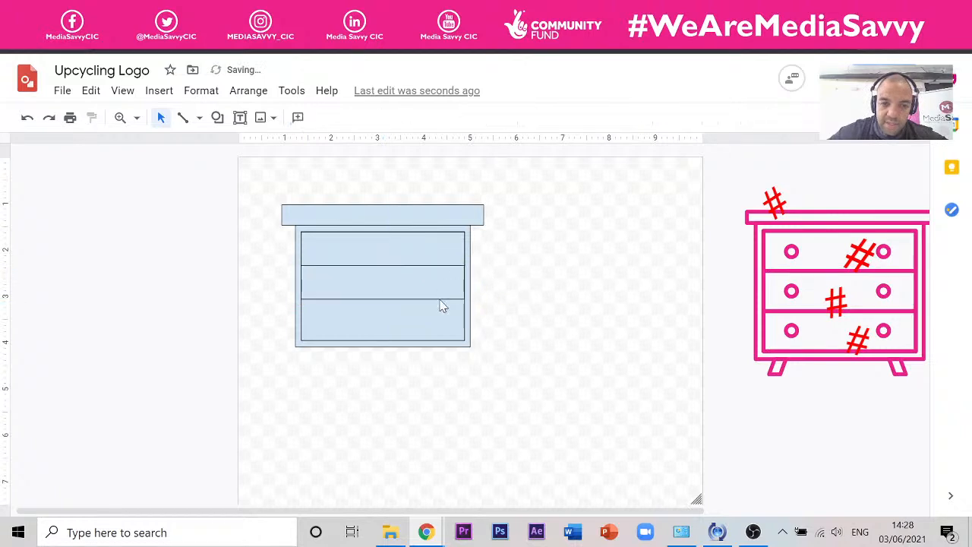
{"action": "left_click_drag", "start_coordinate": [443, 306], "coordinate": [443, 338]}
{"action": "left_click", "coordinate": [514, 308]}
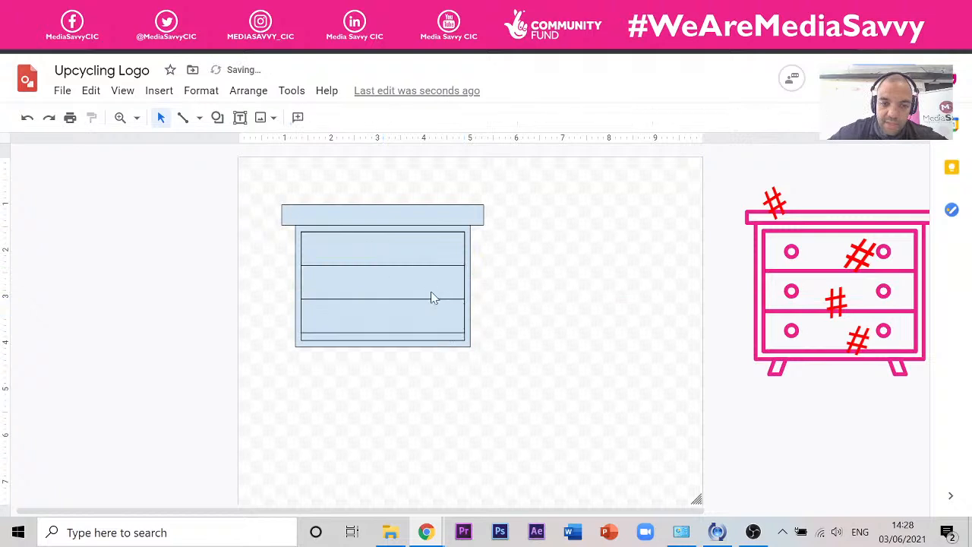
Select all three drawer fronts and stretch them together down to the inner panel's lower edge.
{"action": "left_click", "coordinate": [425, 334]}
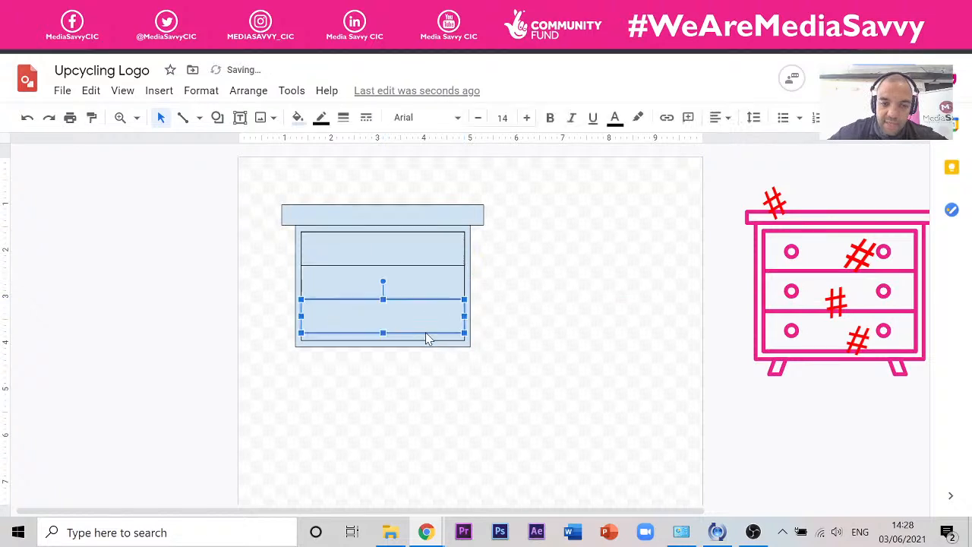
{"action": "left_click", "coordinate": [427, 278], "text": "shift"}
{"action": "left_click", "coordinate": [438, 252], "text": "shift"}
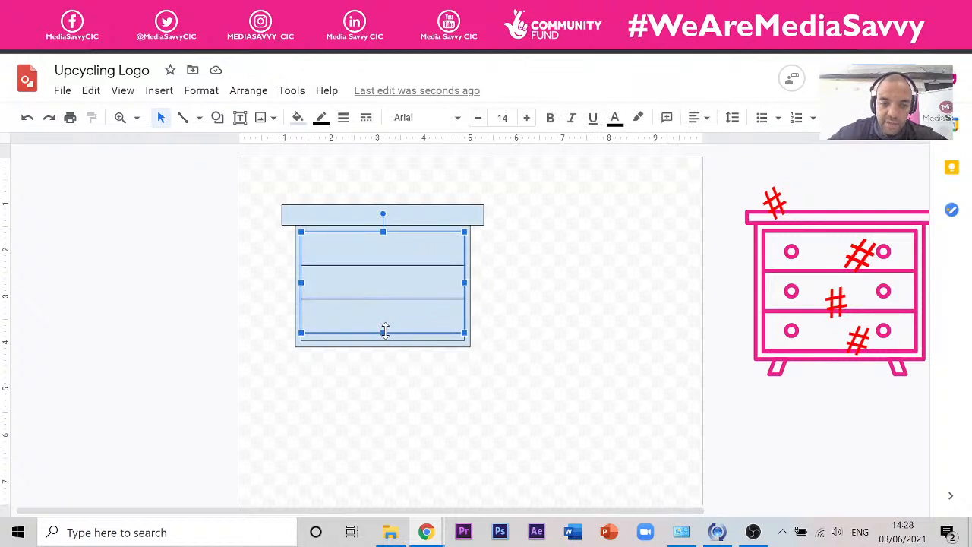
{"action": "left_click_drag", "start_coordinate": [385, 330], "coordinate": [384, 341]}
{"action": "left_click", "coordinate": [490, 413]}
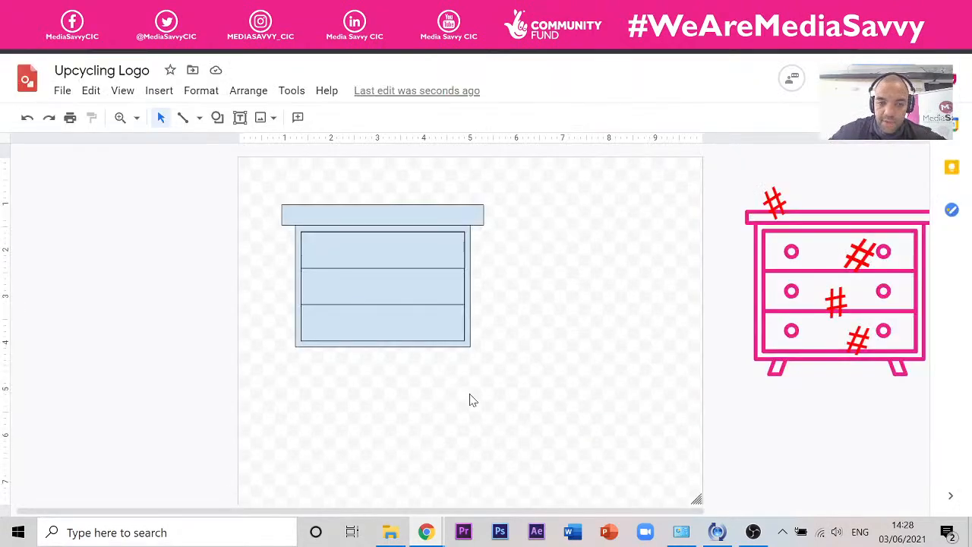
Fine-tune the upper edge of the top drawer front so it lines up with the inner panel's upper edge.
{"action": "scroll", "coordinate": [471, 400], "scroll_direction": "up", "scroll_amount": 3}
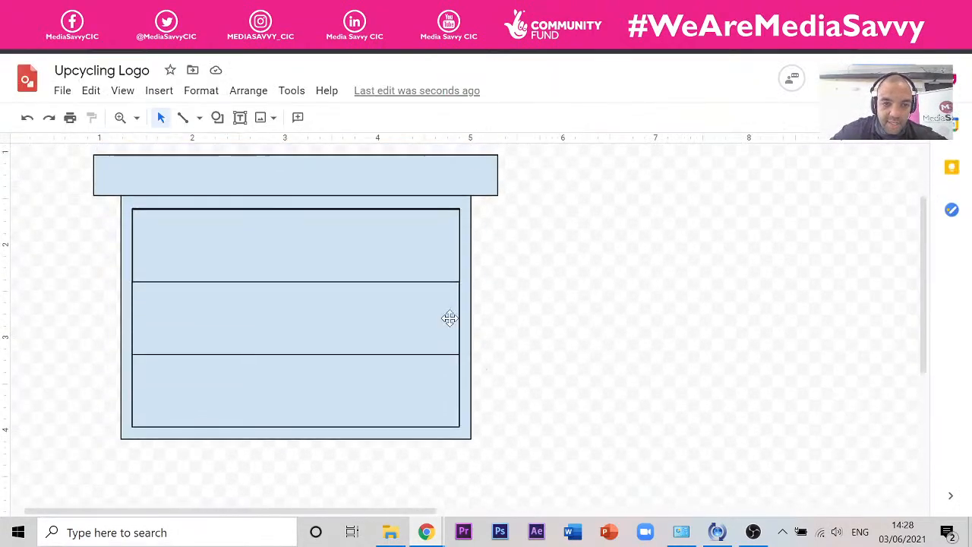
{"action": "left_click", "coordinate": [209, 220]}
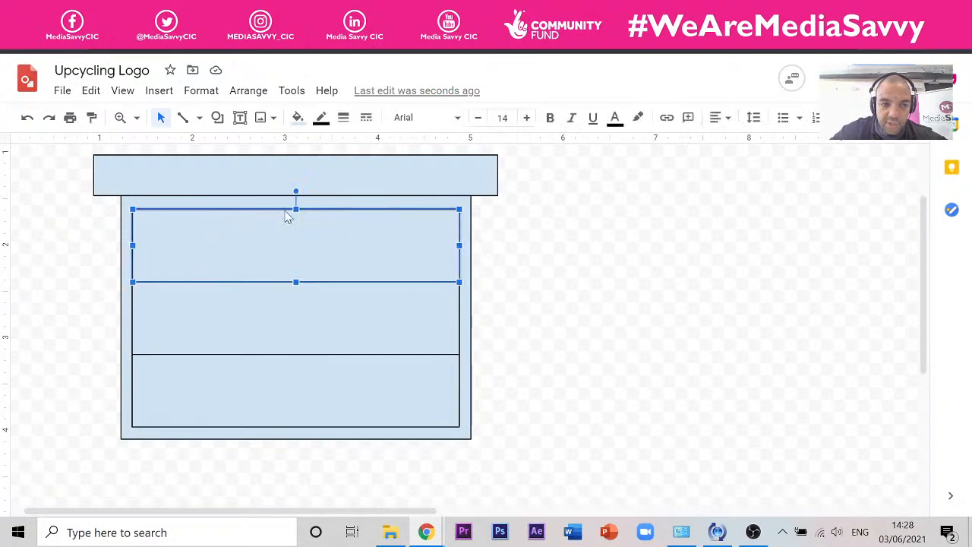
{"action": "left_click_drag", "start_coordinate": [296, 208], "coordinate": [298, 209]}
{"action": "left_click", "coordinate": [667, 271]}
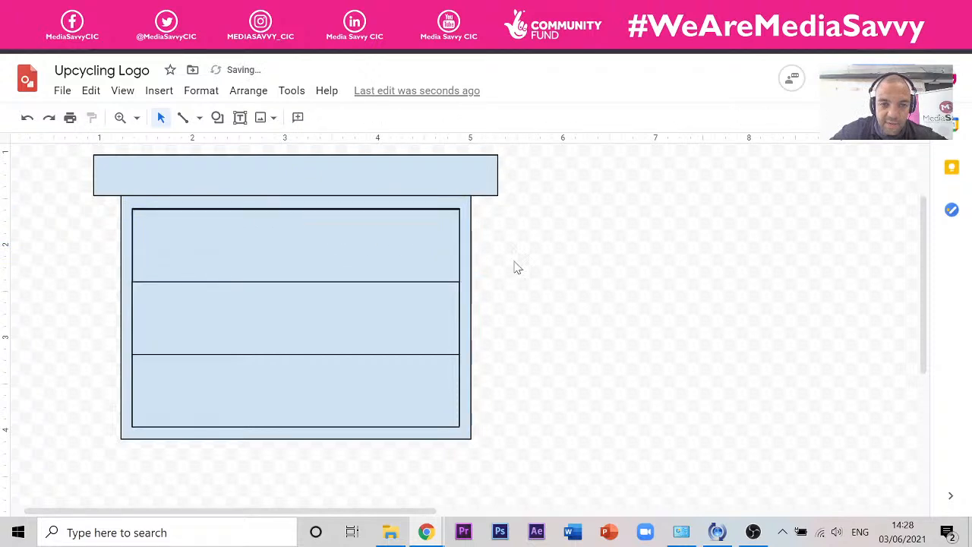
{"action": "left_click", "coordinate": [403, 237]}
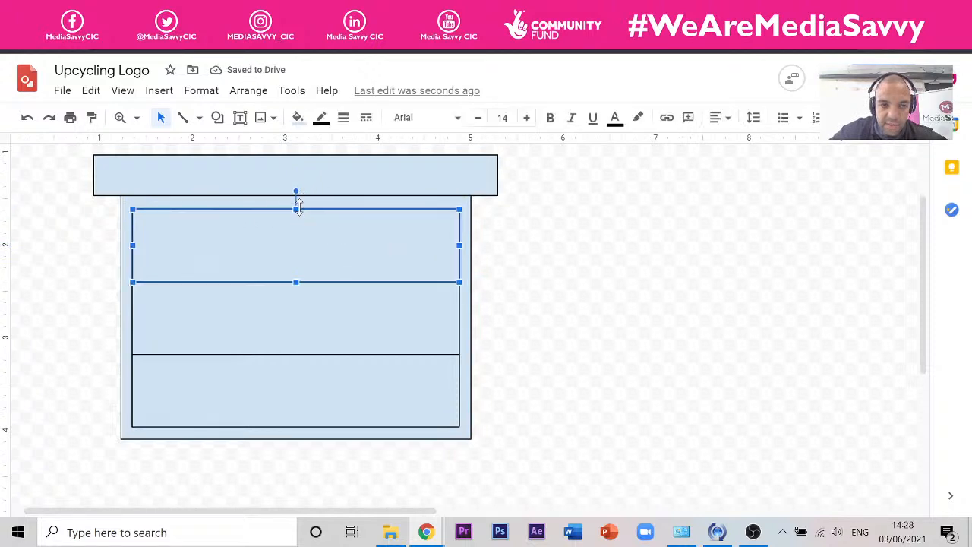
{"action": "left_click_drag", "start_coordinate": [299, 208], "coordinate": [297, 199]}
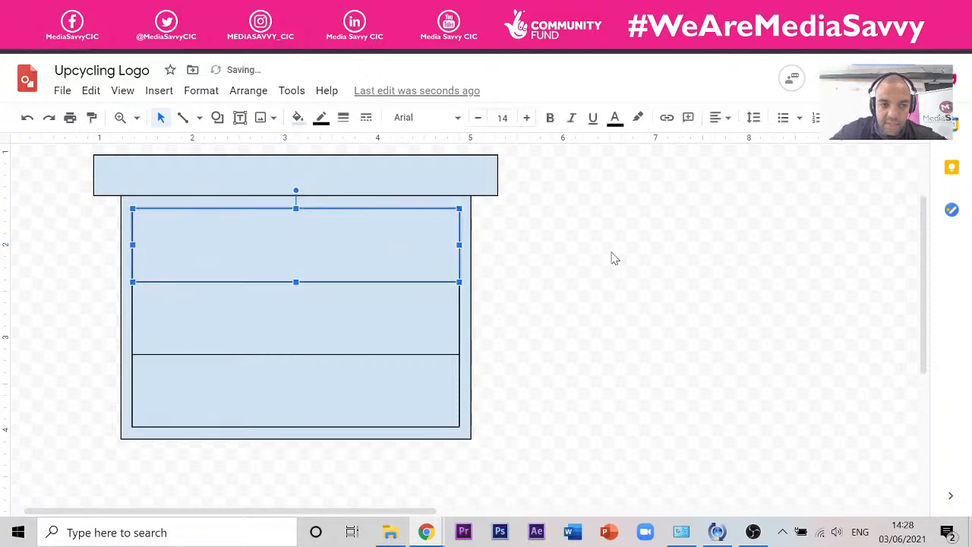
{"action": "left_click", "coordinate": [593, 281]}
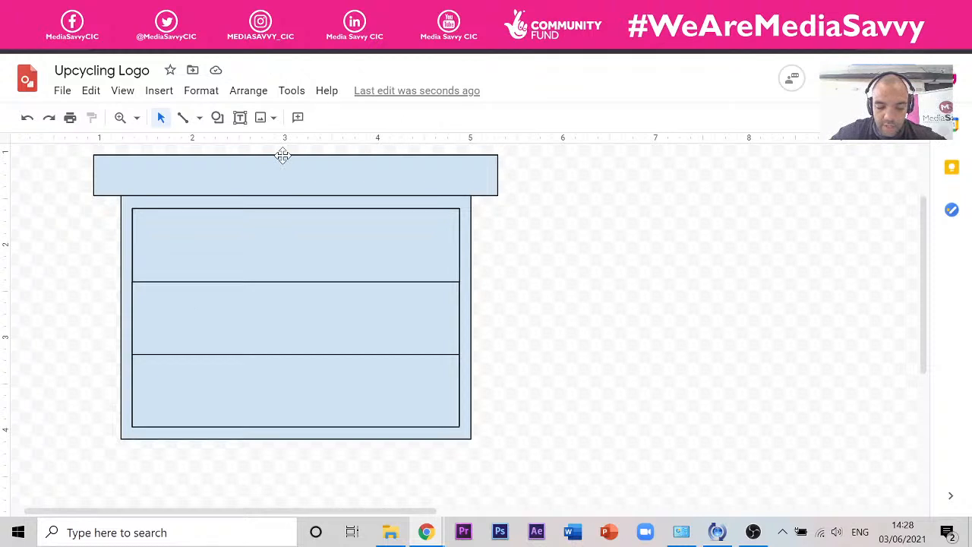
{"action": "scroll", "coordinate": [283, 156], "scroll_direction": "down", "scroll_amount": 1}
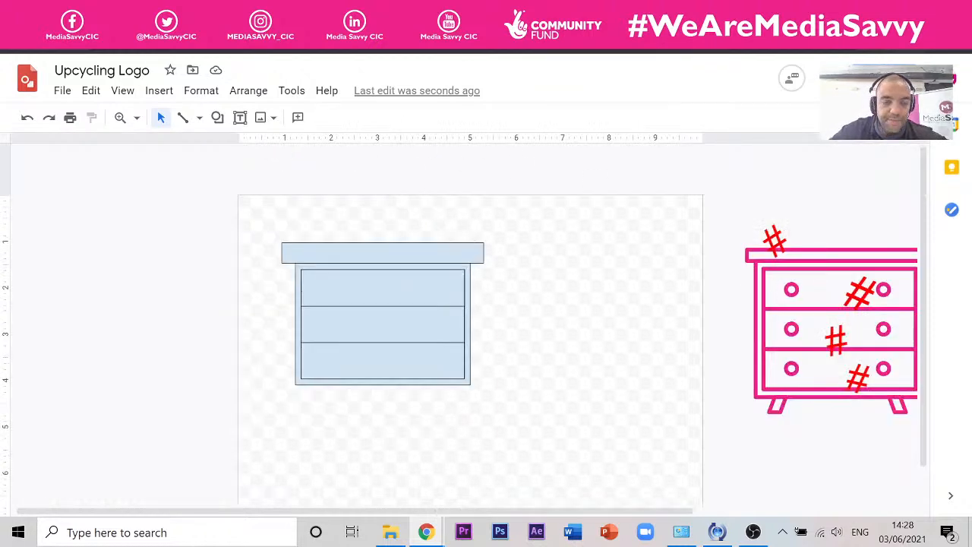
{"action": "left_click", "coordinate": [217, 117]}
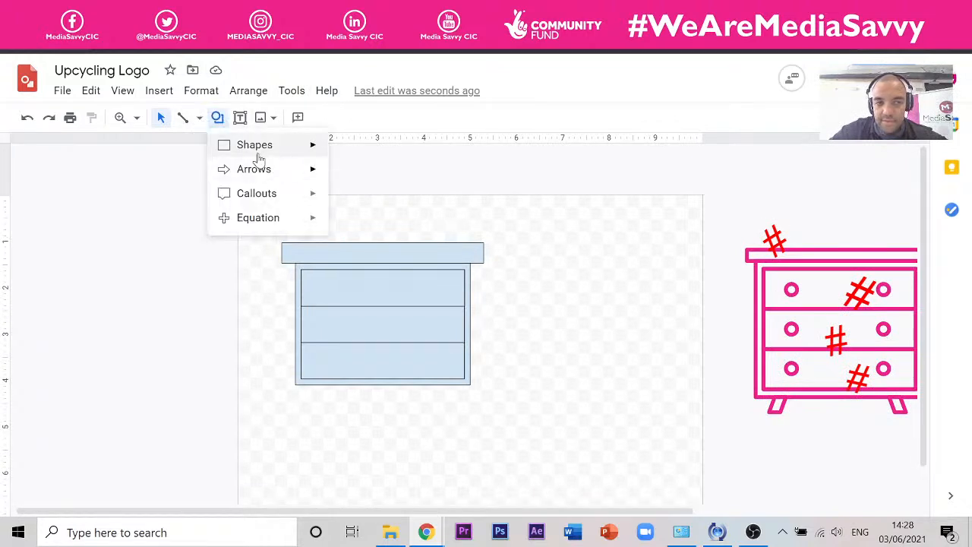
{"action": "mouse_move", "coordinate": [260, 151]}
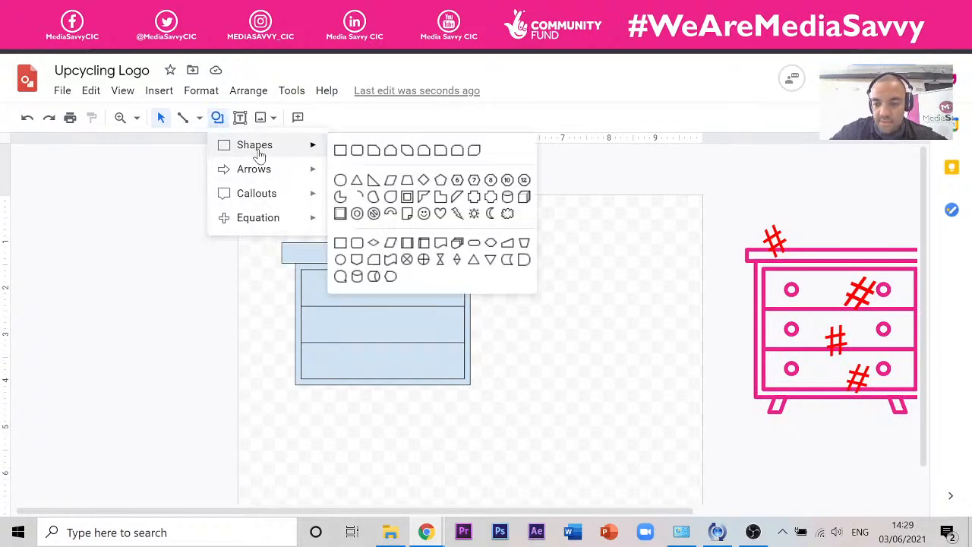
{"action": "left_click", "coordinate": [341, 180]}
{"action": "left_click", "coordinate": [218, 117]}
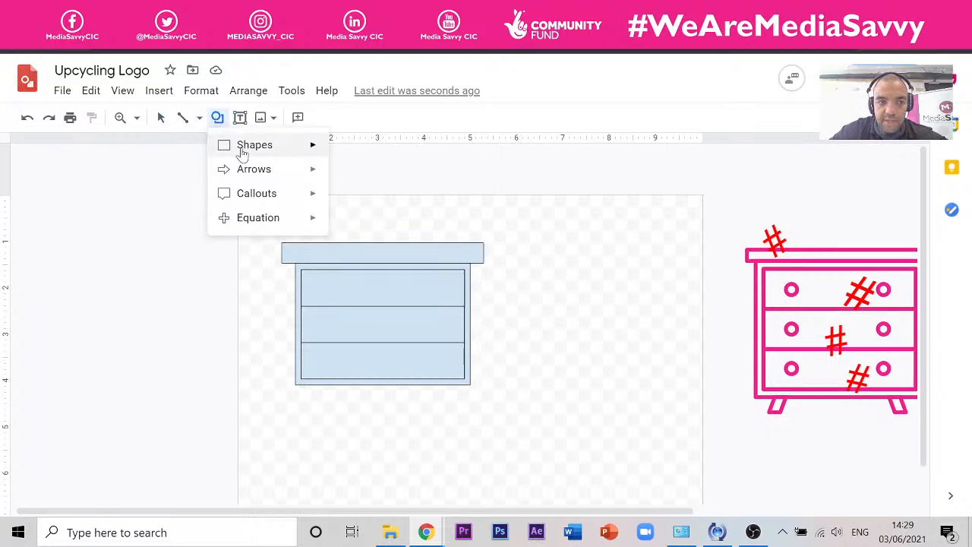
{"action": "mouse_move", "coordinate": [241, 152]}
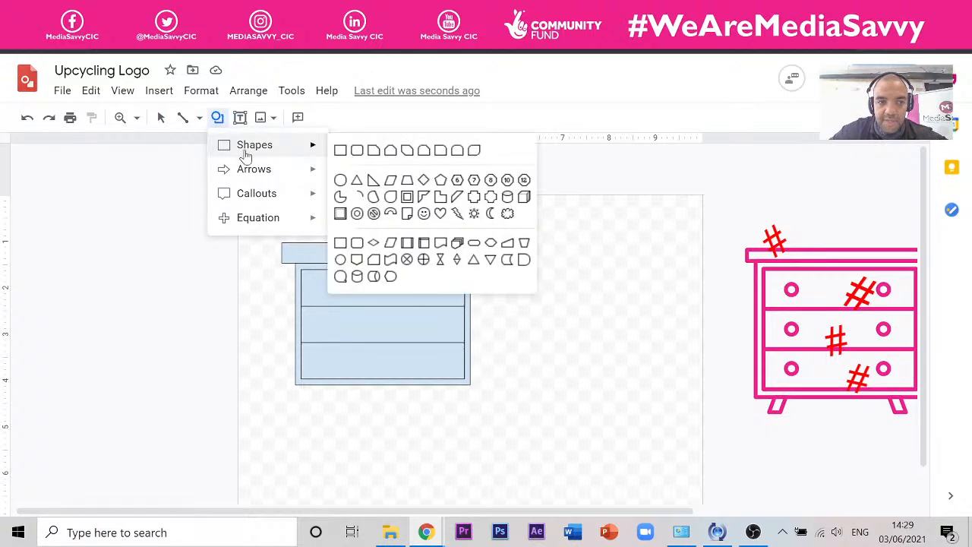
{"action": "left_click", "coordinate": [569, 281]}
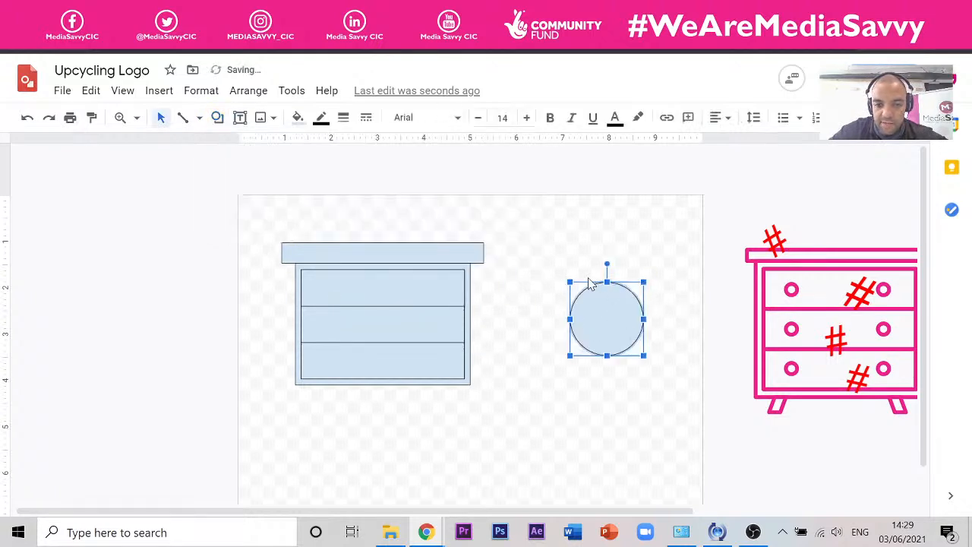
{"action": "key", "text": "Delete"}
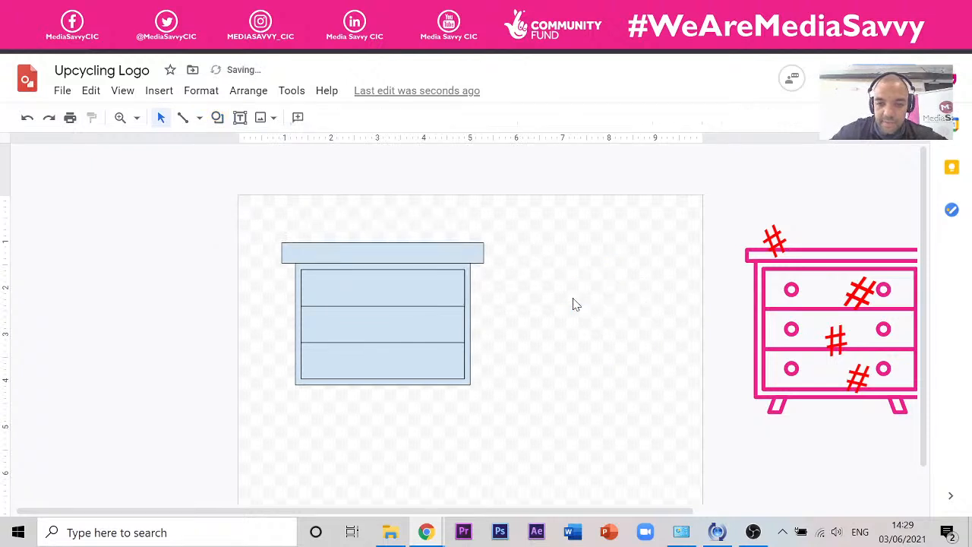
Draw a circular knob about 0.25 ruler units wide, place it near the top drawer's left end, and duplicate it level near the right end.
{"action": "left_click", "coordinate": [218, 119]}
{"action": "mouse_move", "coordinate": [243, 148]}
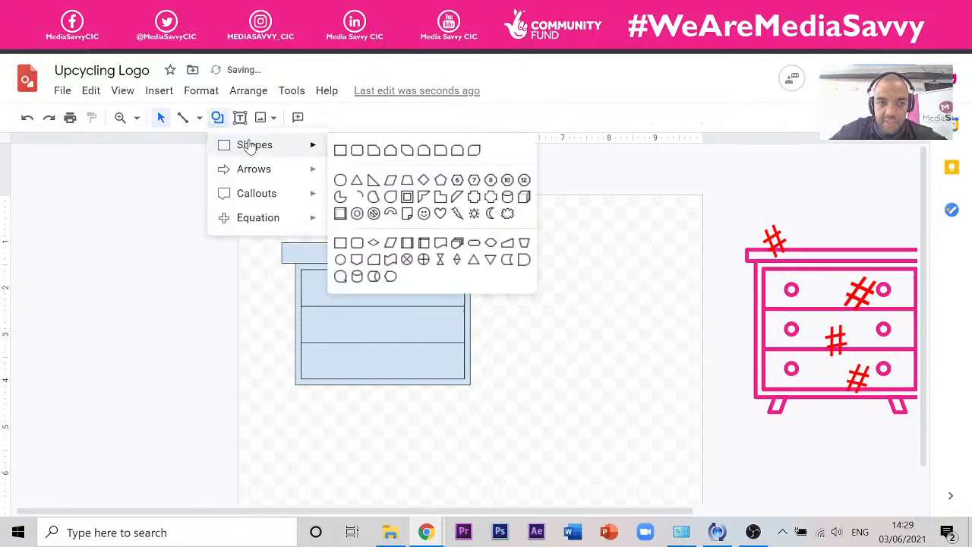
{"action": "left_click", "coordinate": [353, 181]}
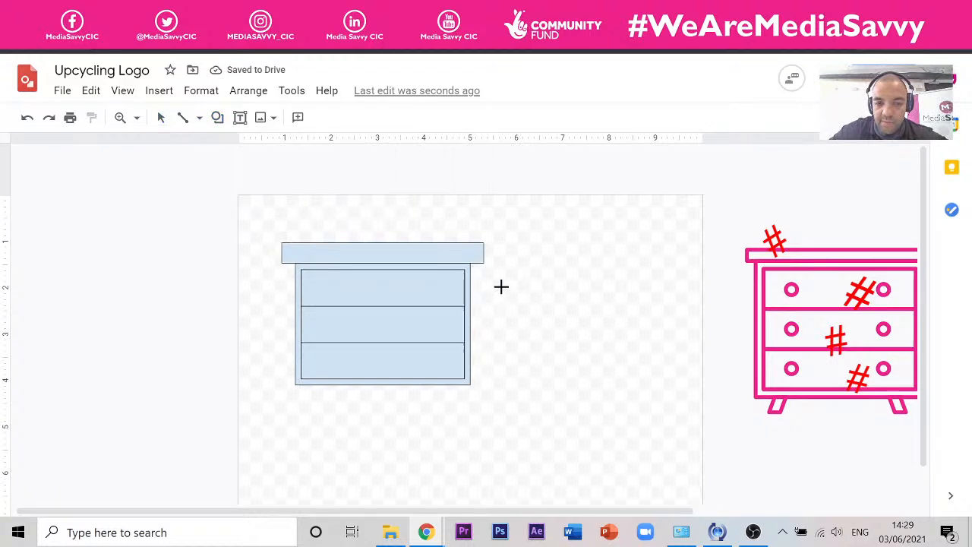
{"action": "left_click_drag", "start_coordinate": [507, 292], "coordinate": [514, 297]}
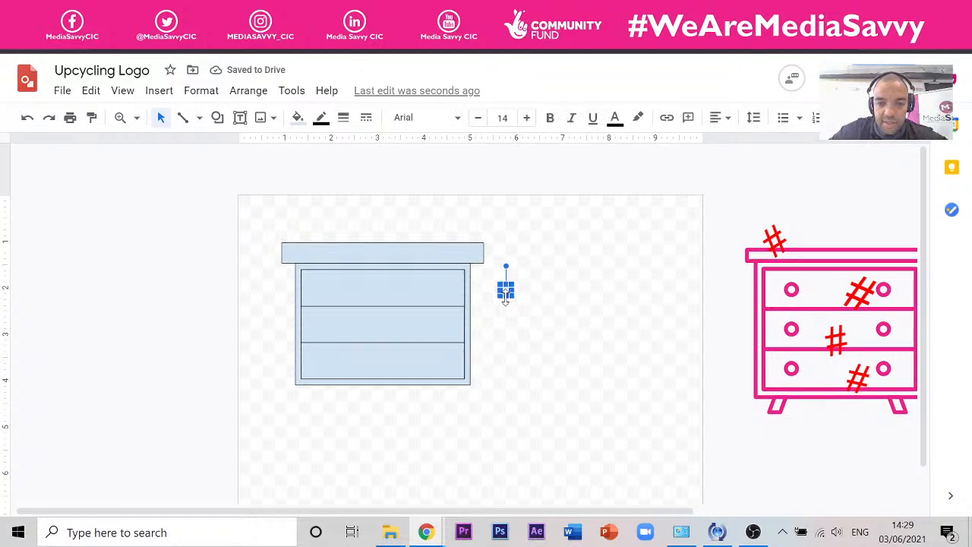
{"action": "scroll", "coordinate": [506, 297], "scroll_direction": "up", "scroll_amount": 1}
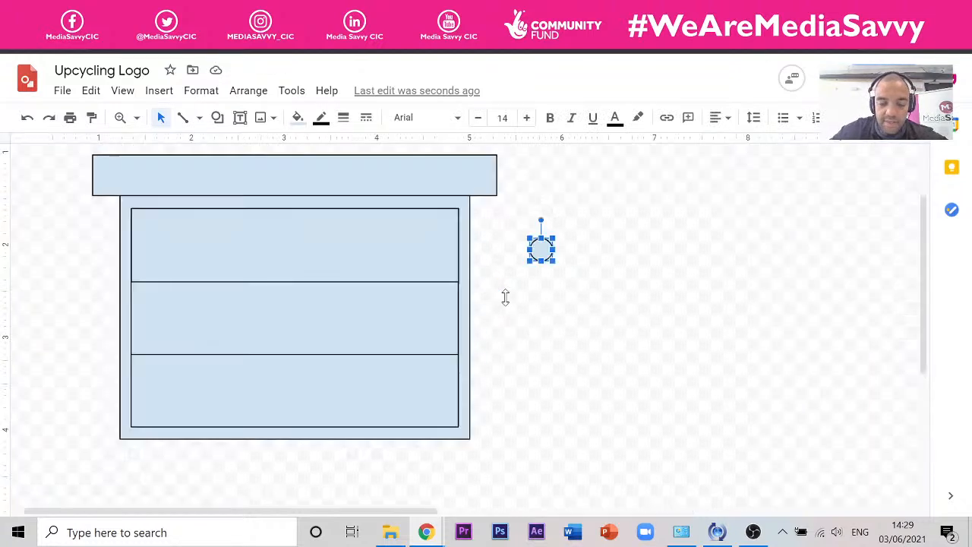
{"action": "left_click_drag", "start_coordinate": [542, 249], "coordinate": [173, 243]}
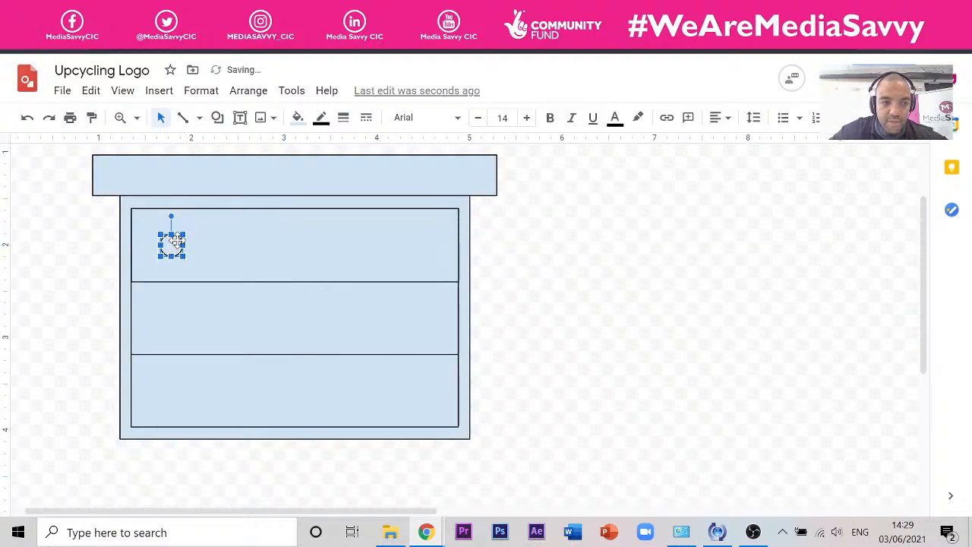
{"action": "left_click_drag", "start_coordinate": [174, 242], "coordinate": [419, 242]}
Group the top drawer's two knobs and copy the pair straight down to the middle of the second drawer.
{"action": "left_click", "coordinate": [178, 245], "text": "shift"}
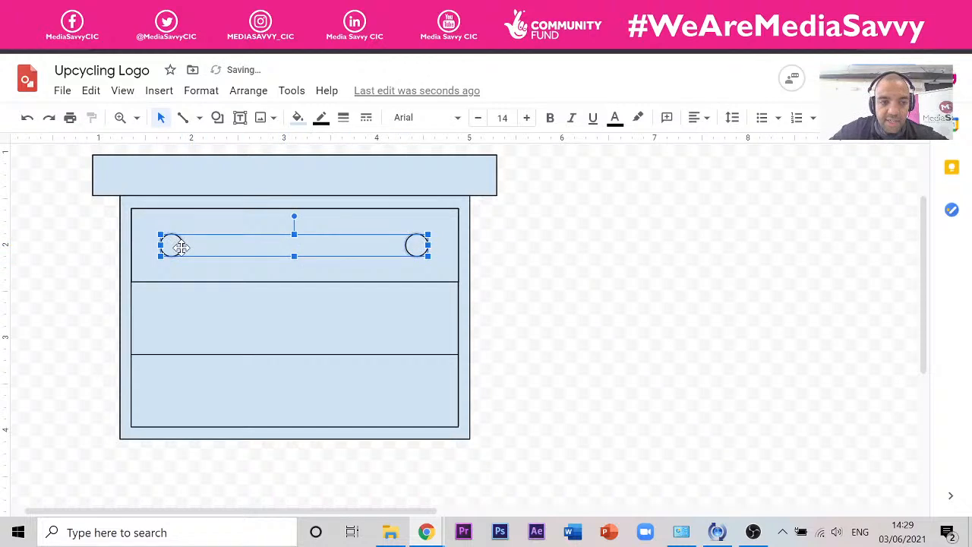
{"action": "key", "text": "Escape"}
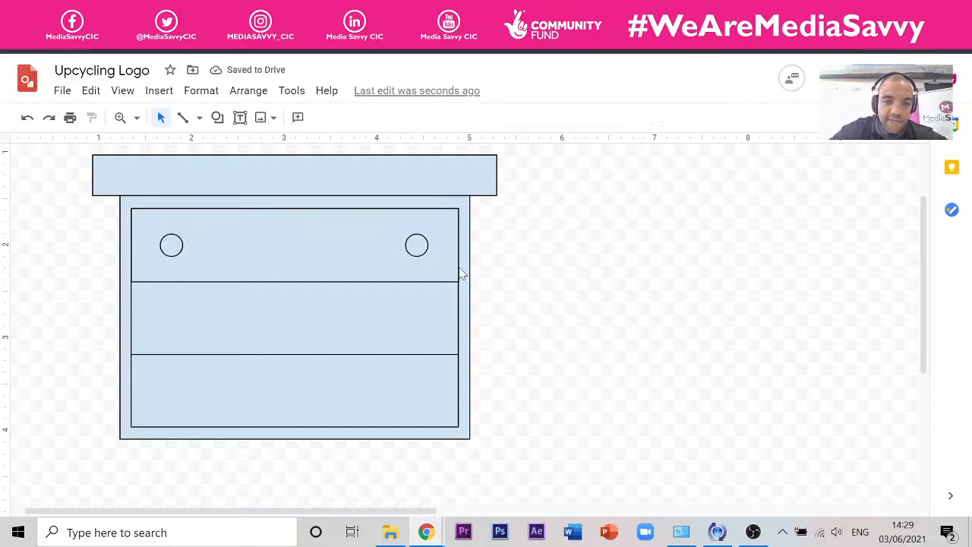
{"action": "left_click", "coordinate": [411, 256]}
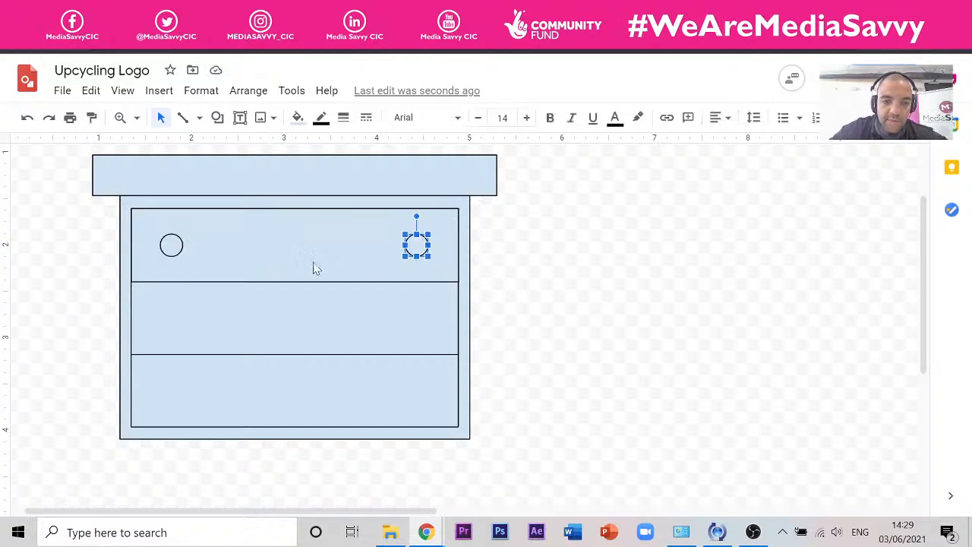
{"action": "left_click", "coordinate": [173, 251], "text": "shift"}
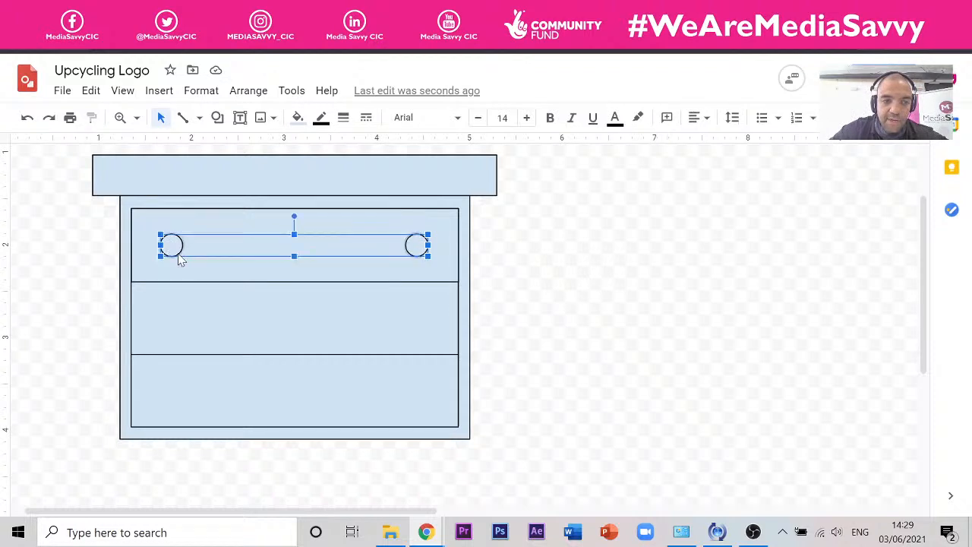
{"action": "right_click", "coordinate": [180, 259]}
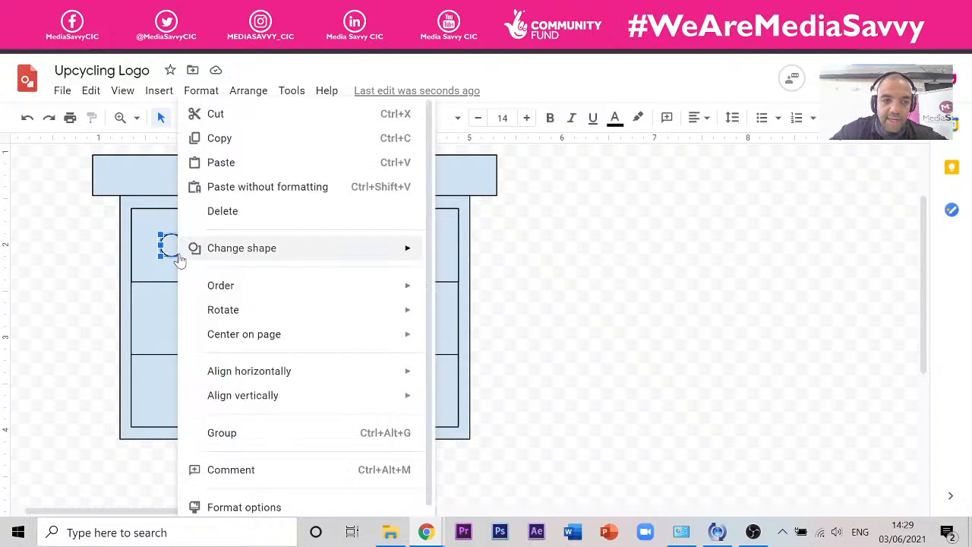
{"action": "left_click", "coordinate": [268, 433]}
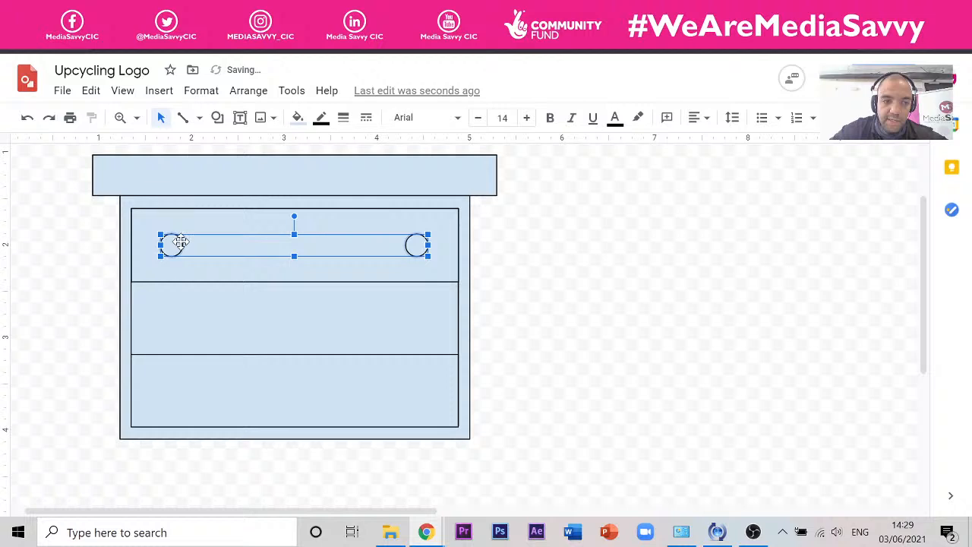
{"action": "left_click_drag", "start_coordinate": [178, 241], "coordinate": [180, 315]}
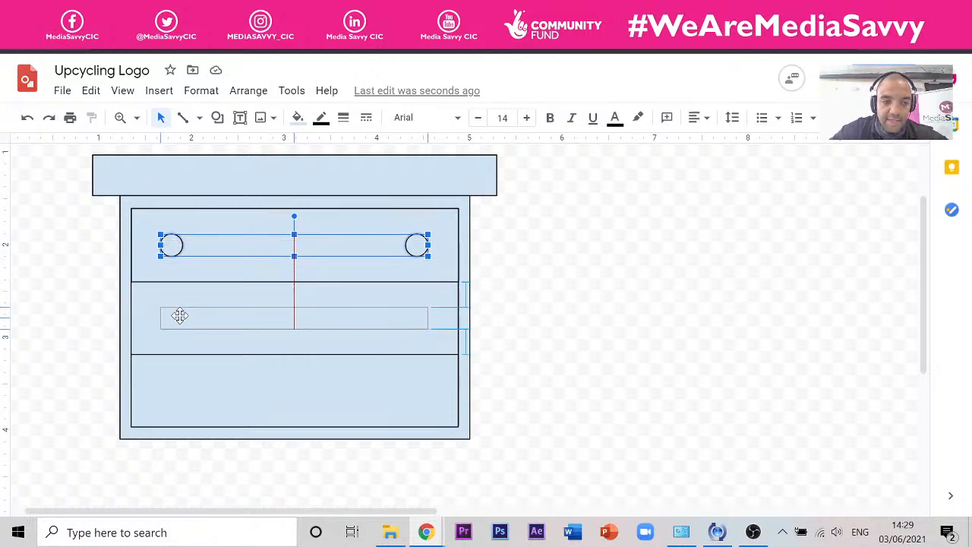
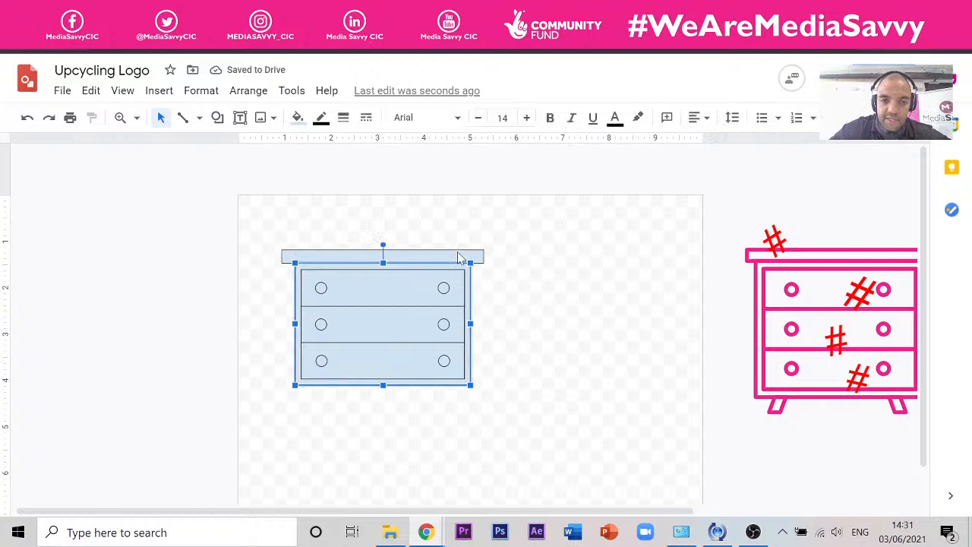
Align the cabinet's top bar and its body horizontally by their centers.
{"action": "left_click", "coordinate": [458, 252], "text": "shift"}
{"action": "right_click", "coordinate": [459, 251]}
{"action": "mouse_move", "coordinate": [595, 372]}
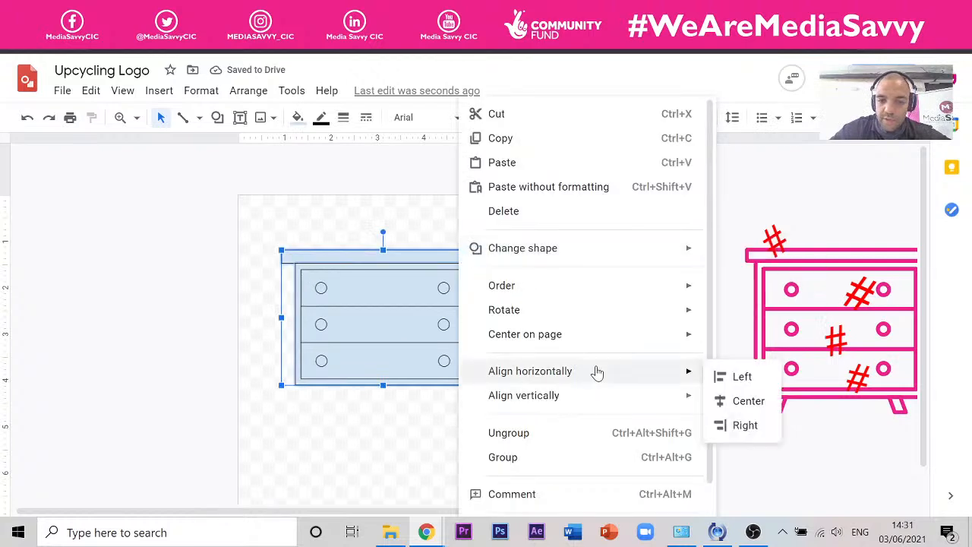
{"action": "left_click", "coordinate": [735, 407]}
{"action": "left_click", "coordinate": [552, 320]}
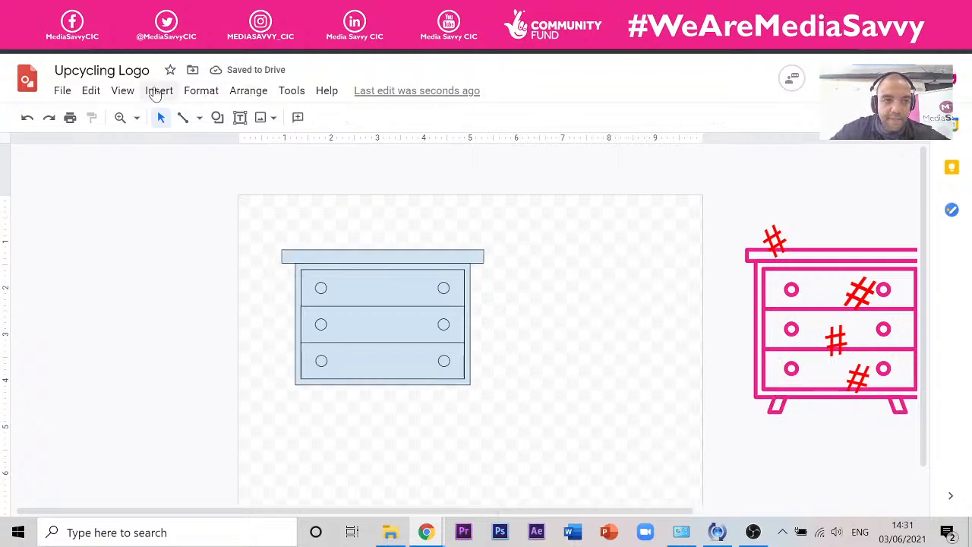
Add two matching legs beneath the cabinet's ends using a downward-tapering trapezoid, each about 0.45 ruler units wide and 1 high.
{"action": "left_click", "coordinate": [217, 117]}
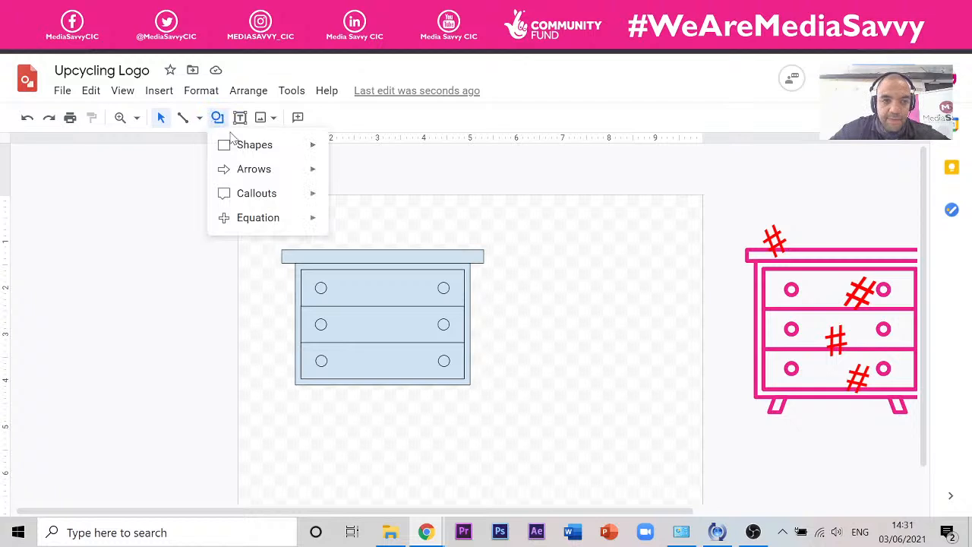
{"action": "mouse_move", "coordinate": [232, 144]}
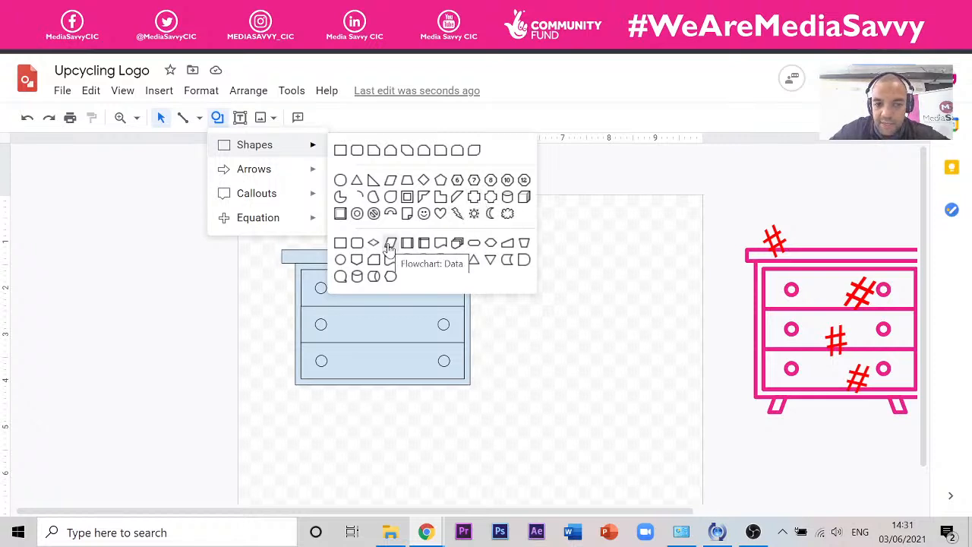
{"action": "left_click", "coordinate": [524, 244]}
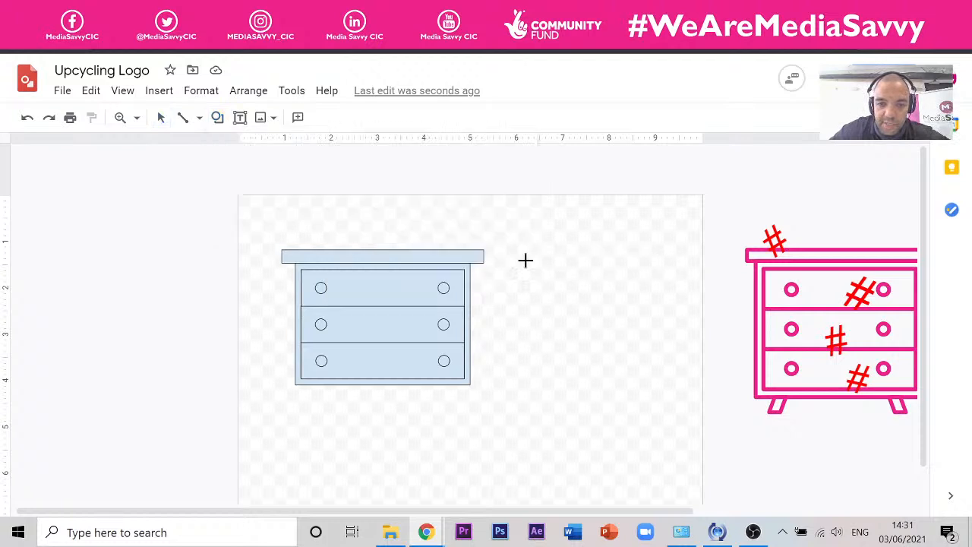
{"action": "left_click_drag", "start_coordinate": [541, 339], "coordinate": [458, 412]}
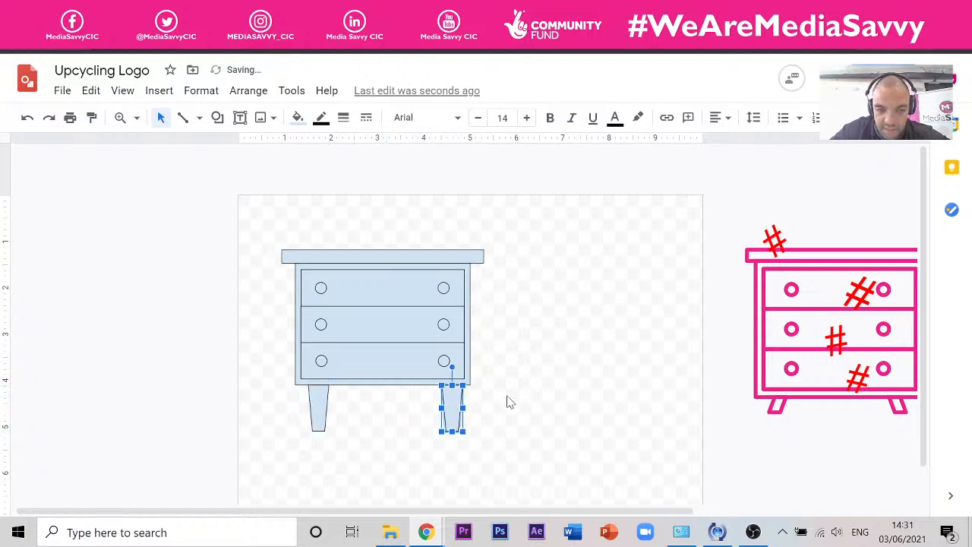
{"action": "left_click", "coordinate": [526, 438]}
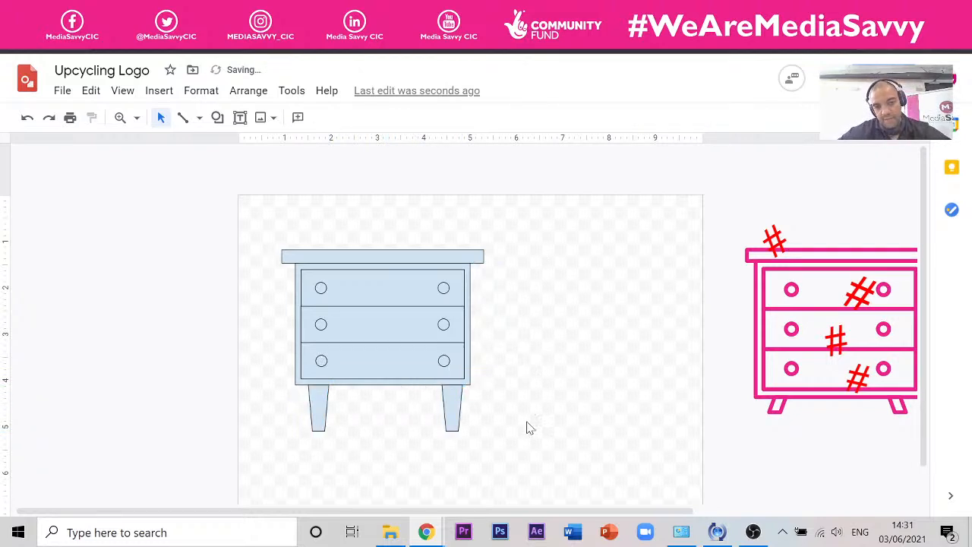
Select the whole chest of drawers, including its legs, and fill every shape with solid white.
{"action": "left_click_drag", "start_coordinate": [498, 461], "coordinate": [262, 221]}
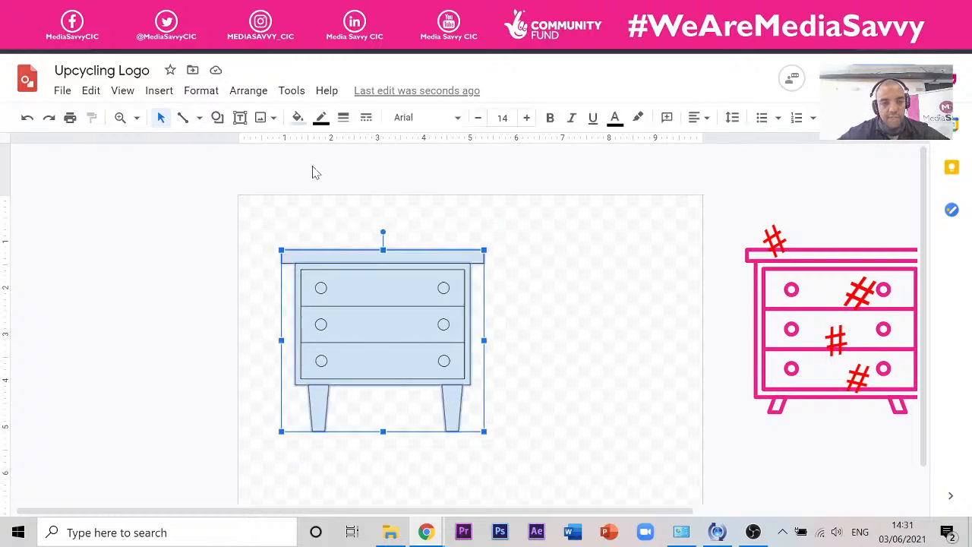
{"action": "left_click", "coordinate": [296, 119]}
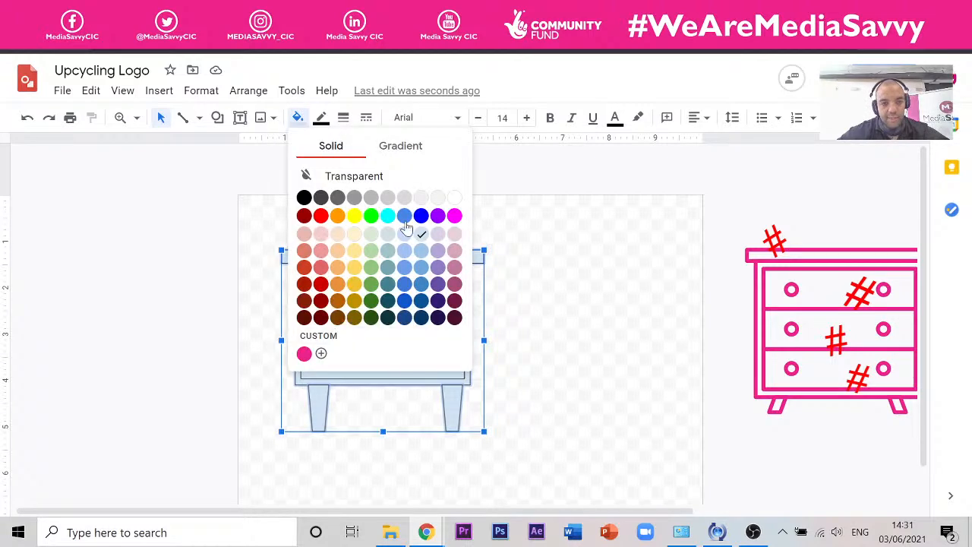
{"action": "left_click", "coordinate": [454, 199]}
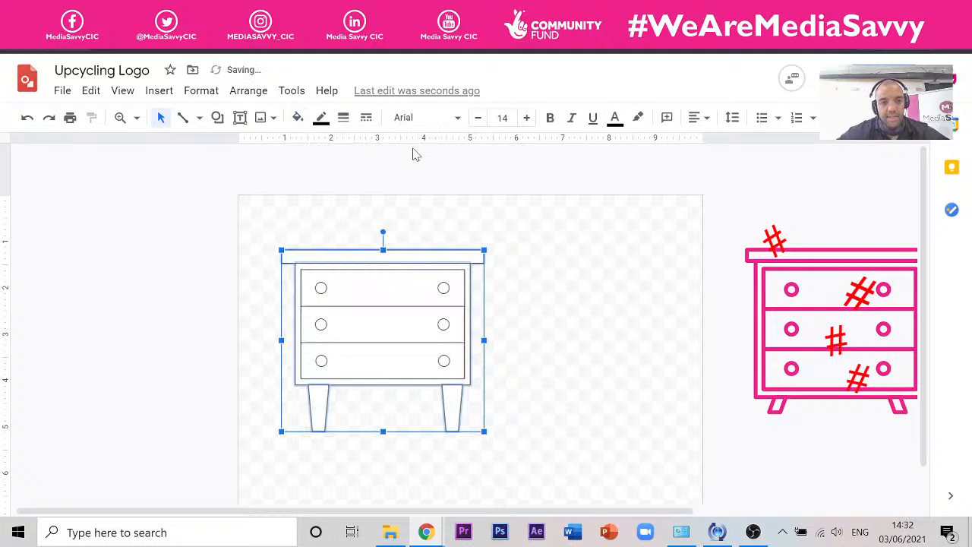
Set the selected chest's outlines to the custom pink color with a 4px border weight.
{"action": "left_click", "coordinate": [319, 123]}
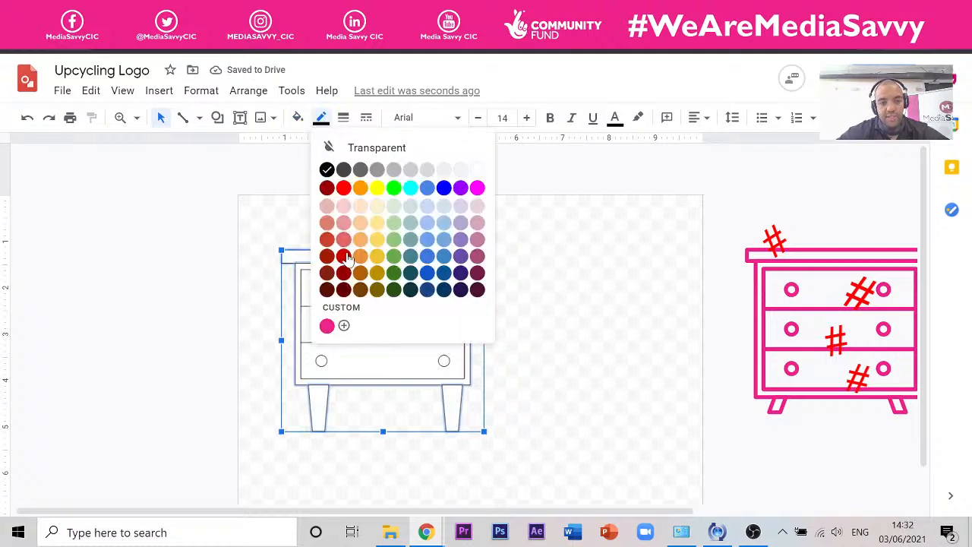
{"action": "left_click", "coordinate": [326, 327]}
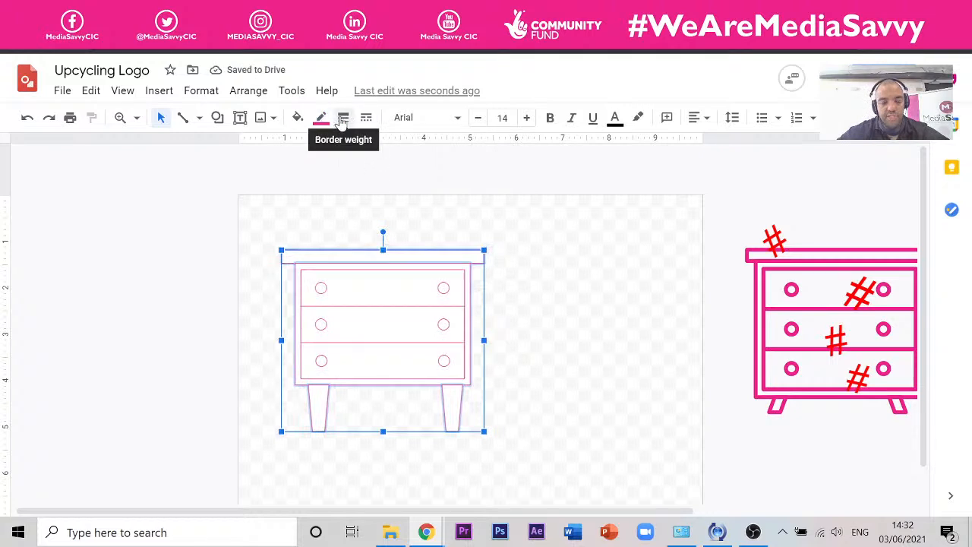
{"action": "left_click", "coordinate": [343, 120]}
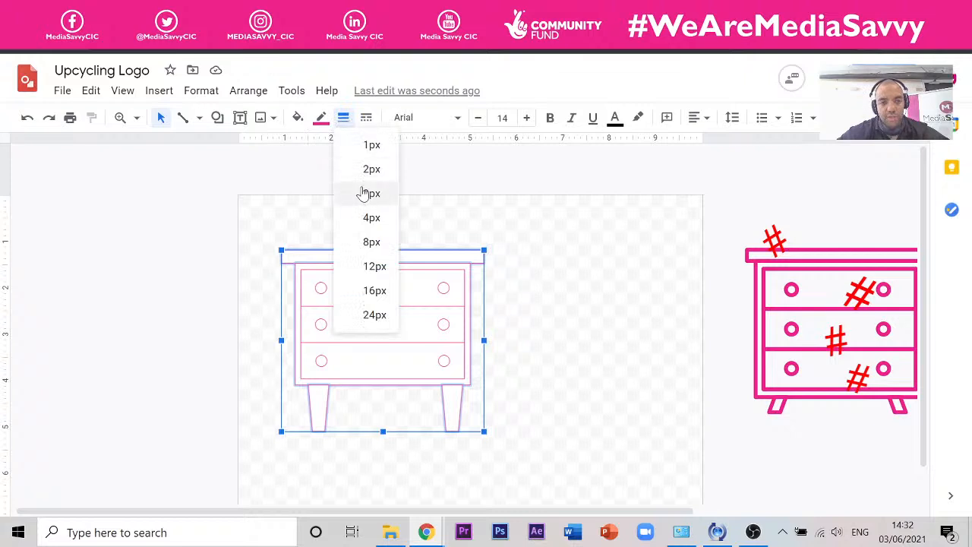
{"action": "left_click", "coordinate": [371, 218]}
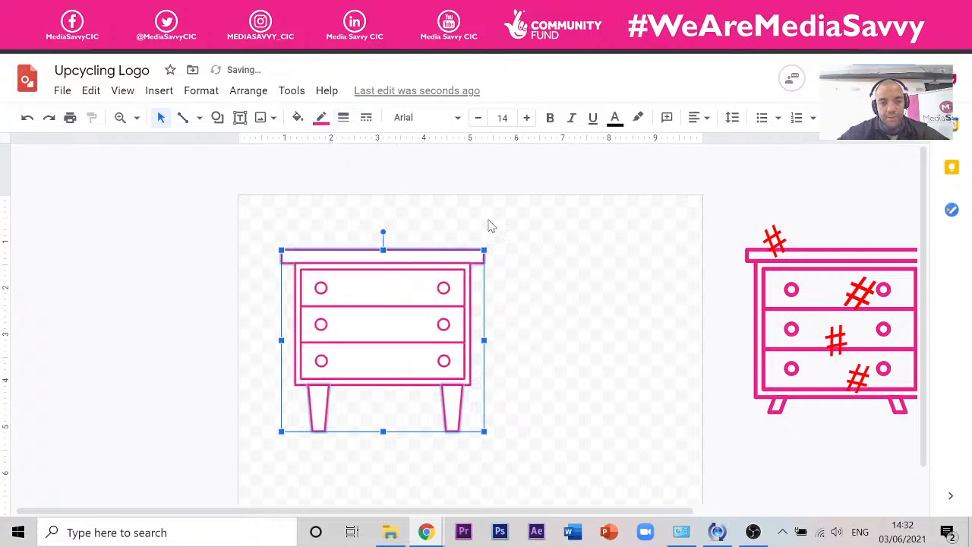
{"action": "left_click", "coordinate": [604, 357]}
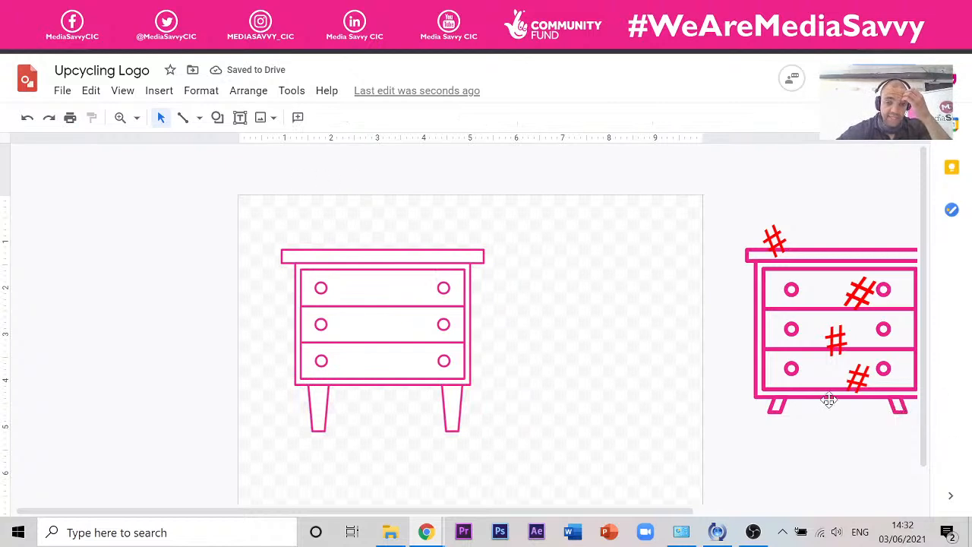
Shorten both legs of the new chest together to about 0.55 ruler units high, keeping their tops against the cabinet.
{"action": "left_click", "coordinate": [325, 410]}
{"action": "left_click", "coordinate": [453, 425], "text": "shift"}
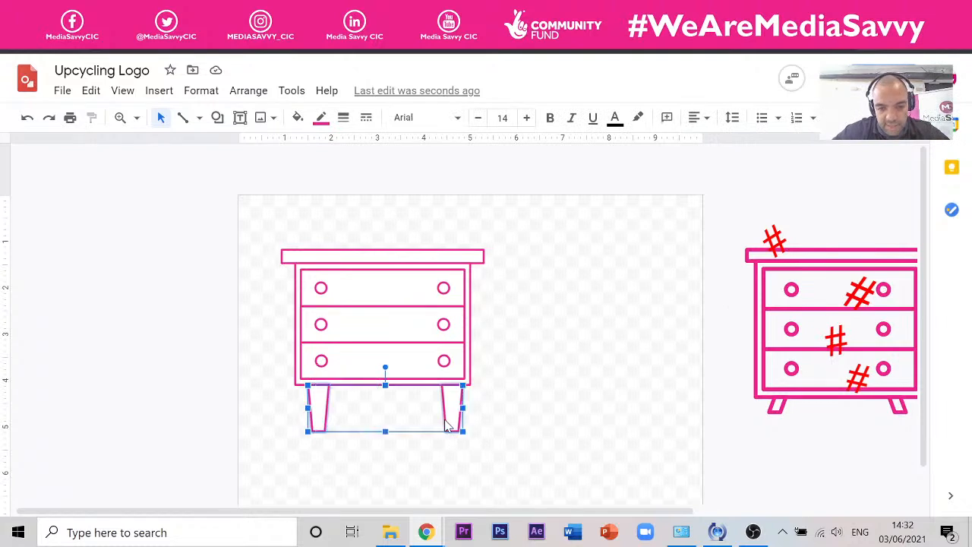
{"action": "left_click_drag", "start_coordinate": [385, 431], "coordinate": [385, 410]}
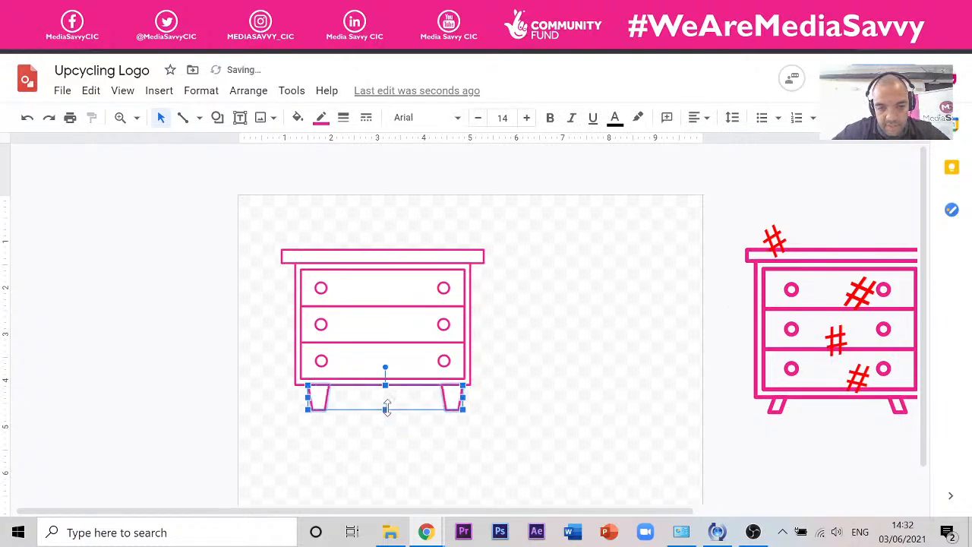
{"action": "left_click", "coordinate": [554, 386]}
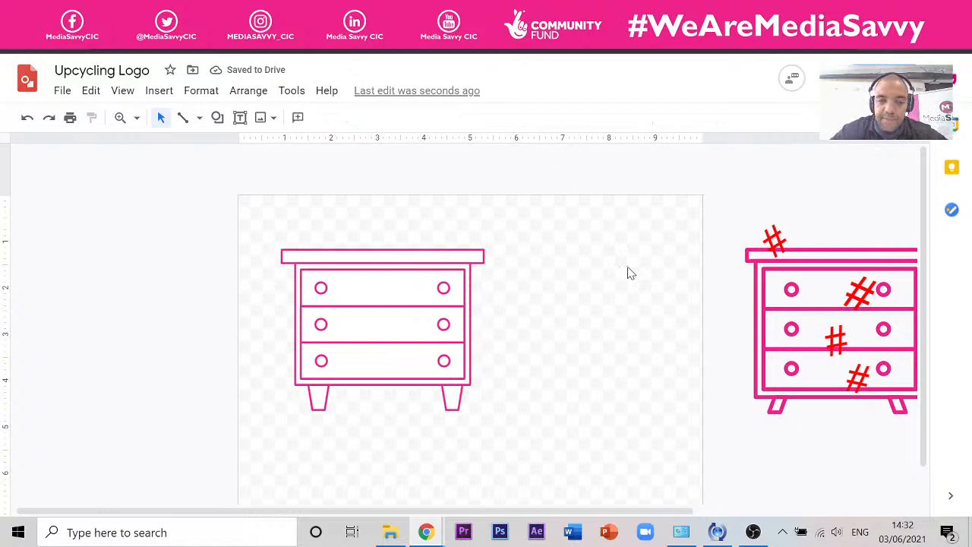
{"action": "left_click_drag", "start_coordinate": [580, 225], "coordinate": [619, 310]}
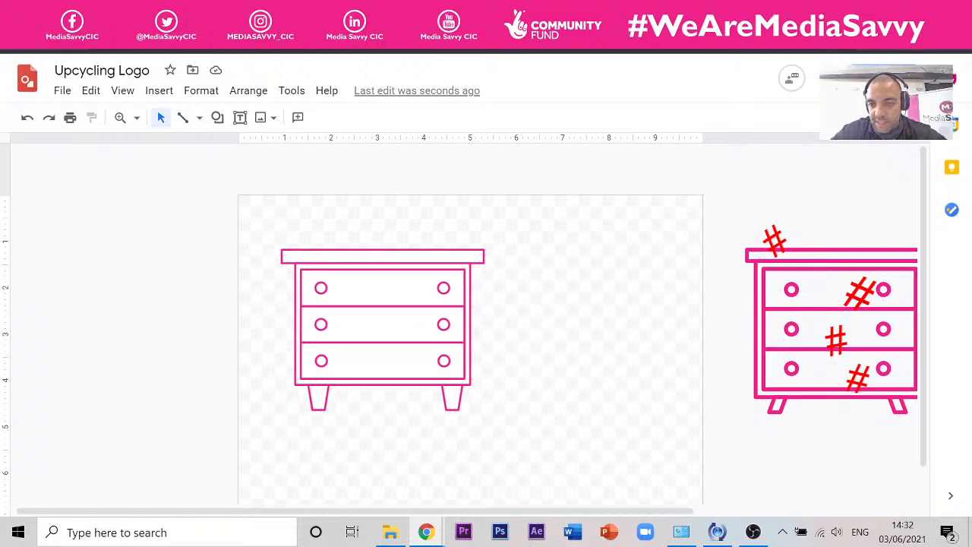
Show the Google Sheets Activity 1 slide from the course presentation, and return to the Upcycling Logo drawing.
{"action": "left_click", "coordinate": [782, 243]}
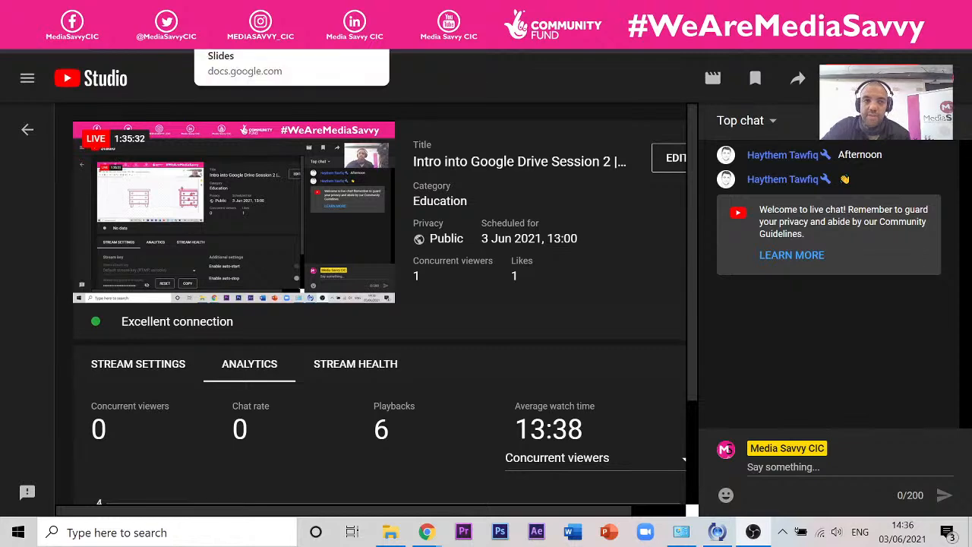
{"action": "left_click", "coordinate": [247, 12]}
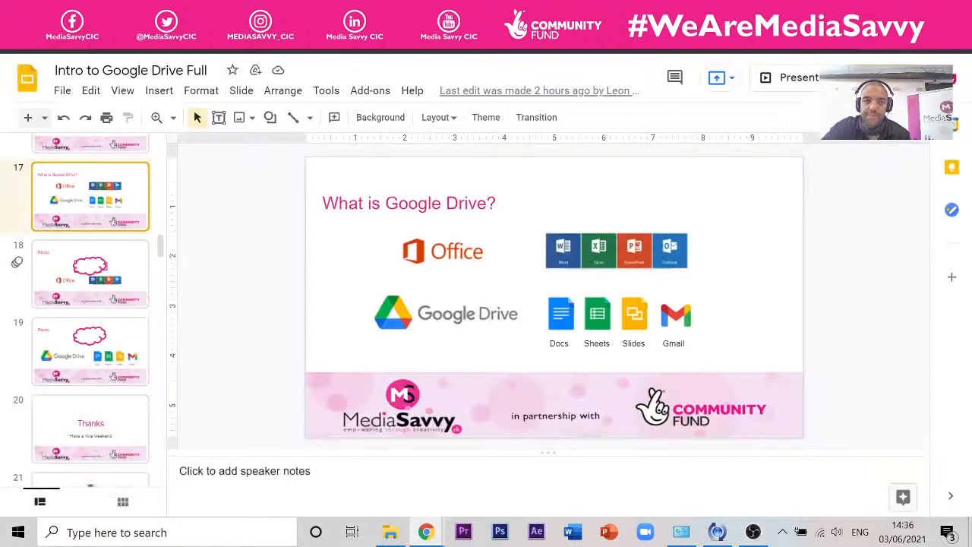
{"action": "left_click", "coordinate": [319, 12]}
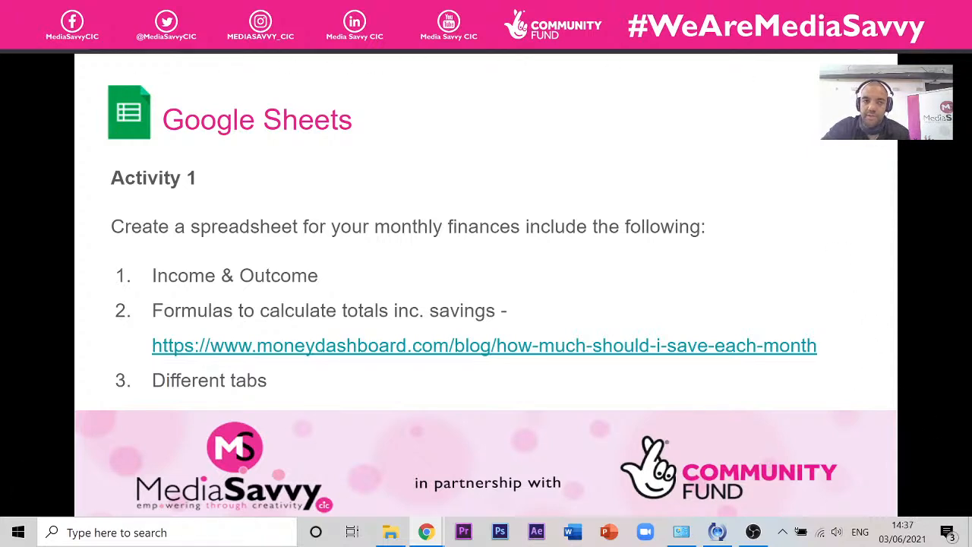
{"action": "left_click", "coordinate": [183, 12]}
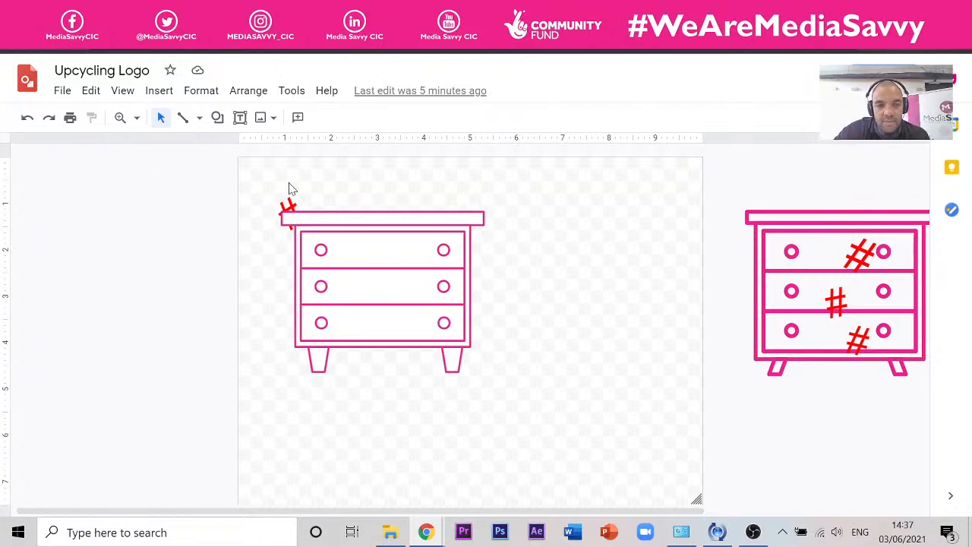
Delete the red hashtag behind the upper-left corner of the new chest of drawers.
{"action": "left_click", "coordinate": [297, 202]}
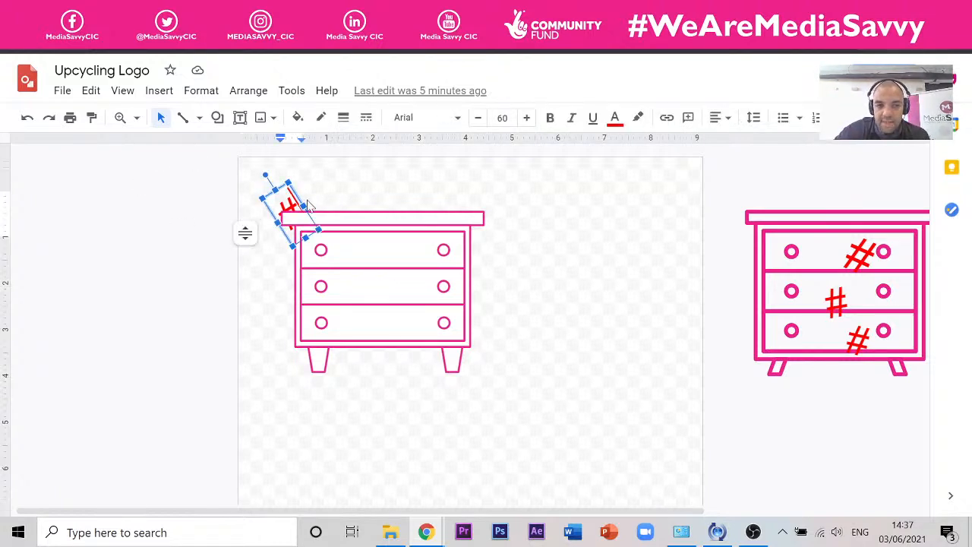
{"action": "key", "text": "Delete"}
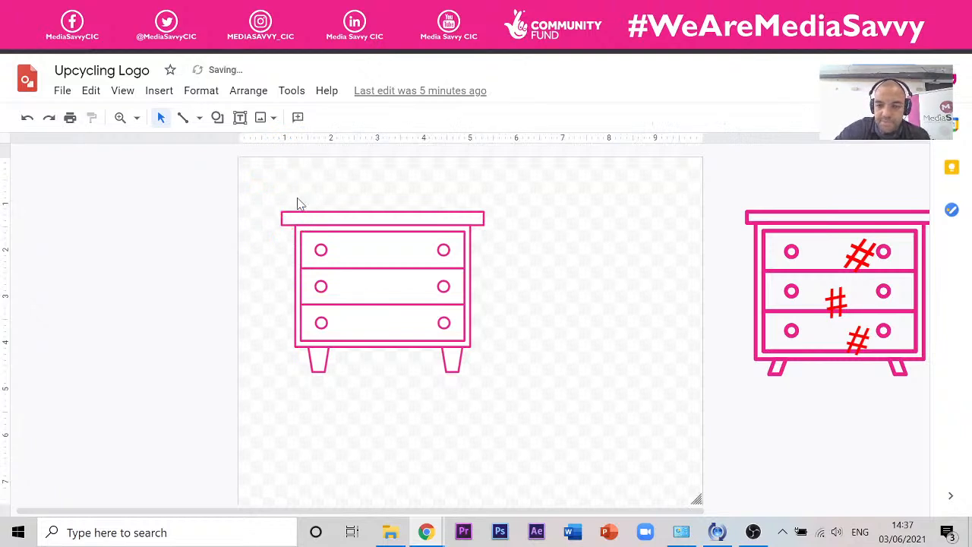
{"action": "left_click", "coordinate": [240, 117]}
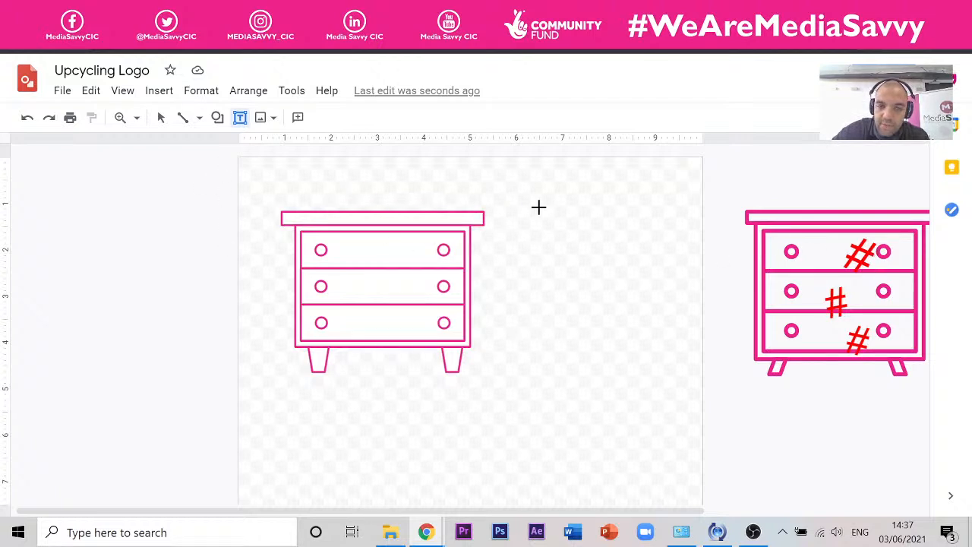
{"action": "left_click_drag", "start_coordinate": [542, 206], "coordinate": [606, 268]}
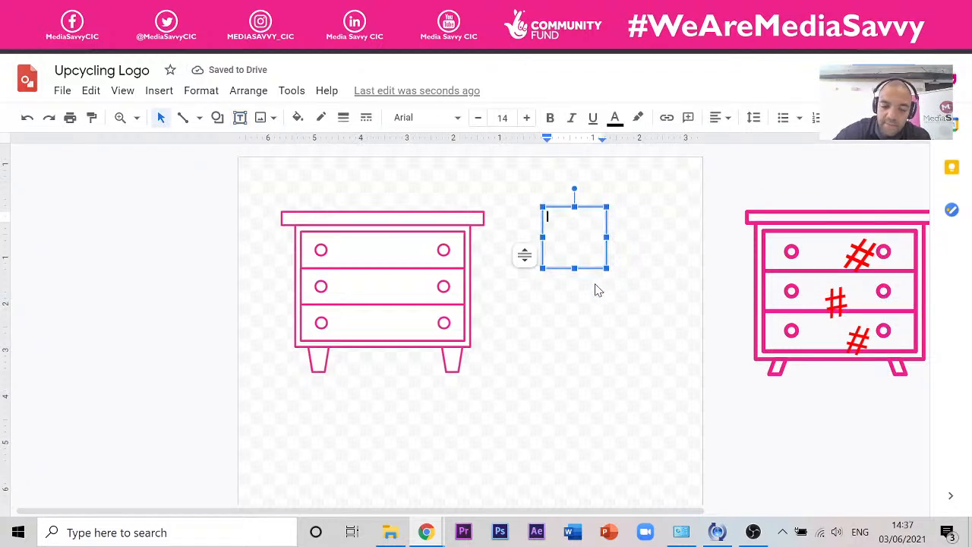
{"action": "key", "text": "Escape"}
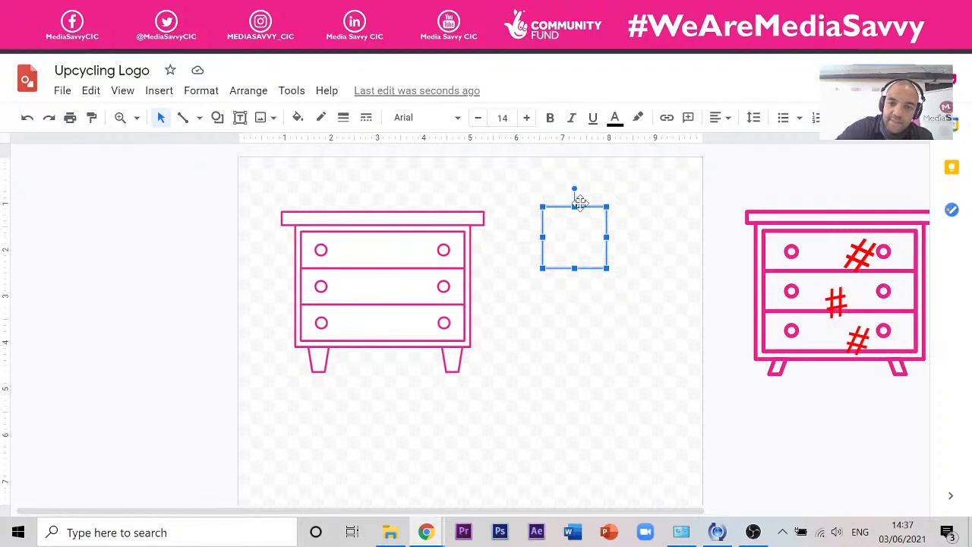
{"action": "left_click", "coordinate": [617, 247]}
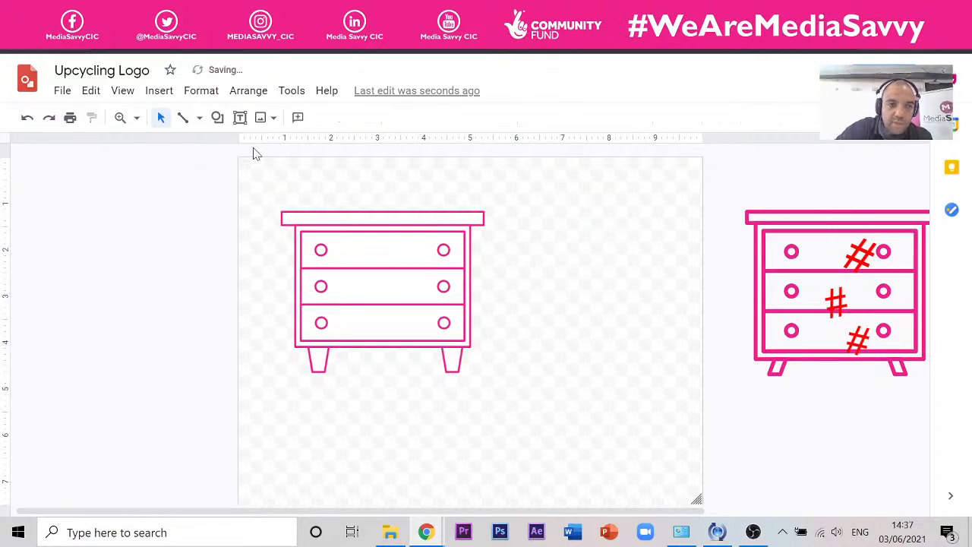
Add a text box beside the new chest containing "#" at font size 60 in the custom pink color.
{"action": "left_click", "coordinate": [240, 118]}
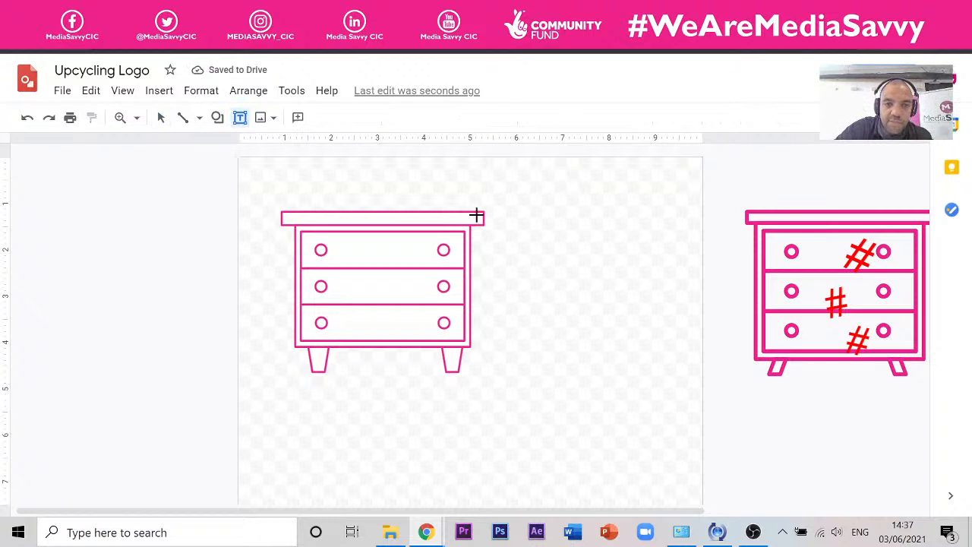
{"action": "left_click_drag", "start_coordinate": [505, 225], "coordinate": [590, 301]}
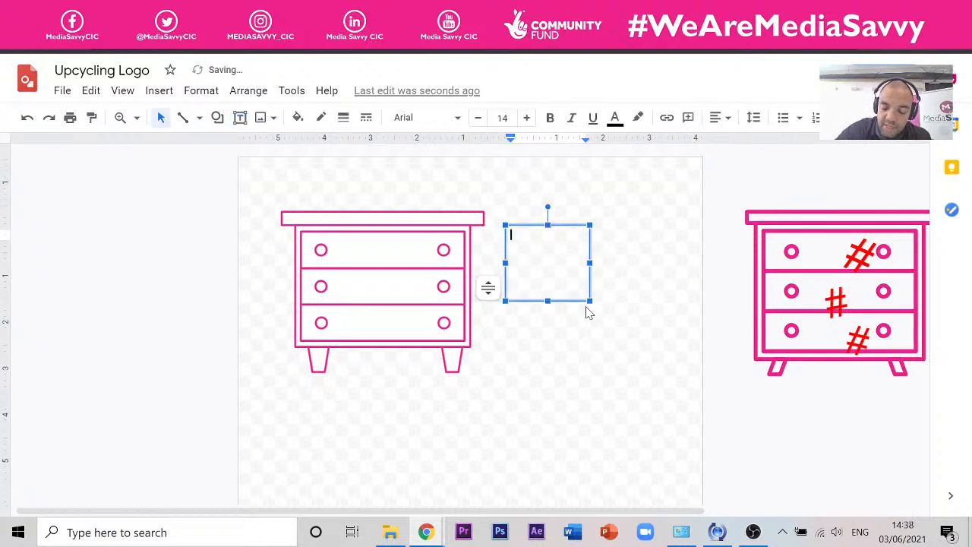
{"action": "type", "text": "~"}
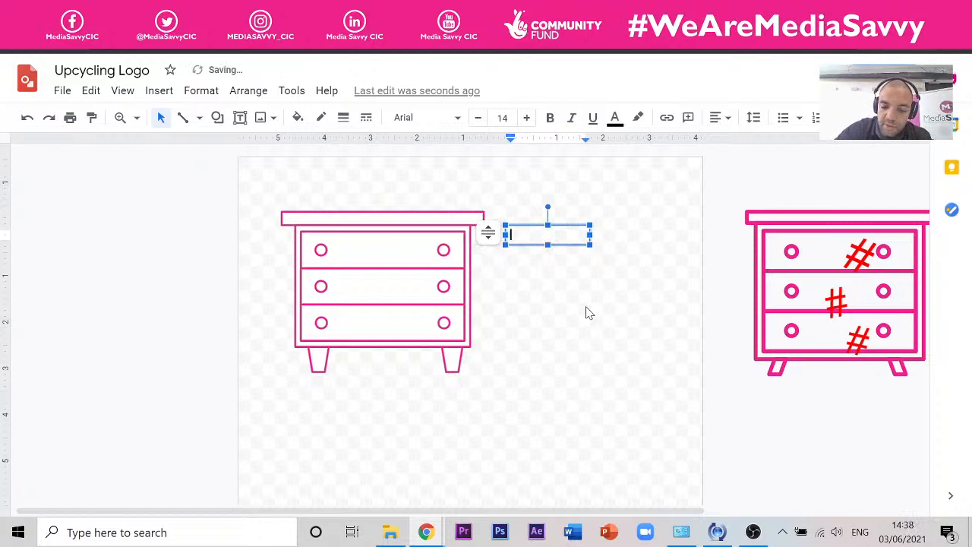
{"action": "left_click", "coordinate": [501, 117]}
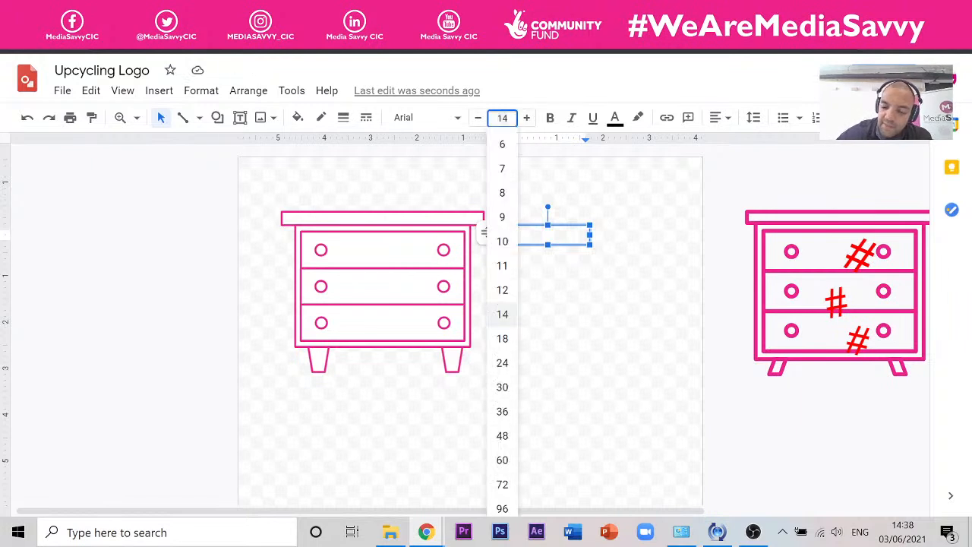
{"action": "key", "text": "Return"}
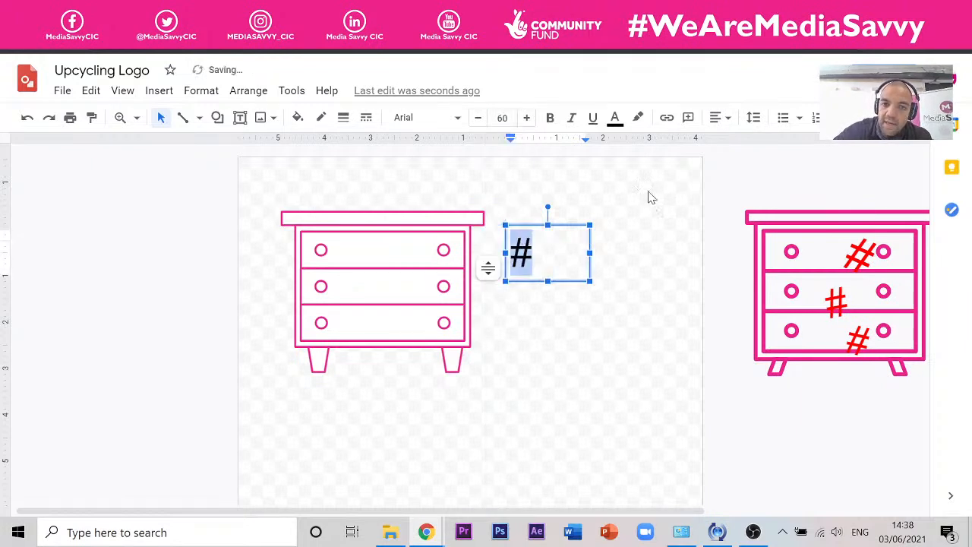
{"action": "left_click", "coordinate": [616, 120]}
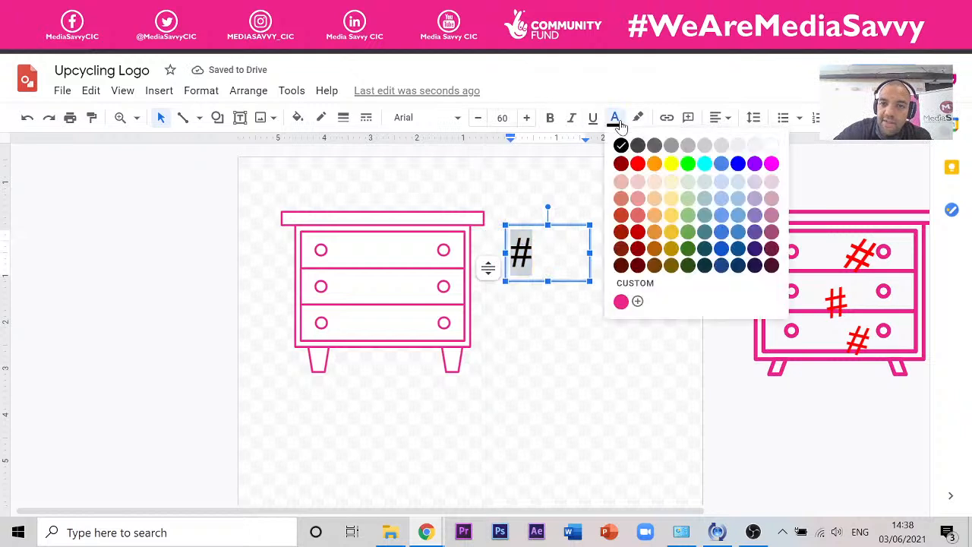
{"action": "left_click", "coordinate": [621, 302]}
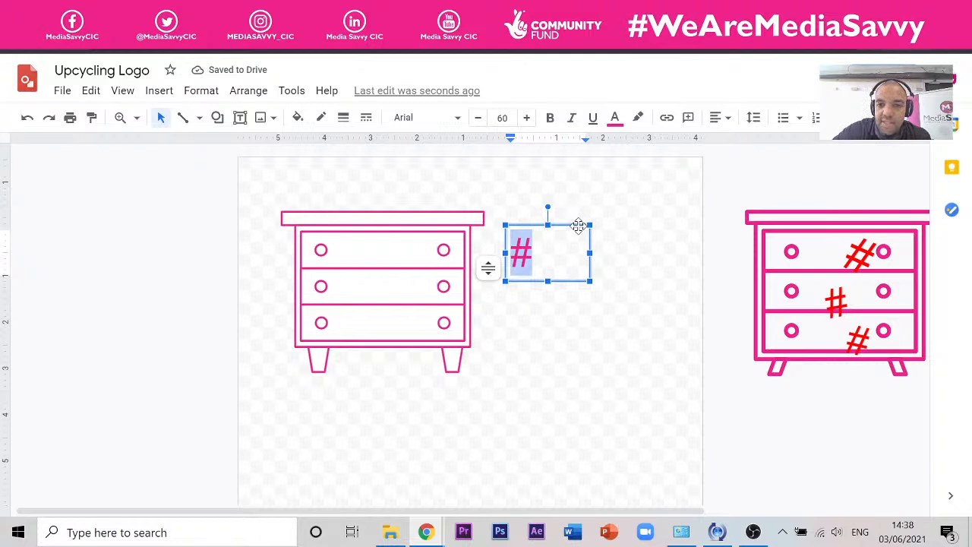
Place tilted copies of the pink hashtag at the chest's upper-left corner, in the top drawer and at the lower-right corner.
{"action": "left_click_drag", "start_coordinate": [578, 225], "coordinate": [433, 277]}
{"action": "left_click_drag", "start_coordinate": [444, 263], "coordinate": [492, 302]}
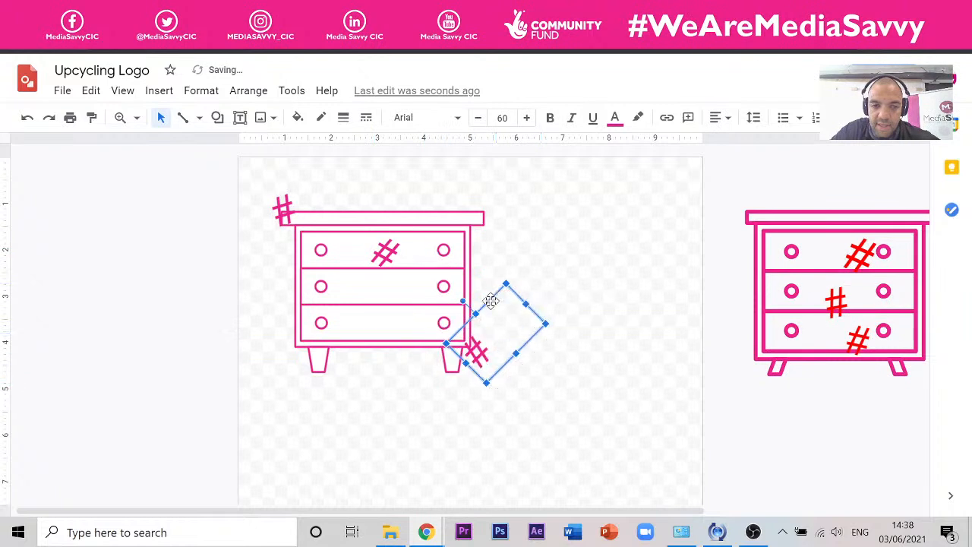
Duplicate the top drawer's hashtag toward the middle drawer and set the copy's font size to 40.
{"action": "left_click", "coordinate": [392, 257]}
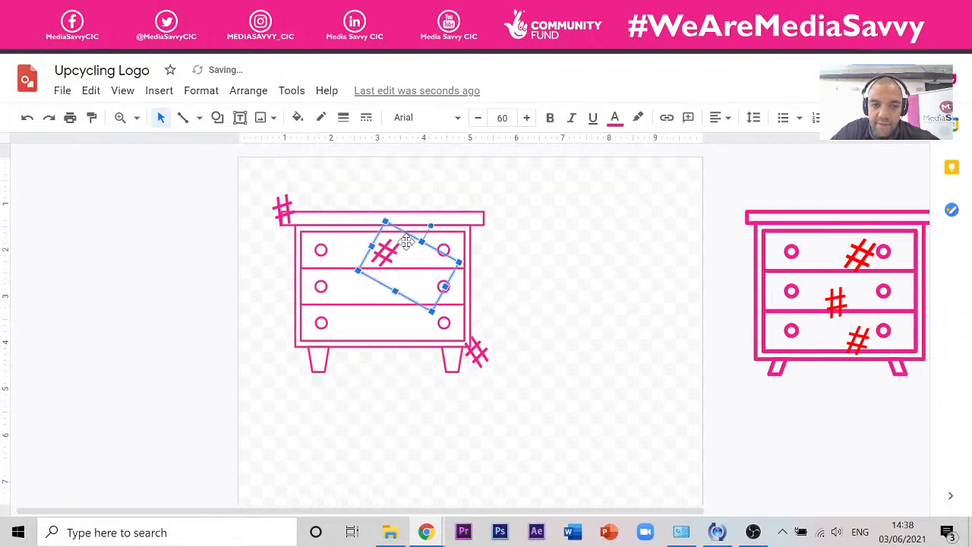
{"action": "left_click_drag", "start_coordinate": [407, 237], "coordinate": [402, 266]}
{"action": "left_click", "coordinate": [501, 119]}
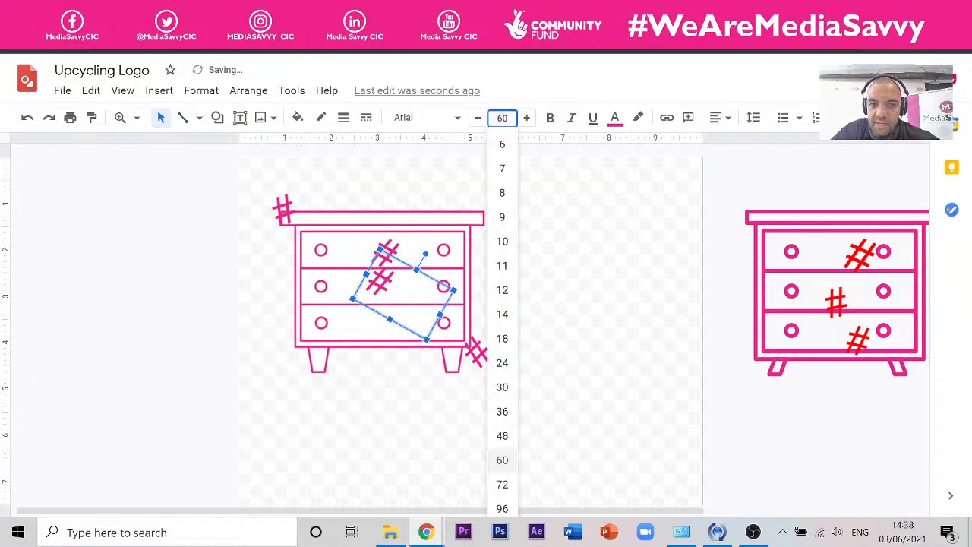
{"action": "type", "text": "40"}
{"action": "key", "text": "Return"}
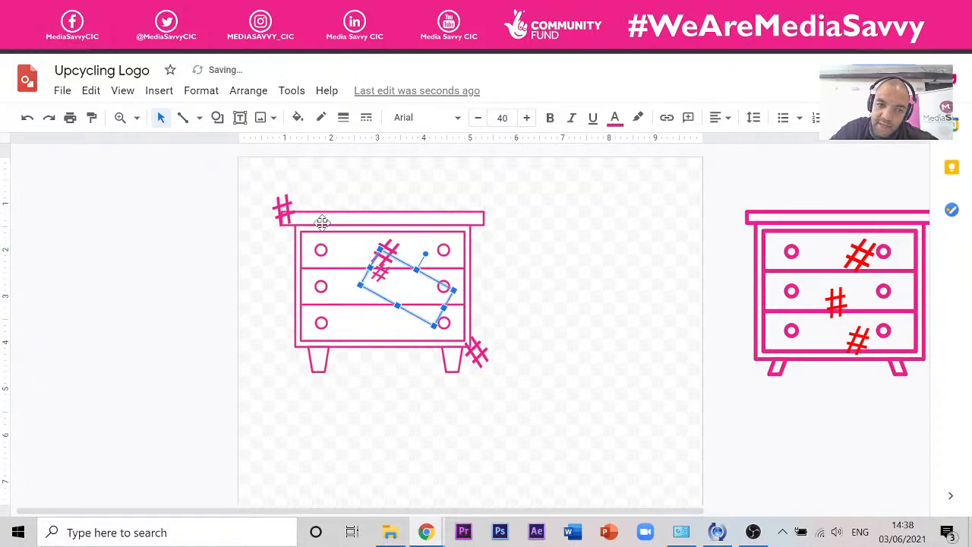
Position the small hashtag in the middle drawer and place a tilted copy in the bottom drawer at font size 50.
{"action": "left_click_drag", "start_coordinate": [427, 254], "coordinate": [424, 288]}
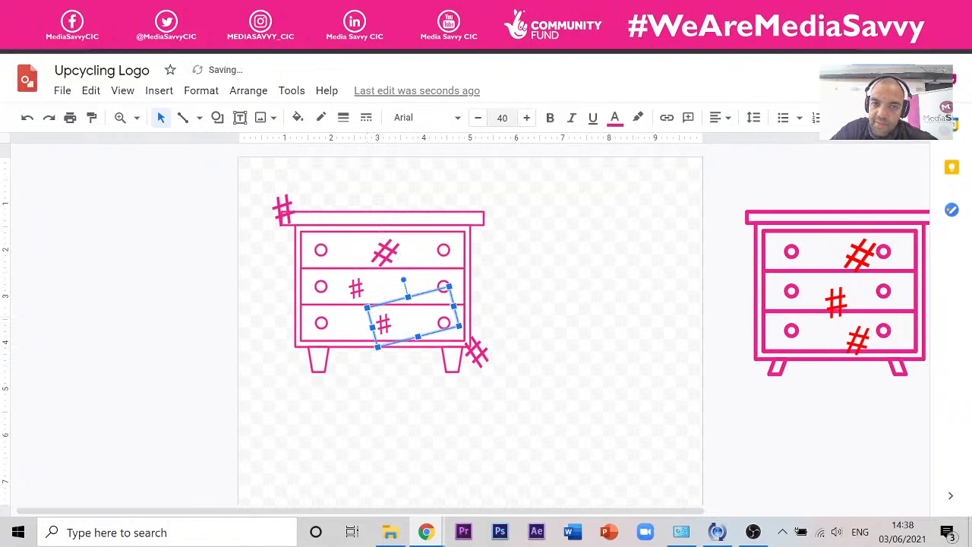
{"action": "left_click", "coordinate": [502, 117]}
{"action": "type", "text": "50"}
{"action": "key", "text": "Return"}
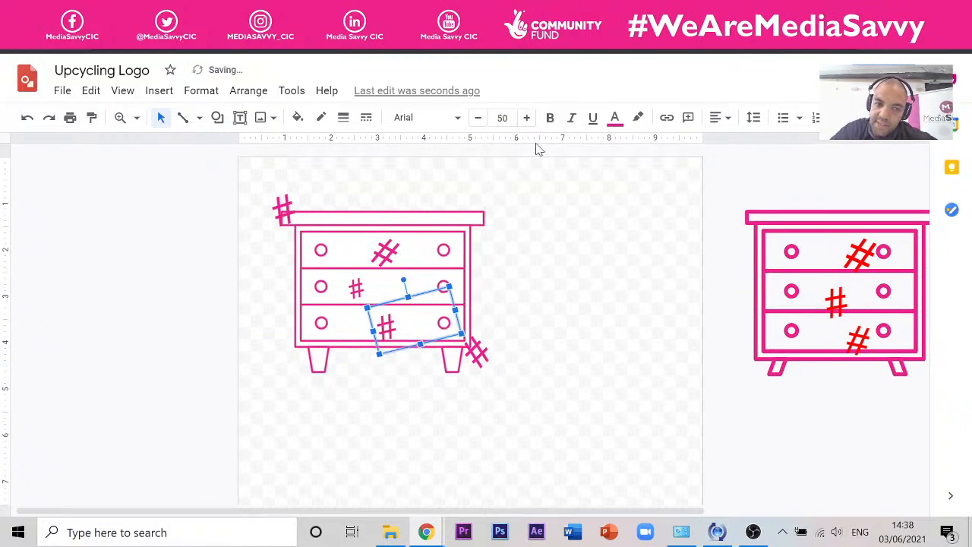
{"action": "left_click", "coordinate": [491, 188]}
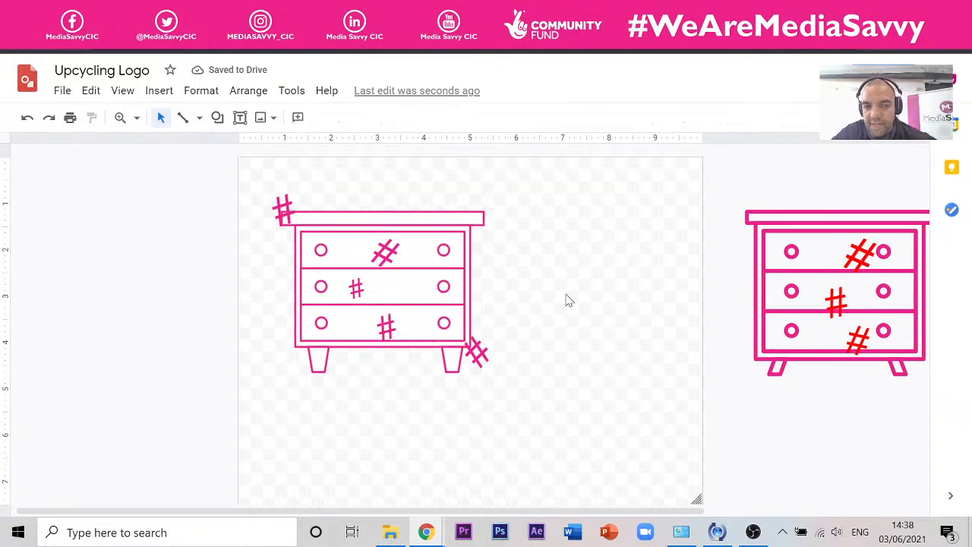
Group the new chest of drawers together with all its pink hashtags into one object.
{"action": "left_click_drag", "start_coordinate": [569, 407], "coordinate": [274, 178]}
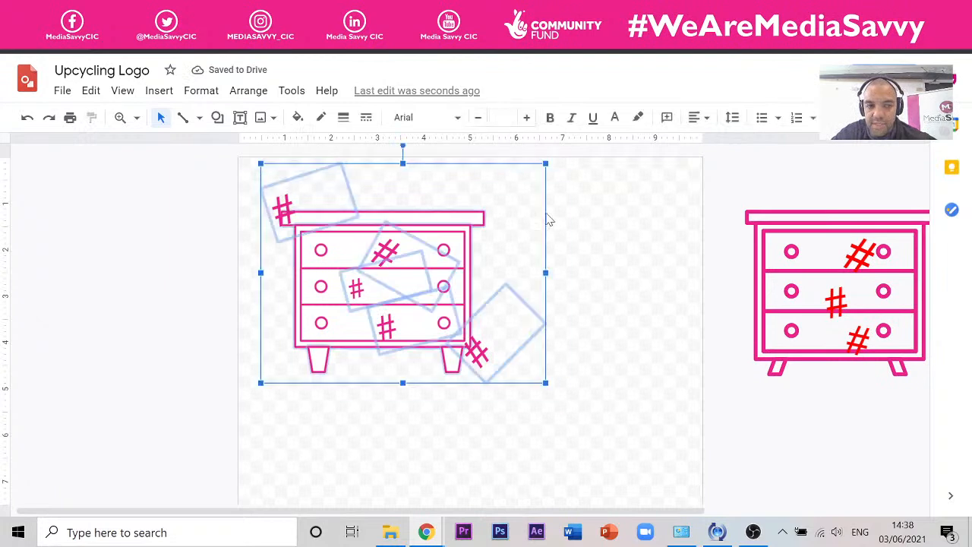
{"action": "right_click", "coordinate": [475, 219]}
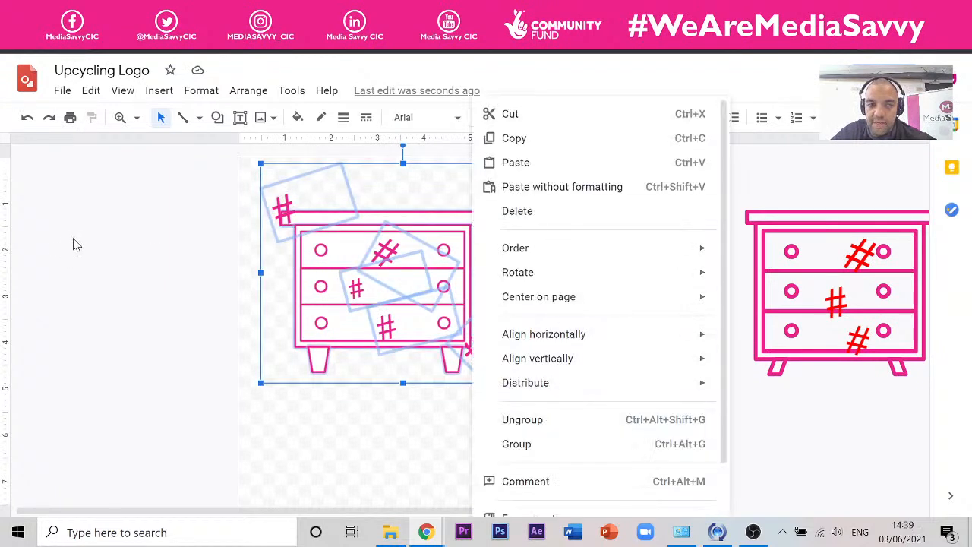
{"action": "left_click", "coordinate": [446, 389]}
{"action": "left_click_drag", "start_coordinate": [548, 409], "coordinate": [249, 161]}
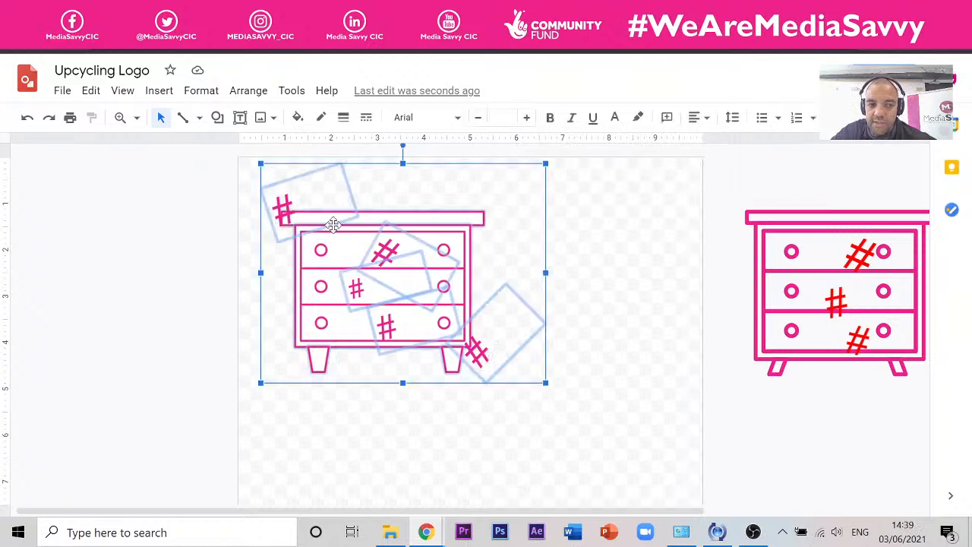
{"action": "right_click", "coordinate": [332, 222]}
{"action": "left_click", "coordinate": [406, 443]}
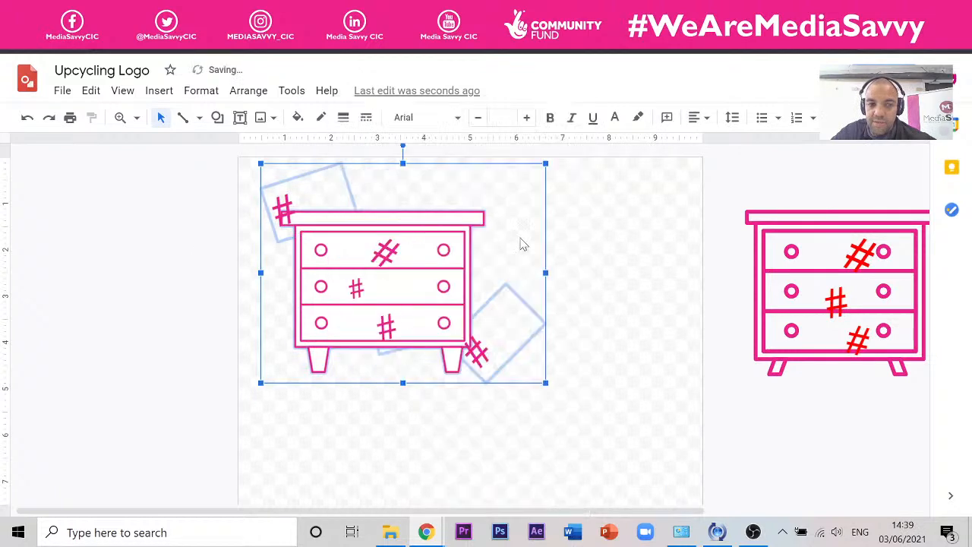
{"action": "left_click", "coordinate": [536, 272]}
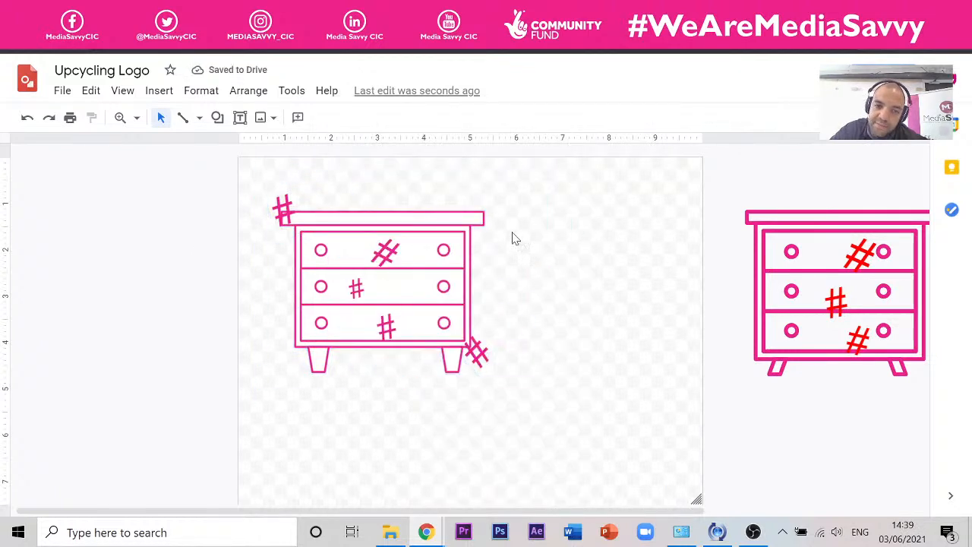
Draw a large circle over the new chest of drawers, covering nearly all of it.
{"action": "left_click", "coordinate": [218, 118]}
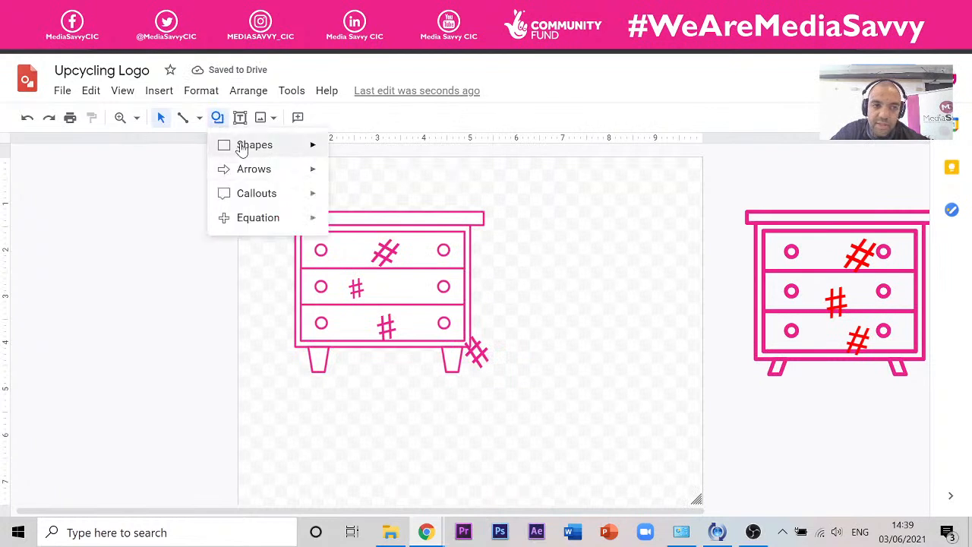
{"action": "mouse_move", "coordinate": [238, 145]}
{"action": "left_click", "coordinate": [341, 185]}
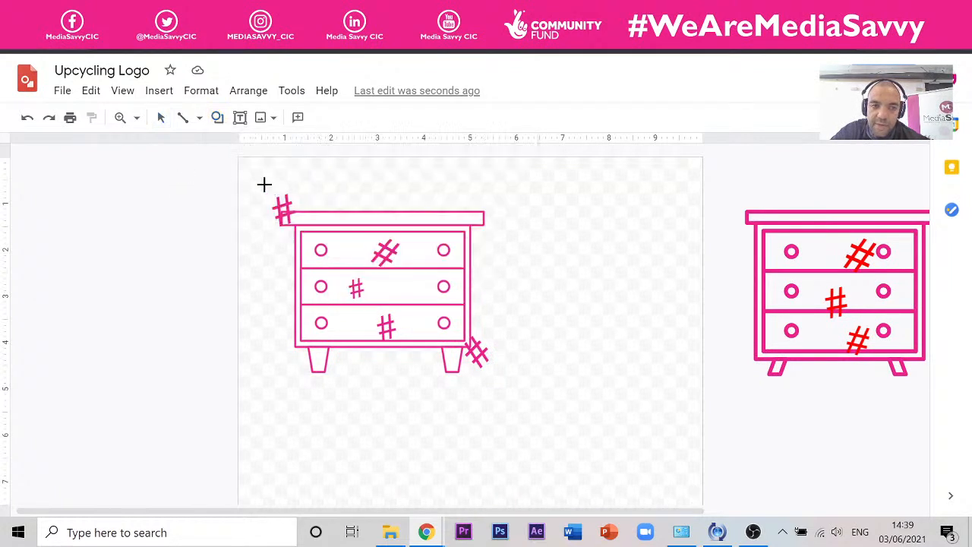
{"action": "left_click_drag", "start_coordinate": [264, 185], "coordinate": [495, 296]}
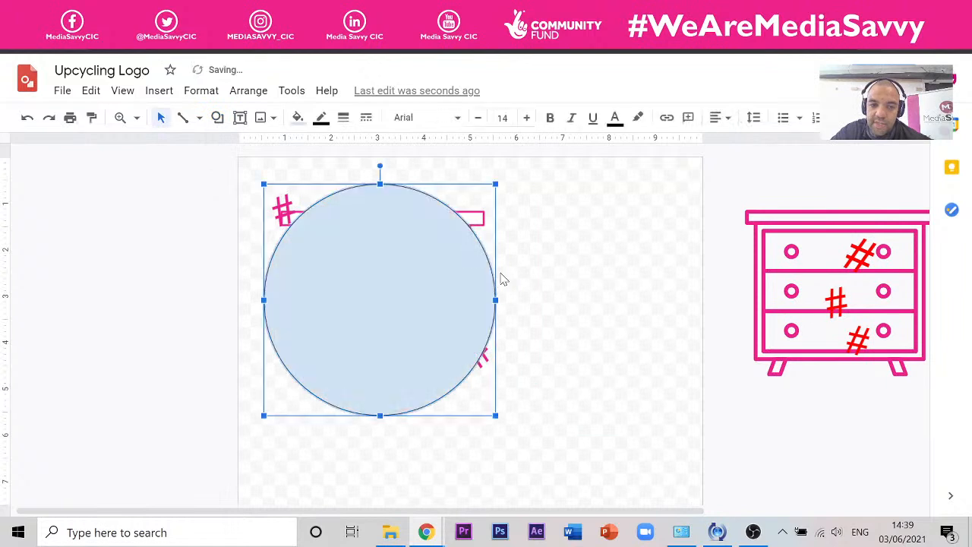
Give the circle a transparent fill and a 12px border in the custom pink.
{"action": "left_click", "coordinate": [297, 117]}
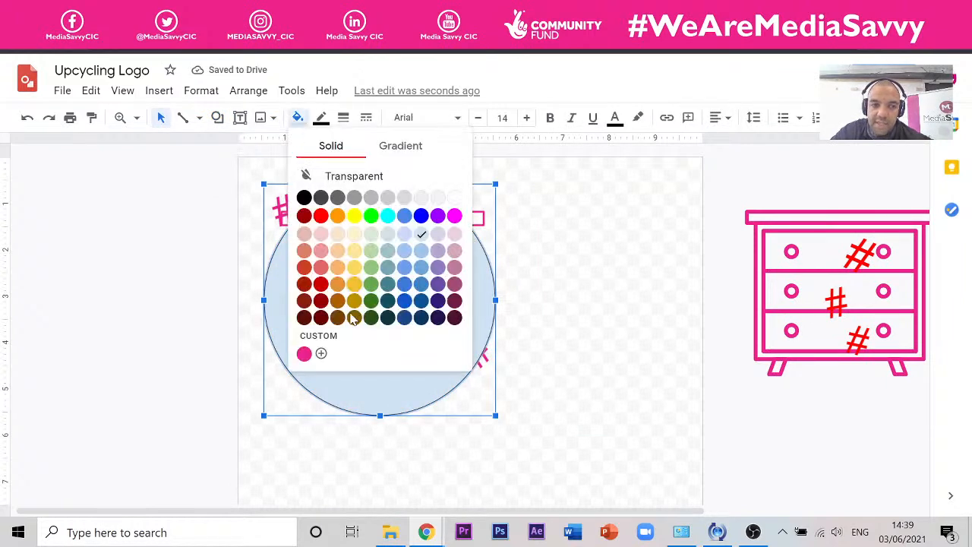
{"action": "left_click", "coordinate": [365, 179]}
{"action": "left_click", "coordinate": [345, 119]}
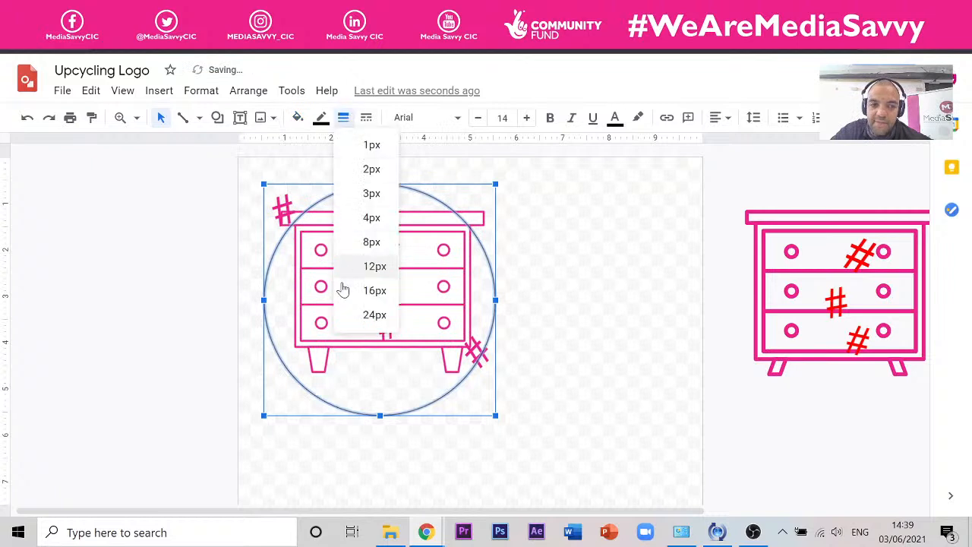
{"action": "left_click", "coordinate": [375, 268]}
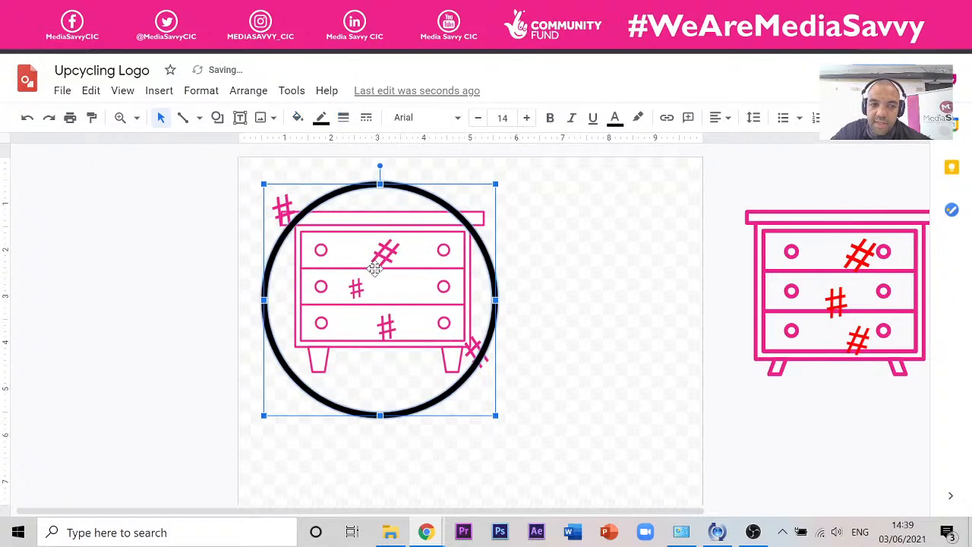
{"action": "left_click", "coordinate": [323, 120]}
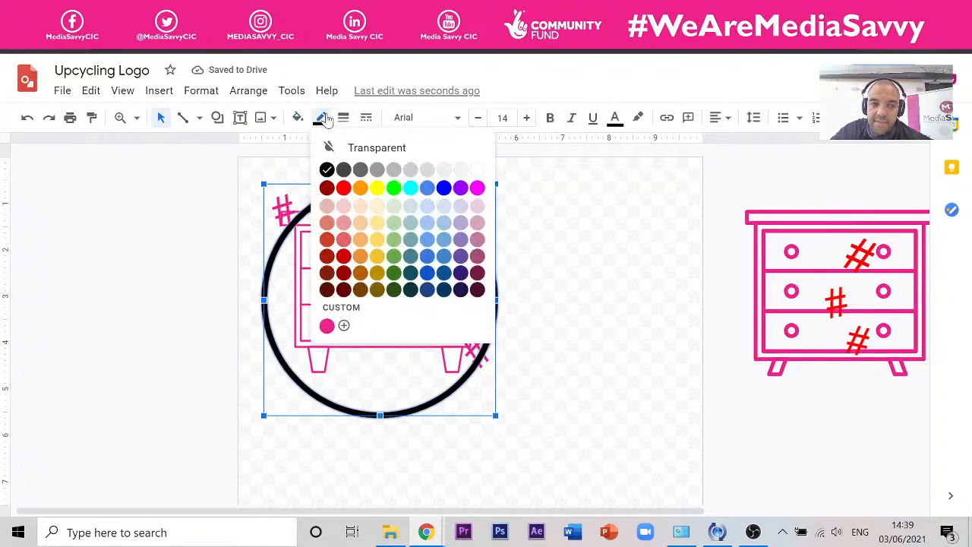
{"action": "left_click", "coordinate": [328, 325]}
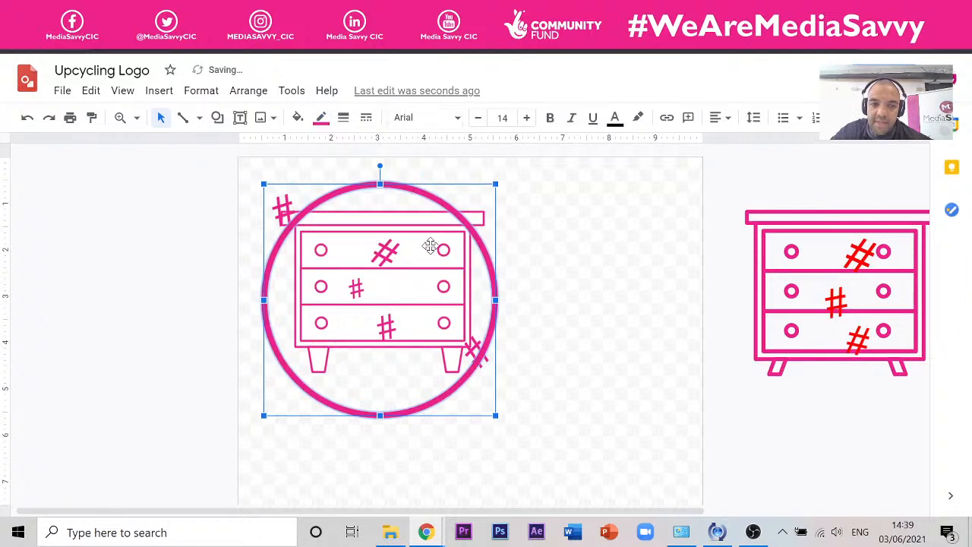
Move the circle so it only partly overlaps the chest's right half and colour its border bright green.
{"action": "left_click_drag", "start_coordinate": [492, 265], "coordinate": [595, 271]}
{"action": "left_click", "coordinate": [293, 281]}
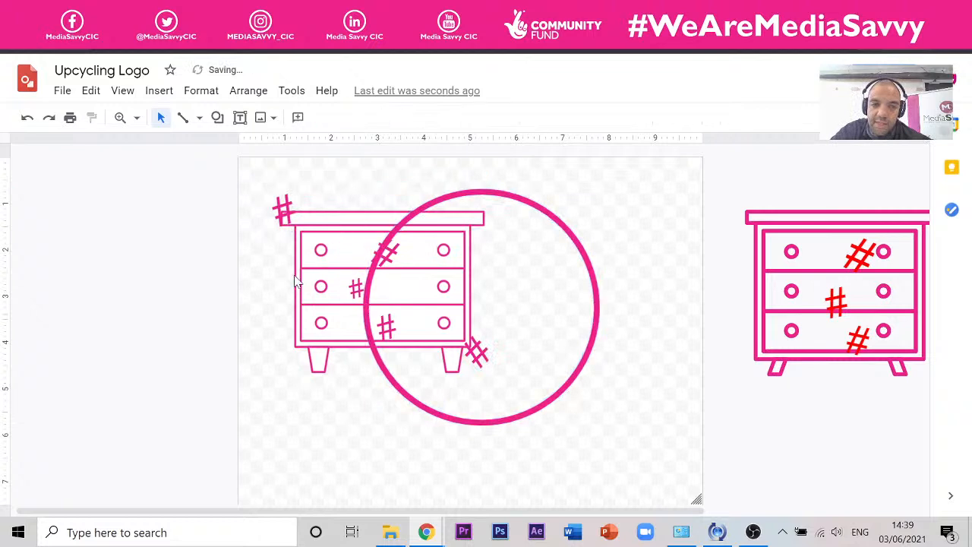
{"action": "left_click", "coordinate": [338, 219]}
{"action": "left_click", "coordinate": [584, 248]}
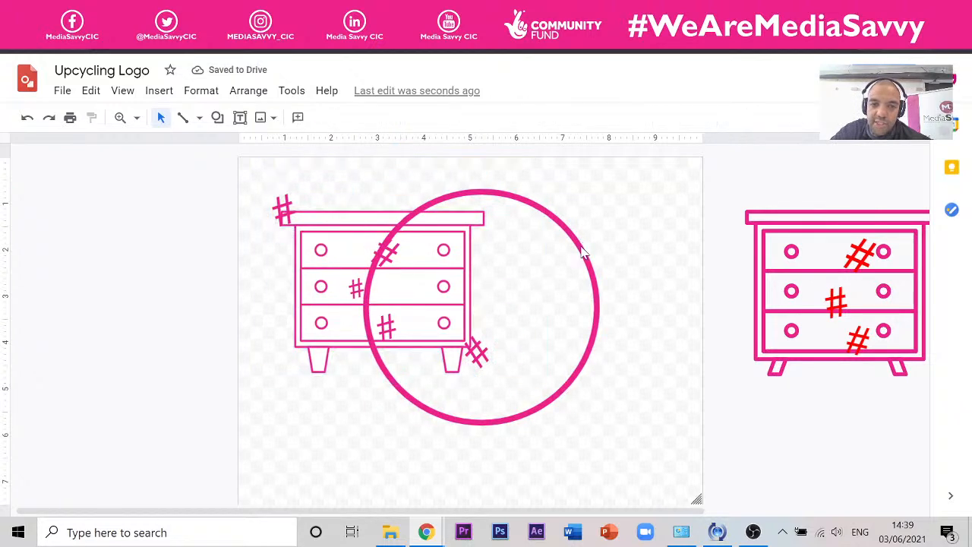
{"action": "left_click", "coordinate": [585, 256]}
{"action": "left_click", "coordinate": [320, 117]}
{"action": "left_click", "coordinate": [393, 187]}
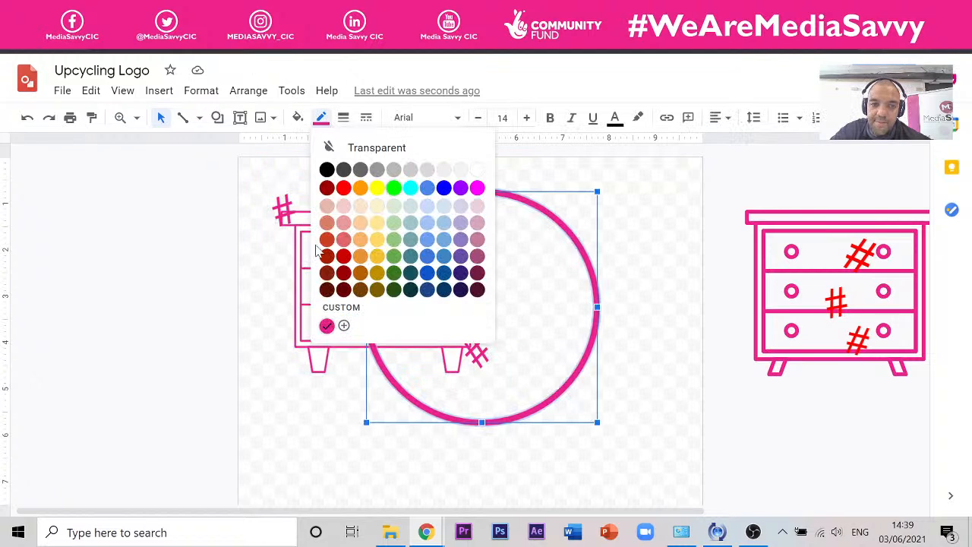
{"action": "left_click", "coordinate": [346, 302]}
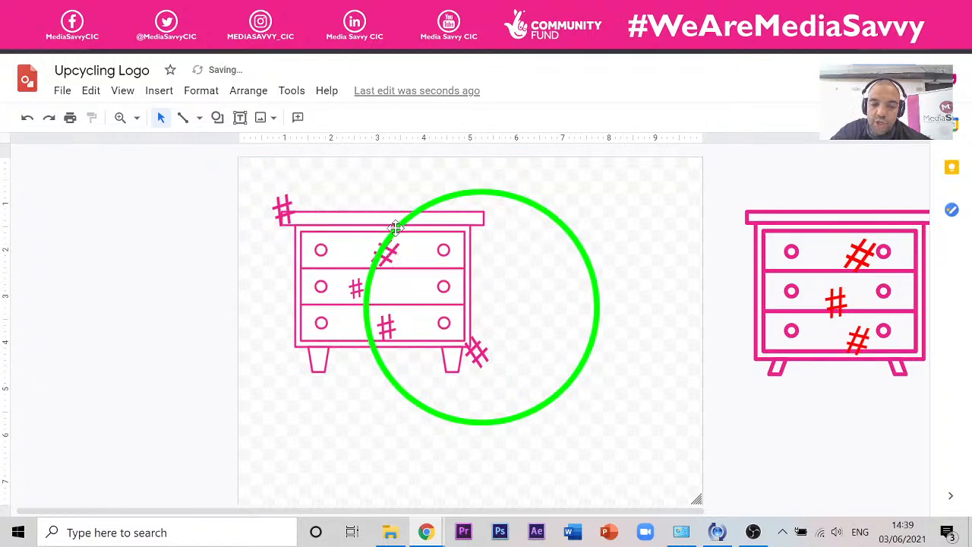
Bring the grouped chest of drawers in front of the circle.
{"action": "left_click", "coordinate": [314, 215]}
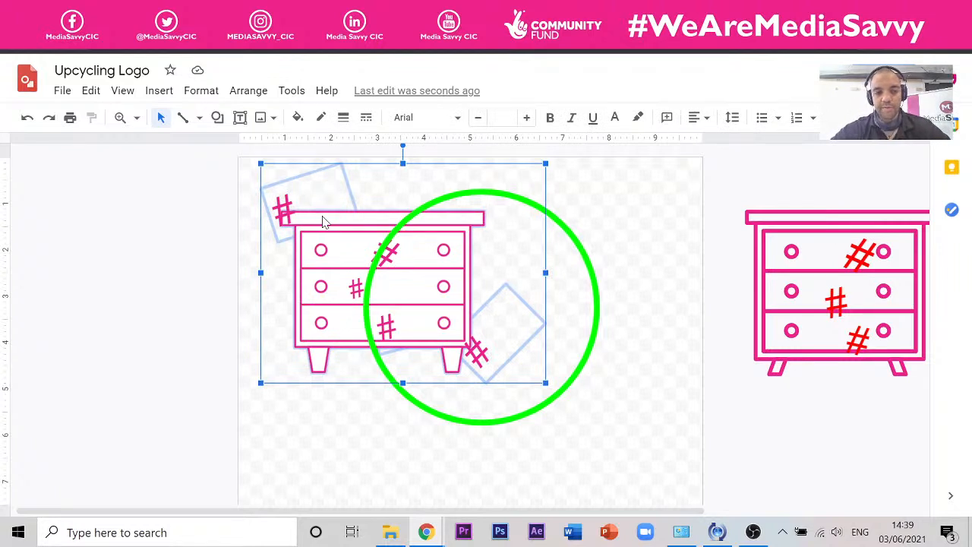
{"action": "right_click", "coordinate": [322, 220]}
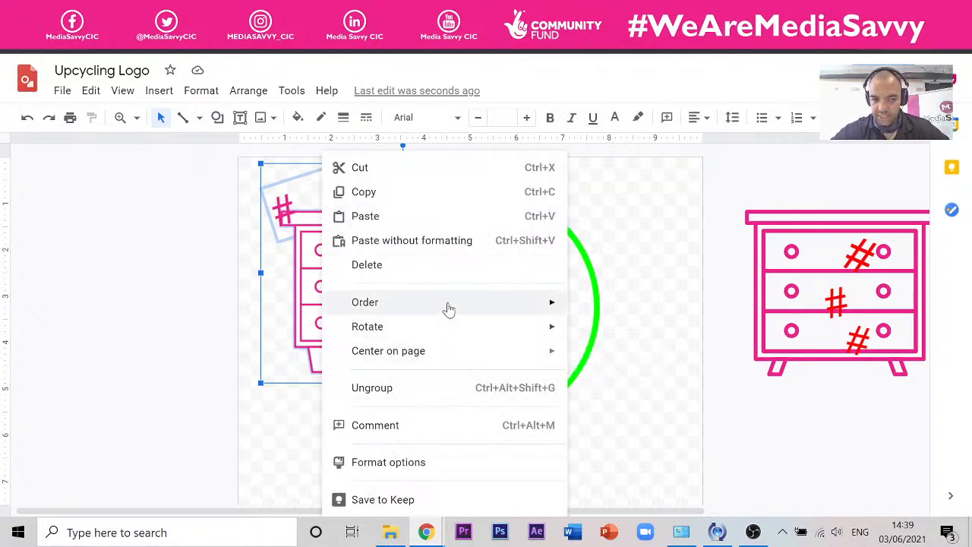
{"action": "mouse_move", "coordinate": [448, 309]}
{"action": "left_click", "coordinate": [611, 311]}
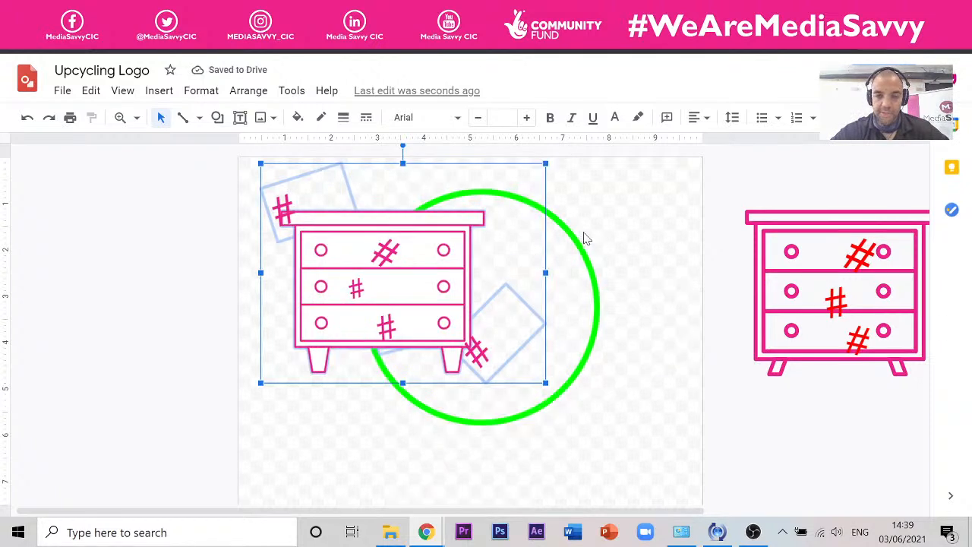
Recolour the circle's border in the custom pink and move it back behind the chest of drawers.
{"action": "left_click", "coordinate": [585, 242]}
{"action": "left_click", "coordinate": [578, 246]}
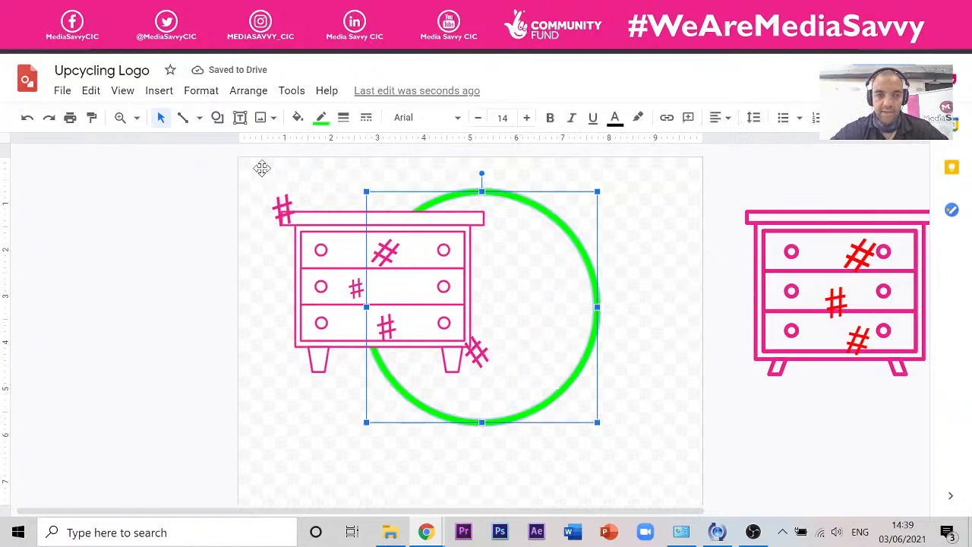
{"action": "left_click", "coordinate": [320, 118]}
{"action": "left_click", "coordinate": [327, 326]}
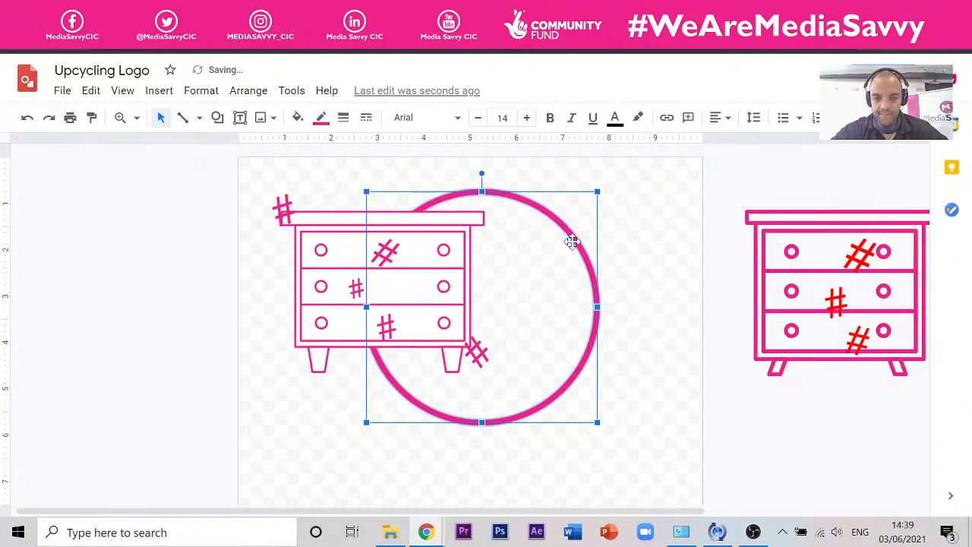
{"action": "left_click_drag", "start_coordinate": [570, 238], "coordinate": [445, 228]}
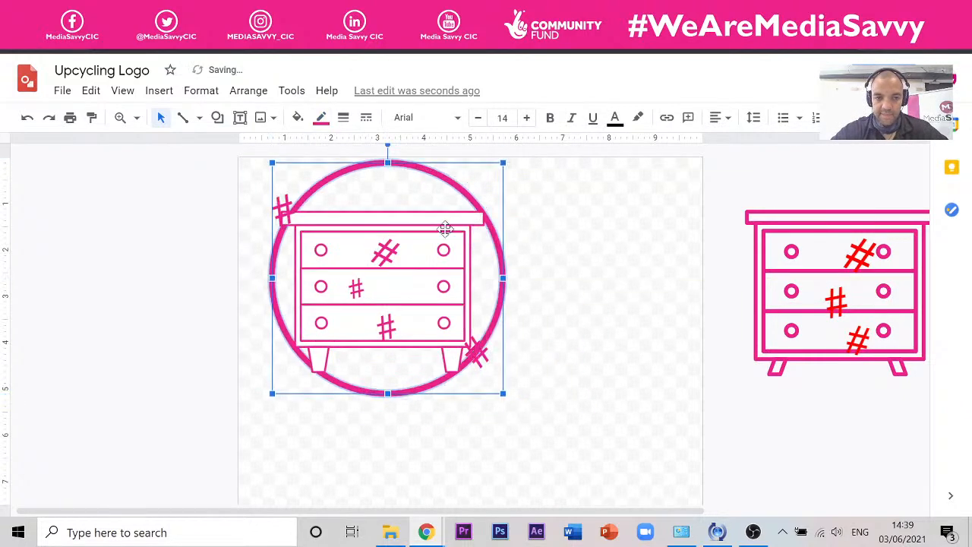
Align the circle and the grouped chest with each other at horizontal center and vertical middle.
{"action": "key", "text": "ctrl+a"}
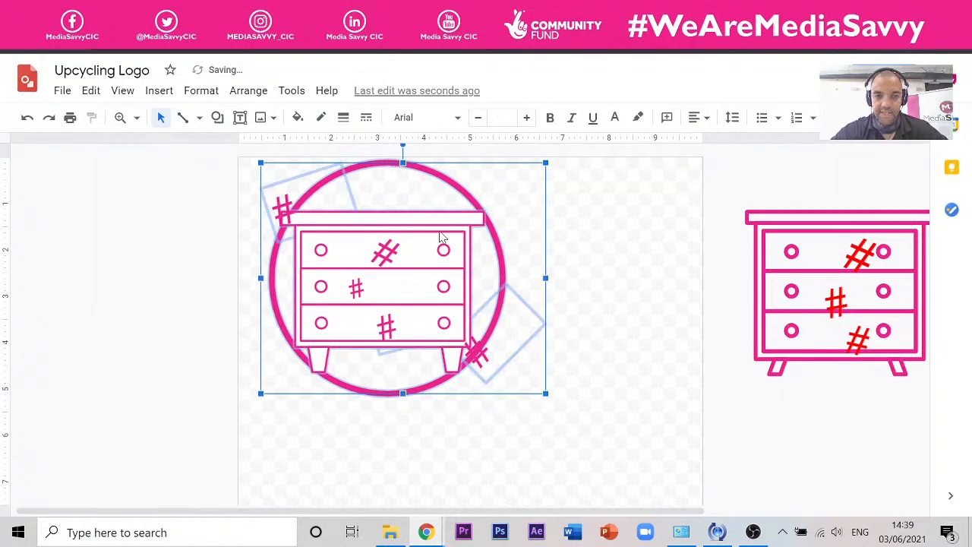
{"action": "right_click", "coordinate": [442, 237]}
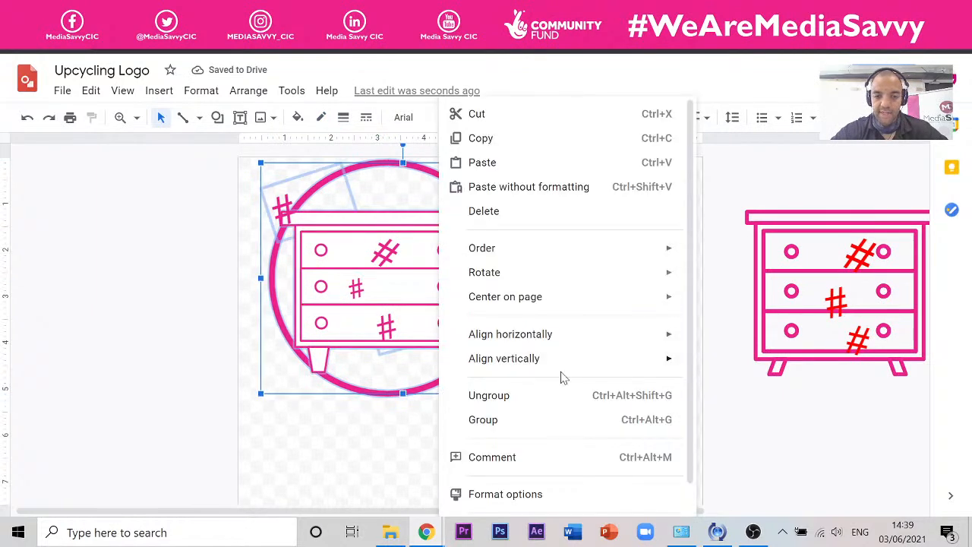
{"action": "mouse_move", "coordinate": [576, 334]}
{"action": "left_click", "coordinate": [722, 363]}
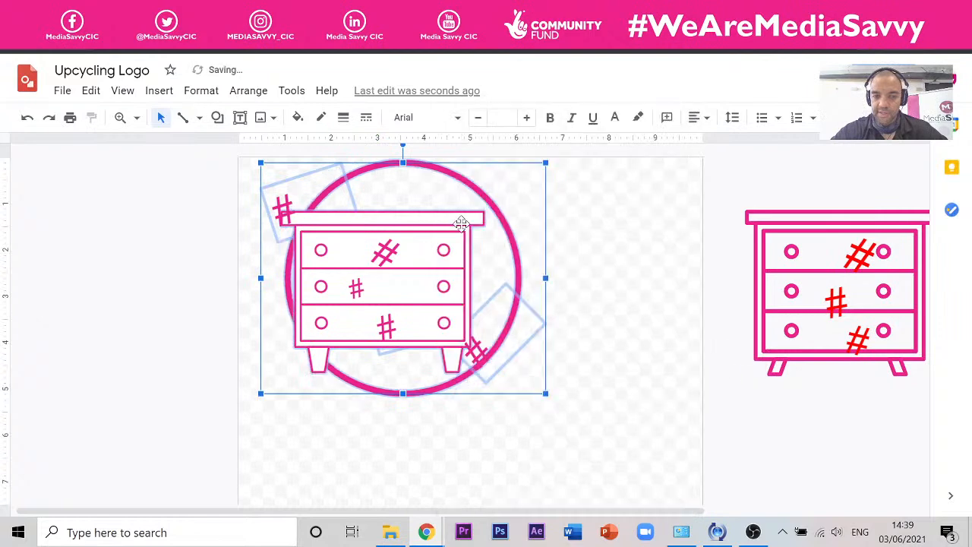
{"action": "right_click", "coordinate": [453, 223]}
{"action": "mouse_move", "coordinate": [569, 358]}
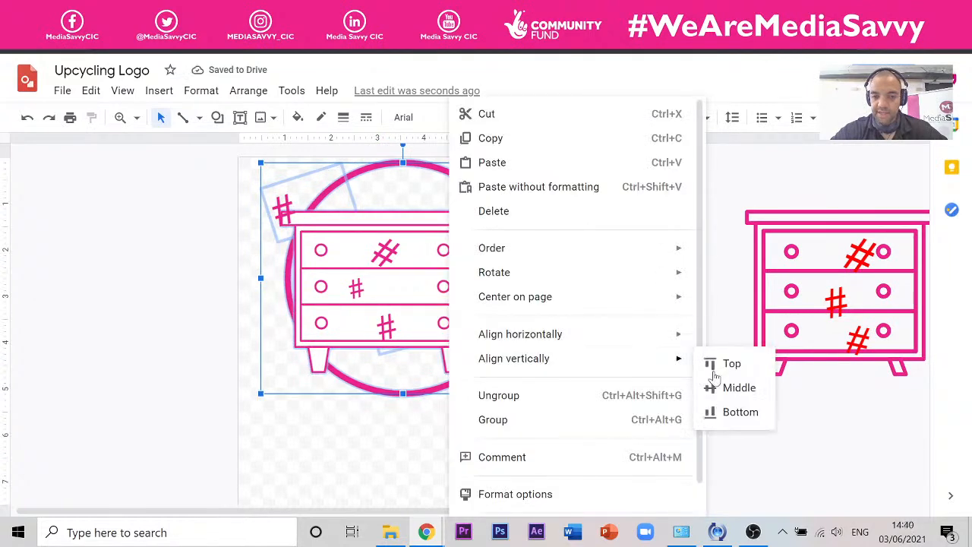
{"action": "left_click", "coordinate": [718, 385]}
{"action": "left_click", "coordinate": [586, 276]}
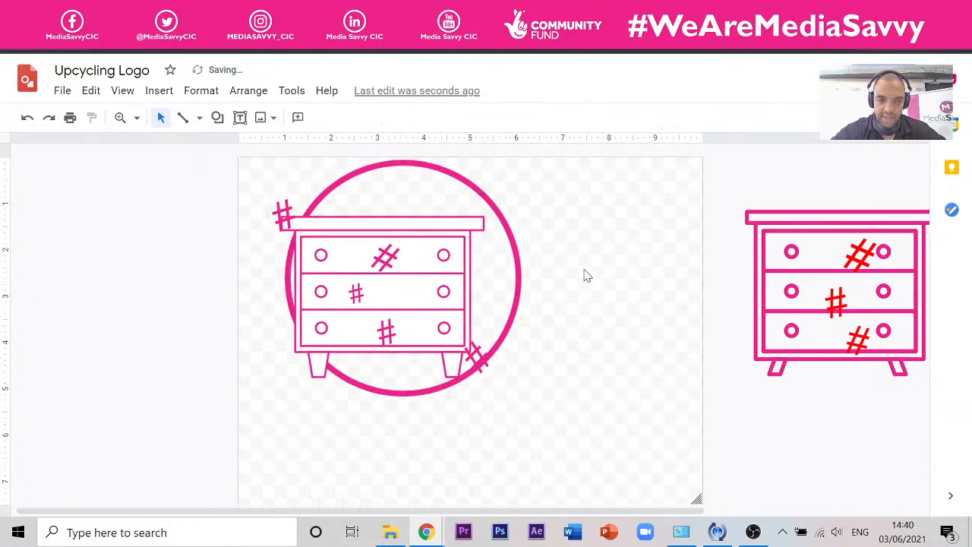
Shift the circle left and shrink it so it sits behind the chest, showing mainly above and below it.
{"action": "left_click", "coordinate": [519, 263]}
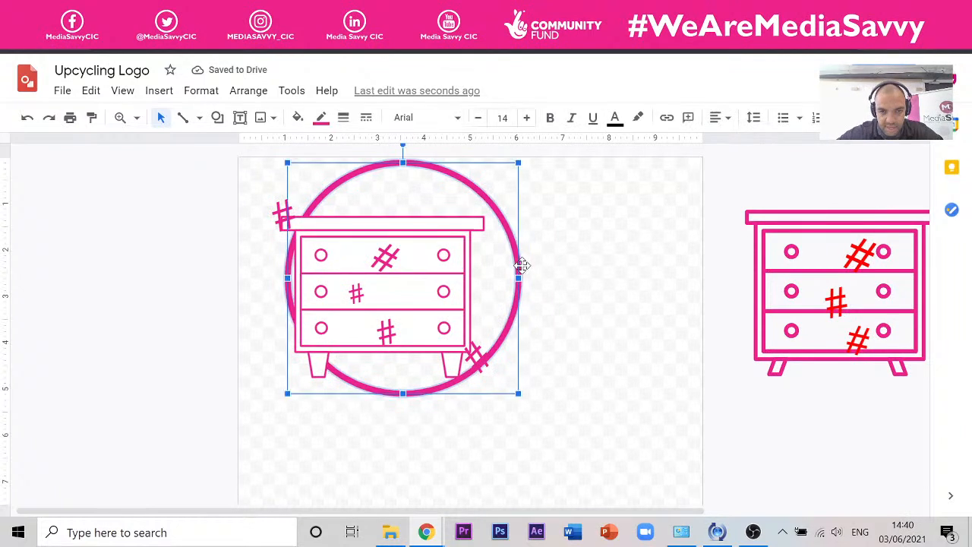
{"action": "left_click_drag", "start_coordinate": [514, 257], "coordinate": [499, 250]}
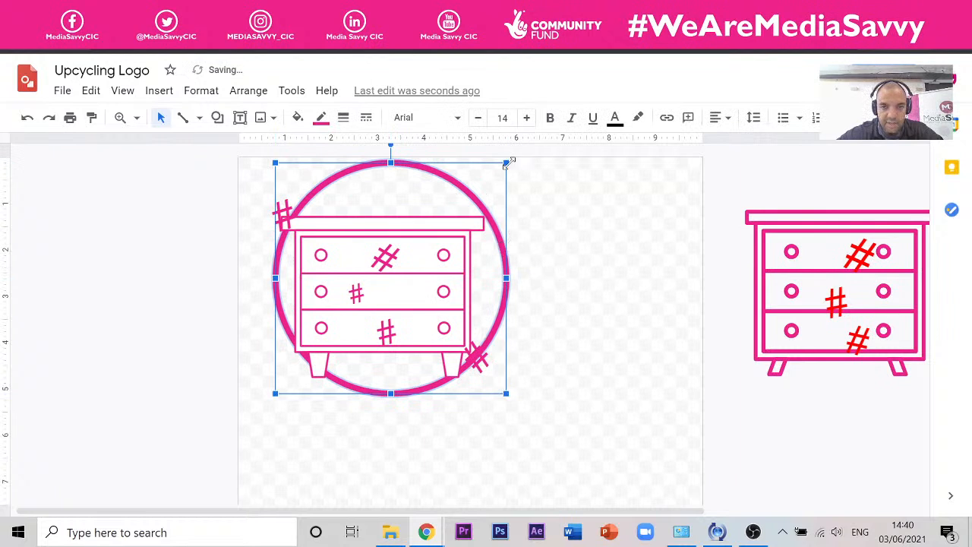
{"action": "left_click_drag", "start_coordinate": [506, 161], "coordinate": [432, 201]}
{"action": "key", "text": "Right"}
{"action": "key", "text": "Right"}
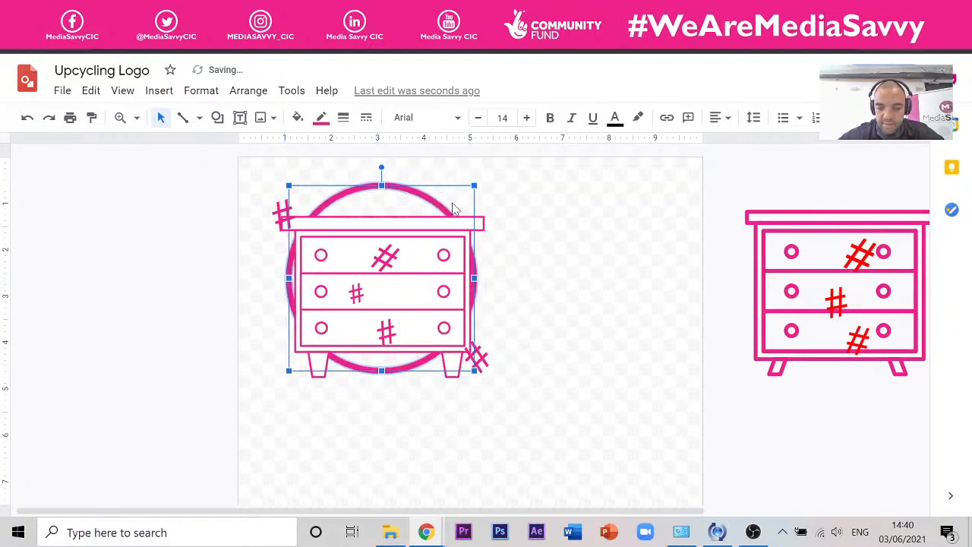
{"action": "key", "text": "Left"}
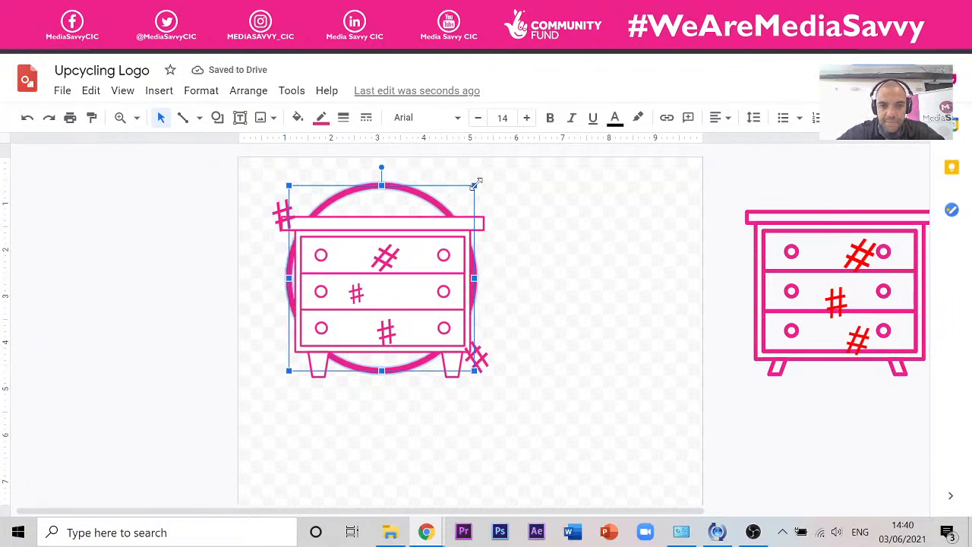
{"action": "left_click_drag", "start_coordinate": [477, 184], "coordinate": [479, 180]}
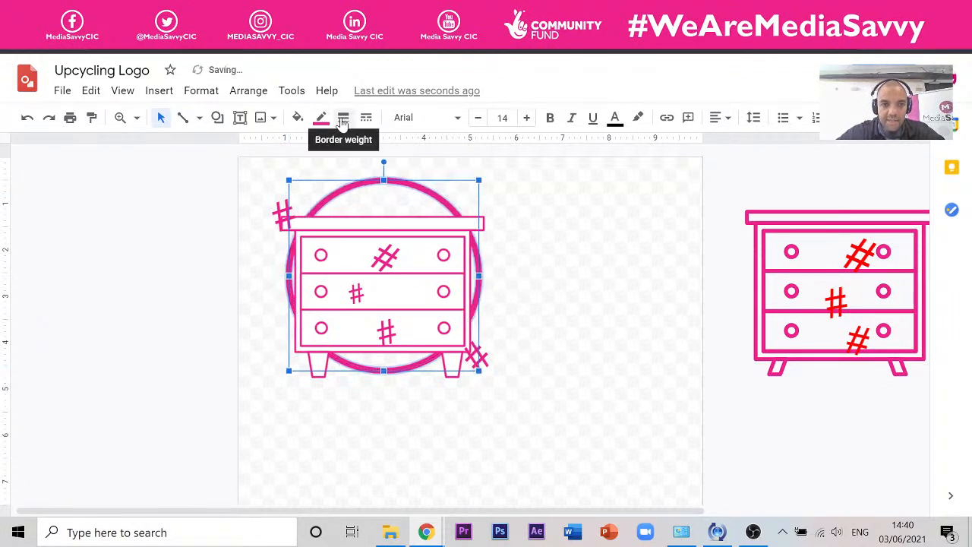
Set the circle's border weight to 16px and deselect it.
{"action": "left_click", "coordinate": [343, 123]}
{"action": "left_click", "coordinate": [362, 292]}
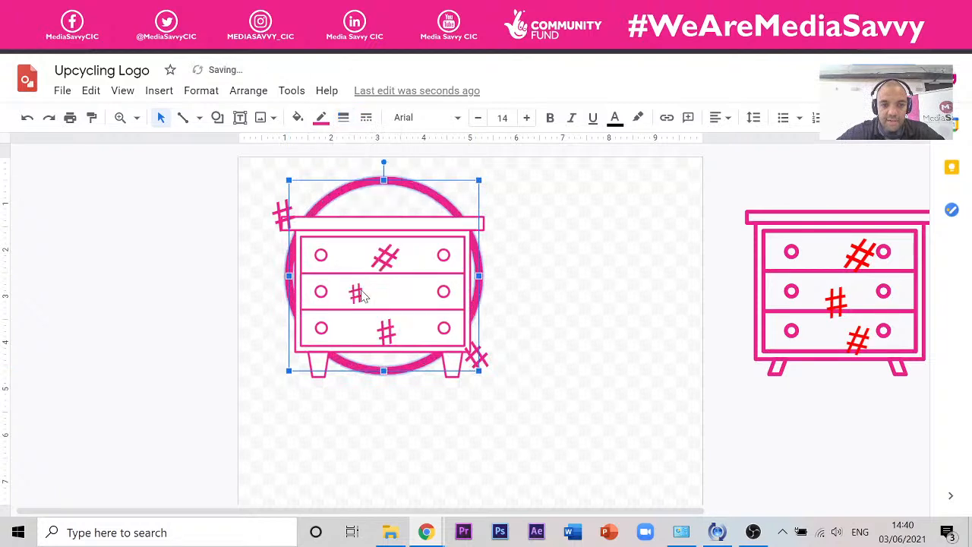
{"action": "left_click", "coordinate": [628, 275]}
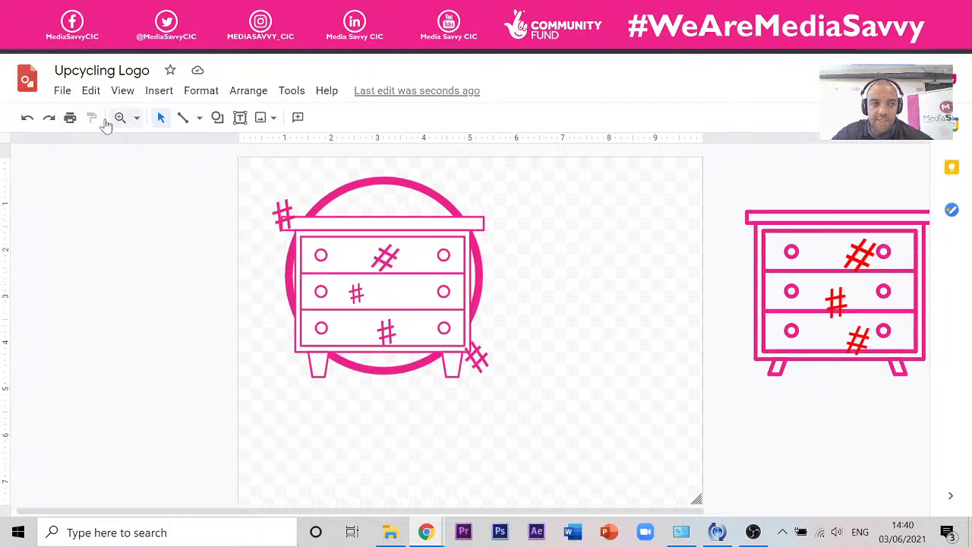
Place a duplicate of the chest and circle at the lower right of the canvas.
{"action": "left_click_drag", "start_coordinate": [524, 446], "coordinate": [229, 160]}
{"action": "left_click_drag", "start_coordinate": [435, 205], "coordinate": [664, 325]}
{"action": "left_click", "coordinate": [586, 217]}
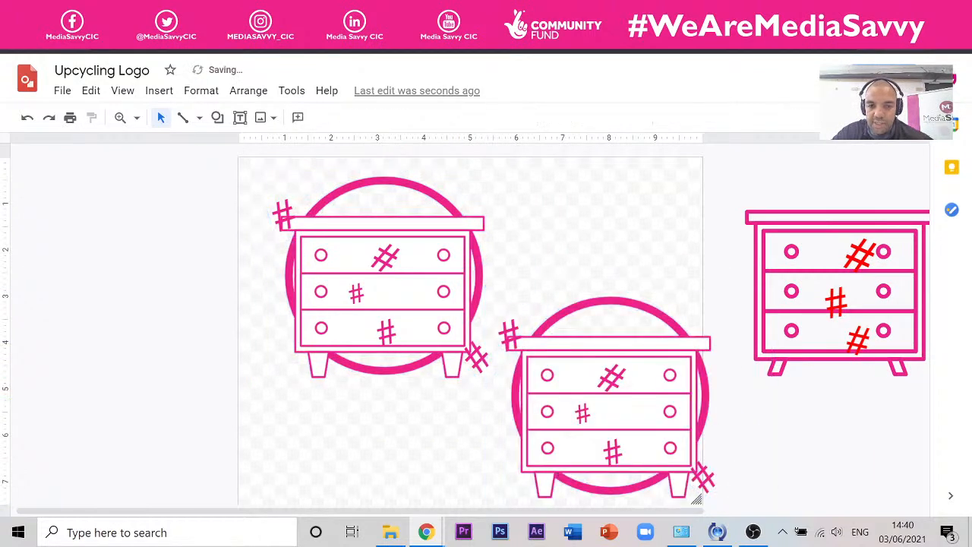
Ungroup the duplicated chest, circle and hashtags and deselect the separated pieces.
{"action": "left_click", "coordinate": [505, 336]}
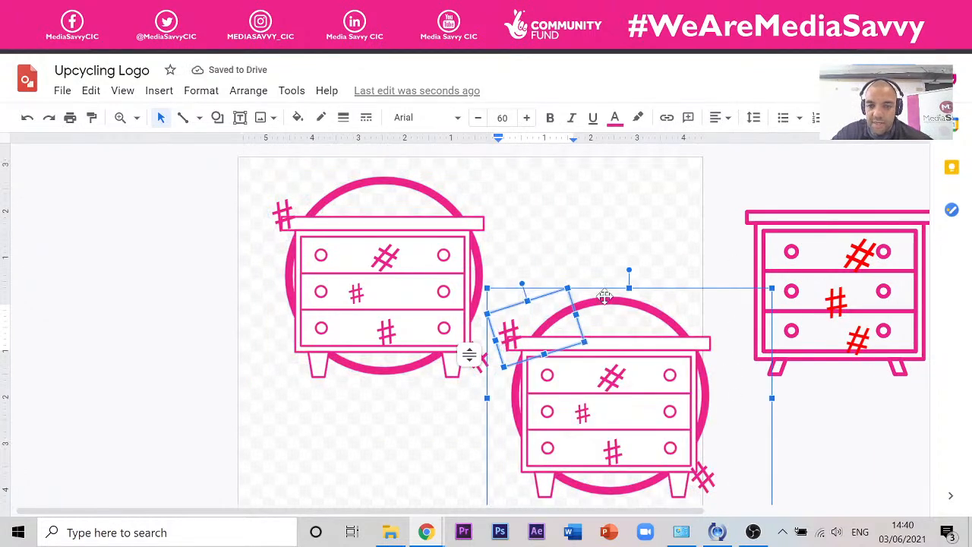
{"action": "right_click", "coordinate": [556, 278]}
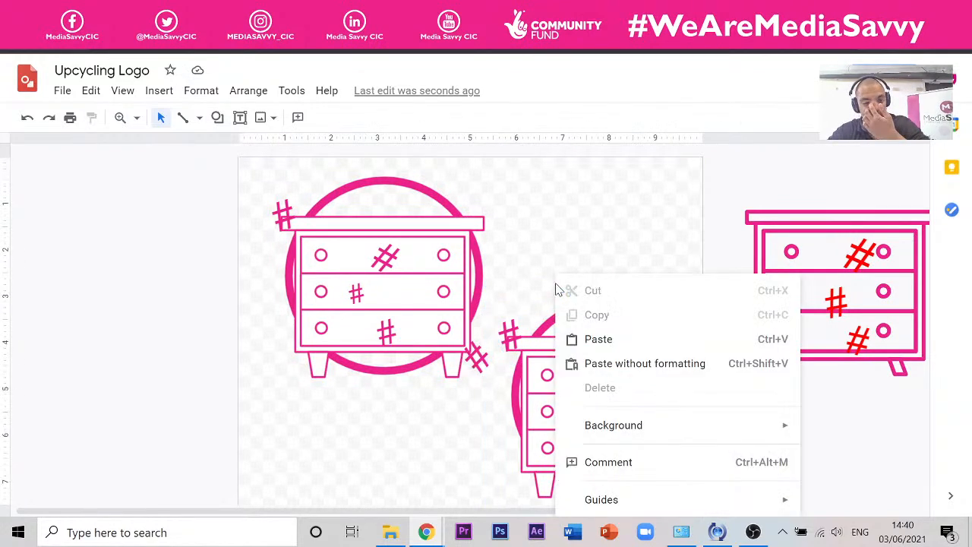
{"action": "left_click", "coordinate": [553, 321]}
{"action": "left_click", "coordinate": [555, 325]}
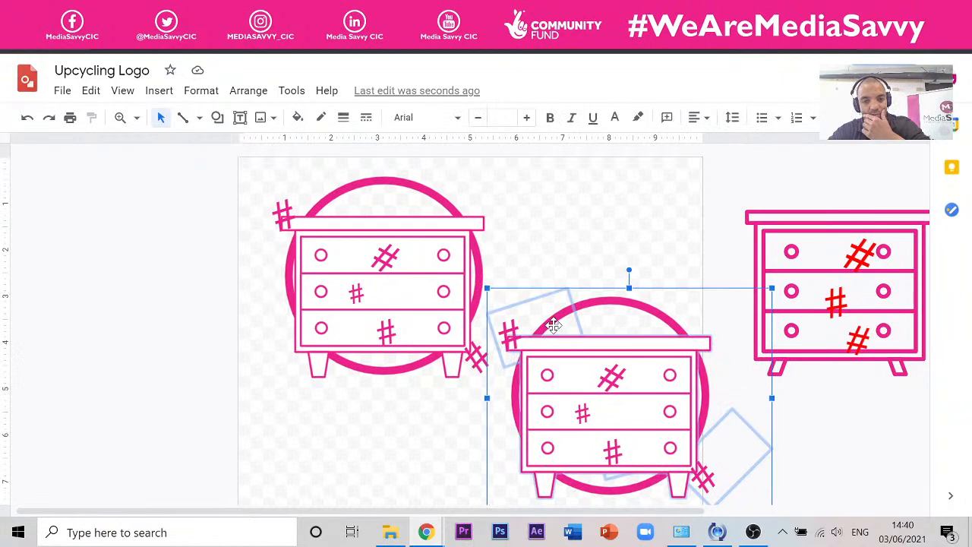
{"action": "right_click", "coordinate": [573, 344]}
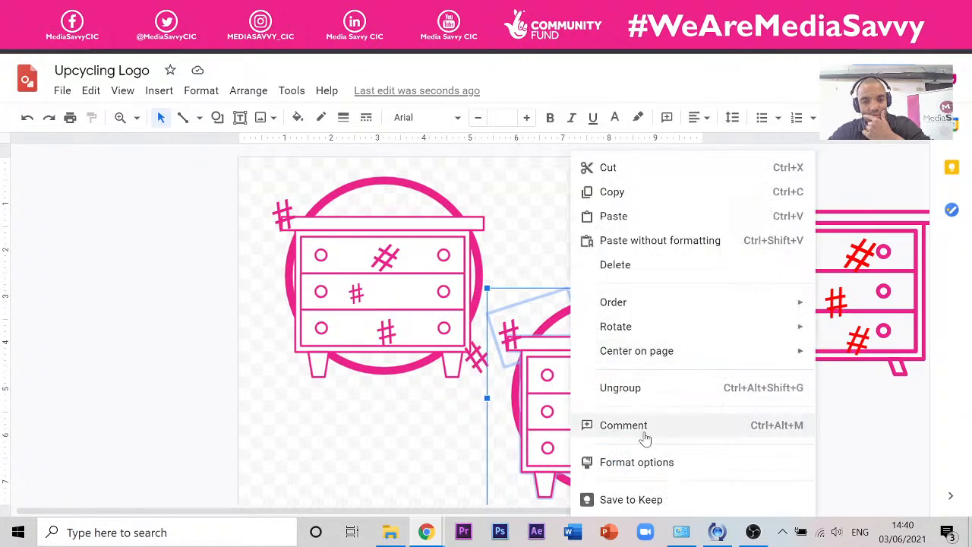
{"action": "left_click", "coordinate": [656, 387]}
{"action": "left_click", "coordinate": [592, 223]}
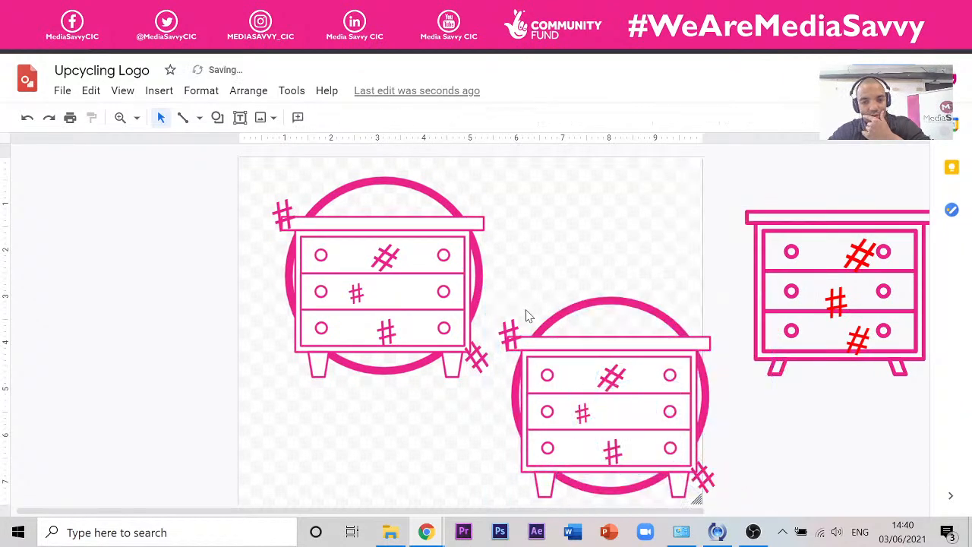
Delete all five hashtags on and around the duplicate chest of drawers.
{"action": "left_click", "coordinate": [525, 315]}
{"action": "left_click", "coordinate": [536, 298]}
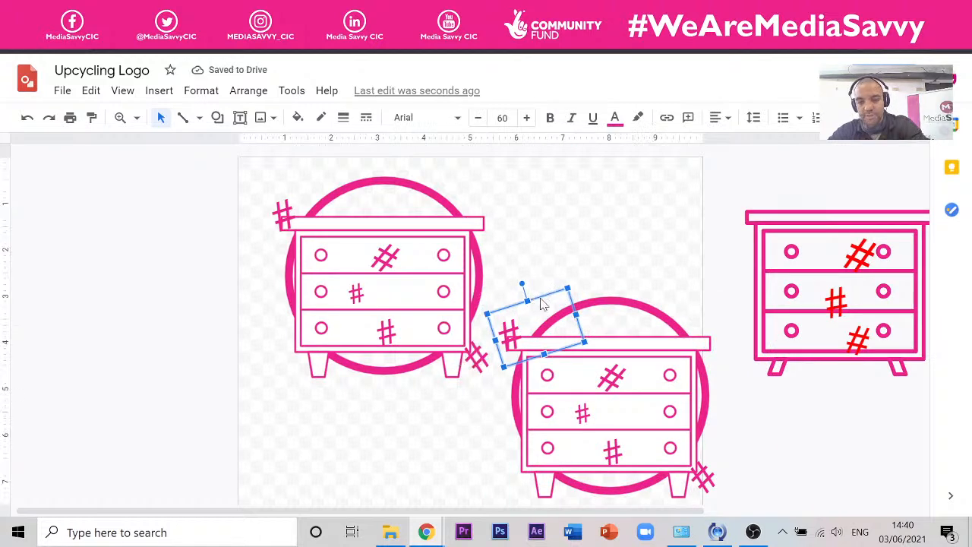
{"action": "key", "text": "Delete"}
{"action": "left_click", "coordinate": [629, 382]}
{"action": "left_click", "coordinate": [629, 379]}
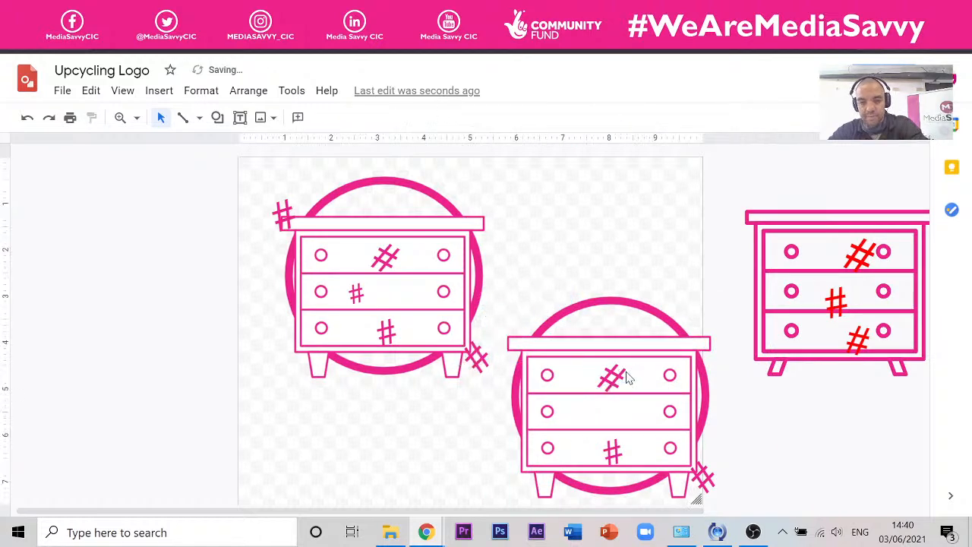
{"action": "left_click_drag", "start_coordinate": [567, 423], "coordinate": [576, 465]}
{"action": "left_click", "coordinate": [626, 424]}
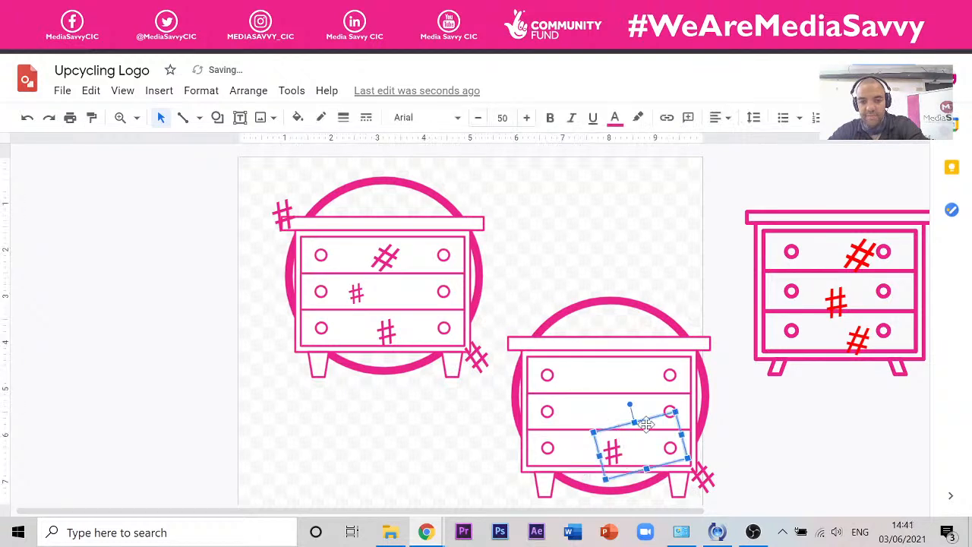
{"action": "key", "text": "Delete"}
{"action": "left_click", "coordinate": [715, 467]}
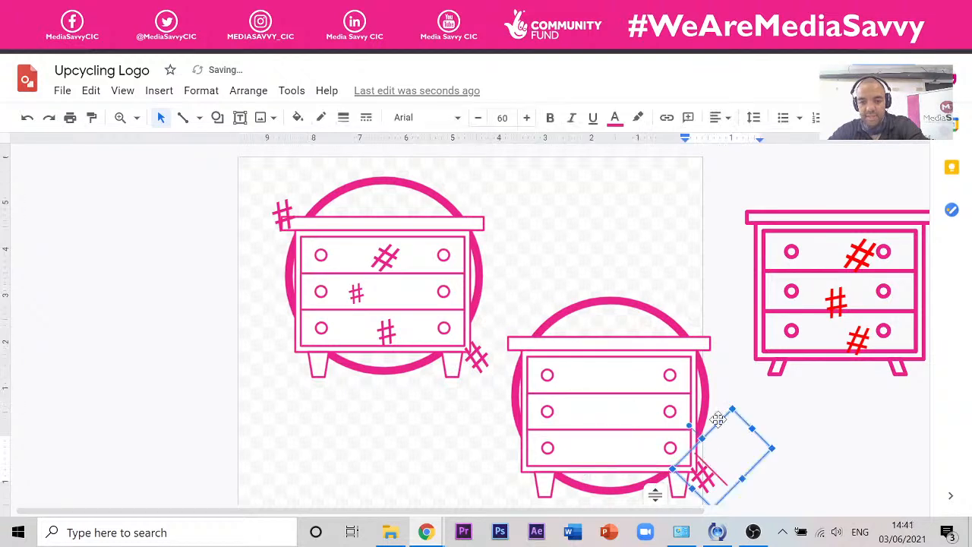
{"action": "key", "text": "Escape"}
{"action": "key", "text": "Delete"}
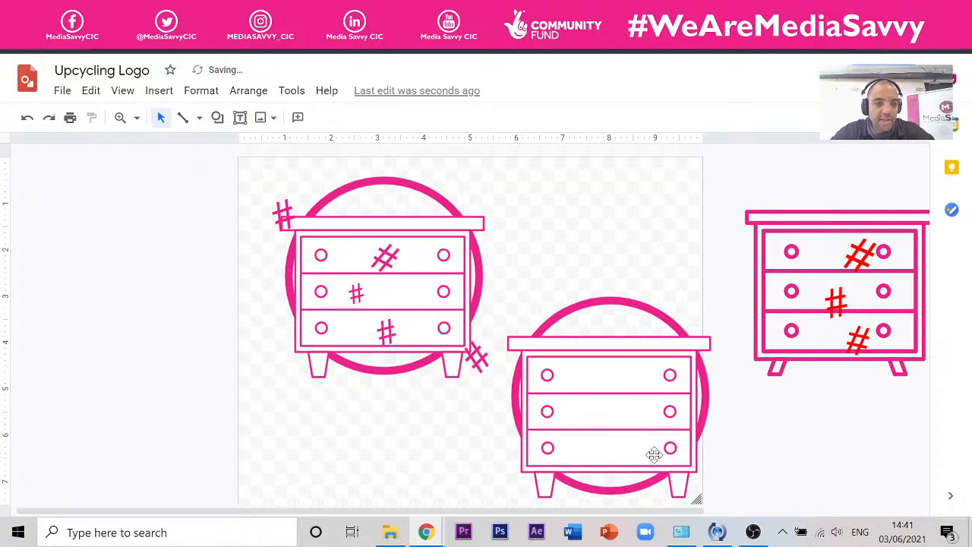
Draw a small five-pointed star in the empty canvas area above the duplicate chest.
{"action": "left_click_drag", "start_coordinate": [473, 512], "coordinate": [598, 519]}
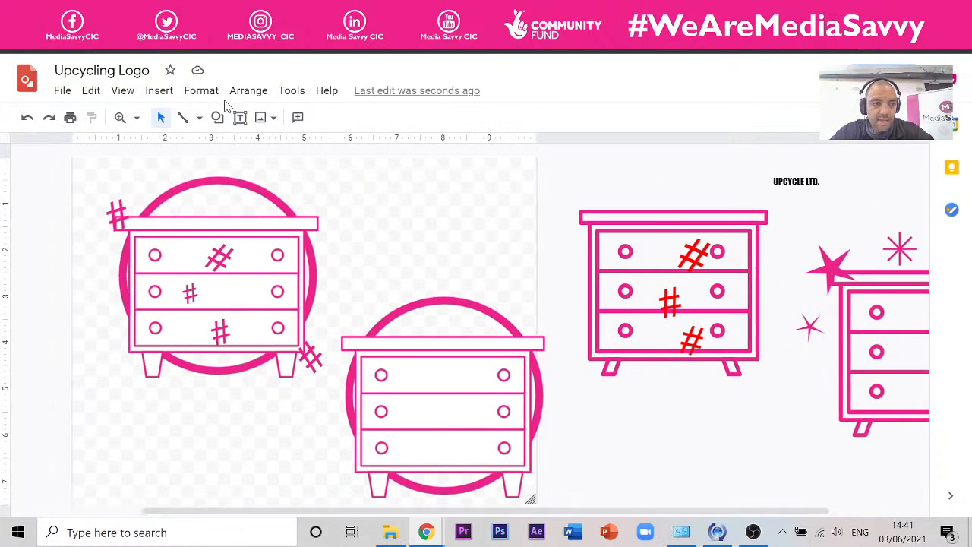
{"action": "left_click", "coordinate": [217, 119]}
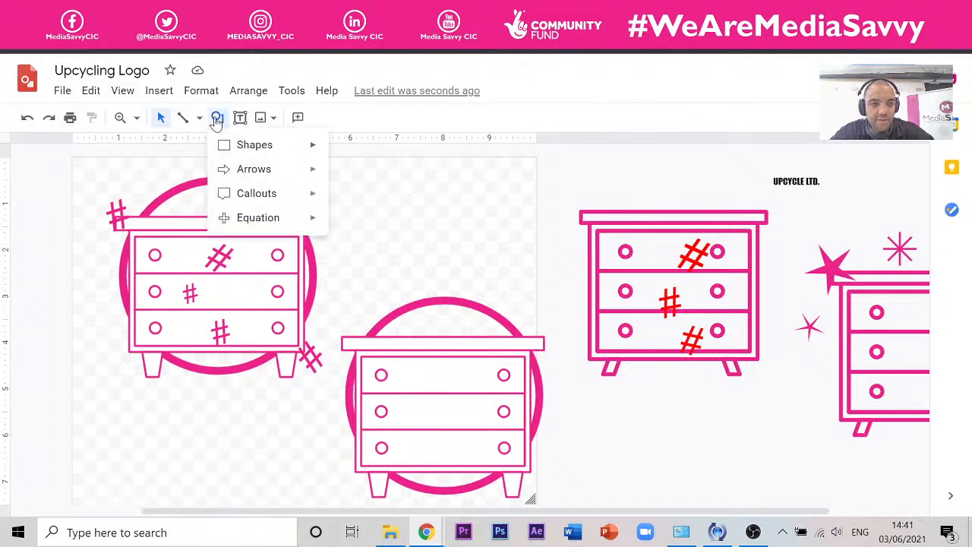
{"action": "mouse_move", "coordinate": [259, 195]}
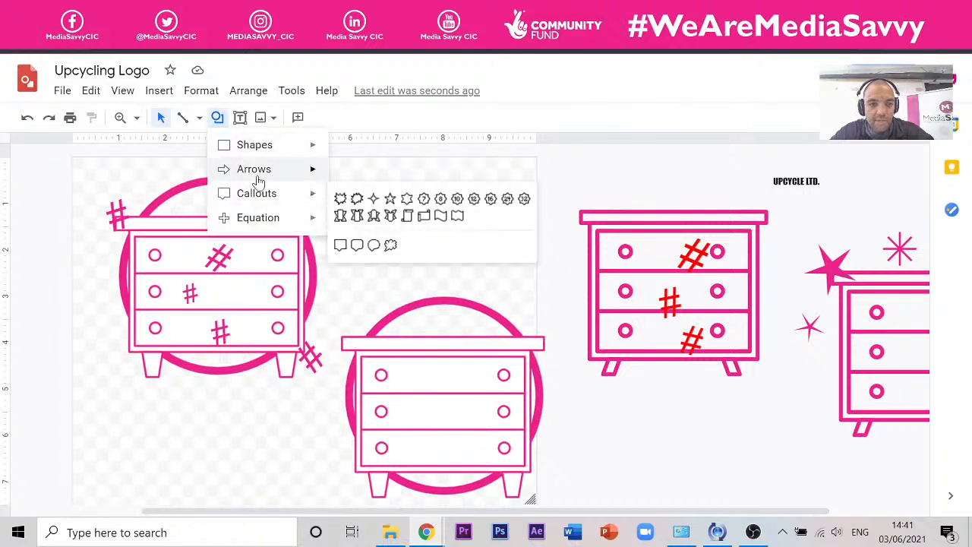
{"action": "mouse_move", "coordinate": [260, 144]}
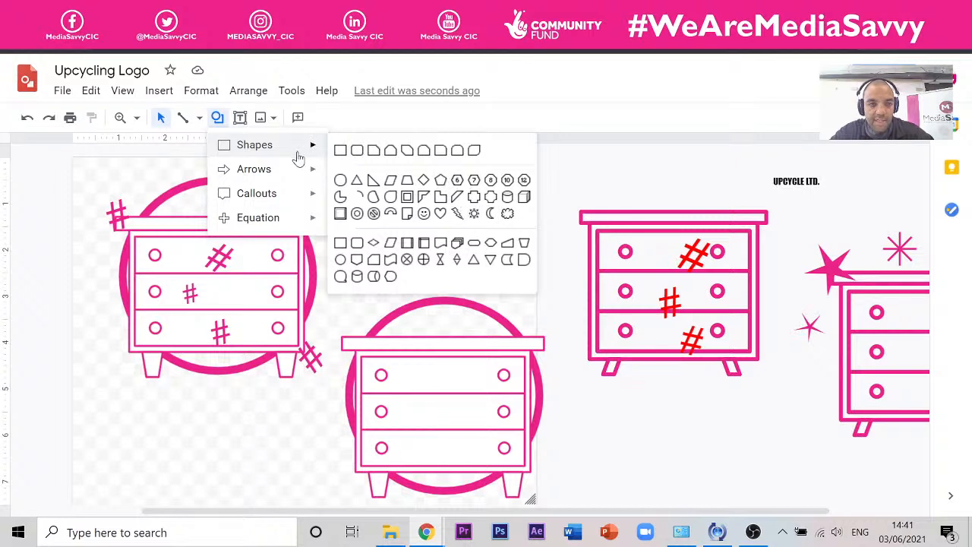
{"action": "mouse_move", "coordinate": [297, 193]}
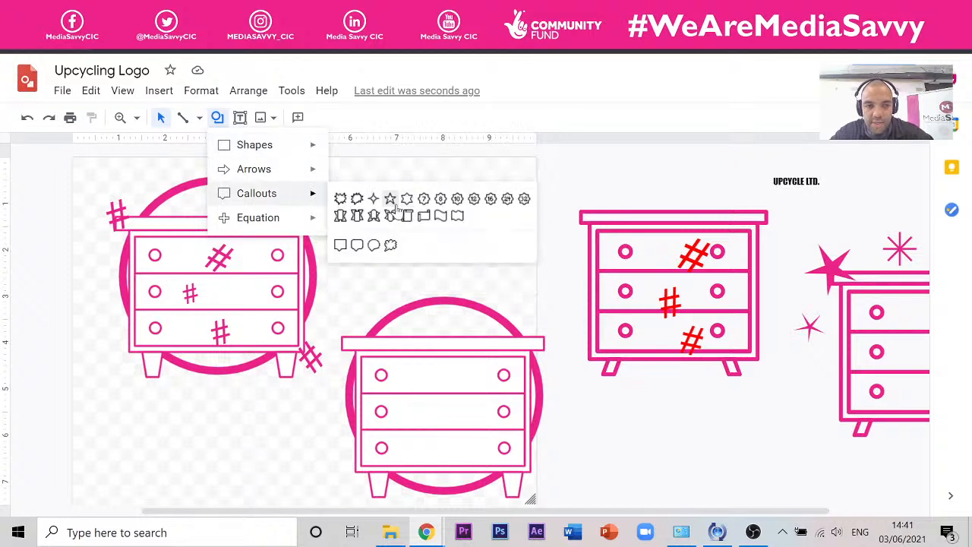
{"action": "left_click", "coordinate": [391, 201]}
{"action": "left_click_drag", "start_coordinate": [485, 219], "coordinate": [434, 263]}
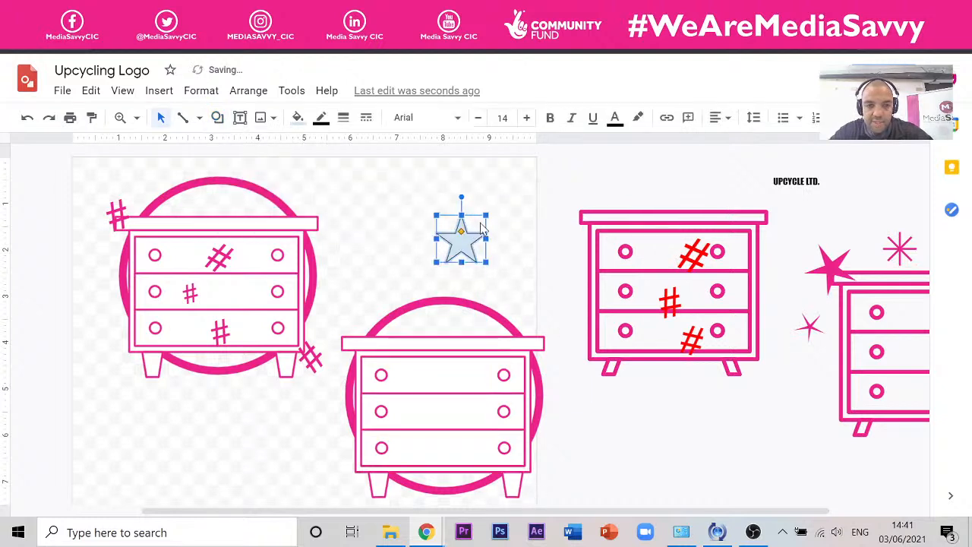
Fill the star with the custom pink and make its border transparent.
{"action": "left_click", "coordinate": [298, 117]}
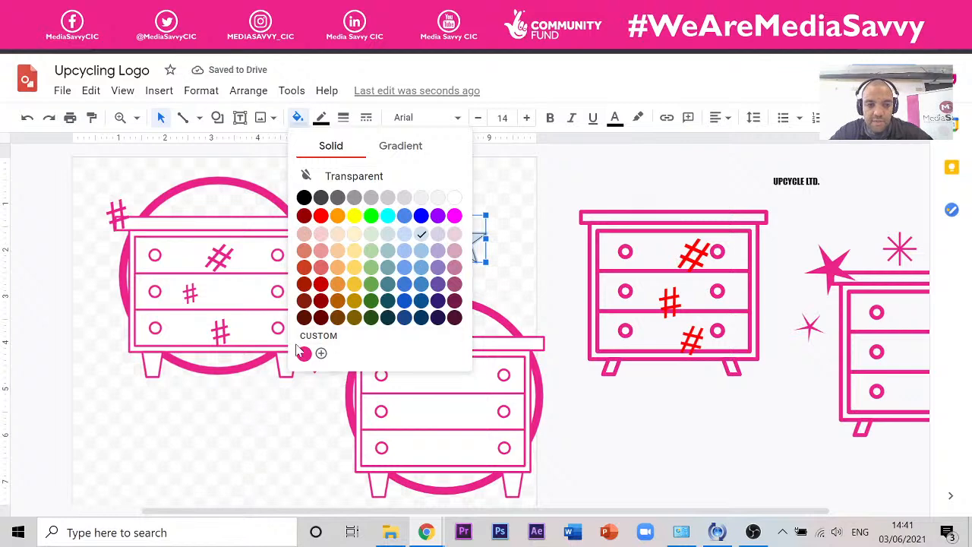
{"action": "left_click", "coordinate": [304, 353]}
{"action": "left_click", "coordinate": [321, 119]}
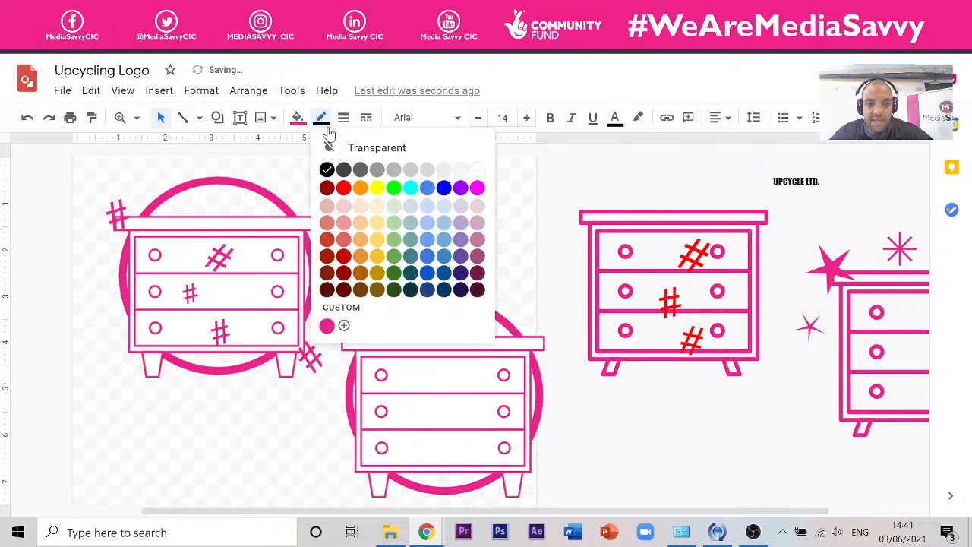
{"action": "left_click", "coordinate": [373, 148]}
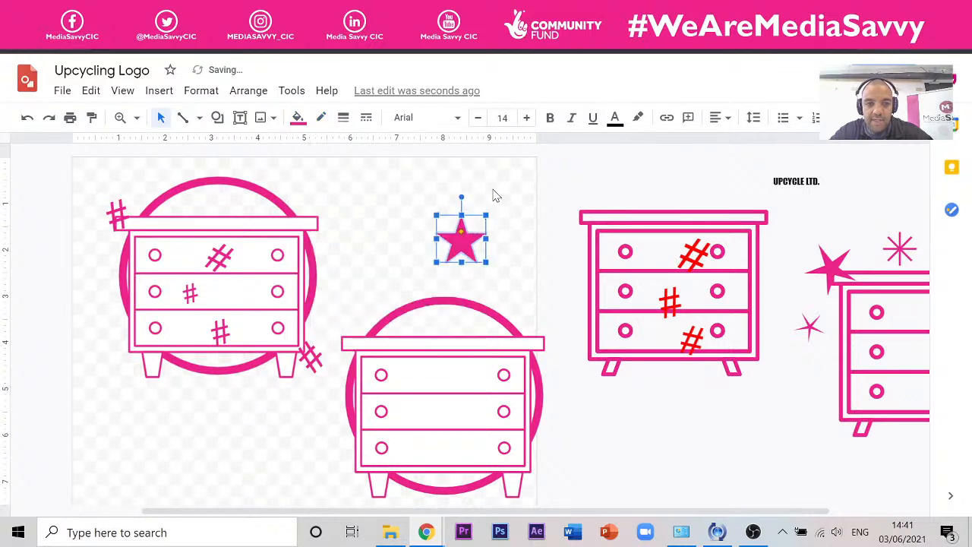
Place the star on the duplicate chest's upper right corner, tilted slightly clockwise and with slimmer arms.
{"action": "left_click_drag", "start_coordinate": [459, 242], "coordinate": [534, 342]}
{"action": "left_click_drag", "start_coordinate": [533, 291], "coordinate": [543, 292]}
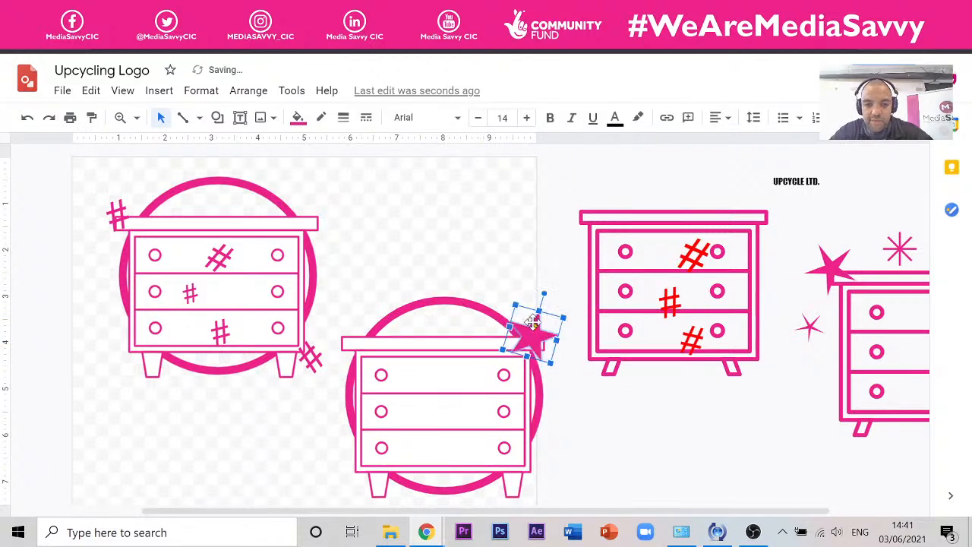
{"action": "left_click", "coordinate": [546, 245]}
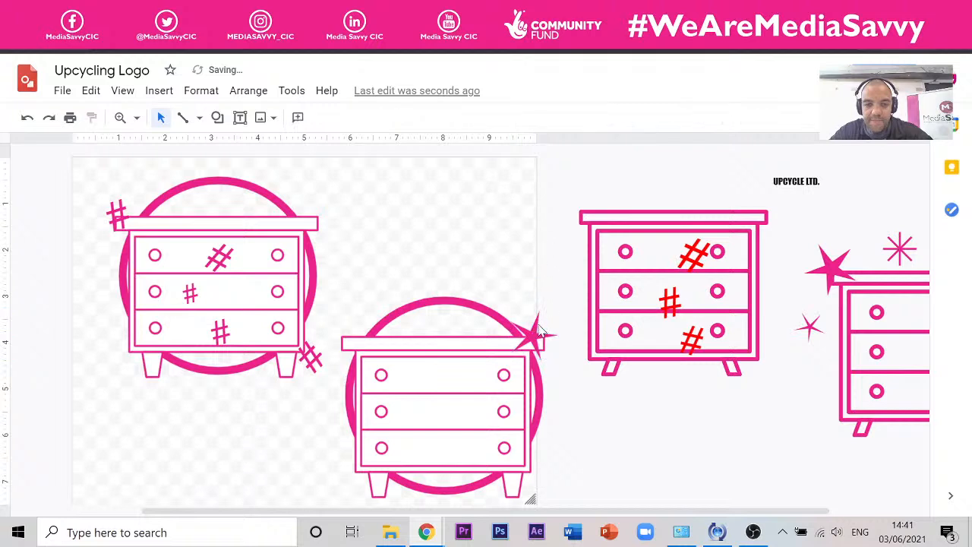
Add two star copies with different rotations and arm widths, one at the duplicate chest's lower left corner and one across its upper drawers.
{"action": "left_click", "coordinate": [537, 343]}
{"action": "left_click_drag", "start_coordinate": [534, 333], "coordinate": [352, 466]}
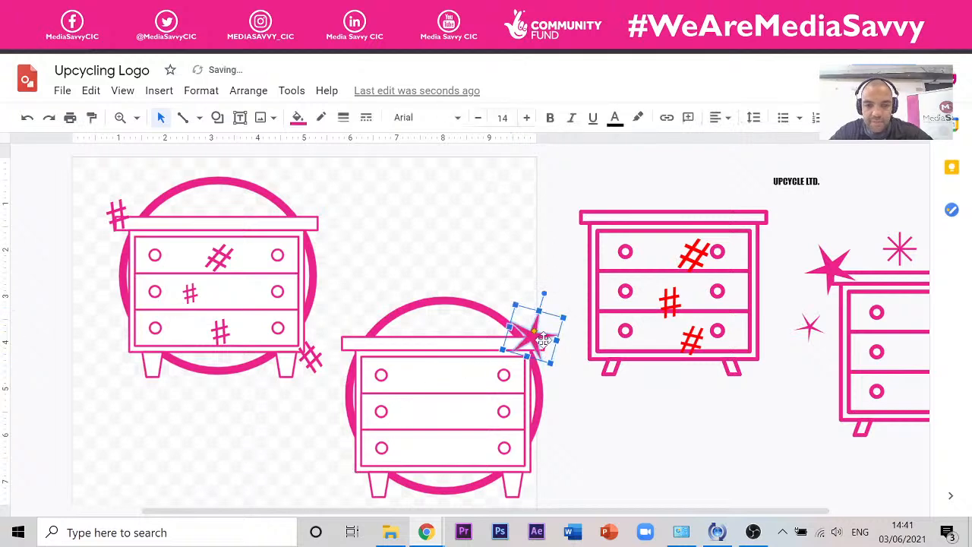
{"action": "left_click_drag", "start_coordinate": [542, 338], "coordinate": [351, 468]}
{"action": "left_click_drag", "start_coordinate": [360, 431], "coordinate": [310, 453]}
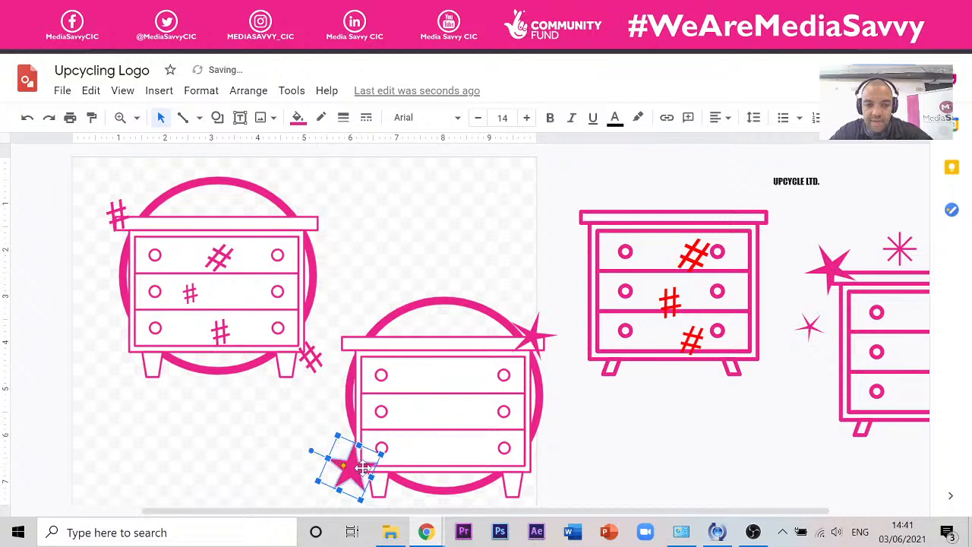
{"action": "left_click_drag", "start_coordinate": [369, 471], "coordinate": [424, 394]}
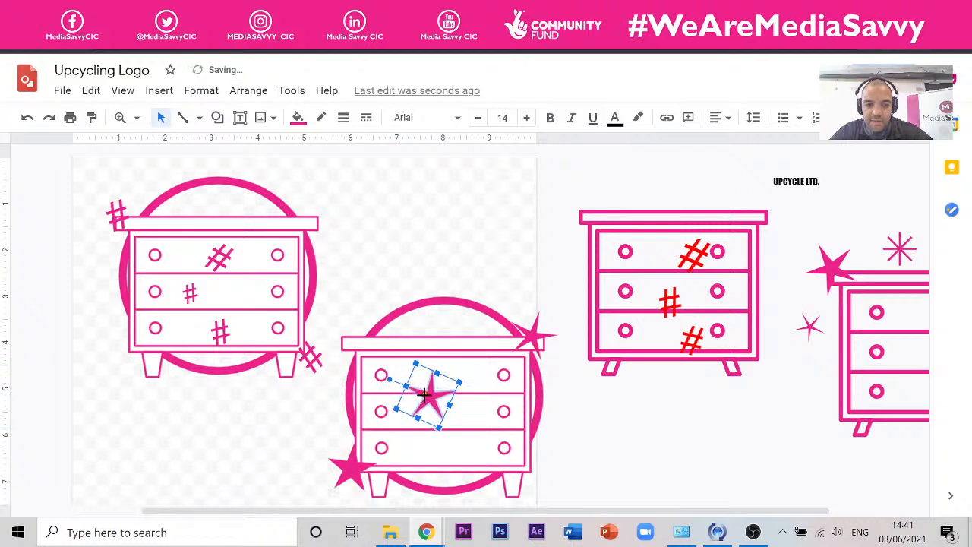
{"action": "left_click", "coordinate": [472, 277]}
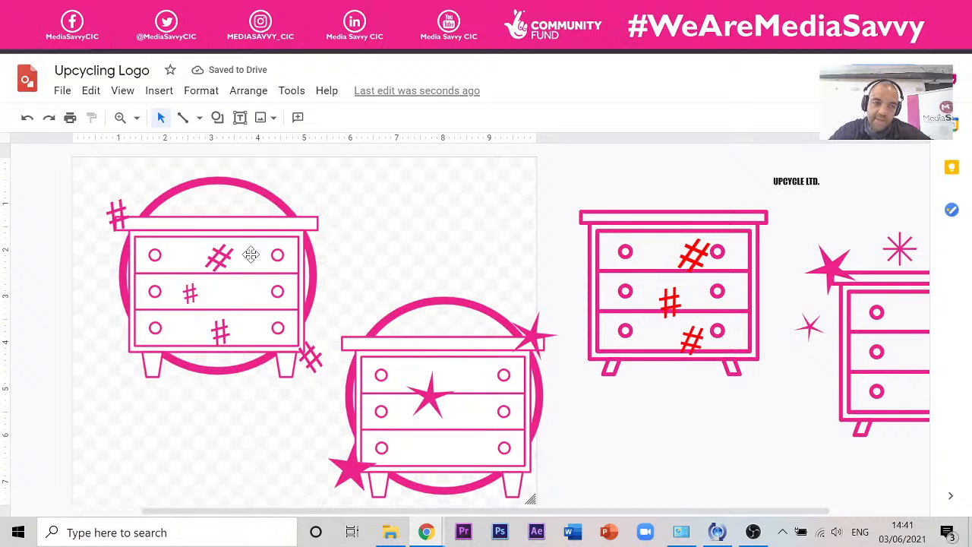
Try a grey fill on the original hashtag chest group, undo it, and set the group's borders to dark grey instead.
{"action": "left_click_drag", "start_coordinate": [327, 401], "coordinate": [29, 163]}
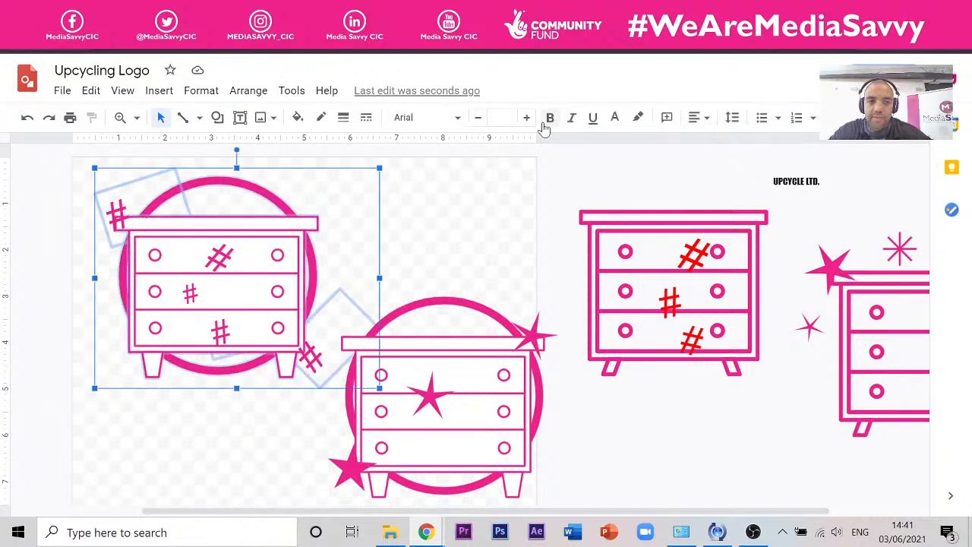
{"action": "left_click", "coordinate": [297, 118]}
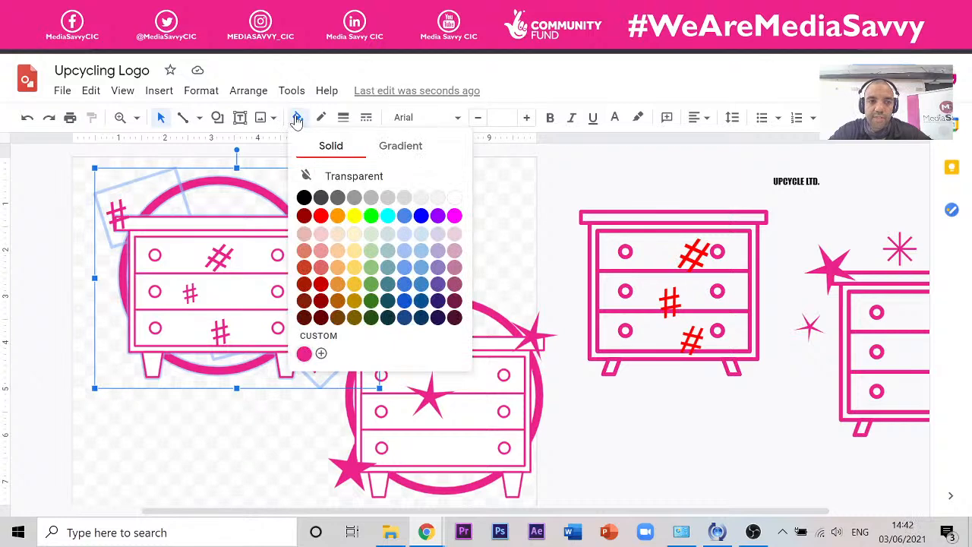
{"action": "left_click", "coordinate": [354, 198]}
{"action": "key", "text": "ctrl+z"}
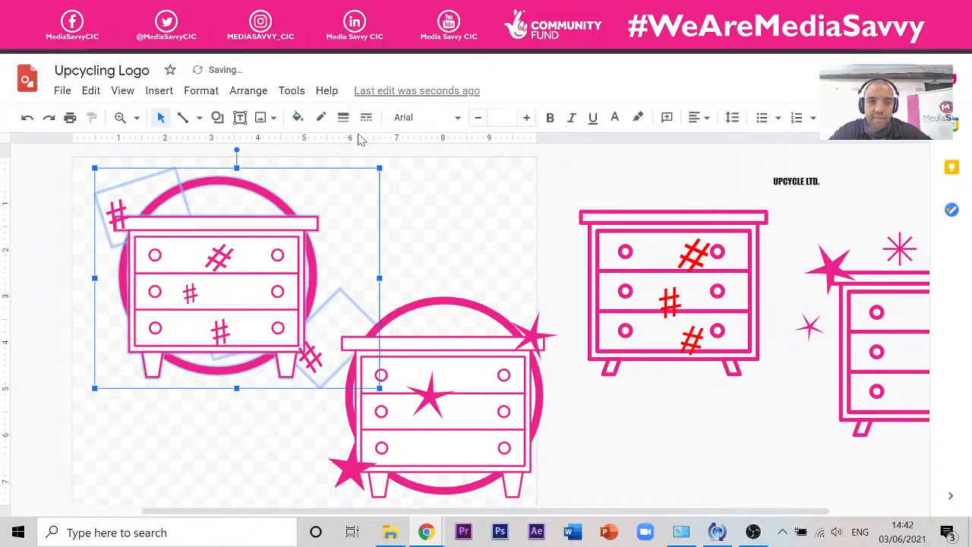
{"action": "left_click", "coordinate": [320, 116]}
{"action": "left_click", "coordinate": [359, 173]}
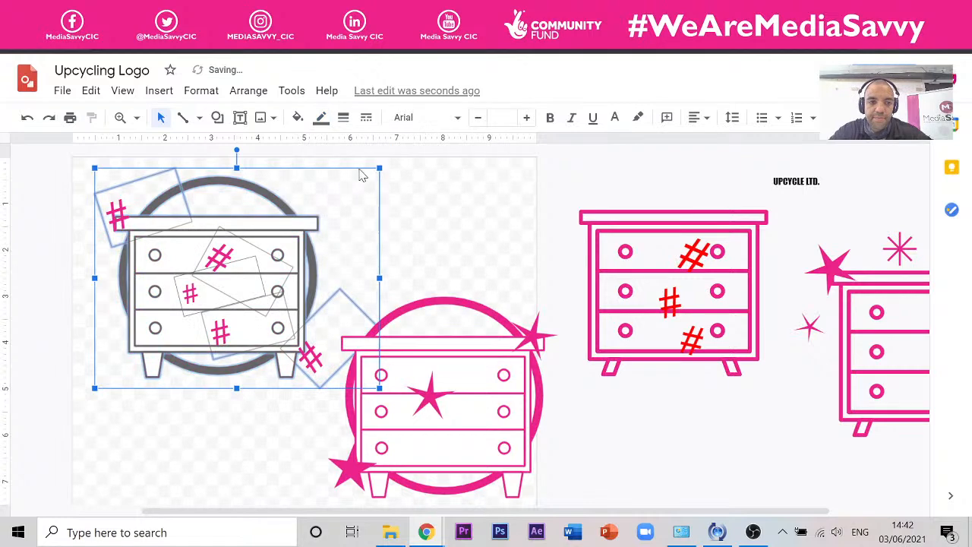
{"action": "left_click", "coordinate": [435, 215]}
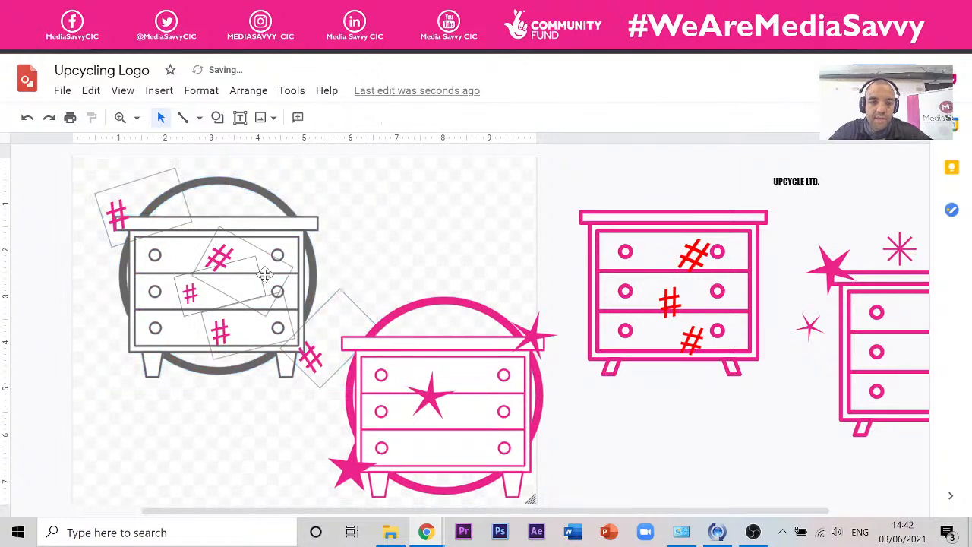
Recolour all five hashtags on the grey circle-framed chest to dark grey, leaving the rest of the group untouched.
{"action": "double_click", "coordinate": [321, 305]}
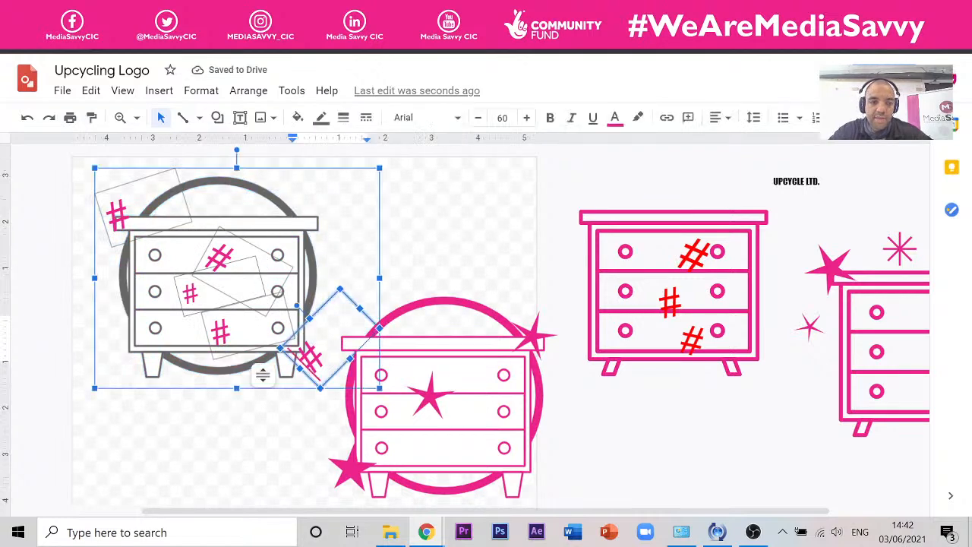
{"action": "left_click", "coordinate": [321, 305]}
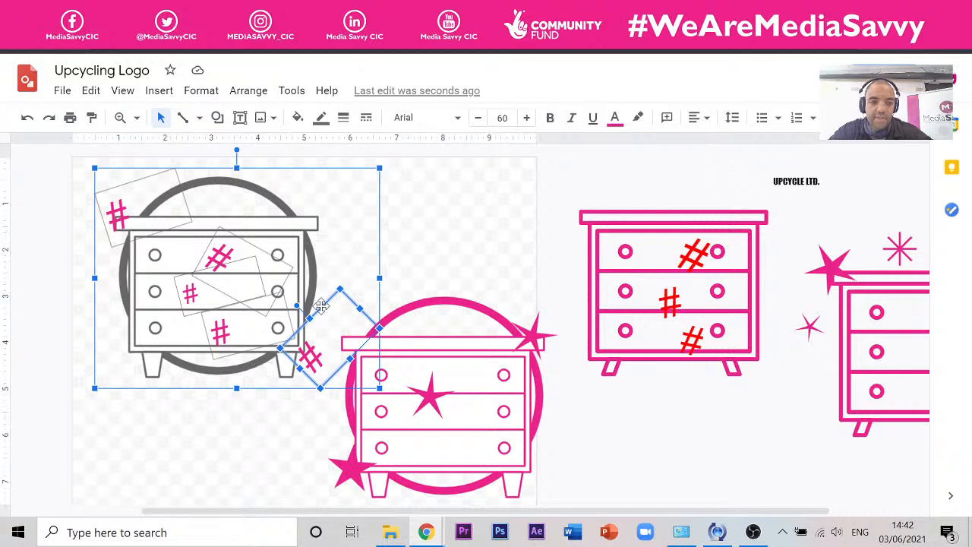
{"action": "left_click", "coordinate": [254, 243], "text": "shift"}
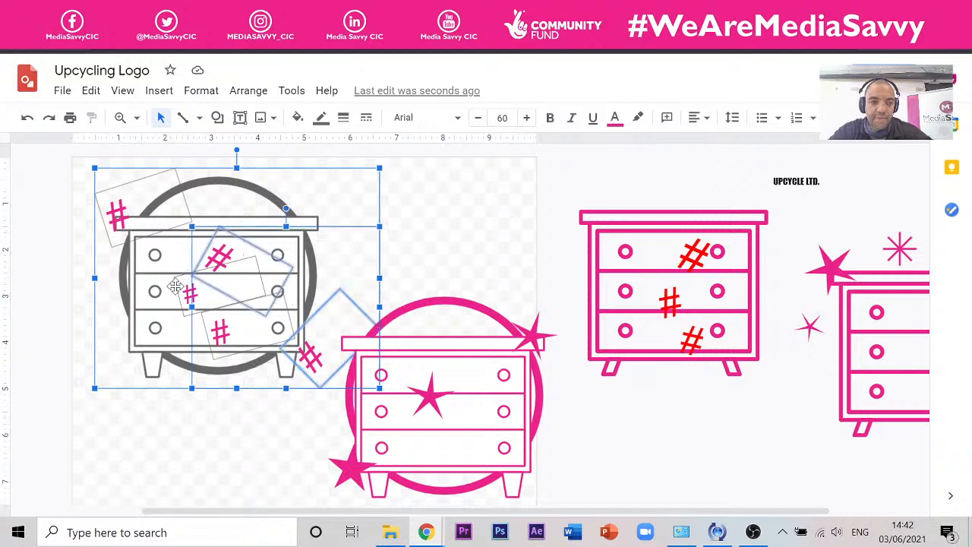
{"action": "left_click", "coordinate": [178, 287], "text": "shift"}
{"action": "left_click", "coordinate": [207, 337], "text": "shift"}
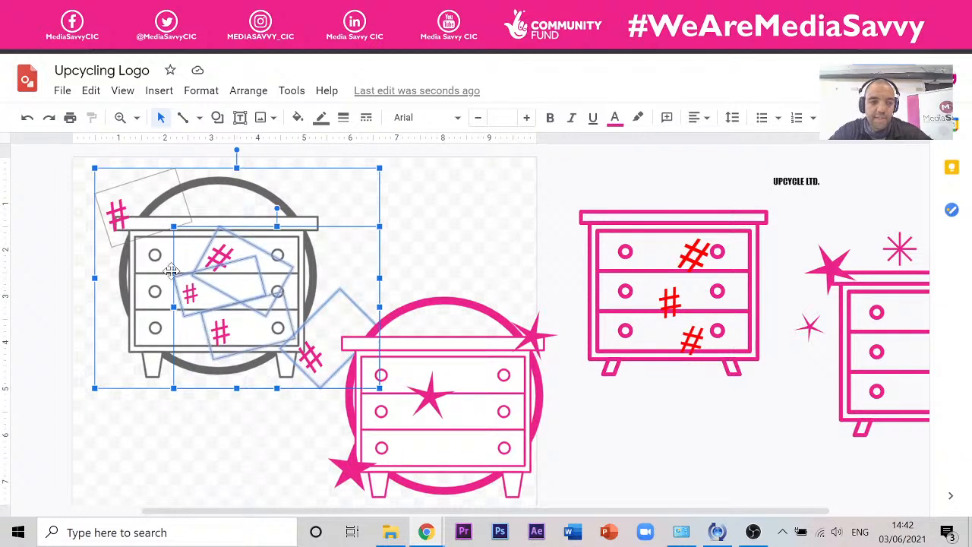
{"action": "left_click", "coordinate": [106, 230], "text": "shift"}
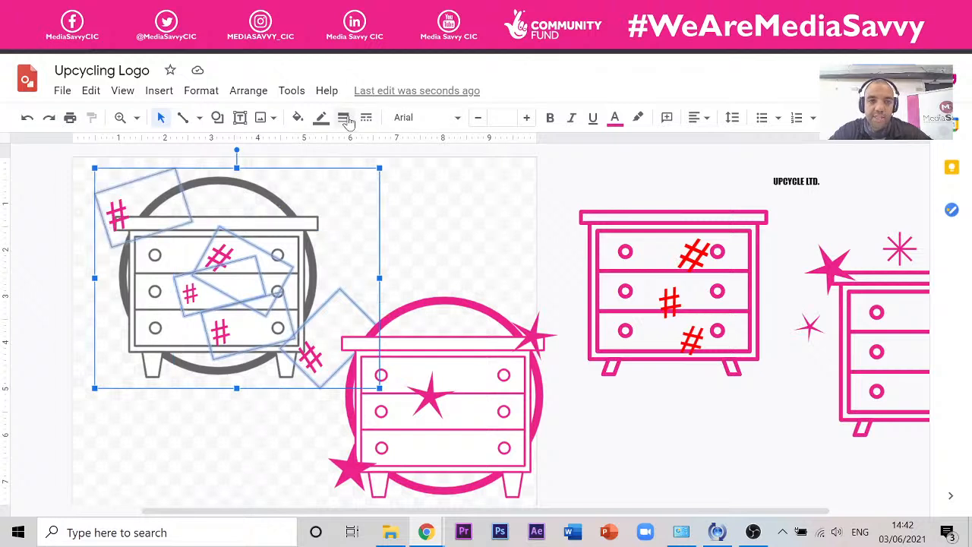
{"action": "left_click", "coordinate": [615, 117]}
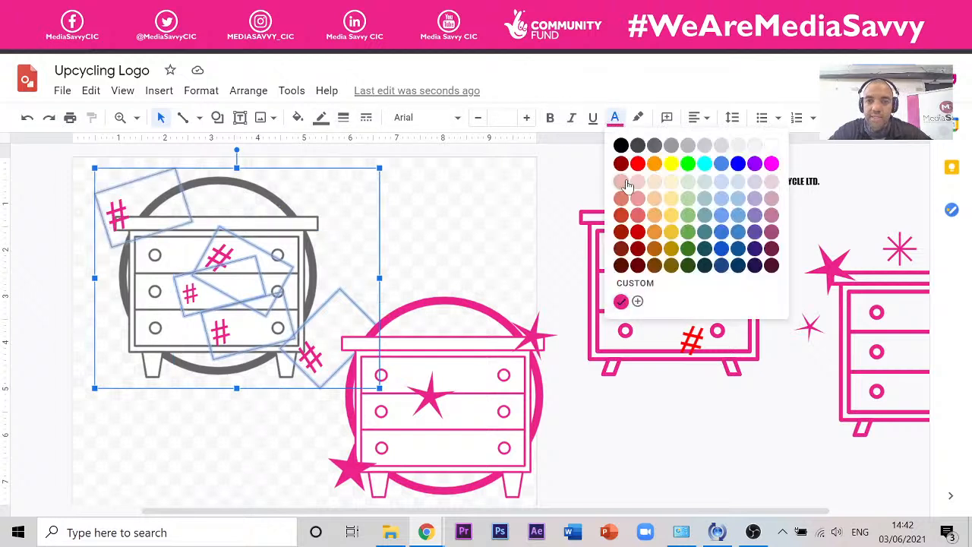
{"action": "left_click", "coordinate": [654, 147]}
{"action": "left_click", "coordinate": [387, 168]}
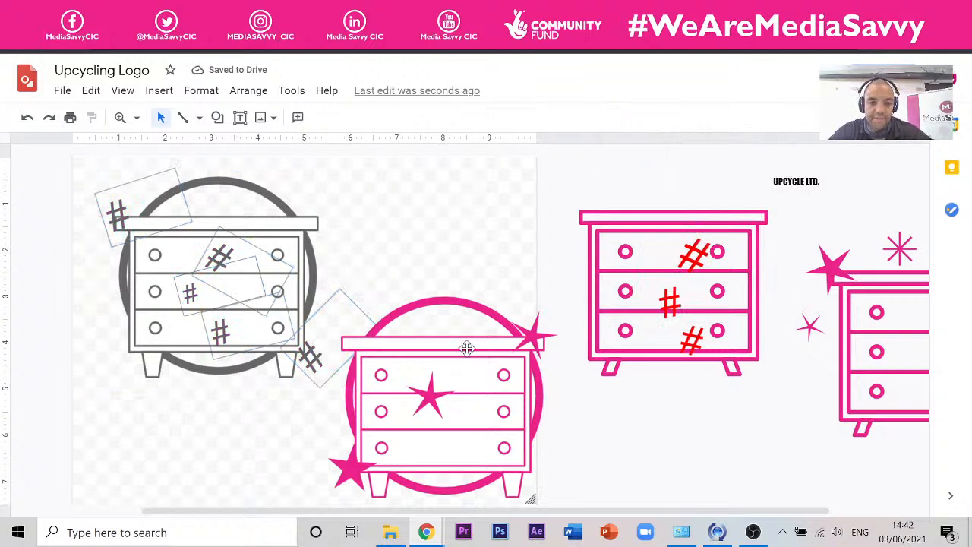
Group the pink circle-framed chest with its three stars and move the group up and left, fully onto the canvas.
{"action": "left_click", "coordinate": [463, 350]}
{"action": "left_click", "coordinate": [558, 286]}
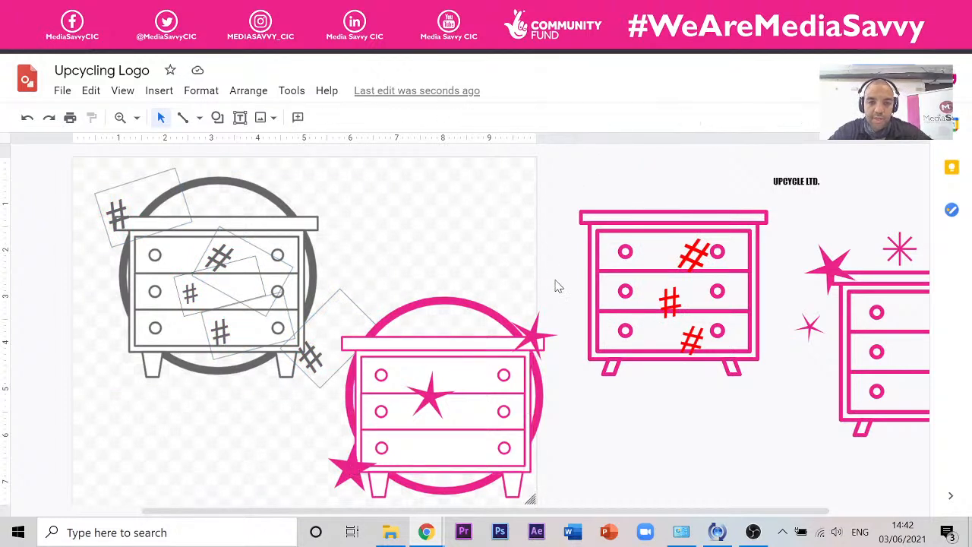
{"action": "left_click_drag", "start_coordinate": [565, 276], "coordinate": [347, 495]}
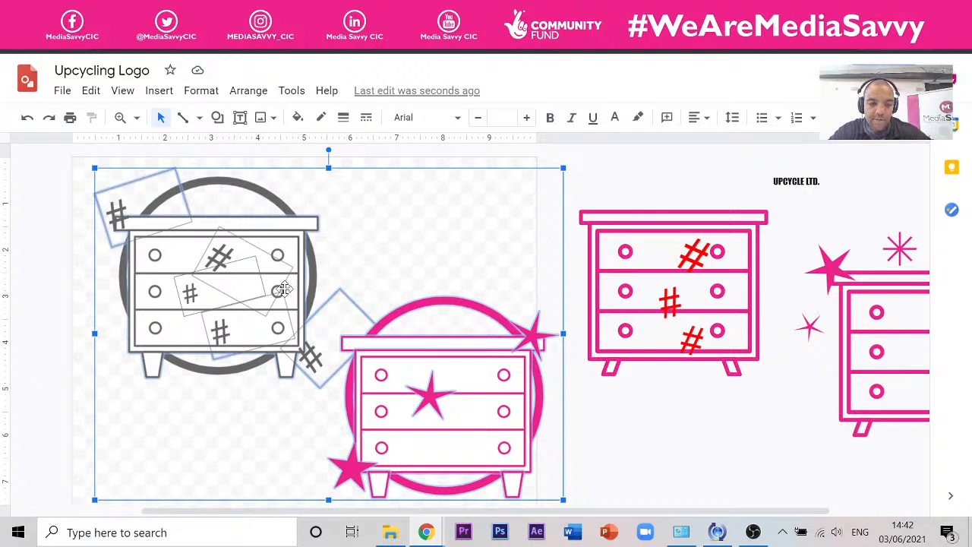
{"action": "left_click", "coordinate": [283, 288], "text": "shift"}
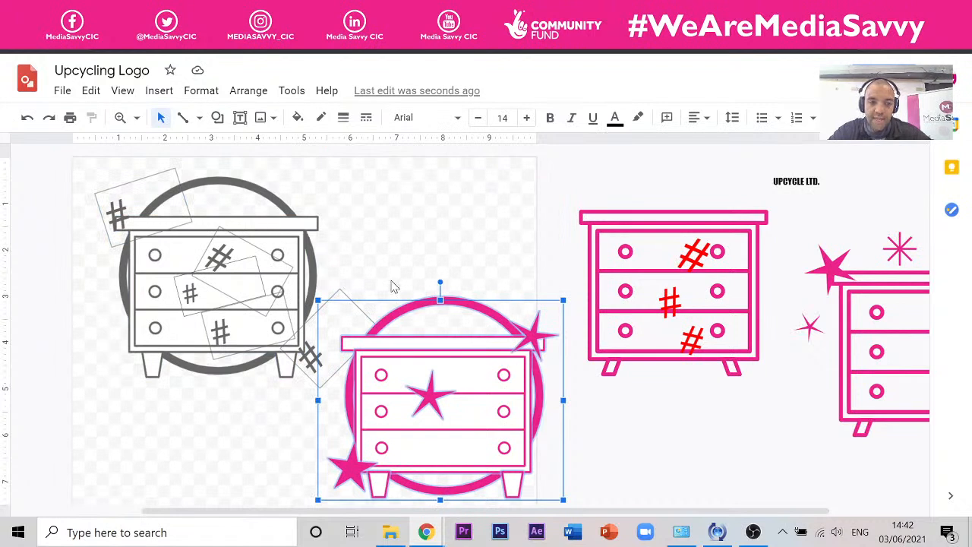
{"action": "right_click", "coordinate": [477, 306]}
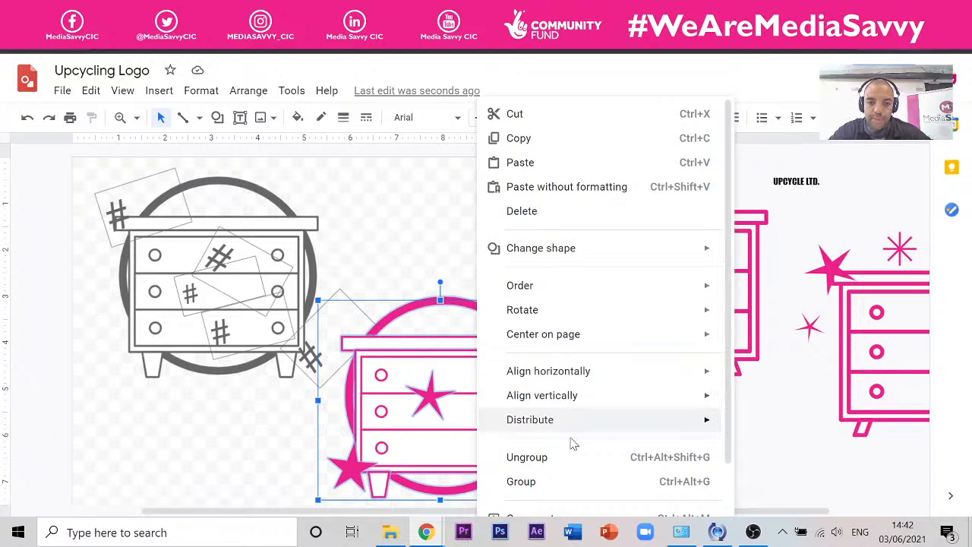
{"action": "left_click", "coordinate": [558, 482]}
{"action": "left_click_drag", "start_coordinate": [476, 306], "coordinate": [462, 291]}
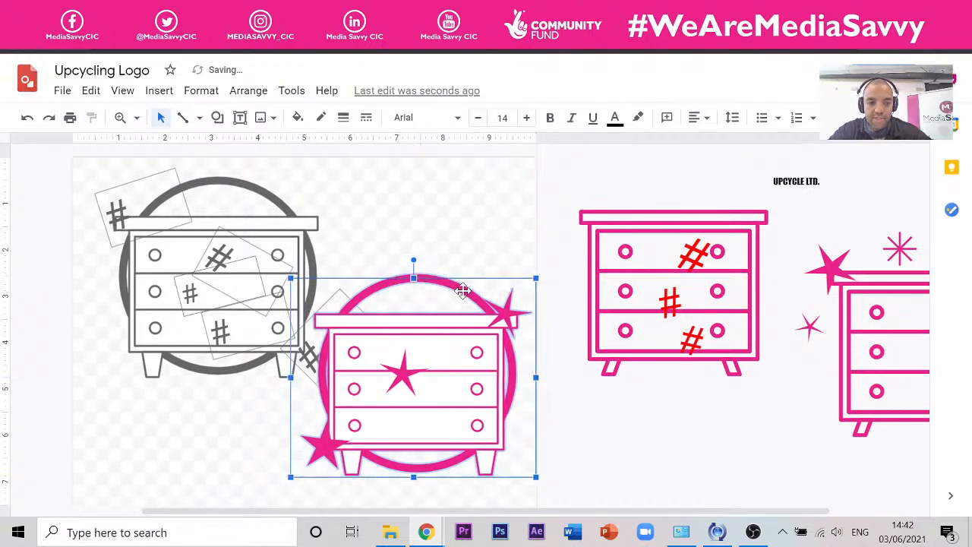
{"action": "left_click", "coordinate": [480, 230]}
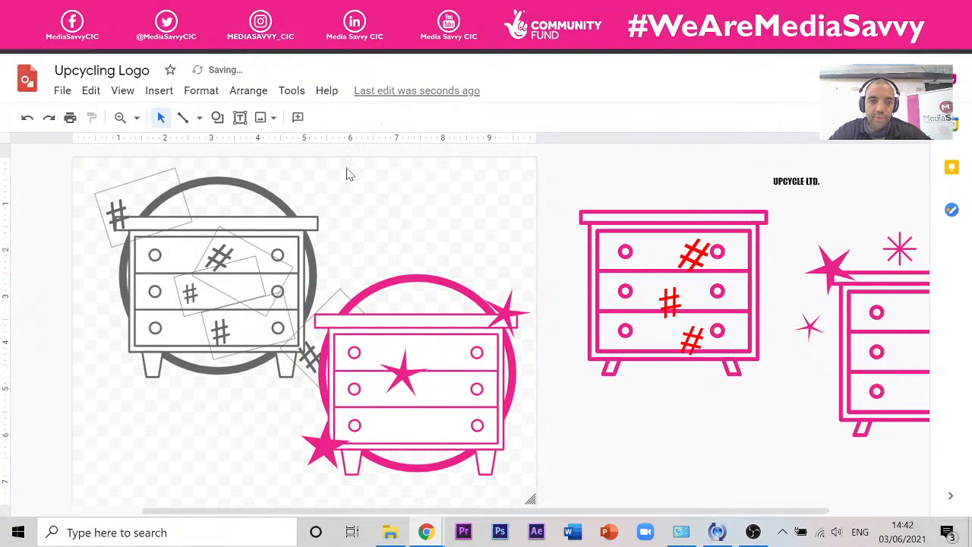
Try a U-turn arrow in the space above the pink starred chest, adjust its bend, and delete it.
{"action": "left_click", "coordinate": [218, 117]}
{"action": "mouse_move", "coordinate": [253, 169]}
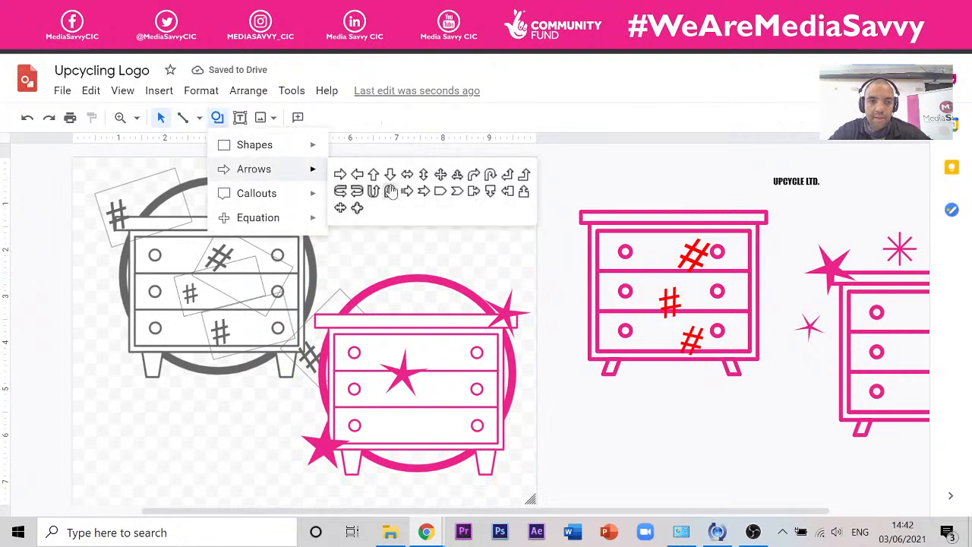
{"action": "left_click", "coordinate": [491, 176]}
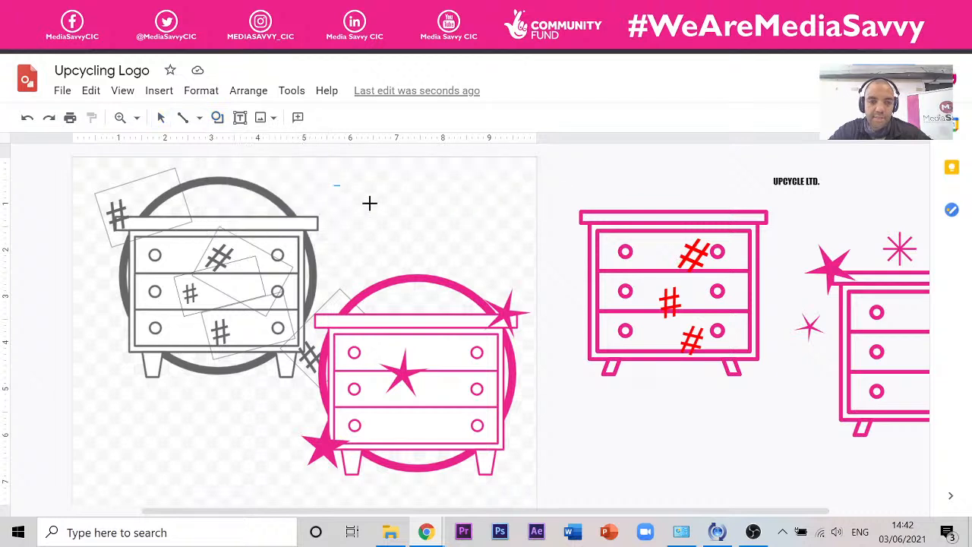
{"action": "left_click_drag", "start_coordinate": [369, 202], "coordinate": [463, 266]}
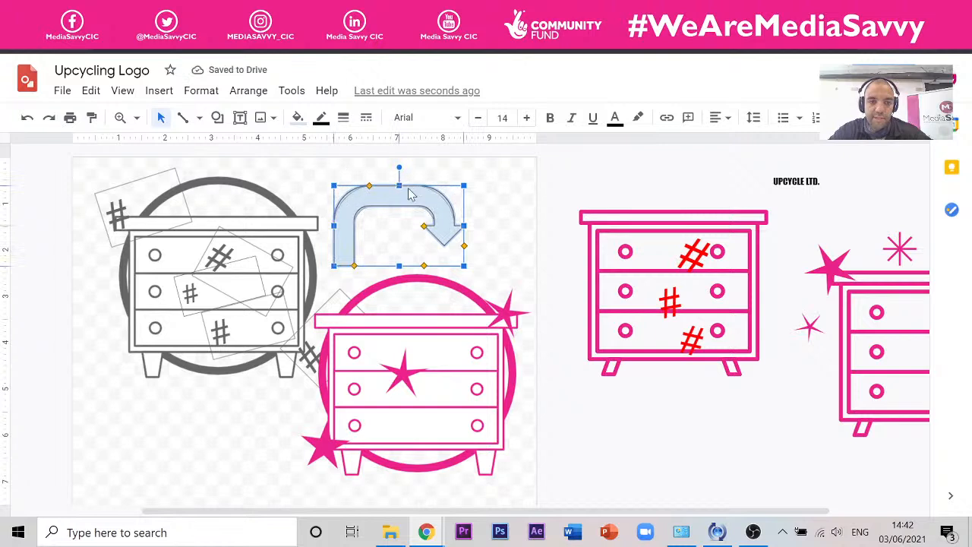
{"action": "left_click_drag", "start_coordinate": [408, 189], "coordinate": [407, 192]}
{"action": "mouse_move", "coordinate": [355, 267]}
{"action": "left_mouse_down"}
{"action": "mouse_move", "coordinate": [386, 266]}
{"action": "mouse_move", "coordinate": [355, 259]}
{"action": "left_mouse_up"}
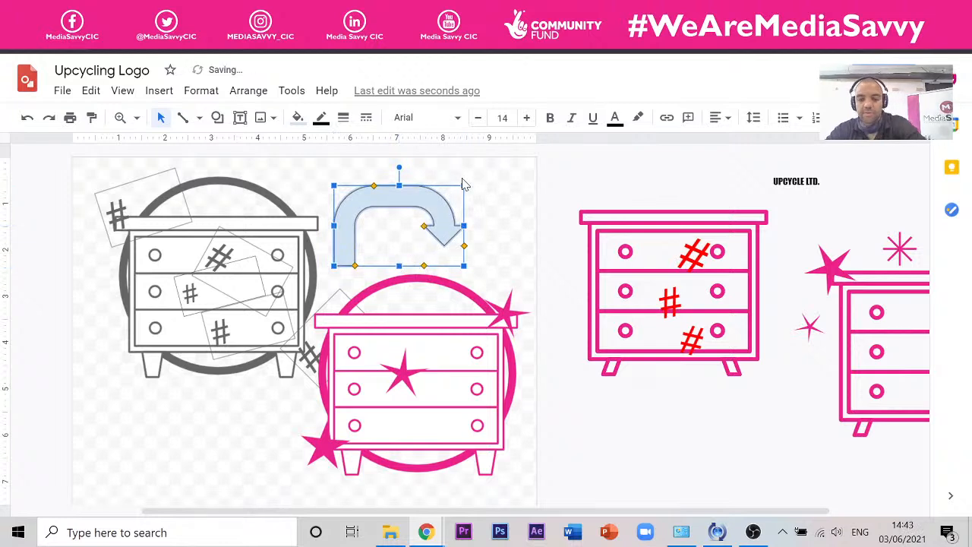
{"action": "key", "text": "Delete"}
Draw a bent arrow above the pink starred chest and rotate it 90° clockwise so it points down at the circle.
{"action": "left_click", "coordinate": [217, 117]}
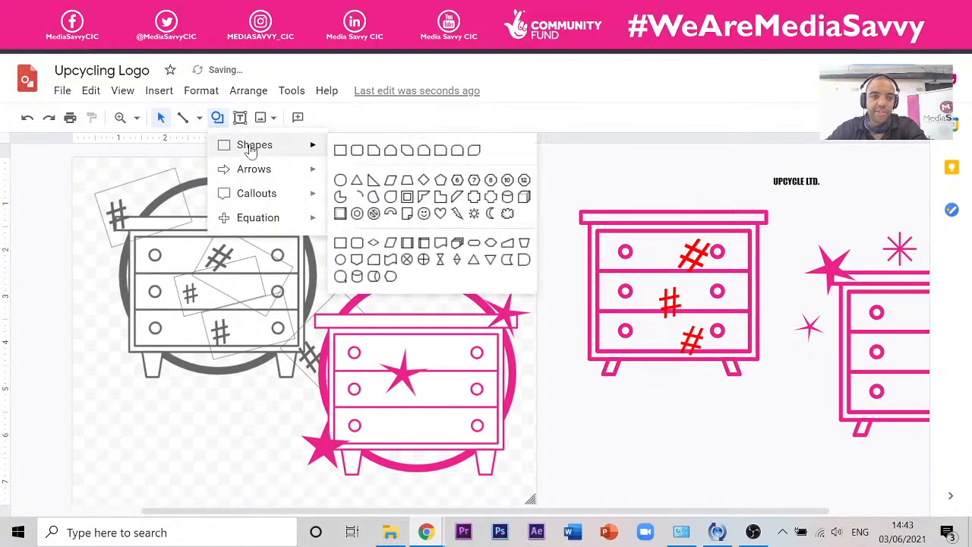
{"action": "mouse_move", "coordinate": [266, 169]}
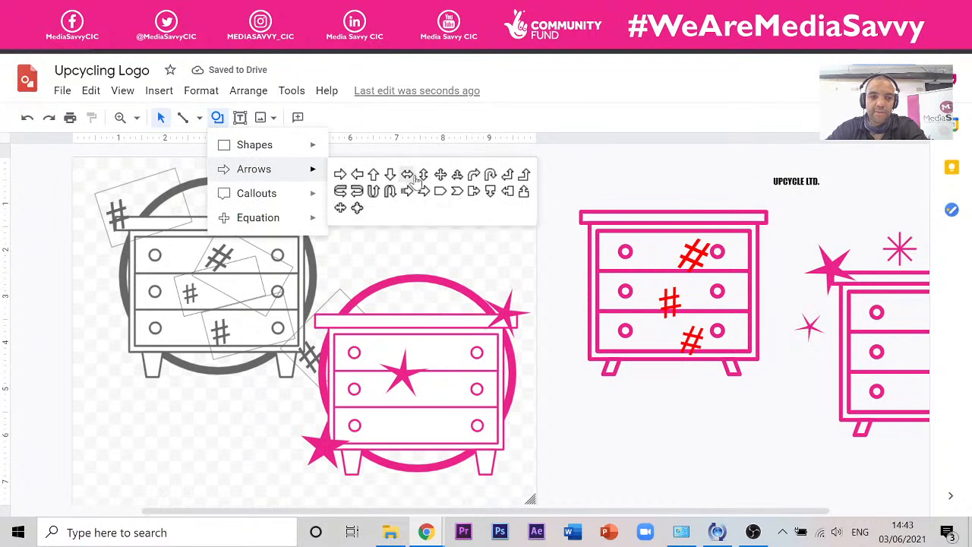
{"action": "left_click", "coordinate": [473, 175]}
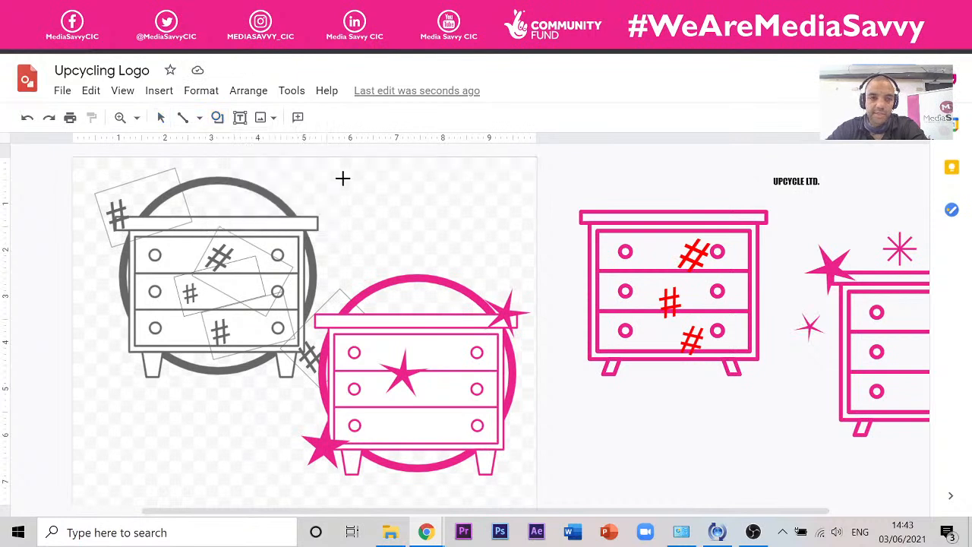
{"action": "left_click_drag", "start_coordinate": [342, 178], "coordinate": [436, 248]}
{"action": "left_click_drag", "start_coordinate": [389, 160], "coordinate": [446, 227]}
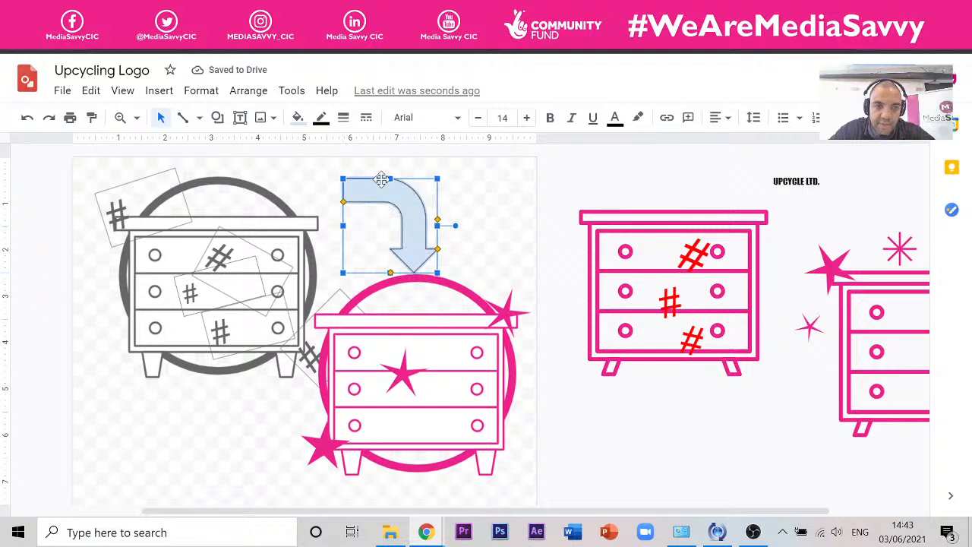
{"action": "left_click", "coordinate": [508, 244]}
Shift the pink starred chest down and slightly left, and place the arrow from the grey chest's top to the pink circle.
{"action": "left_click", "coordinate": [469, 302]}
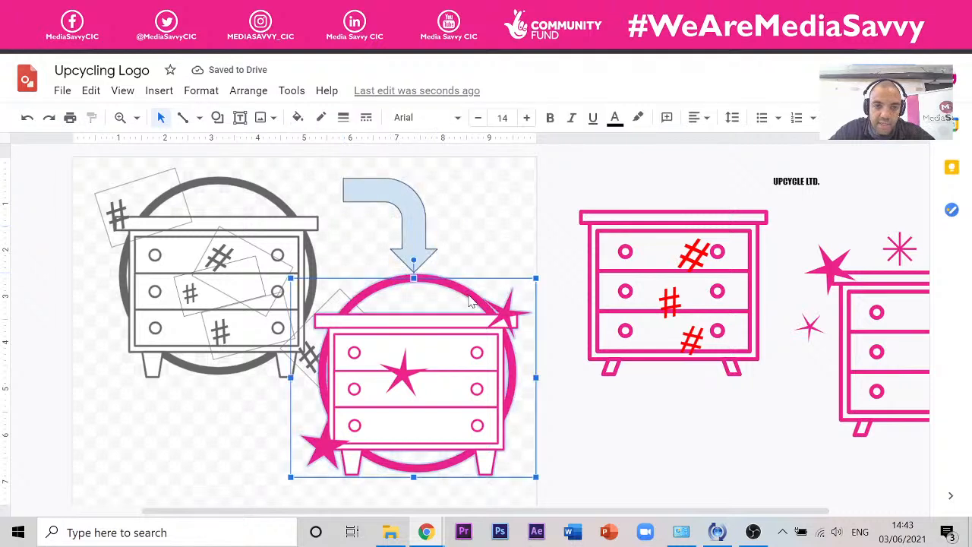
{"action": "left_click_drag", "start_coordinate": [465, 307], "coordinate": [452, 316]}
{"action": "left_click", "coordinate": [476, 250]}
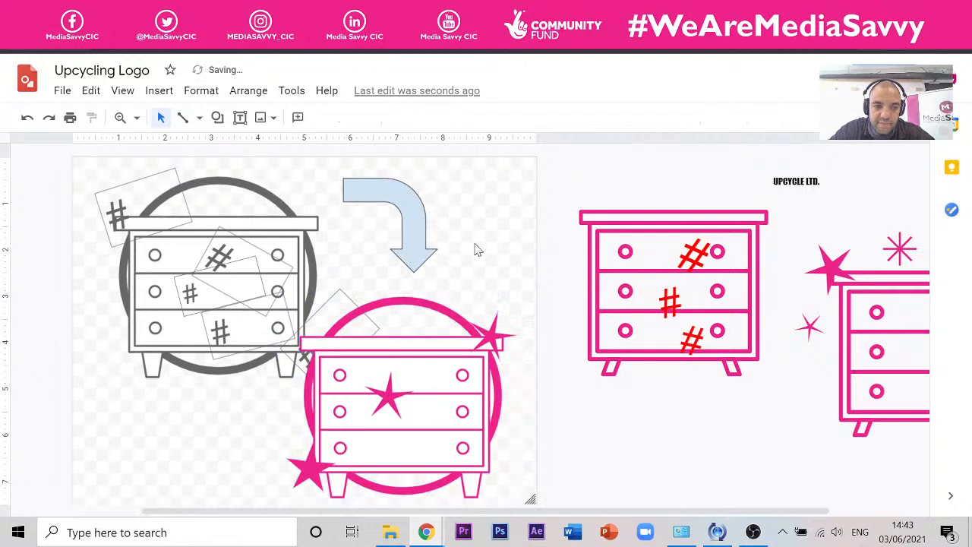
{"action": "left_click", "coordinate": [413, 212]}
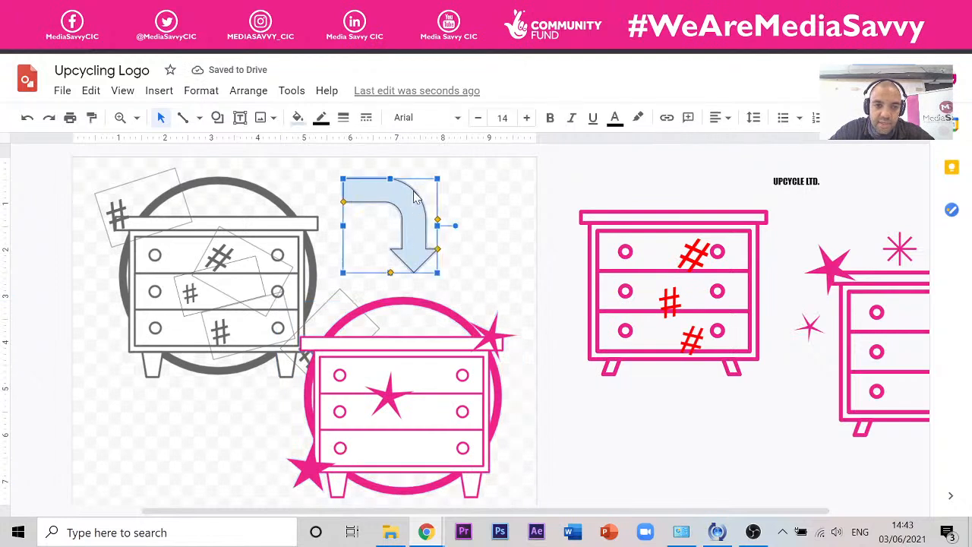
{"action": "left_click_drag", "start_coordinate": [414, 197], "coordinate": [400, 239]}
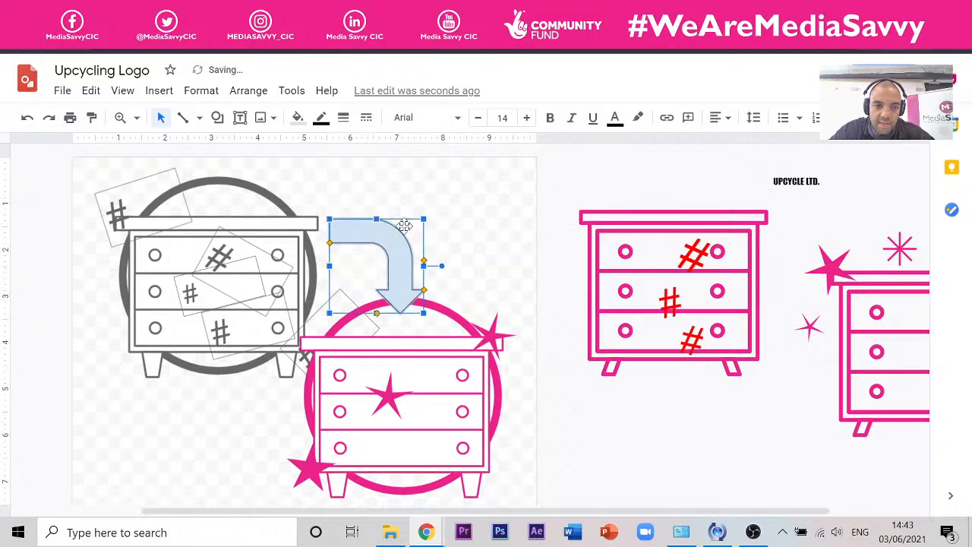
Fill the bent arrow with the custom pink and make its border transparent.
{"action": "left_click", "coordinate": [298, 117]}
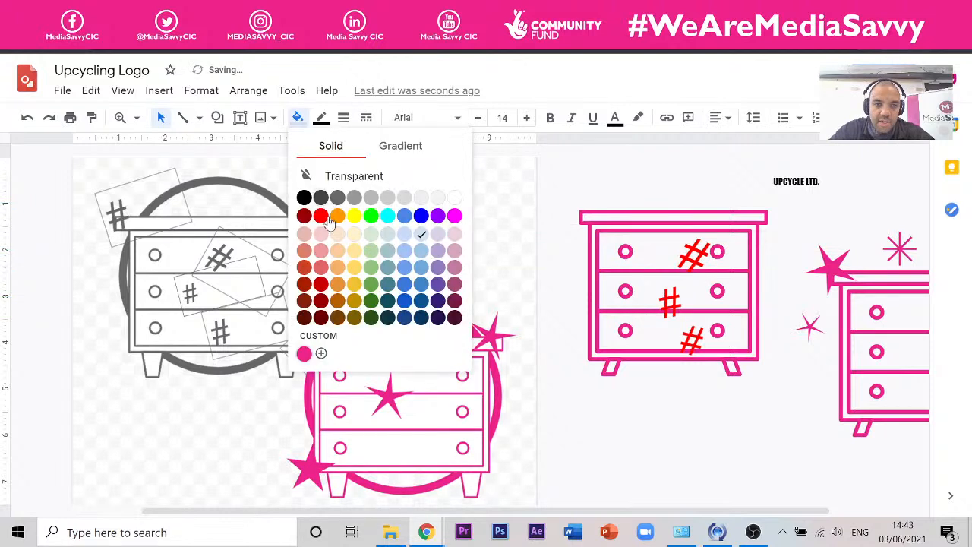
{"action": "left_click", "coordinate": [304, 354]}
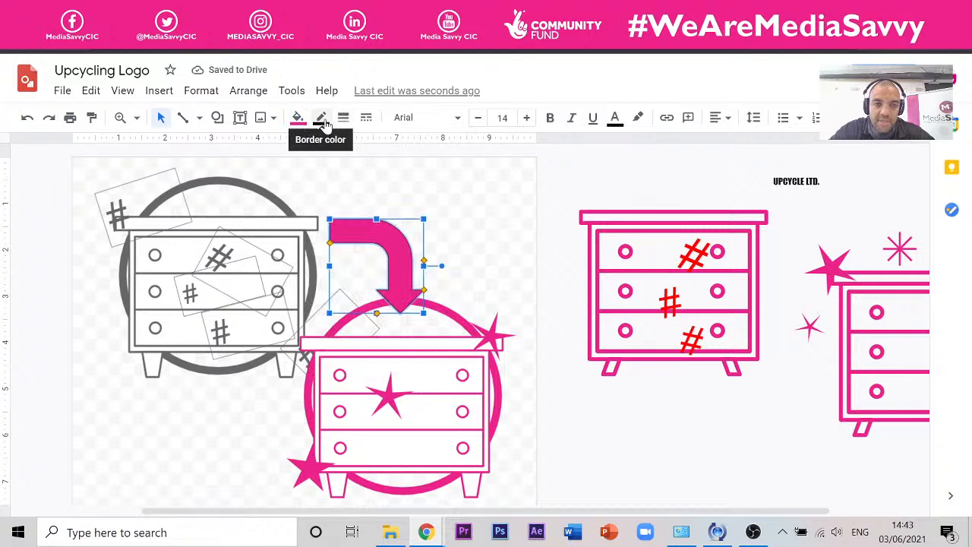
{"action": "left_click", "coordinate": [321, 117]}
{"action": "left_click", "coordinate": [361, 144]}
{"action": "left_click", "coordinate": [509, 186]}
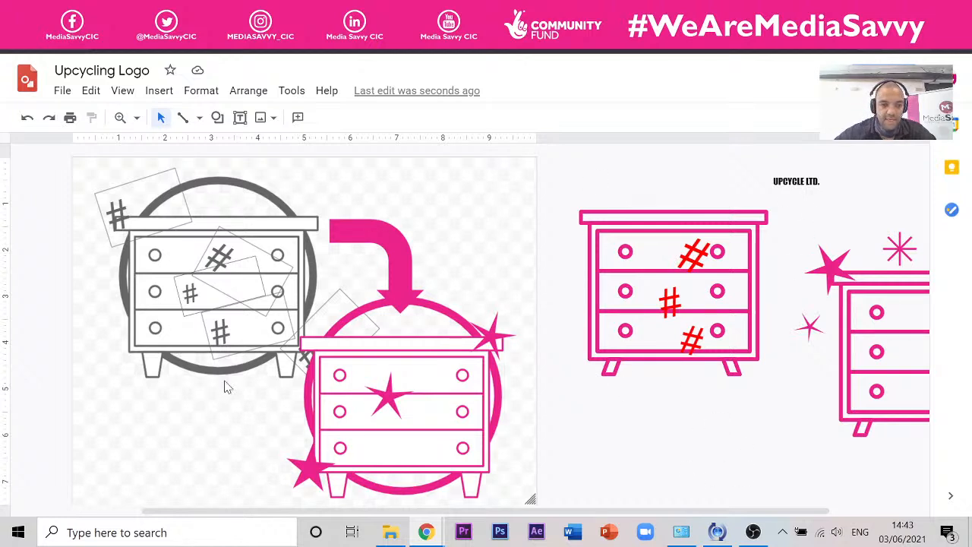
{"action": "left_click_drag", "start_coordinate": [83, 171], "coordinate": [64, 236]}
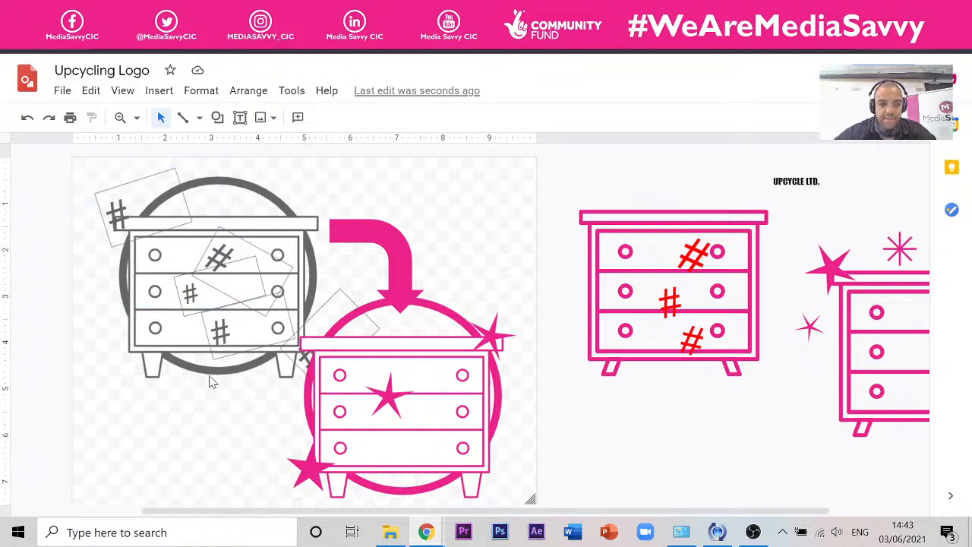
Add a text box reading "Upcycle Ltd." directly below the grey hashtag chest.
{"action": "left_click", "coordinate": [240, 117]}
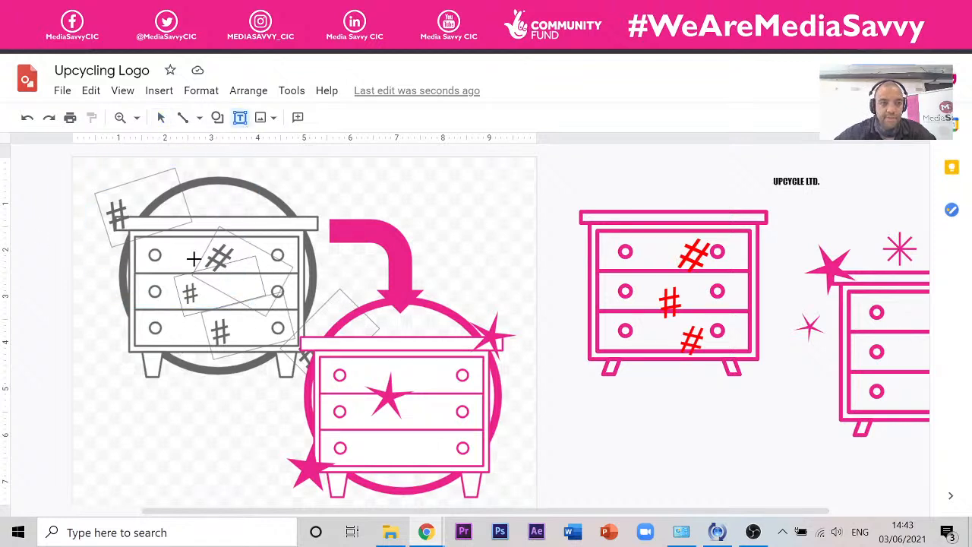
{"action": "left_click_drag", "start_coordinate": [151, 396], "coordinate": [279, 497]}
{"action": "type", "text": "U"}
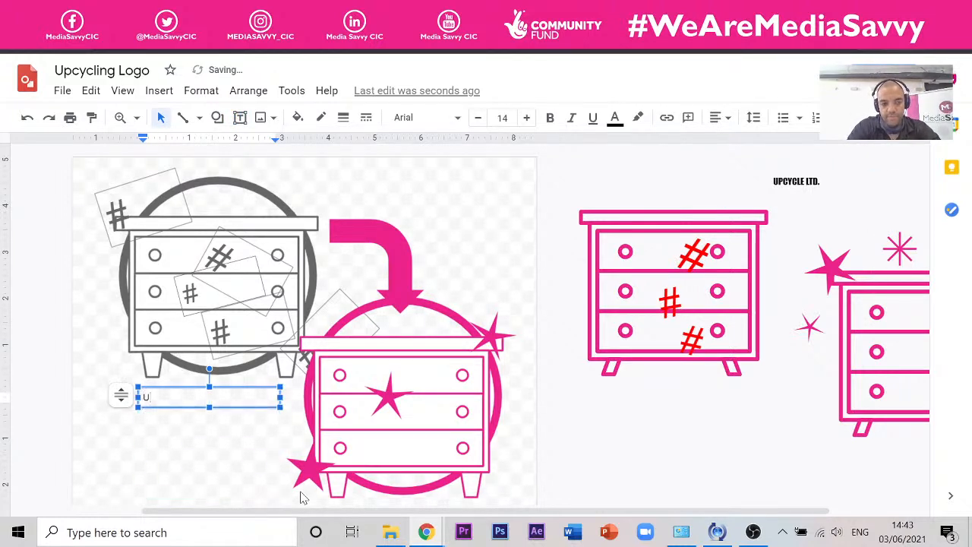
{"action": "type", "text": "pcy"}
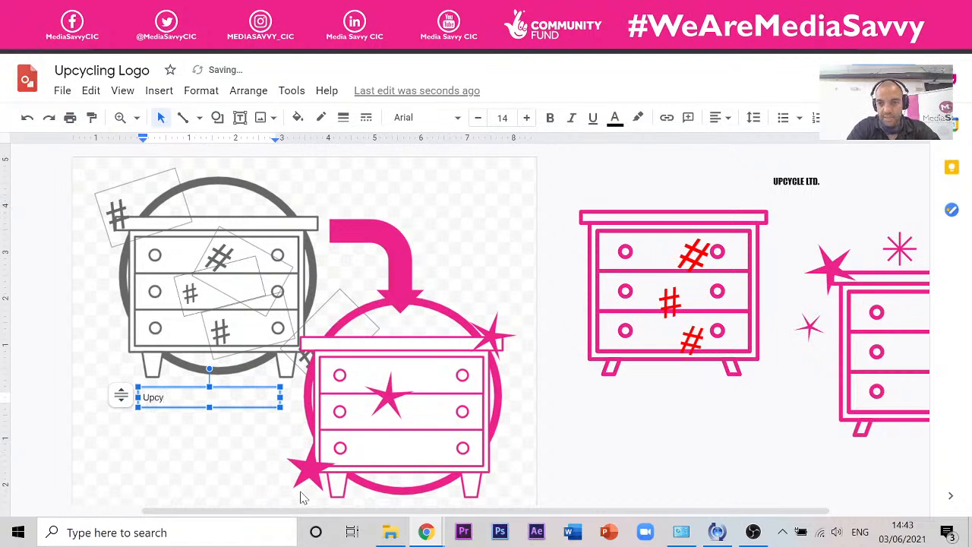
{"action": "type", "text": "cle Ltd."}
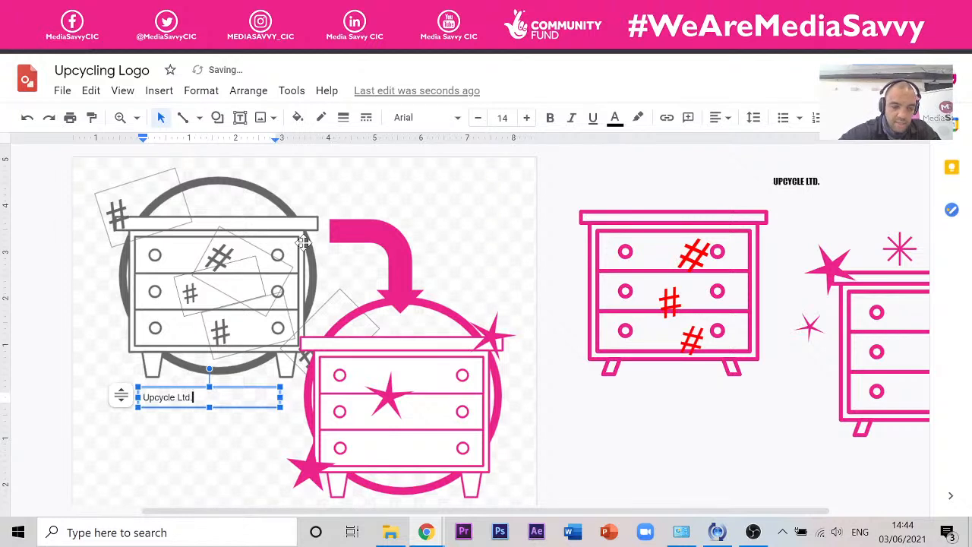
Format the "Upcycle Ltd." caption below the grey chest in bold Amatic SC at size 40.
{"action": "key", "text": "ctrl+a"}
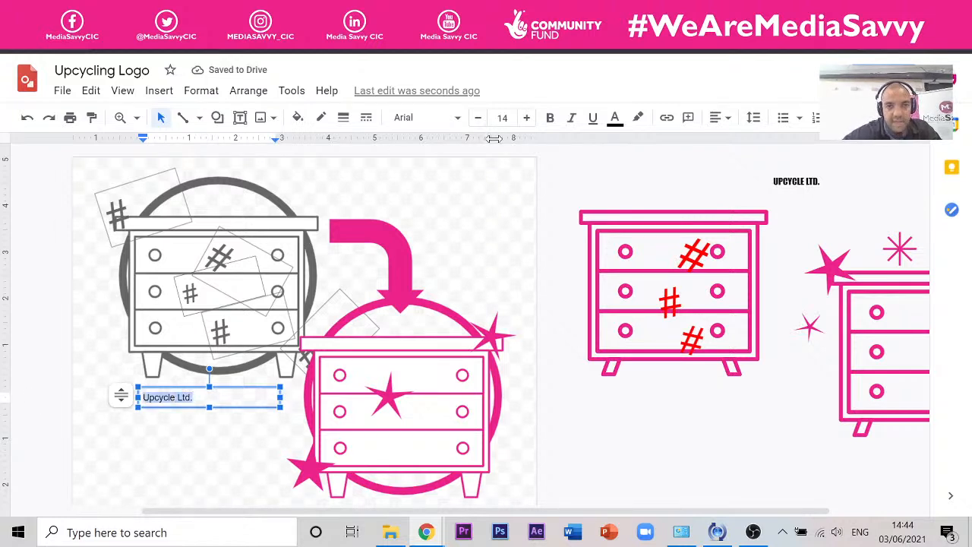
{"action": "left_click", "coordinate": [502, 117]}
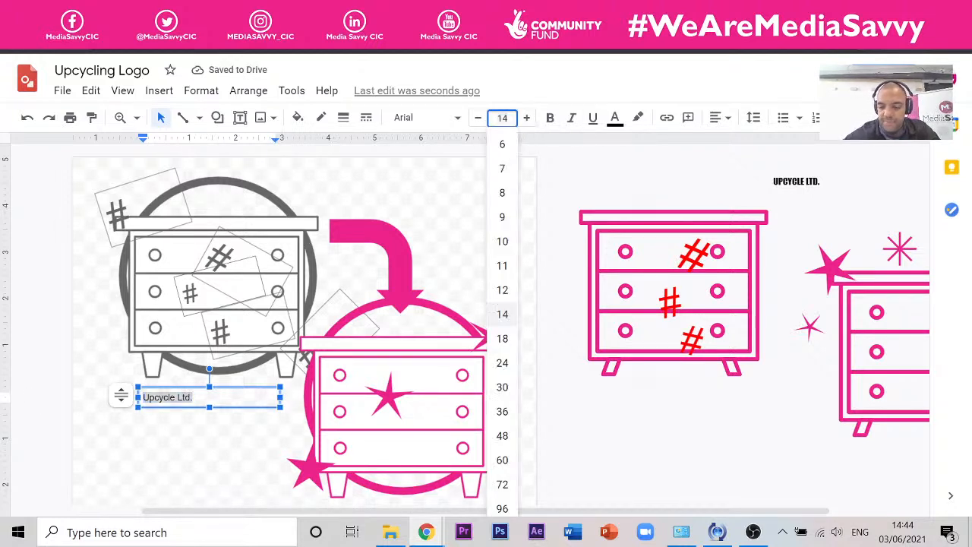
{"action": "key", "text": "Return"}
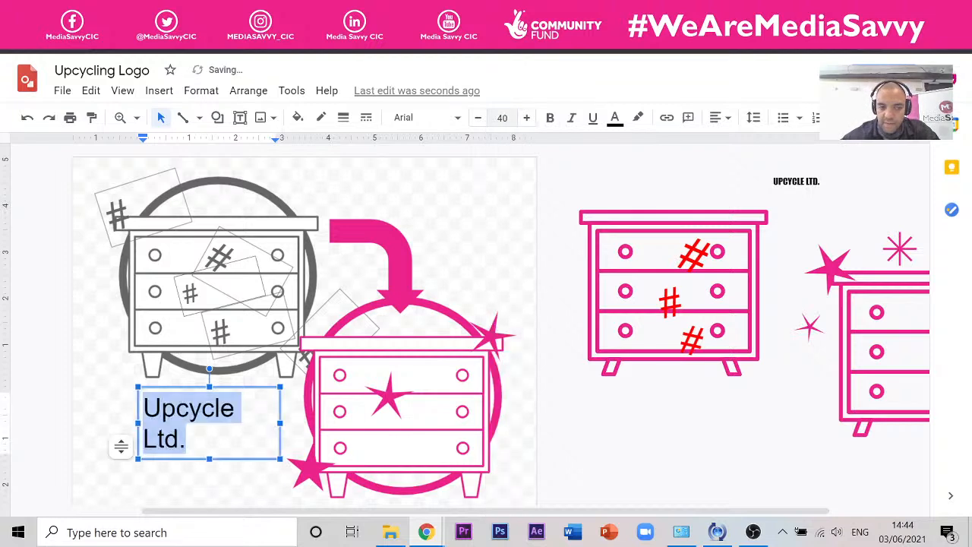
{"action": "left_click", "coordinate": [458, 118]}
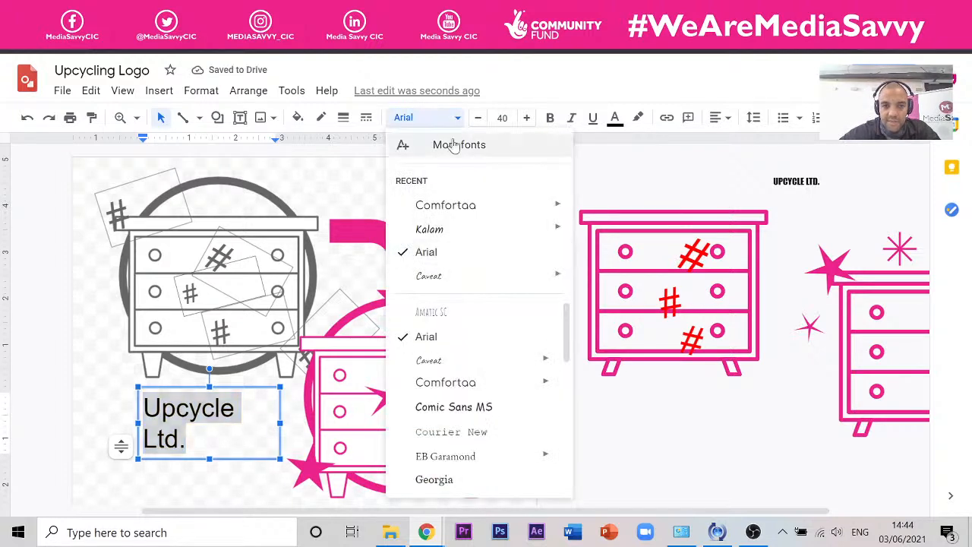
{"action": "left_click", "coordinate": [477, 313]}
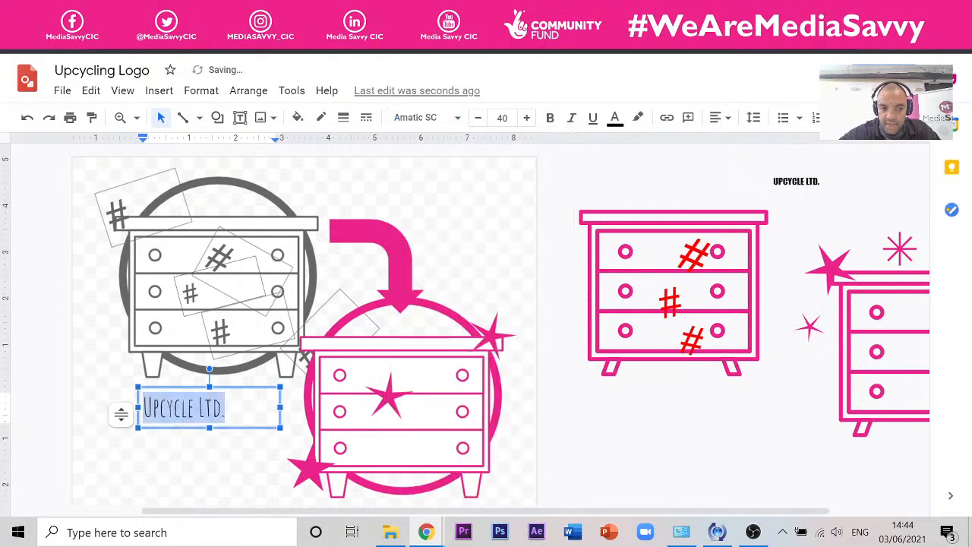
{"action": "left_click", "coordinate": [550, 116]}
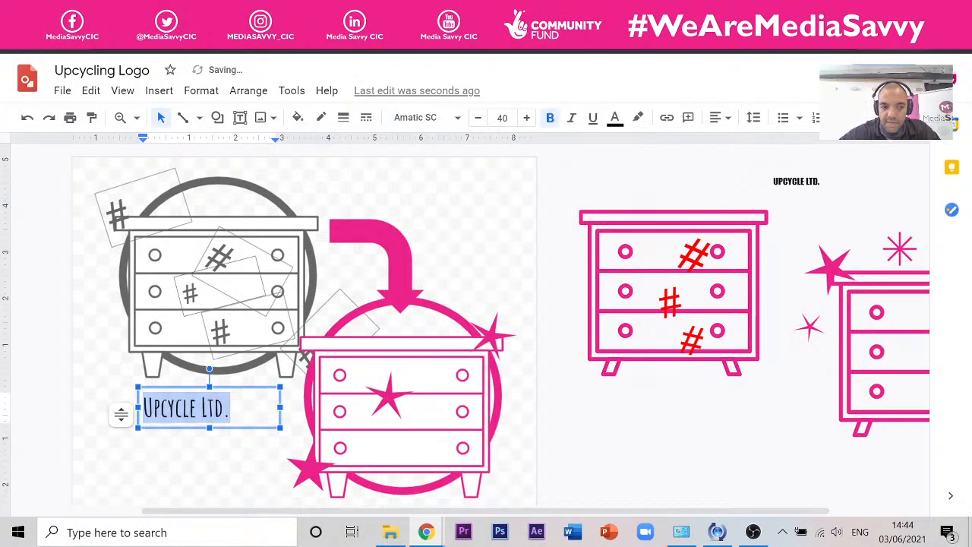
Set the font size of the "Upcycle Ltd." caption to 70.
{"action": "left_click_drag", "start_coordinate": [235, 408], "coordinate": [86, 394]}
{"action": "left_click", "coordinate": [502, 117]}
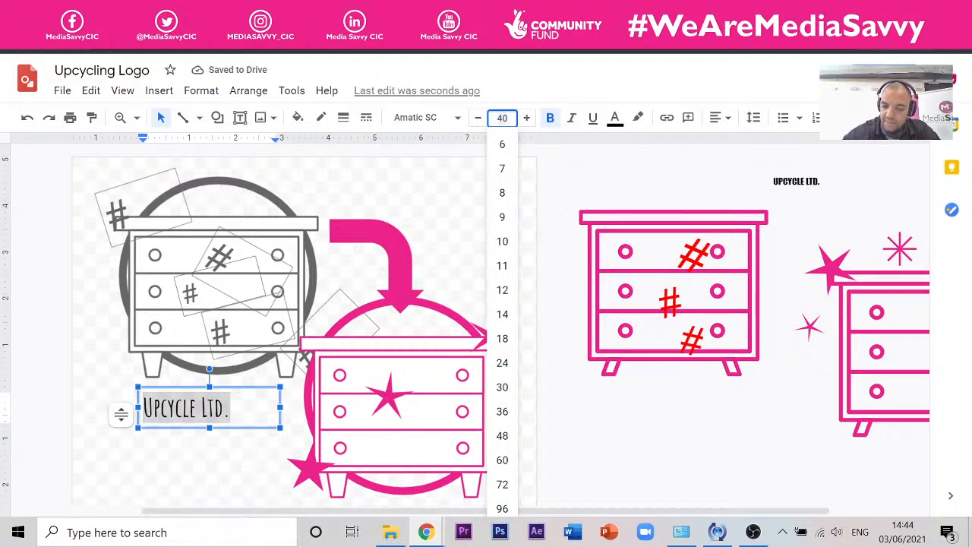
{"action": "type", "text": "70"}
{"action": "key", "text": "Return"}
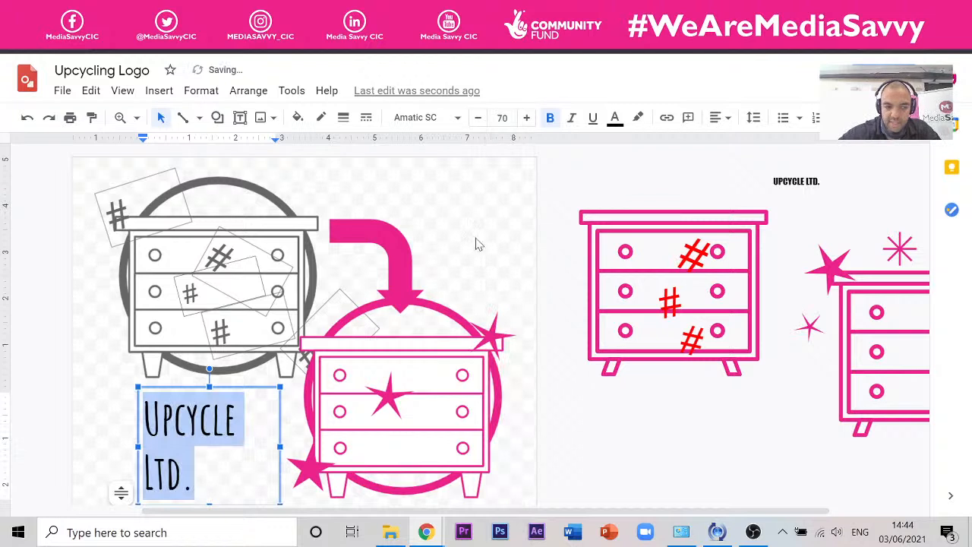
{"action": "left_click", "coordinate": [447, 227]}
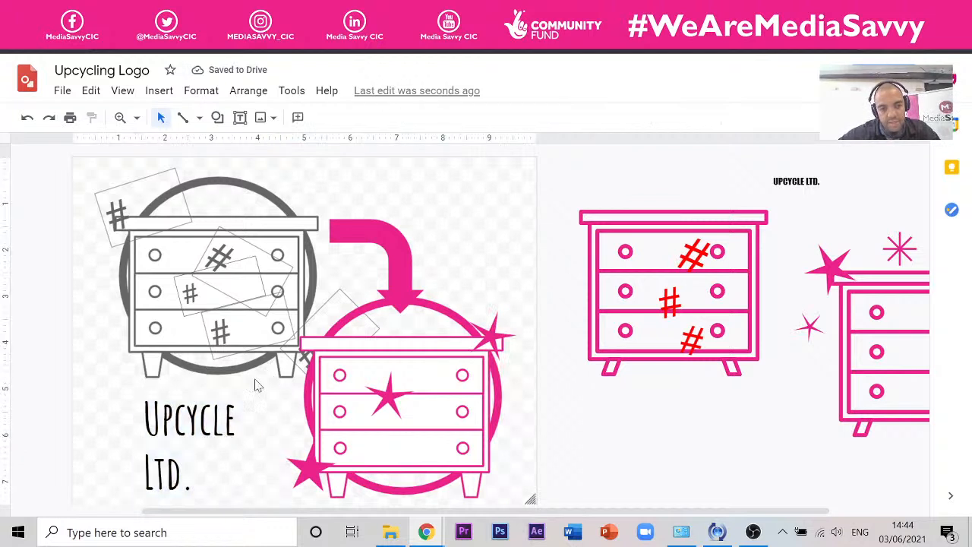
Colour all the "Upcycle Ltd." caption text with the custom pink.
{"action": "left_click", "coordinate": [213, 419]}
{"action": "left_click_drag", "start_coordinate": [197, 477], "coordinate": [138, 411]}
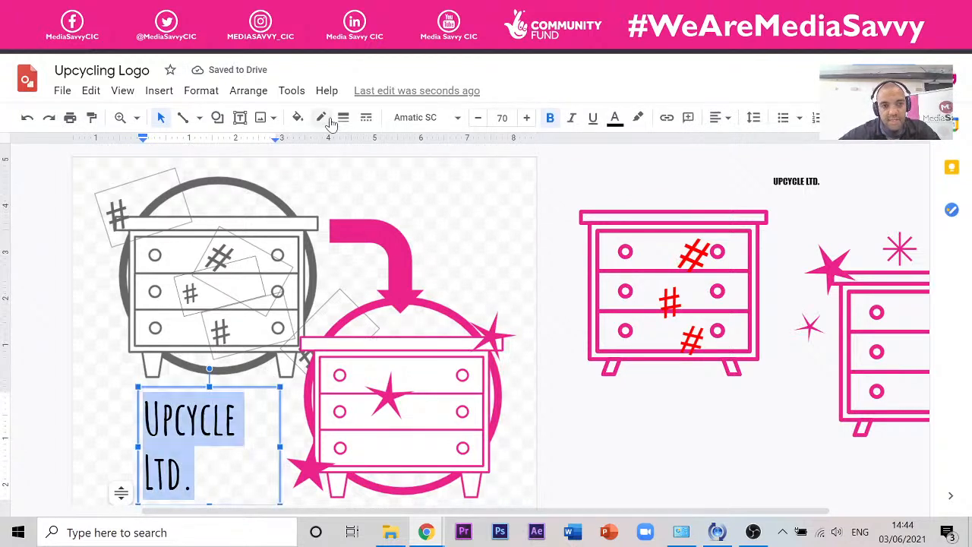
{"action": "left_click", "coordinate": [615, 119]}
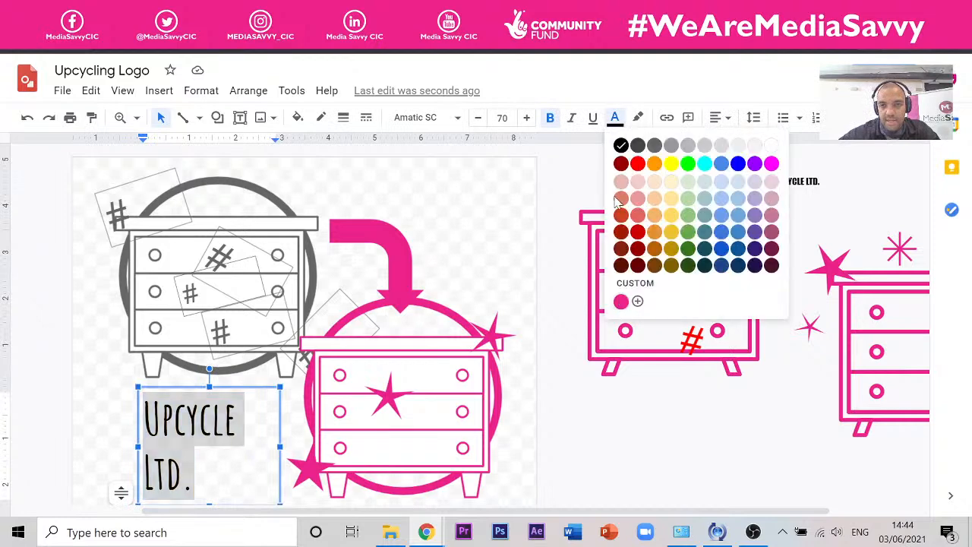
{"action": "left_click", "coordinate": [621, 302]}
{"action": "left_click", "coordinate": [251, 387]}
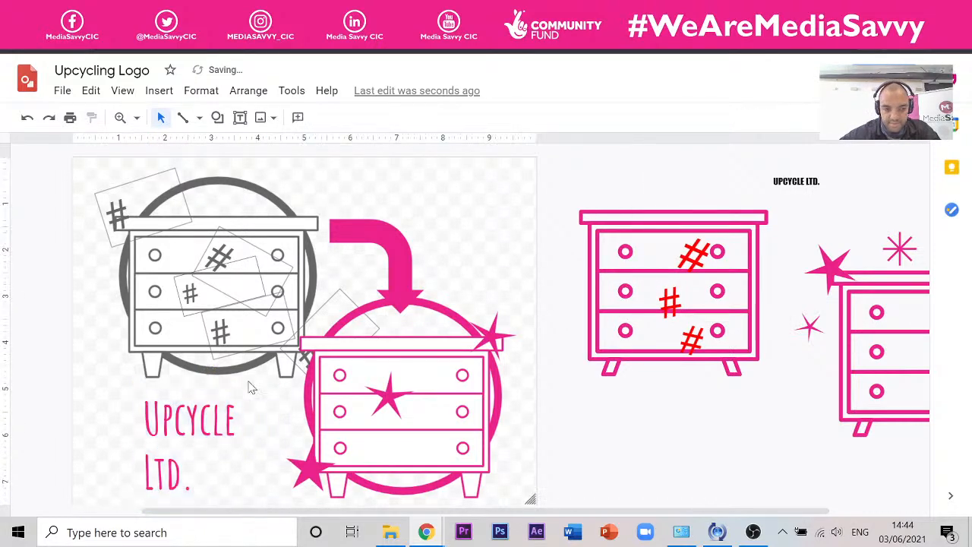
Nudge the "Upcycle Ltd." text box slightly up and to the right, beneath the grey chest.
{"action": "left_click_drag", "start_coordinate": [193, 423], "coordinate": [200, 417]}
{"action": "mouse_move", "coordinate": [230, 385]}
{"action": "left_mouse_down"}
{"action": "mouse_move", "coordinate": [252, 372]}
{"action": "mouse_move", "coordinate": [254, 382]}
{"action": "mouse_move", "coordinate": [236, 379]}
{"action": "left_mouse_up"}
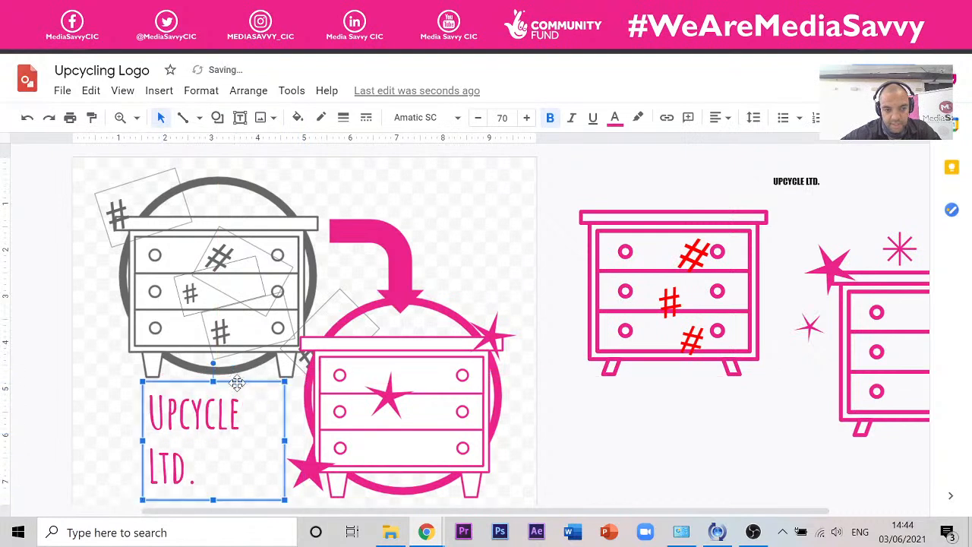
{"action": "left_click", "coordinate": [490, 247]}
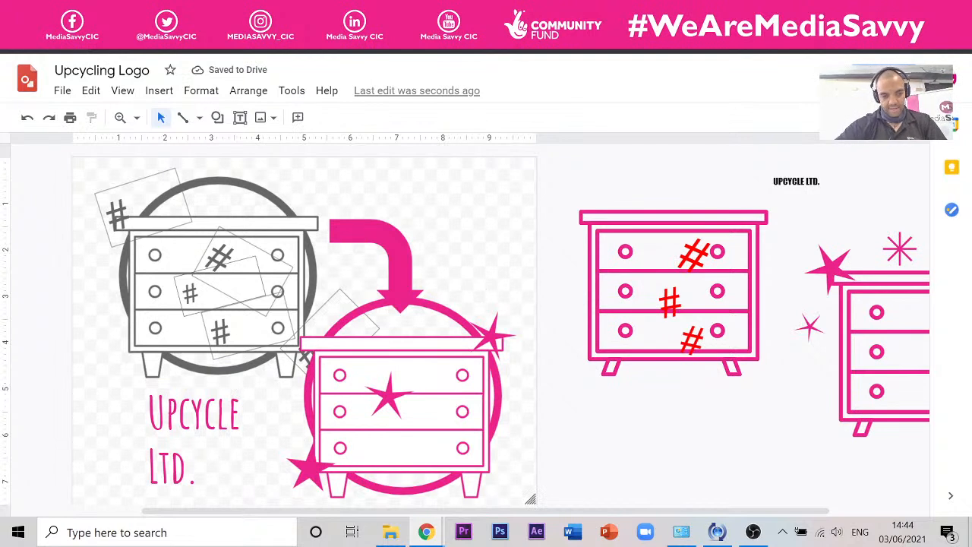
Centre the "Upcycle Ltd." caption text horizontally within its text box.
{"action": "left_click", "coordinate": [263, 459]}
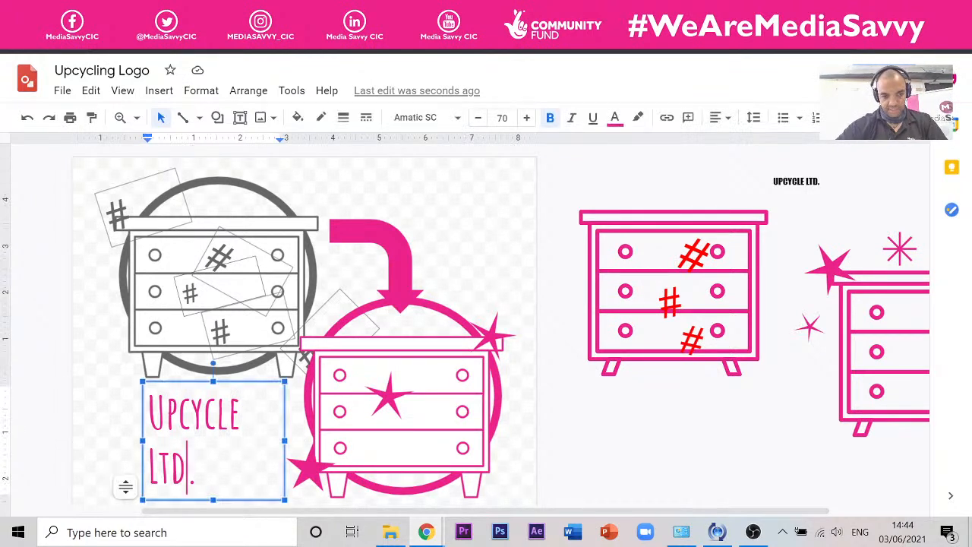
{"action": "left_click_drag", "start_coordinate": [263, 460], "coordinate": [129, 412]}
{"action": "left_click", "coordinate": [717, 117]}
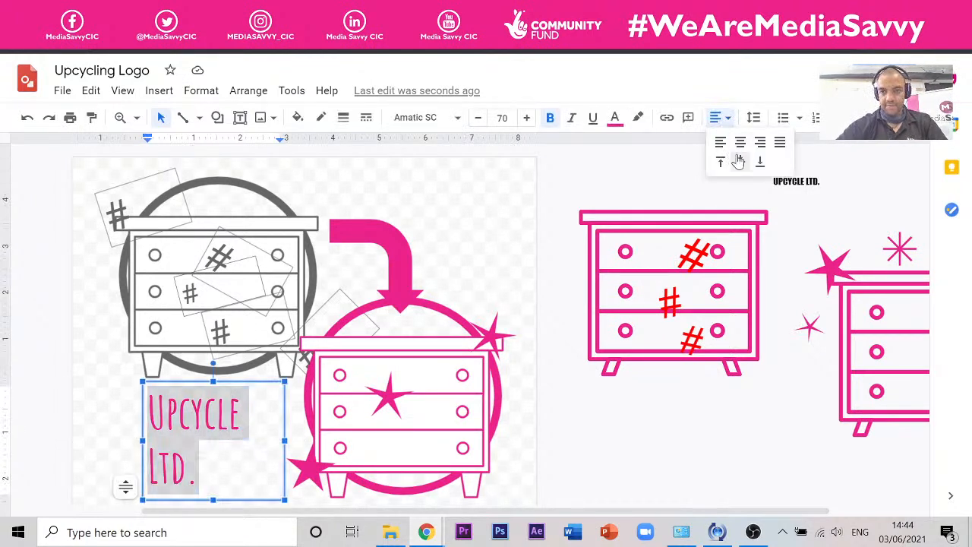
{"action": "left_click", "coordinate": [736, 137]}
{"action": "left_click", "coordinate": [551, 334]}
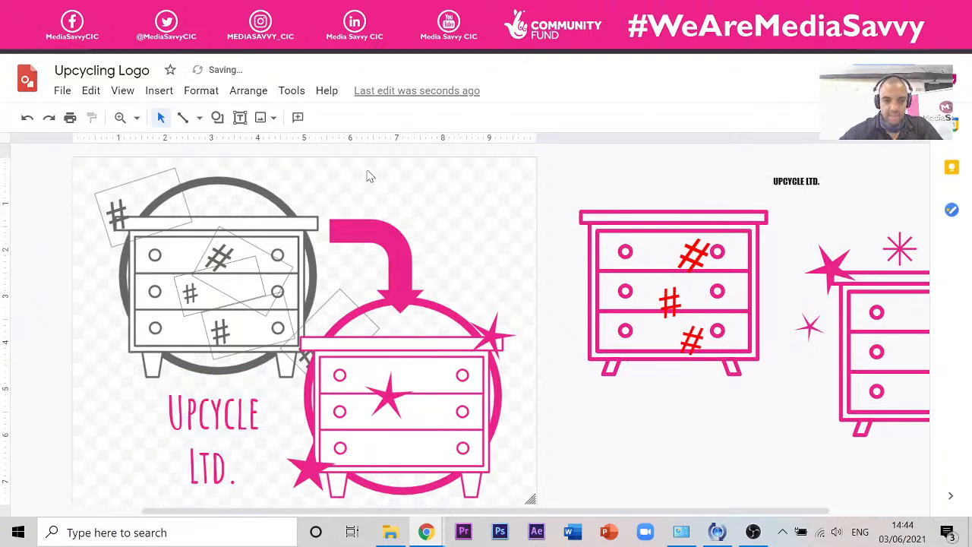
Select all the older artwork beside the canvas, including both pink chests, the red hashtags, the stars and the black caption.
{"action": "left_click_drag", "start_coordinate": [558, 151], "coordinate": [906, 464]}
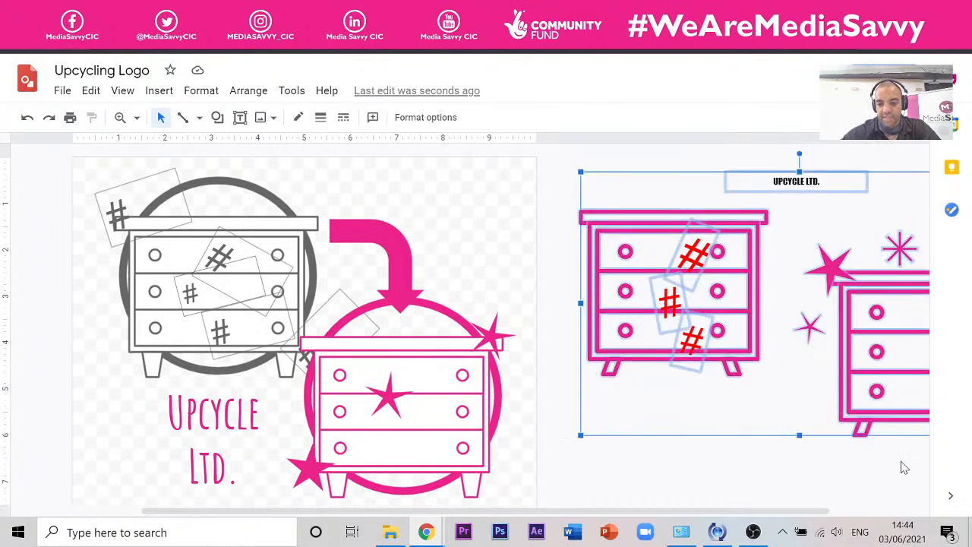
Delete the selected spare group of drawers, stars, hash marks and title lying outside the logo canvas.
{"action": "key", "text": "Delete"}
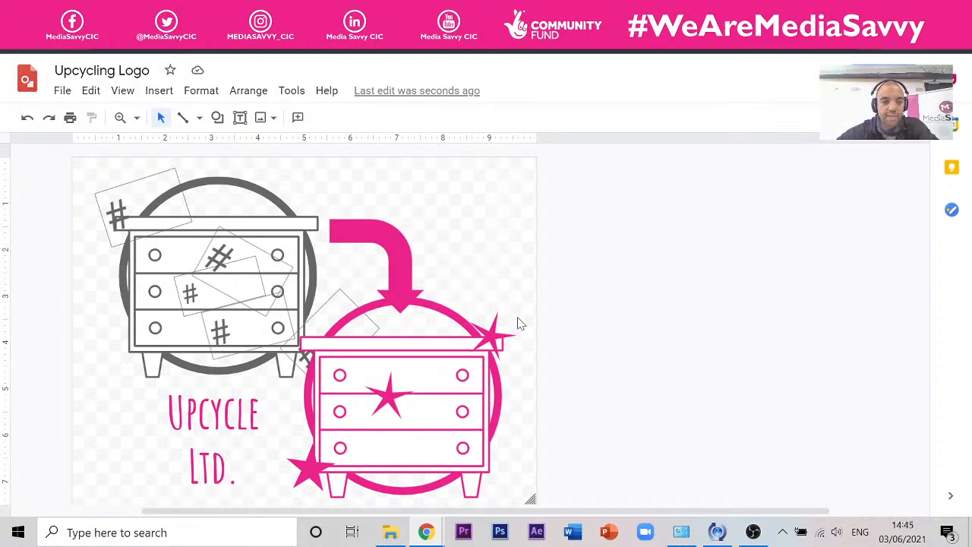
{"action": "left_click", "coordinate": [400, 253]}
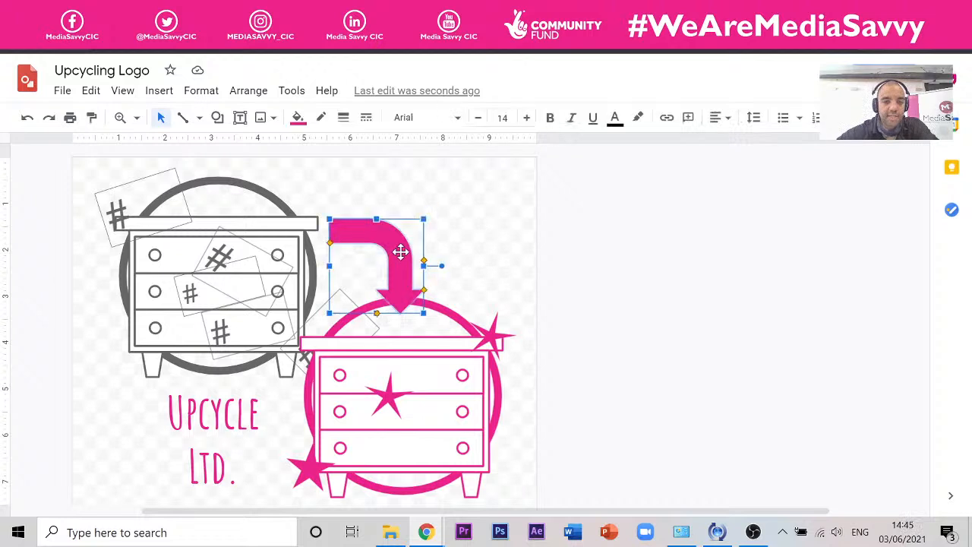
{"action": "left_click", "coordinate": [607, 194]}
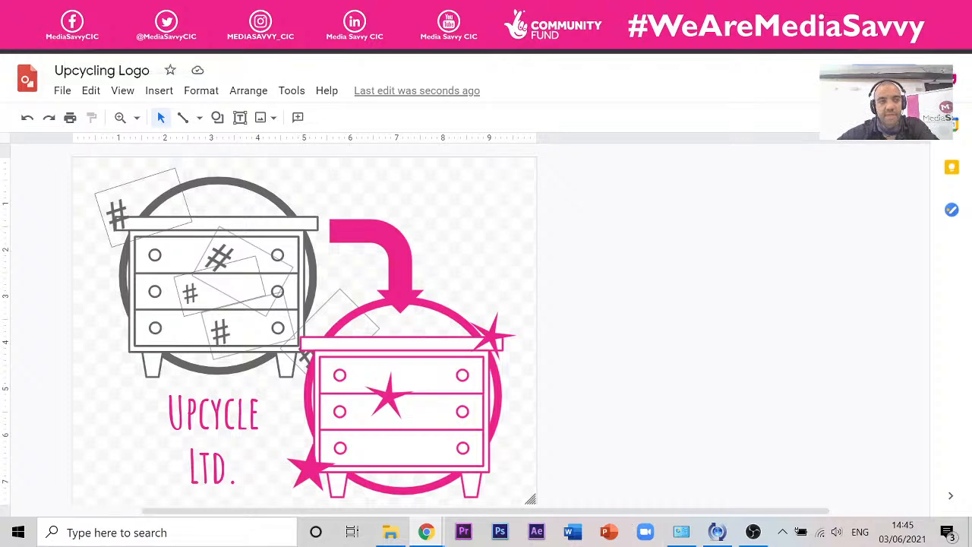
Switch to Google Drive and create a blank Google Sheets spreadsheet.
{"action": "key", "text": "ctrl+Tab"}
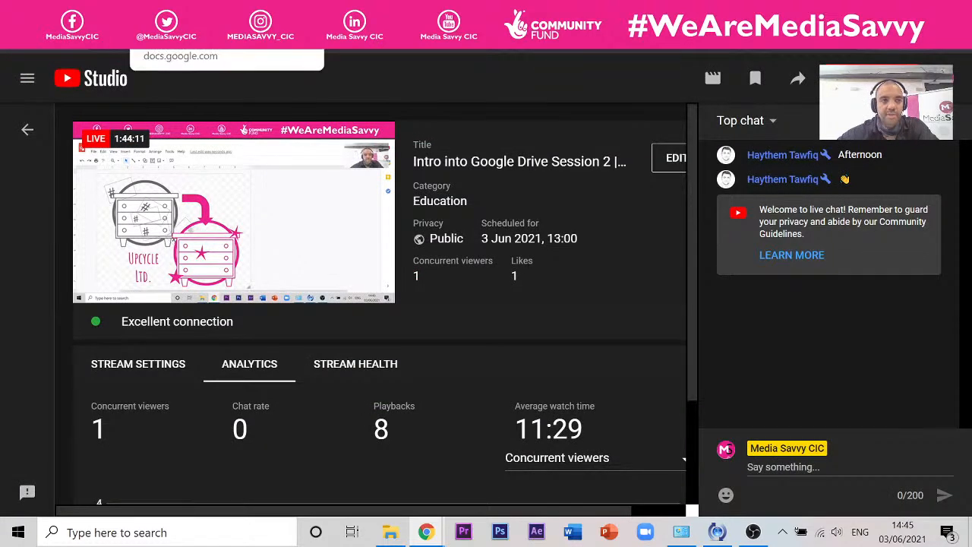
{"action": "left_click", "coordinate": [94, 13]}
{"action": "left_click", "coordinate": [50, 135]}
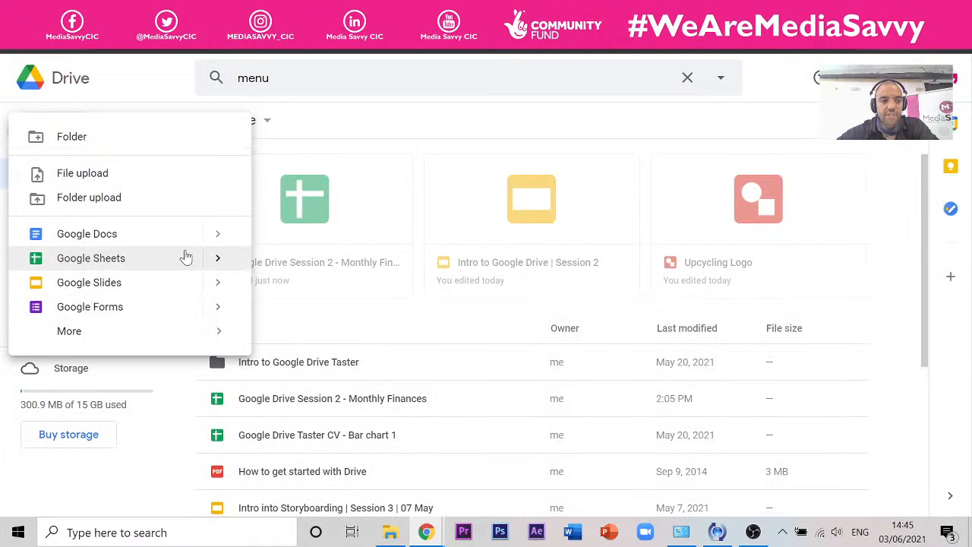
{"action": "mouse_move", "coordinate": [217, 257]}
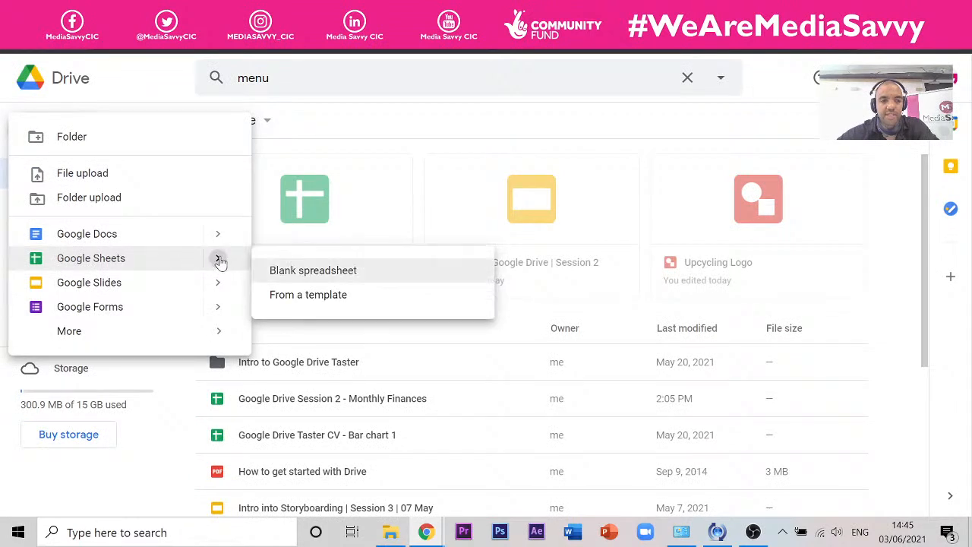
{"action": "left_click", "coordinate": [312, 275]}
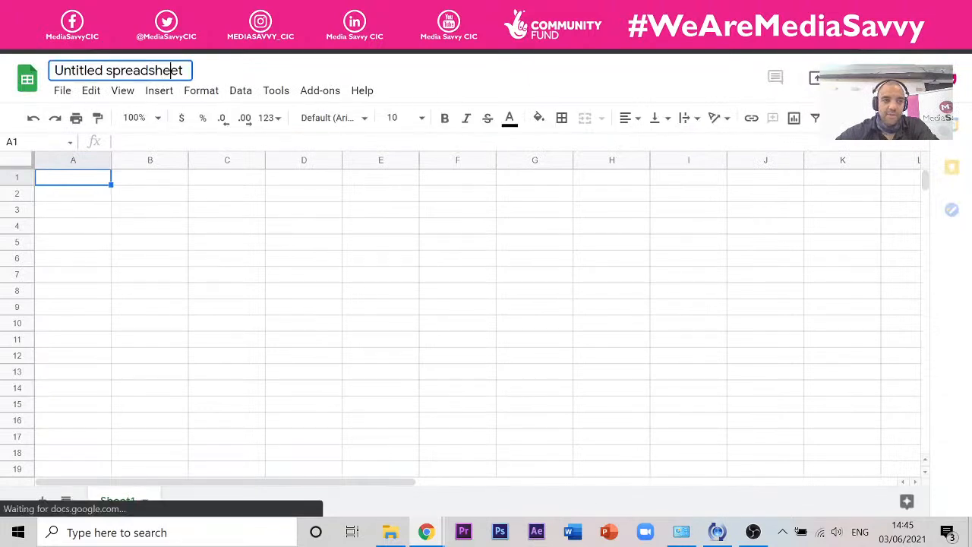
Rename the untitled spreadsheet as "Upcycling Invoice".
{"action": "left_click", "coordinate": [185, 72]}
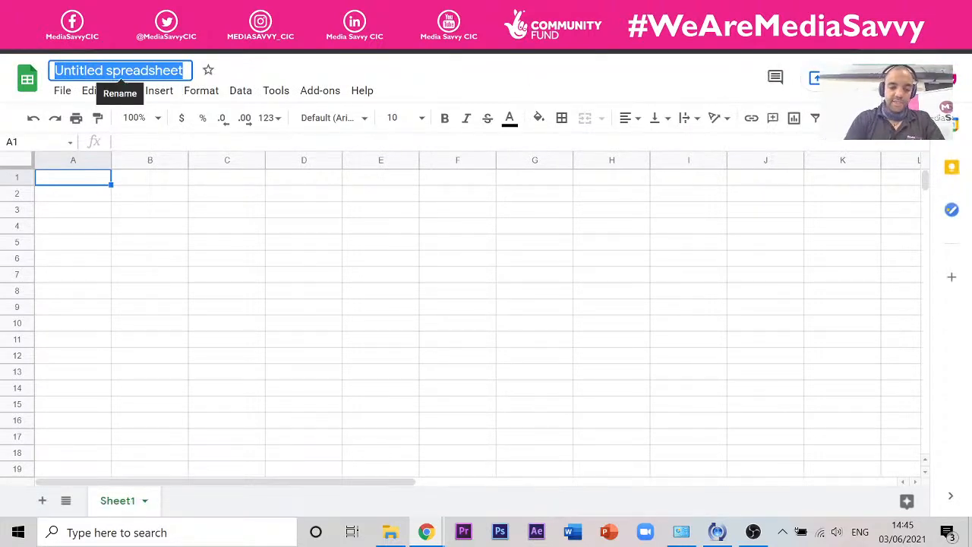
{"action": "type", "text": "In"}
{"action": "key", "text": "BackSpace"}
{"action": "key", "text": "BackSpace"}
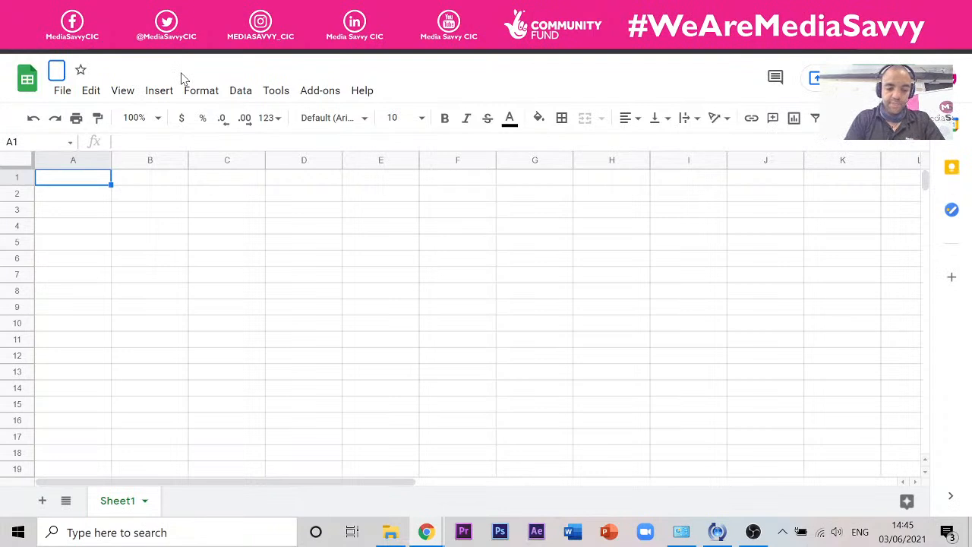
{"action": "type", "text": "Un"}
{"action": "key", "text": "BackSpace"}
{"action": "type", "text": "p"}
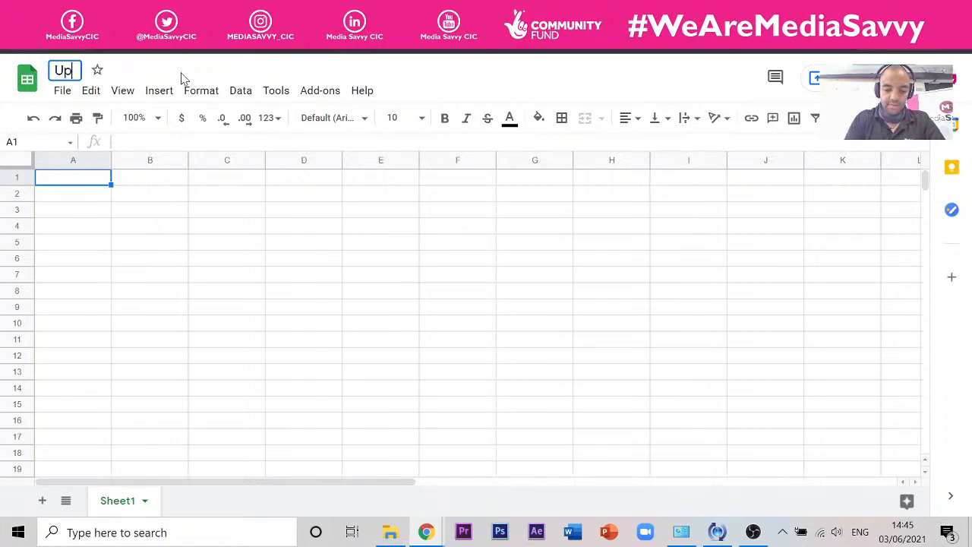
{"action": "type", "text": "cycling "}
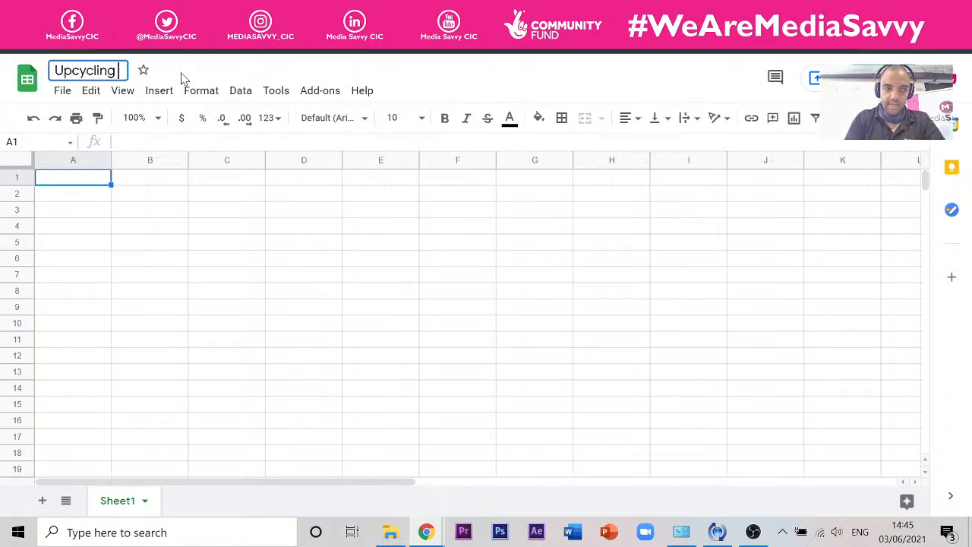
{"action": "type", "text": "In"}
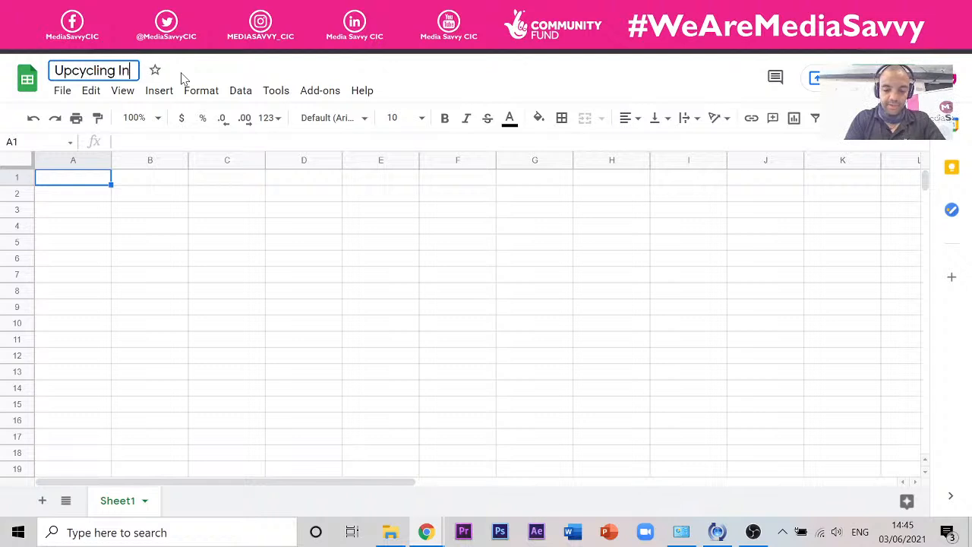
{"action": "type", "text": "voice"}
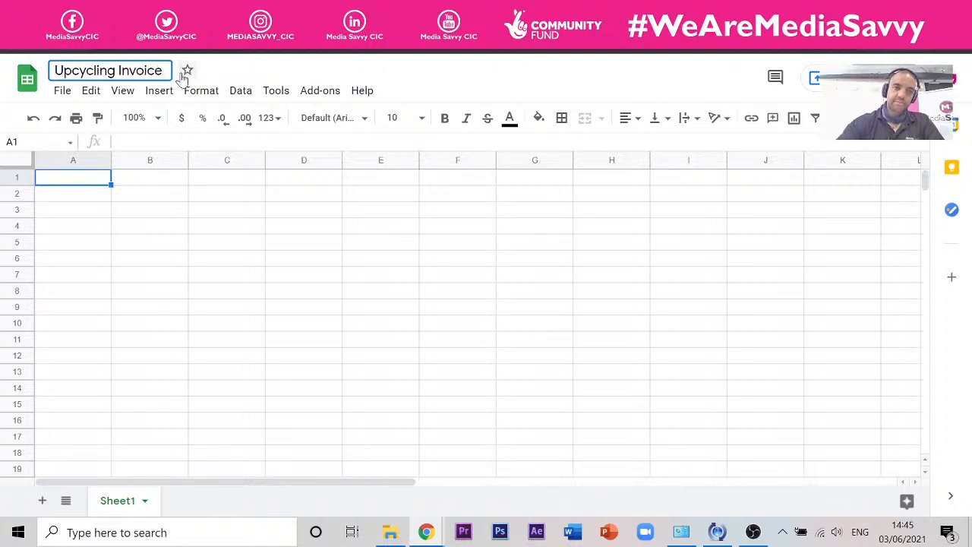
{"action": "left_click", "coordinate": [141, 289]}
{"action": "left_click", "coordinate": [95, 182]}
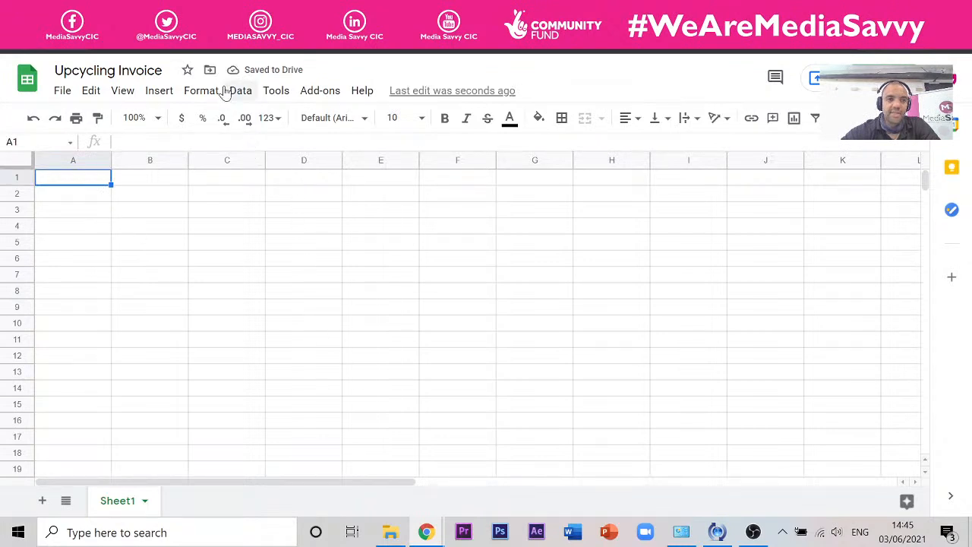
{"action": "left_click", "coordinate": [159, 92]}
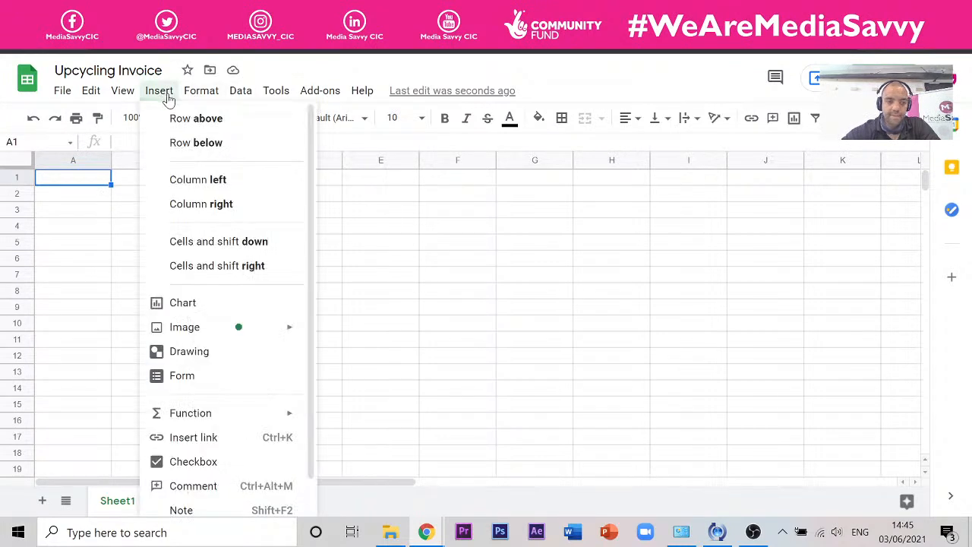
{"action": "left_click", "coordinate": [189, 356]}
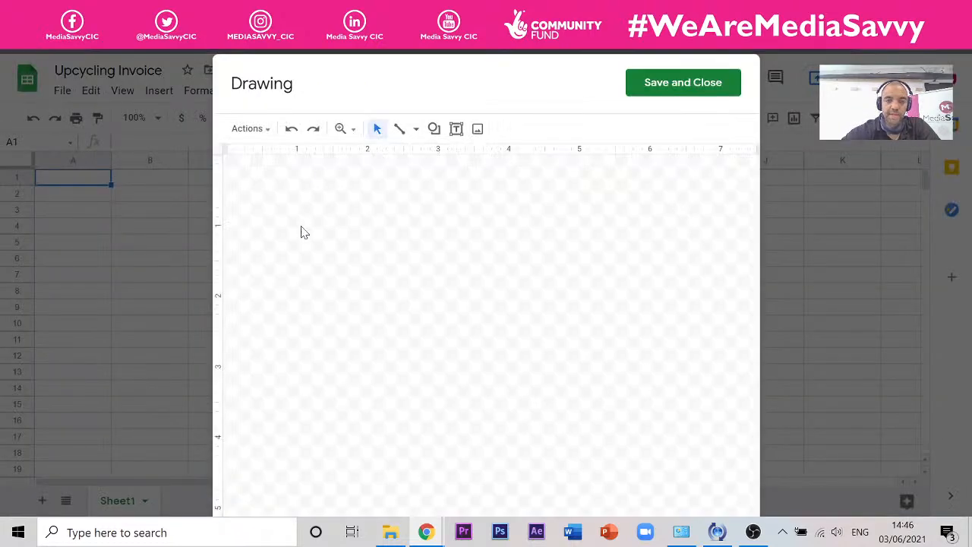
{"action": "left_click", "coordinate": [477, 131]}
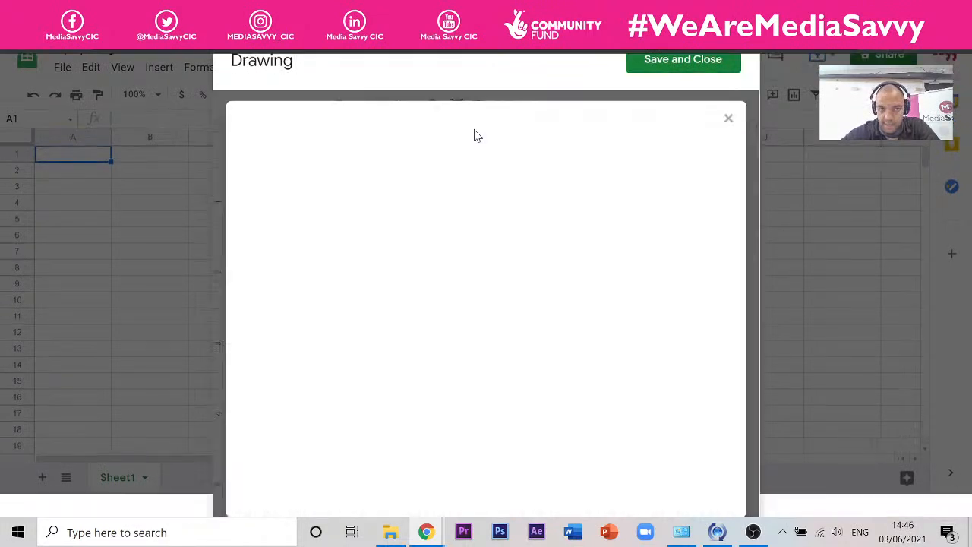
{"action": "left_click", "coordinate": [731, 122]}
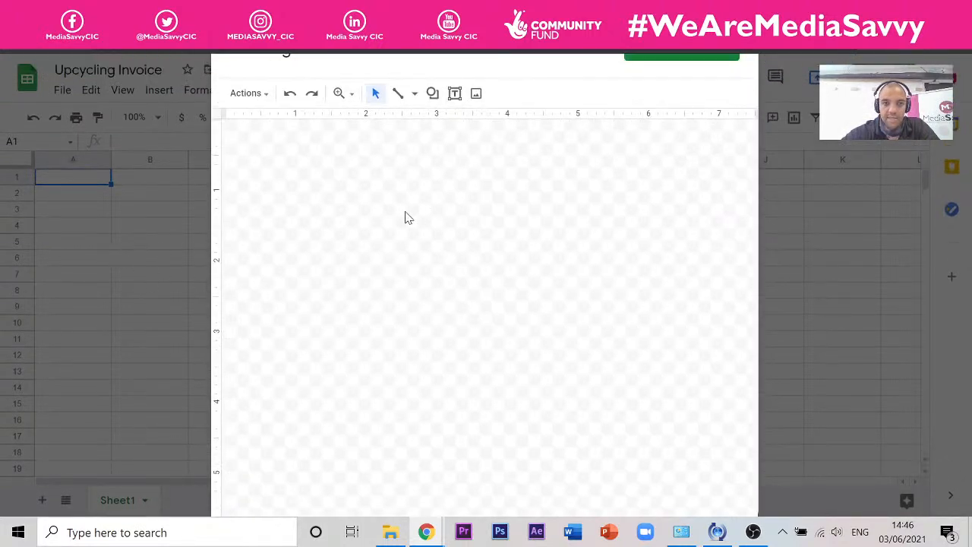
{"action": "left_click", "coordinate": [694, 58]}
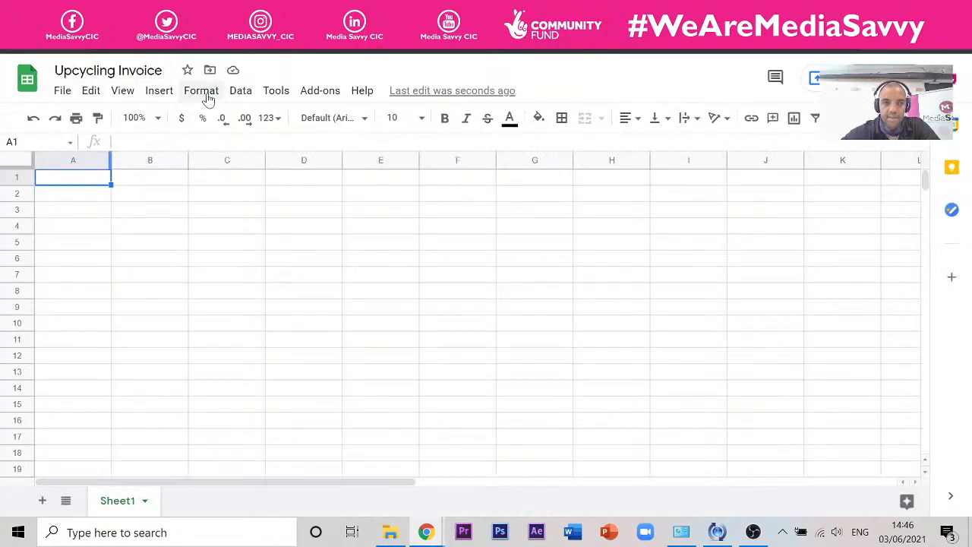
{"action": "left_click", "coordinate": [172, 96]}
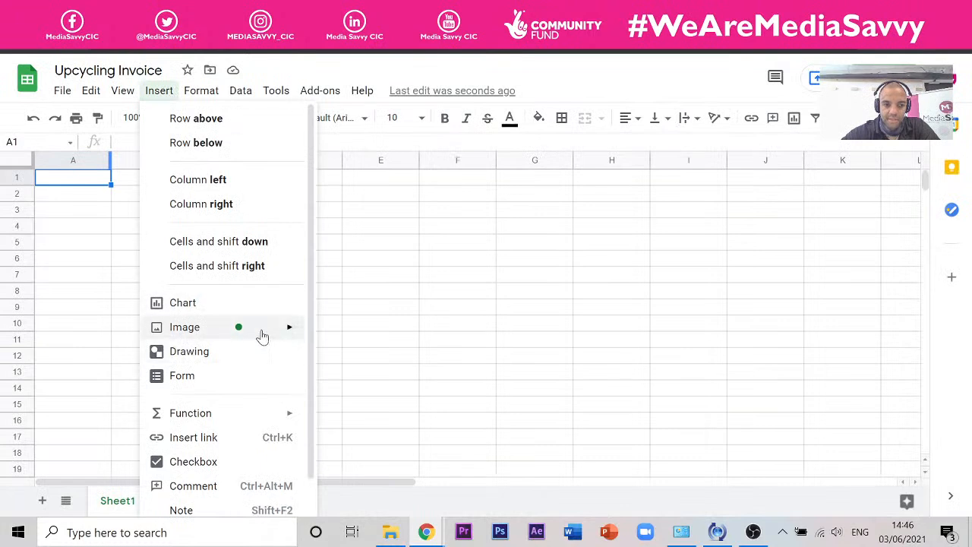
{"action": "mouse_move", "coordinate": [262, 334]}
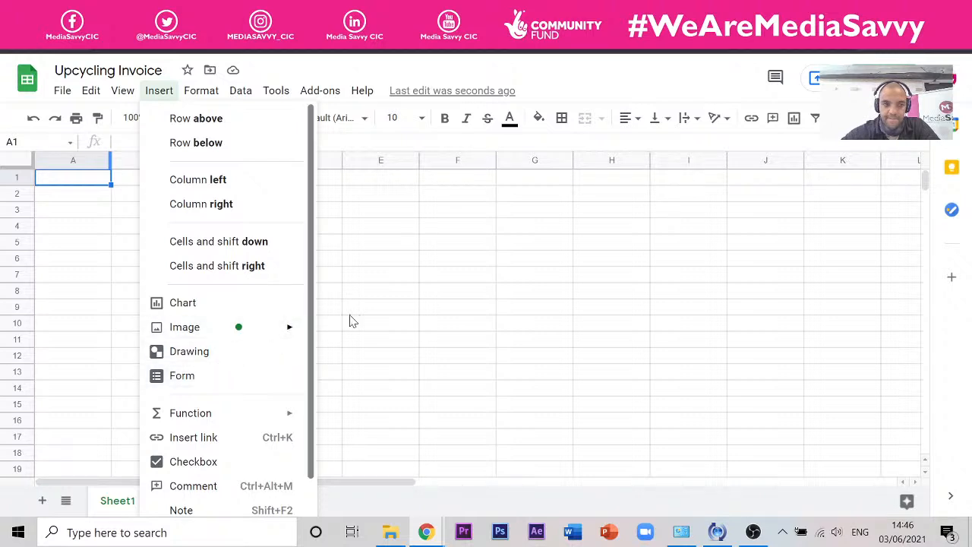
{"action": "left_click", "coordinate": [429, 291]}
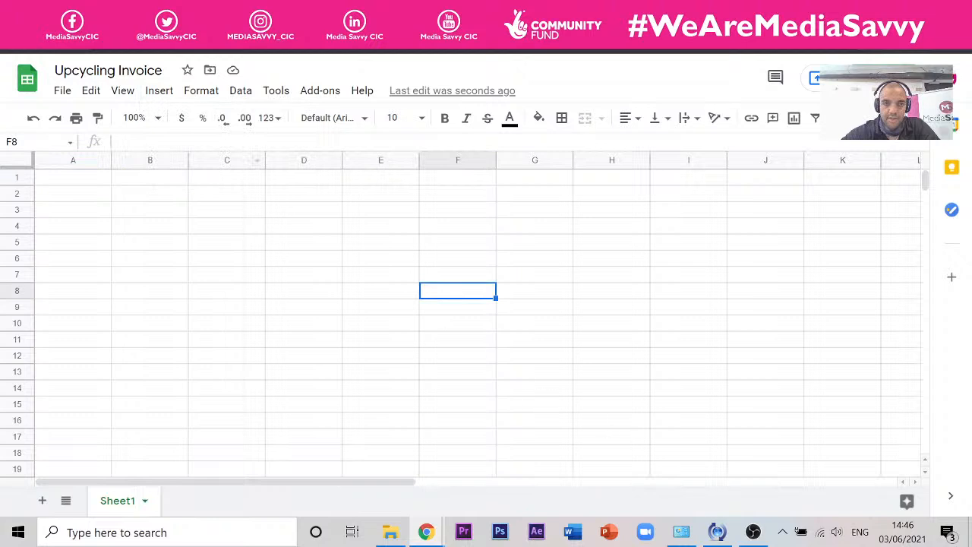
Return to Google Drive and create a blank Google Docs document.
{"action": "left_click", "coordinate": [237, 14]}
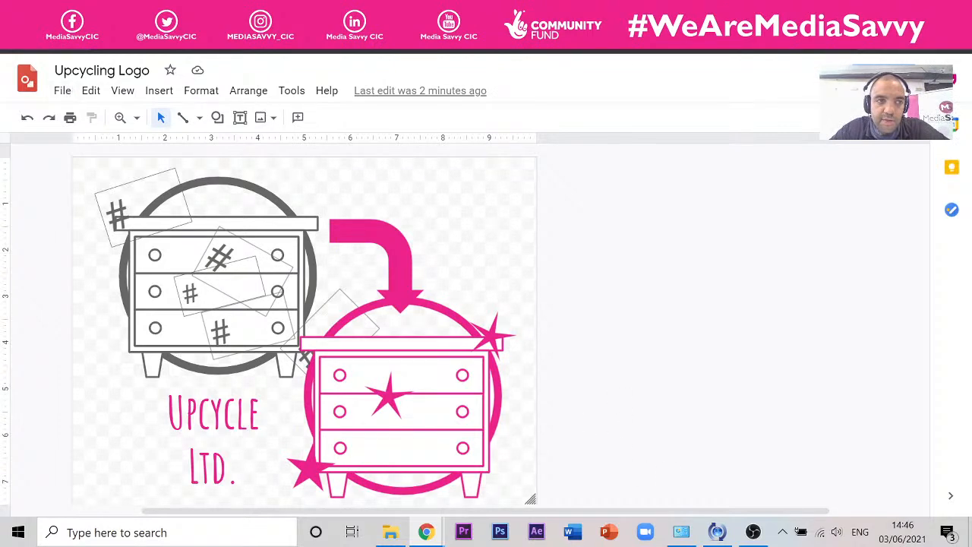
{"action": "left_click", "coordinate": [163, 12]}
{"action": "left_click", "coordinate": [67, 142]}
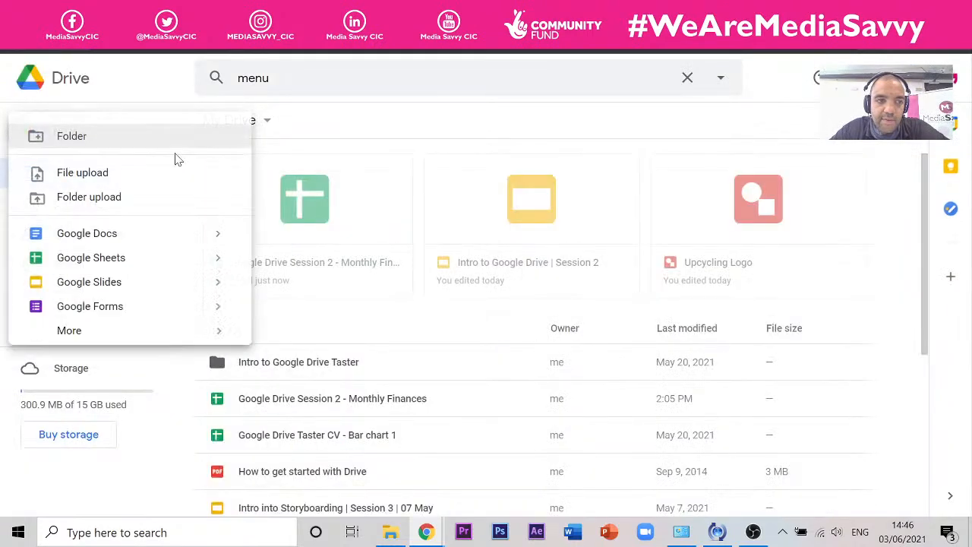
{"action": "mouse_move", "coordinate": [218, 240]}
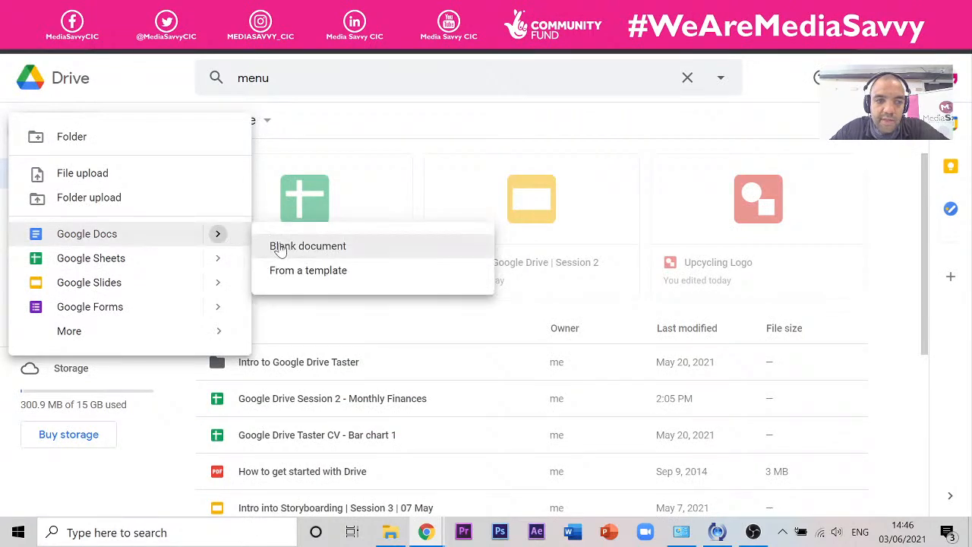
{"action": "left_click", "coordinate": [276, 245]}
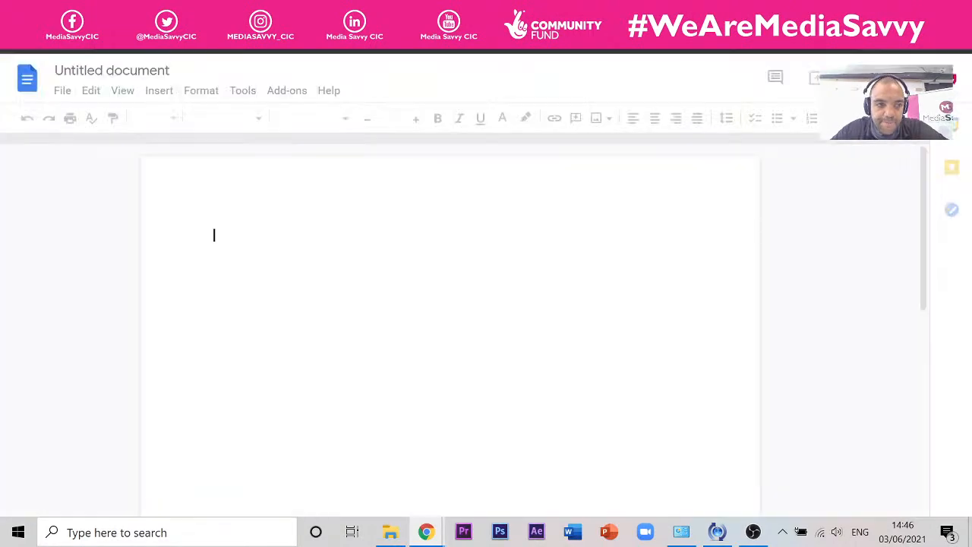
Insert the Upcycling Logo drawing from Drive into the document, keeping it linked to its source.
{"action": "left_click", "coordinate": [159, 91]}
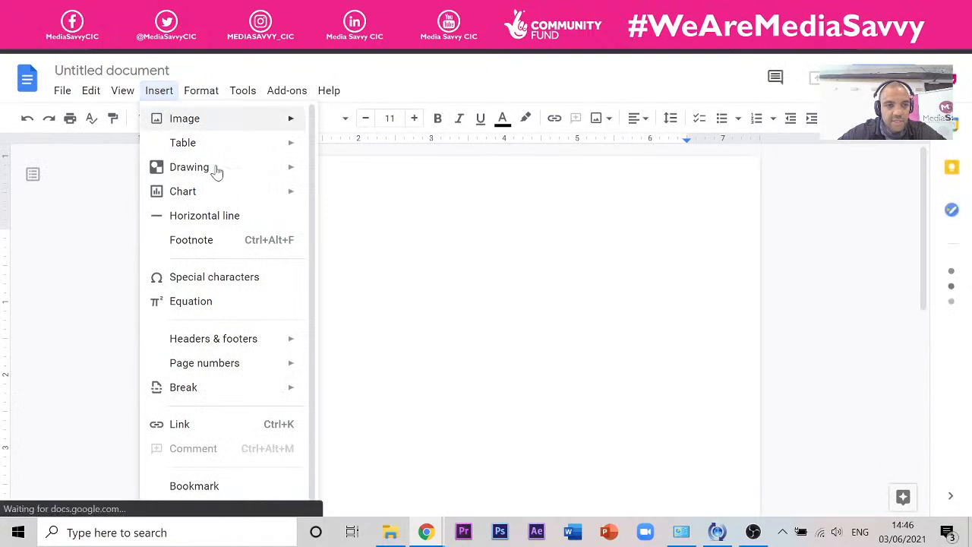
{"action": "mouse_move", "coordinate": [219, 173]}
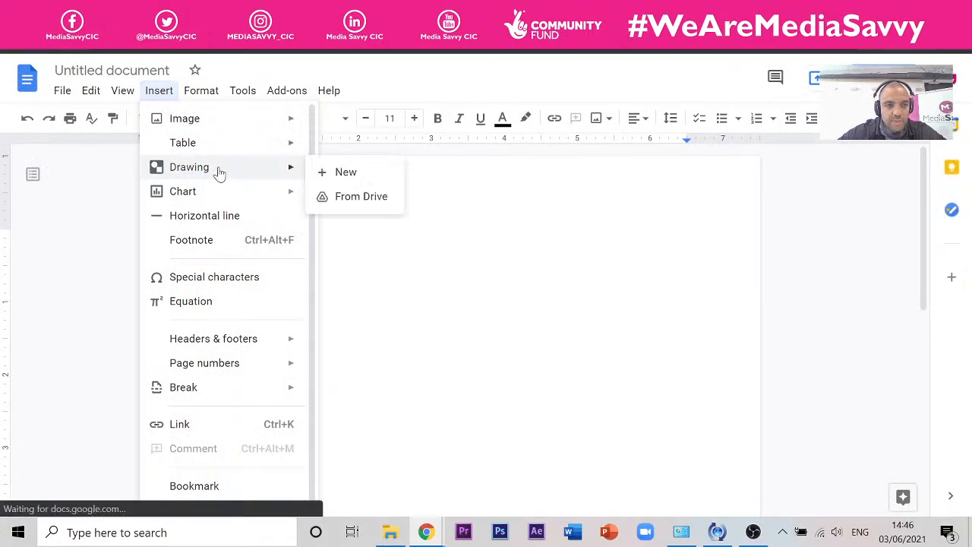
{"action": "left_click", "coordinate": [348, 199]}
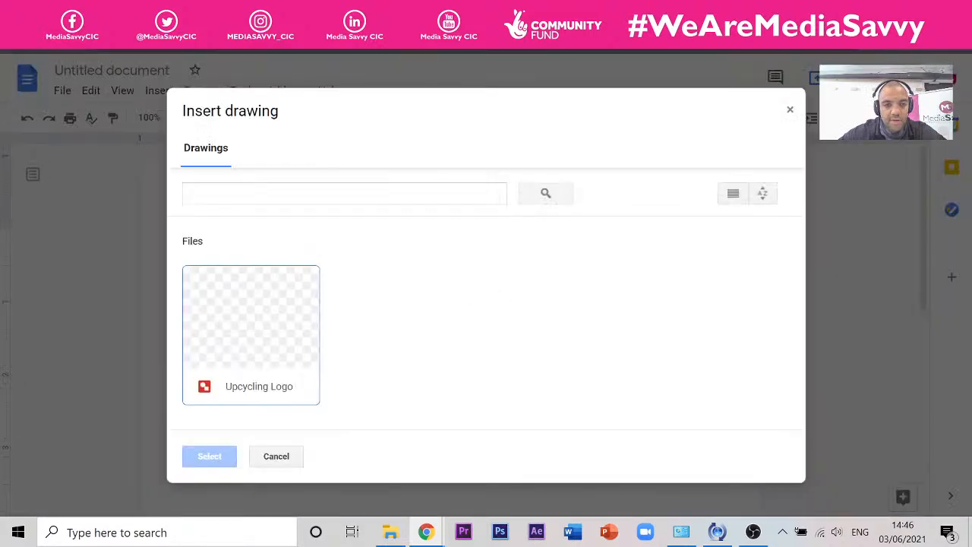
{"action": "left_click", "coordinate": [286, 346]}
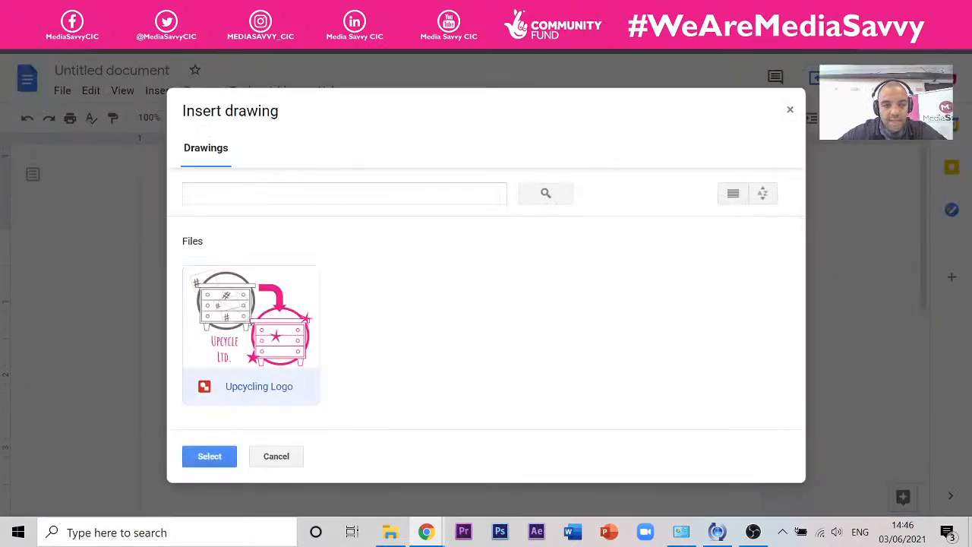
{"action": "left_click", "coordinate": [210, 457]}
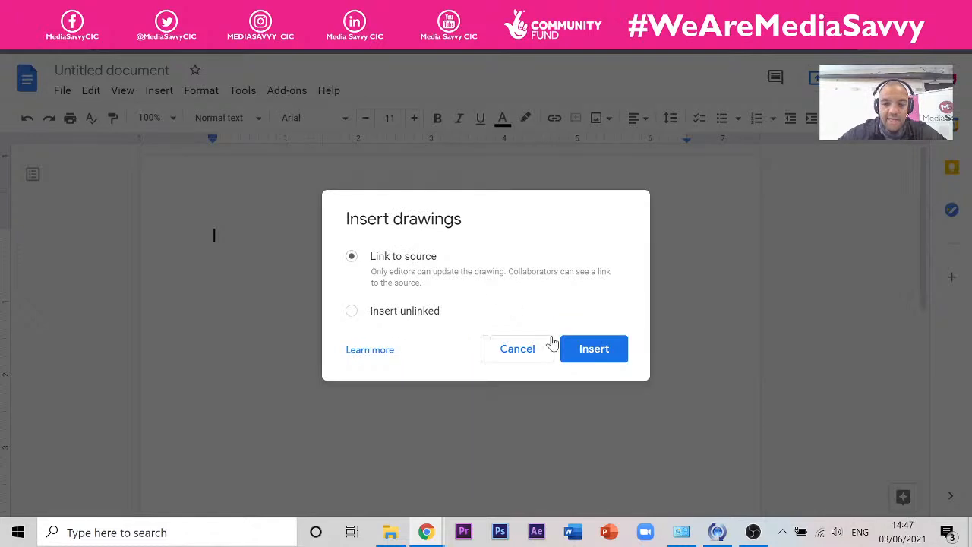
{"action": "left_click", "coordinate": [603, 358]}
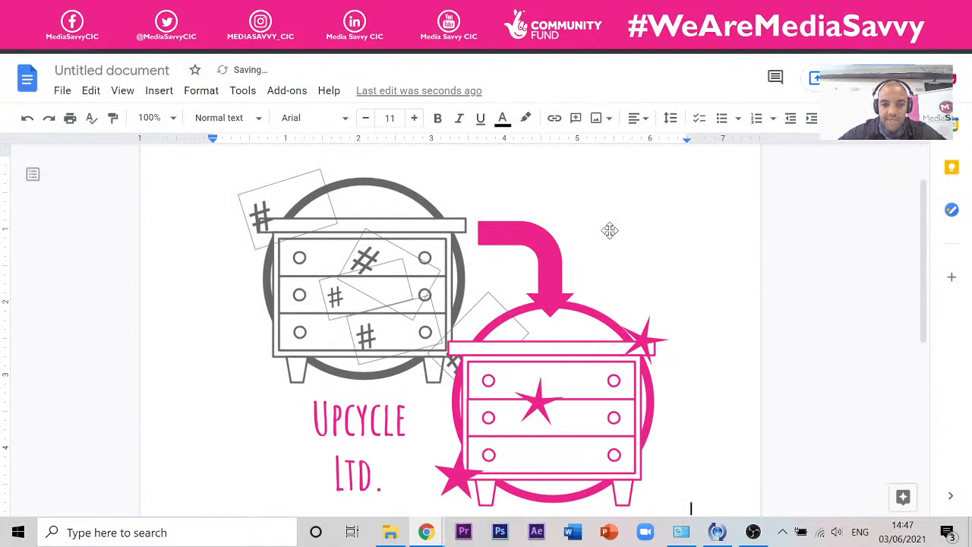
Scale the inserted logo drawing down proportionally to about half its original width, keeping its upper-left corner in place.
{"action": "left_click", "coordinate": [658, 231]}
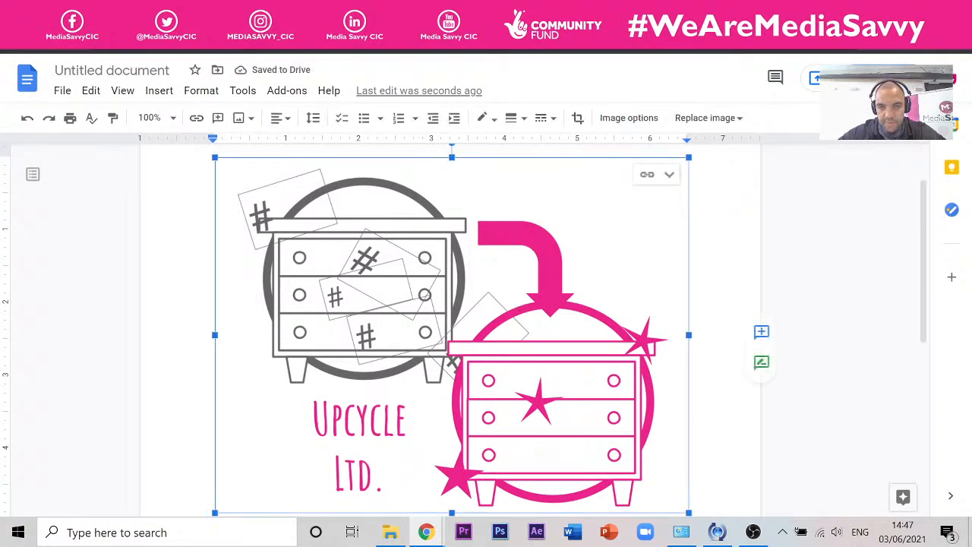
{"action": "scroll", "coordinate": [651, 176], "scroll_direction": "down", "scroll_amount": 2}
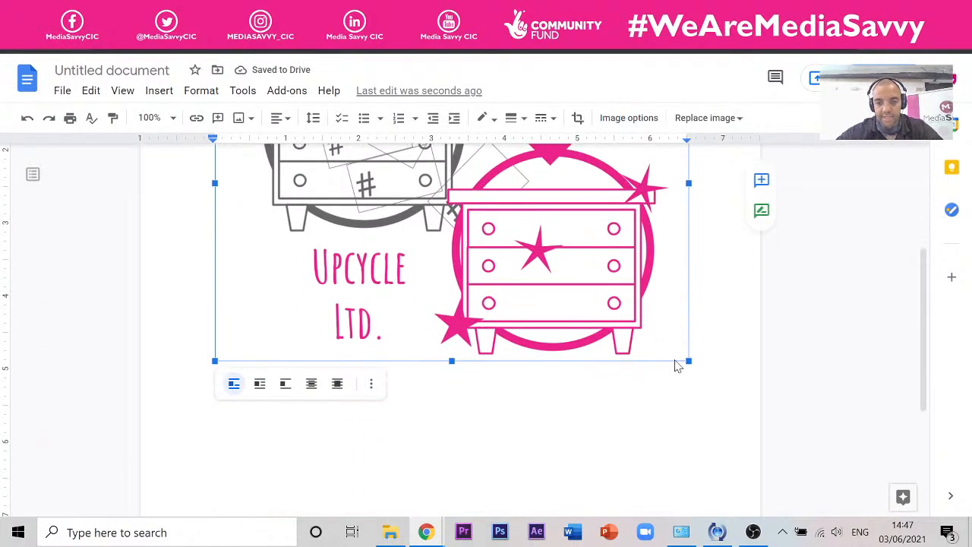
{"action": "left_click_drag", "start_coordinate": [686, 366], "coordinate": [461, 191]}
{"action": "scroll", "coordinate": [455, 319], "scroll_direction": "up", "scroll_amount": 3}
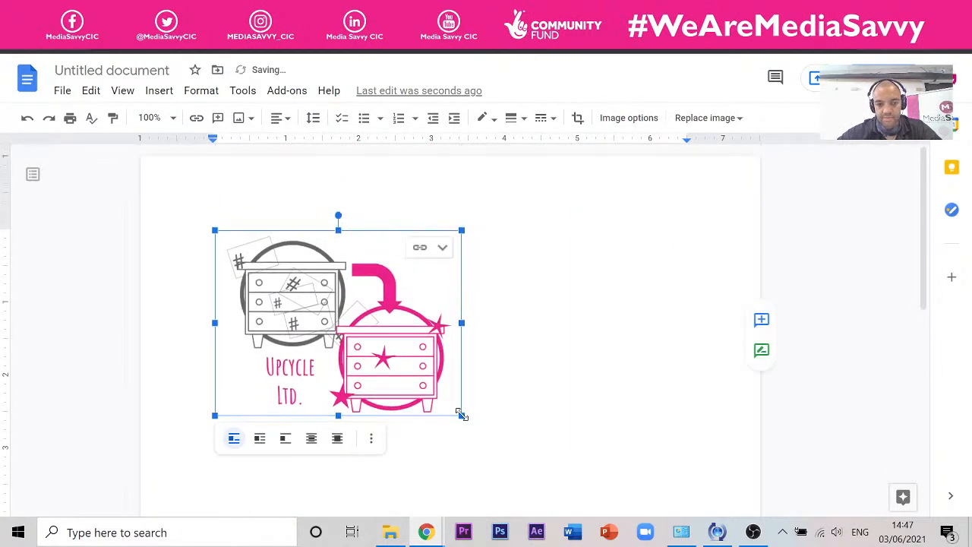
Scale the linked logo drawing down further in proportion to about 2.2 inches wide, then deselect it.
{"action": "mouse_move", "coordinate": [462, 415]}
{"action": "left_mouse_down"}
{"action": "mouse_move", "coordinate": [373, 335]}
{"action": "mouse_move", "coordinate": [375, 349]}
{"action": "left_mouse_up"}
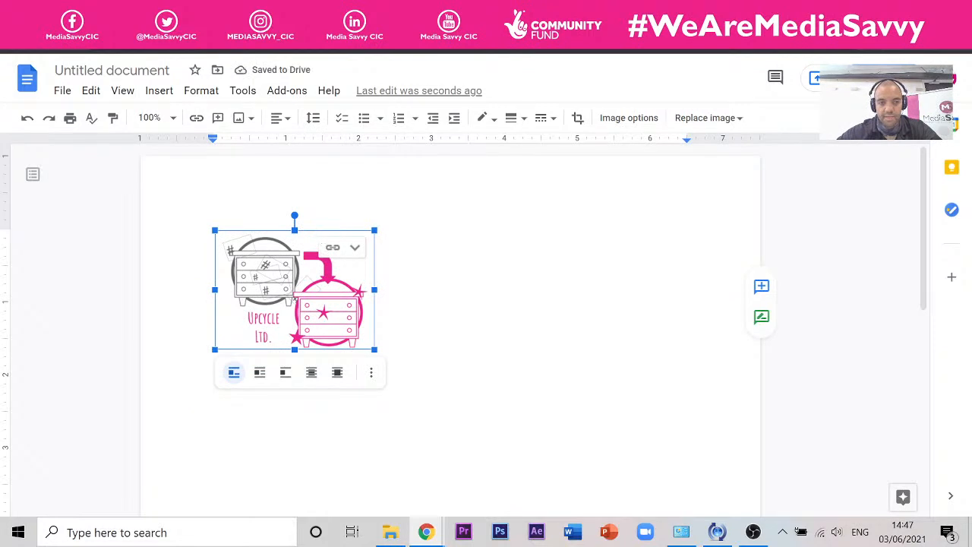
{"action": "double_click", "coordinate": [471, 303]}
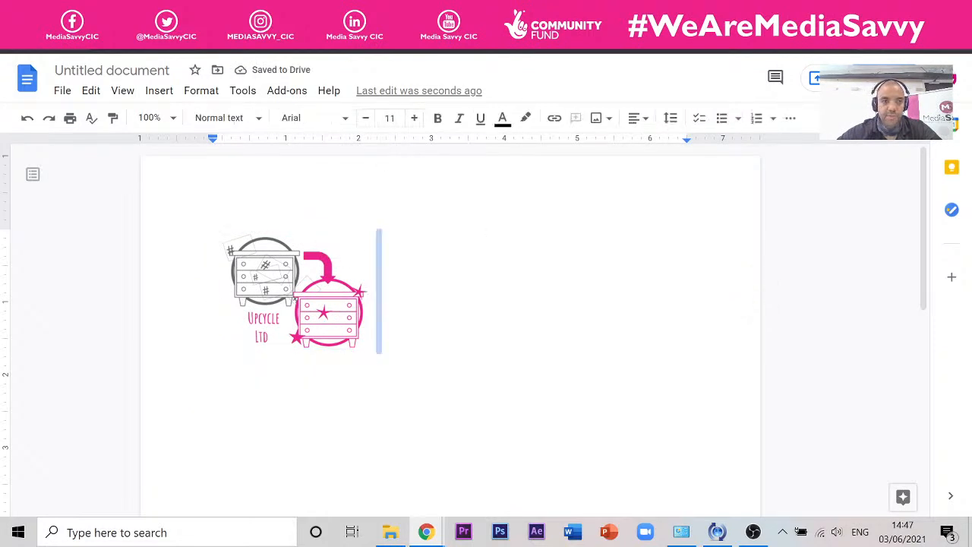
Switch to the Upcycling Logo drawing and fill the curved arrow between the two dressers with bright green.
{"action": "left_click", "coordinate": [326, 9]}
{"action": "left_click", "coordinate": [397, 262]}
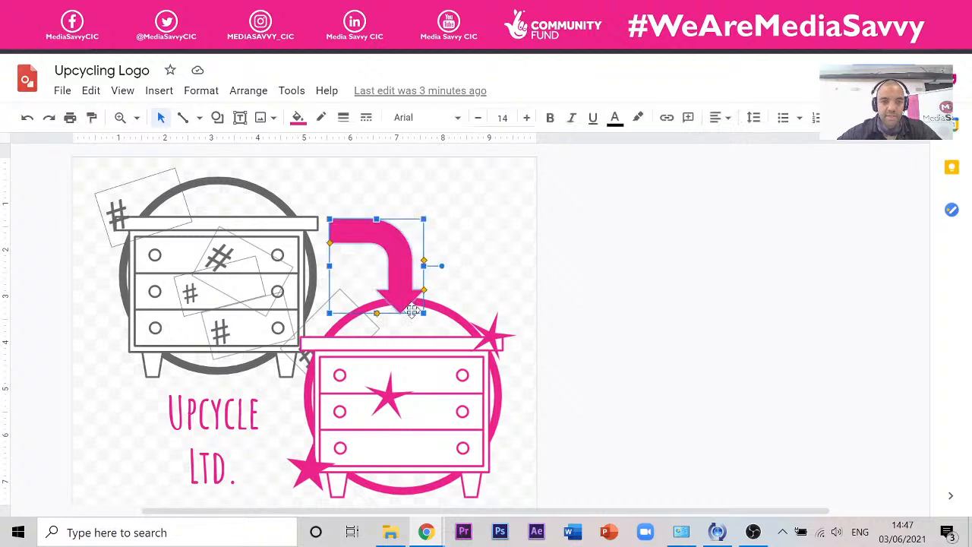
{"action": "left_click", "coordinate": [298, 119]}
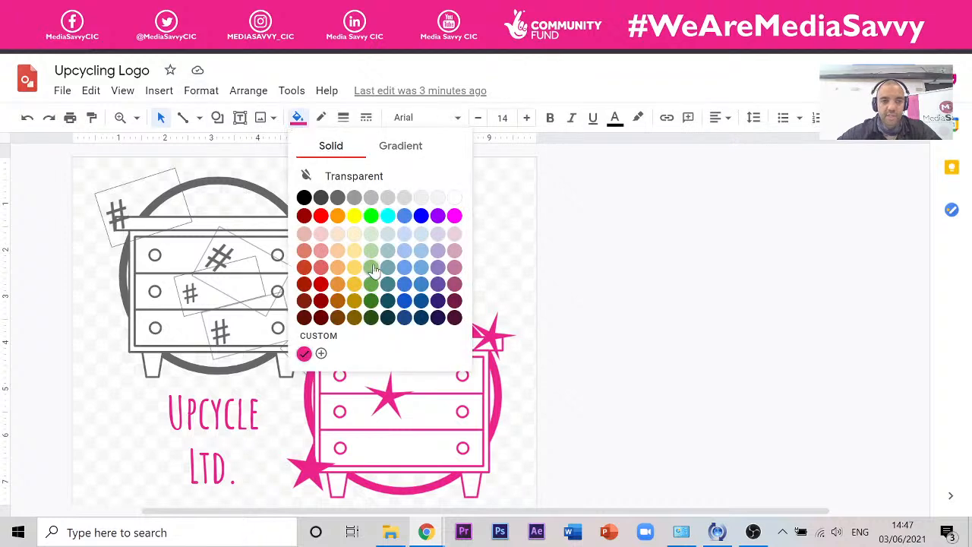
{"action": "left_click", "coordinate": [371, 216]}
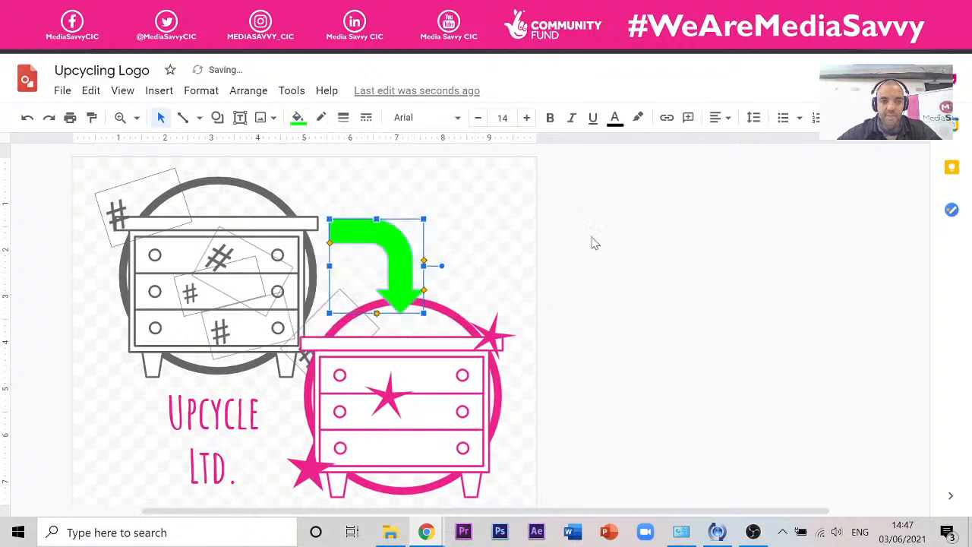
{"action": "left_click", "coordinate": [616, 225]}
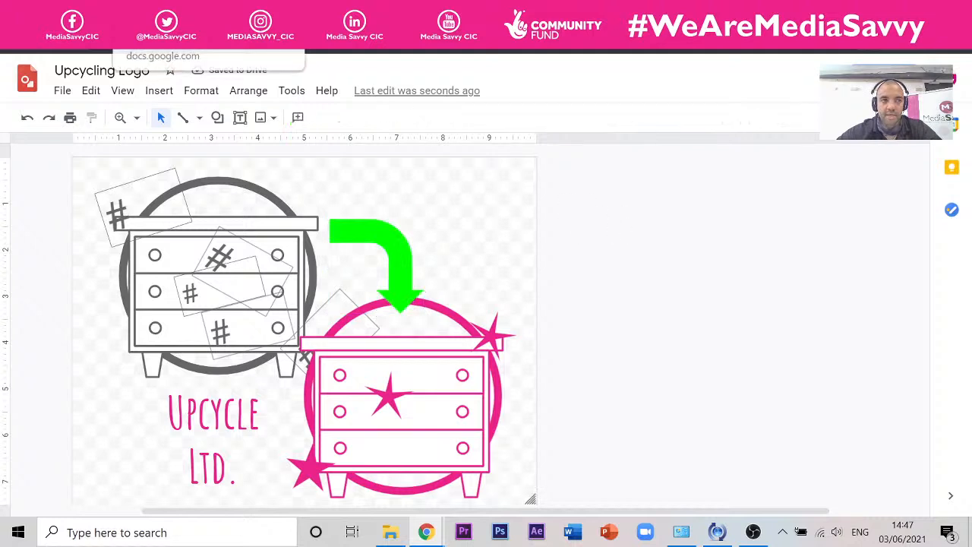
Return to the untitled document and check the inserted logo's link options and linked objects for an available update.
{"action": "left_click", "coordinate": [171, 14]}
{"action": "left_click", "coordinate": [320, 275]}
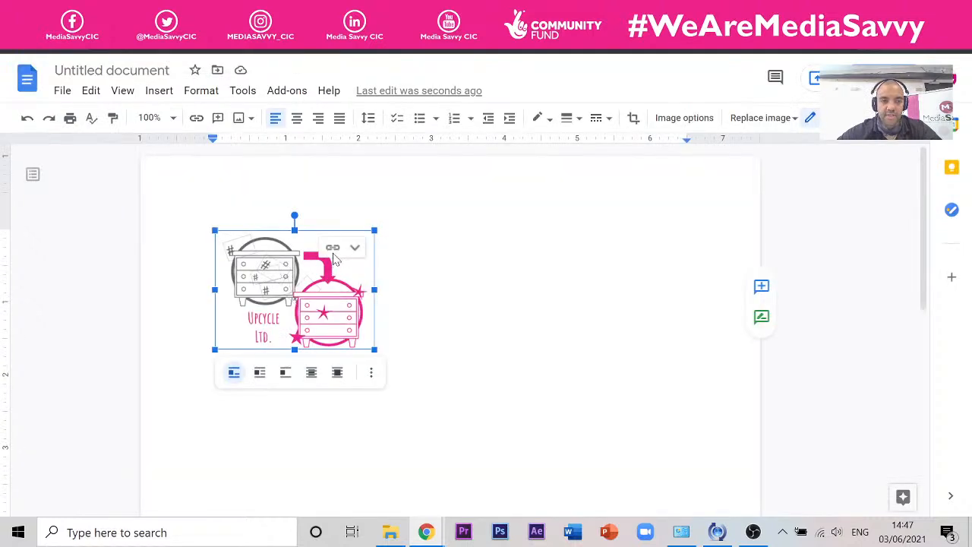
{"action": "left_click", "coordinate": [460, 283]}
{"action": "left_click", "coordinate": [298, 289]}
{"action": "left_click", "coordinate": [355, 248]}
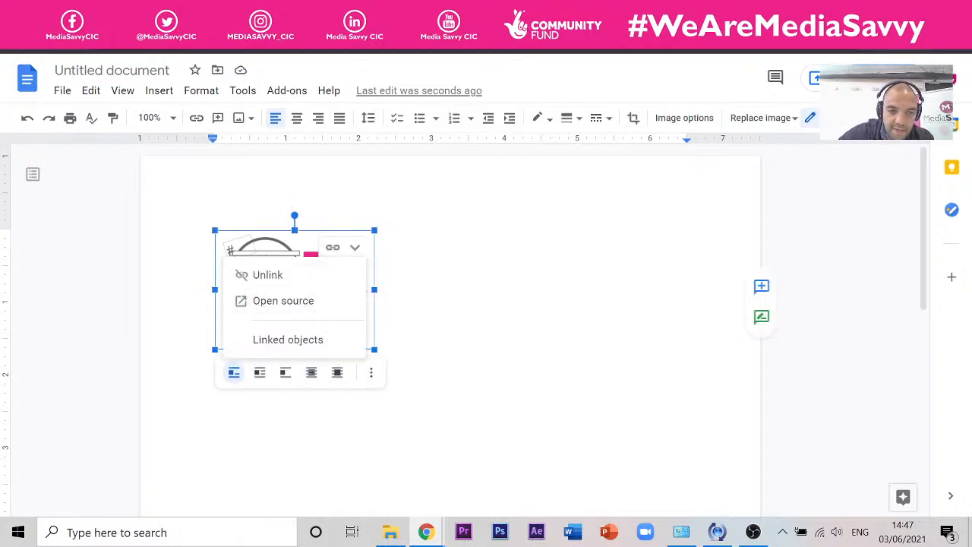
{"action": "left_click", "coordinate": [292, 297]}
{"action": "right_click", "coordinate": [291, 297]}
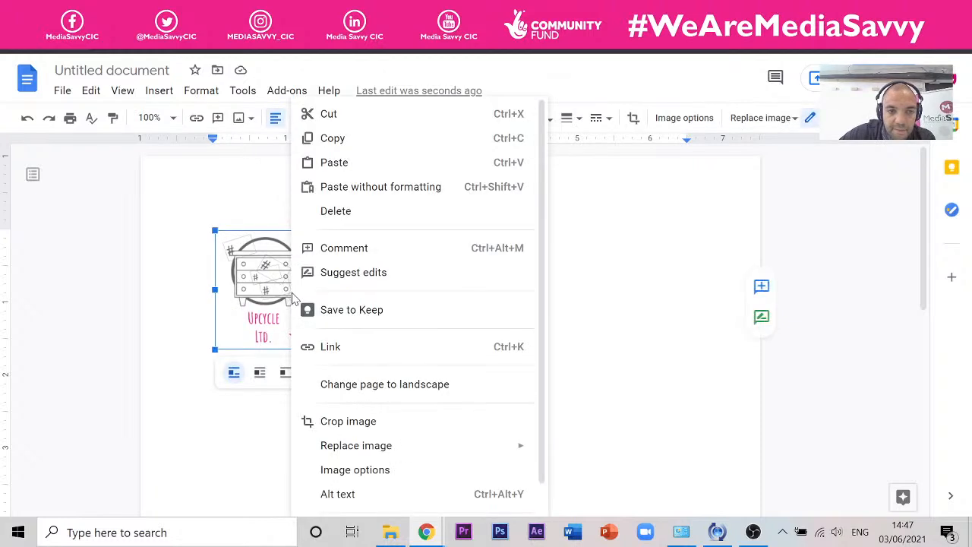
{"action": "left_click", "coordinate": [215, 297]}
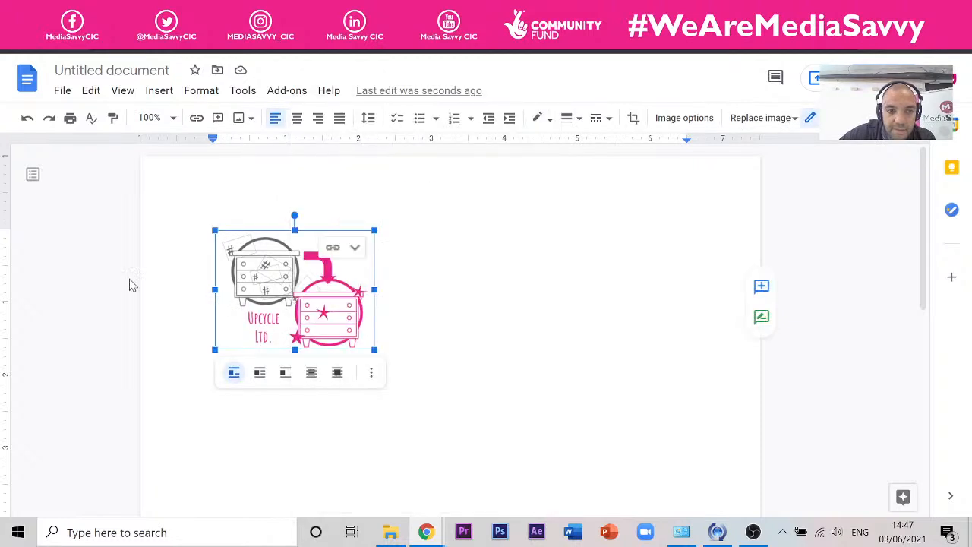
{"action": "left_click", "coordinate": [334, 252]}
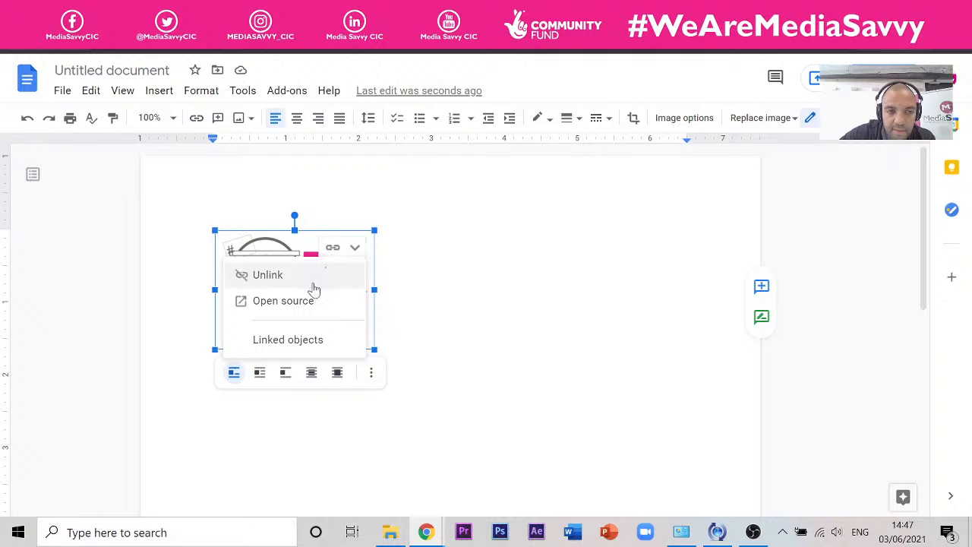
{"action": "left_click", "coordinate": [303, 343]}
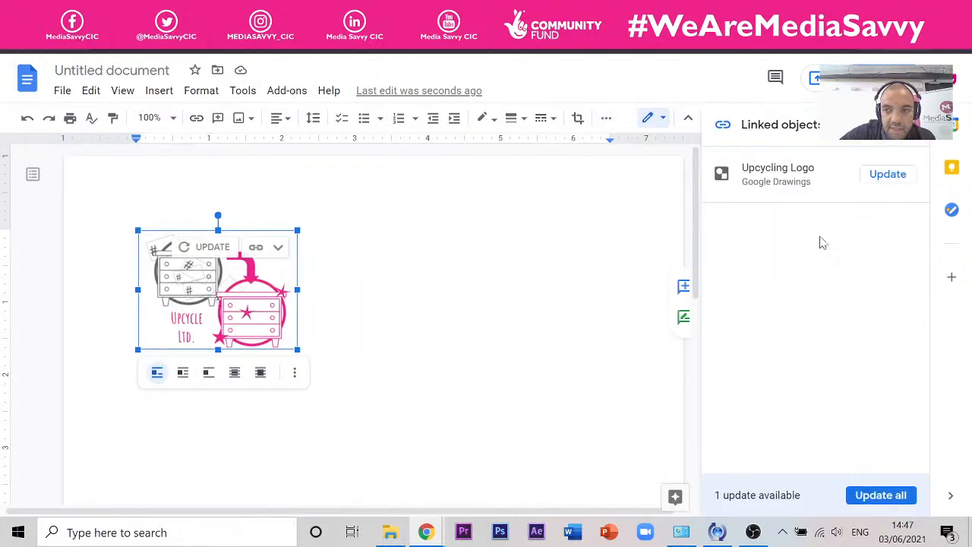
{"action": "double_click", "coordinate": [410, 304]}
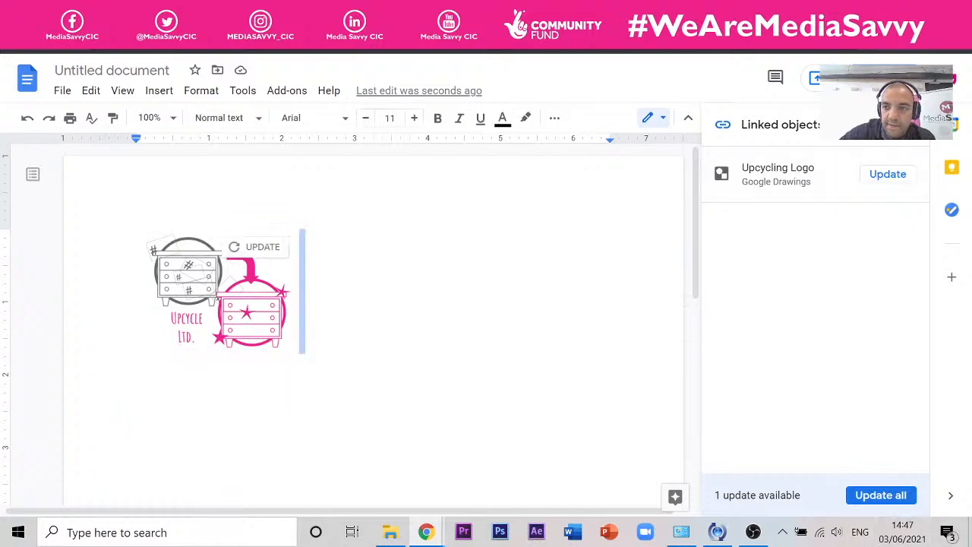
{"action": "left_click", "coordinate": [913, 124]}
Update the document's logo from its Upcycling Logo source through the linked objects list.
{"action": "left_click", "coordinate": [281, 308]}
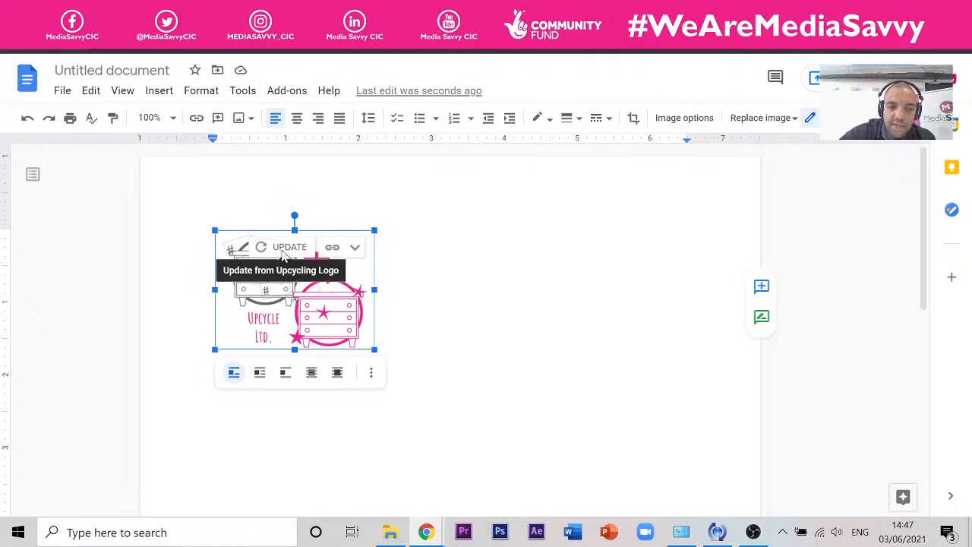
{"action": "right_click", "coordinate": [305, 334]}
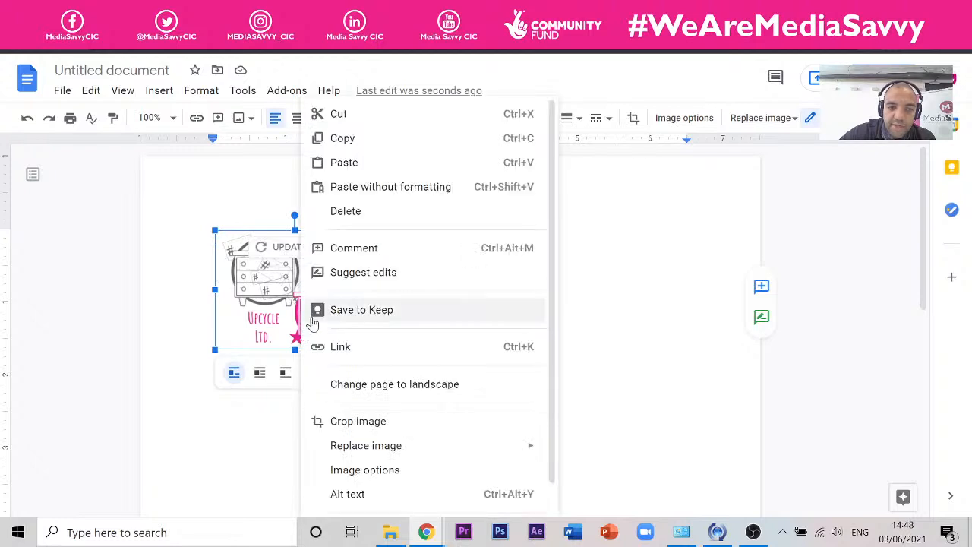
{"action": "left_click", "coordinate": [272, 307]}
{"action": "left_click", "coordinate": [355, 248]}
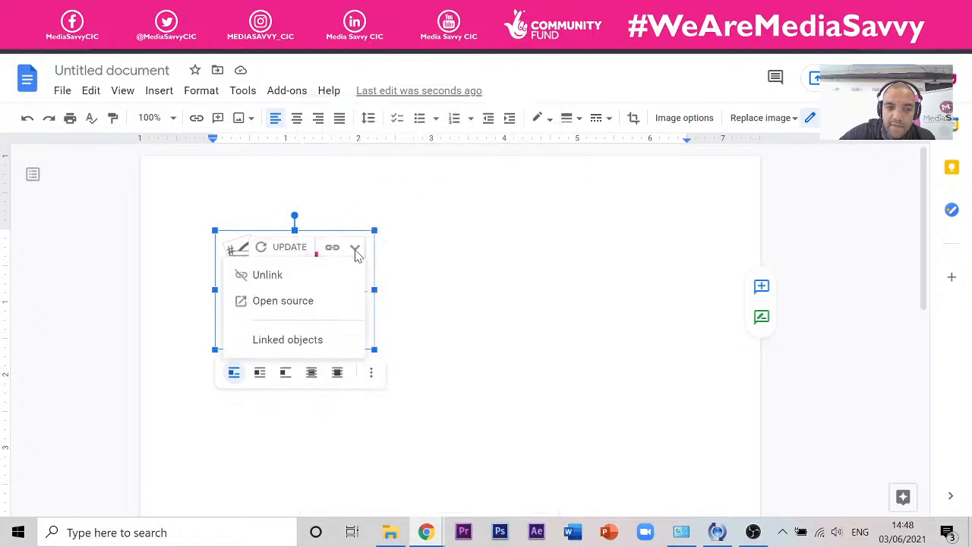
{"action": "left_click", "coordinate": [310, 339]}
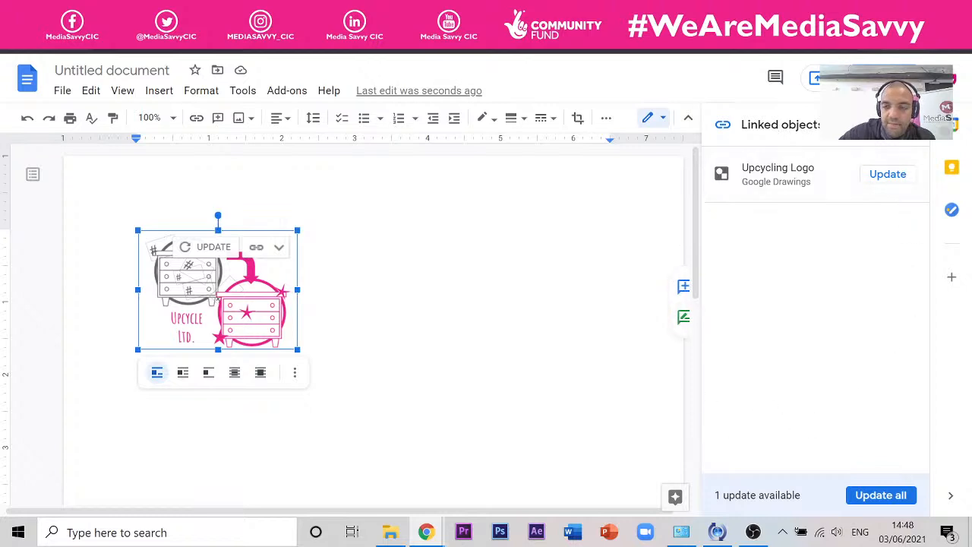
{"action": "left_click", "coordinate": [890, 179]}
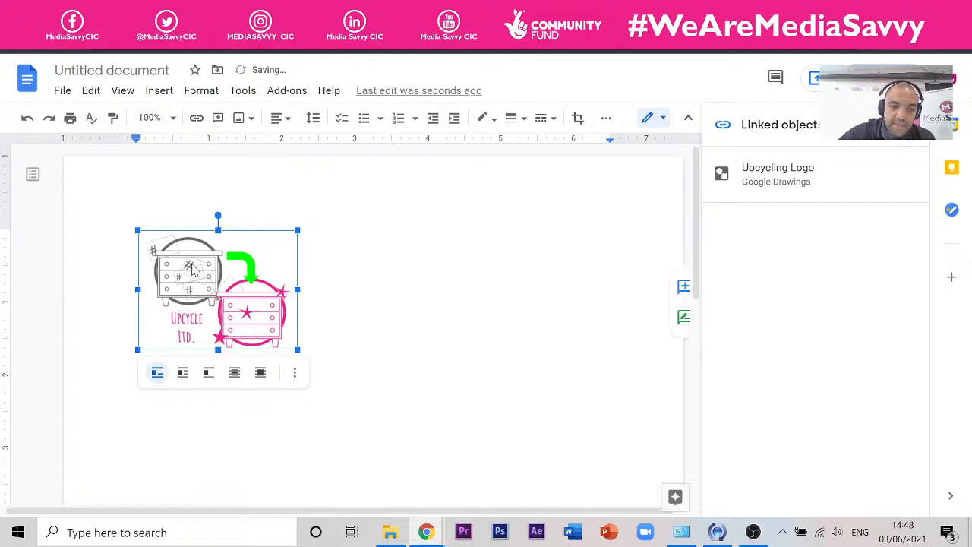
{"action": "double_click", "coordinate": [365, 326]}
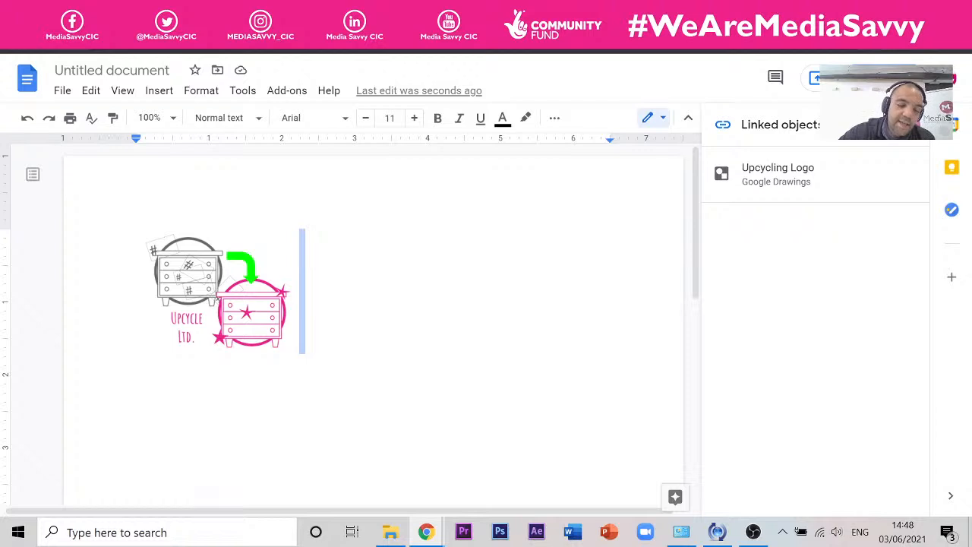
{"action": "scroll", "coordinate": [372, 319], "scroll_direction": "down", "scroll_amount": 5}
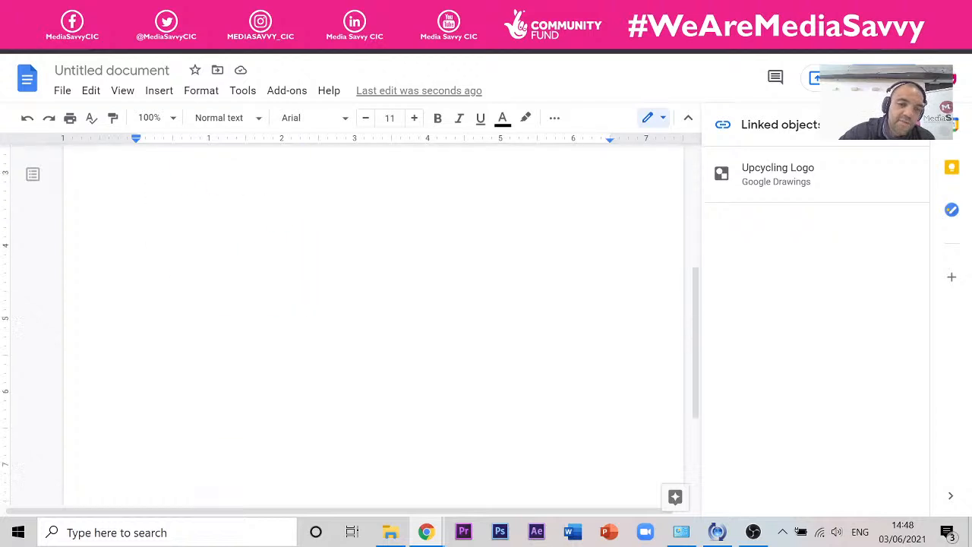
{"action": "scroll", "coordinate": [372, 319], "scroll_direction": "up", "scroll_amount": 5}
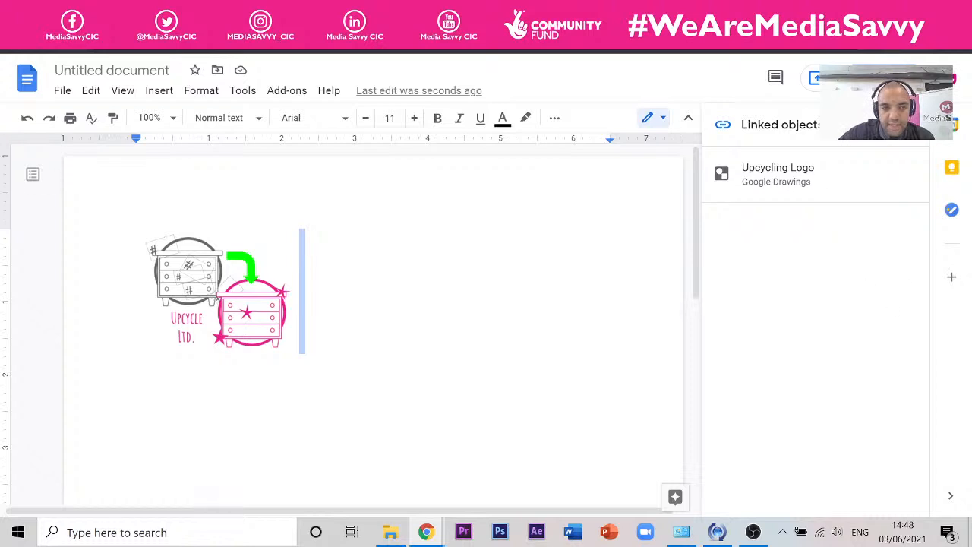
Switch to the Upcycling Invoice spreadsheet and open a new embedded drawing for insertion.
{"action": "key", "text": "ctrl+Tab"}
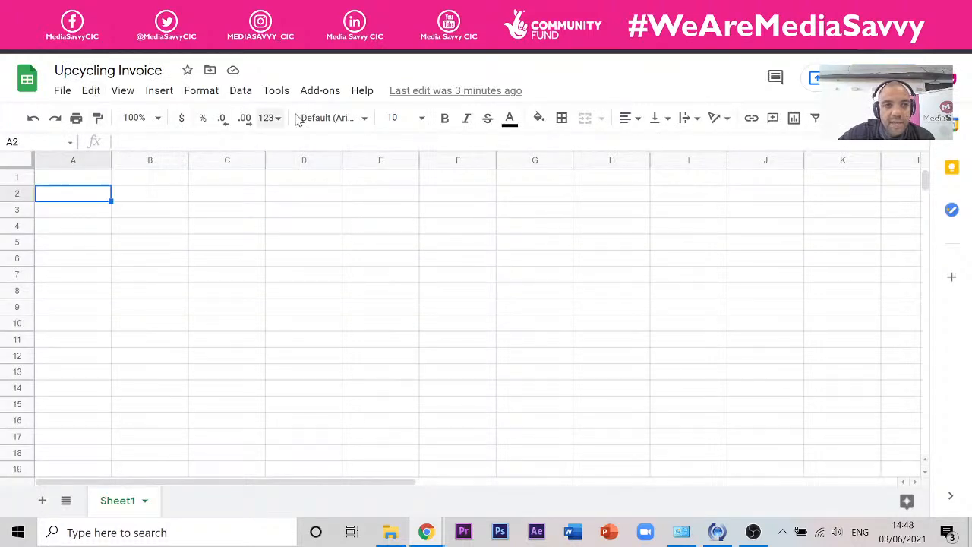
{"action": "left_click", "coordinate": [161, 91]}
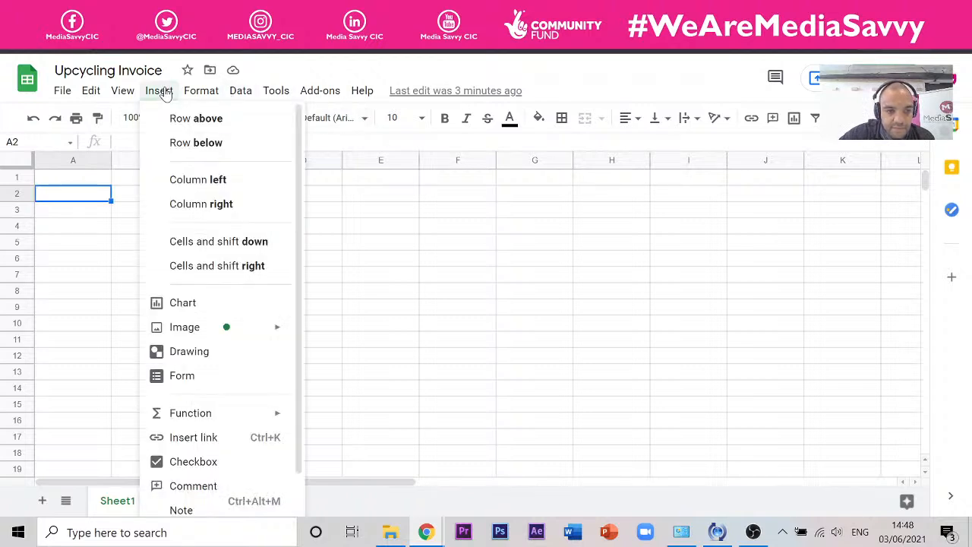
{"action": "left_click", "coordinate": [183, 352]}
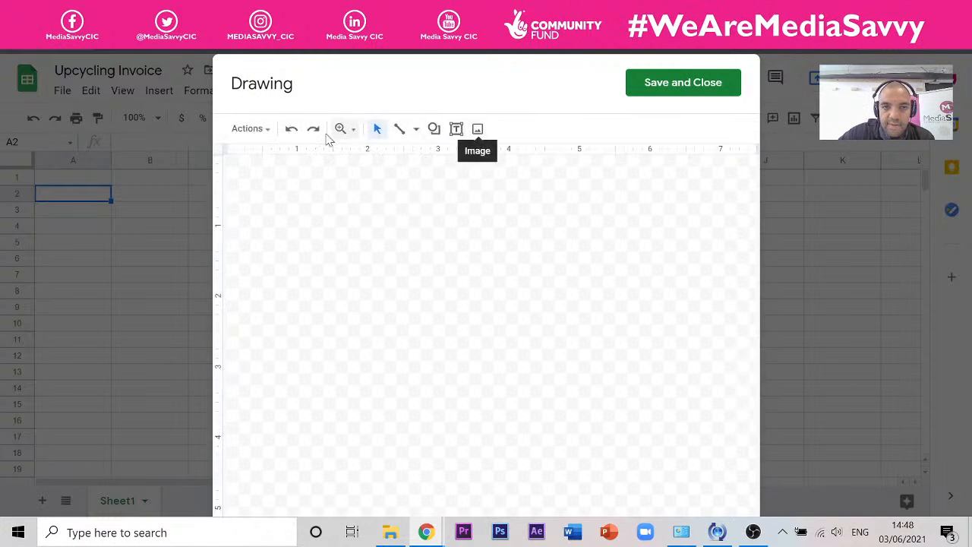
{"action": "left_click", "coordinate": [265, 136]}
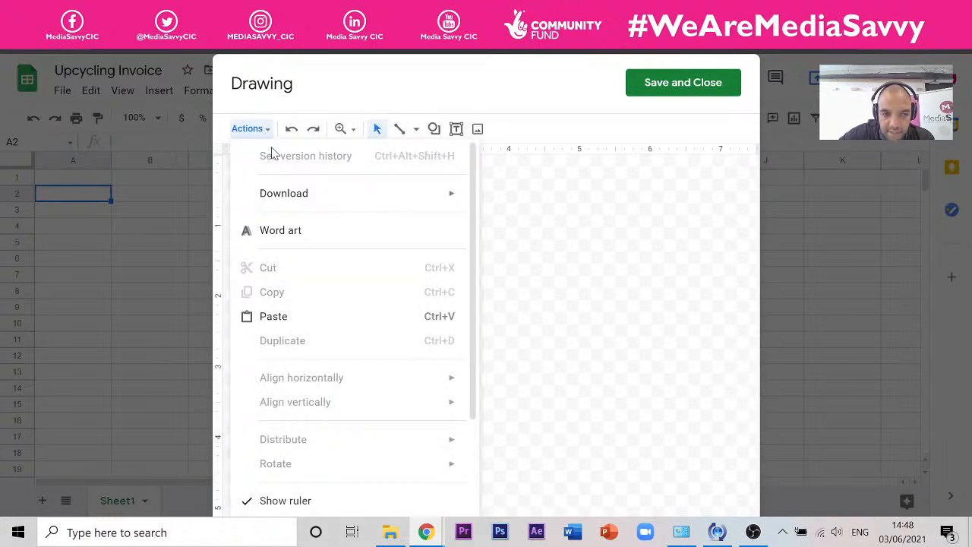
{"action": "scroll", "coordinate": [296, 349], "scroll_direction": "down", "scroll_amount": 2}
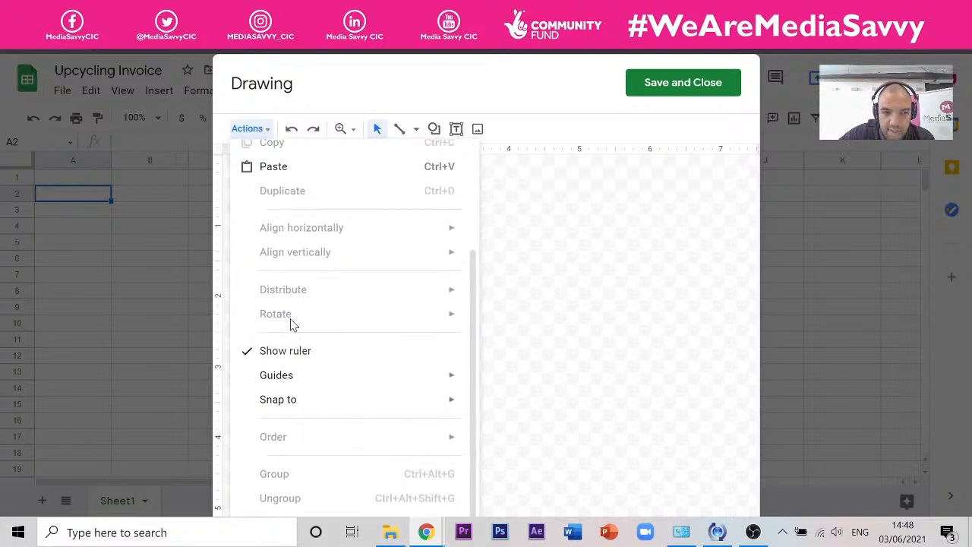
{"action": "scroll", "coordinate": [319, 324], "scroll_direction": "up", "scroll_amount": 2}
{"action": "mouse_move", "coordinate": [387, 200]}
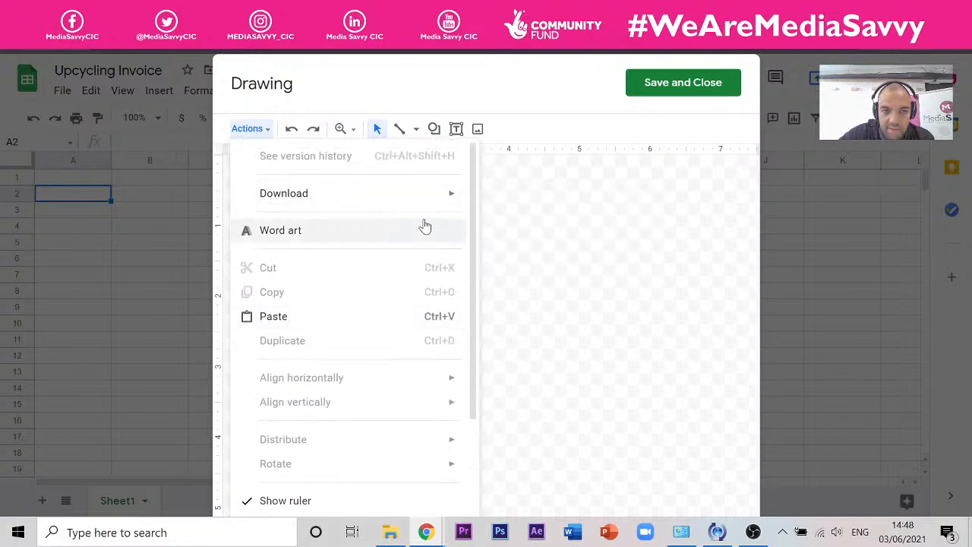
Browse the Intro to Google Drive Taster folder and recent Drive images for the logo to insert into the drawing.
{"action": "left_click", "coordinate": [480, 132]}
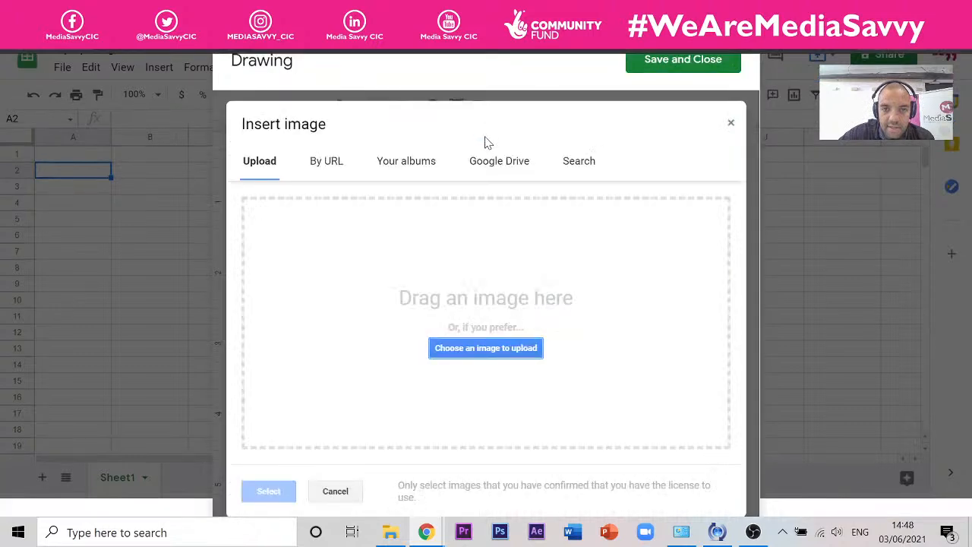
{"action": "left_click", "coordinate": [496, 163]}
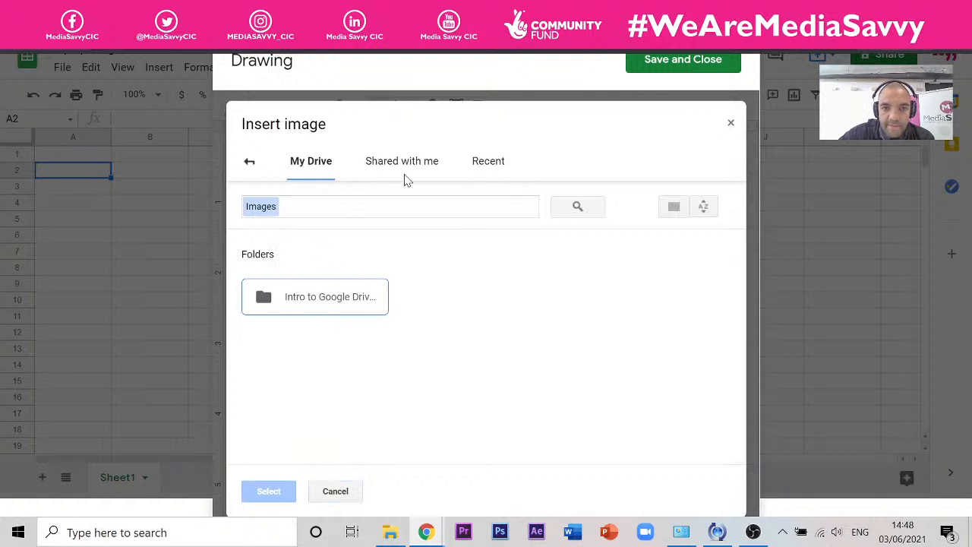
{"action": "double_click", "coordinate": [340, 301]}
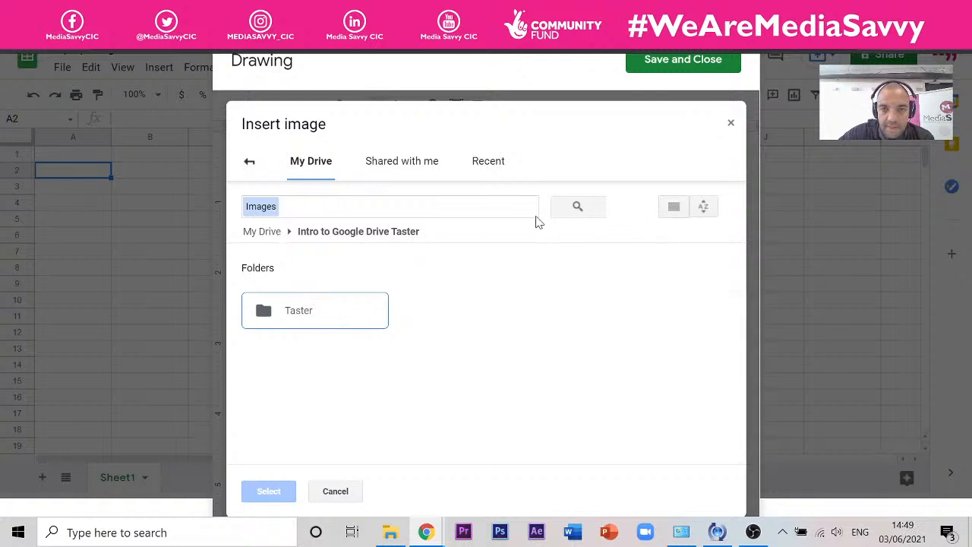
{"action": "left_click", "coordinate": [490, 162]}
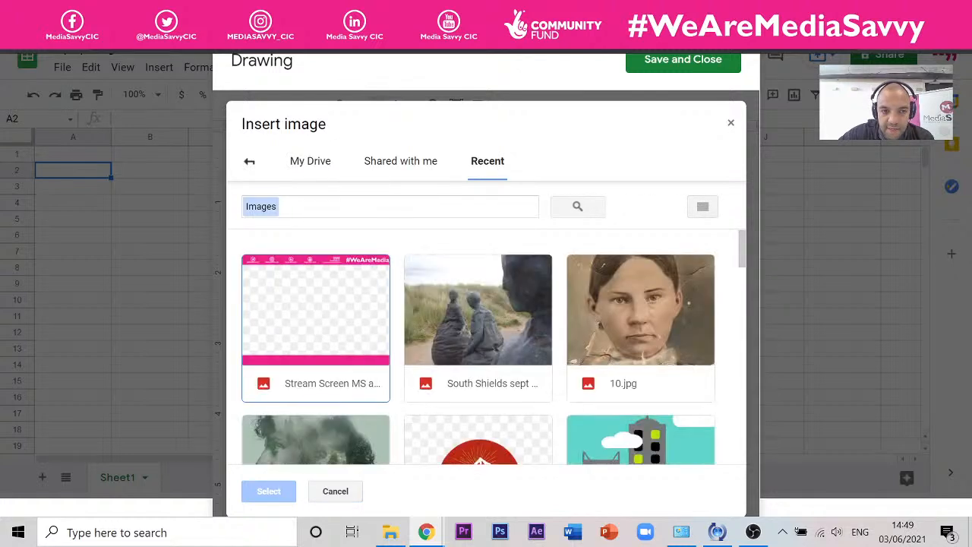
{"action": "scroll", "coordinate": [410, 262], "scroll_direction": "down", "scroll_amount": 6}
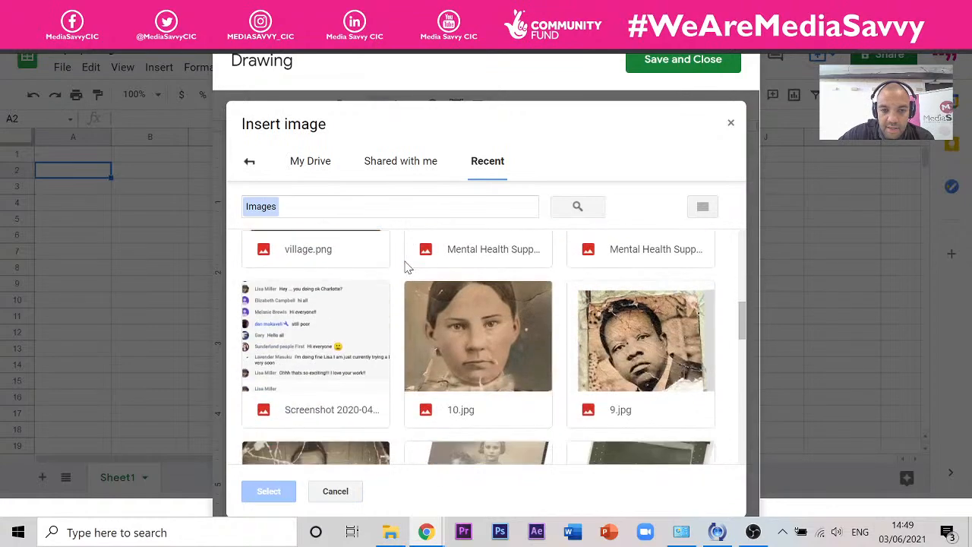
{"action": "scroll", "coordinate": [403, 265], "scroll_direction": "down", "scroll_amount": 3}
{"action": "scroll", "coordinate": [403, 258], "scroll_direction": "up", "scroll_amount": 10}
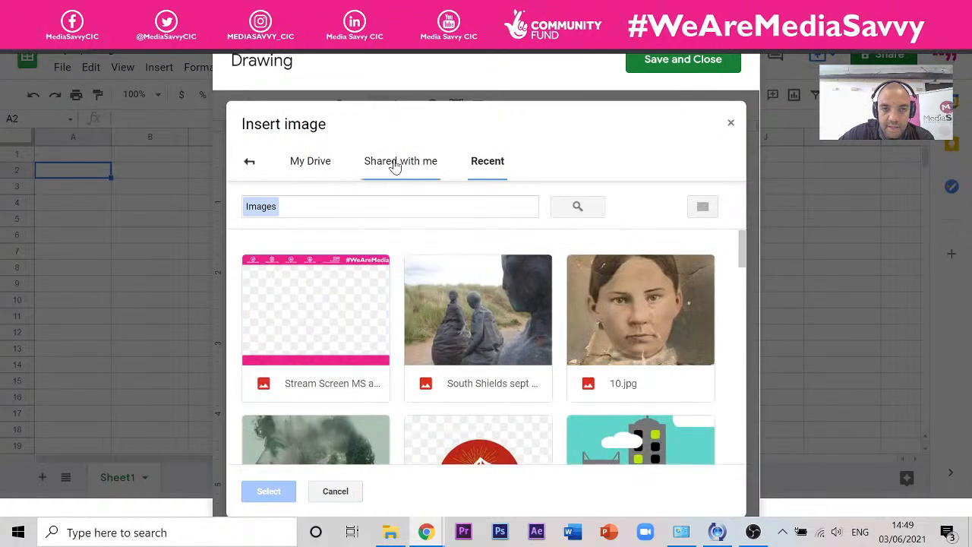
Look through the Drive files shared with the account for the logo, and return to the main image sources.
{"action": "left_click", "coordinate": [395, 164]}
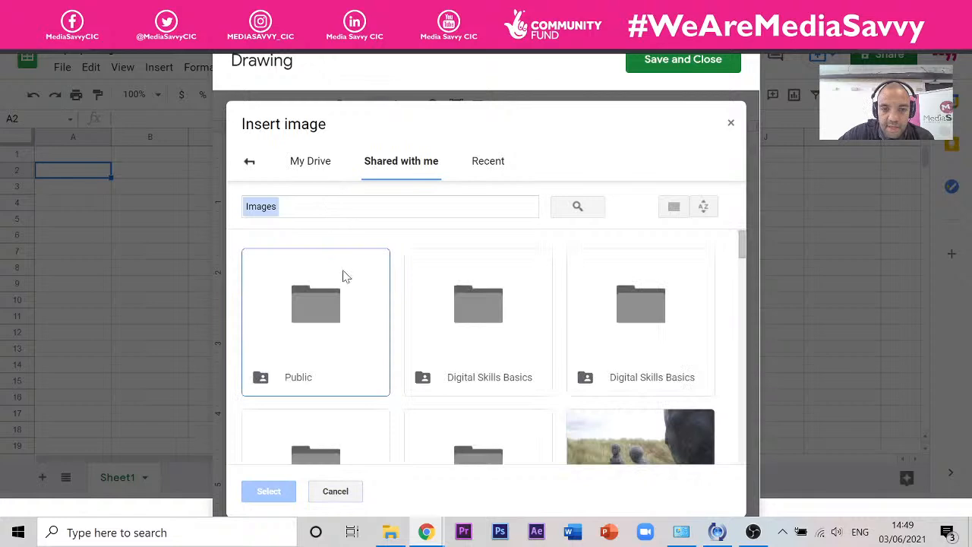
{"action": "scroll", "coordinate": [346, 276], "scroll_direction": "down", "scroll_amount": 15}
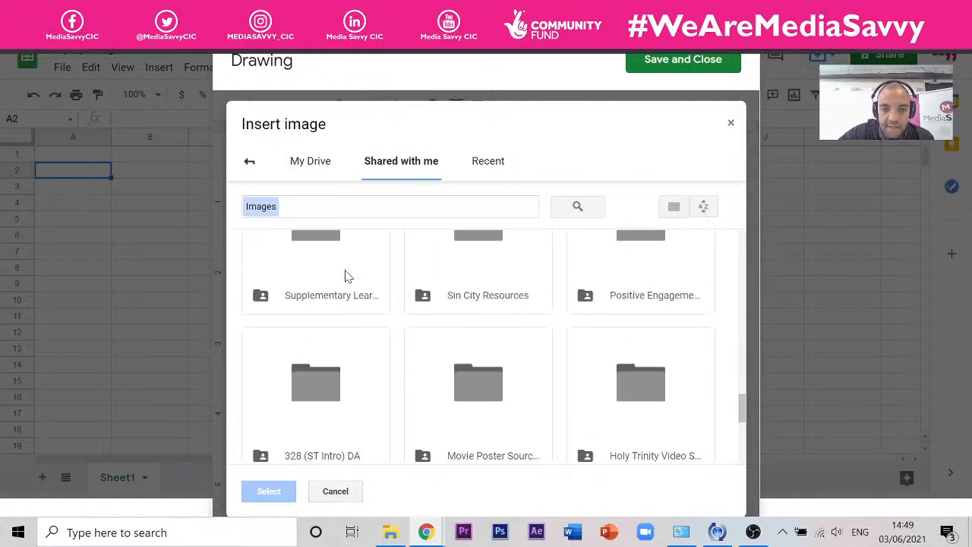
{"action": "scroll", "coordinate": [345, 277], "scroll_direction": "down", "scroll_amount": 3}
{"action": "scroll", "coordinate": [357, 273], "scroll_direction": "up", "scroll_amount": 3}
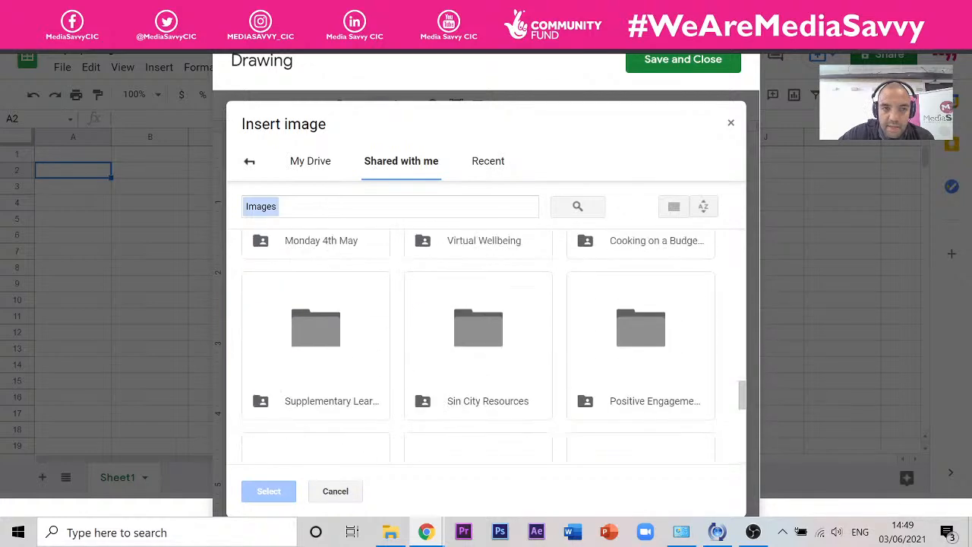
{"action": "left_click", "coordinate": [316, 164]}
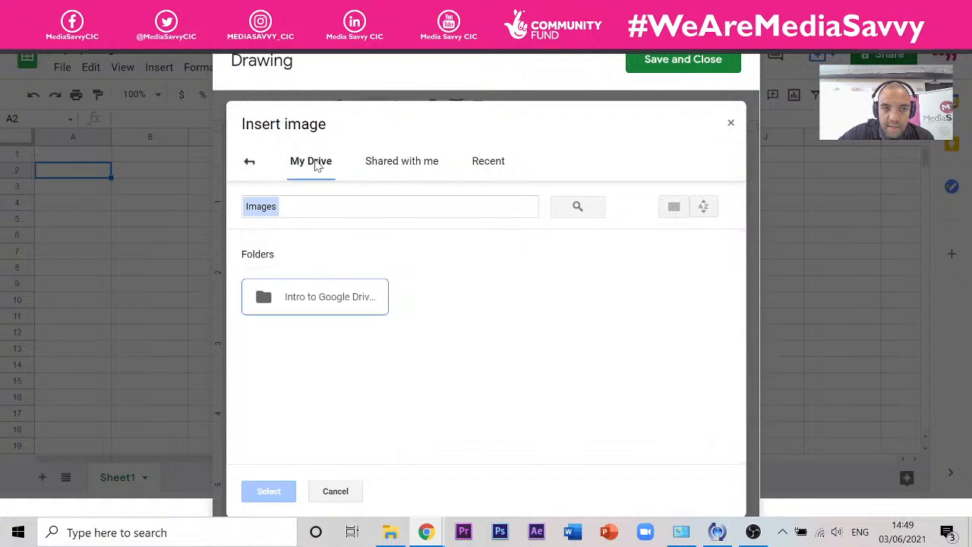
{"action": "left_click", "coordinate": [250, 162]}
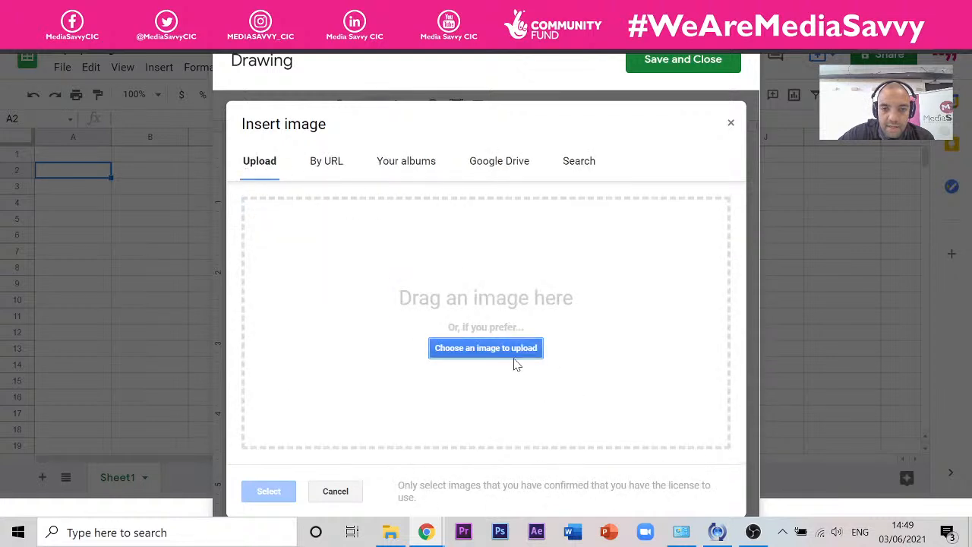
Check the URL, search and Drive image sources for the drawing, and close the image picker and the empty drawing.
{"action": "left_click", "coordinate": [329, 165]}
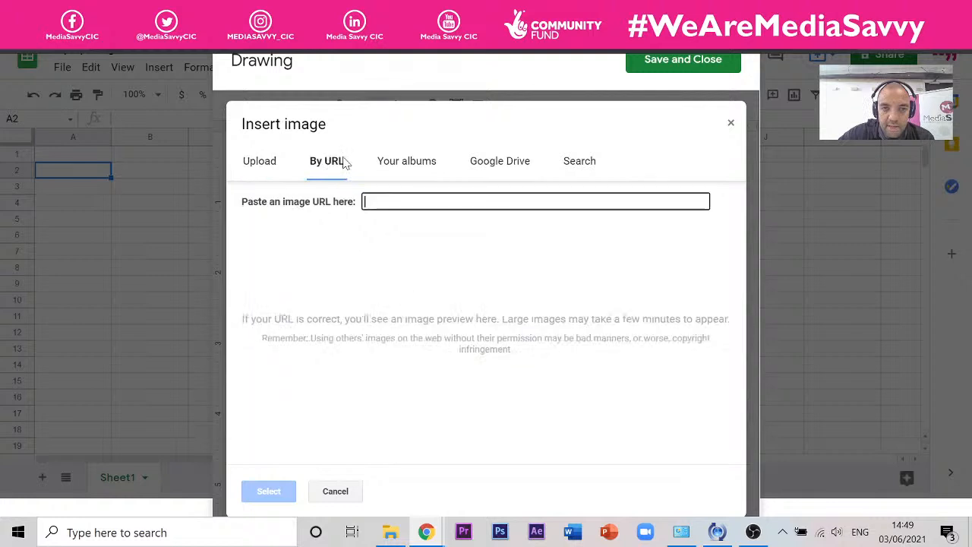
{"action": "left_click", "coordinate": [586, 161]}
{"action": "left_click", "coordinate": [489, 161]}
{"action": "left_click", "coordinate": [398, 166]}
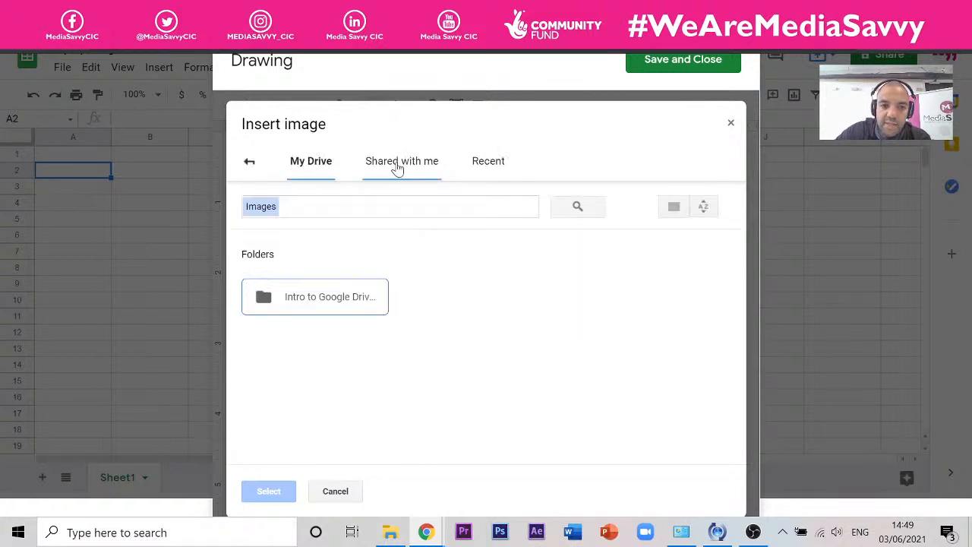
{"action": "left_click", "coordinate": [312, 169]}
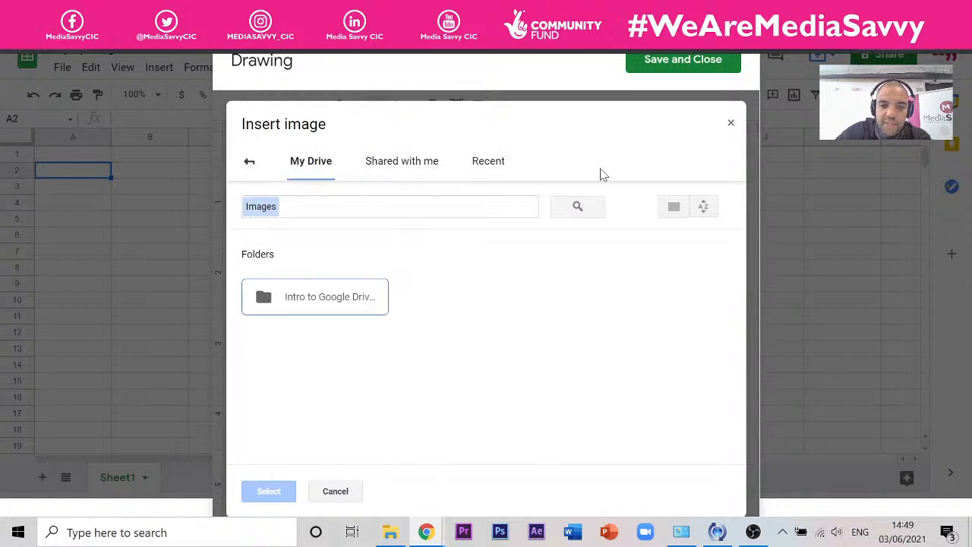
{"action": "left_click", "coordinate": [731, 123]}
{"action": "left_click", "coordinate": [700, 65]}
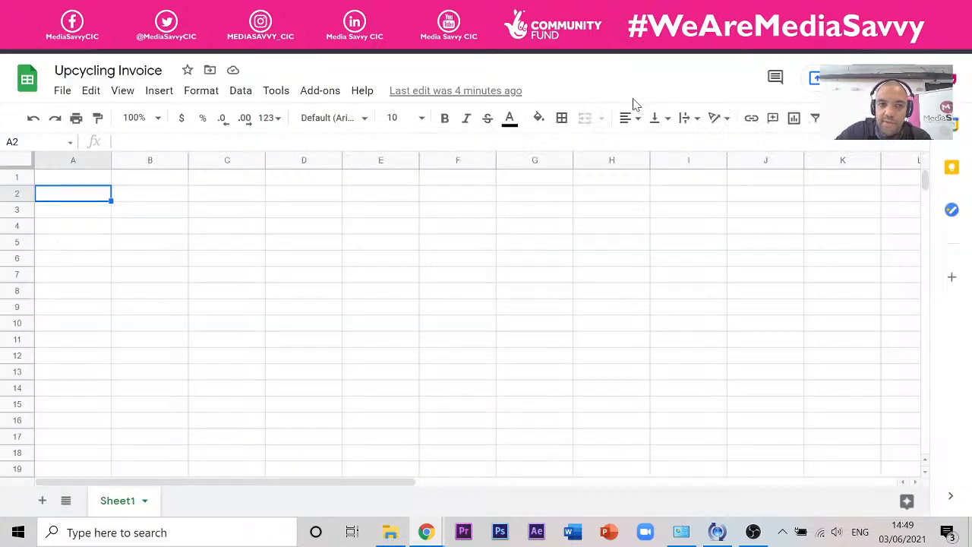
Start an in-cell image for A1, look for the logo in Drive's own, shared and recent files, and close the picker.
{"action": "left_click", "coordinate": [89, 179]}
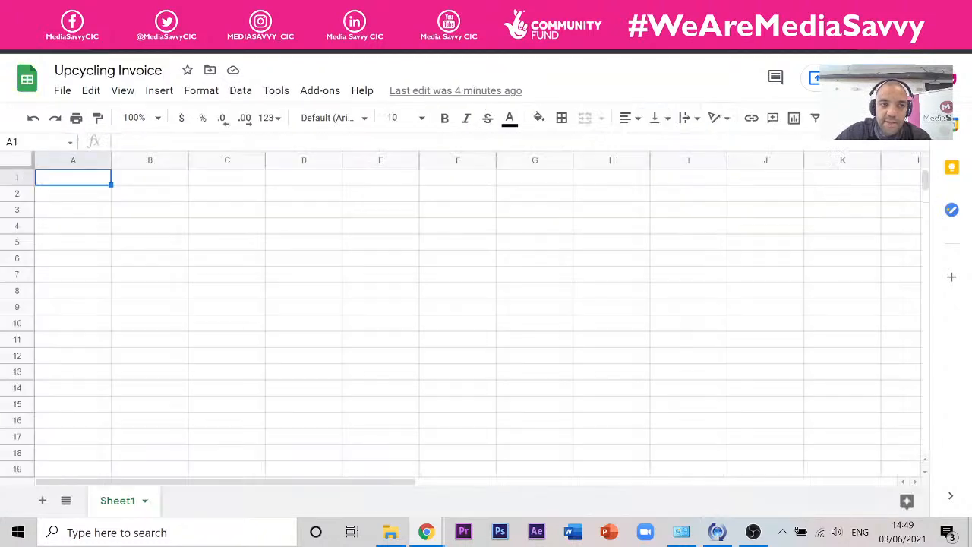
{"action": "left_click", "coordinate": [174, 93]}
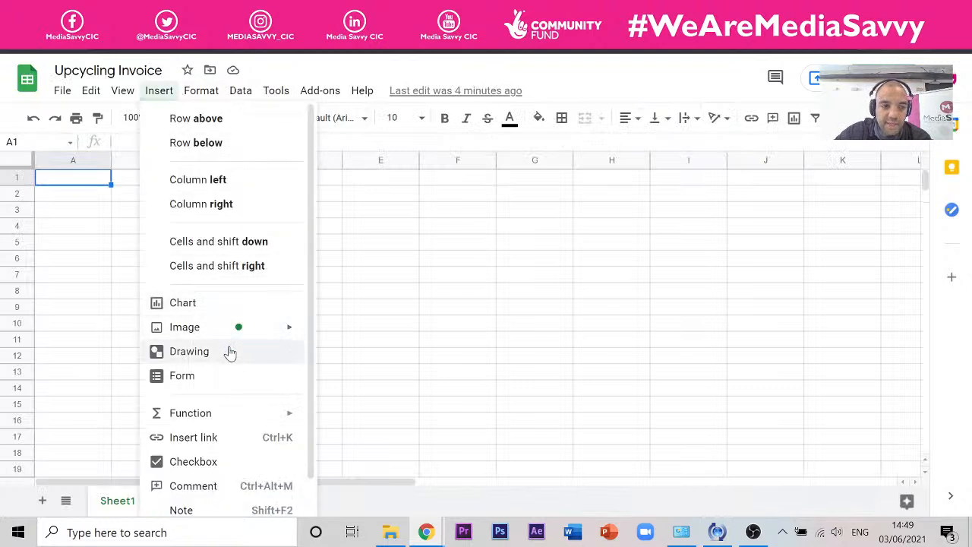
{"action": "mouse_move", "coordinate": [274, 334]}
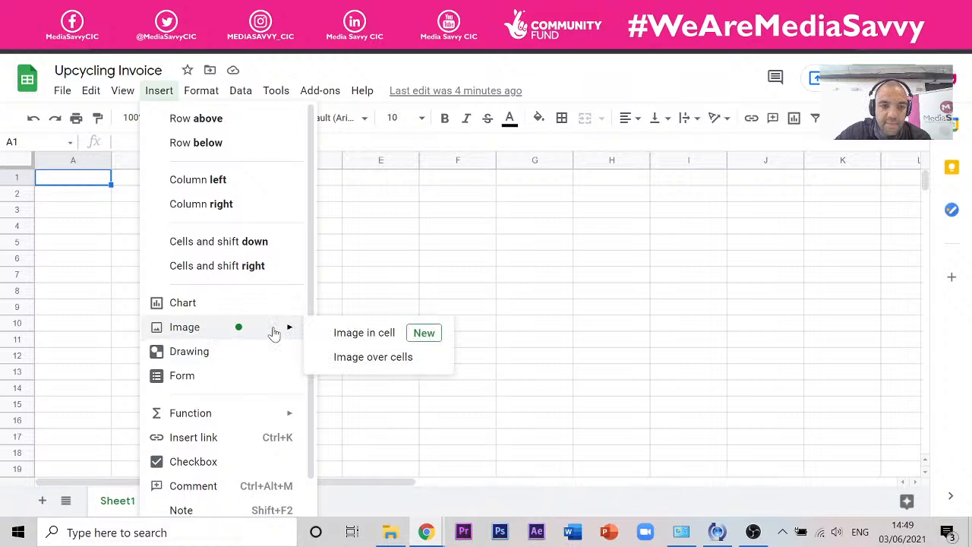
{"action": "left_click", "coordinate": [343, 337]}
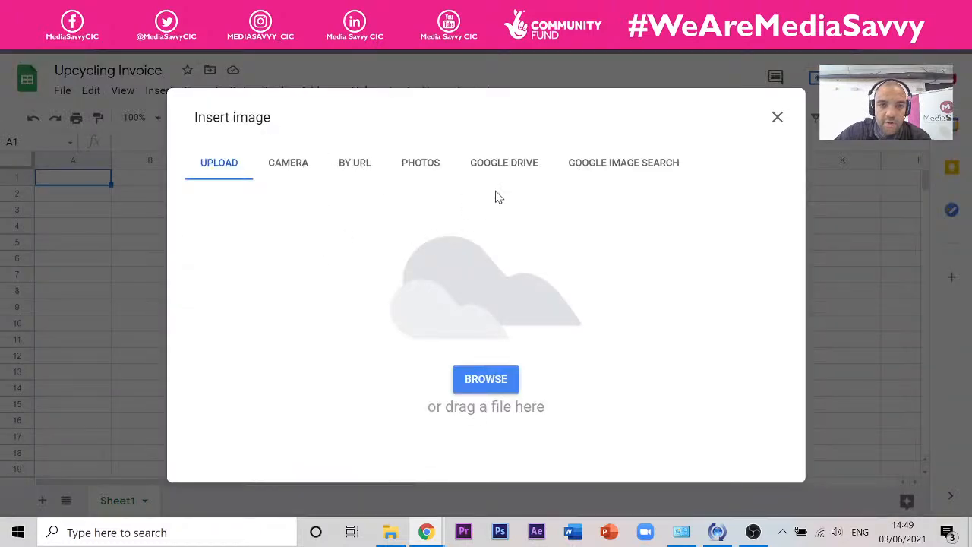
{"action": "left_click", "coordinate": [523, 165]}
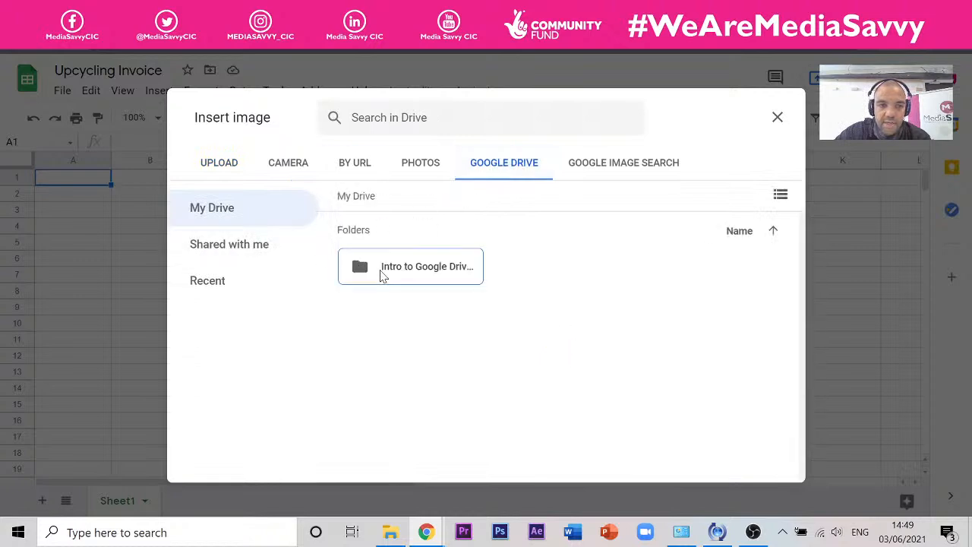
{"action": "double_click", "coordinate": [384, 272]}
{"action": "left_click", "coordinate": [250, 249]}
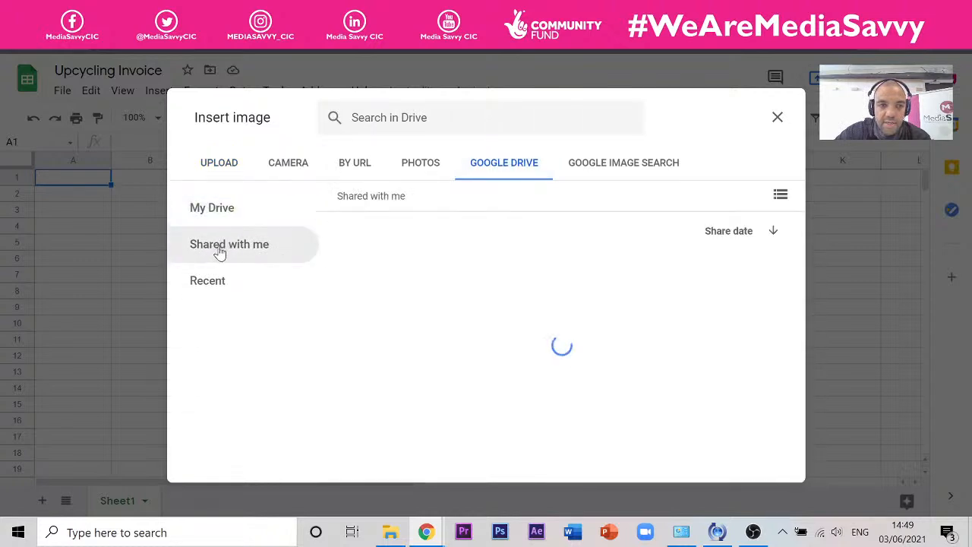
{"action": "scroll", "coordinate": [451, 334], "scroll_direction": "down", "scroll_amount": 4}
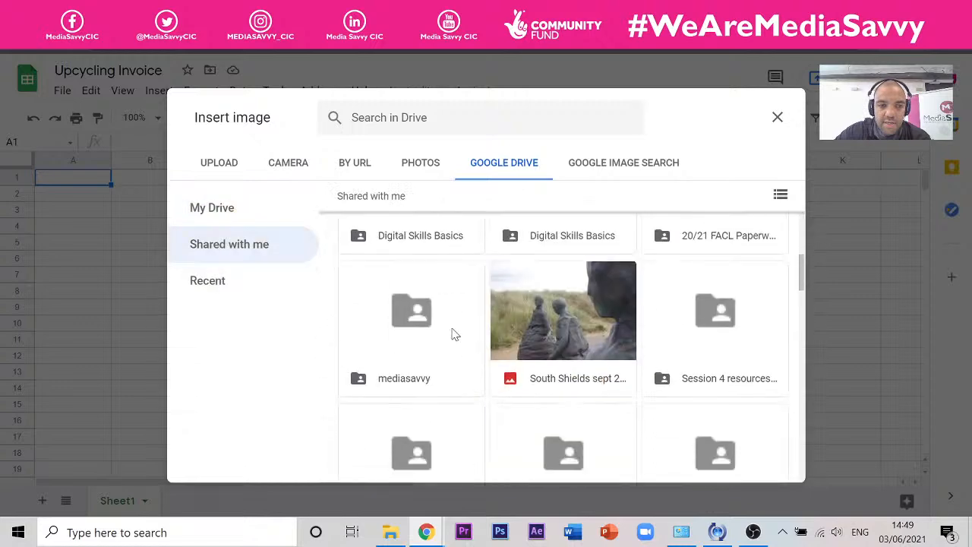
{"action": "scroll", "coordinate": [382, 318], "scroll_direction": "up", "scroll_amount": 3}
{"action": "left_click", "coordinate": [205, 289]}
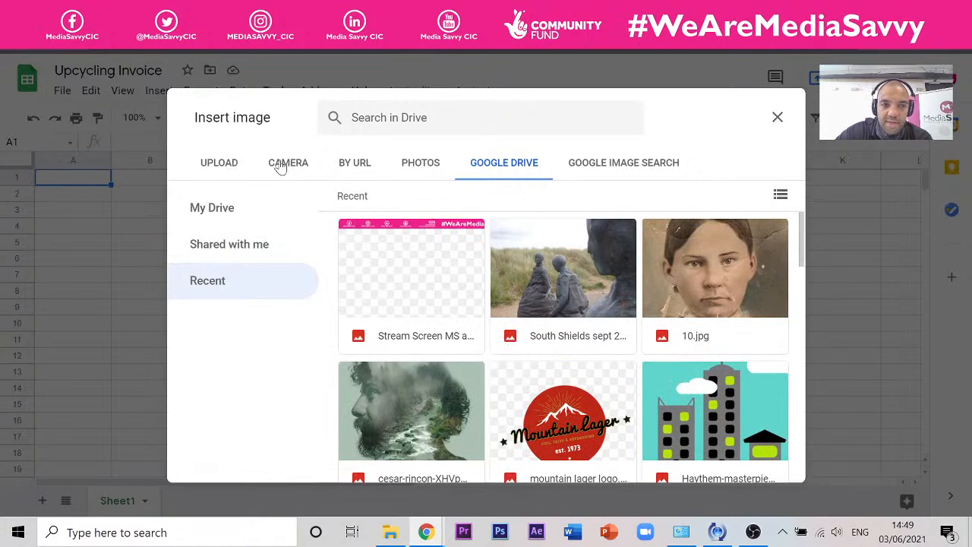
{"action": "left_click", "coordinate": [334, 165]}
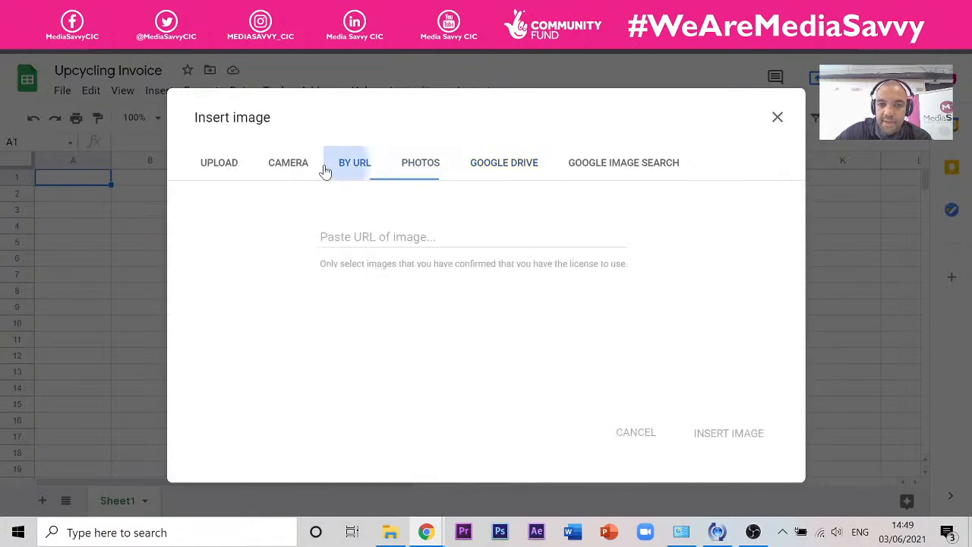
{"action": "left_click", "coordinate": [777, 118]}
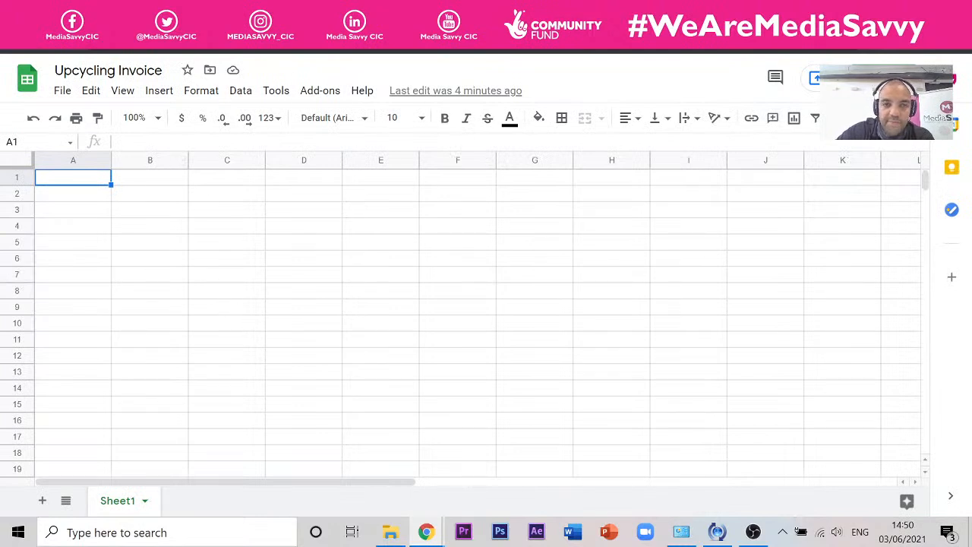
{"action": "left_click", "coordinate": [755, 120]}
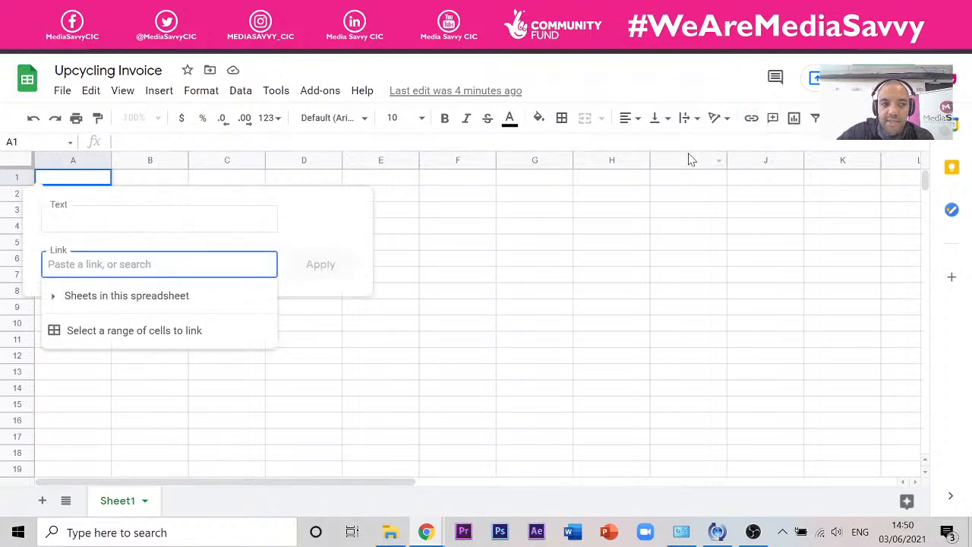
{"action": "left_click", "coordinate": [450, 287]}
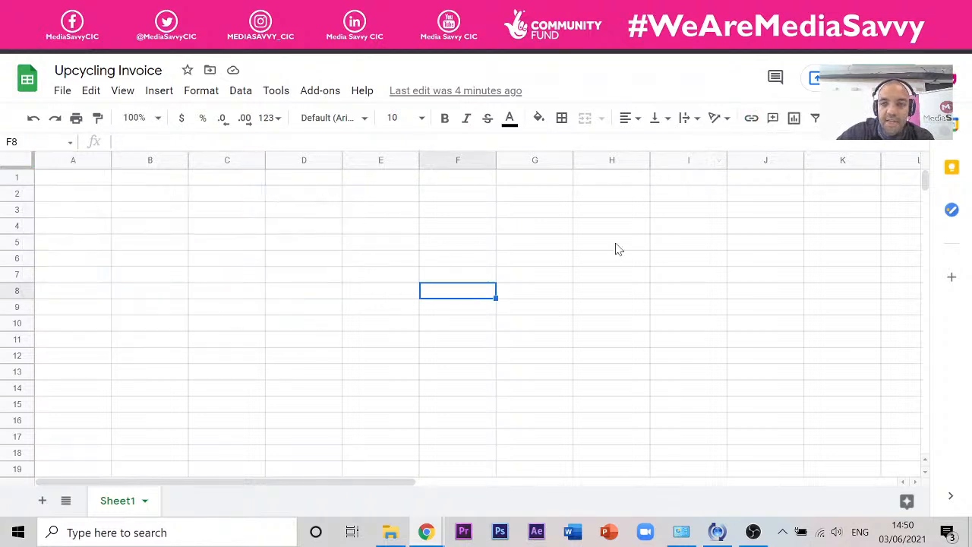
{"action": "left_click_drag", "start_coordinate": [850, 223], "coordinate": [857, 210]}
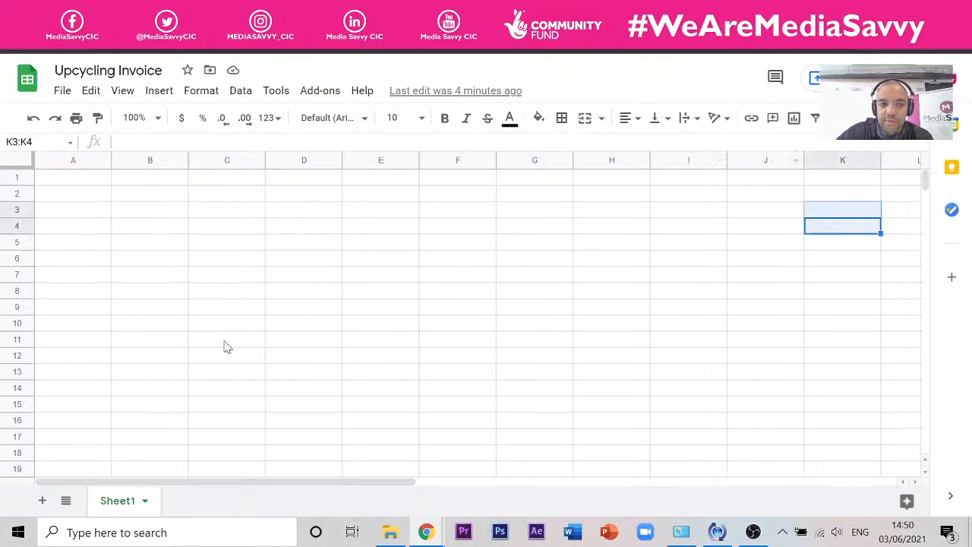
{"action": "left_click", "coordinate": [231, 247]}
{"action": "left_click", "coordinate": [129, 179]}
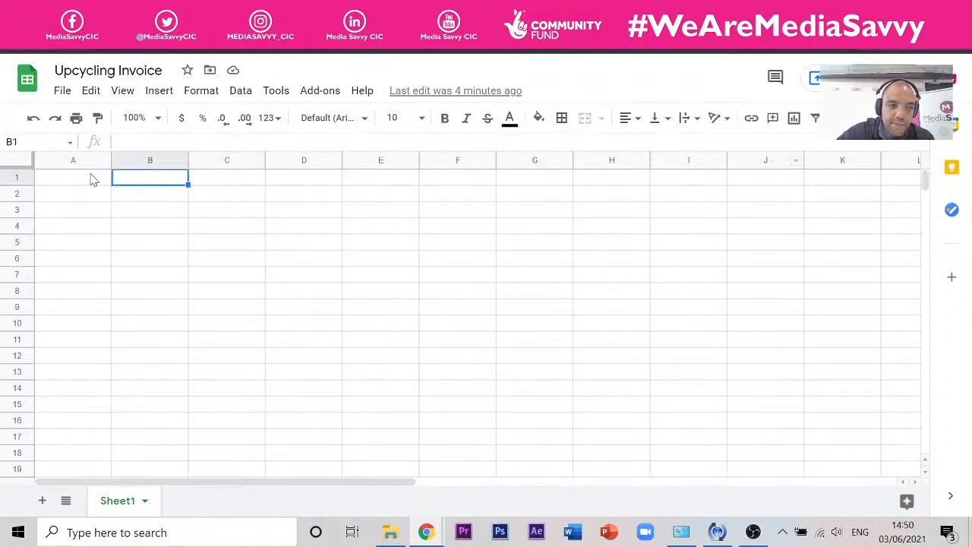
{"action": "left_click", "coordinate": [92, 180]}
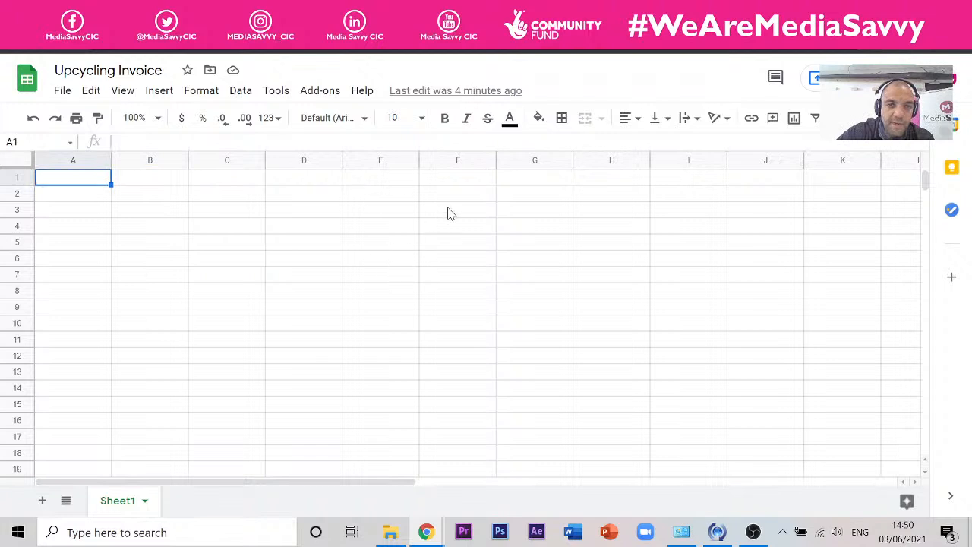
{"action": "left_click", "coordinate": [393, 231]}
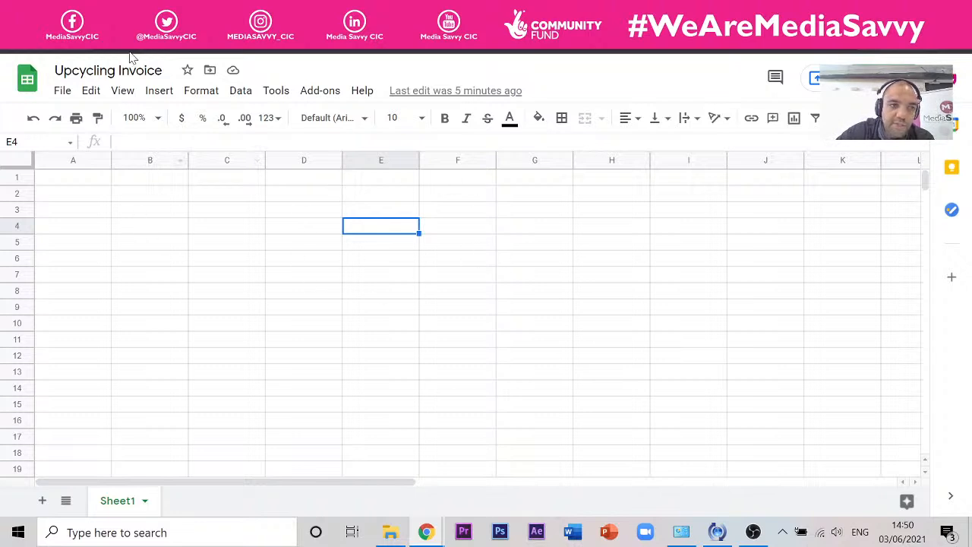
{"action": "left_click", "coordinate": [77, 181]}
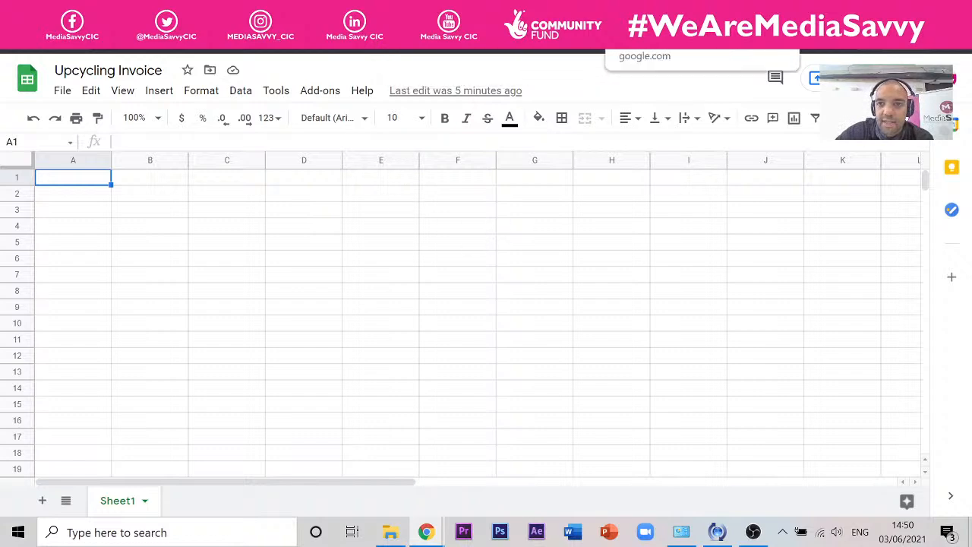
Search the web for "invoice uk" and look over the image results.
{"action": "left_click", "coordinate": [434, 16]}
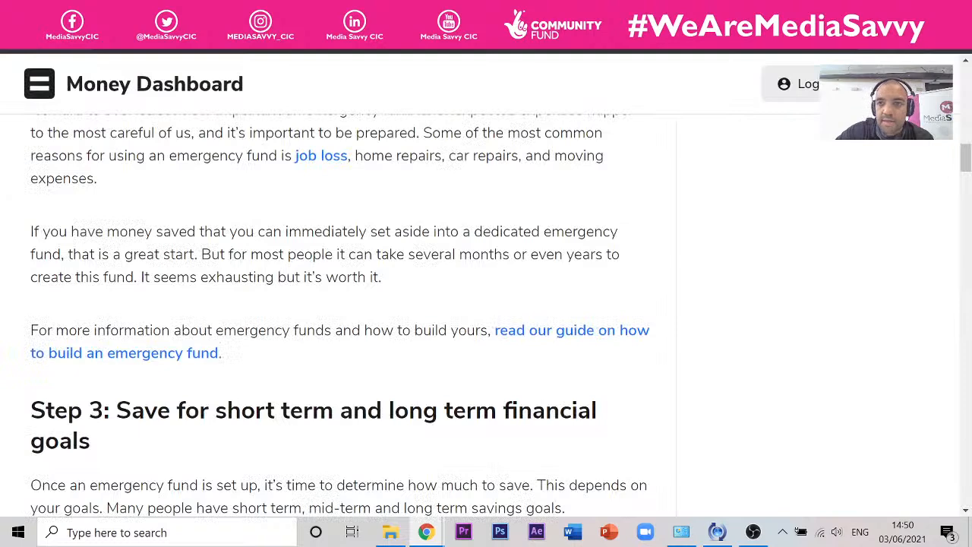
{"action": "left_click", "coordinate": [760, 13]}
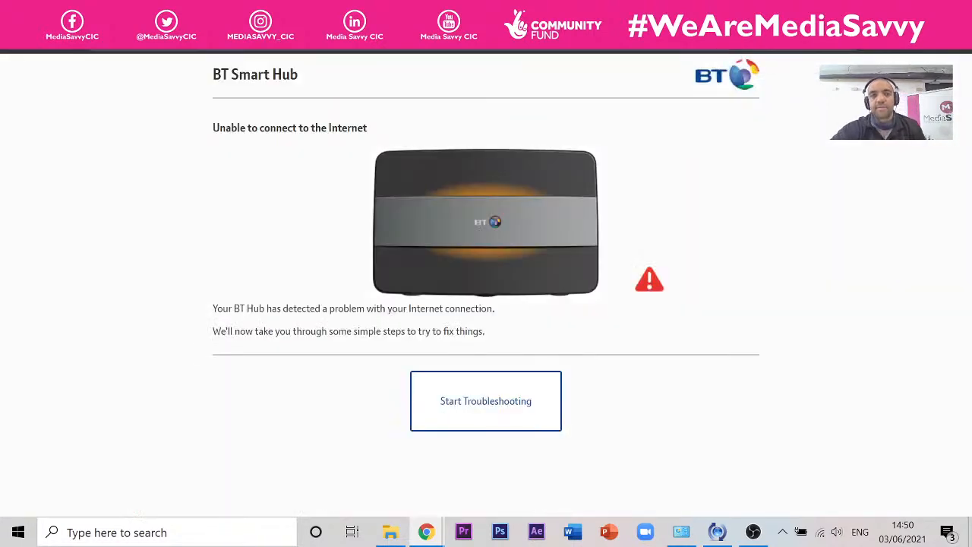
{"action": "type", "text": "inv"}
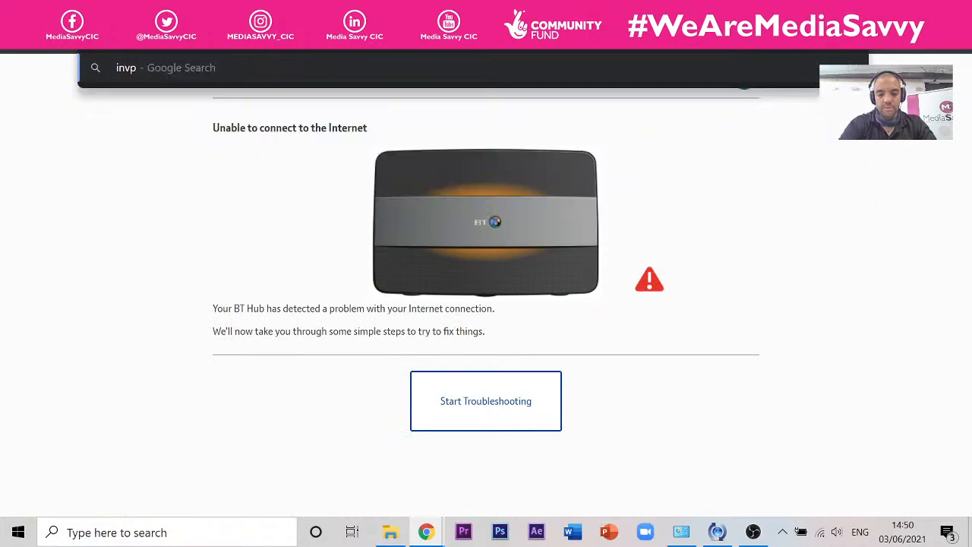
{"action": "type", "text": "oice"}
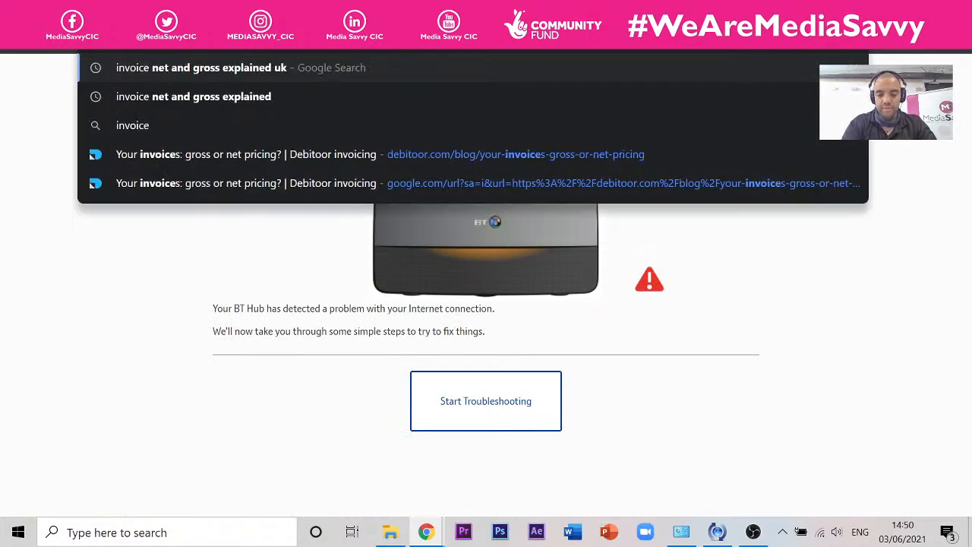
{"action": "type", "text": " uk"}
{"action": "key", "text": "Return"}
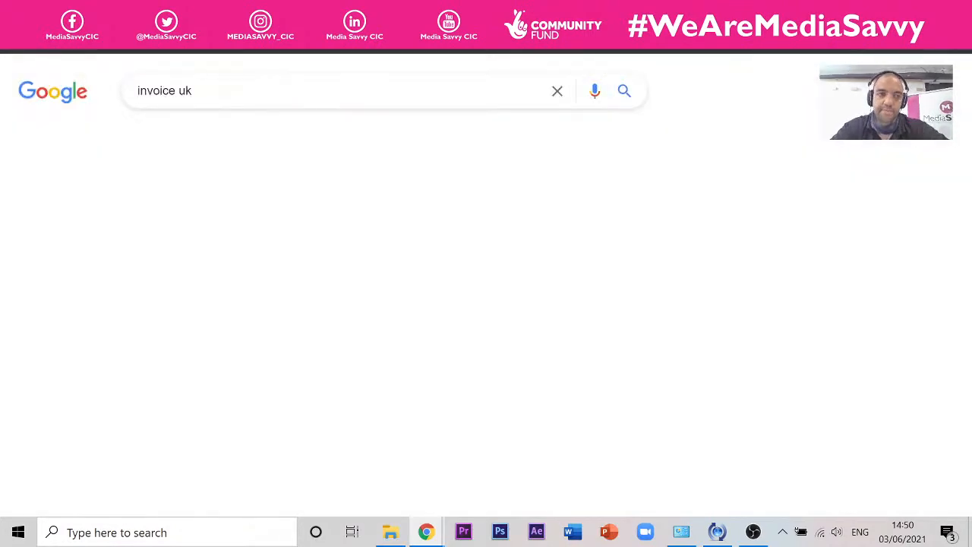
{"action": "left_click", "coordinate": [224, 142]}
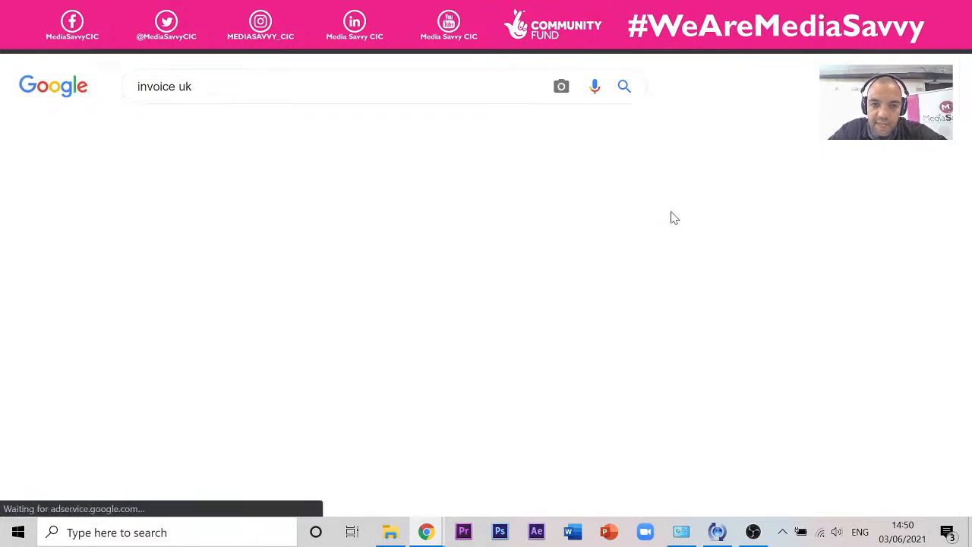
{"action": "scroll", "coordinate": [156, 232], "scroll_direction": "down", "scroll_amount": 2}
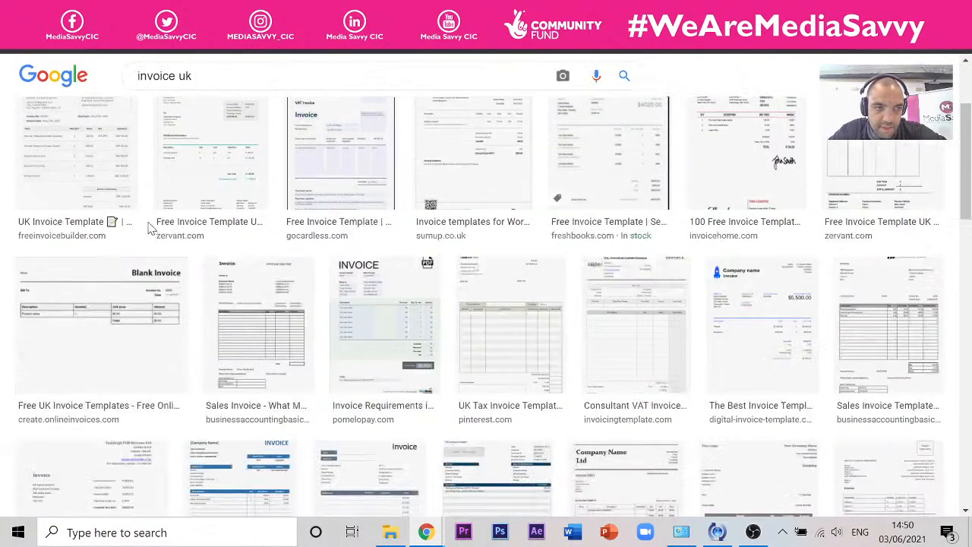
{"action": "scroll", "coordinate": [155, 224], "scroll_direction": "up", "scroll_amount": 2}
Refine the image search to "invoice example uk".
{"action": "left_click", "coordinate": [221, 86]}
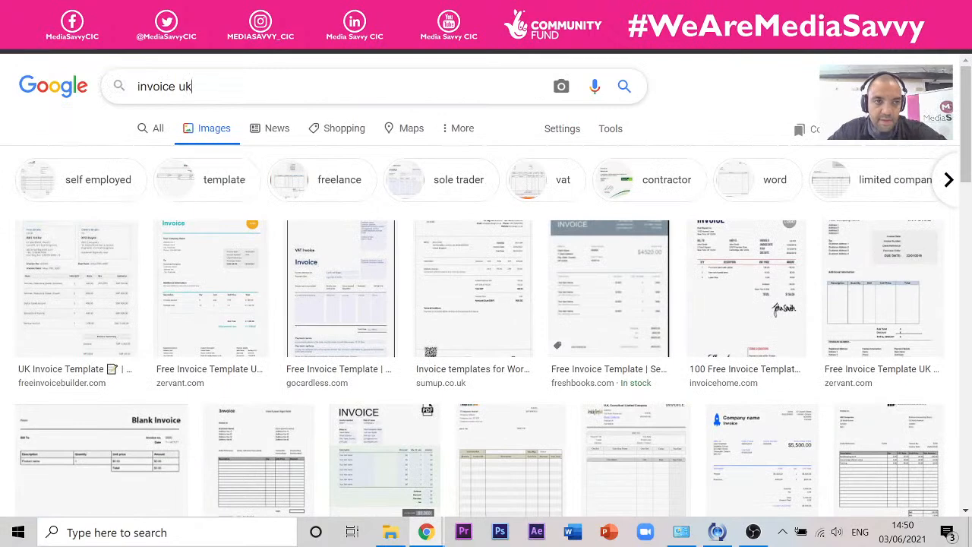
{"action": "left_click", "coordinate": [179, 86]}
{"action": "type", "text": "examp"}
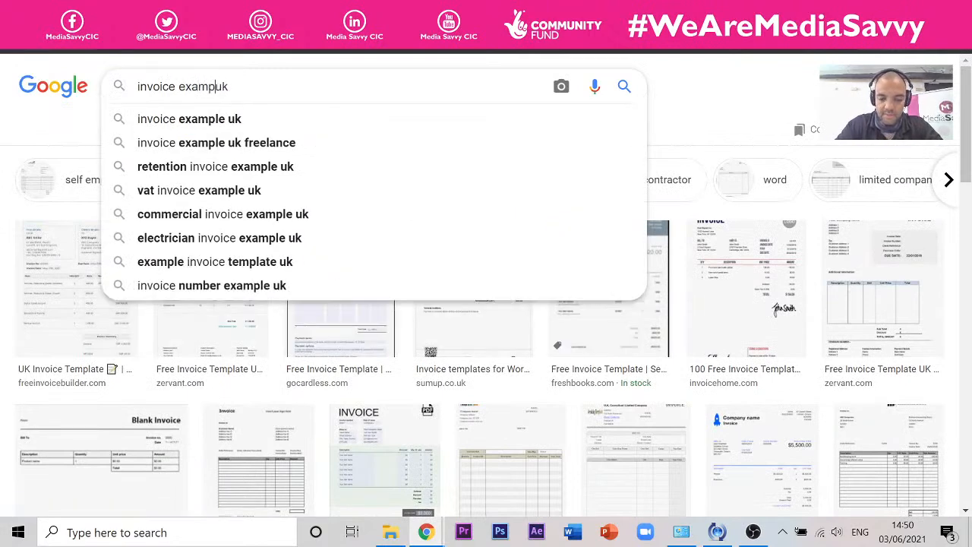
{"action": "type", "text": "le"}
{"action": "key", "text": "Return"}
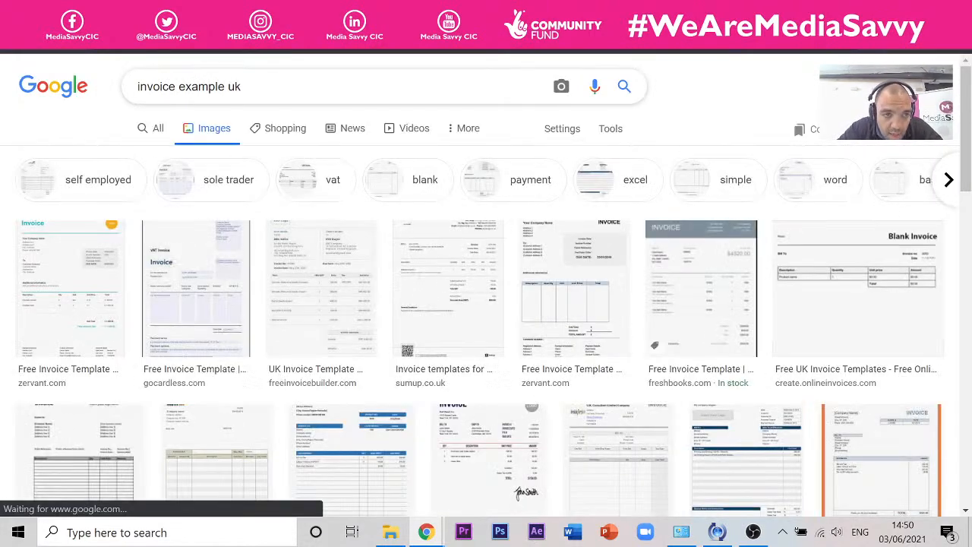
Preview the GoCardless and Zervant invoice templates, open Zervant's template page, and return to the image results.
{"action": "left_click", "coordinate": [175, 294]}
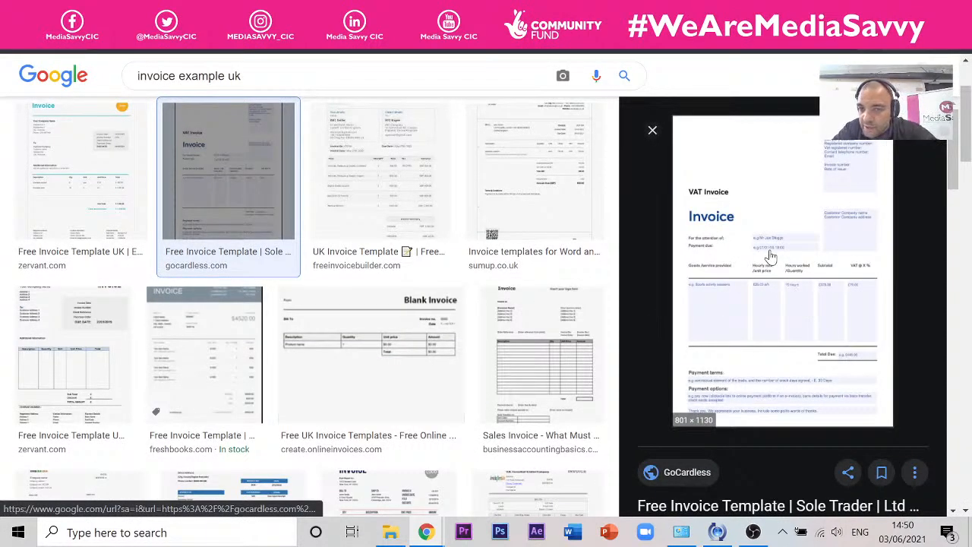
{"action": "left_click", "coordinate": [67, 164]}
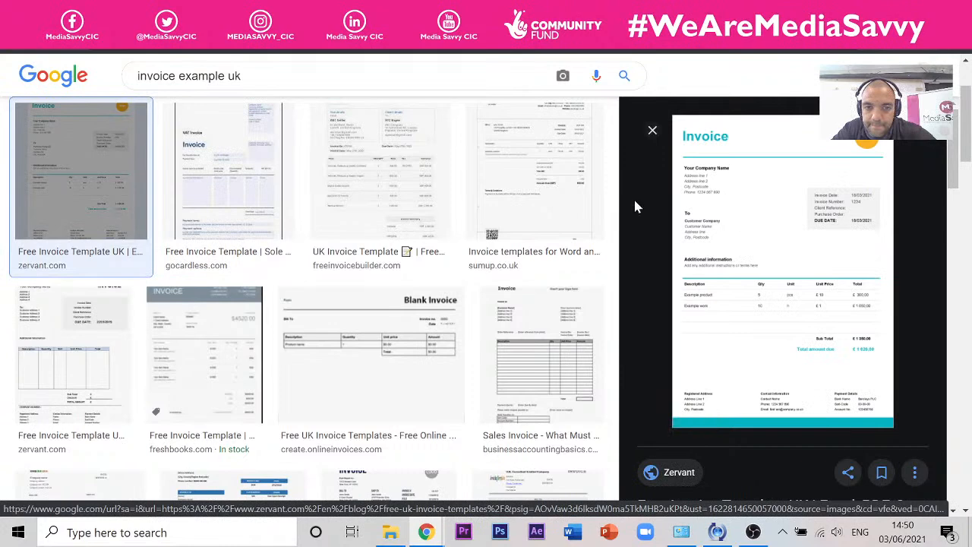
{"action": "left_click", "coordinate": [733, 308]}
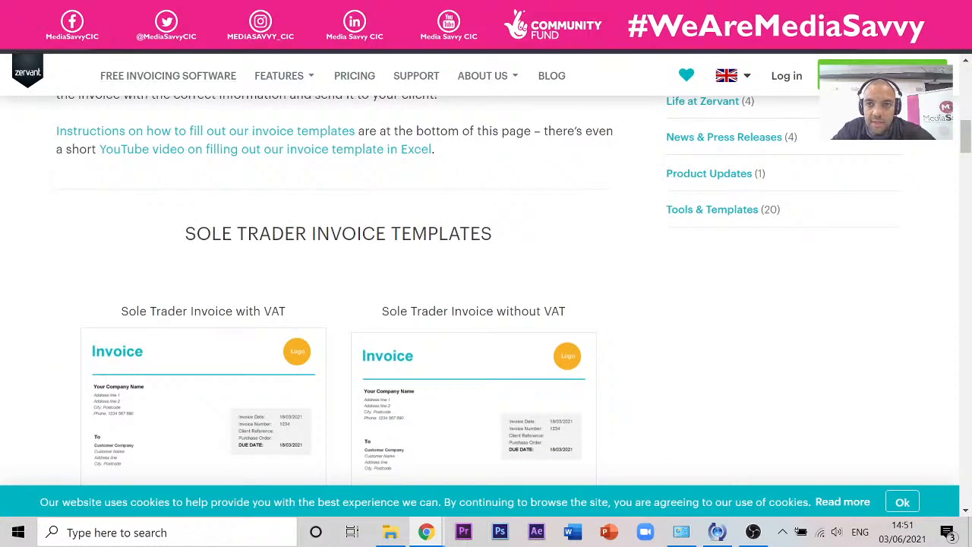
{"action": "key", "text": "alt+Left"}
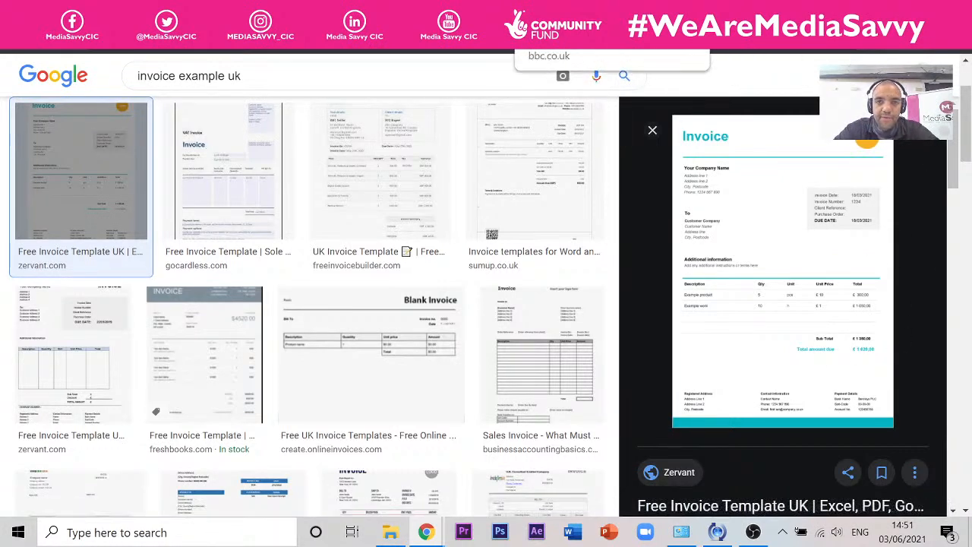
Switch to the course presentation and advance past Linking Google Drawings & Sheets to the Activity 3 invoice slide.
{"action": "left_click", "coordinate": [528, 9]}
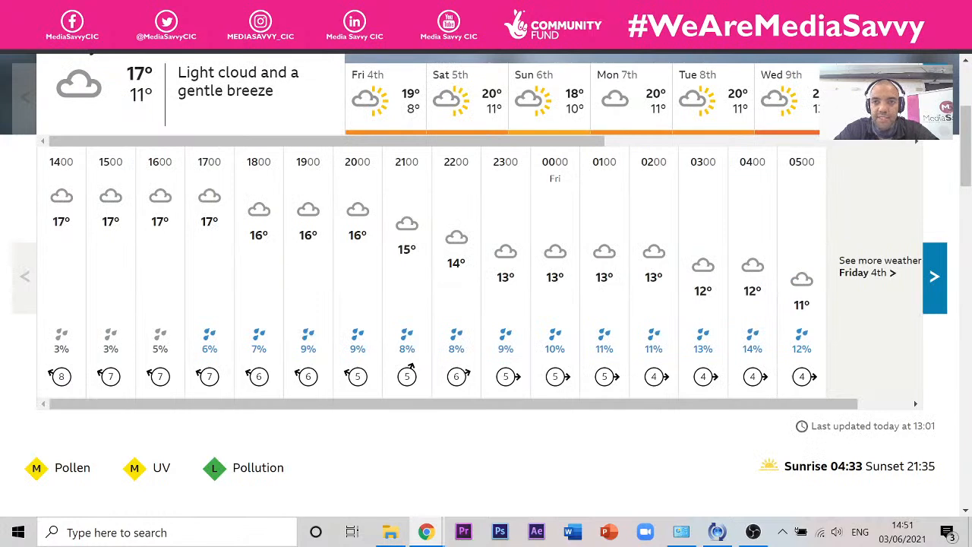
{"action": "left_click", "coordinate": [718, 9]}
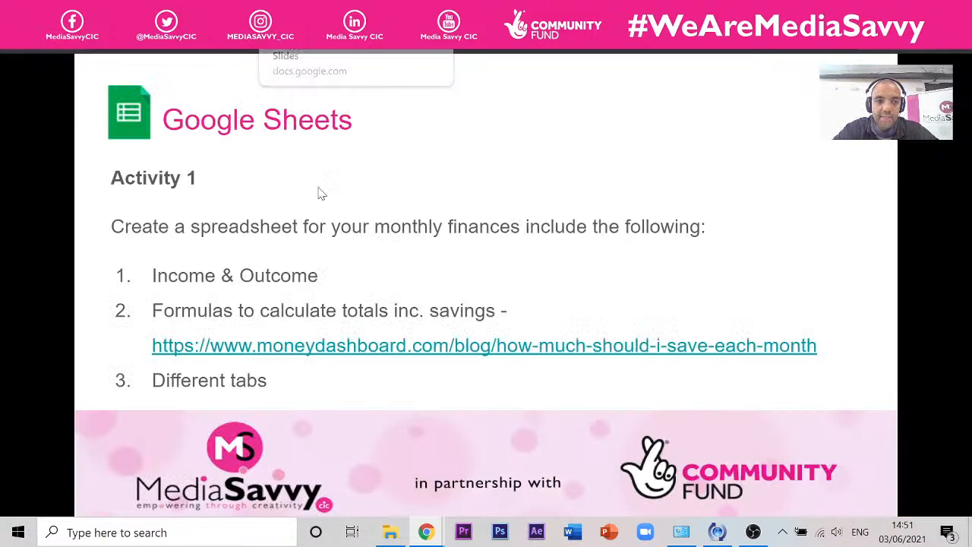
{"action": "left_click", "coordinate": [326, 234]}
{"action": "left_click", "coordinate": [326, 233]}
{"action": "left_click", "coordinate": [327, 233]}
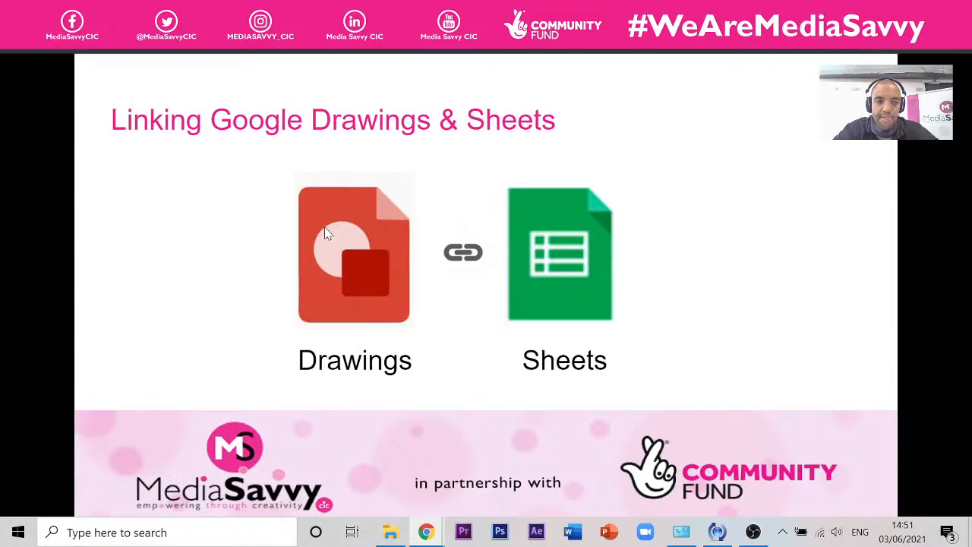
{"action": "left_click", "coordinate": [329, 231]}
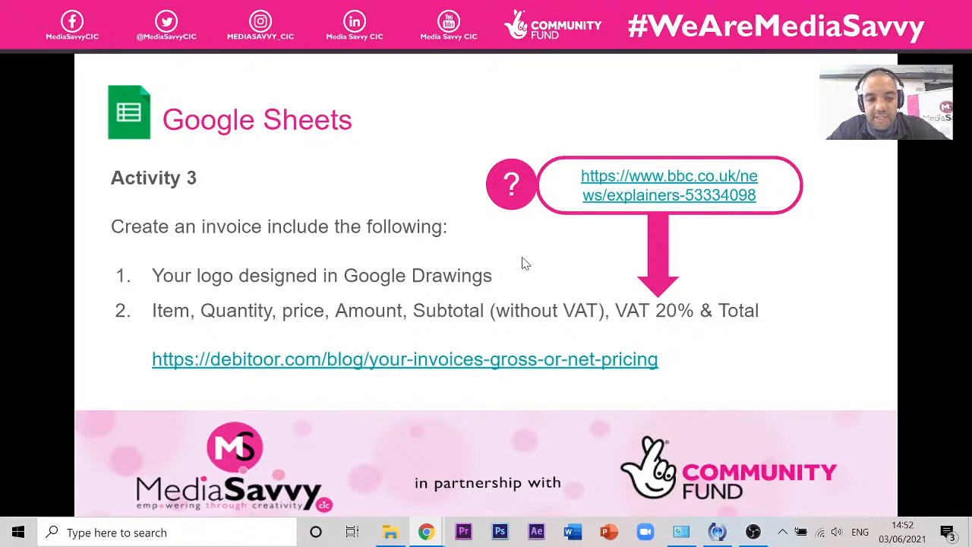
Open the Debitoor article linked on the slide, reloading it if needed, and examine its net pricing explanation and example invoice.
{"action": "left_click", "coordinate": [367, 363]}
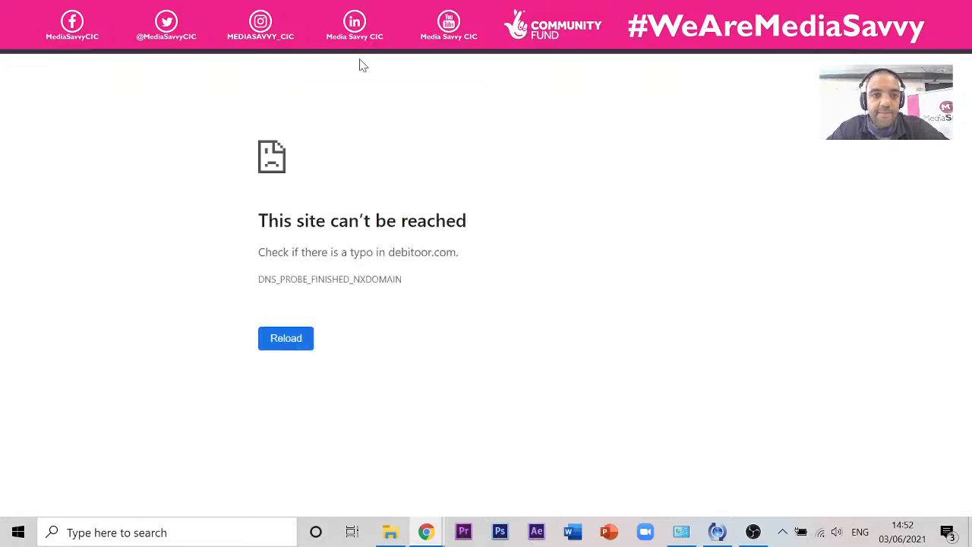
{"action": "left_click", "coordinate": [289, 338]}
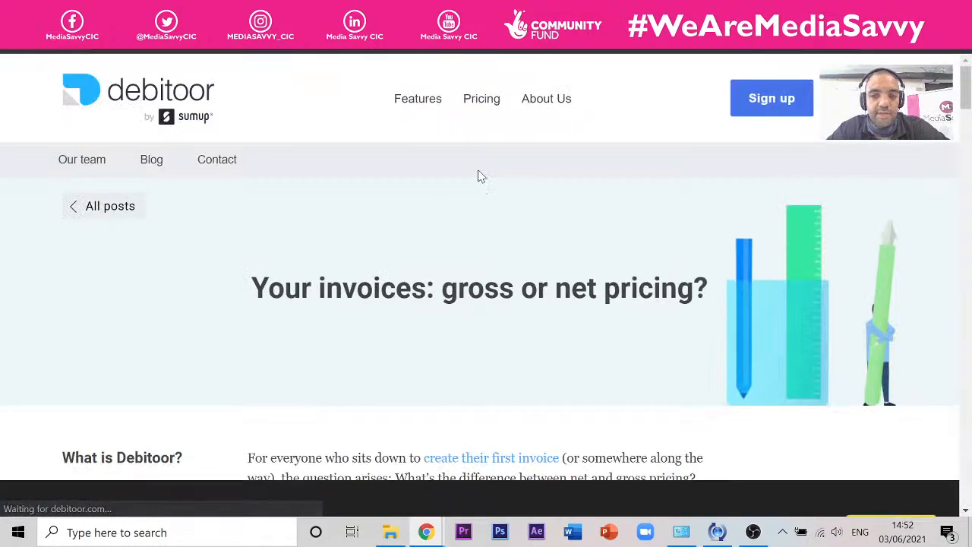
{"action": "scroll", "coordinate": [479, 179], "scroll_direction": "down", "scroll_amount": 4}
{"action": "scroll", "coordinate": [478, 186], "scroll_direction": "down", "scroll_amount": 8}
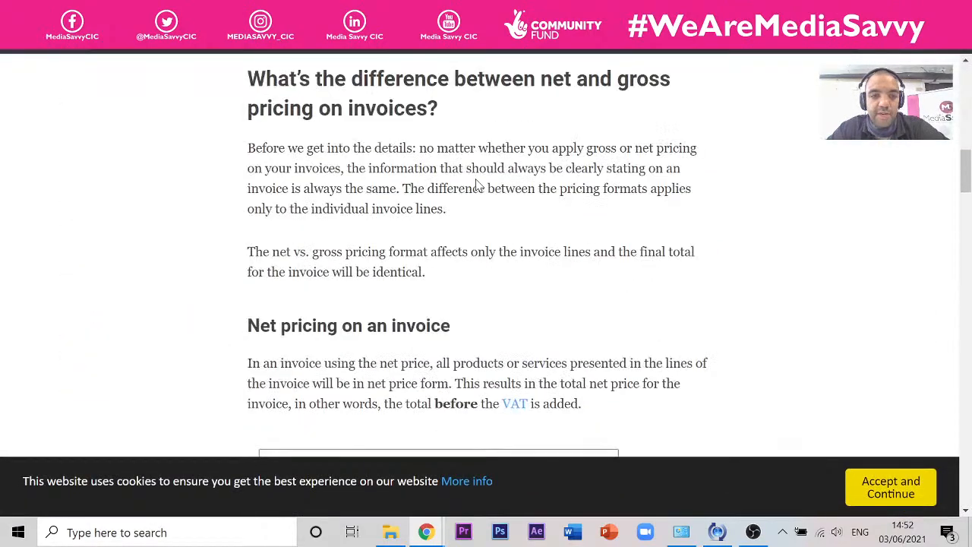
{"action": "scroll", "coordinate": [477, 183], "scroll_direction": "down", "scroll_amount": 1}
{"action": "scroll", "coordinate": [477, 182], "scroll_direction": "up", "scroll_amount": 2}
{"action": "scroll", "coordinate": [478, 178], "scroll_direction": "down", "scroll_amount": 6}
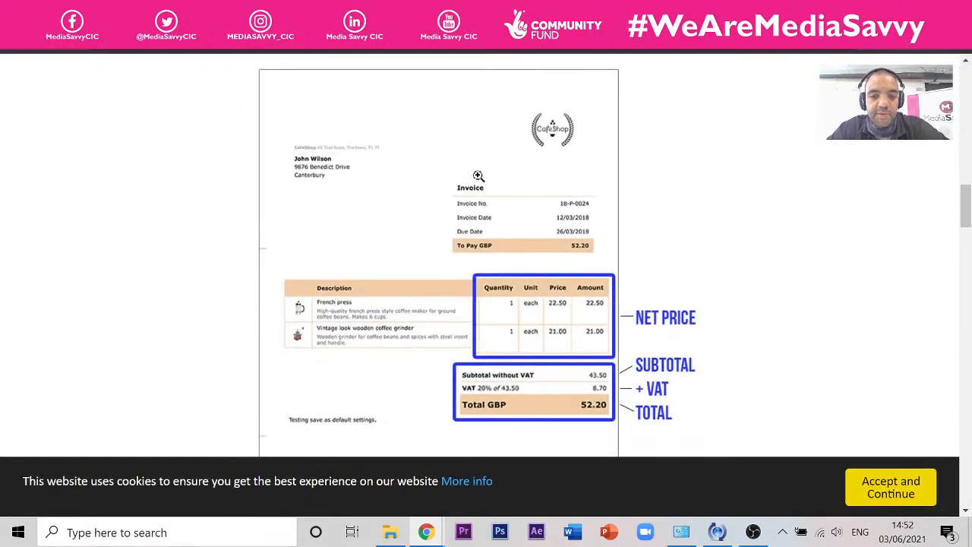
{"action": "scroll", "coordinate": [486, 175], "scroll_direction": "up", "scroll_amount": 4}
{"action": "scroll", "coordinate": [506, 172], "scroll_direction": "down", "scroll_amount": 4}
{"action": "scroll", "coordinate": [532, 152], "scroll_direction": "up", "scroll_amount": 4}
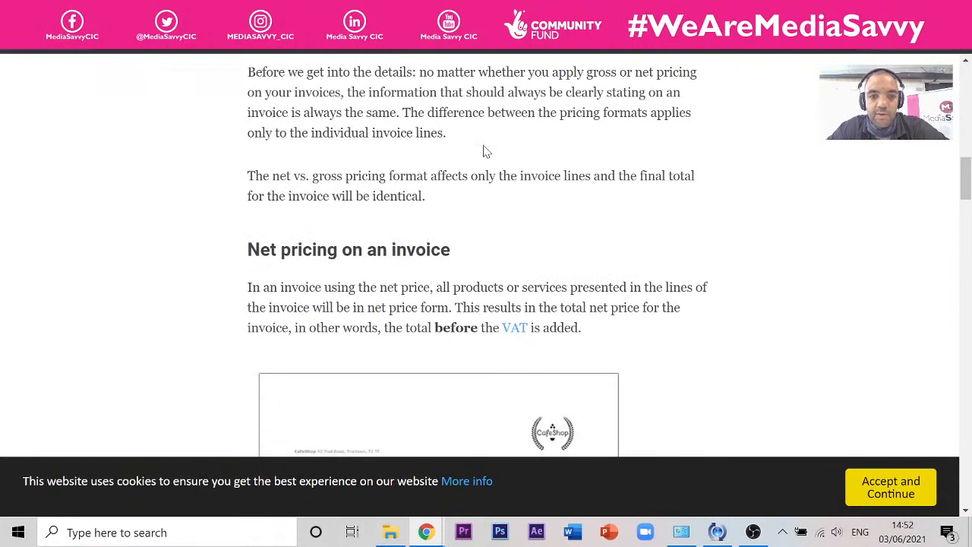
{"action": "scroll", "coordinate": [546, 160], "scroll_direction": "up", "scroll_amount": 3}
{"action": "scroll", "coordinate": [610, 165], "scroll_direction": "down", "scroll_amount": 7}
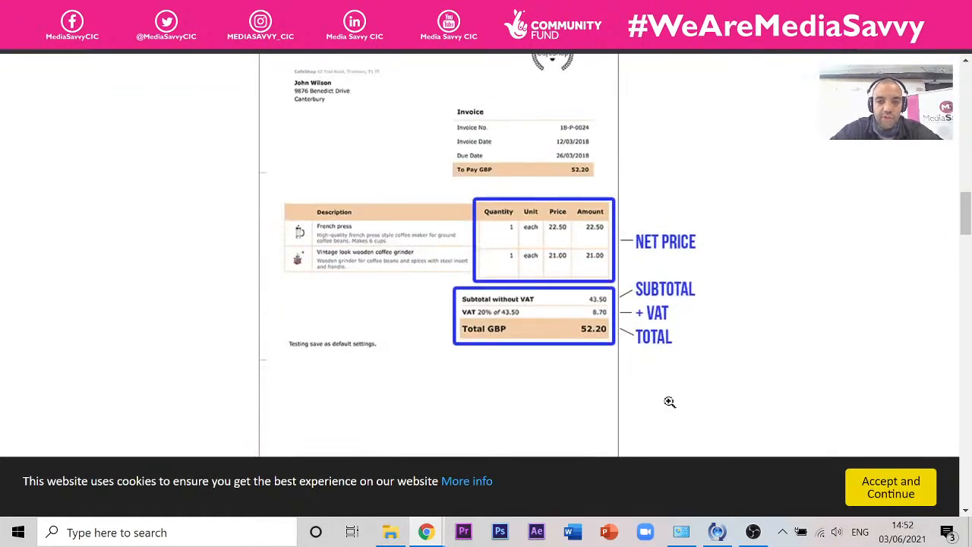
Return to the presentation and move on from Activity 3 to the slide titled "The maths...".
{"action": "left_click", "coordinate": [395, 9]}
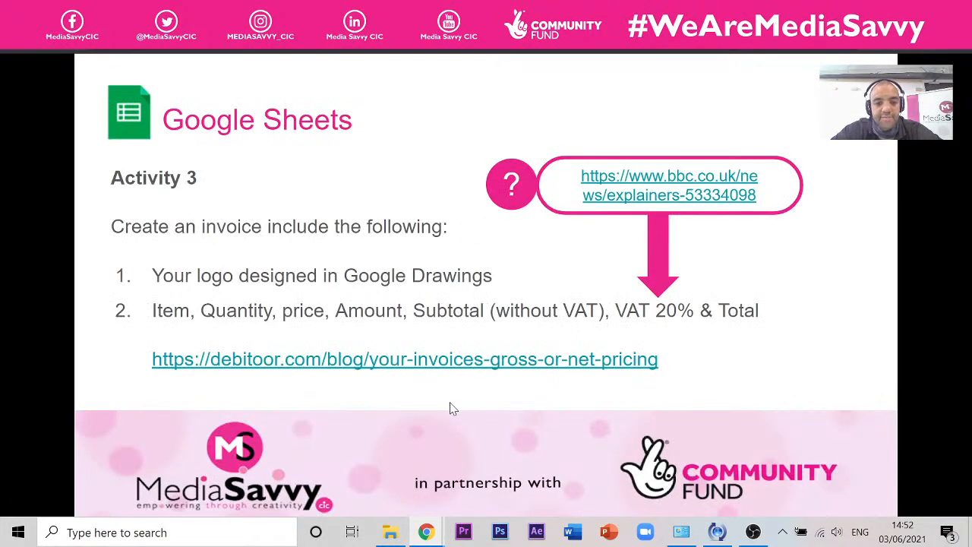
{"action": "left_click", "coordinate": [393, 289]}
{"action": "key", "text": "Left"}
{"action": "key", "text": "Right"}
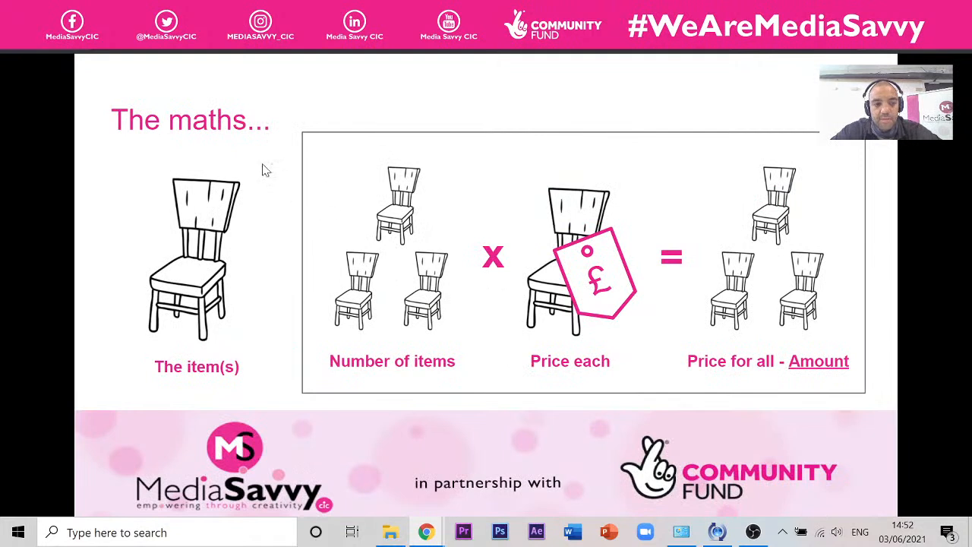
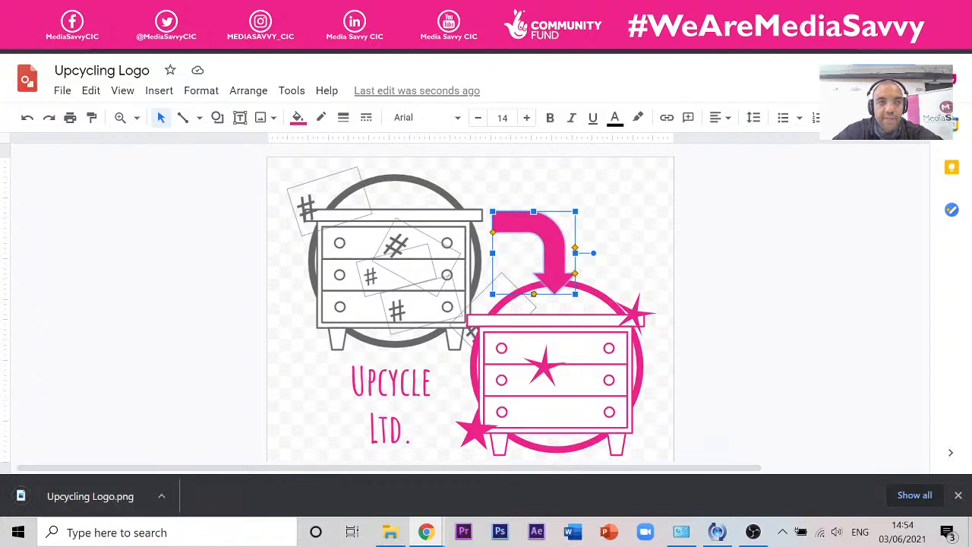
In the Upcycling Invoice spreadsheet, upload Upcycling Logo from the Downloads folder as an in-cell image in A1.
{"action": "key", "text": "ctrl+Tab"}
{"action": "left_click", "coordinate": [163, 94]}
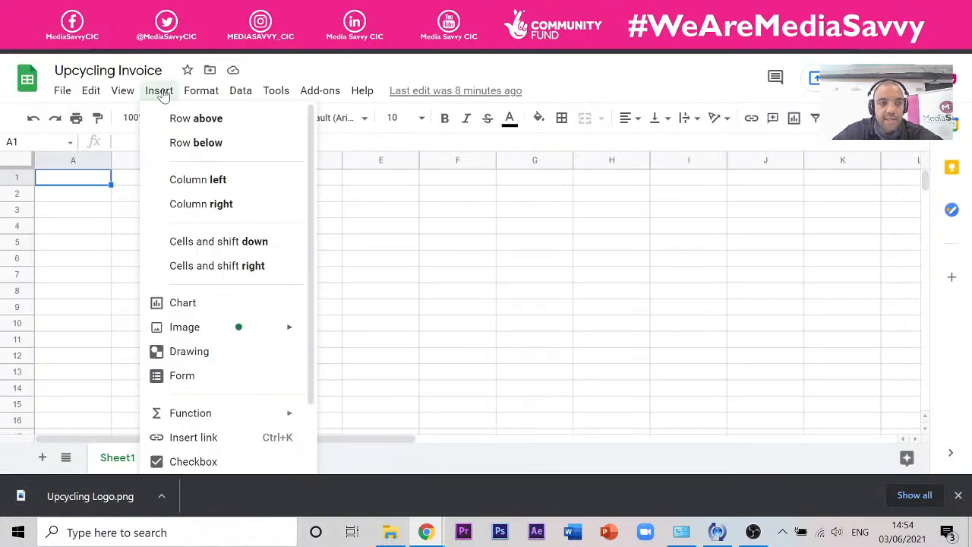
{"action": "mouse_move", "coordinate": [232, 336]}
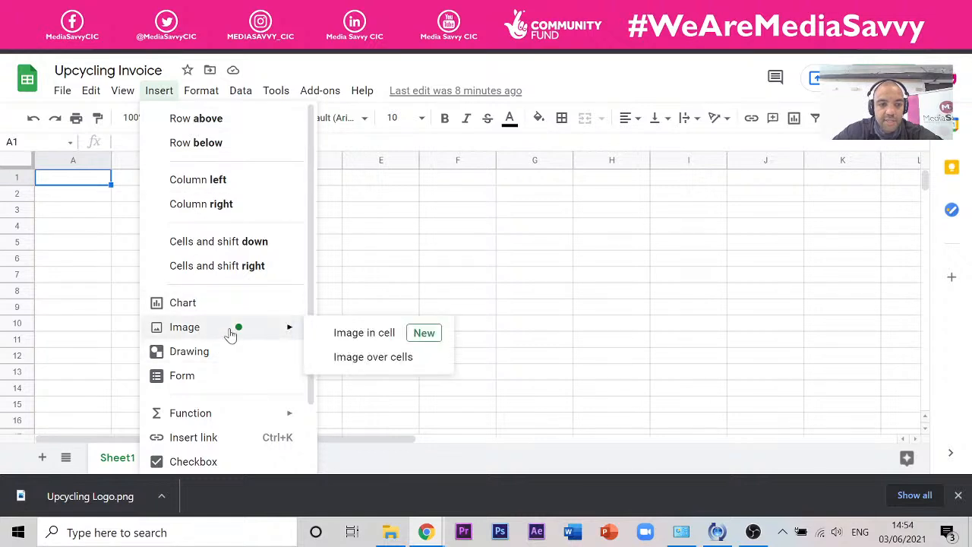
{"action": "left_click", "coordinate": [357, 336]}
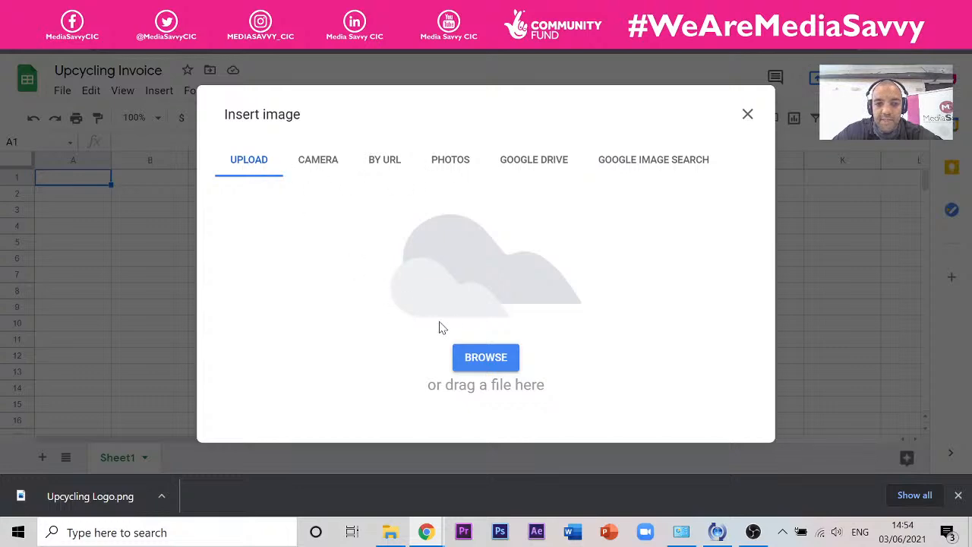
{"action": "left_click", "coordinate": [487, 366]}
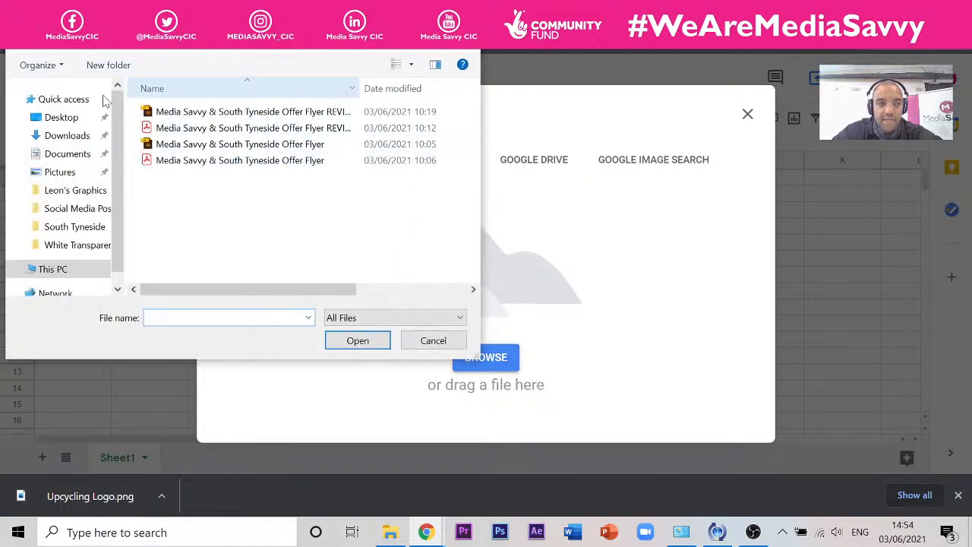
{"action": "left_click", "coordinate": [98, 135]}
{"action": "left_click", "coordinate": [216, 131]}
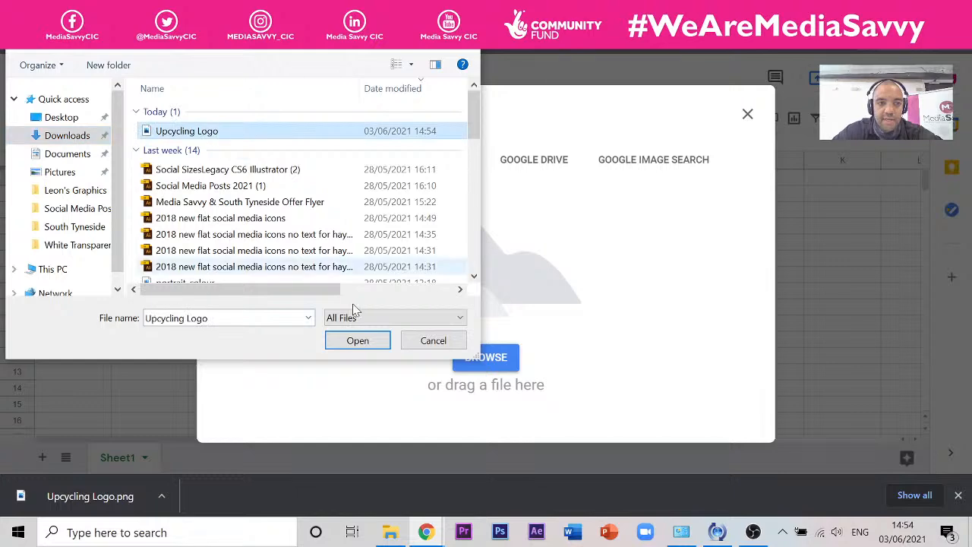
{"action": "left_click", "coordinate": [381, 342]}
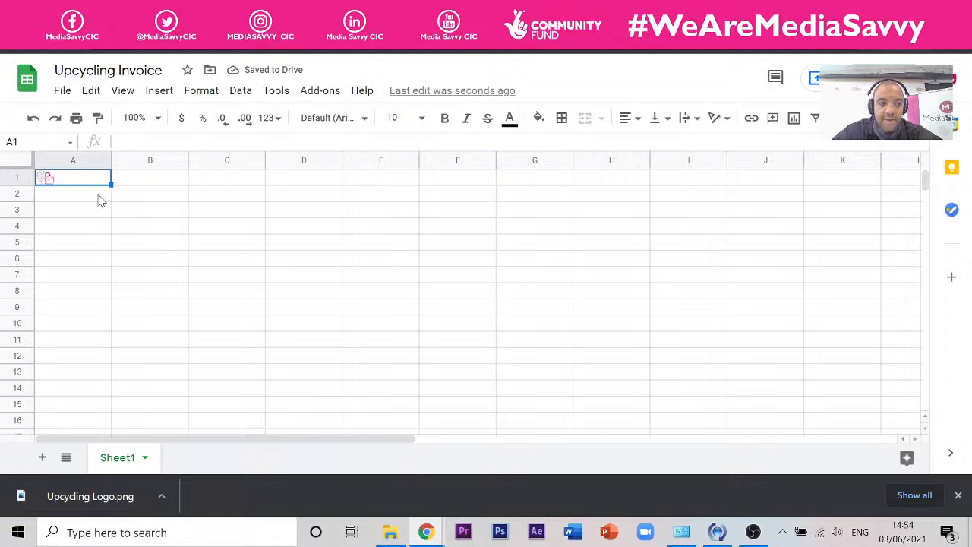
Undo the in-cell logo insertion in A1.
{"action": "double_click", "coordinate": [45, 179]}
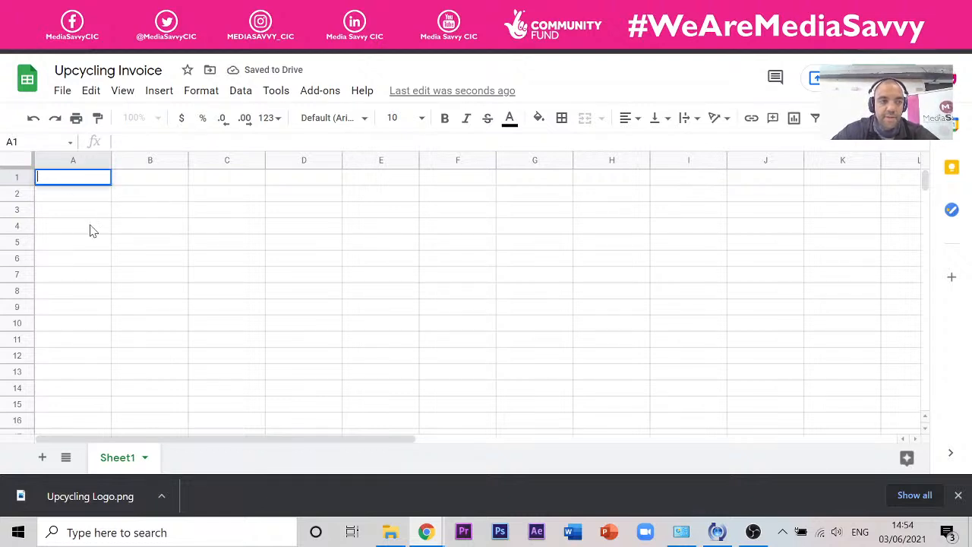
{"action": "left_click", "coordinate": [158, 91]}
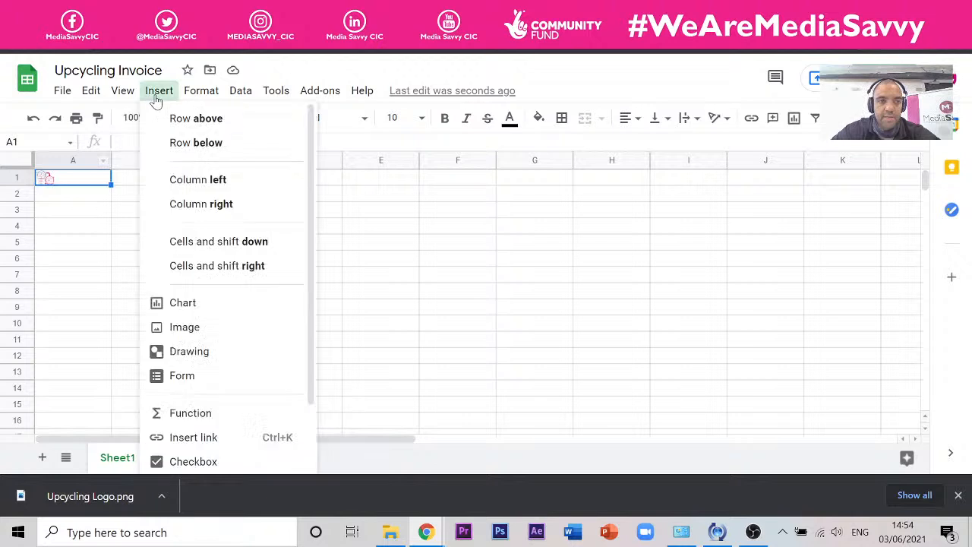
{"action": "left_click", "coordinate": [159, 90]}
{"action": "left_click", "coordinate": [159, 91]}
{"action": "key", "text": "ctrl+z"}
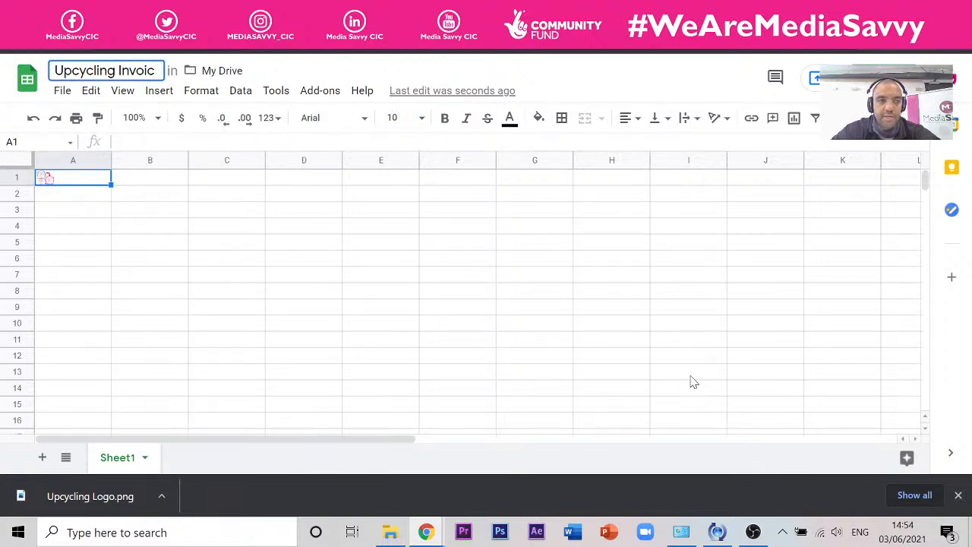
{"action": "left_click", "coordinate": [690, 375]}
{"action": "key", "text": "ctrl+z"}
Insert the downloaded Upcycling Logo into the sheet as an image over the cells.
{"action": "left_click", "coordinate": [159, 90]}
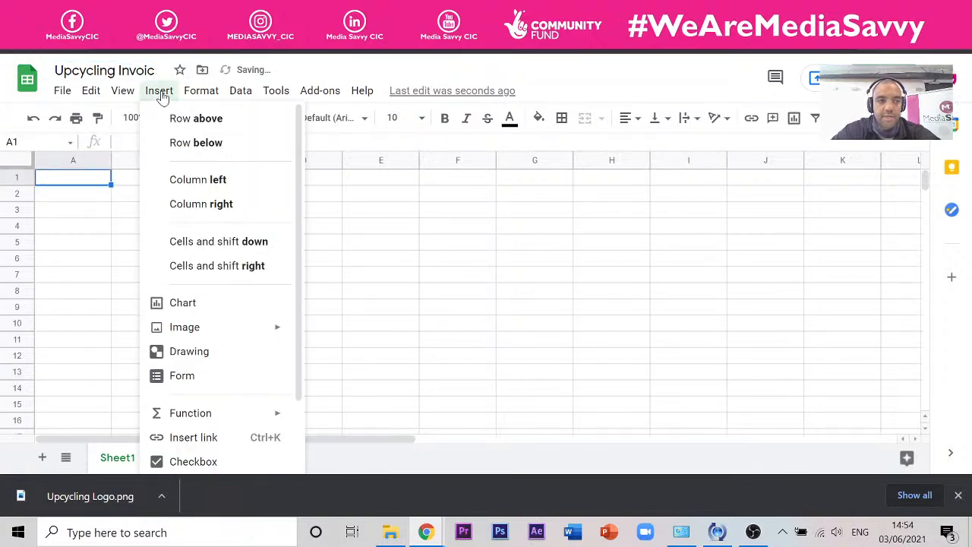
{"action": "mouse_move", "coordinate": [250, 327]}
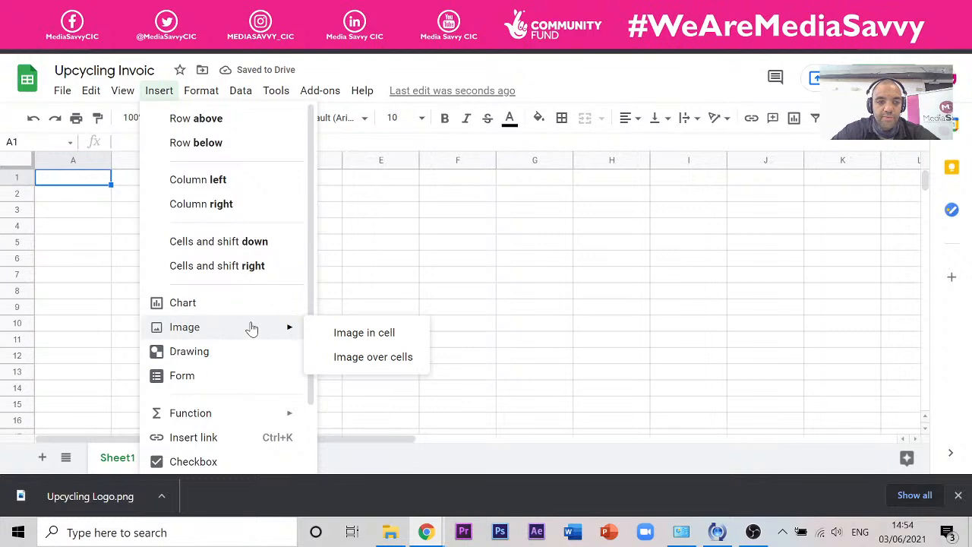
{"action": "left_click", "coordinate": [388, 357]}
{"action": "left_click", "coordinate": [486, 357]}
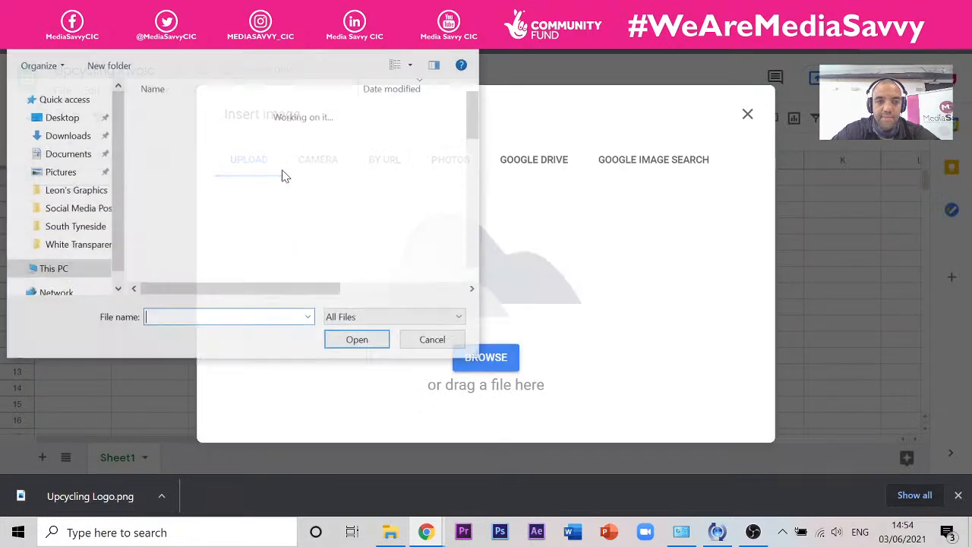
{"action": "left_click", "coordinate": [196, 130]}
{"action": "left_click", "coordinate": [358, 339]}
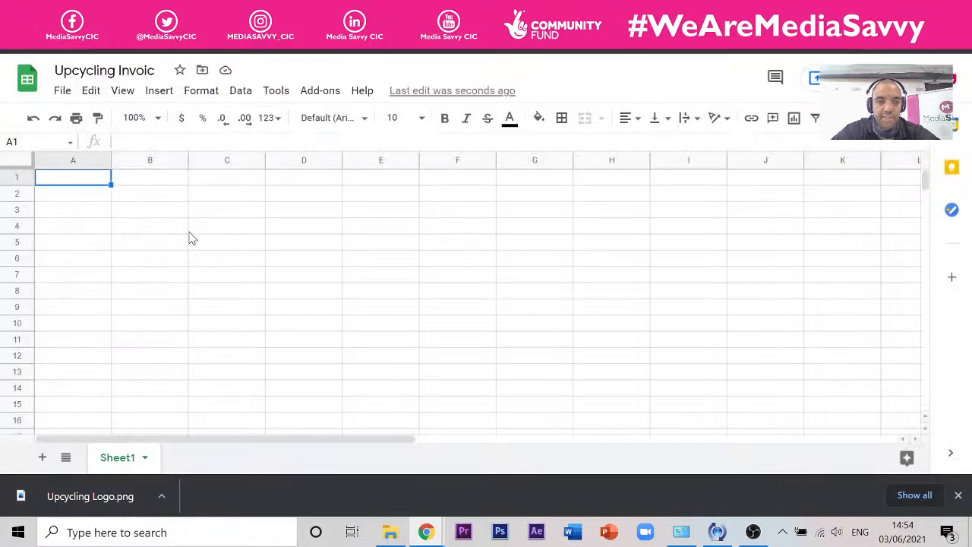
{"action": "left_click", "coordinate": [237, 298]}
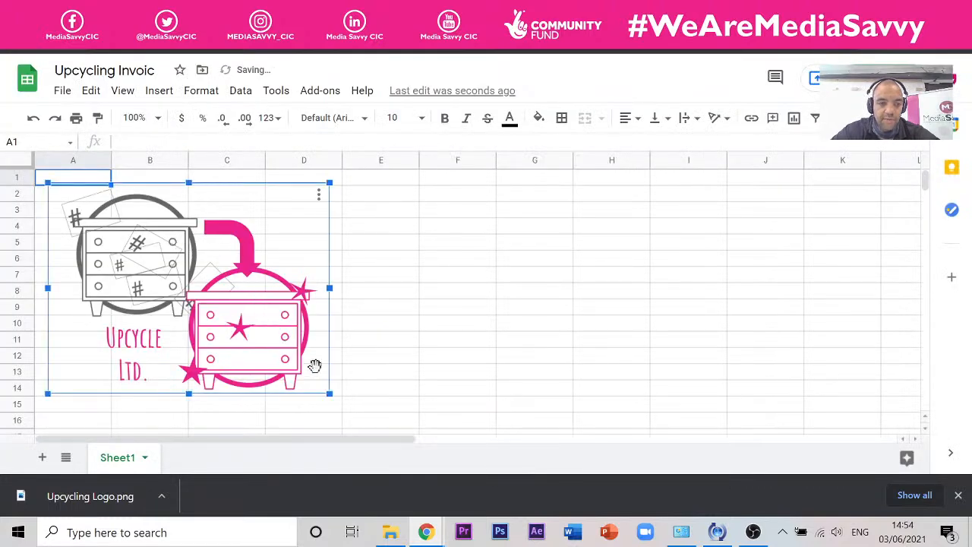
Shrink the logo proportionally so it spans roughly A1 to C9.
{"action": "left_click", "coordinate": [319, 199]}
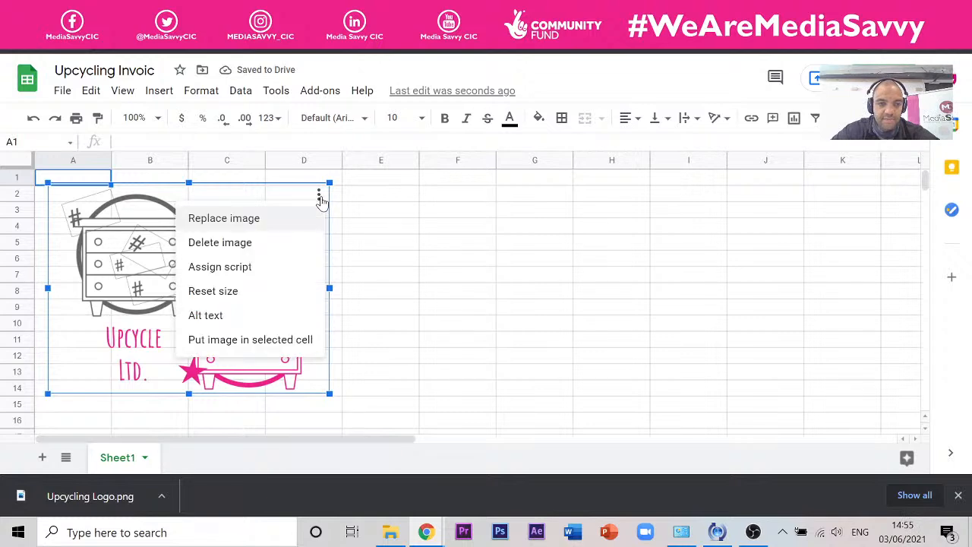
{"action": "left_click", "coordinate": [414, 312]}
{"action": "scroll", "coordinate": [180, 230], "scroll_direction": "down", "scroll_amount": 3}
{"action": "scroll", "coordinate": [180, 230], "scroll_direction": "up", "scroll_amount": 3}
{"action": "left_click", "coordinate": [242, 311]}
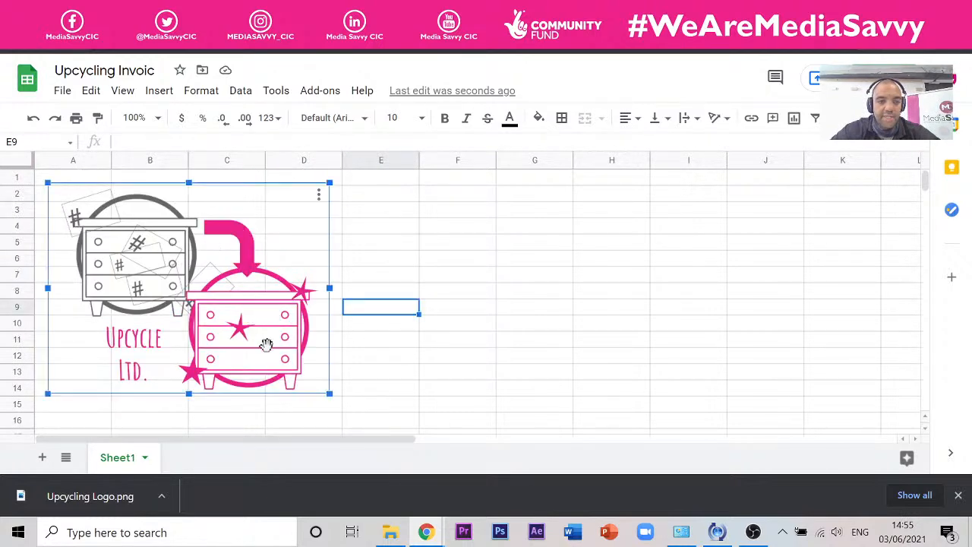
{"action": "left_click_drag", "start_coordinate": [328, 393], "coordinate": [187, 307]}
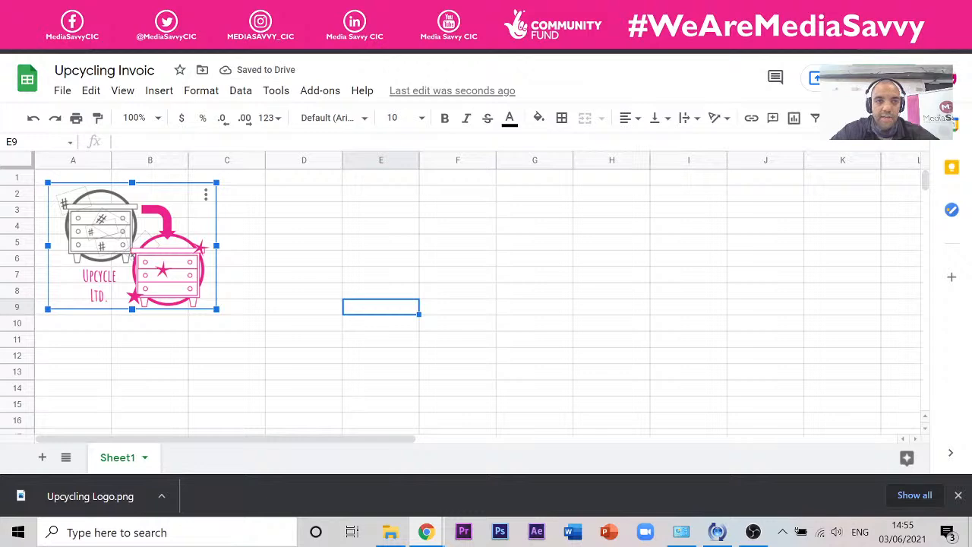
Compare the original Upcycling Logo drawing with the logo placed in the invoice spreadsheet, ending back in the spreadsheet.
{"action": "left_click", "coordinate": [258, 12]}
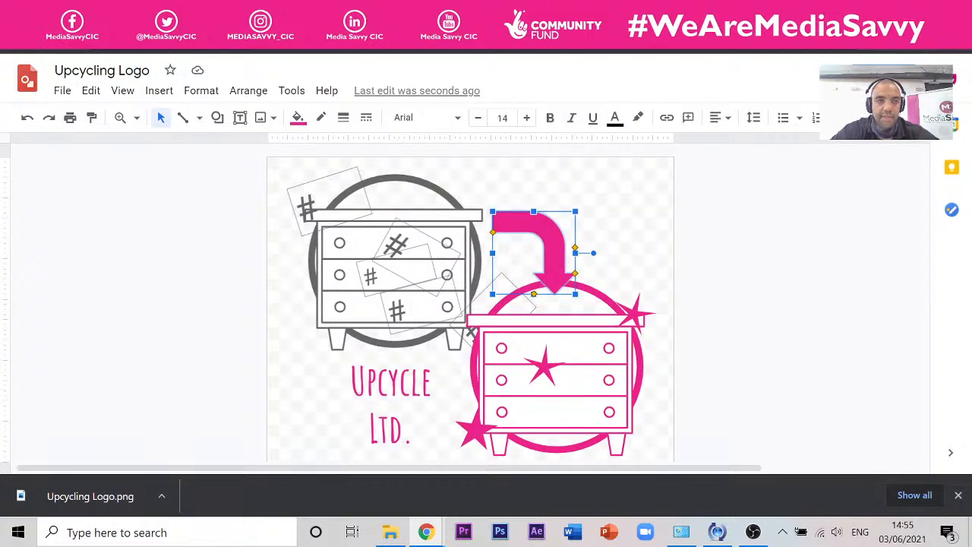
{"action": "left_click", "coordinate": [177, 12]}
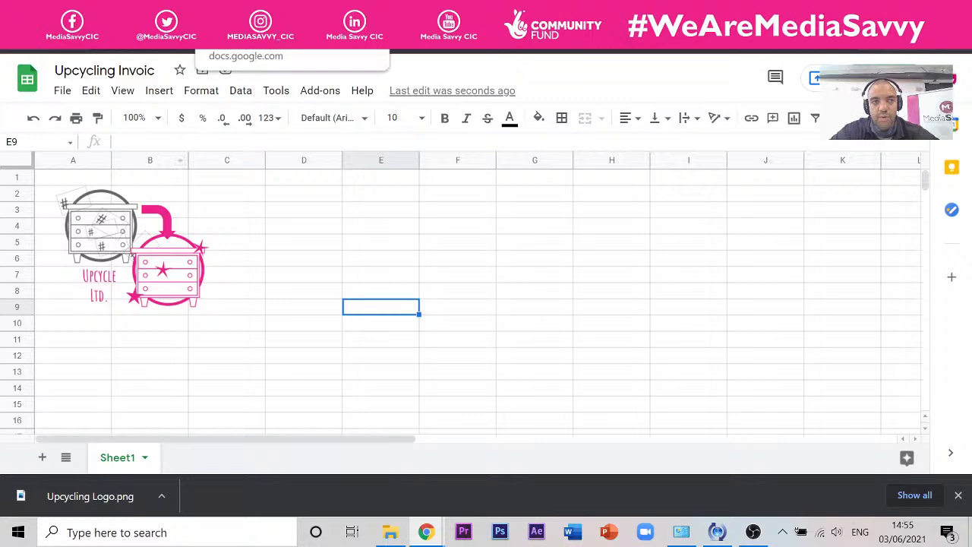
{"action": "left_click", "coordinate": [292, 12]}
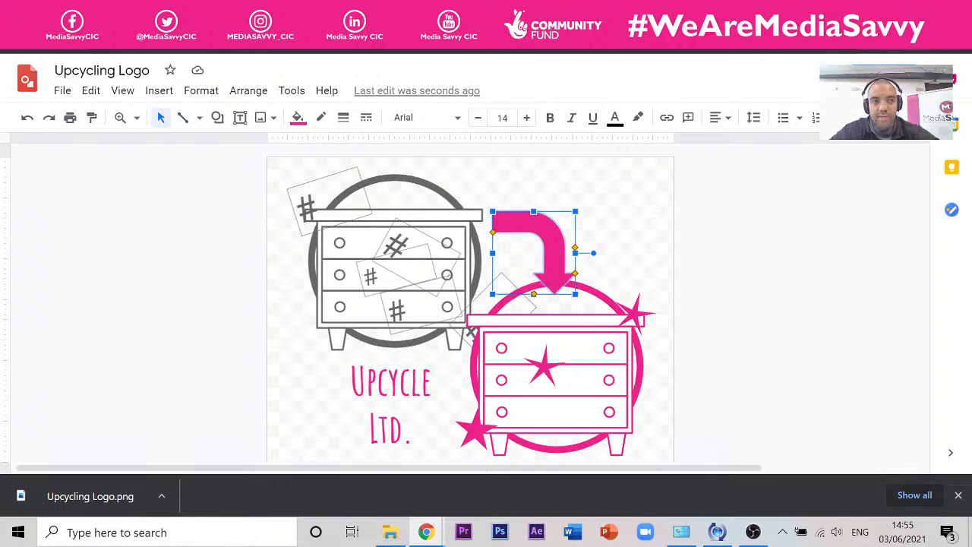
{"action": "left_click", "coordinate": [372, 12]}
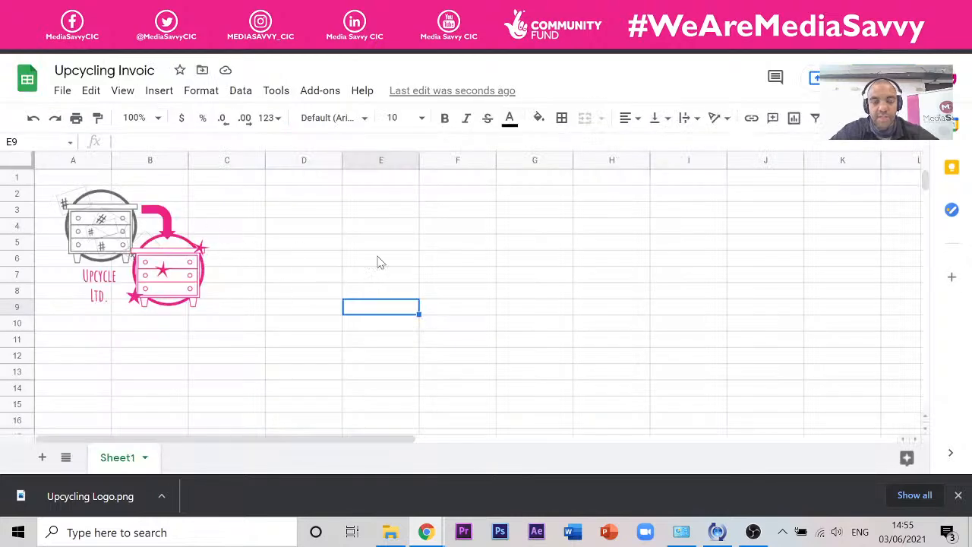
{"action": "left_click", "coordinate": [213, 12]}
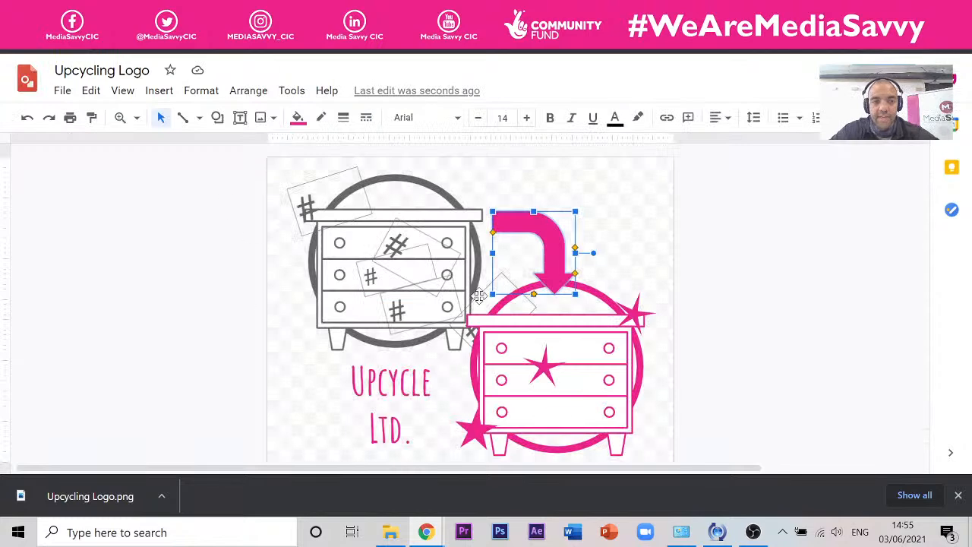
{"action": "left_click", "coordinate": [373, 12]}
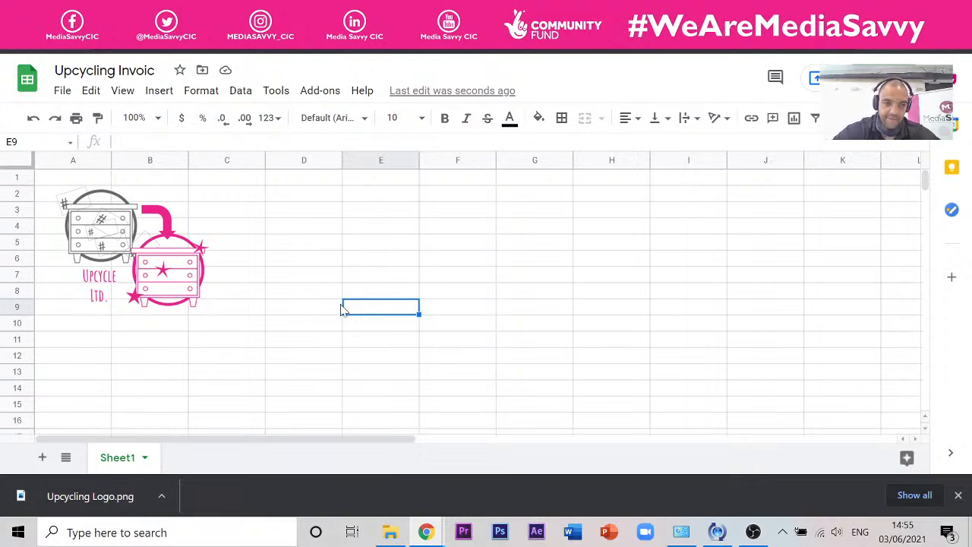
{"action": "left_click", "coordinate": [161, 341]}
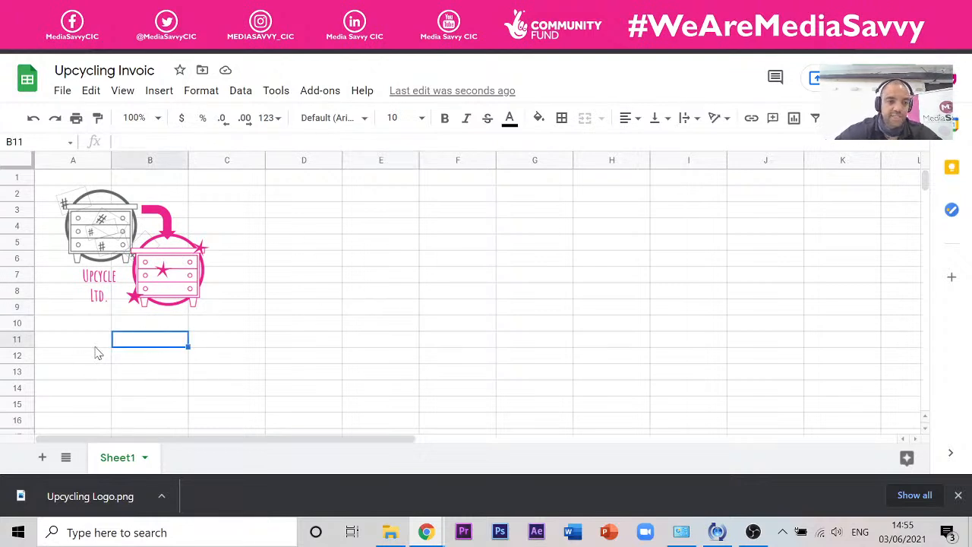
{"action": "left_click", "coordinate": [96, 346]}
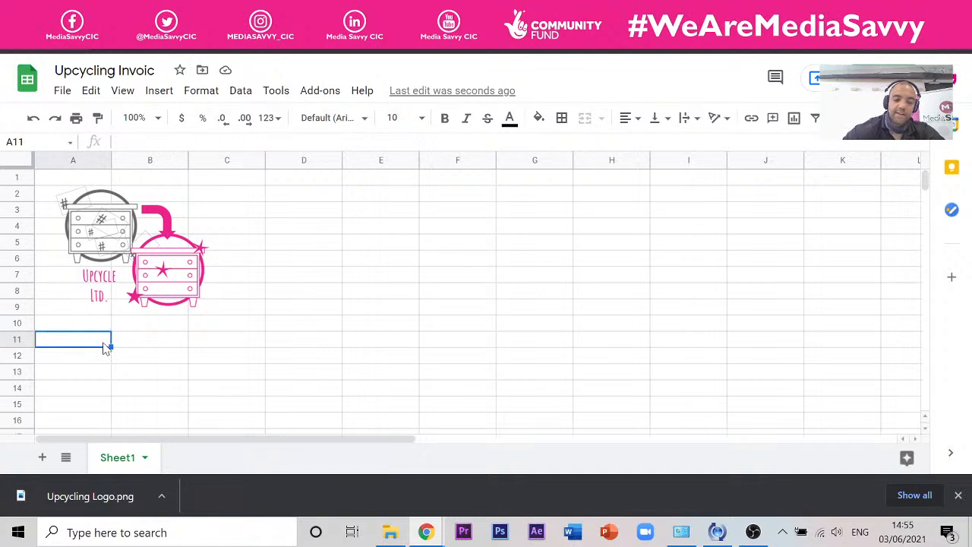
{"action": "type", "text": "It"}
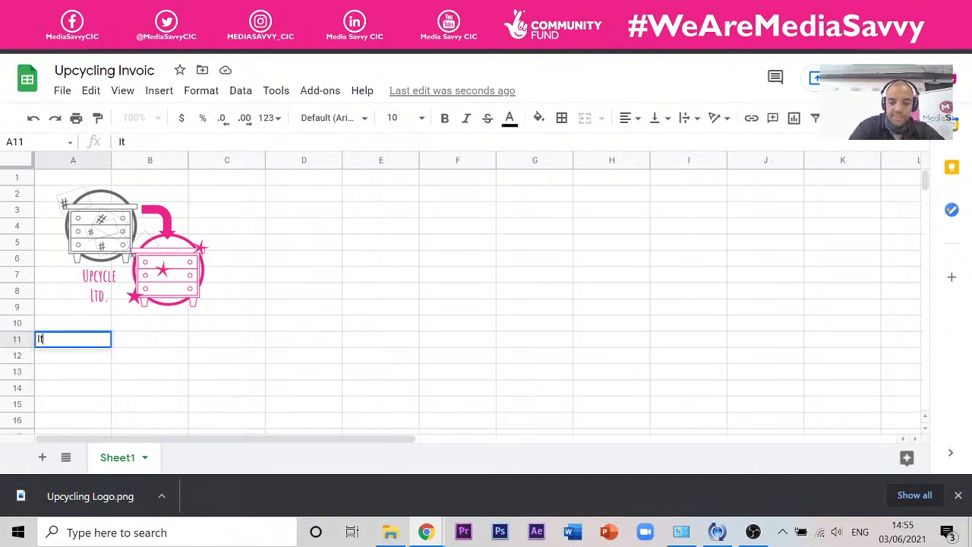
{"action": "key", "text": "Escape"}
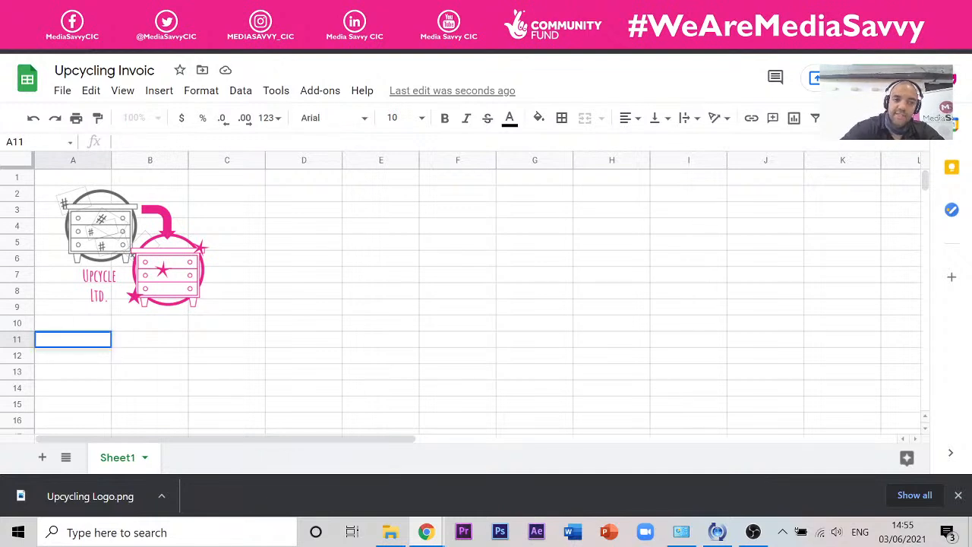
Enter the label Invoice in D2 and the label Date in D4.
{"action": "left_click", "coordinate": [293, 199]}
{"action": "type", "text": "In"}
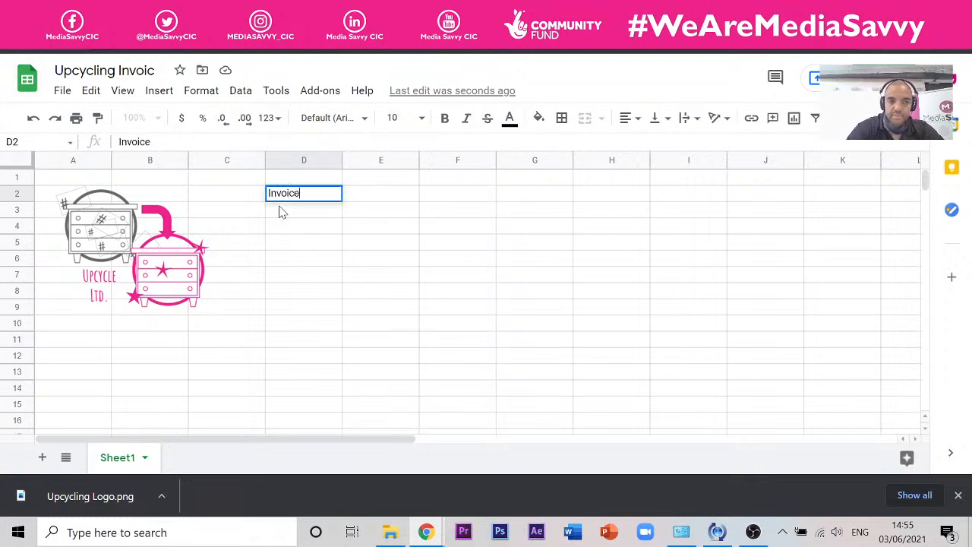
{"action": "type", "text": "voice"}
{"action": "key", "text": "Return"}
{"action": "left_click", "coordinate": [309, 235]}
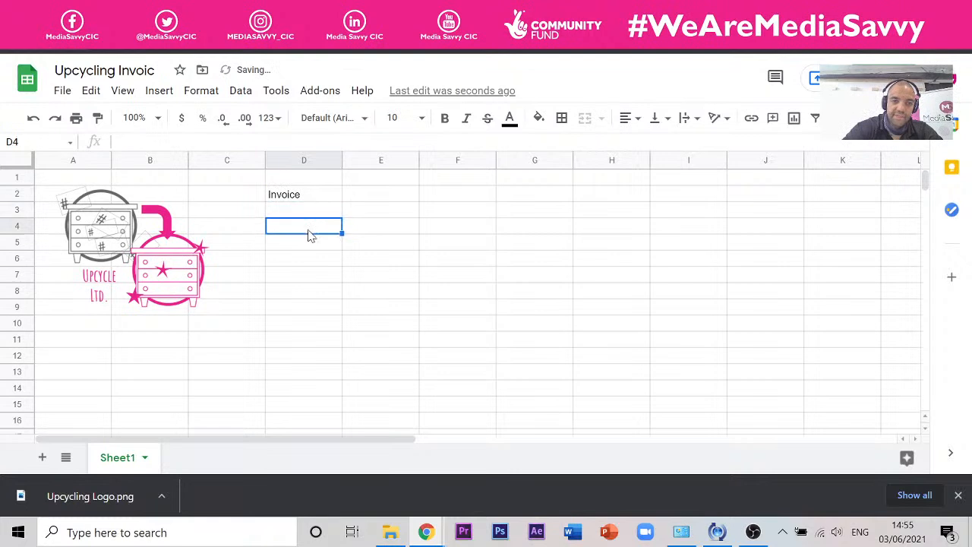
{"action": "type", "text": "Date"}
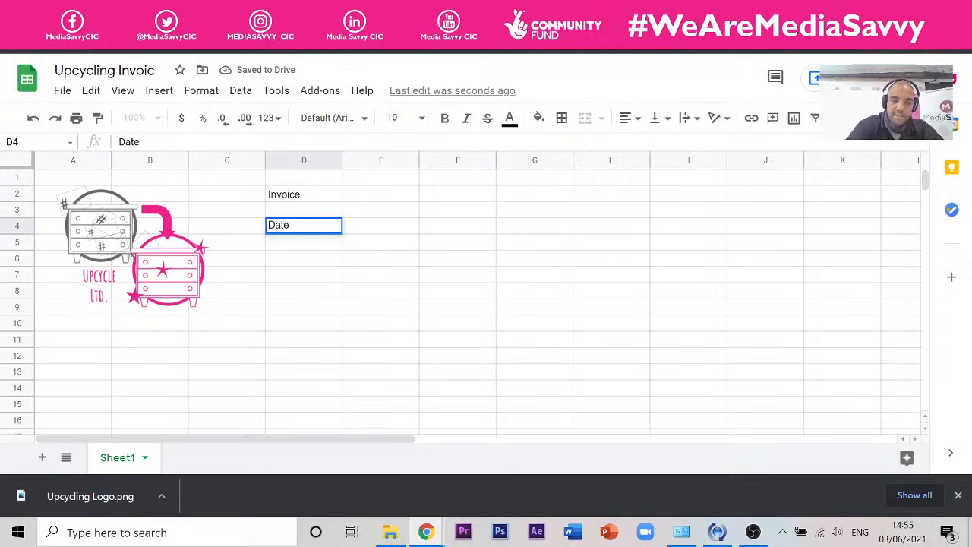
Enter the column headings Items in A11 and Quantity in B11, below the logo.
{"action": "left_click", "coordinate": [66, 340]}
{"action": "key", "text": "Return"}
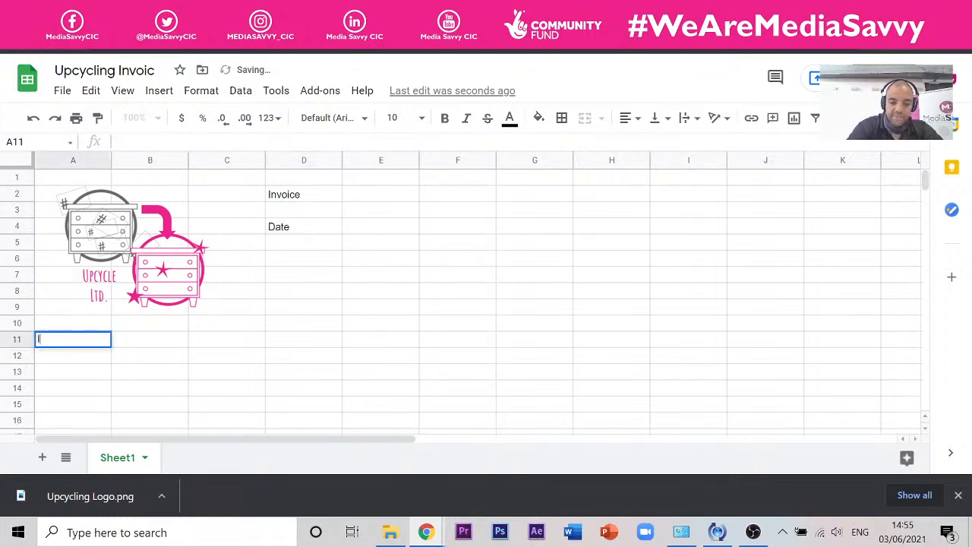
{"action": "type", "text": "Items"}
{"action": "key", "text": "Tab"}
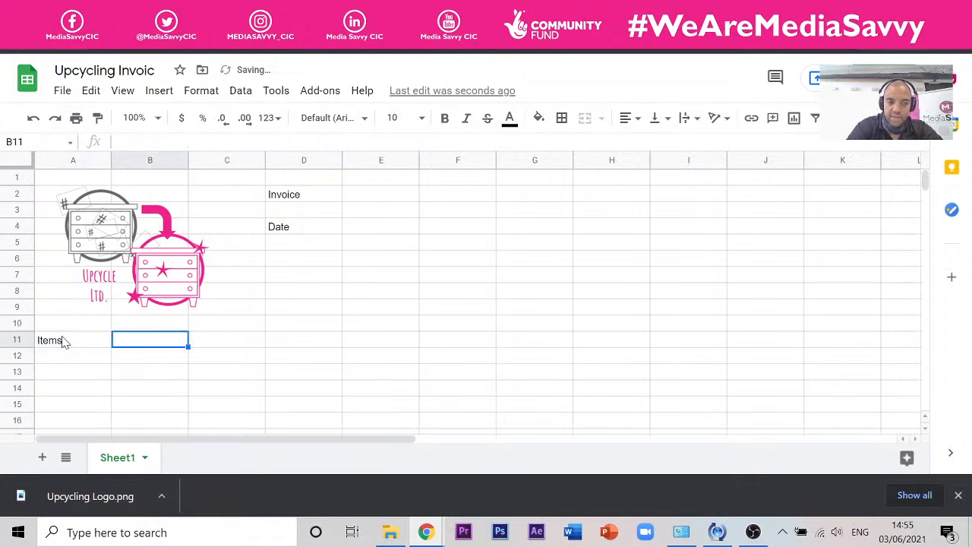
{"action": "type", "text": "Quantity"}
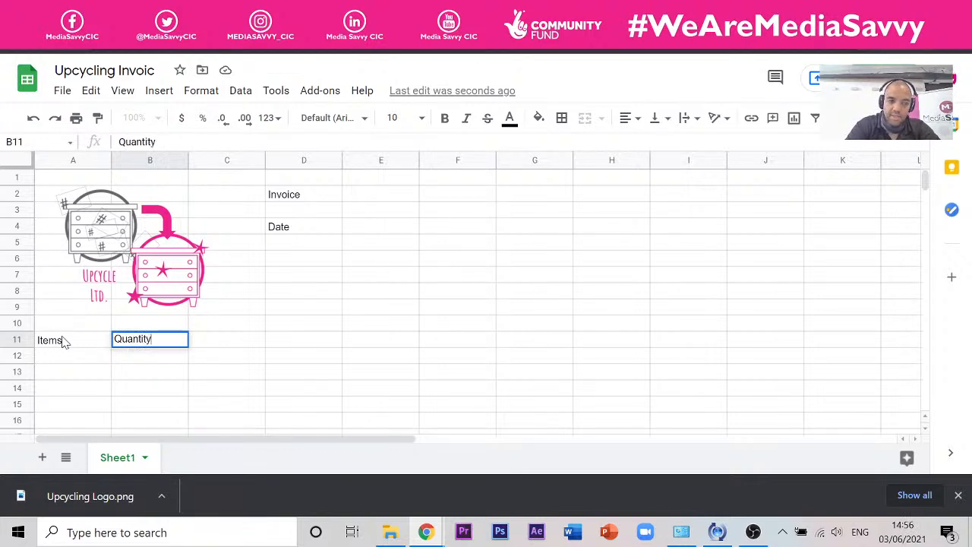
Enter the column headings Price in C11 and Amount in D11.
{"action": "left_click", "coordinate": [228, 340]}
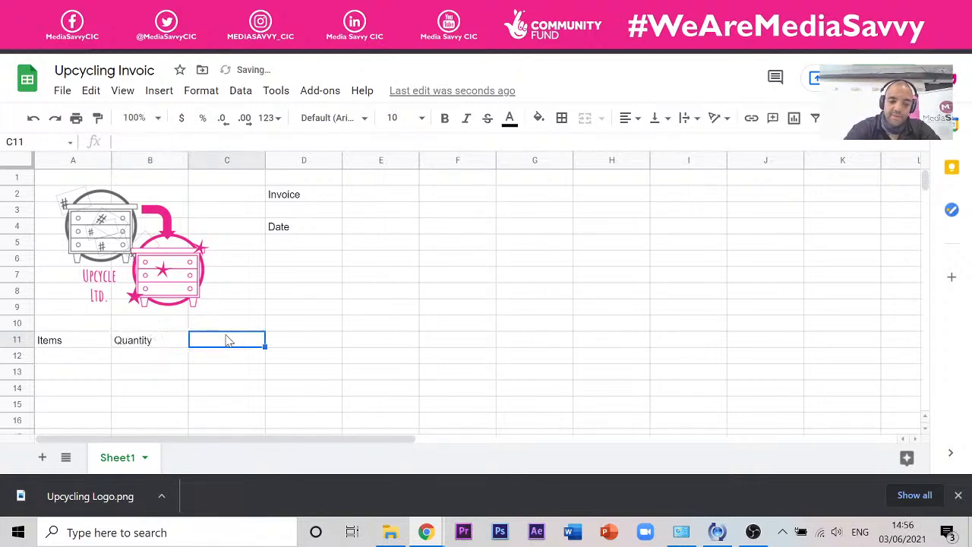
{"action": "type", "text": "Pice"}
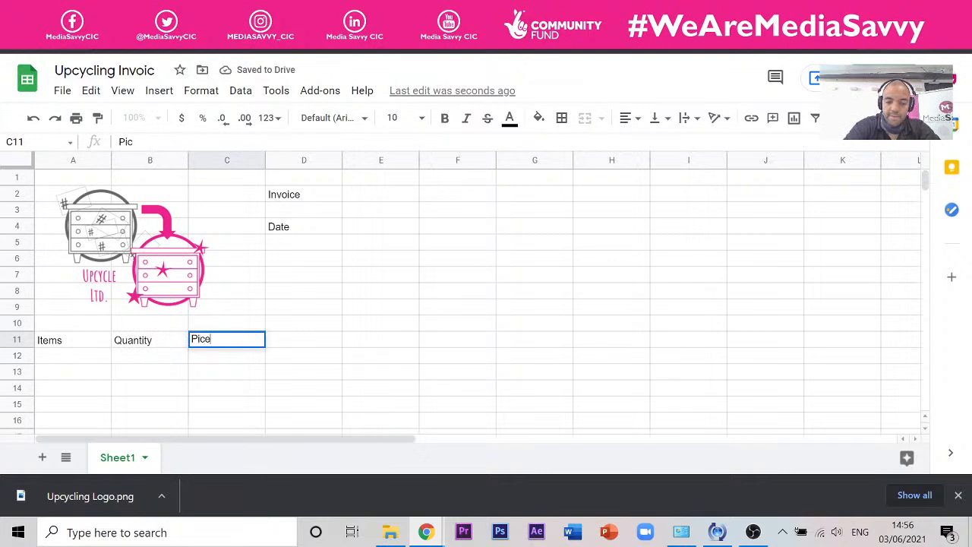
{"action": "key", "text": "BackSpace"}
{"action": "key", "text": "BackSpace"}
{"action": "key", "text": "BackSpace"}
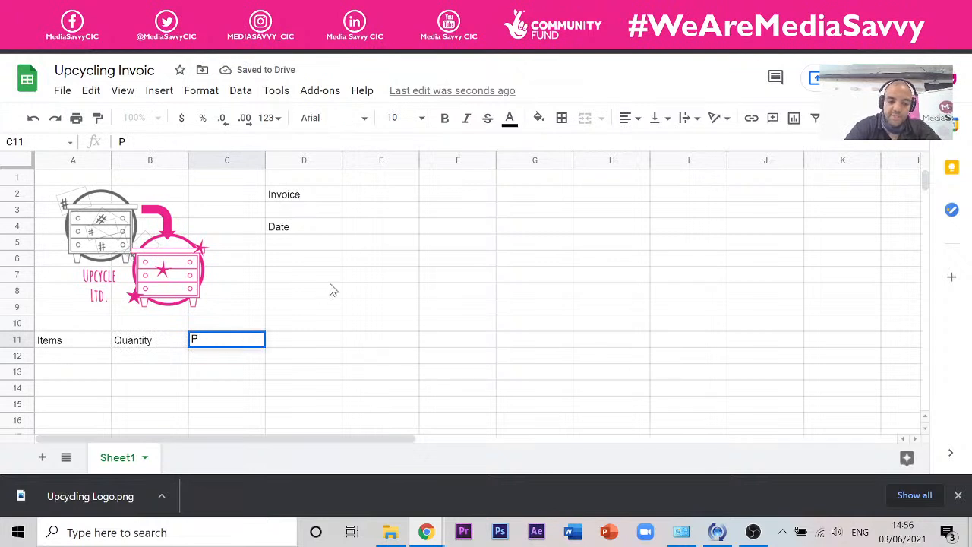
{"action": "type", "text": "rice"}
{"action": "key", "text": "Tab"}
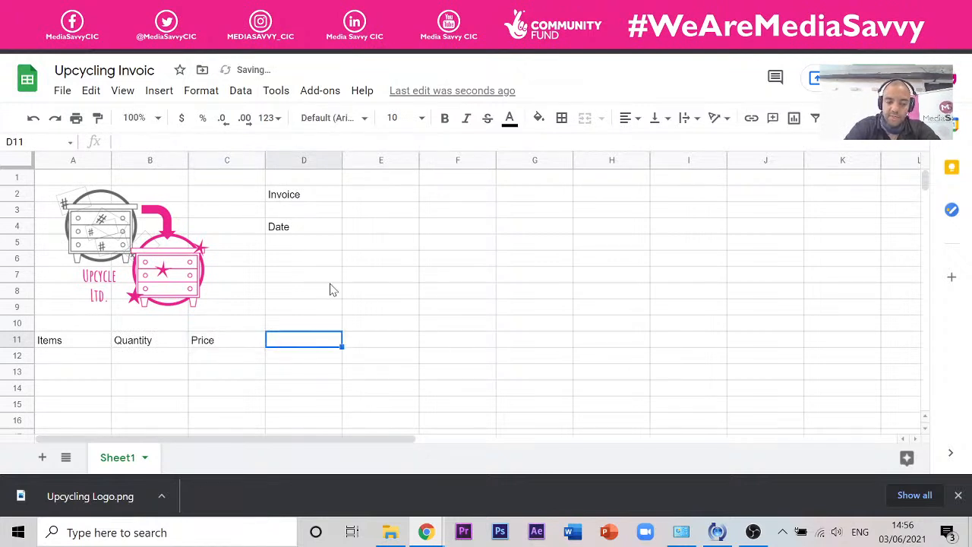
{"action": "type", "text": "Amount"}
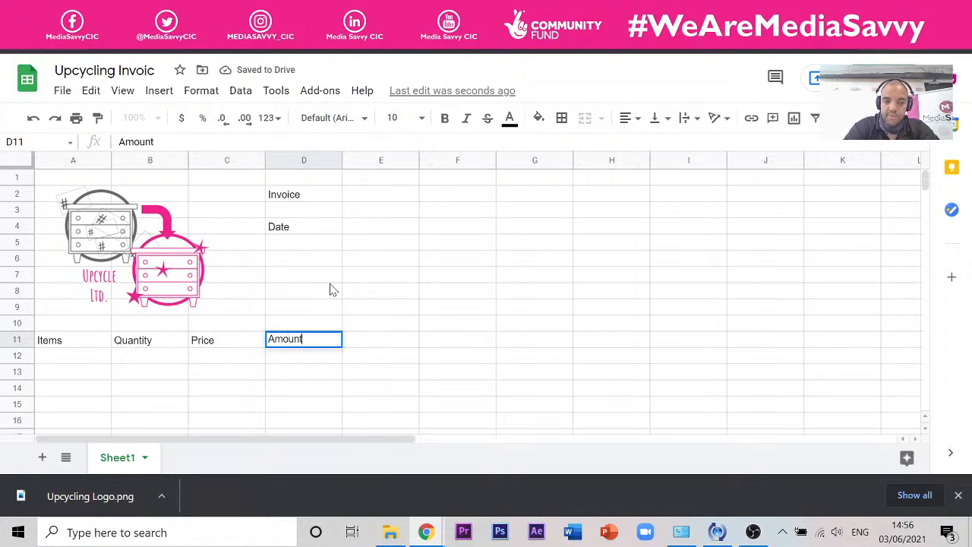
{"action": "key", "text": "Return"}
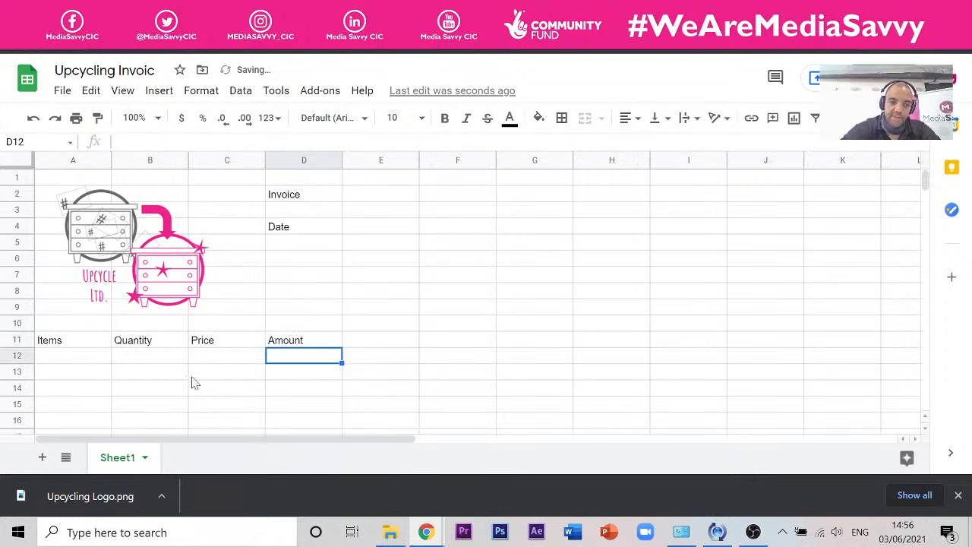
Enter Chairs in A13 and its quantity 3 in B13, checking the maths slide for the example figures.
{"action": "left_click", "coordinate": [72, 380]}
{"action": "type", "text": "Chairs"}
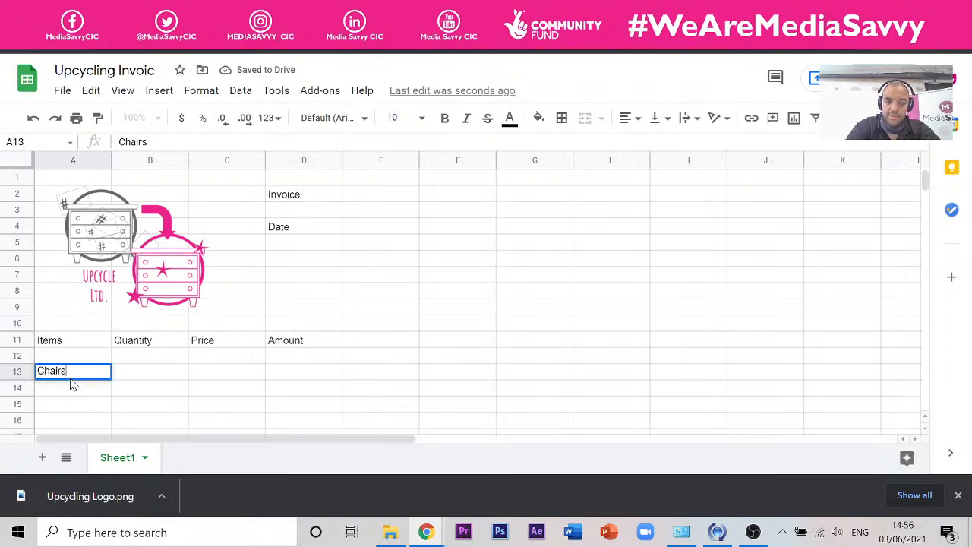
{"action": "key", "text": "Tab"}
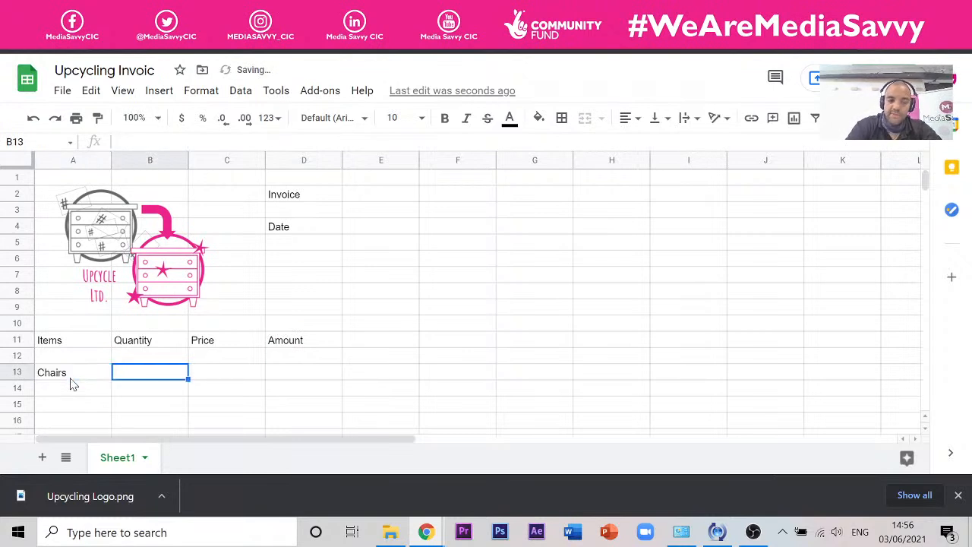
{"action": "left_click", "coordinate": [328, 13]}
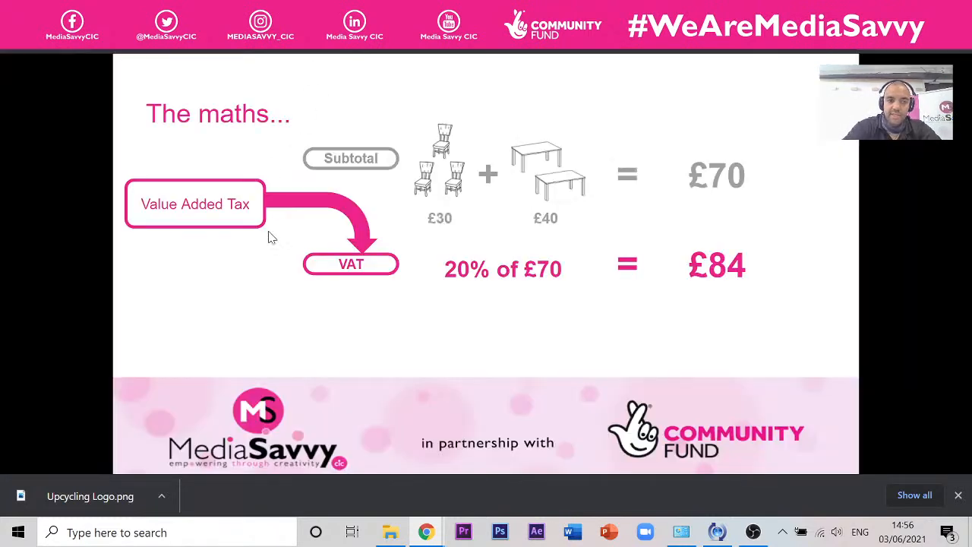
{"action": "key", "text": "Left"}
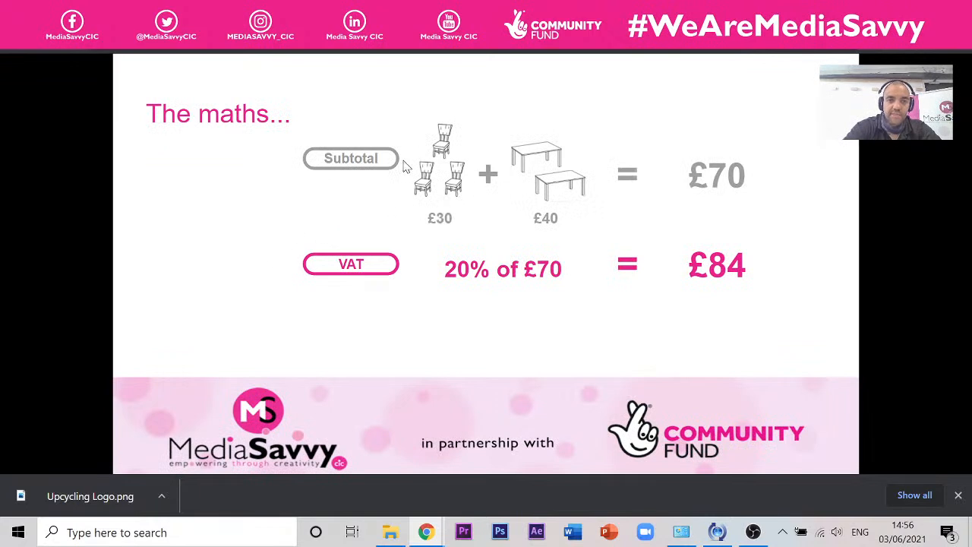
{"action": "key", "text": "Right"}
{"action": "left_click", "coordinate": [304, 12]}
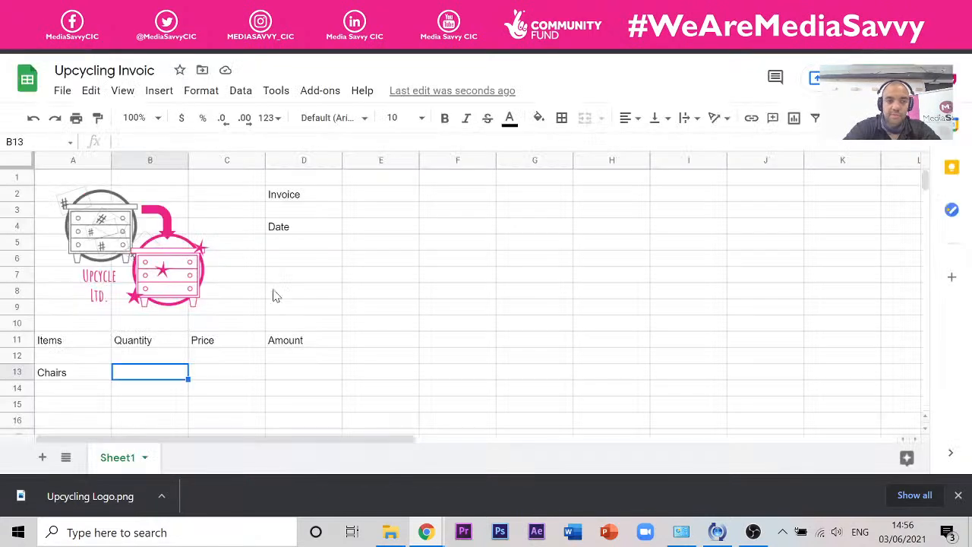
{"action": "type", "text": "3"}
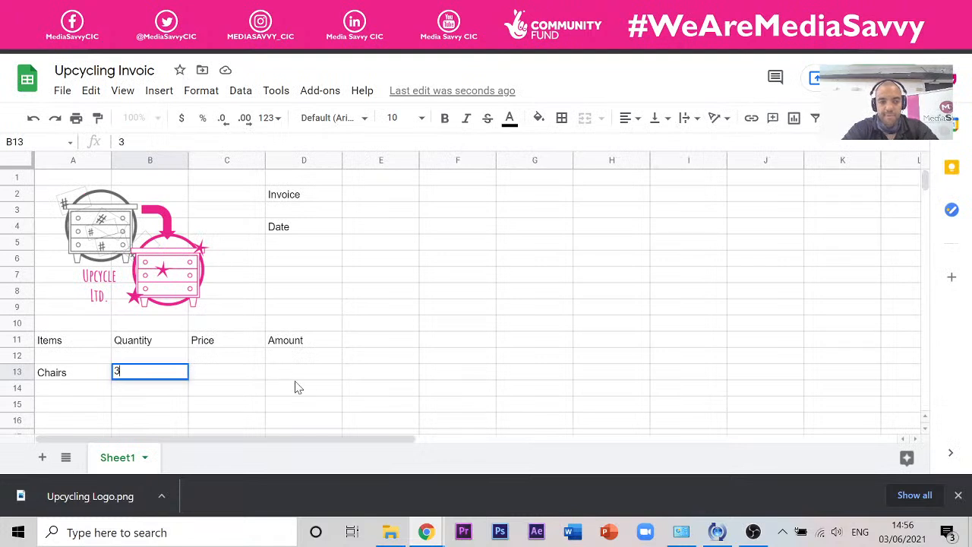
Look up the chair price in the maths slides and enter 10 as the Chairs price in C13.
{"action": "left_click", "coordinate": [221, 370]}
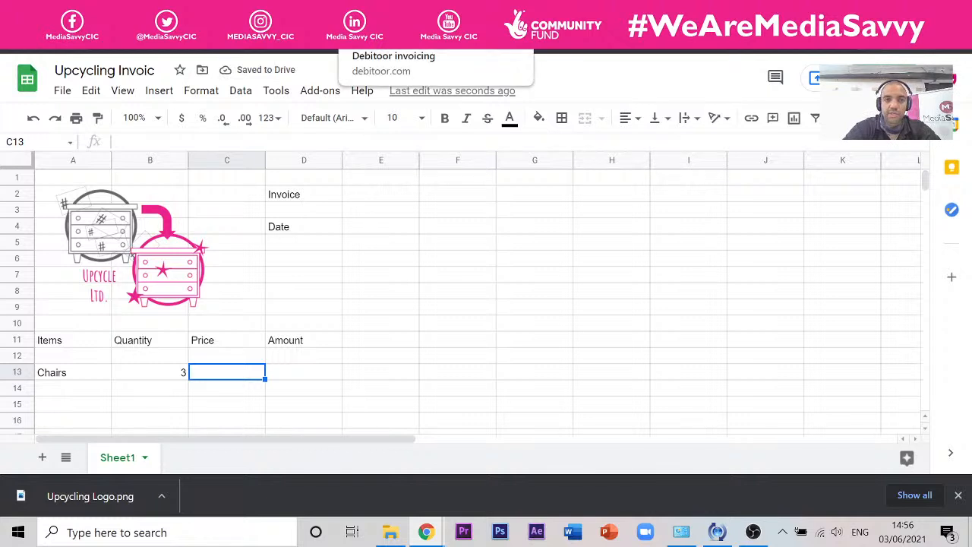
{"action": "left_click", "coordinate": [341, 38]}
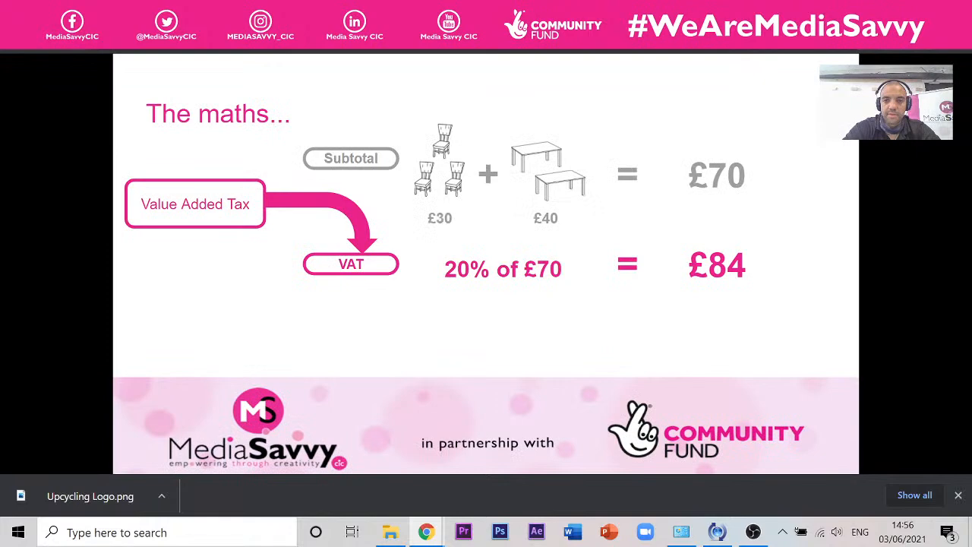
{"action": "key", "text": "Left"}
{"action": "key", "text": "Left"}
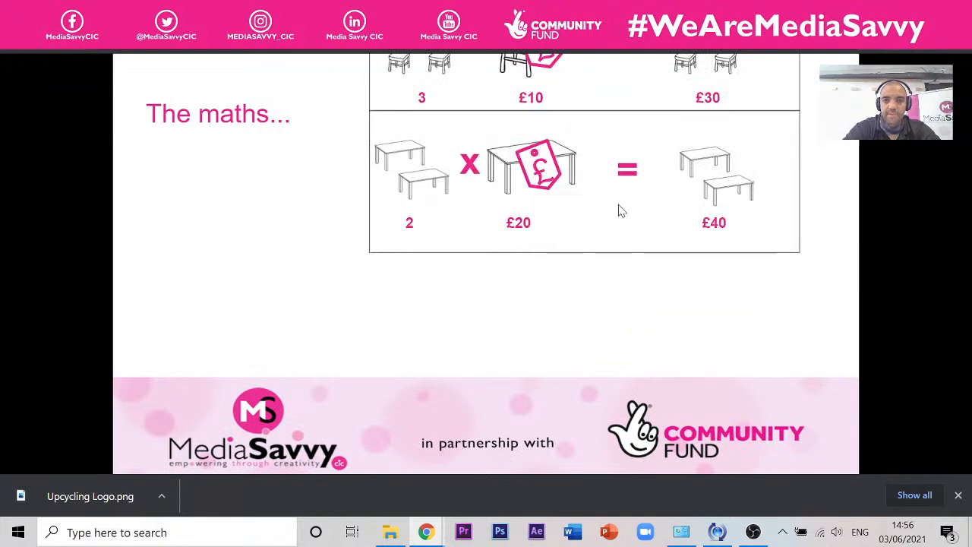
{"action": "left_click", "coordinate": [190, 38]}
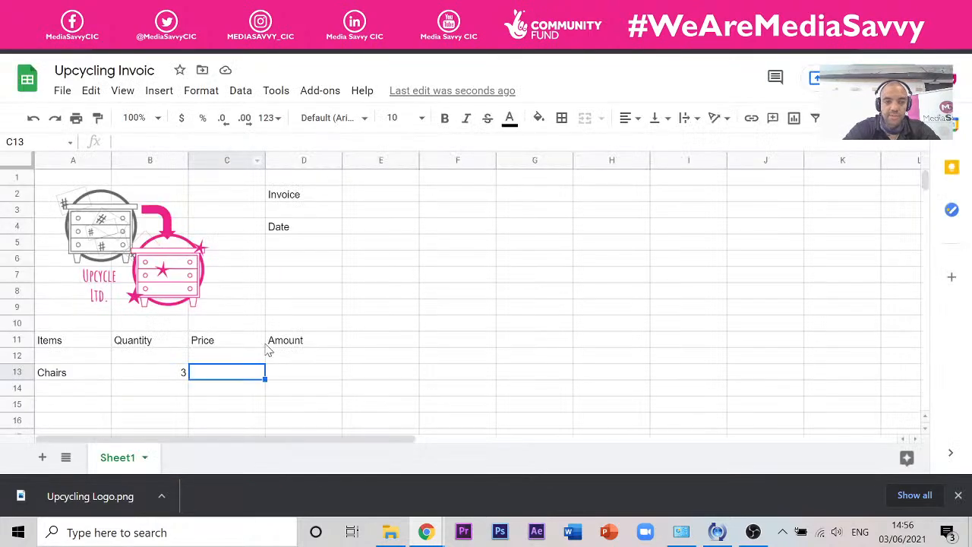
{"action": "type", "text": "10"}
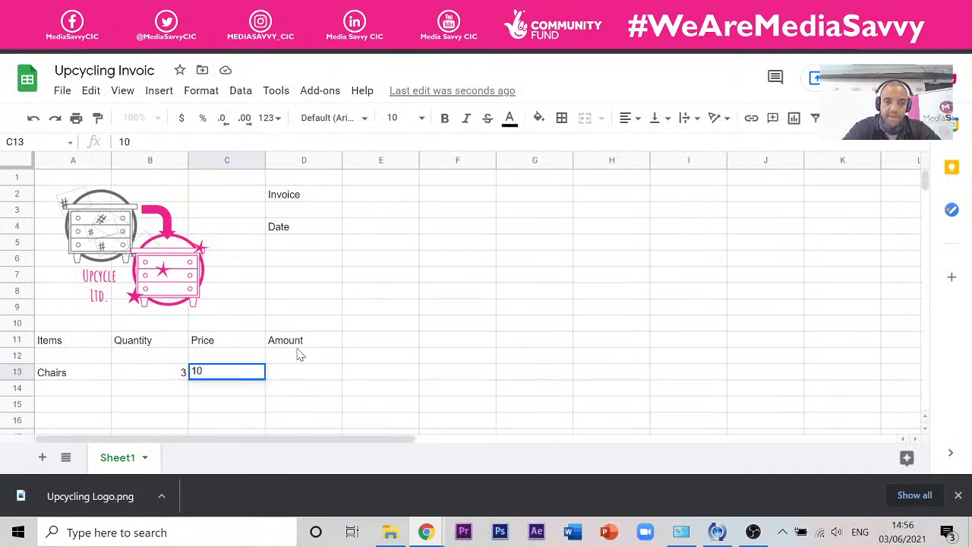
{"action": "left_click", "coordinate": [543, 395]}
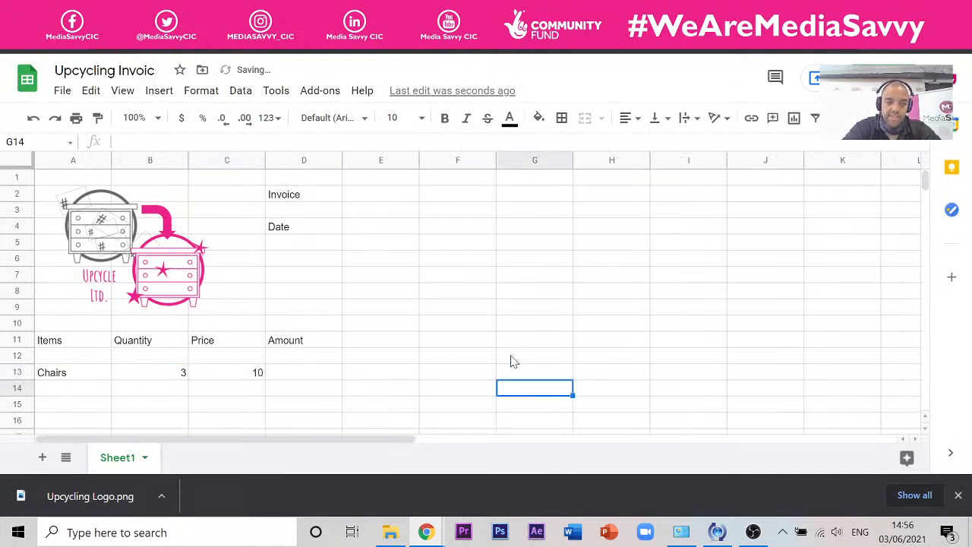
Change the spreadsheet's locale to United Kingdom, then save the settings and reload.
{"action": "left_click", "coordinate": [235, 162]}
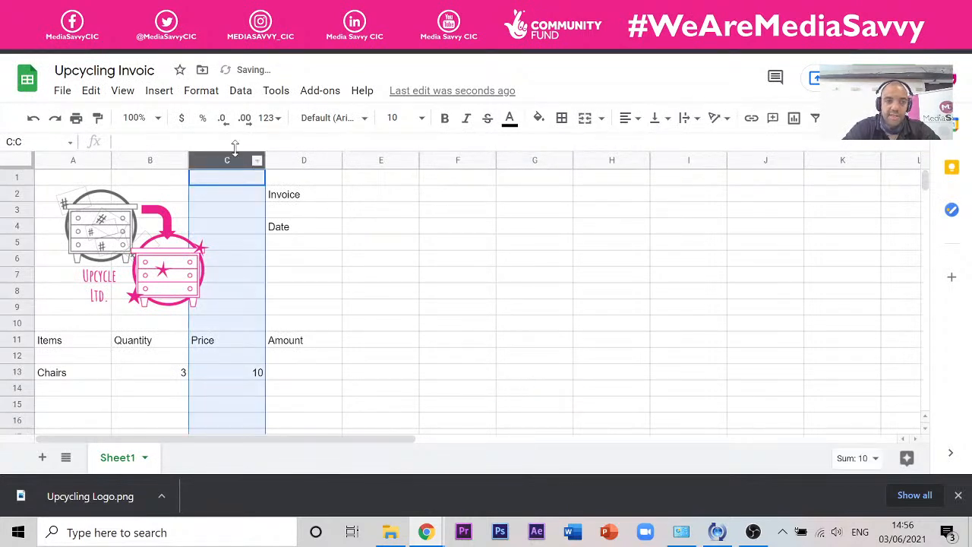
{"action": "left_click", "coordinate": [63, 90]}
{"action": "scroll", "coordinate": [119, 341], "scroll_direction": "down", "scroll_amount": 2}
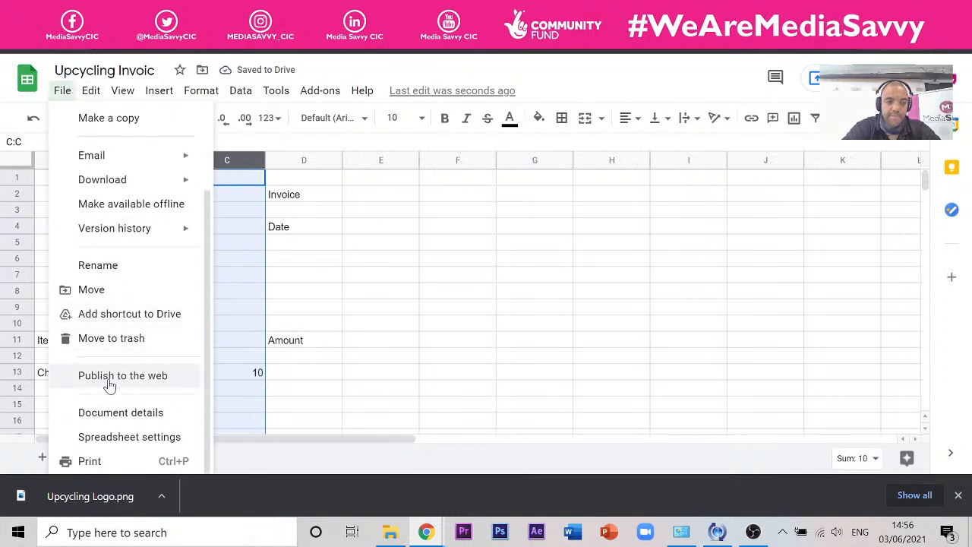
{"action": "left_click", "coordinate": [124, 435]}
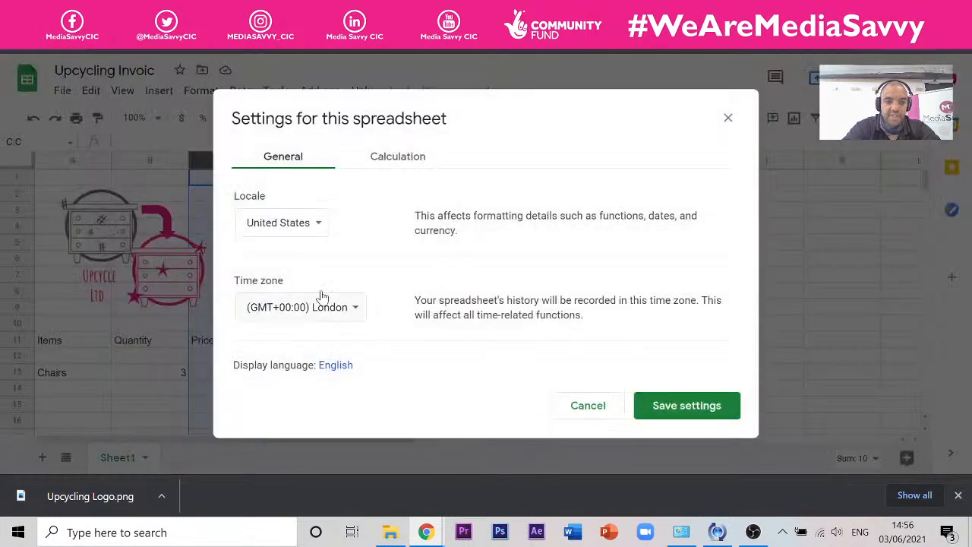
{"action": "left_click", "coordinate": [316, 226]}
{"action": "left_click", "coordinate": [319, 294]}
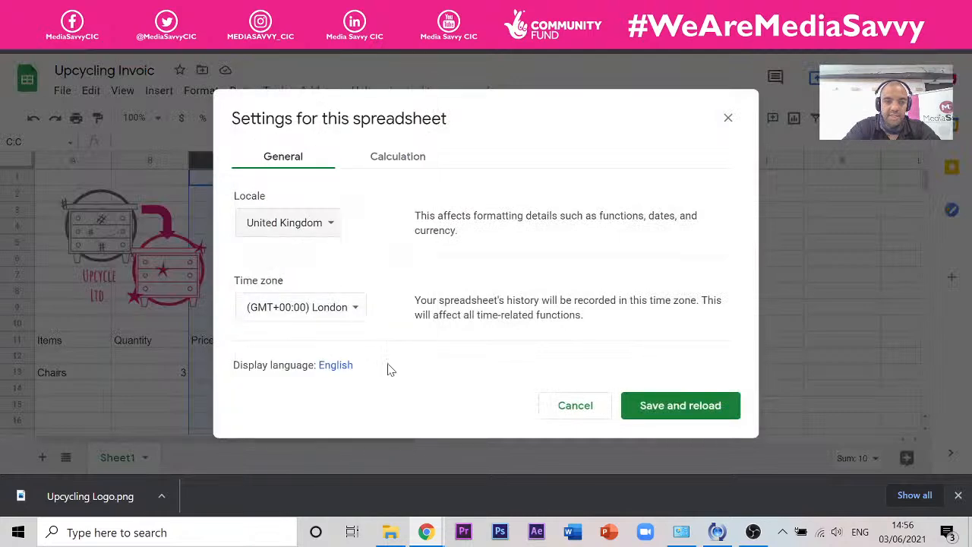
{"action": "left_click", "coordinate": [640, 409]}
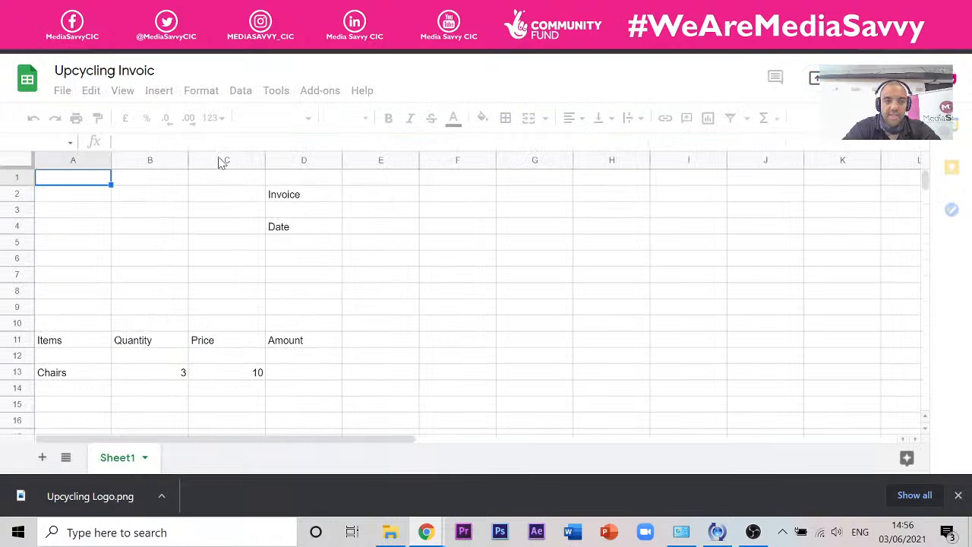
Format the whole Price column C as pound currency.
{"action": "left_click", "coordinate": [217, 161]}
{"action": "left_click", "coordinate": [182, 118]}
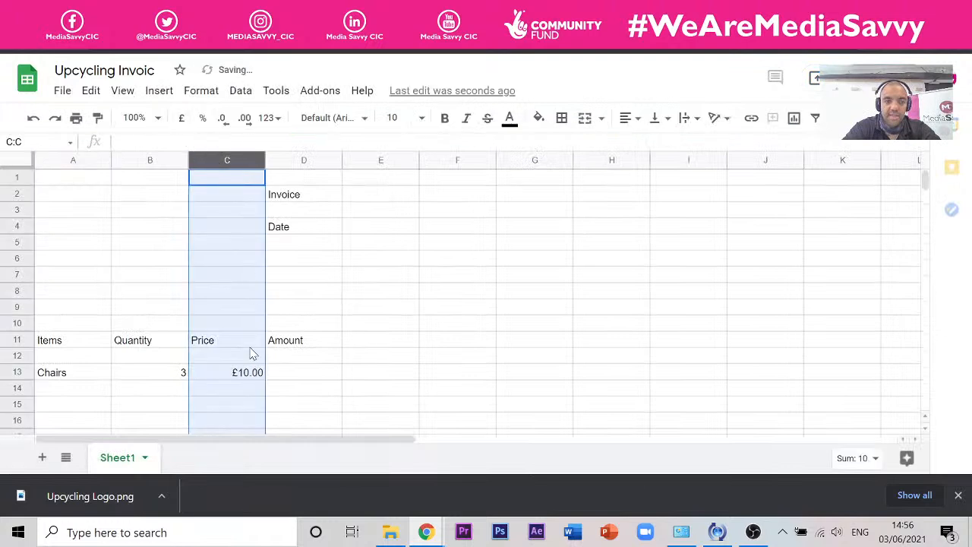
{"action": "left_click", "coordinate": [337, 387]}
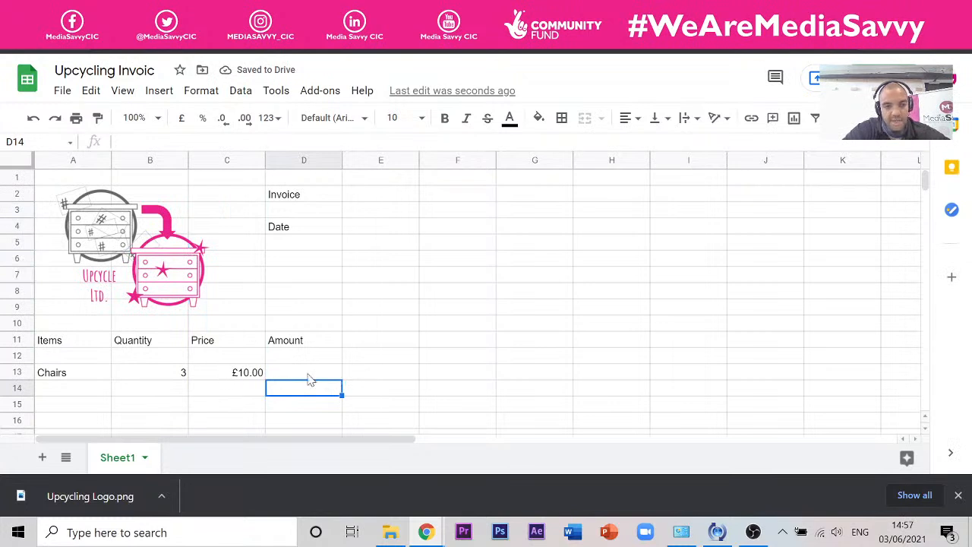
Enter the formula =C13*B13 in D13 to multiply the Chairs price by the quantity.
{"action": "left_click", "coordinate": [311, 375]}
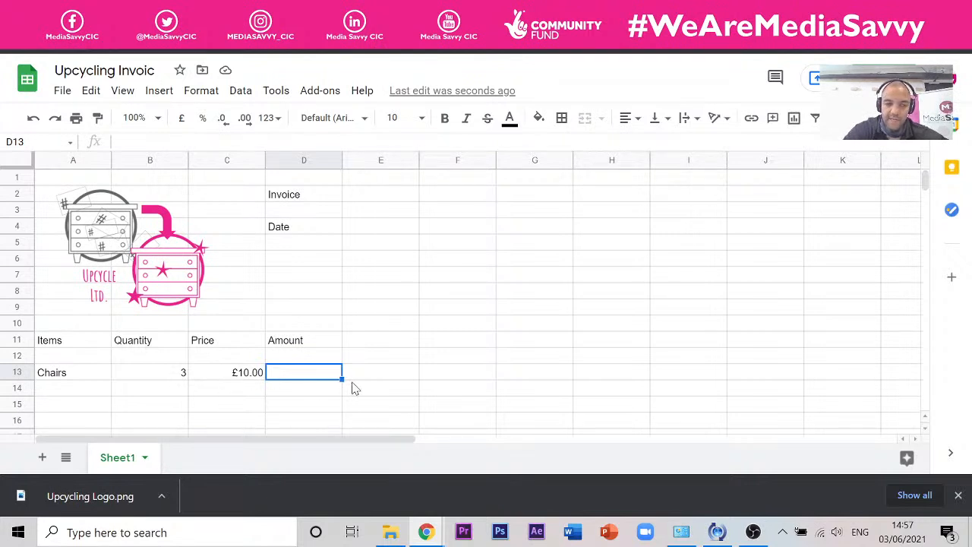
{"action": "type", "text": "="}
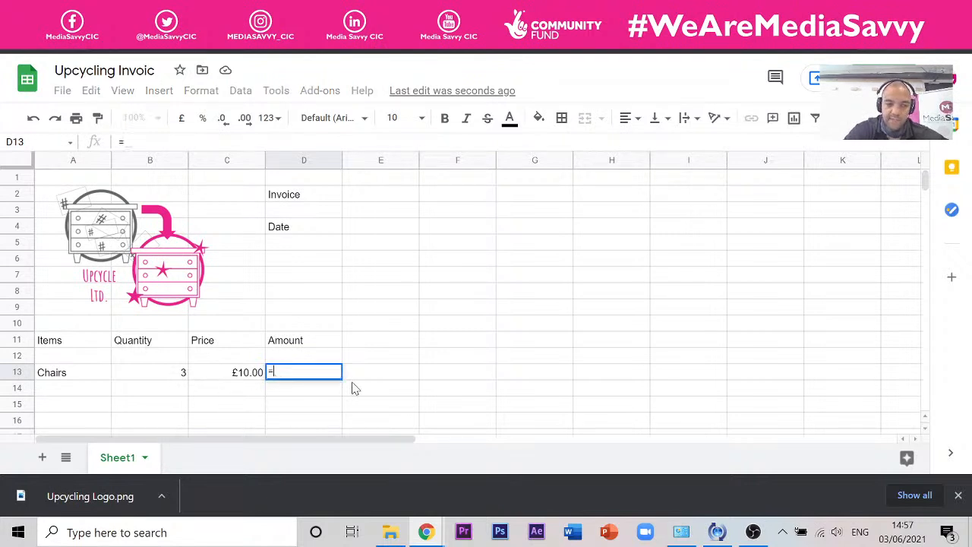
{"action": "left_click", "coordinate": [257, 376]}
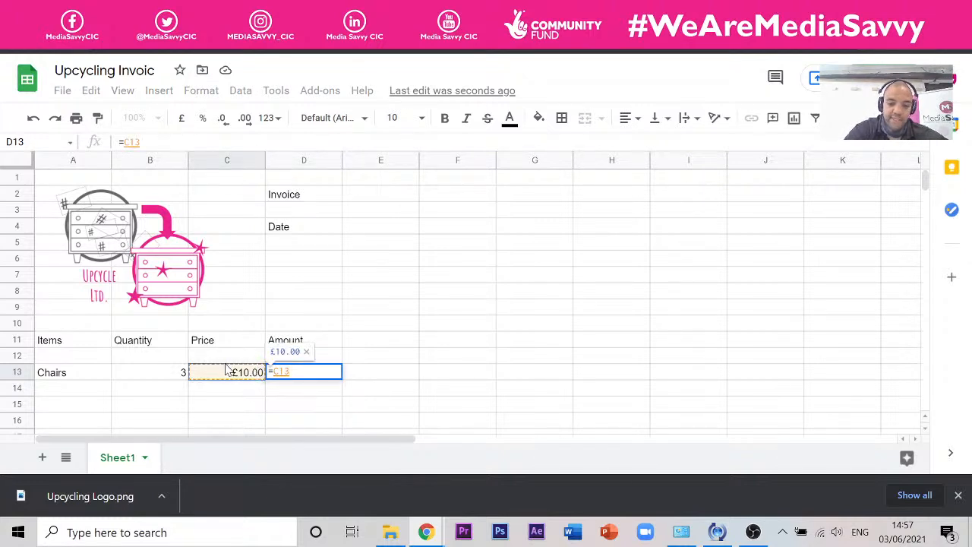
{"action": "left_click", "coordinate": [607, 9]}
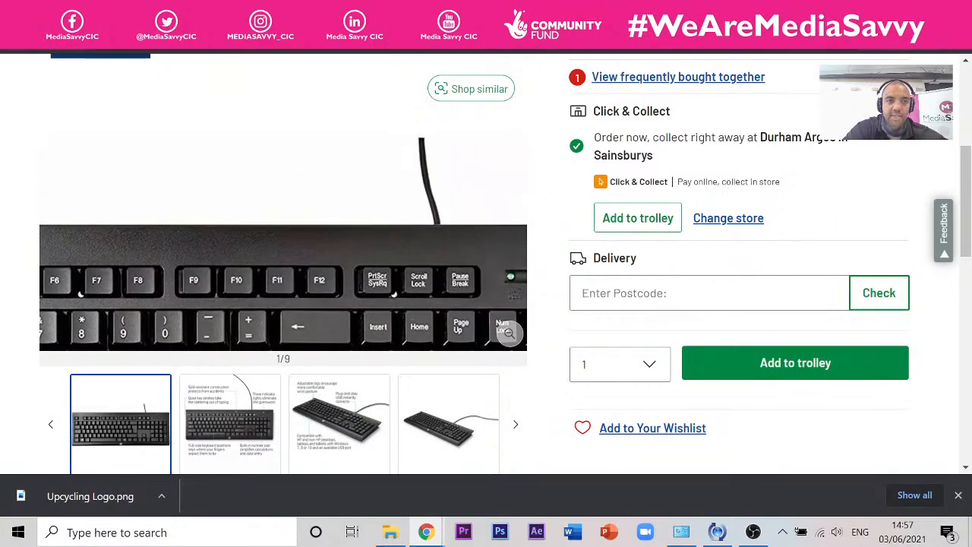
{"action": "left_click", "coordinate": [220, 30]}
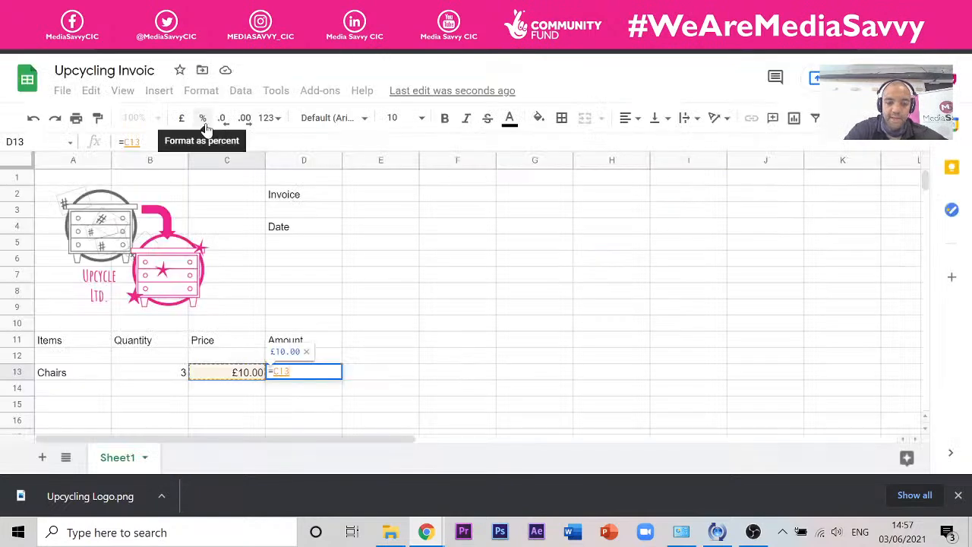
{"action": "type", "text": "*"}
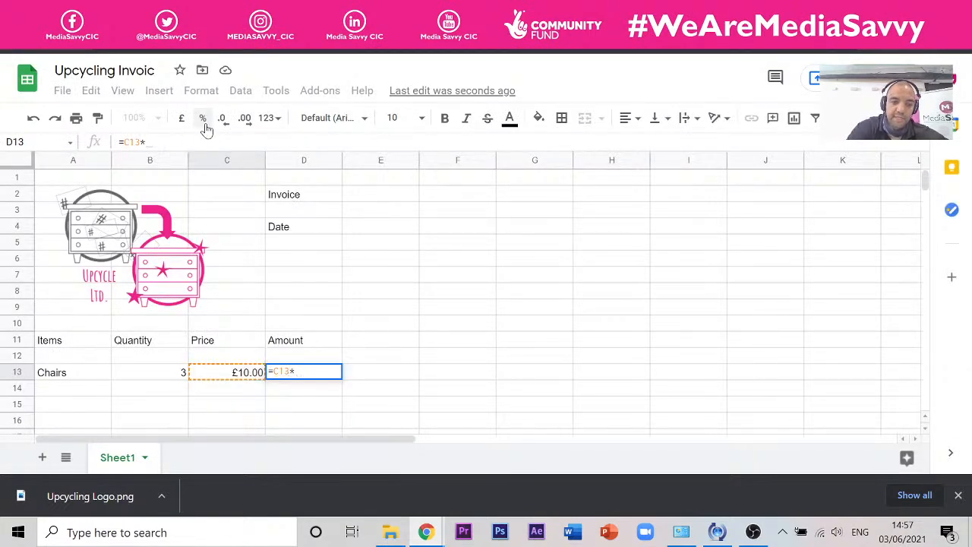
{"action": "left_click", "coordinate": [167, 379]}
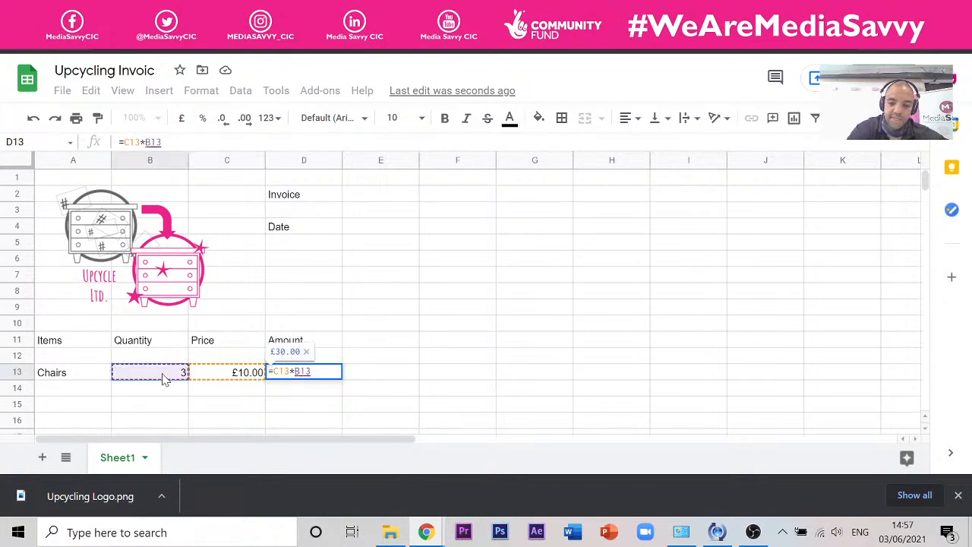
{"action": "key", "text": "Return"}
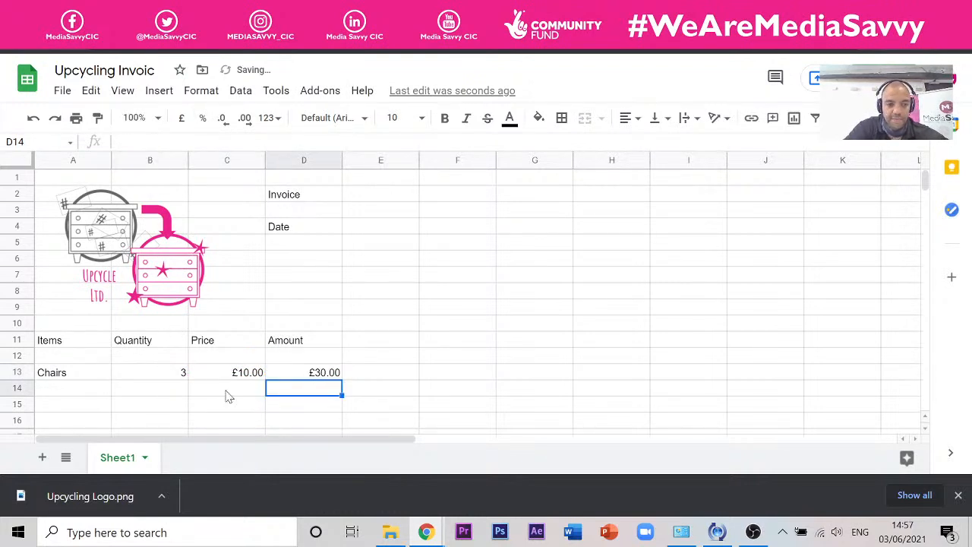
Make the table headings in row 11 bold.
{"action": "left_click", "coordinate": [22, 339]}
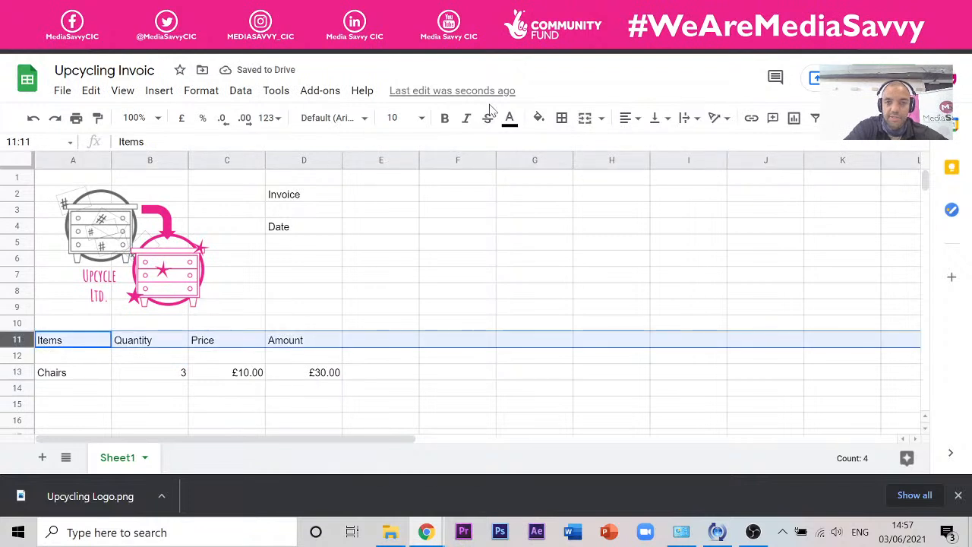
{"action": "left_click", "coordinate": [445, 118]}
{"action": "left_click", "coordinate": [428, 354]}
Add a second item in row 14: Tables with quantity 2 and price 20.
{"action": "scroll", "coordinate": [416, 204], "scroll_direction": "down", "scroll_amount": 1}
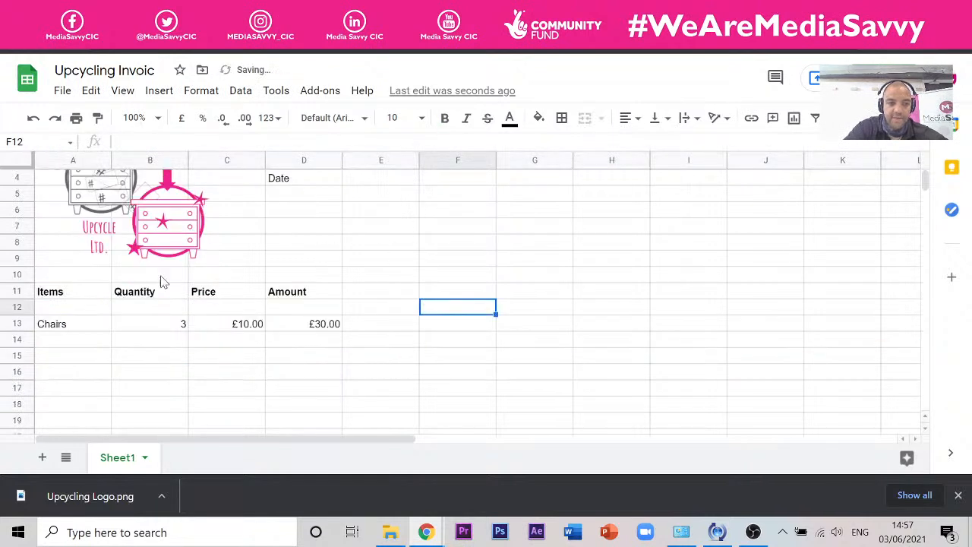
{"action": "left_click", "coordinate": [126, 339]}
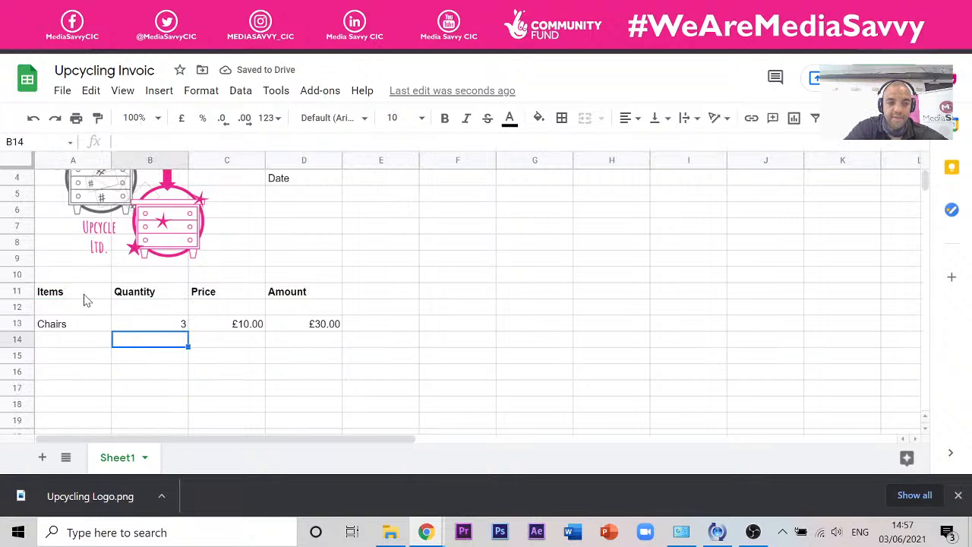
{"action": "left_click", "coordinate": [60, 344]}
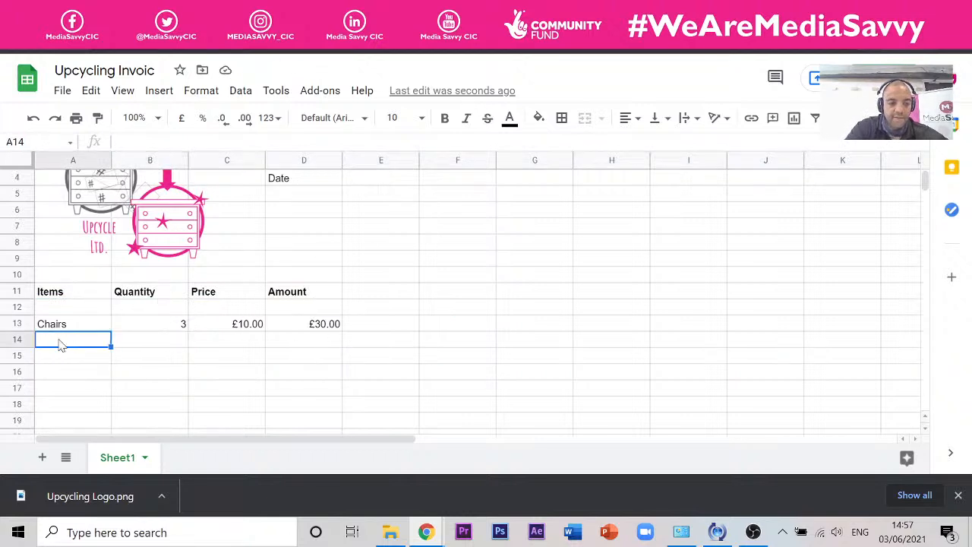
{"action": "type", "text": "Tables"}
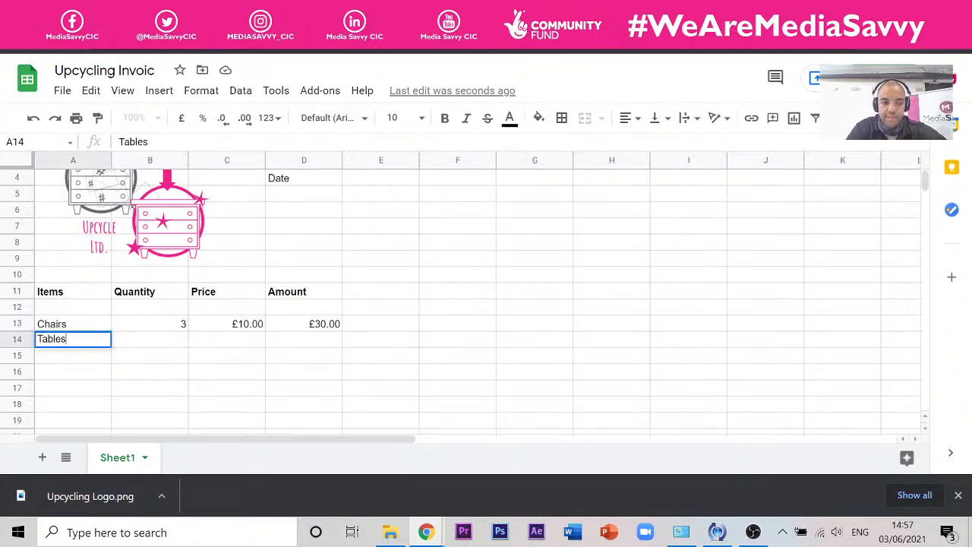
{"action": "left_click", "coordinate": [176, 341]}
{"action": "type", "text": "2"}
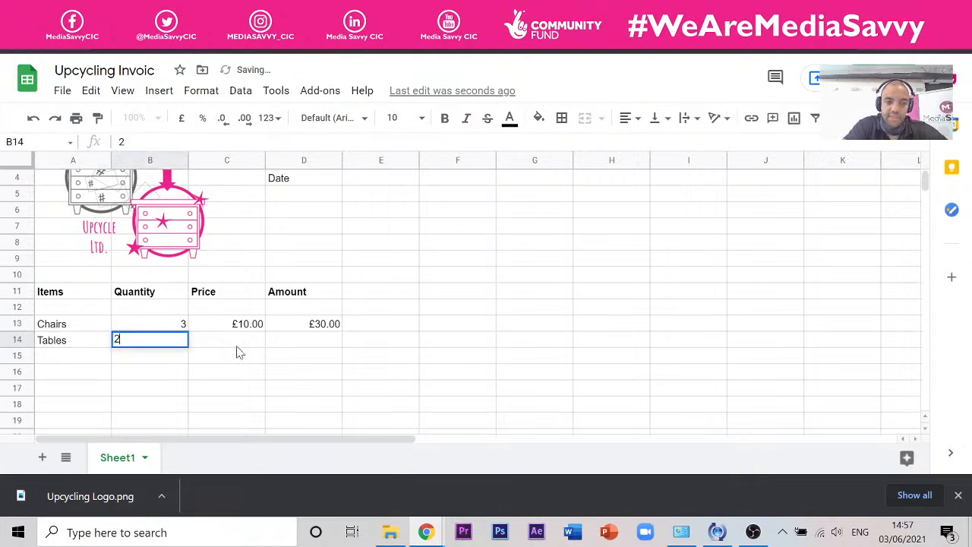
{"action": "left_click", "coordinate": [238, 344]}
{"action": "type", "text": "20"}
{"action": "left_click", "coordinate": [371, 363]}
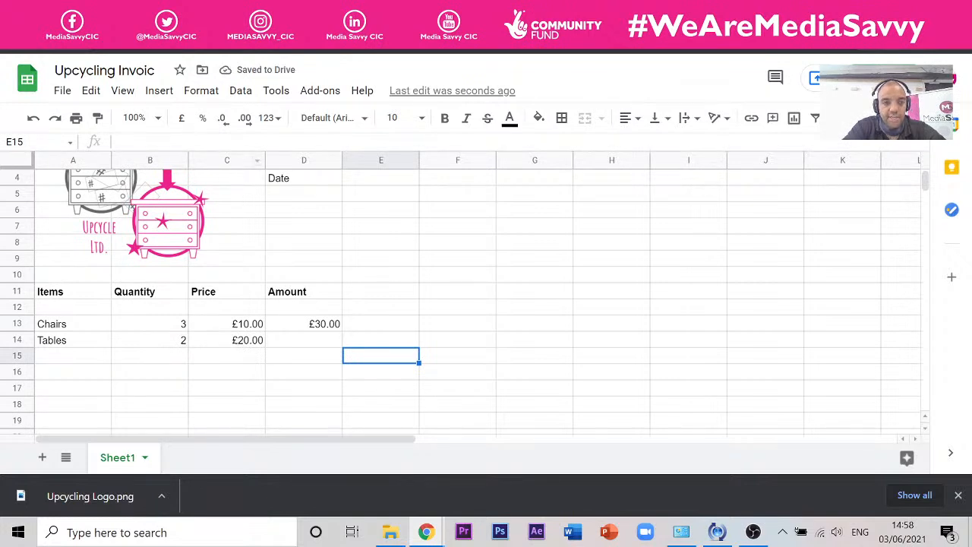
Copy the amount formula from D13 down to D14 to calculate the Tables amount.
{"action": "left_click", "coordinate": [322, 327]}
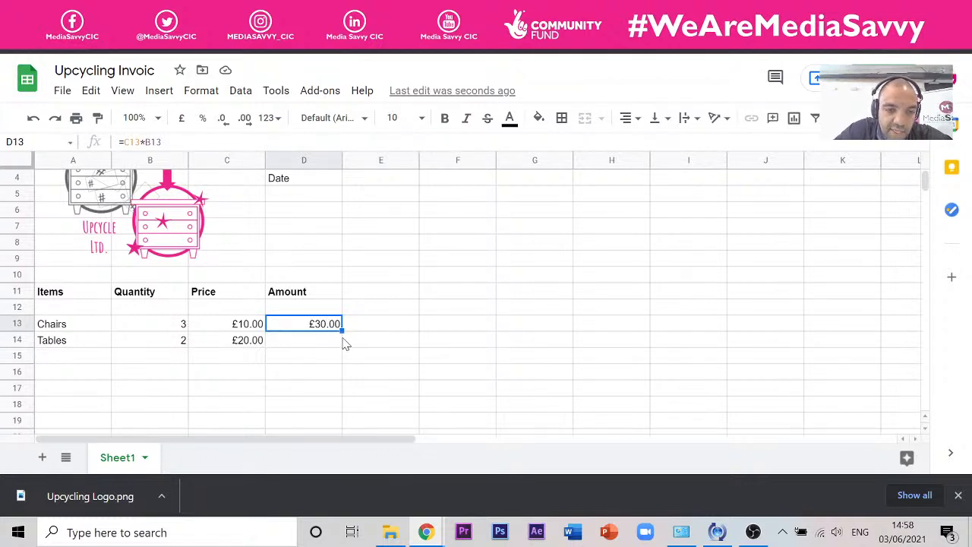
{"action": "left_click", "coordinate": [305, 373]}
{"action": "left_click", "coordinate": [322, 326]}
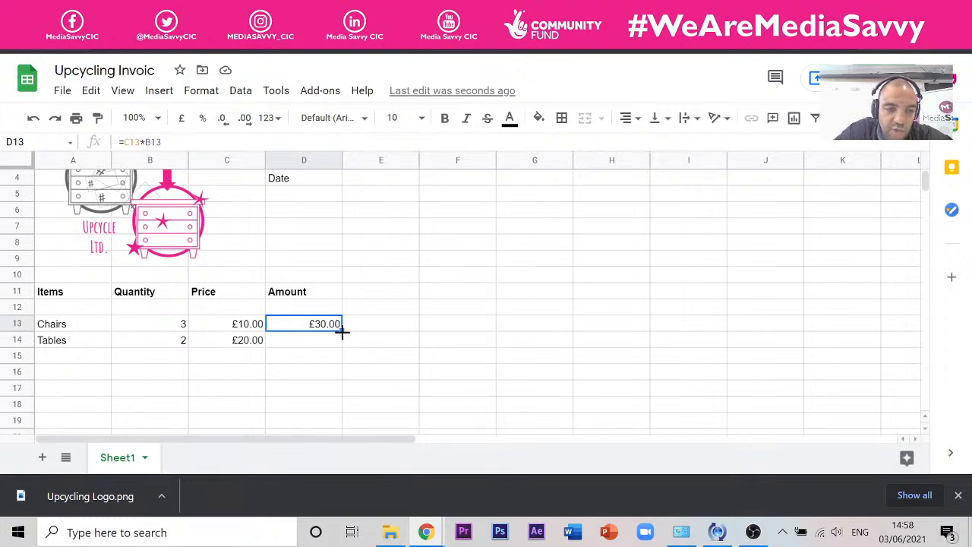
{"action": "left_click_drag", "start_coordinate": [341, 331], "coordinate": [342, 344]}
{"action": "left_click", "coordinate": [380, 341]}
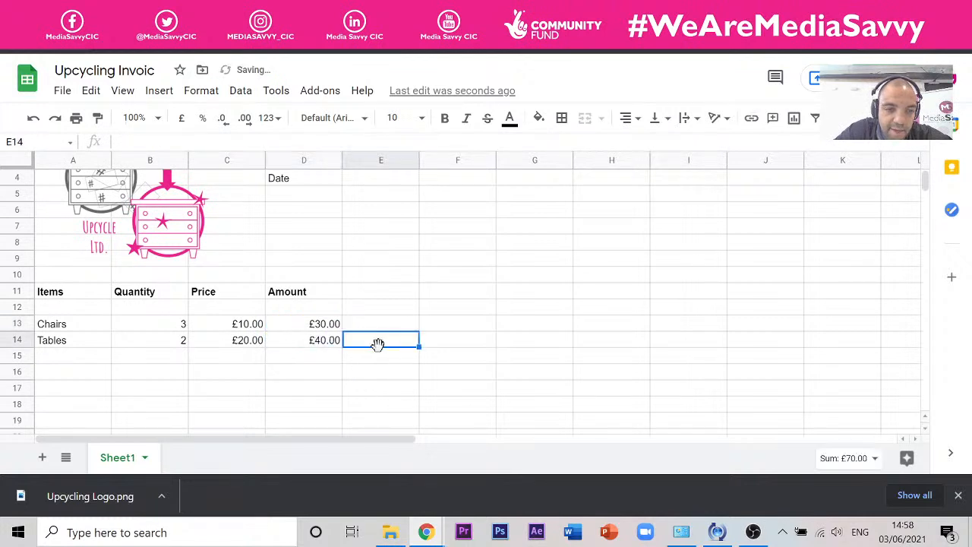
{"action": "left_click", "coordinate": [331, 345]}
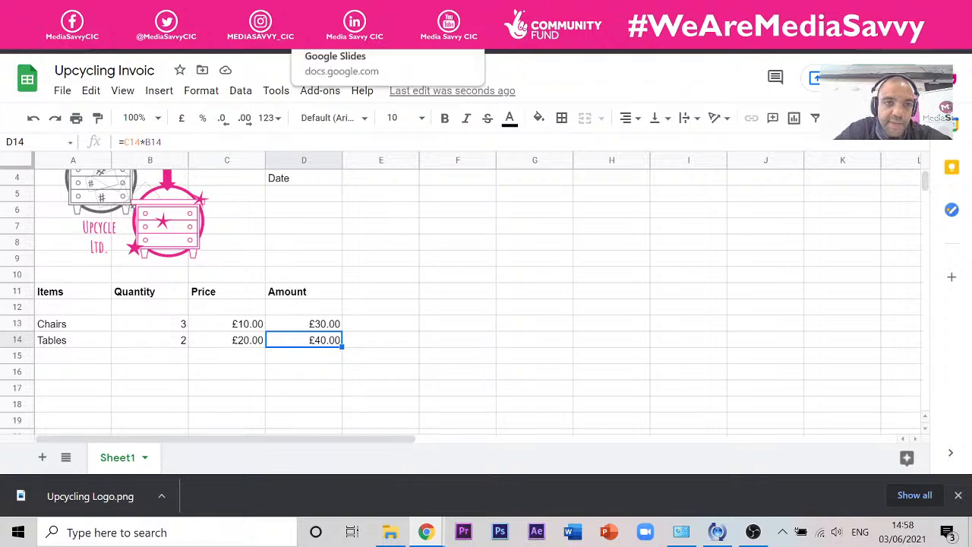
Check the subtotal maths in the Google Slides presentation and add a bold "Sub total" label in A18 of the invoice.
{"action": "left_click", "coordinate": [345, 13]}
{"action": "left_click", "coordinate": [415, 277]}
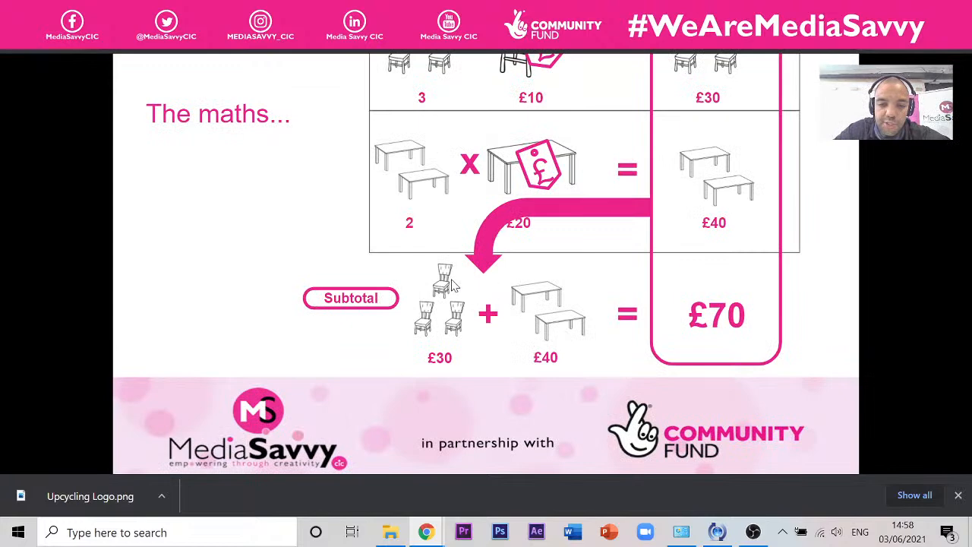
{"action": "left_click", "coordinate": [205, 14]}
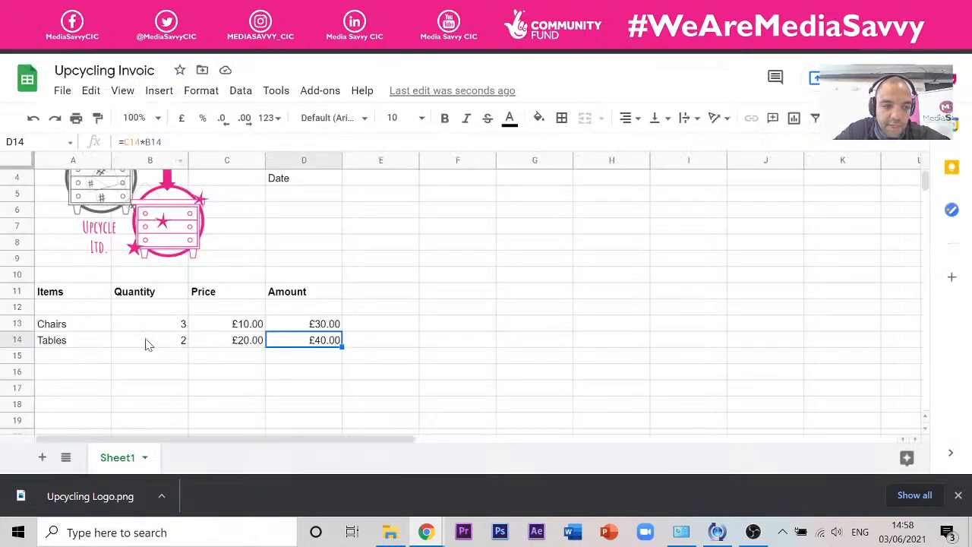
{"action": "left_click", "coordinate": [86, 368]}
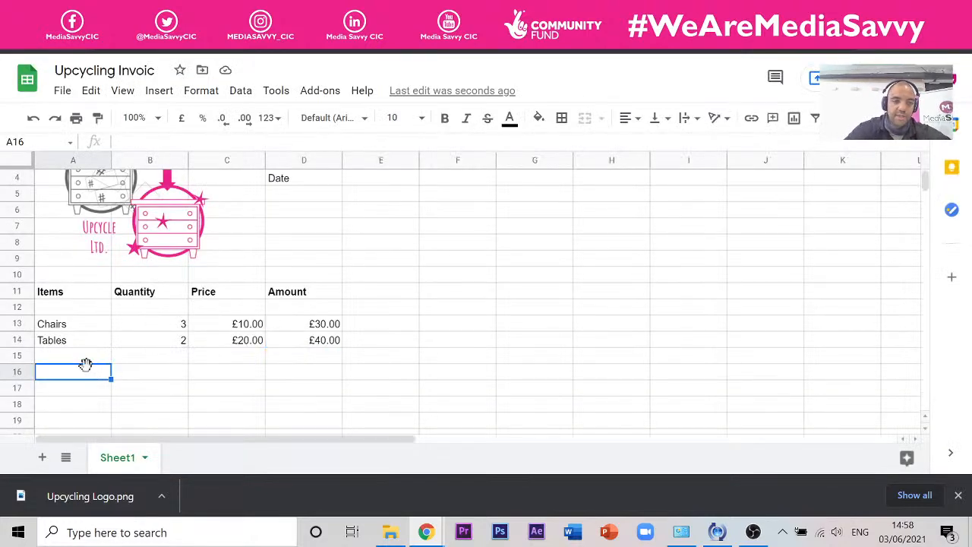
{"action": "left_click", "coordinate": [65, 418]}
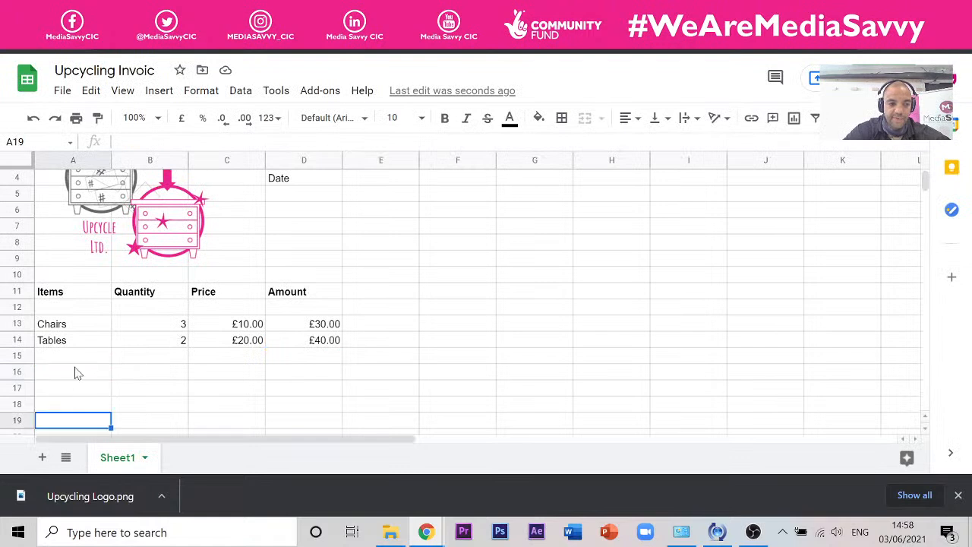
{"action": "left_click", "coordinate": [82, 404]}
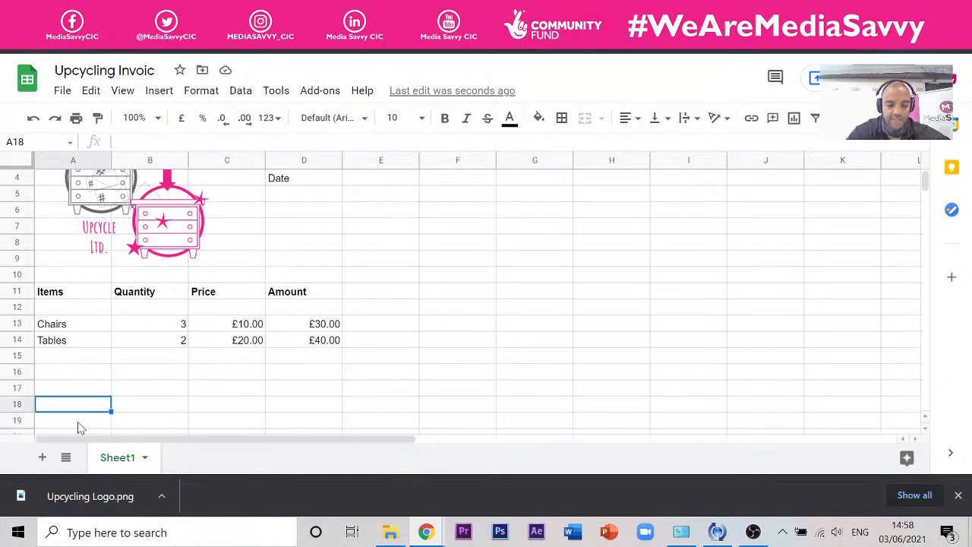
{"action": "type", "text": "S"}
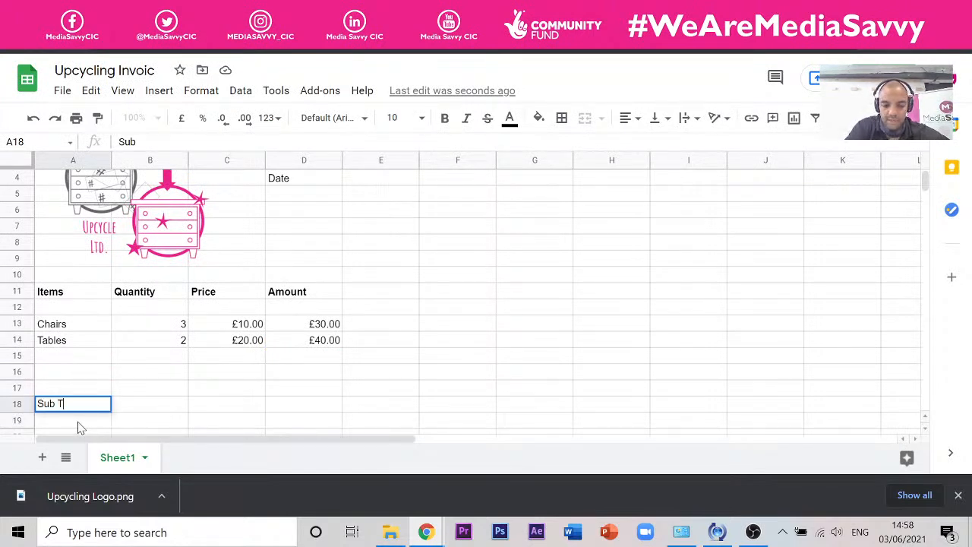
{"action": "type", "text": "ub total"}
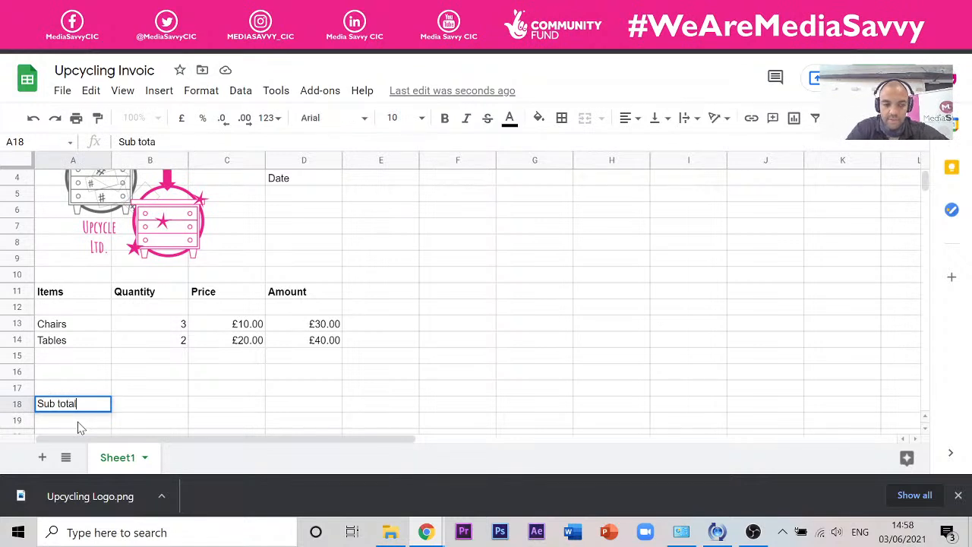
{"action": "key", "text": "Tab"}
{"action": "left_click", "coordinate": [95, 407]}
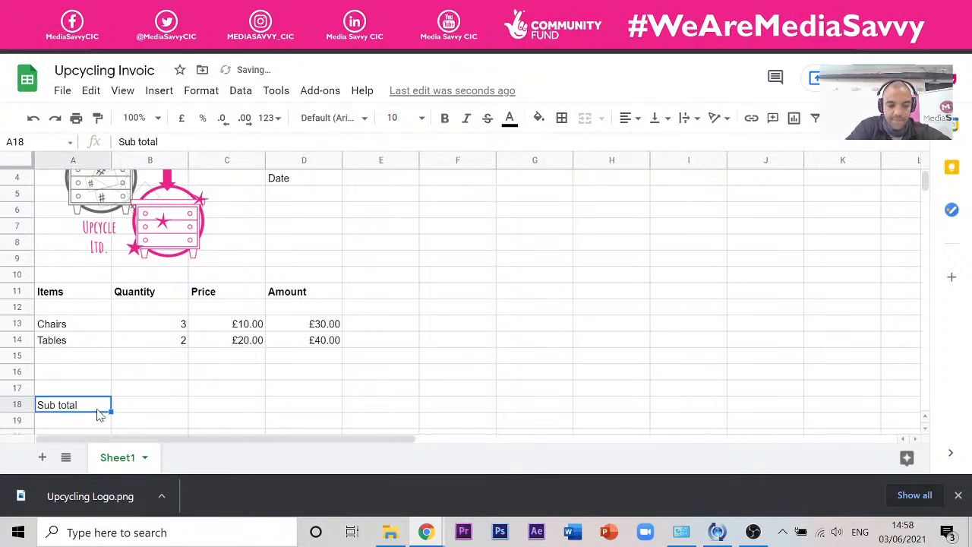
{"action": "key", "text": "ctrl+b"}
Enter the formula =D13+D14 in D18 to add up the Chairs and Tables amounts.
{"action": "left_click", "coordinate": [238, 407]}
{"action": "left_click", "coordinate": [308, 405]}
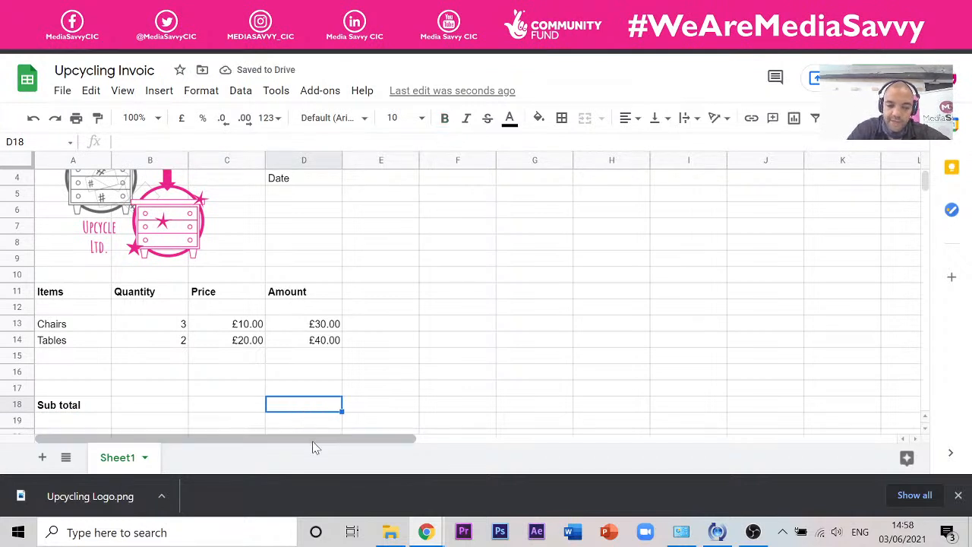
{"action": "type", "text": "="}
{"action": "left_click", "coordinate": [287, 327]}
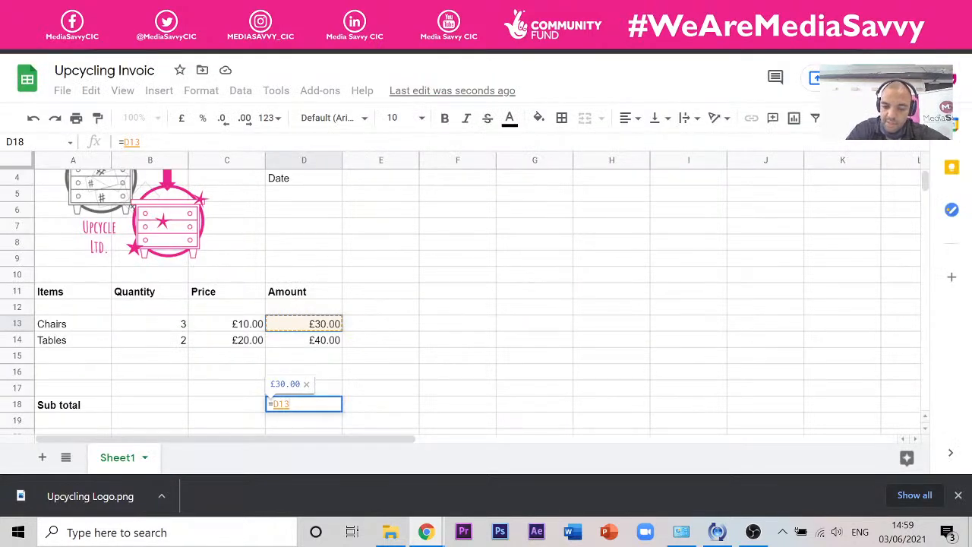
{"action": "type", "text": "+"}
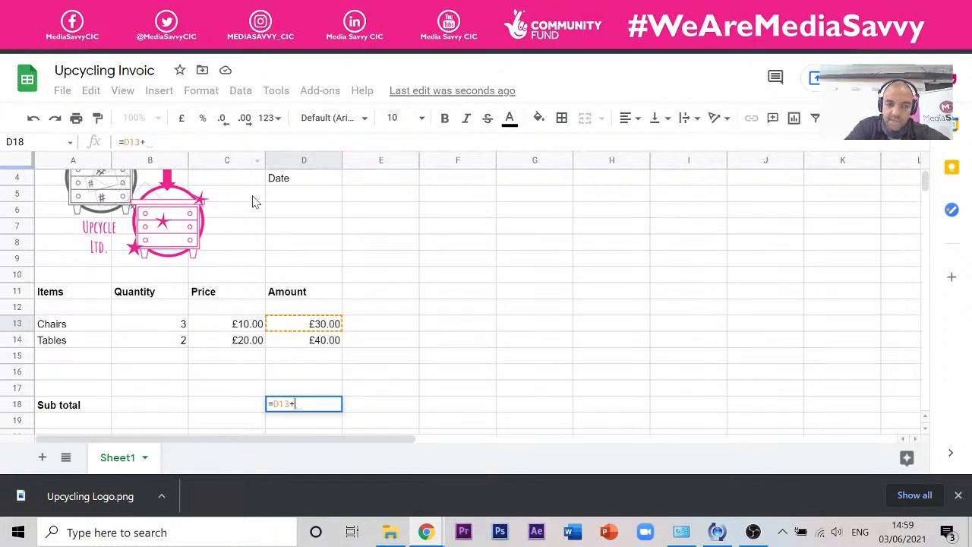
{"action": "left_click", "coordinate": [316, 342]}
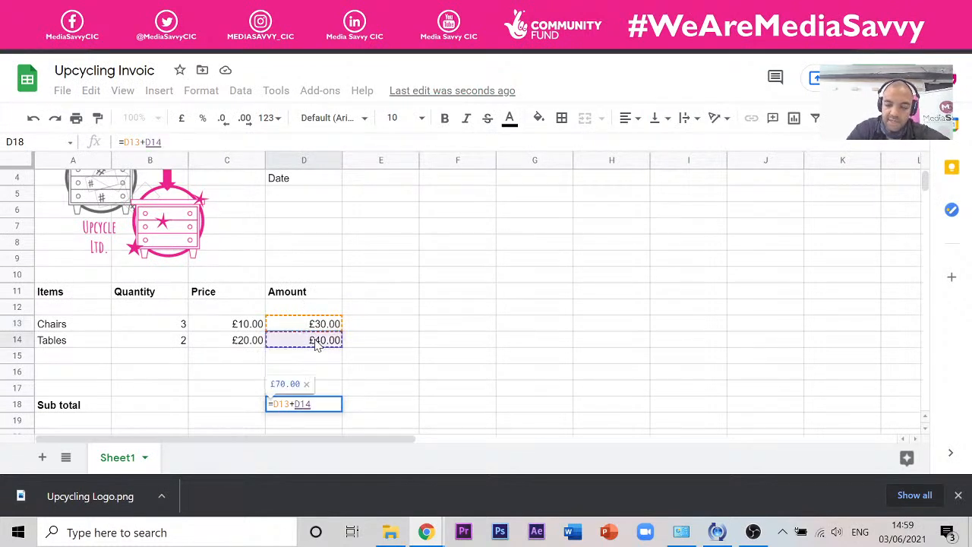
{"action": "key", "text": "Return"}
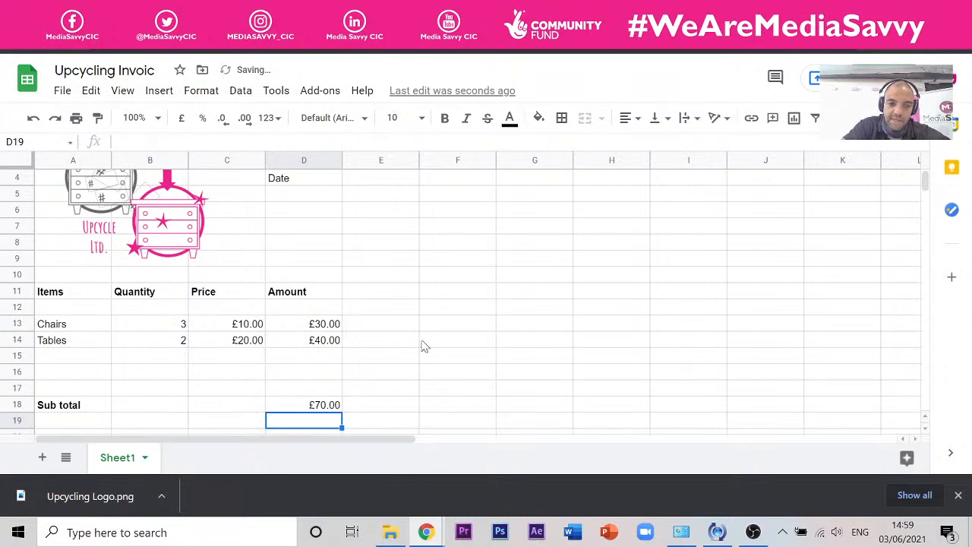
Check the VAT maths in the Google Slides presentation and add a bold "VAT 20%" label in A19 of the invoice.
{"action": "scroll", "coordinate": [433, 311], "scroll_direction": "down", "scroll_amount": 2}
{"action": "left_click", "coordinate": [321, 13]}
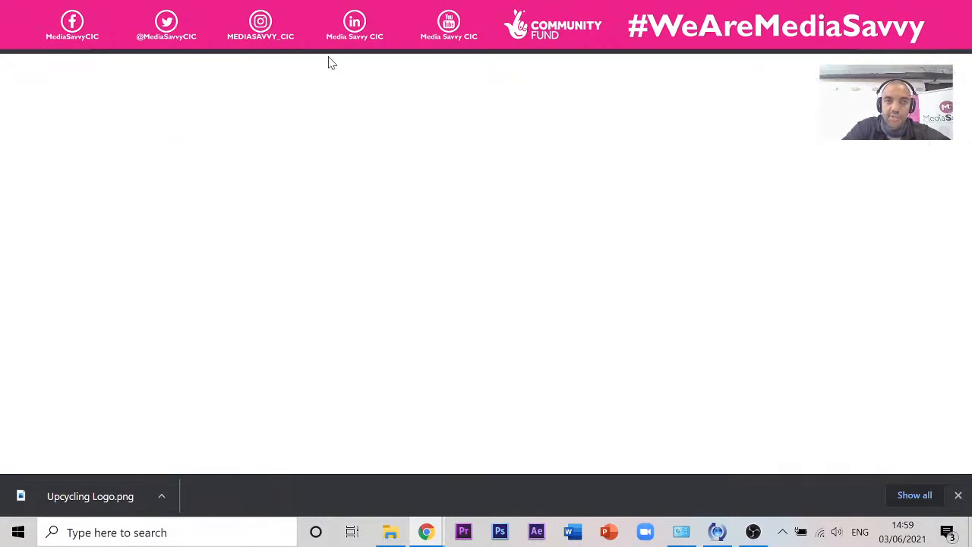
{"action": "left_click", "coordinate": [459, 267]}
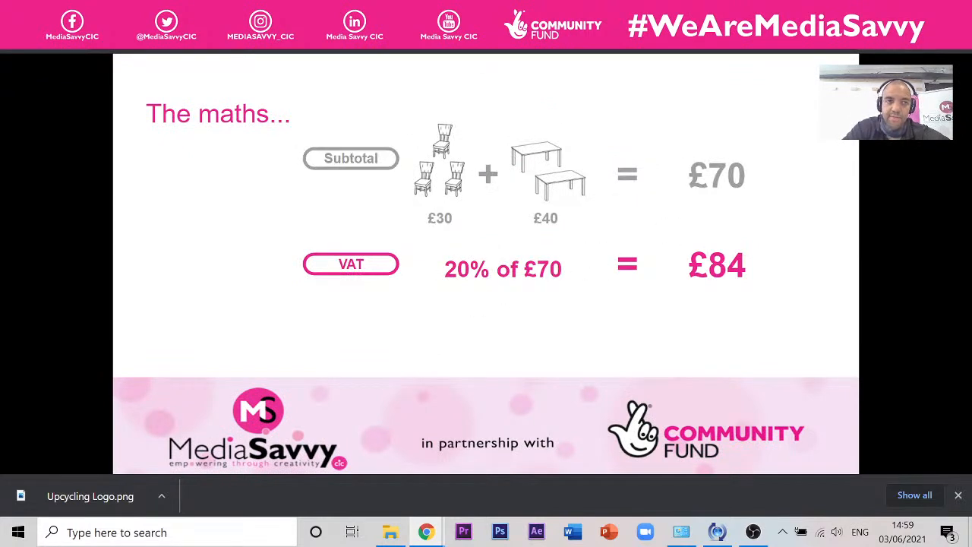
{"action": "left_click", "coordinate": [152, 13]}
{"action": "left_click", "coordinate": [94, 307]}
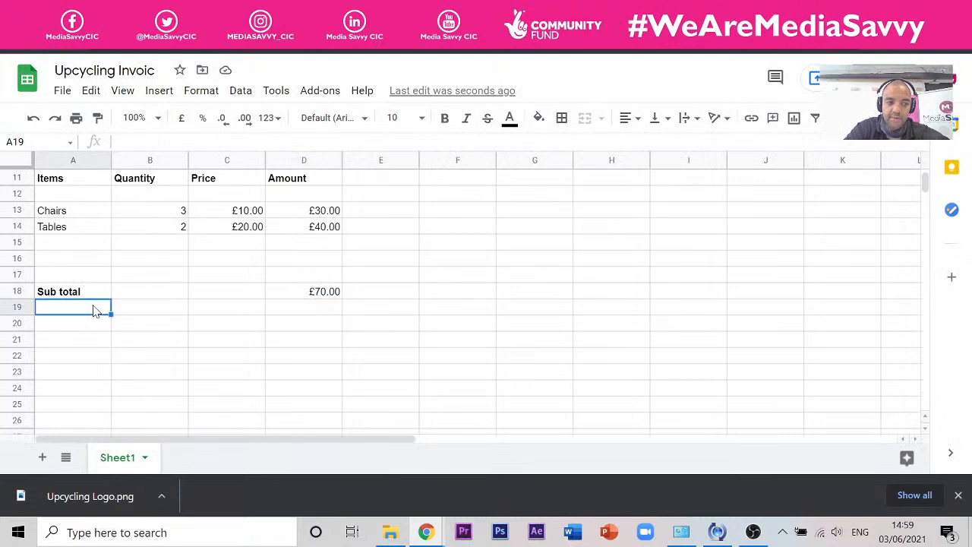
{"action": "type", "text": "V"}
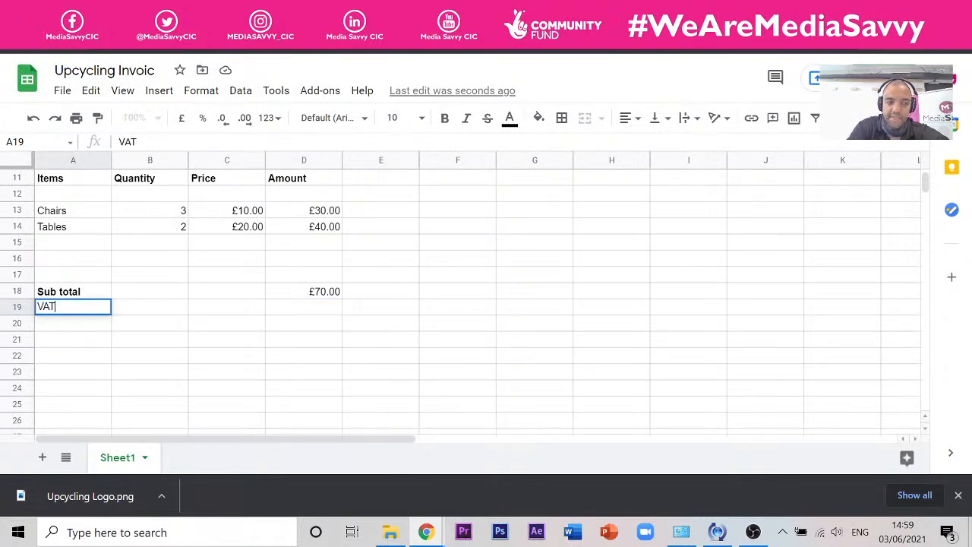
{"action": "type", "text": "AT"}
{"action": "key", "text": "Tab"}
{"action": "key", "text": "Tab"}
{"action": "key", "text": "Tab"}
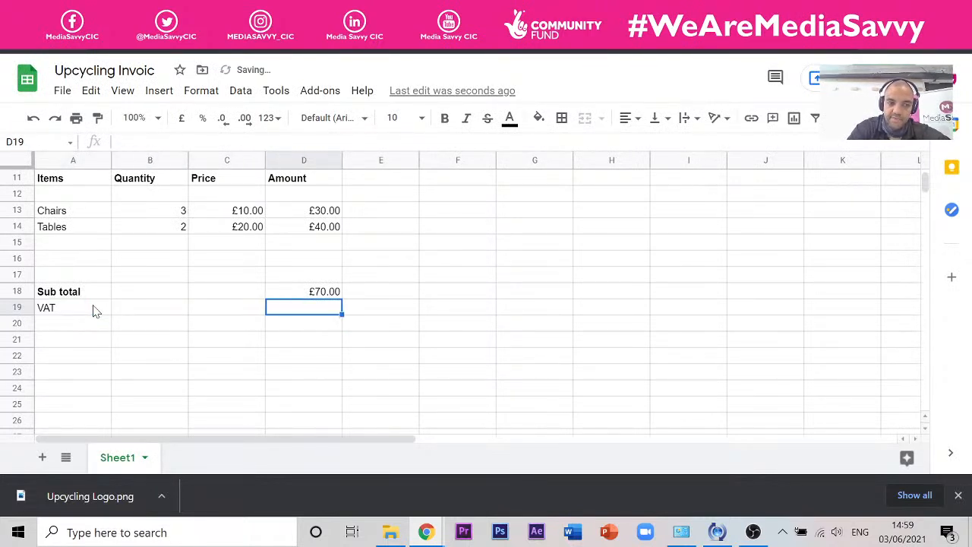
{"action": "left_click", "coordinate": [66, 310]}
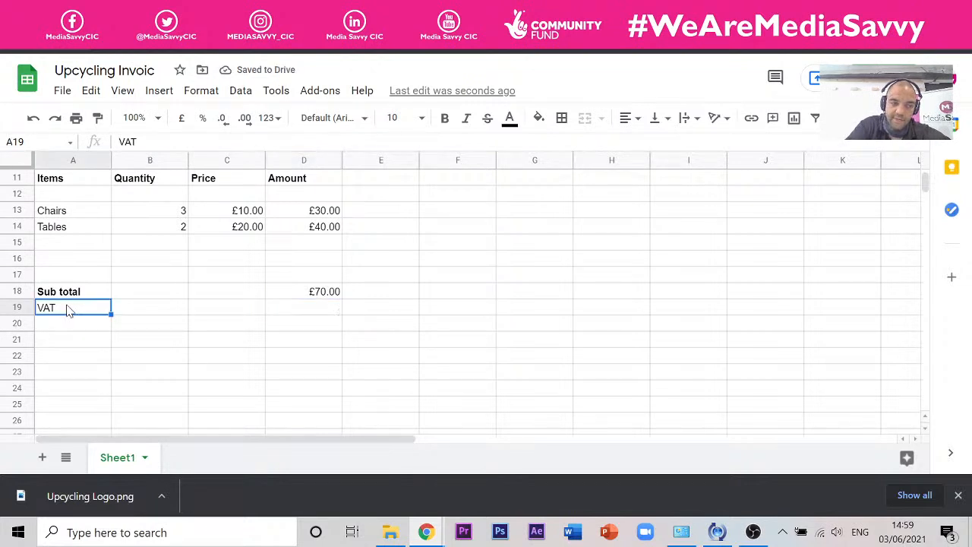
{"action": "key", "text": "ctrl+b"}
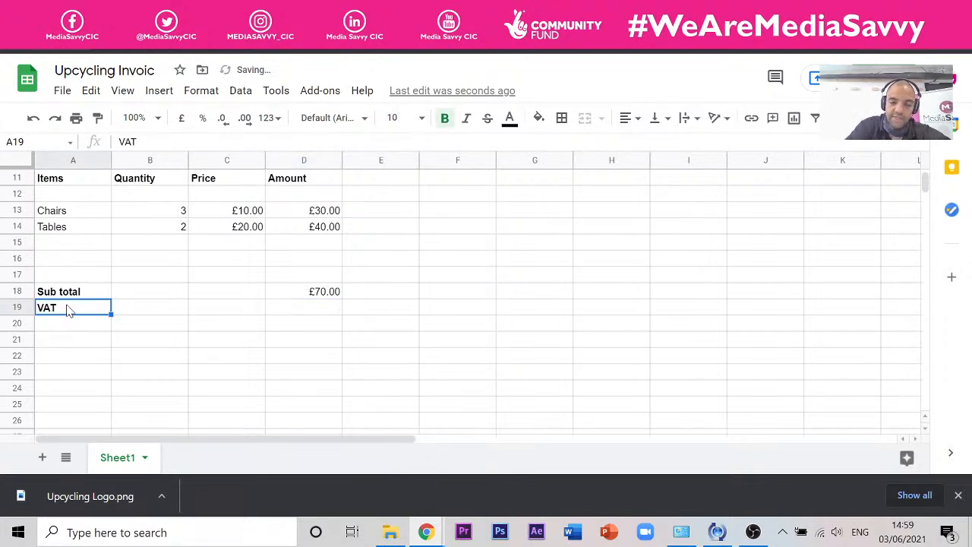
{"action": "left_click", "coordinate": [294, 307]}
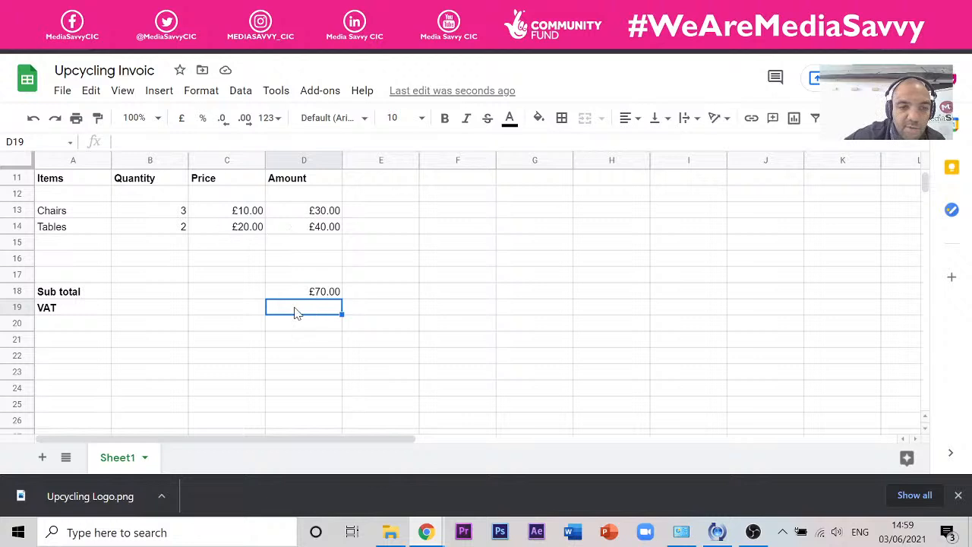
{"action": "left_click", "coordinate": [55, 311]}
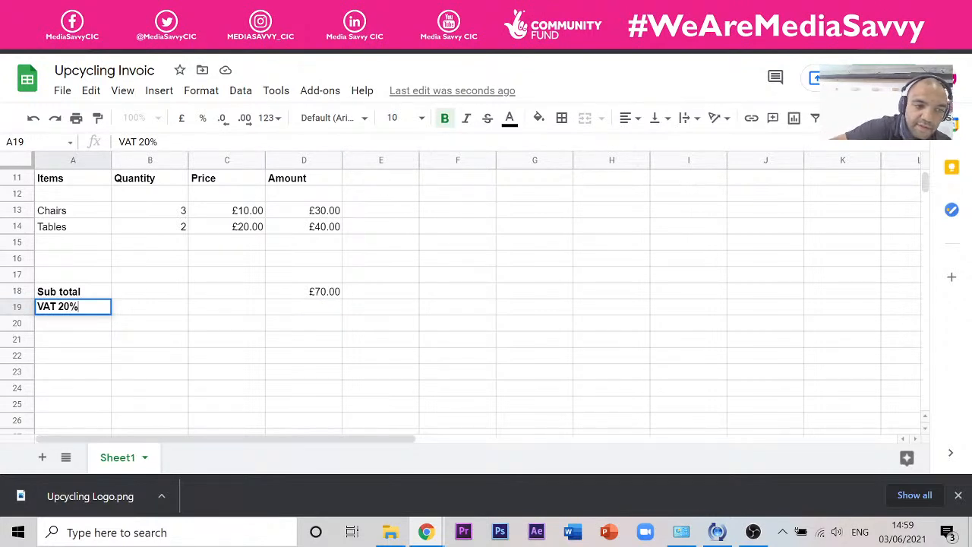
Enter the formula =D18*20% in D19 to calculate the VAT on the subtotal.
{"action": "left_click", "coordinate": [296, 308]}
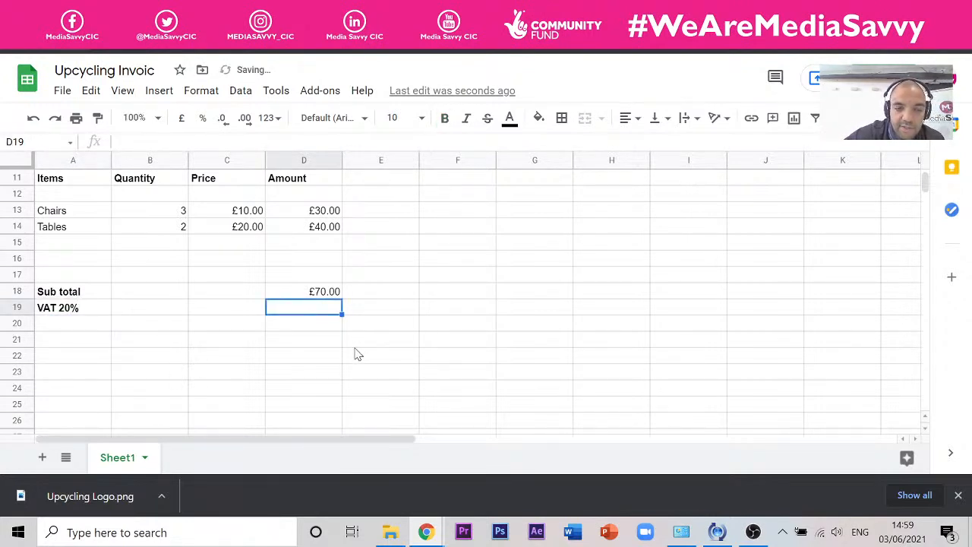
{"action": "type", "text": "="}
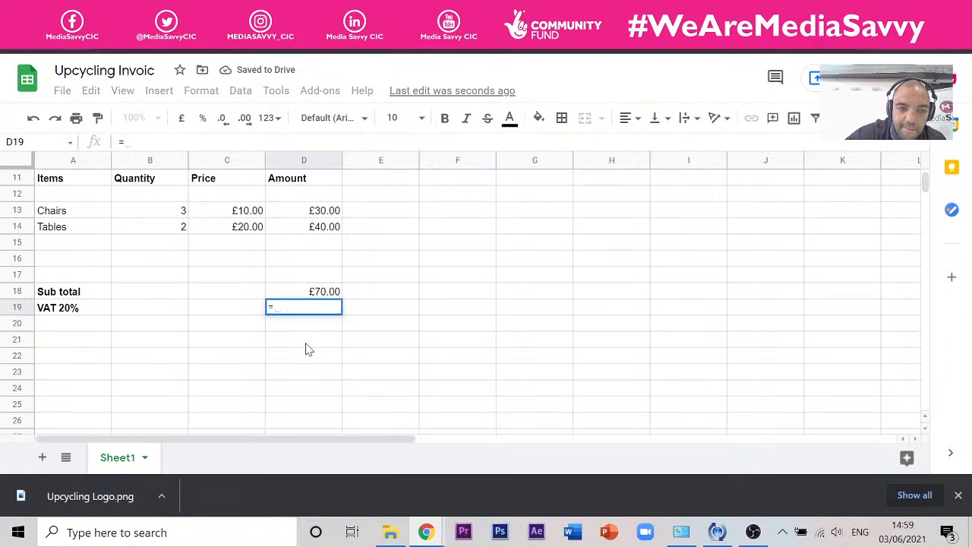
{"action": "left_click", "coordinate": [316, 292]}
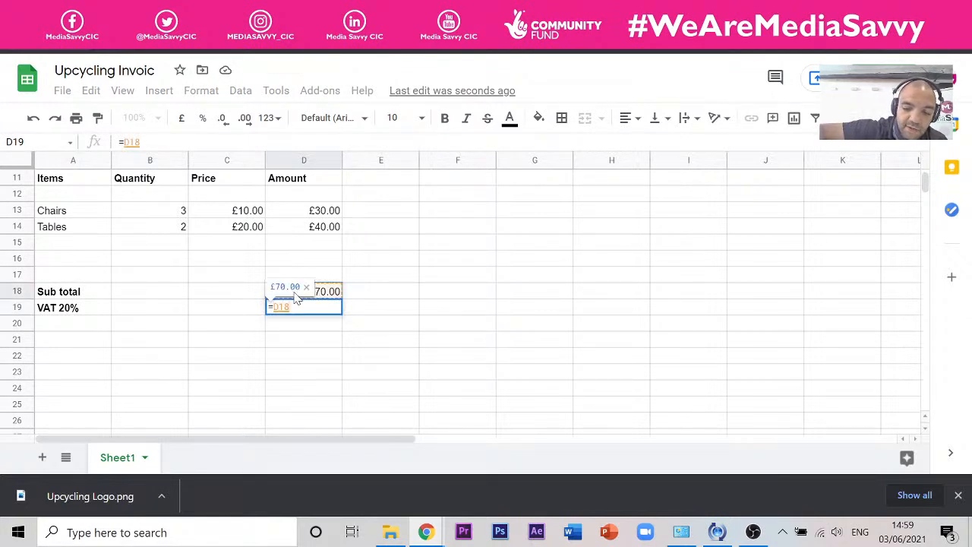
{"action": "type", "text": "*"}
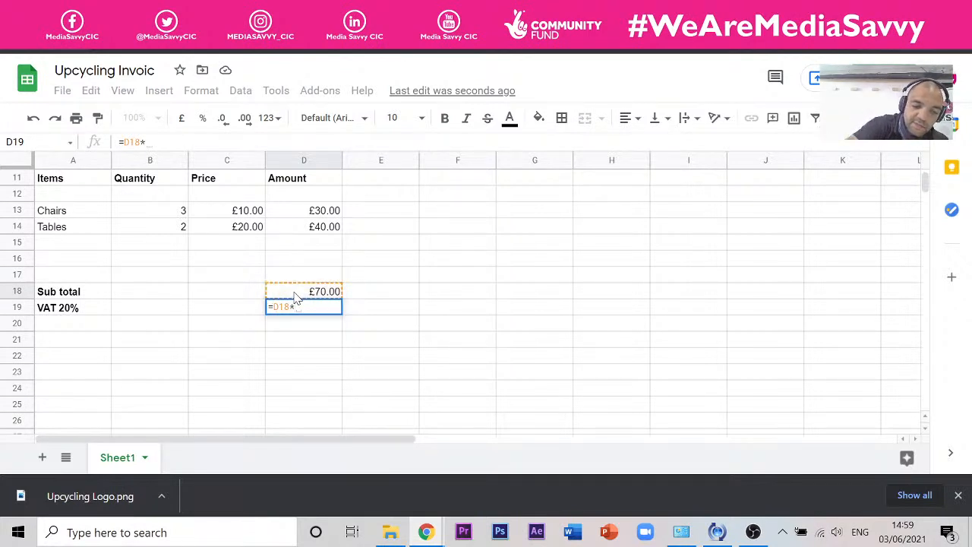
{"action": "type", "text": "20"}
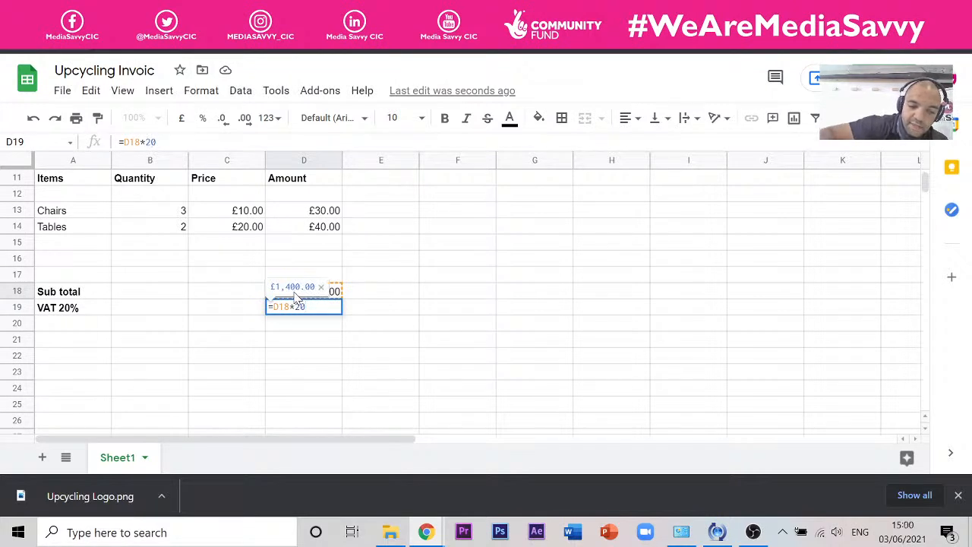
{"action": "type", "text": "%"}
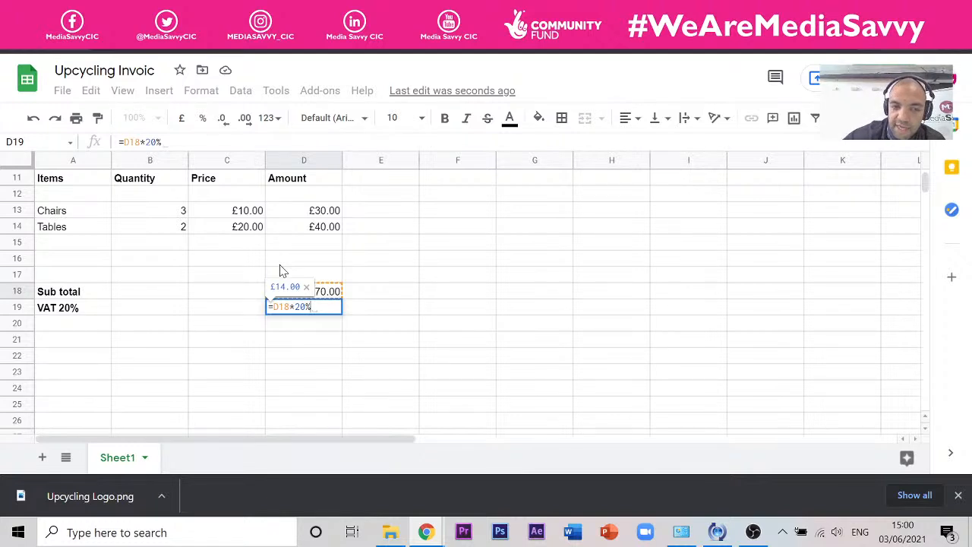
{"action": "key", "text": "Return"}
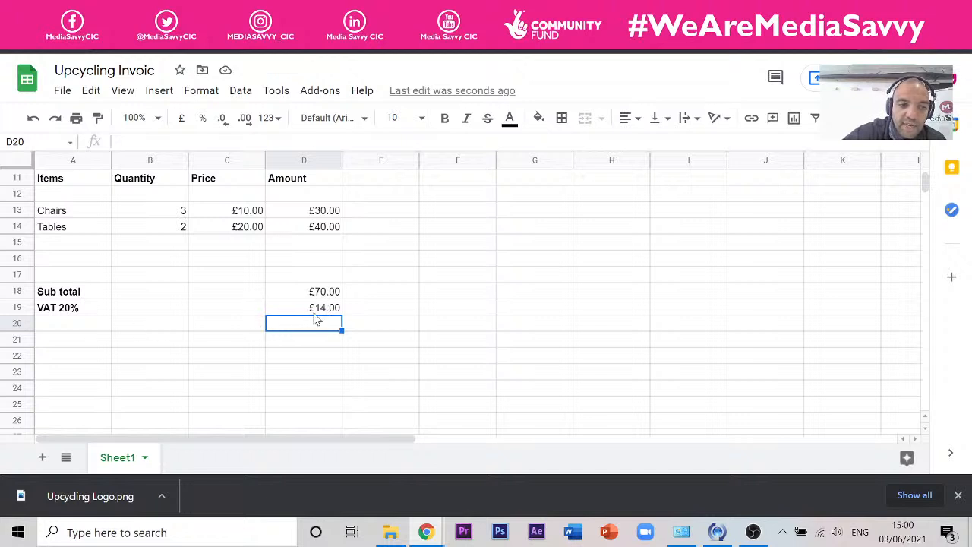
Add a "Total" label in A21, two rows below the VAT label, and format it bold at font size 18.
{"action": "left_click", "coordinate": [87, 341]}
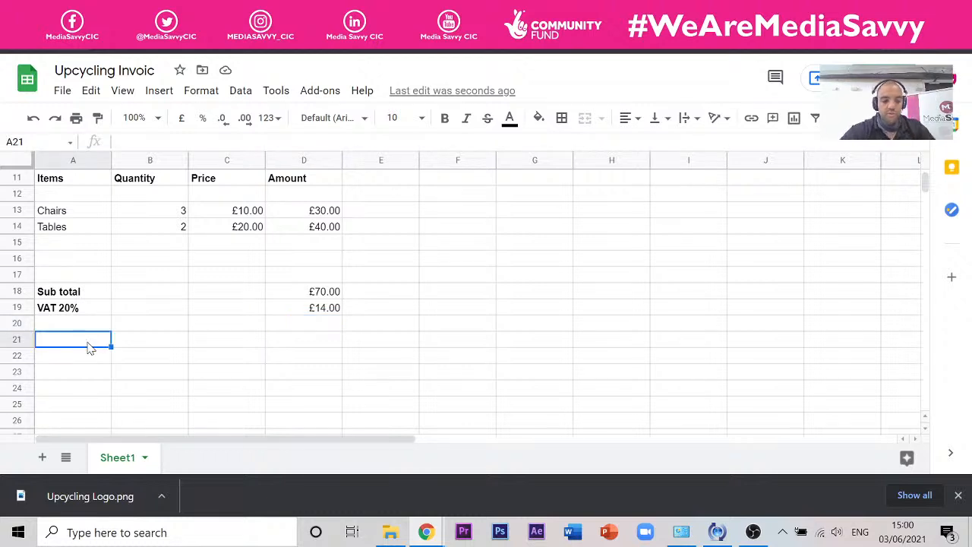
{"action": "type", "text": "Tota"}
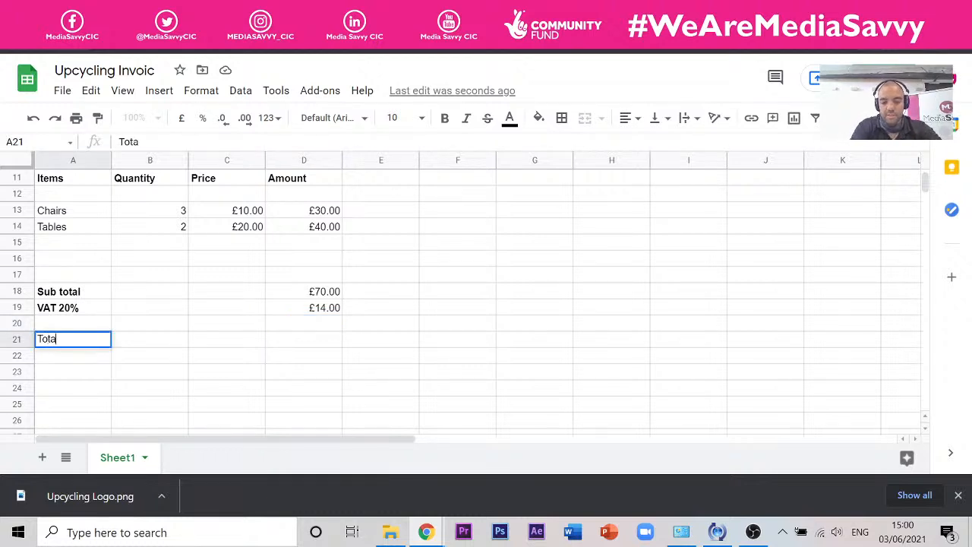
{"action": "type", "text": "l"}
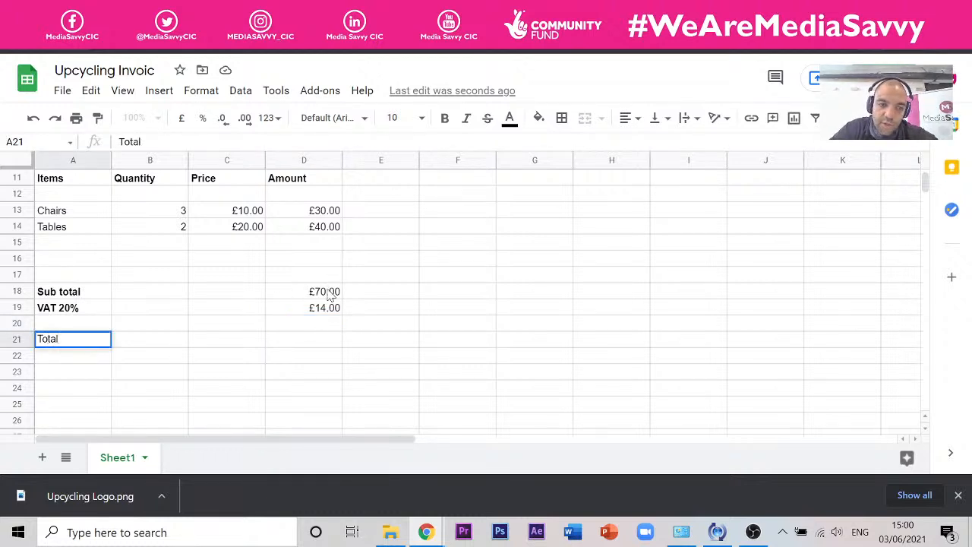
{"action": "left_click", "coordinate": [324, 296]}
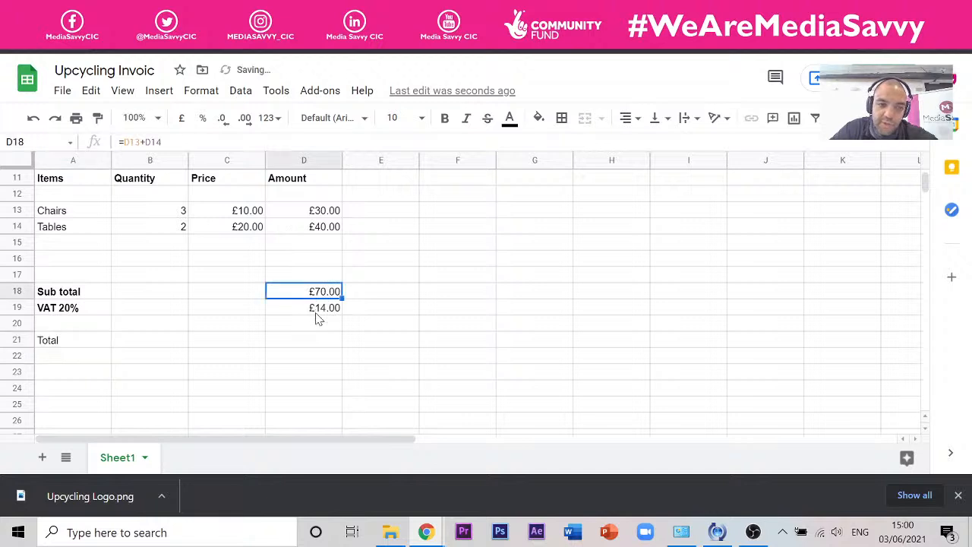
{"action": "left_click", "coordinate": [317, 311]}
{"action": "left_click", "coordinate": [315, 329]}
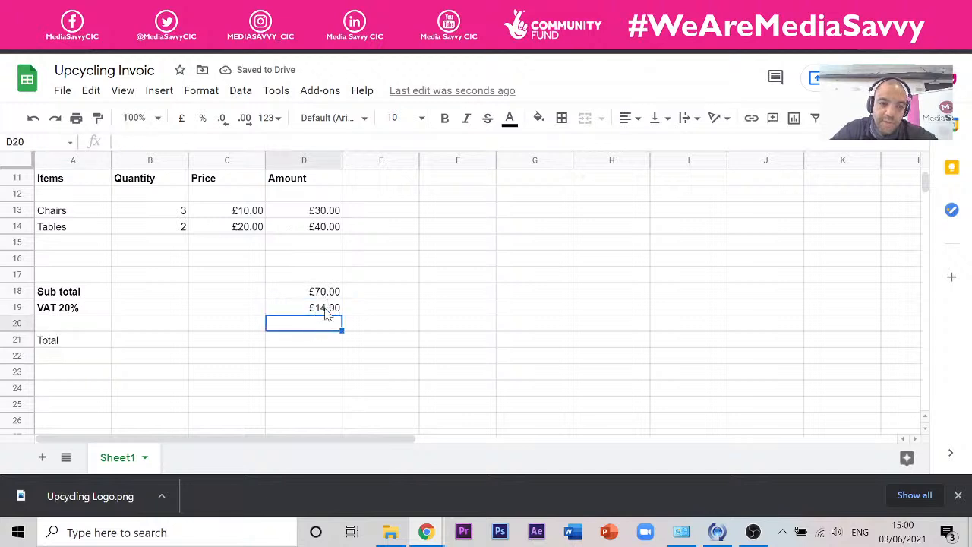
{"action": "left_click", "coordinate": [319, 342]}
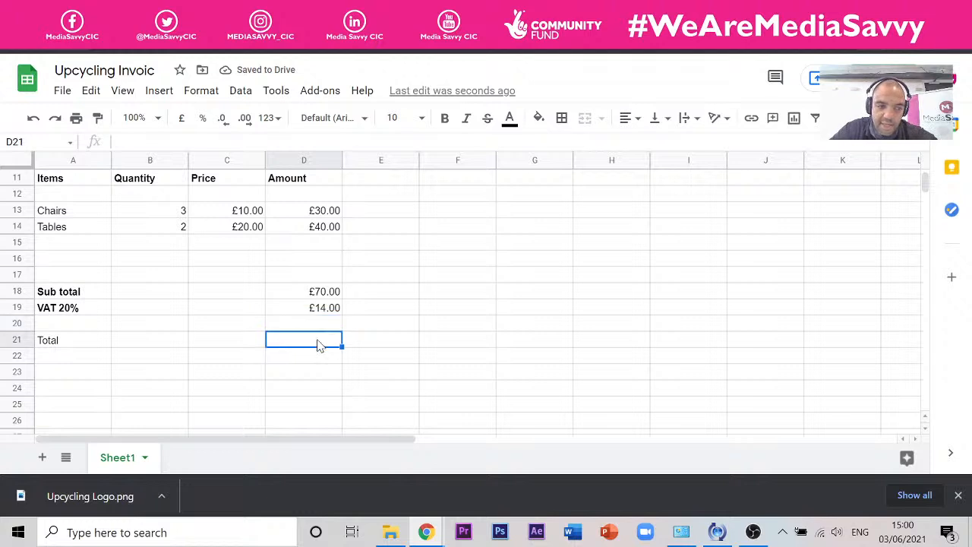
{"action": "left_click", "coordinate": [92, 347]}
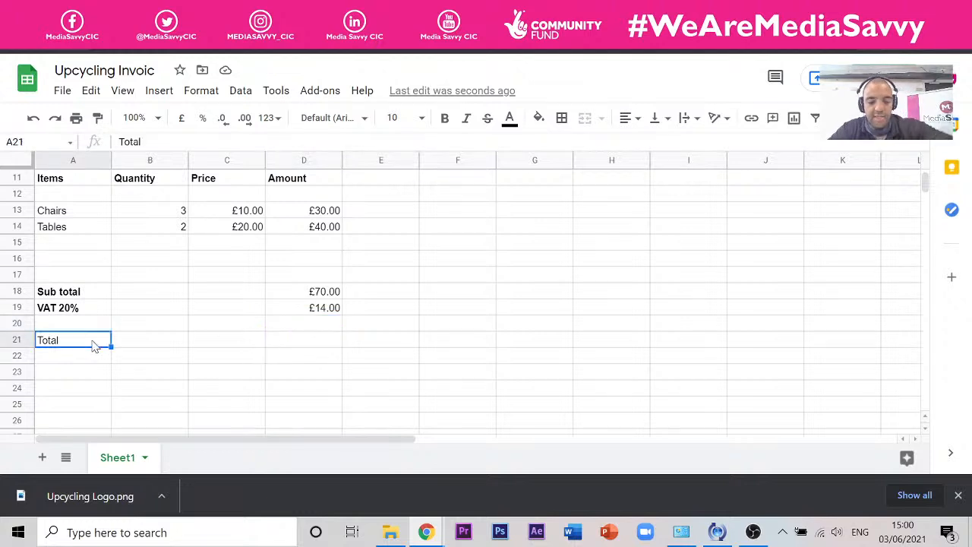
{"action": "key", "text": "ctrl+b"}
{"action": "left_click", "coordinate": [419, 119]}
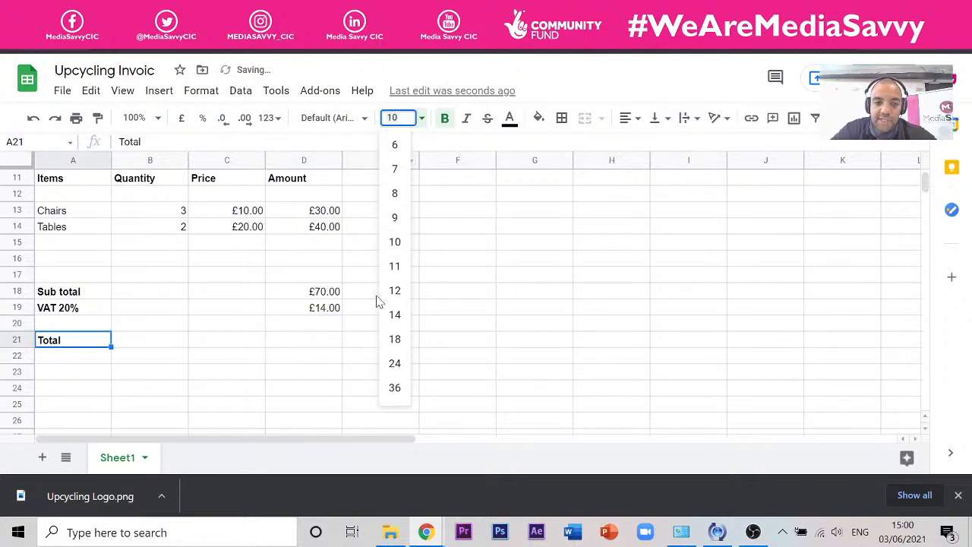
{"action": "left_click", "coordinate": [394, 340]}
Enter the formula =D18+D19 in D21 to add the VAT to the subtotal.
{"action": "left_click", "coordinate": [320, 351]}
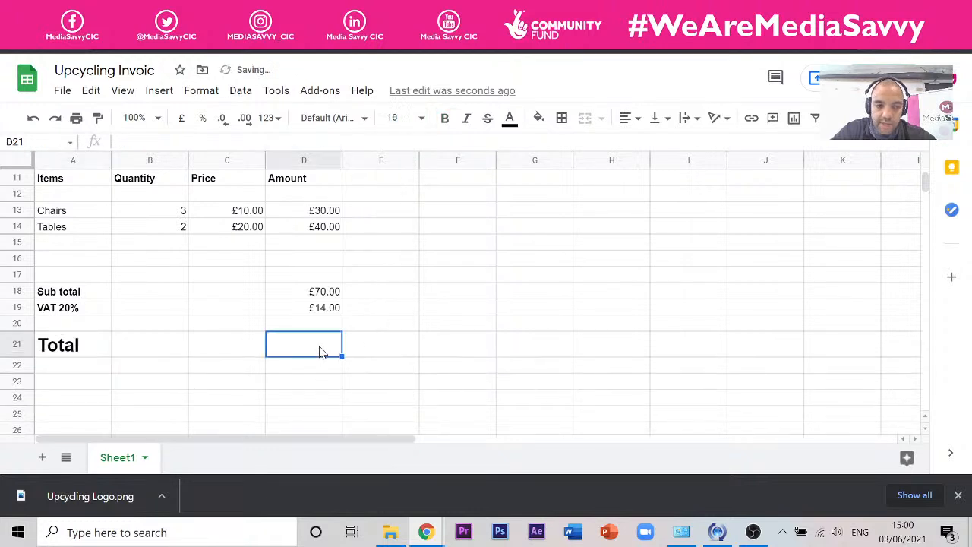
{"action": "type", "text": "="}
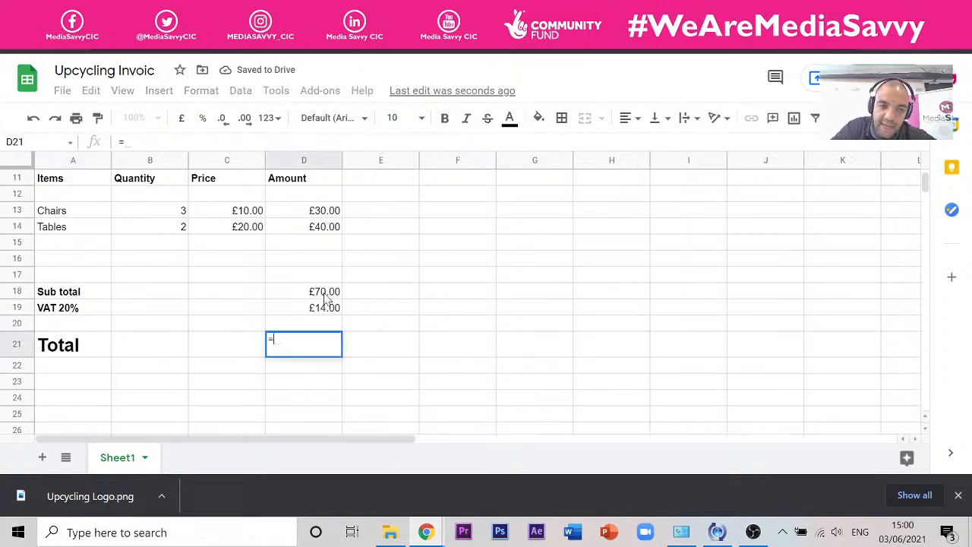
{"action": "left_click", "coordinate": [325, 292]}
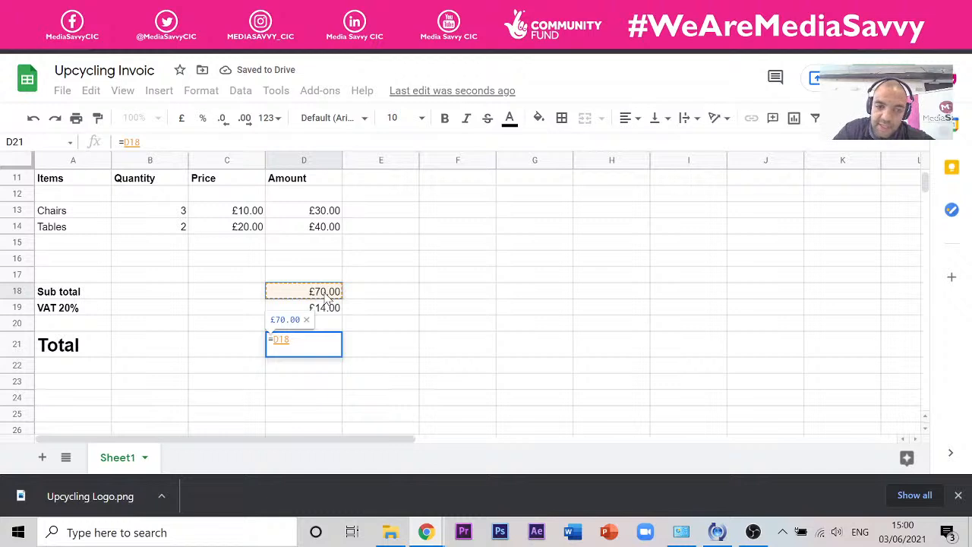
{"action": "type", "text": "+"}
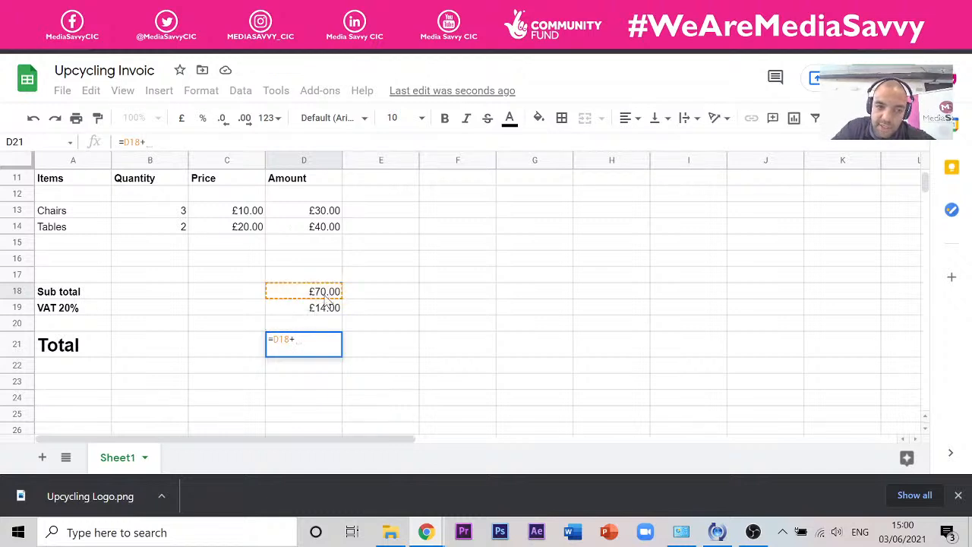
{"action": "left_click", "coordinate": [321, 308]}
{"action": "key", "text": "Return"}
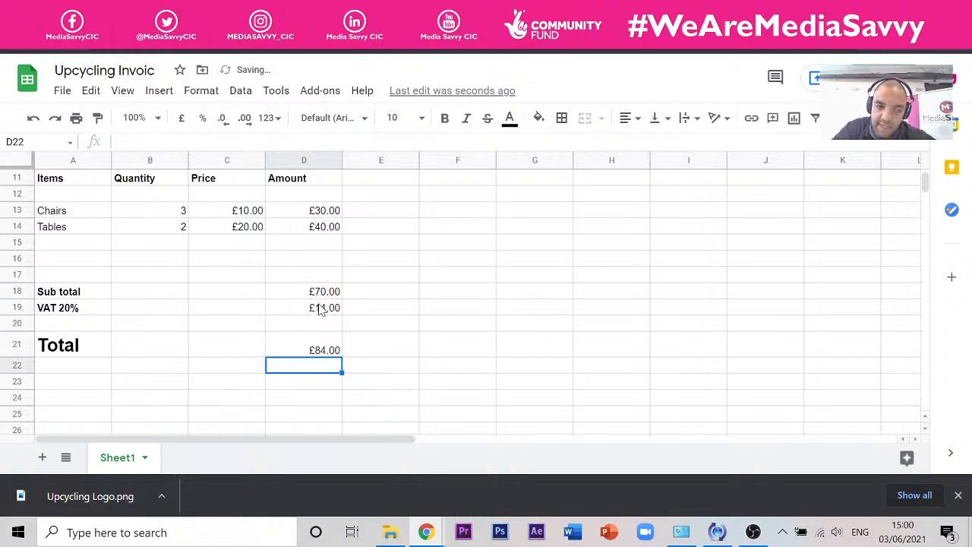
Format the total amount in D21 as bold at font size 18 to match the Total label.
{"action": "left_click", "coordinate": [319, 350]}
{"action": "left_click", "coordinate": [86, 349]}
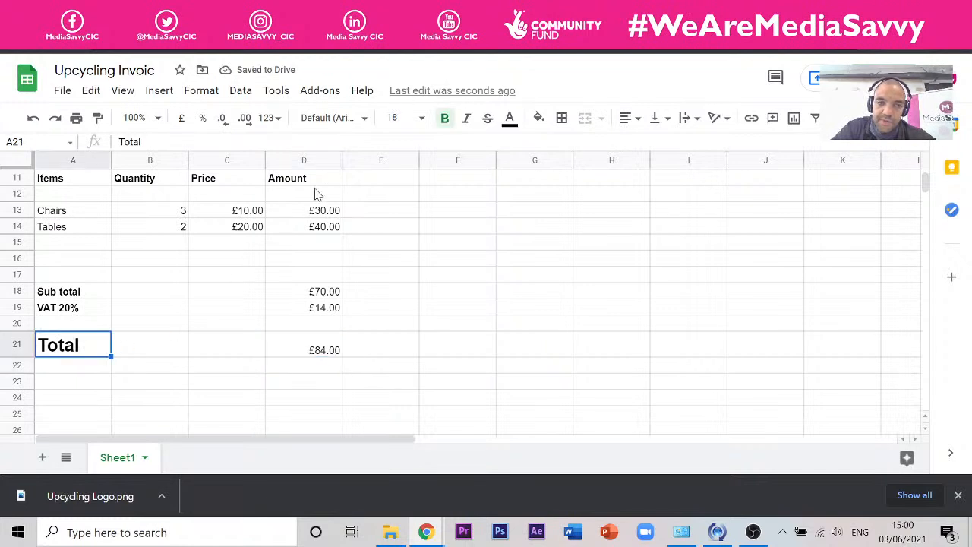
{"action": "left_click", "coordinate": [293, 344]}
{"action": "left_click", "coordinate": [421, 117]}
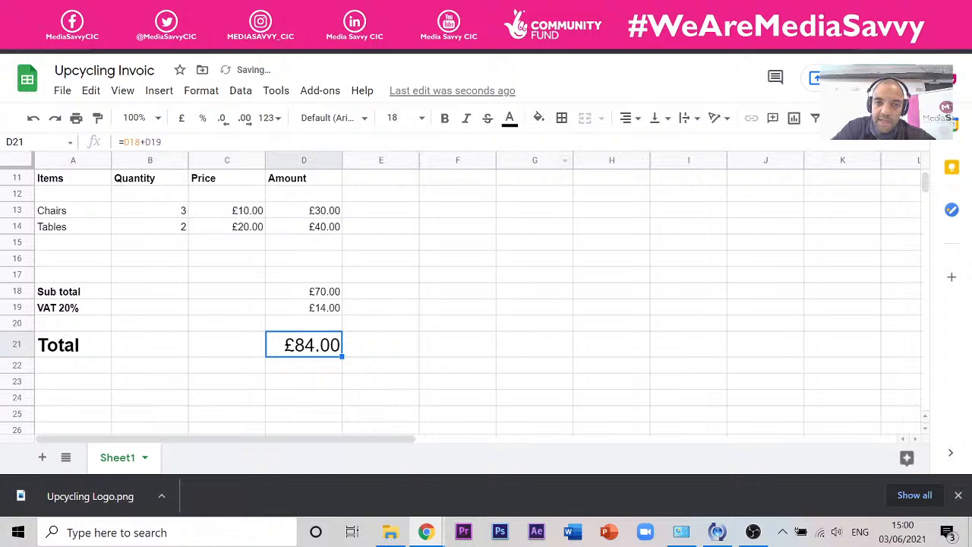
{"action": "left_click", "coordinate": [444, 117]}
{"action": "left_click", "coordinate": [378, 343]}
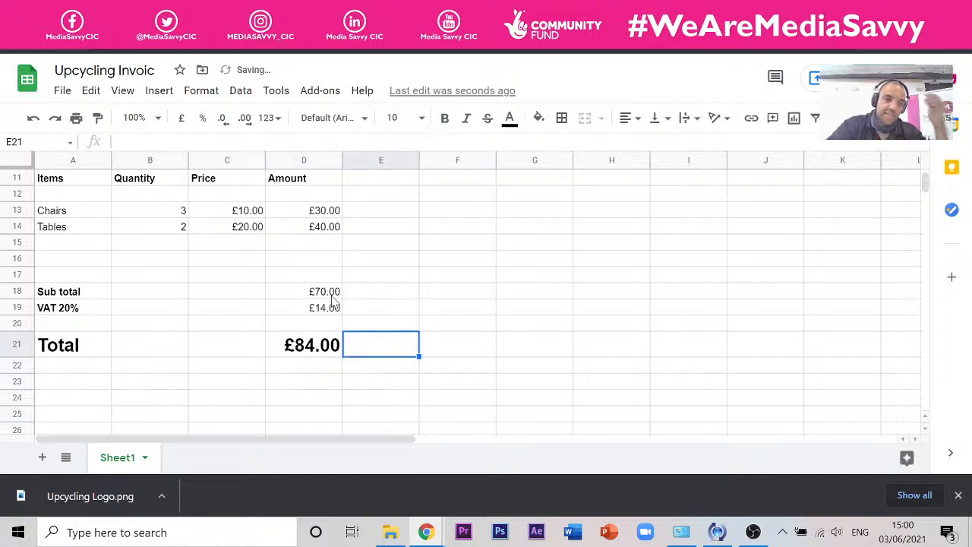
Rename the invoice sheet Sheet1 as "Sale to Cafe 03/06/2021".
{"action": "scroll", "coordinate": [369, 265], "scroll_direction": "up", "scroll_amount": 3}
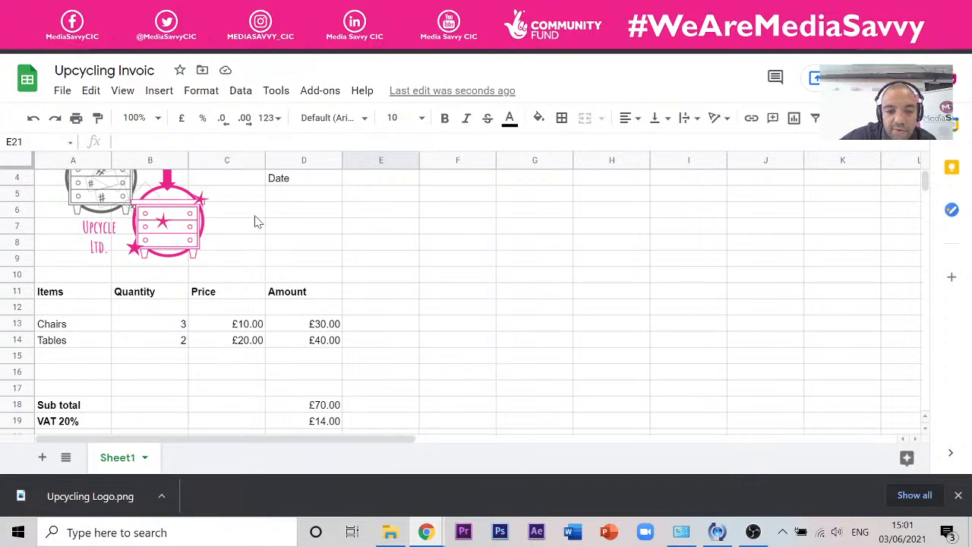
{"action": "scroll", "coordinate": [439, 303], "scroll_direction": "down", "scroll_amount": 2}
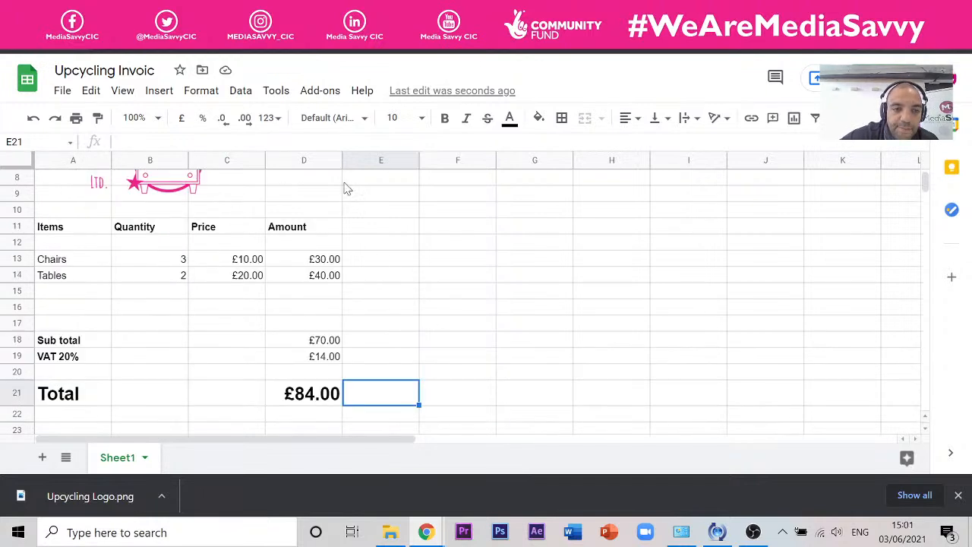
{"action": "double_click", "coordinate": [129, 464]}
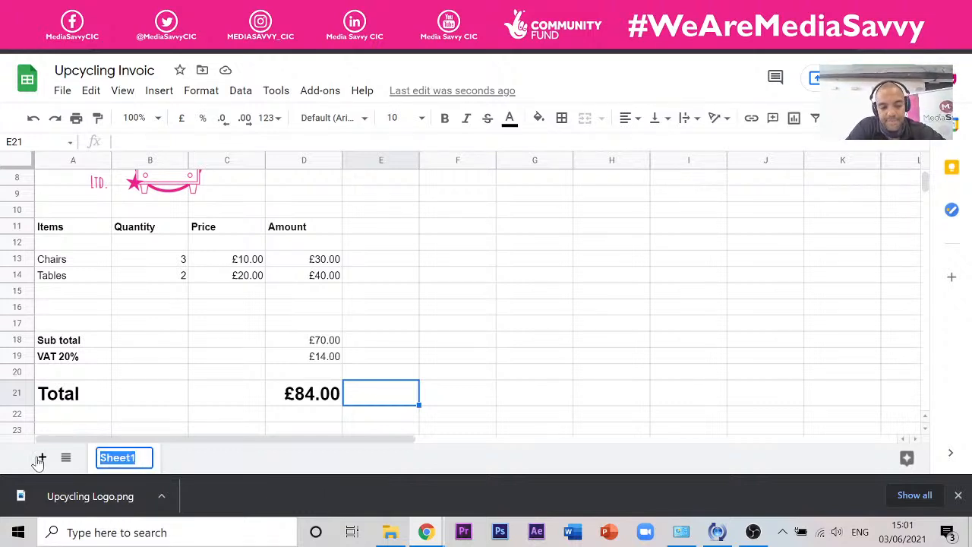
{"action": "type", "text": "Sale to"}
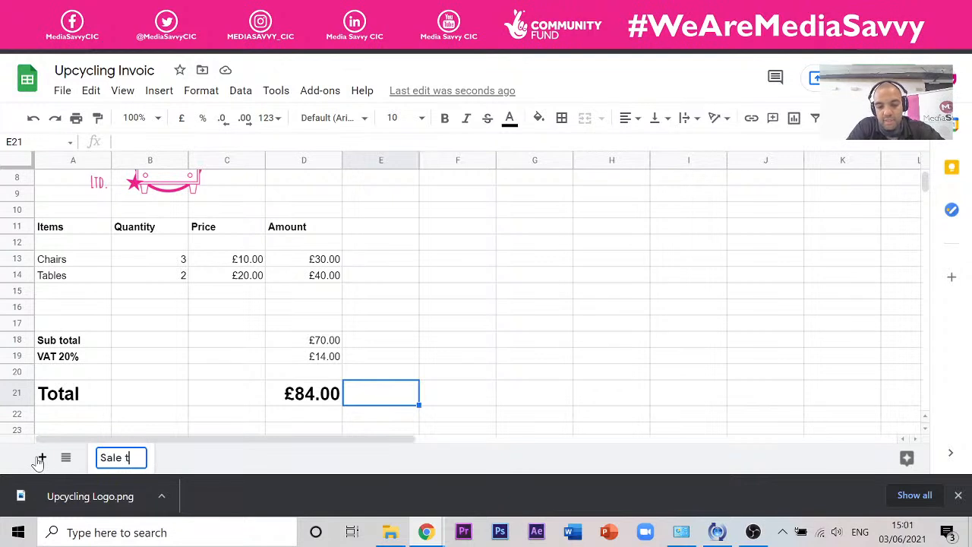
{"action": "key", "text": "BackSpace"}
{"action": "key", "text": "BackSpace"}
{"action": "type", "text": "o "}
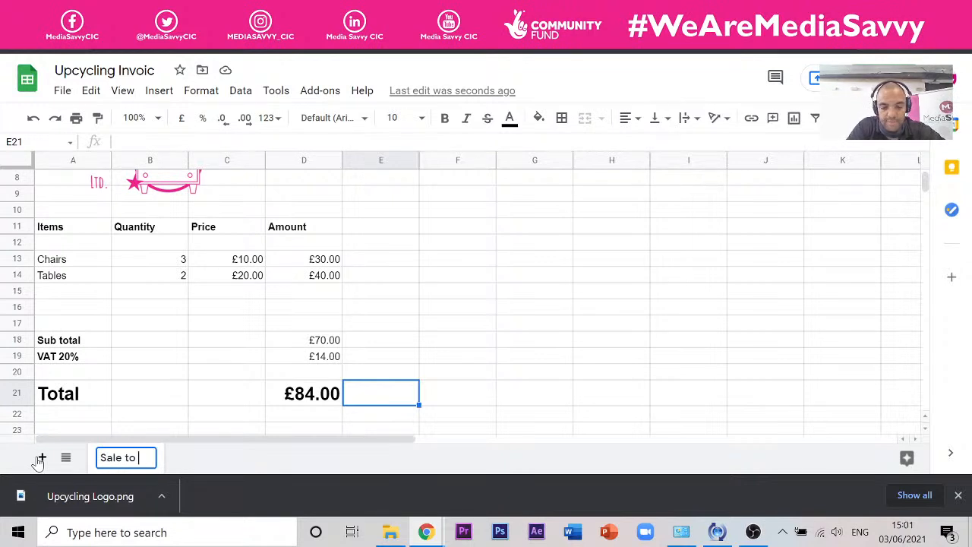
{"action": "type", "text": "Cafe "}
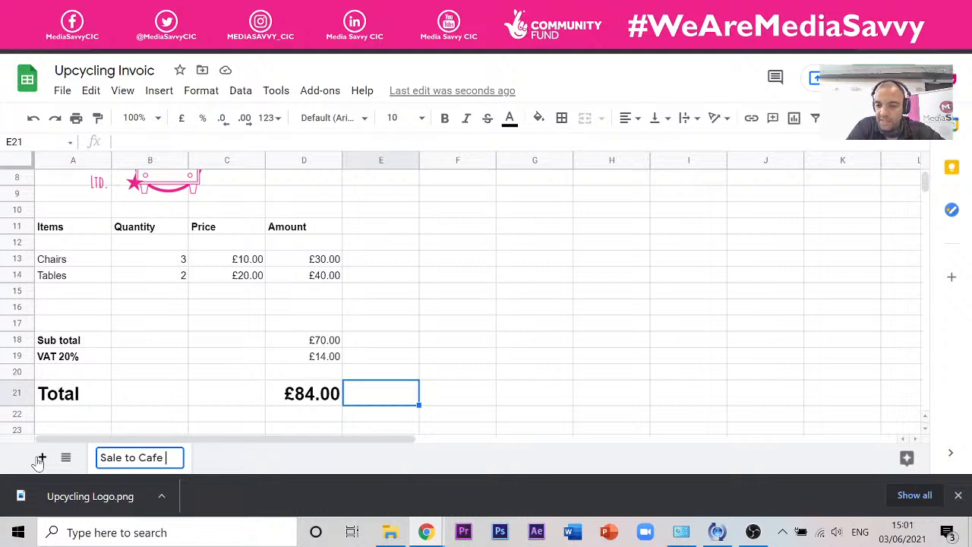
{"action": "type", "text": "03"}
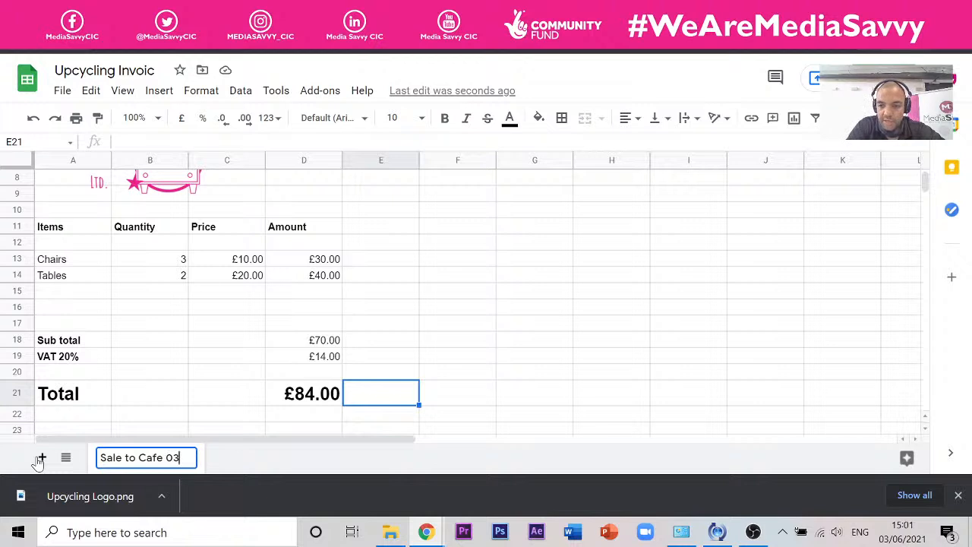
{"action": "type", "text": "/06"}
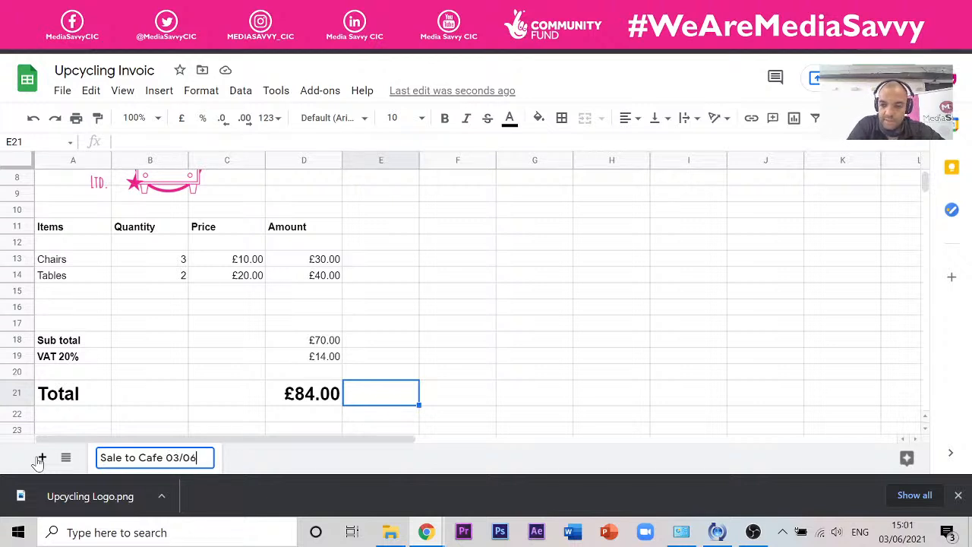
{"action": "type", "text": "2021"}
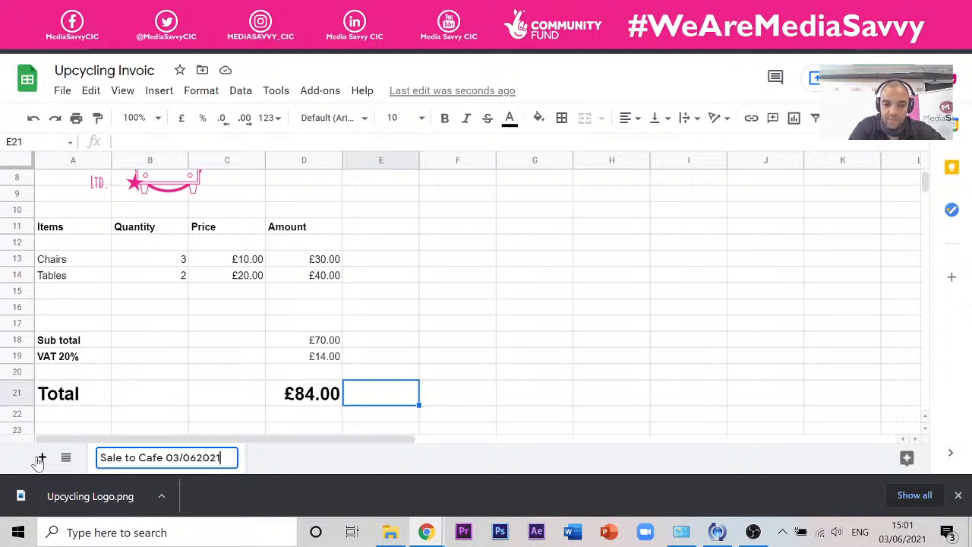
{"action": "left_click", "coordinate": [196, 460]}
{"action": "type", "text": "/"}
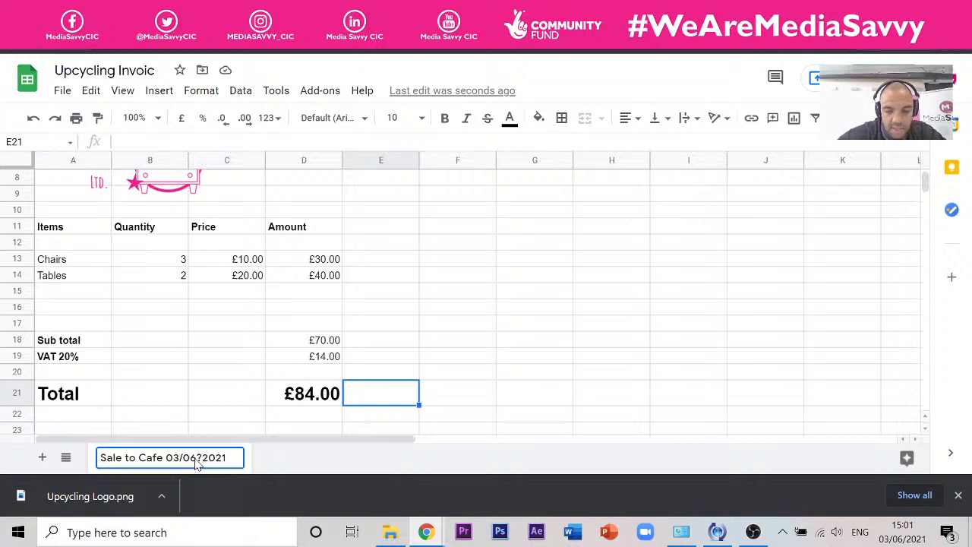
{"action": "key", "text": "BackSpace"}
{"action": "type", "text": "/"}
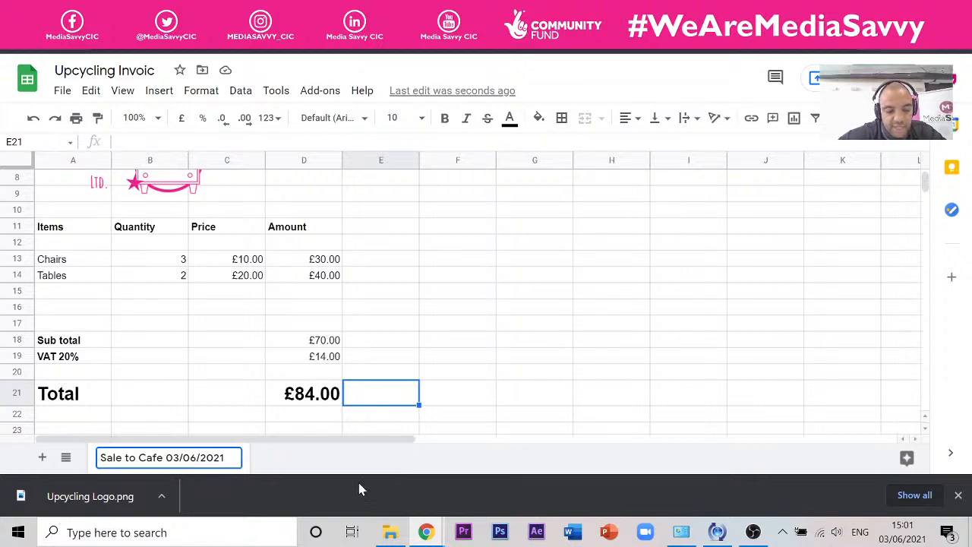
{"action": "left_click", "coordinate": [502, 406]}
Duplicate the "Sale to Cafe 03/06/2021" sheet and look over the copied invoice.
{"action": "scroll", "coordinate": [235, 404], "scroll_direction": "up", "scroll_amount": 1}
{"action": "scroll", "coordinate": [215, 328], "scroll_direction": "down", "scroll_amount": 3}
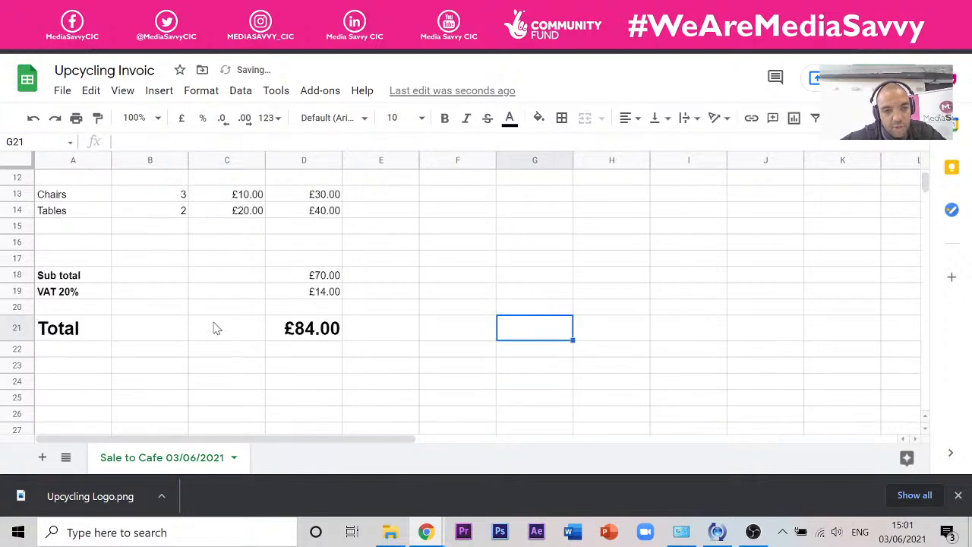
{"action": "scroll", "coordinate": [214, 328], "scroll_direction": "up", "scroll_amount": 4}
{"action": "scroll", "coordinate": [214, 328], "scroll_direction": "down", "scroll_amount": 1}
{"action": "scroll", "coordinate": [216, 328], "scroll_direction": "up", "scroll_amount": 1}
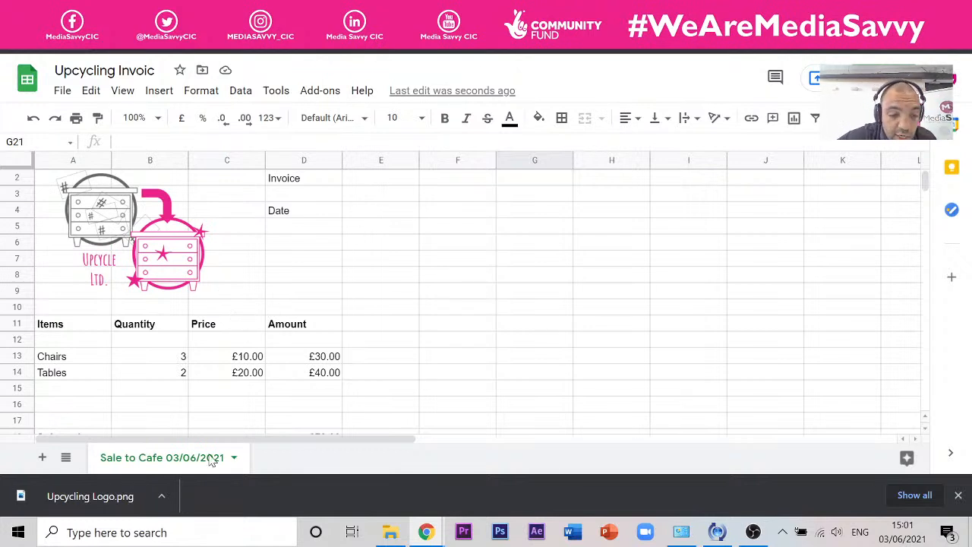
{"action": "left_click", "coordinate": [234, 458]}
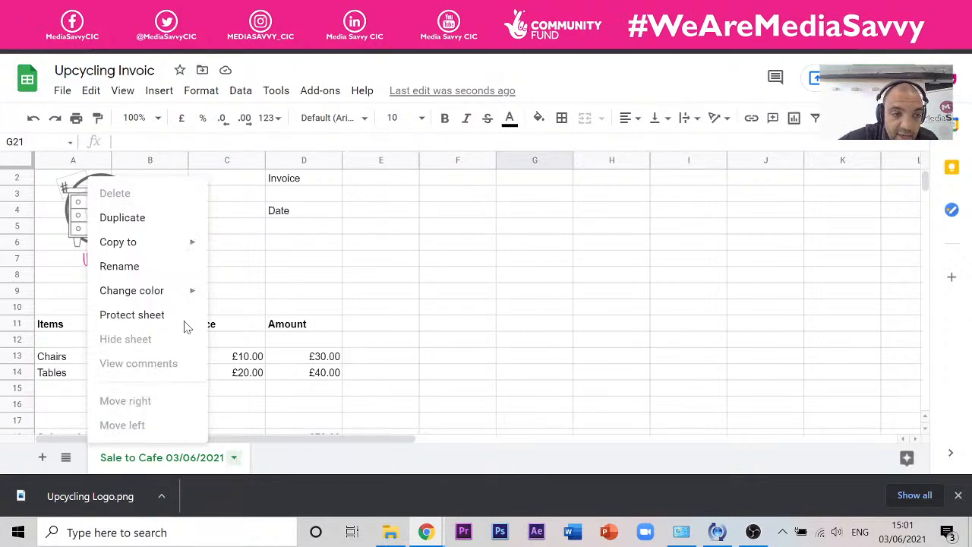
{"action": "left_click", "coordinate": [152, 232]}
{"action": "scroll", "coordinate": [354, 263], "scroll_direction": "down", "scroll_amount": 2}
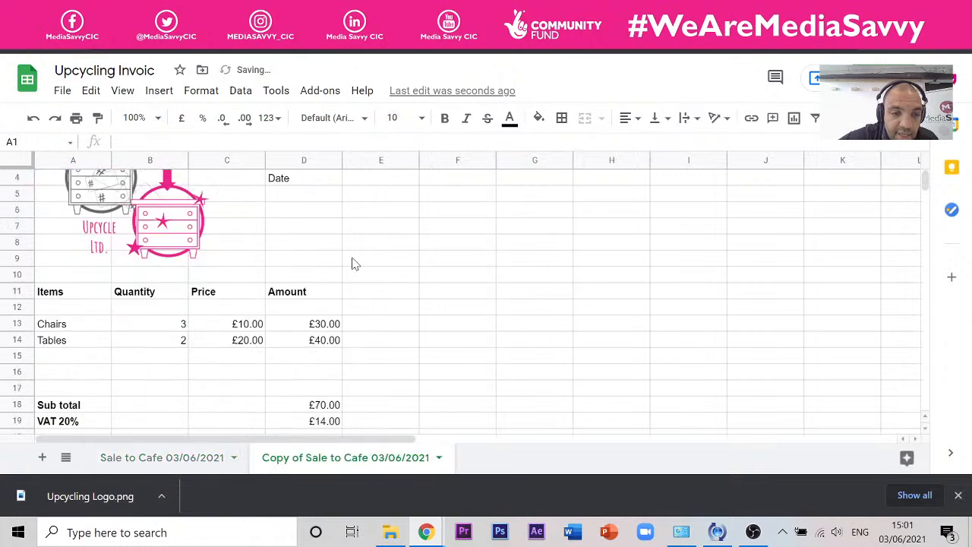
{"action": "scroll", "coordinate": [323, 286], "scroll_direction": "up", "scroll_amount": 2}
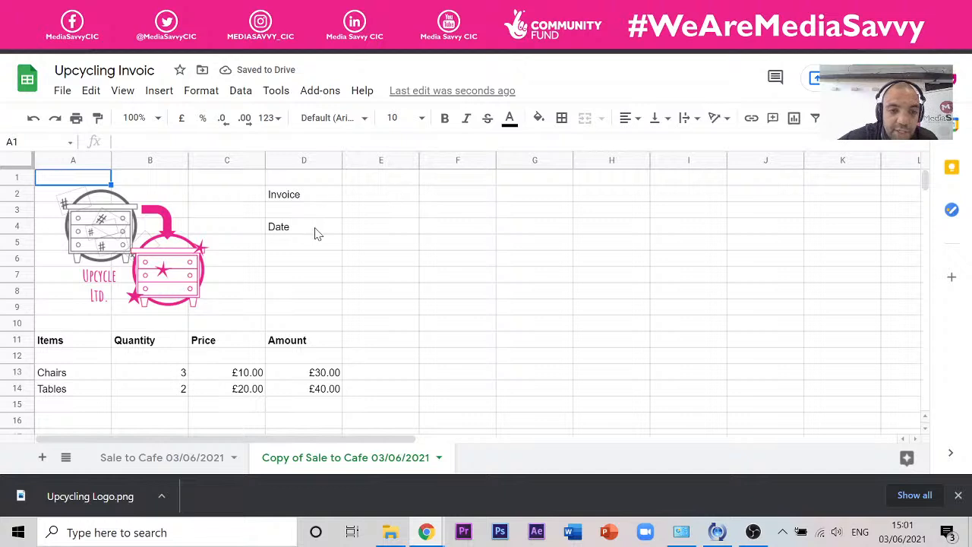
{"action": "scroll", "coordinate": [266, 262], "scroll_direction": "down", "scroll_amount": 1}
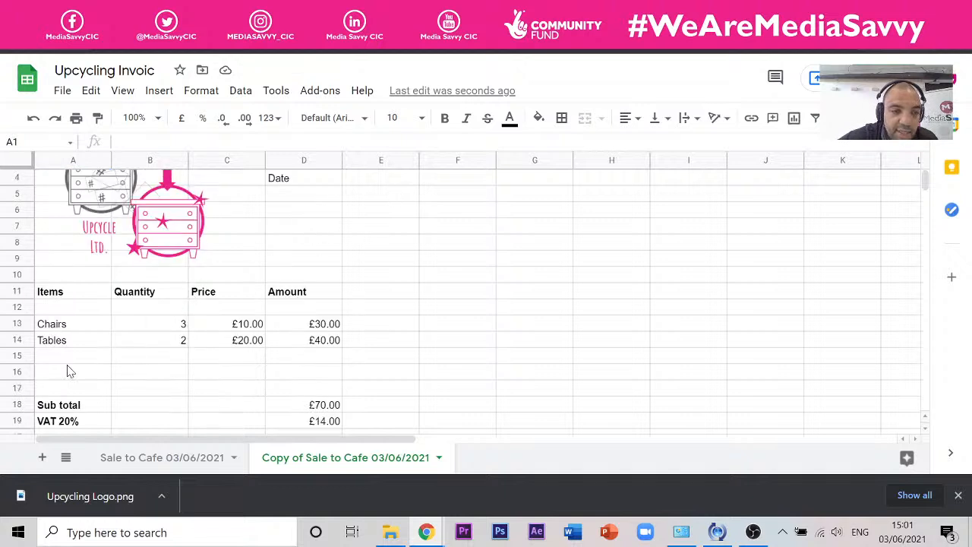
Rename the duplicated invoice sheet as "Sale to Restaurant 03/06/2021".
{"action": "left_click", "coordinate": [172, 326]}
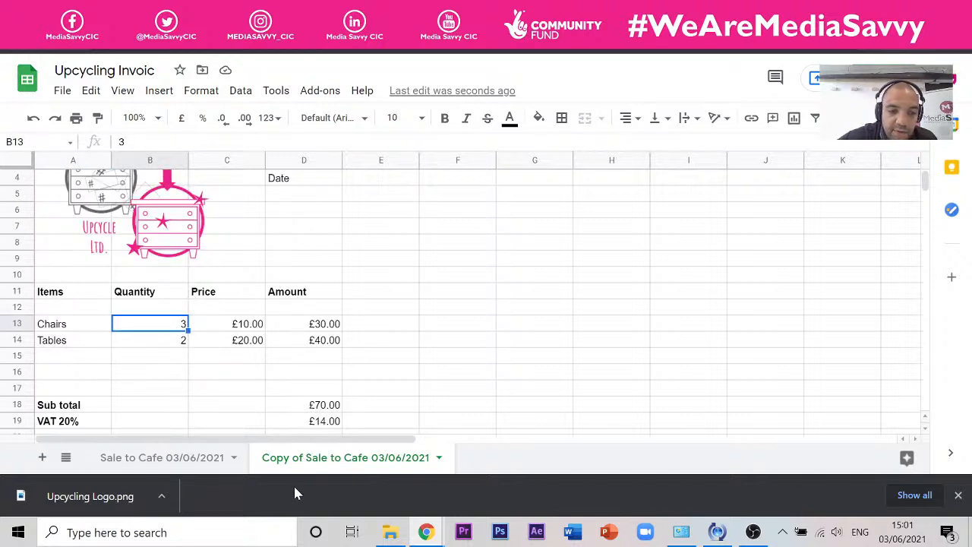
{"action": "double_click", "coordinate": [285, 460]}
{"action": "left_click", "coordinate": [301, 458]}
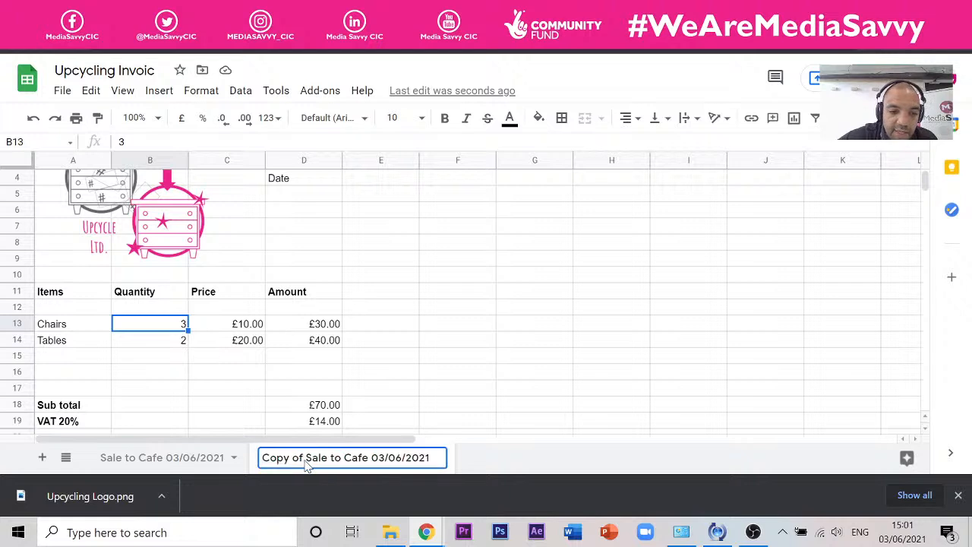
{"action": "left_click_drag", "start_coordinate": [307, 466], "coordinate": [197, 461]}
{"action": "key", "text": "BackSpace"}
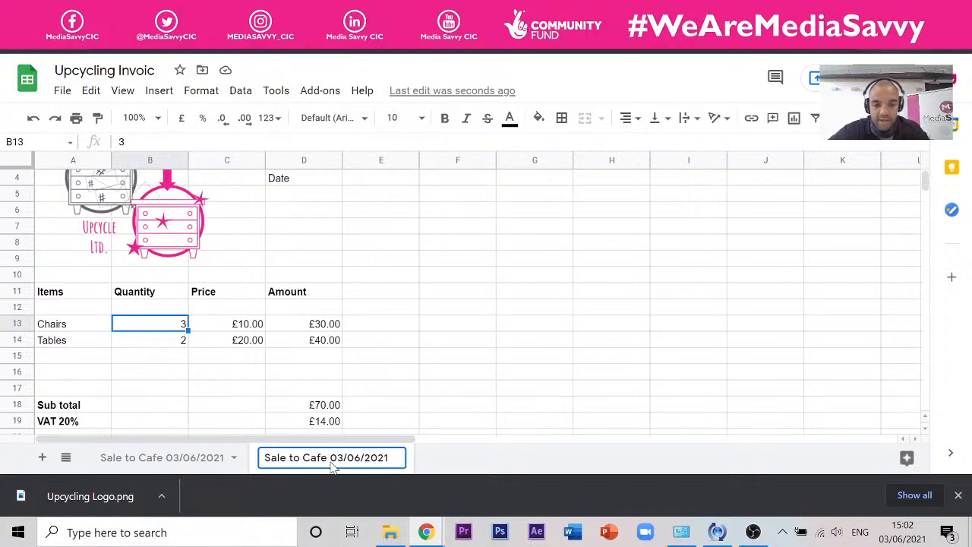
{"action": "key", "text": "BackSpace"}
{"action": "key", "text": "BackSpace"}
{"action": "key", "text": "BackSpace"}
{"action": "key", "text": "BackSpace"}
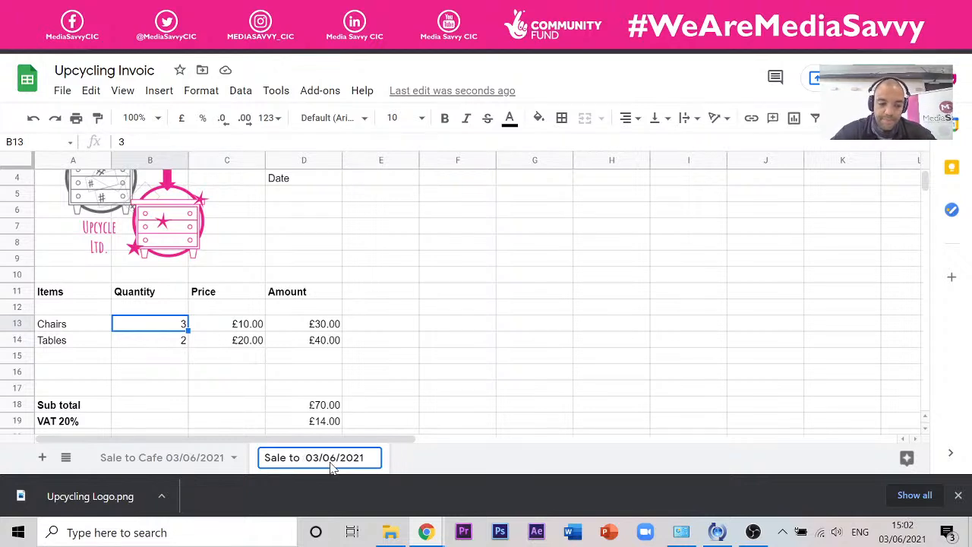
{"action": "type", "text": "Resta"}
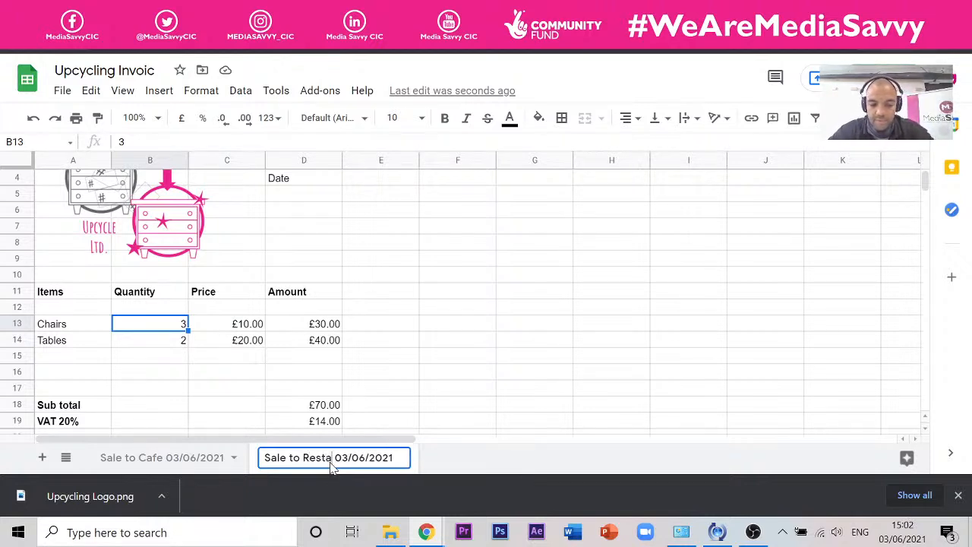
{"action": "type", "text": "urant"}
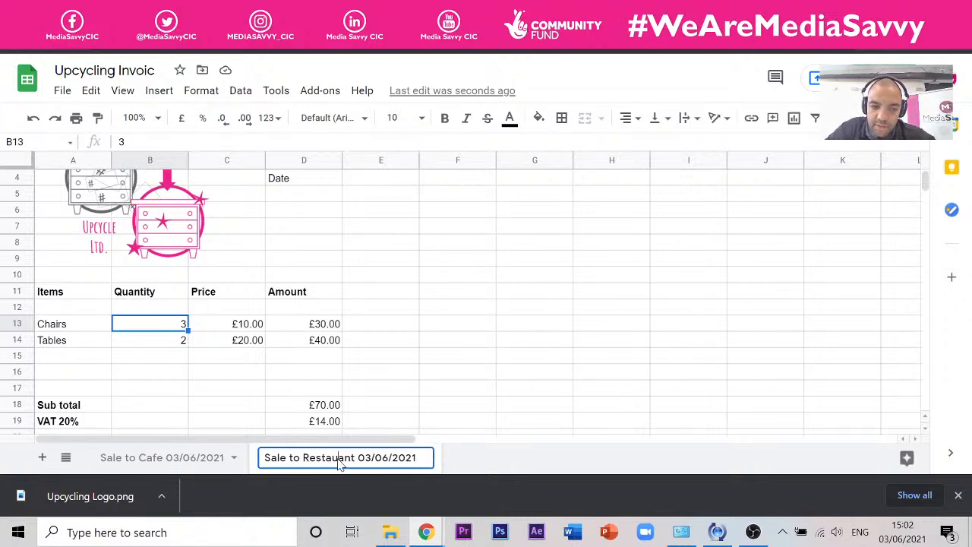
{"action": "left_click", "coordinate": [343, 465]}
{"action": "type", "text": "r"}
{"action": "left_click", "coordinate": [471, 392]}
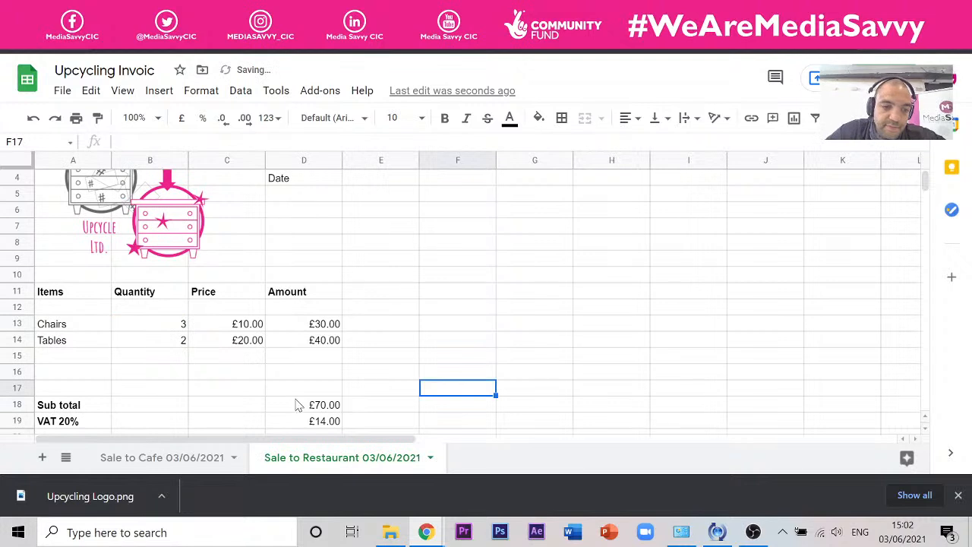
Set the Chairs quantity in B13 to 30 and check the recalculated amounts, VAT and total.
{"action": "left_click", "coordinate": [155, 324]}
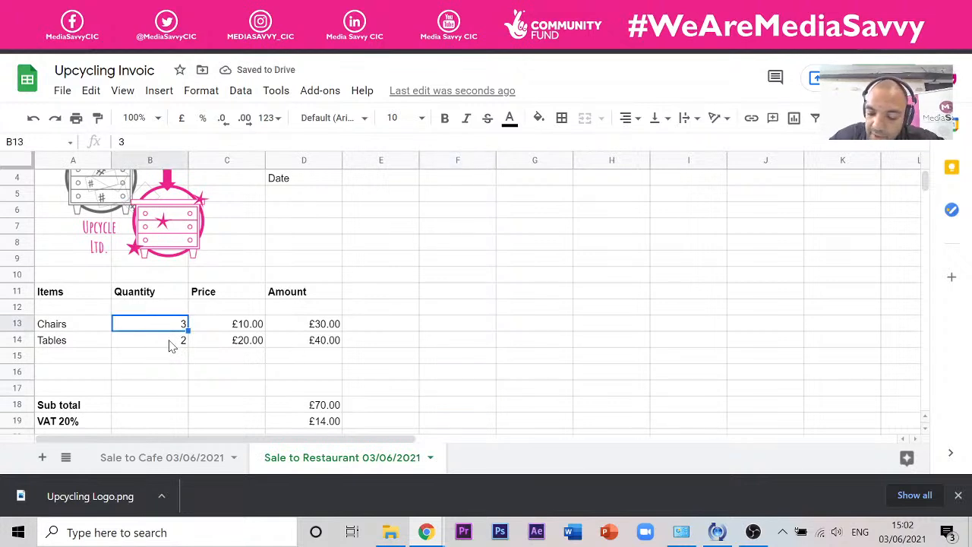
{"action": "type", "text": "30"}
{"action": "scroll", "coordinate": [476, 297], "scroll_direction": "down", "scroll_amount": 1}
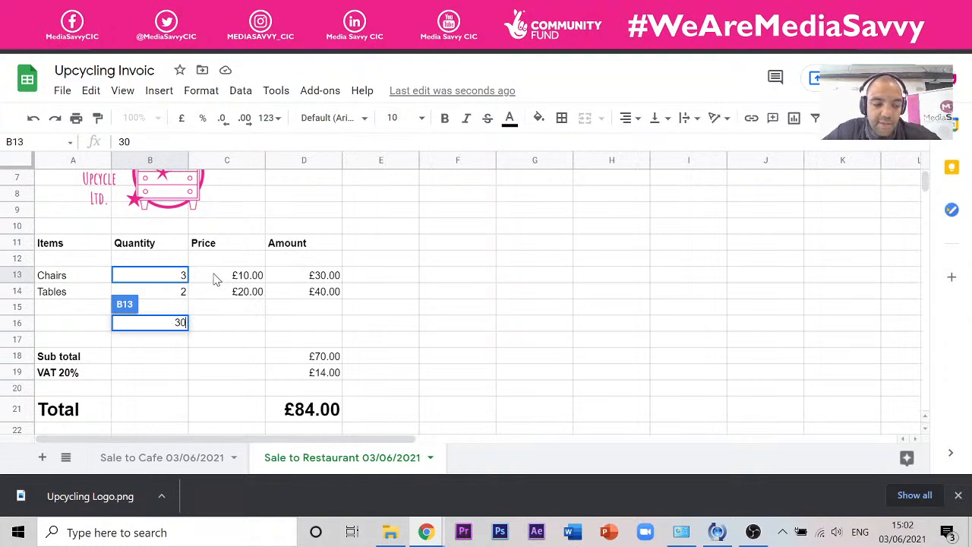
{"action": "key", "text": "Escape"}
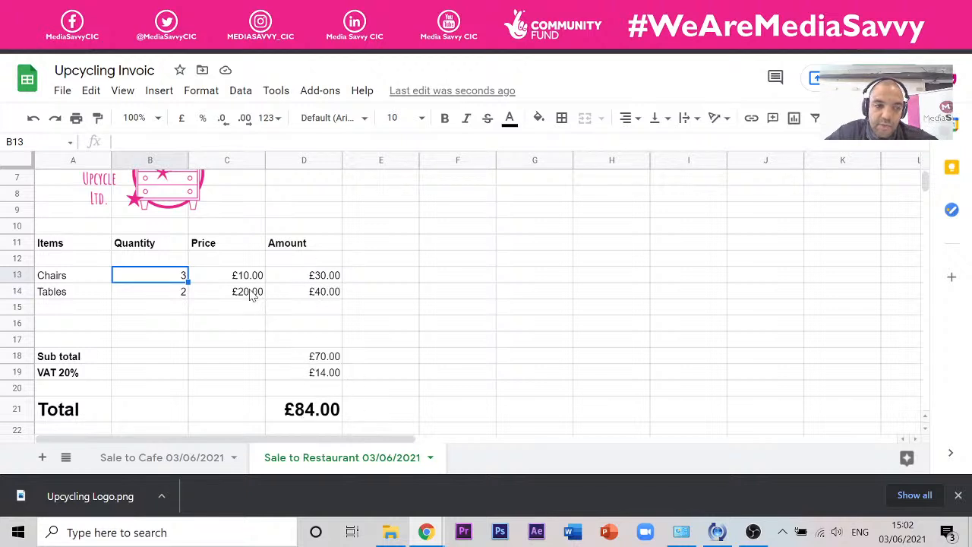
{"action": "type", "text": "3"}
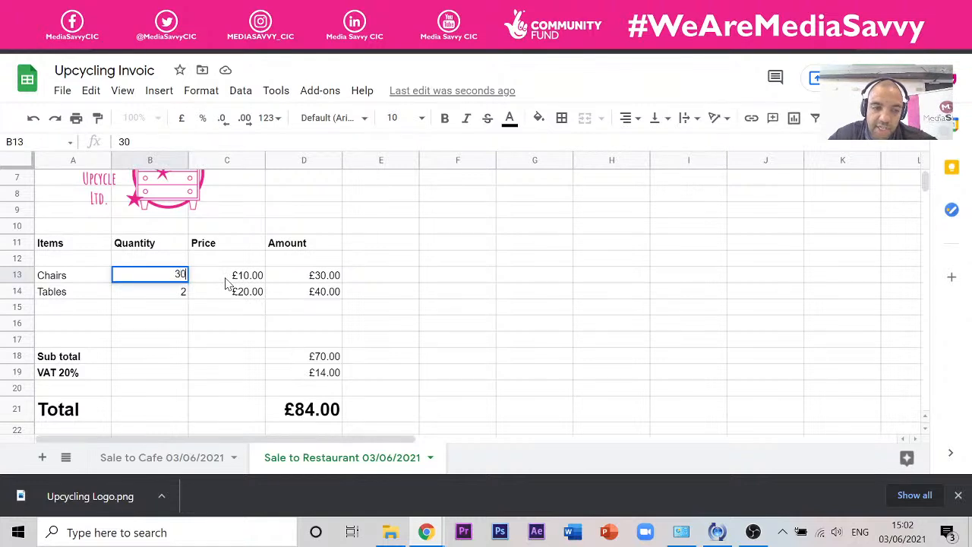
{"action": "type", "text": "0"}
{"action": "key", "text": "Return"}
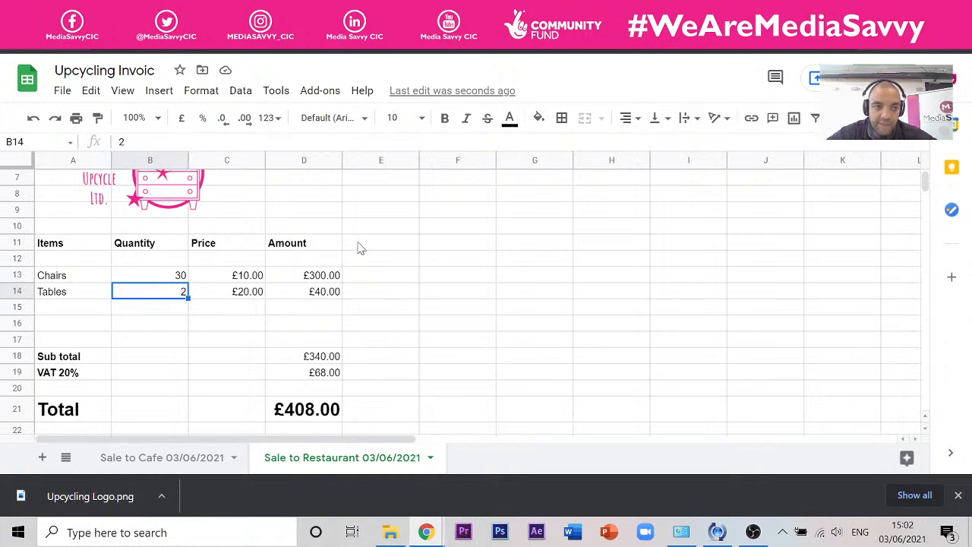
{"action": "scroll", "coordinate": [347, 238], "scroll_direction": "up", "scroll_amount": 2}
{"action": "scroll", "coordinate": [328, 299], "scroll_direction": "down", "scroll_amount": 3}
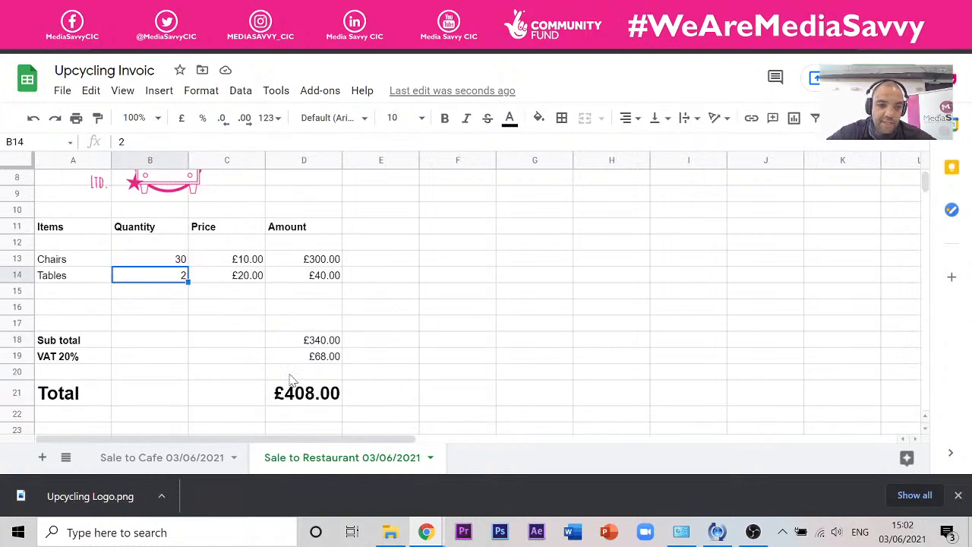
{"action": "scroll", "coordinate": [4, 241], "scroll_direction": "up", "scroll_amount": 3}
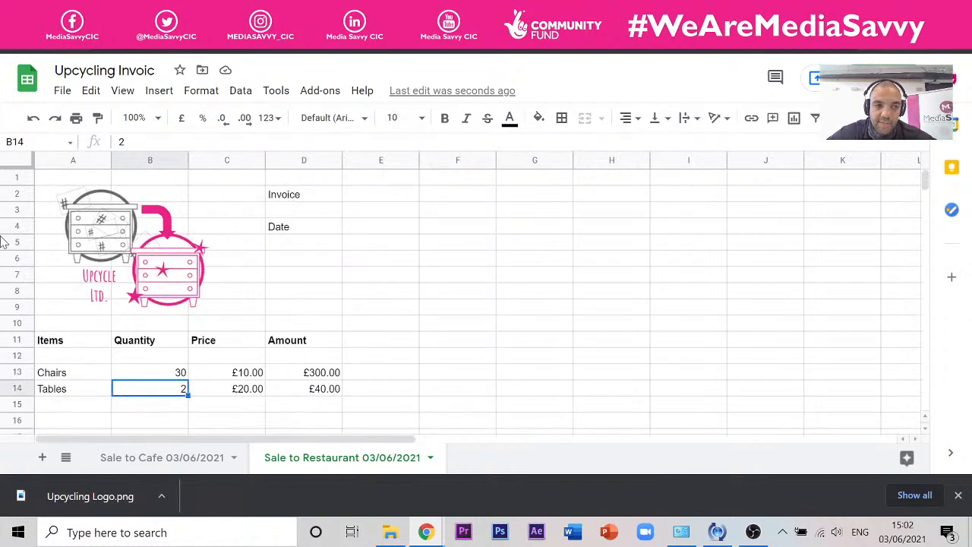
{"action": "scroll", "coordinate": [330, 235], "scroll_direction": "down", "scroll_amount": 5}
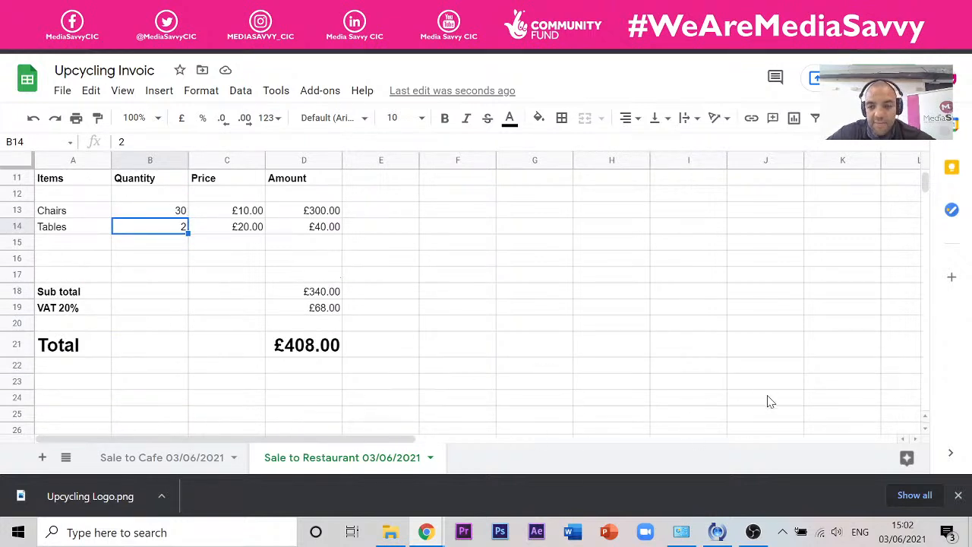
Rename the spreadsheet file as "2021 Upcycling Invoices".
{"action": "left_click", "coordinate": [129, 70]}
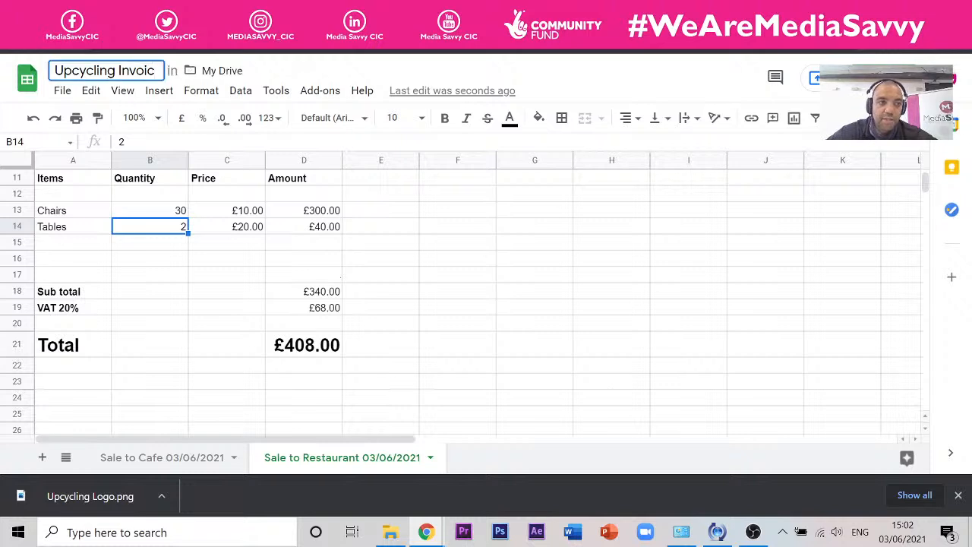
{"action": "type", "text": "2021"}
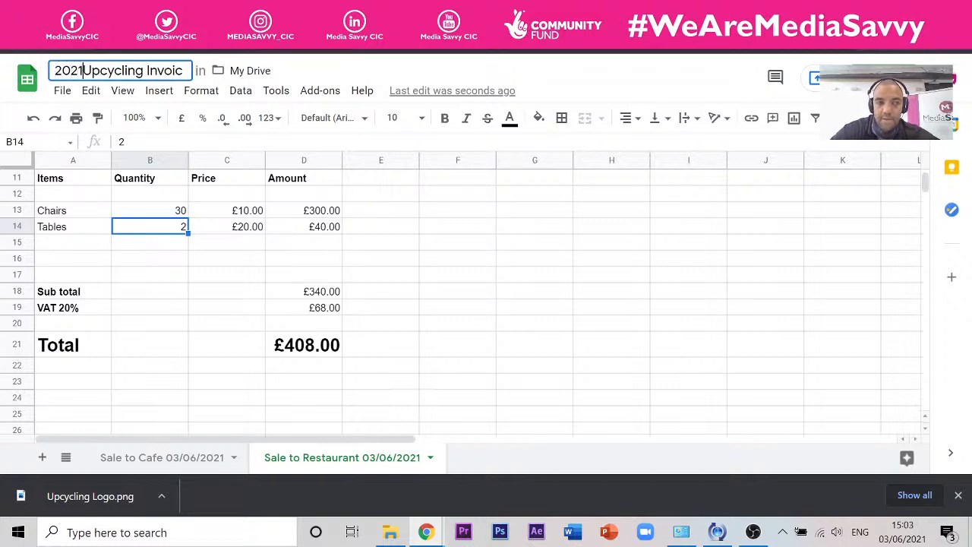
{"action": "left_click", "coordinate": [481, 241]}
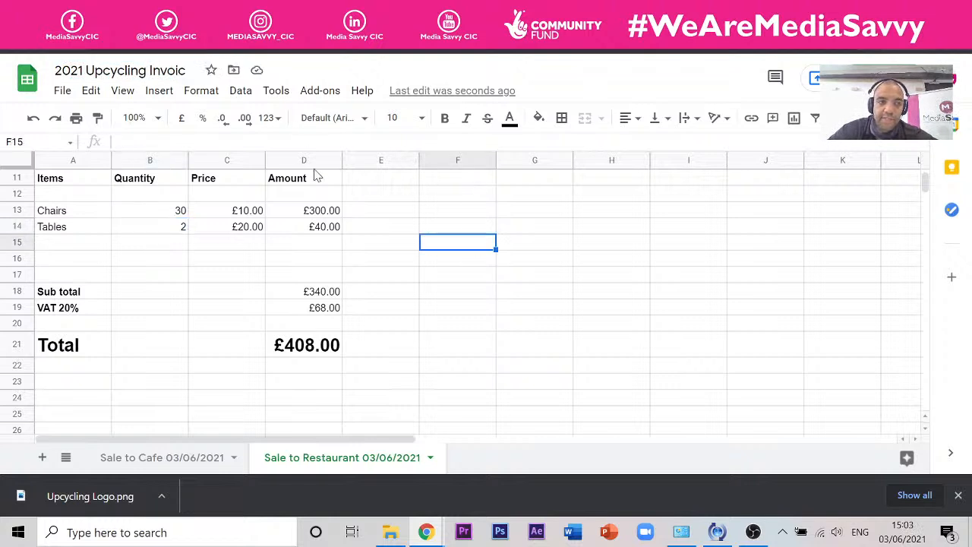
{"action": "left_click", "coordinate": [186, 71]}
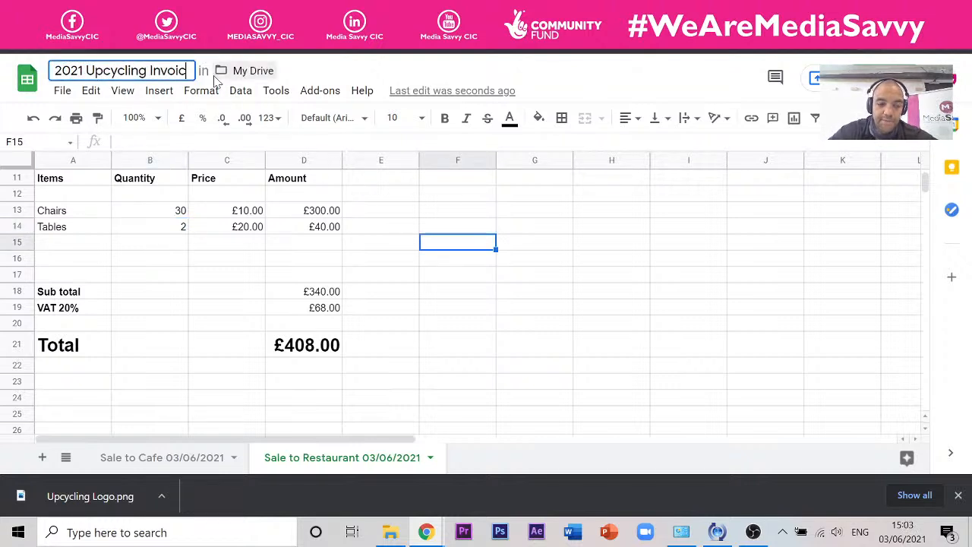
{"action": "type", "text": "es"}
{"action": "left_click", "coordinate": [527, 296]}
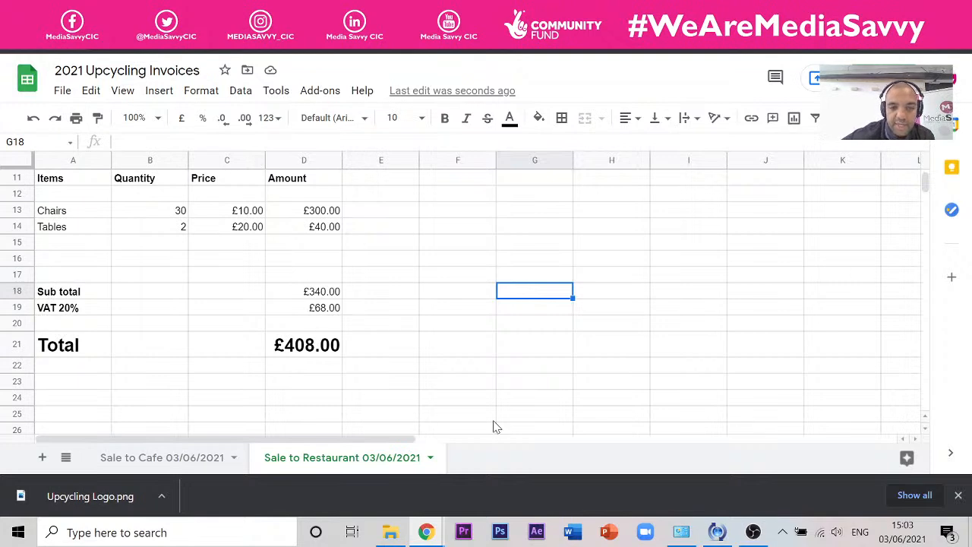
Look over the restaurant invoice from the logo and header down to the total.
{"action": "scroll", "coordinate": [330, 259], "scroll_direction": "up", "scroll_amount": 5}
{"action": "scroll", "coordinate": [303, 255], "scroll_direction": "down", "scroll_amount": 3}
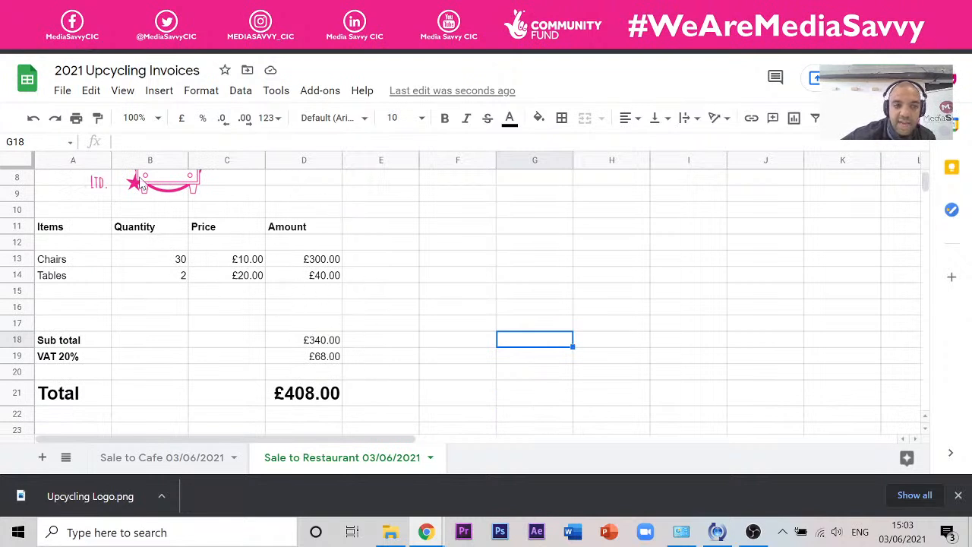
{"action": "scroll", "coordinate": [328, 265], "scroll_direction": "up", "scroll_amount": 3}
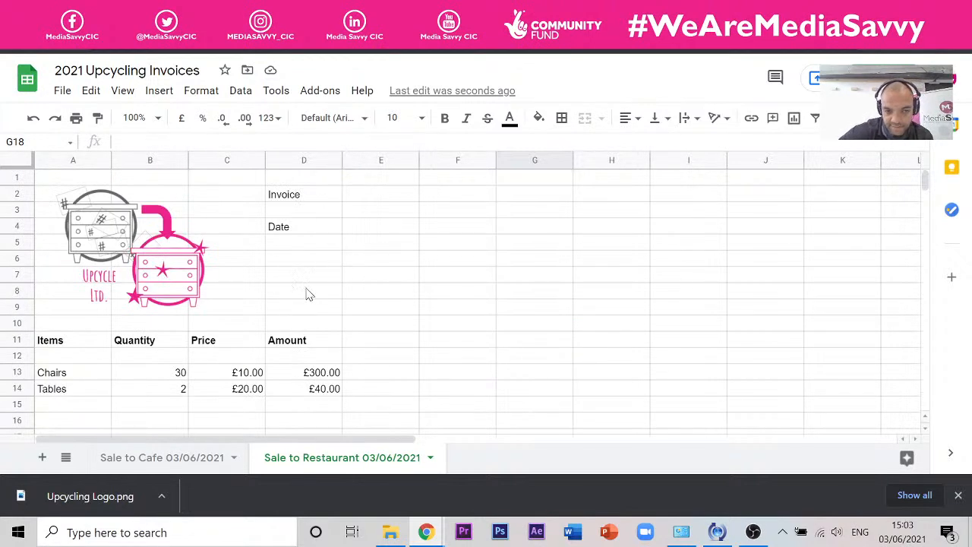
{"action": "scroll", "coordinate": [208, 321], "scroll_direction": "down", "scroll_amount": 6}
{"action": "scroll", "coordinate": [288, 323], "scroll_direction": "up", "scroll_amount": 5}
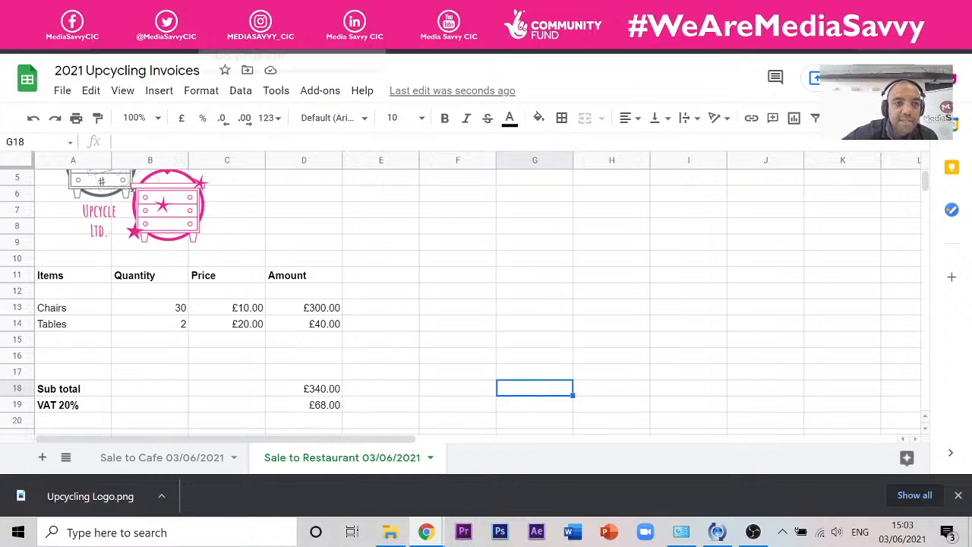
{"action": "scroll", "coordinate": [204, 275], "scroll_direction": "up", "scroll_amount": 2}
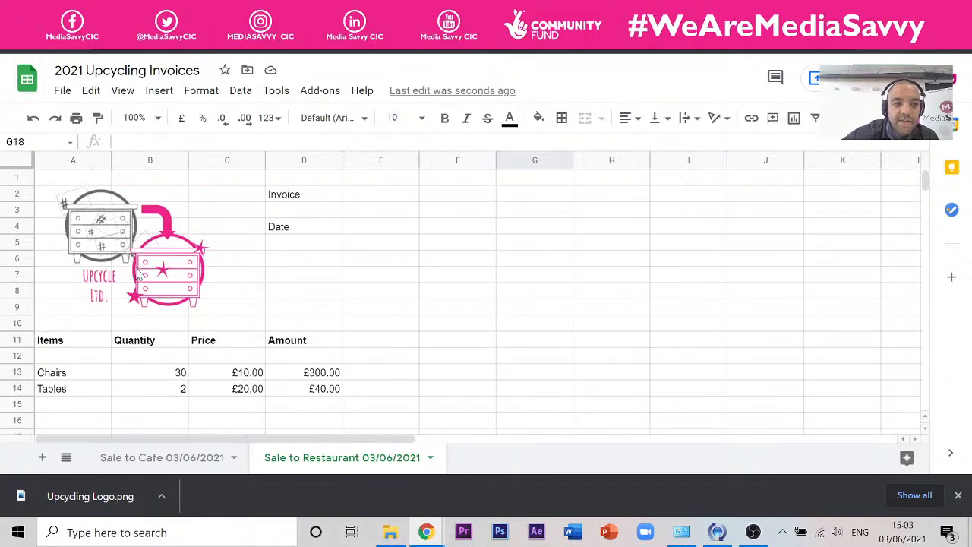
{"action": "left_click", "coordinate": [304, 95]}
{"action": "mouse_move", "coordinate": [362, 91]}
{"action": "left_click", "coordinate": [541, 81]}
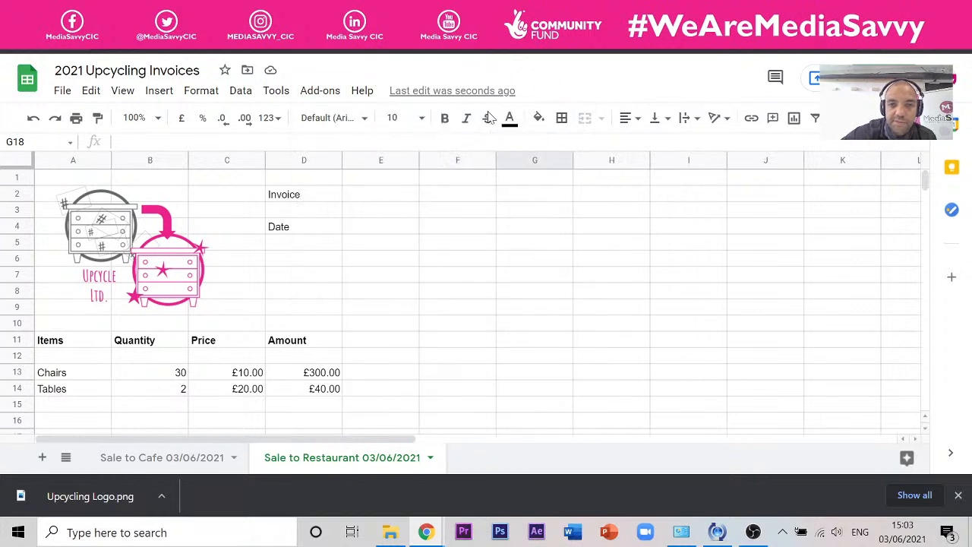
Select the invoice's logo image and look through the available insert options.
{"action": "left_click", "coordinate": [182, 260]}
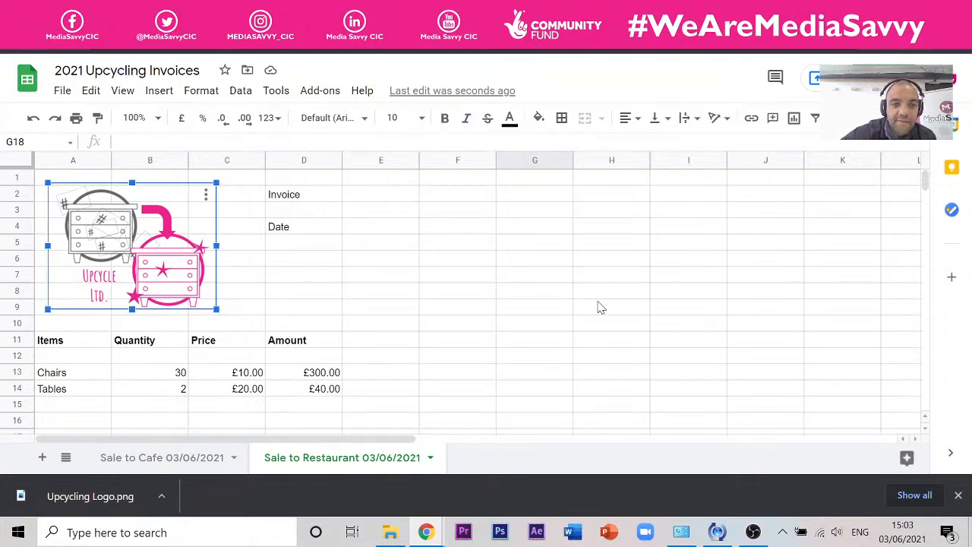
{"action": "left_click", "coordinate": [327, 308]}
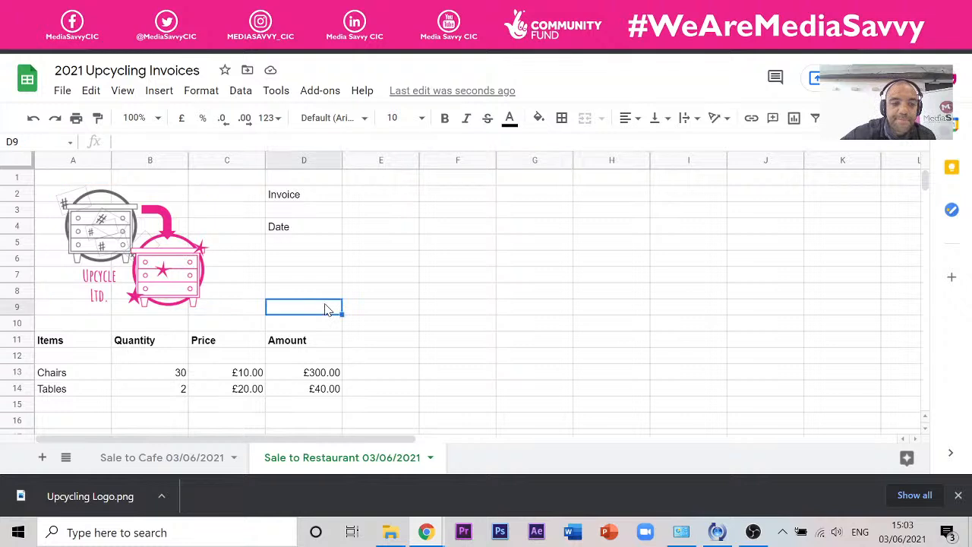
{"action": "left_click", "coordinate": [161, 273]}
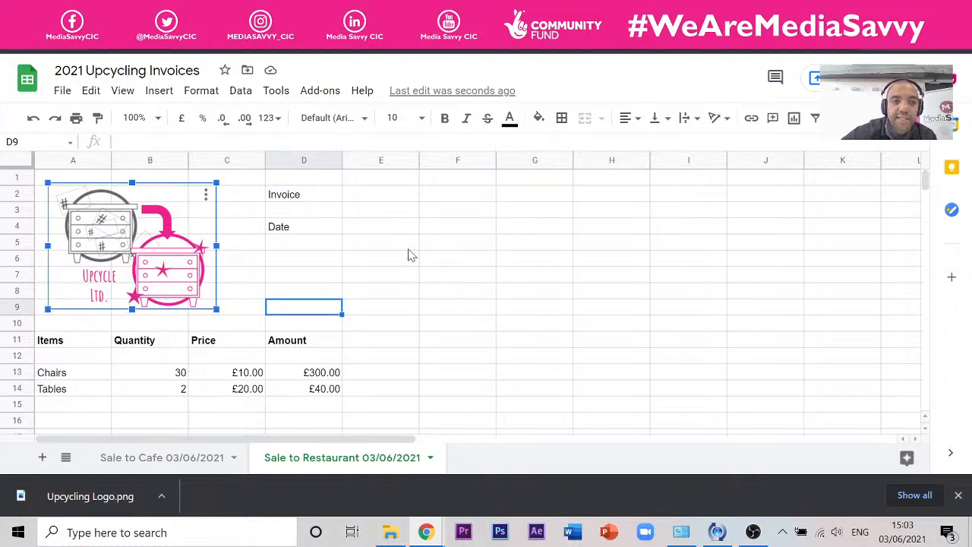
{"action": "left_click", "coordinate": [159, 92]}
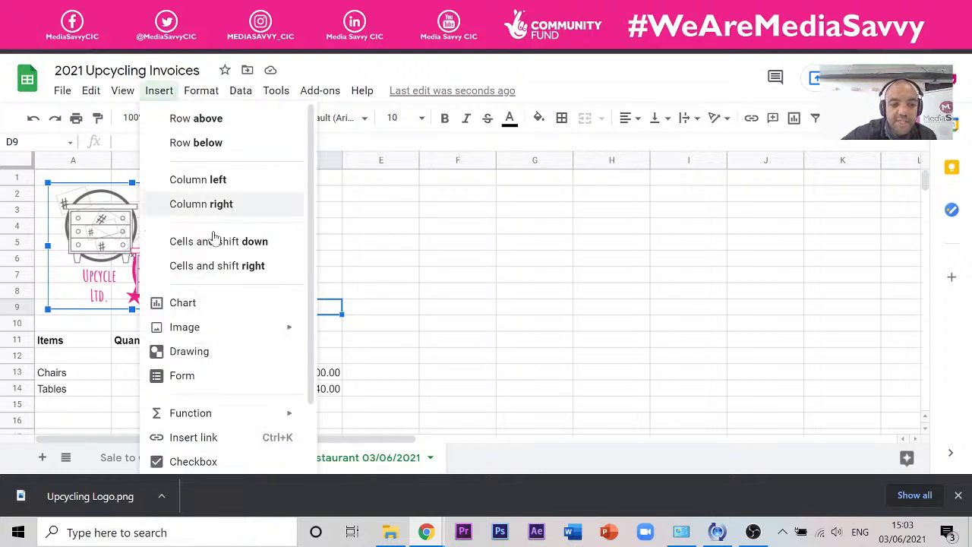
{"action": "mouse_move", "coordinate": [226, 328]}
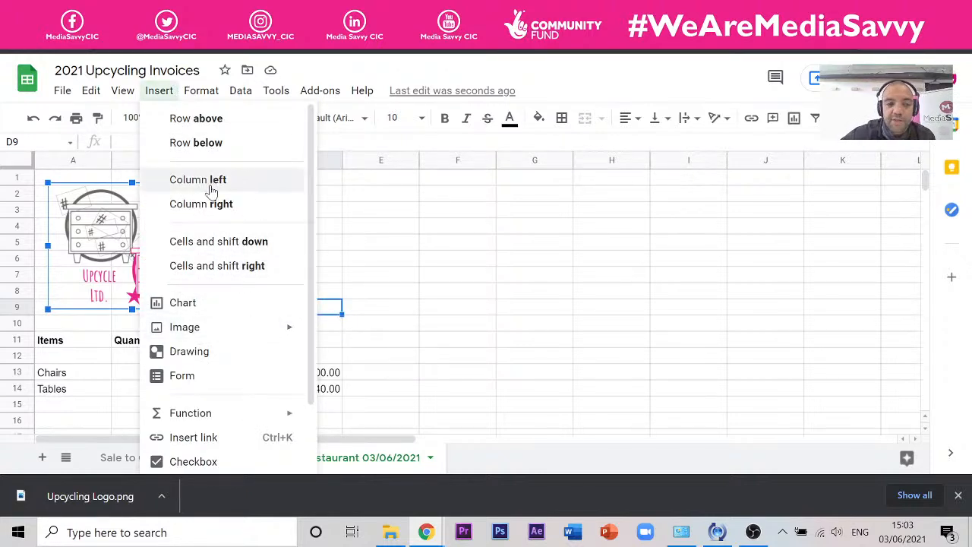
{"action": "left_click", "coordinate": [480, 215]}
{"action": "left_click", "coordinate": [201, 248]}
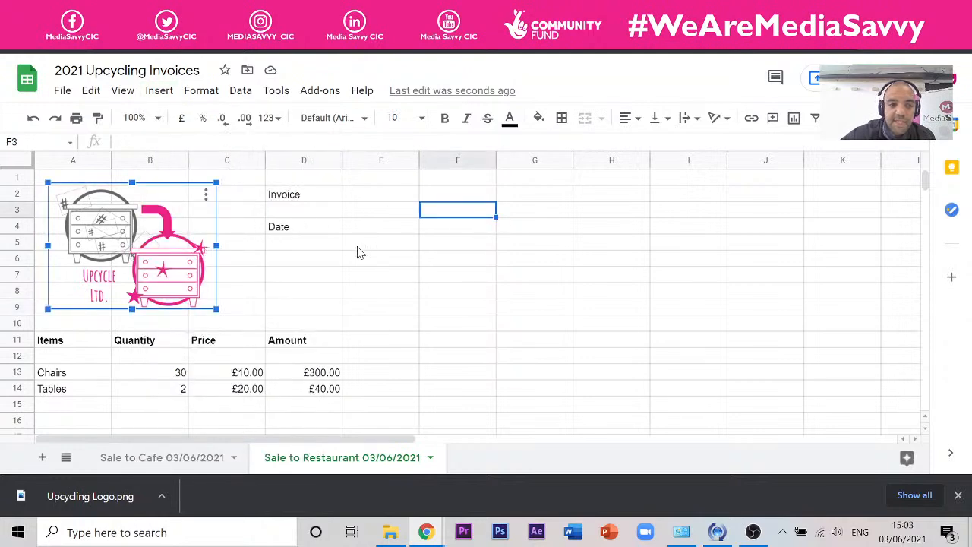
Switch to the untitled Google Docs document that contains the linked Upcycling Logo drawing.
{"action": "scroll", "coordinate": [362, 205], "scroll_direction": "down", "scroll_amount": 5}
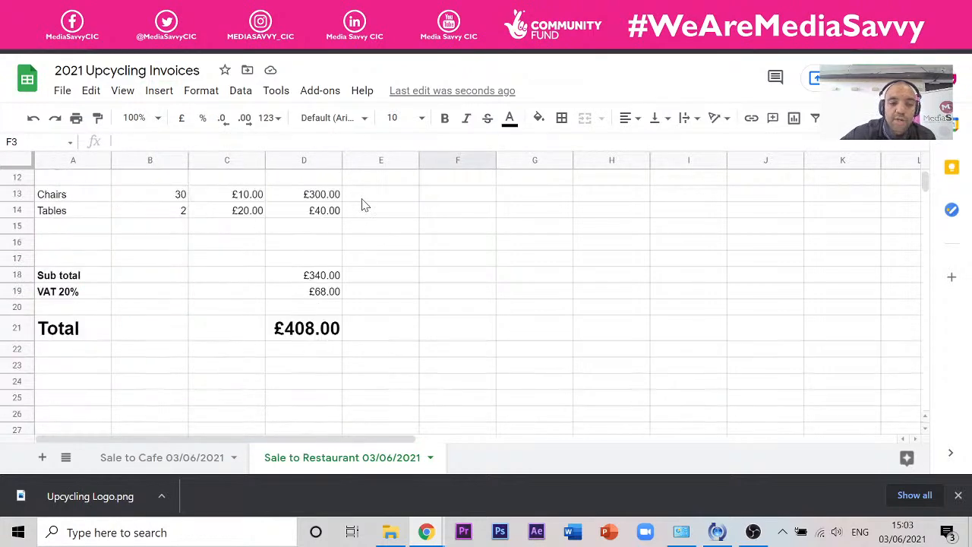
{"action": "scroll", "coordinate": [362, 206], "scroll_direction": "up", "scroll_amount": 2}
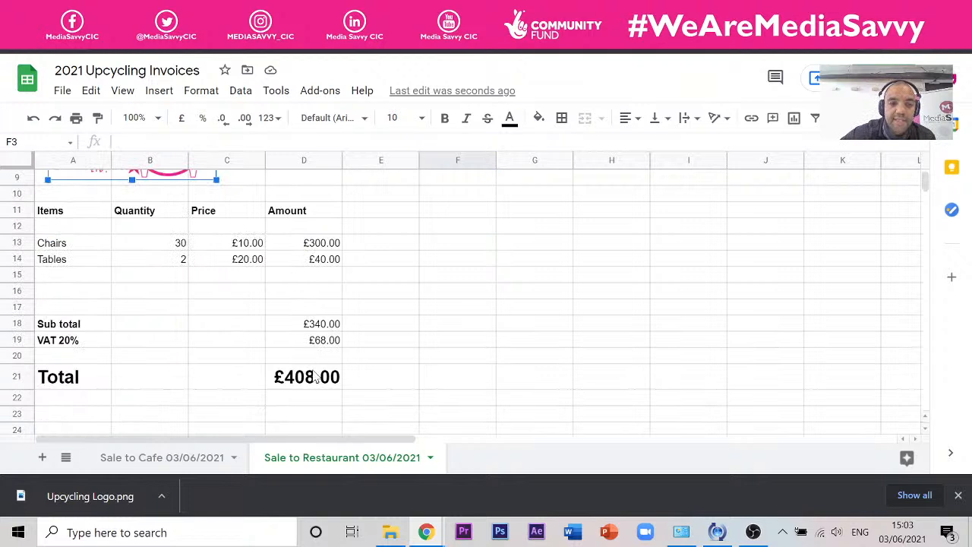
{"action": "scroll", "coordinate": [295, 316], "scroll_direction": "up", "scroll_amount": 3}
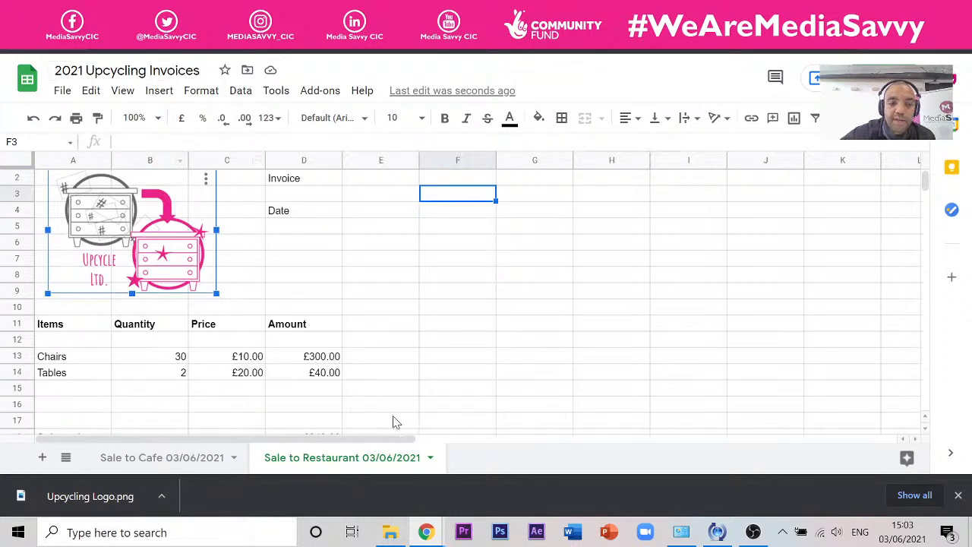
{"action": "scroll", "coordinate": [304, 349], "scroll_direction": "down", "scroll_amount": 1}
{"action": "left_click", "coordinate": [152, 14]}
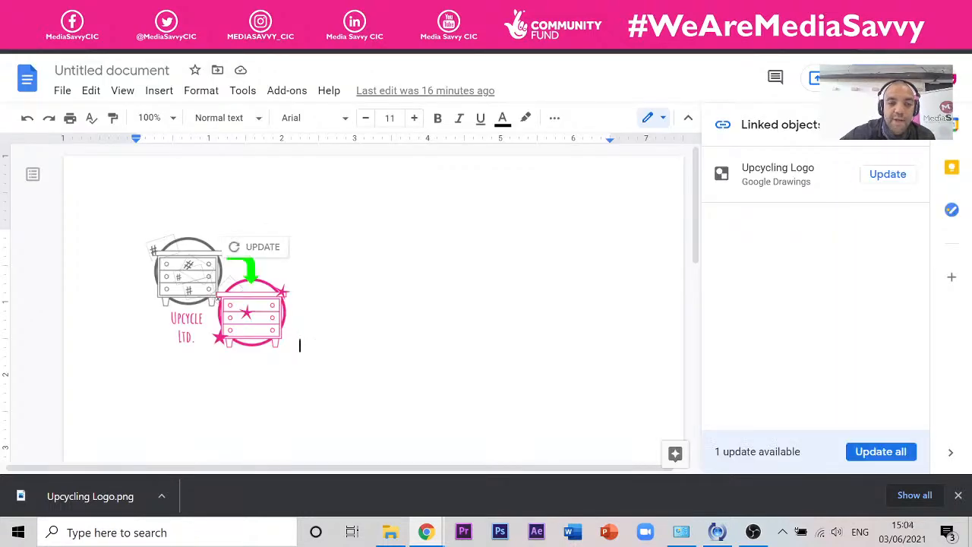
Return from the Google Docs document to the 2021 Upcycling Invoices spreadsheet and review the restaurant invoice from logo to total.
{"action": "scroll", "coordinate": [372, 303], "scroll_direction": "down", "scroll_amount": 2}
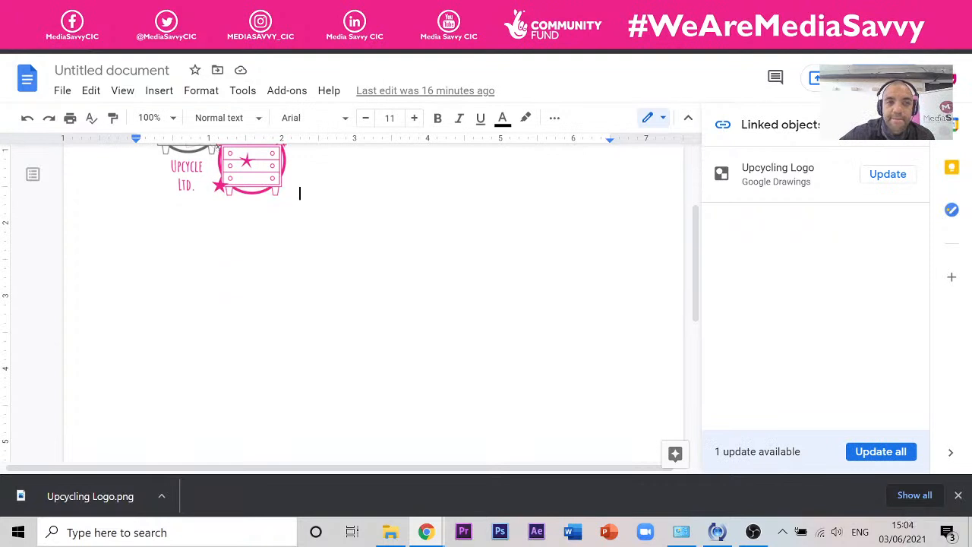
{"action": "left_click", "coordinate": [199, 14]}
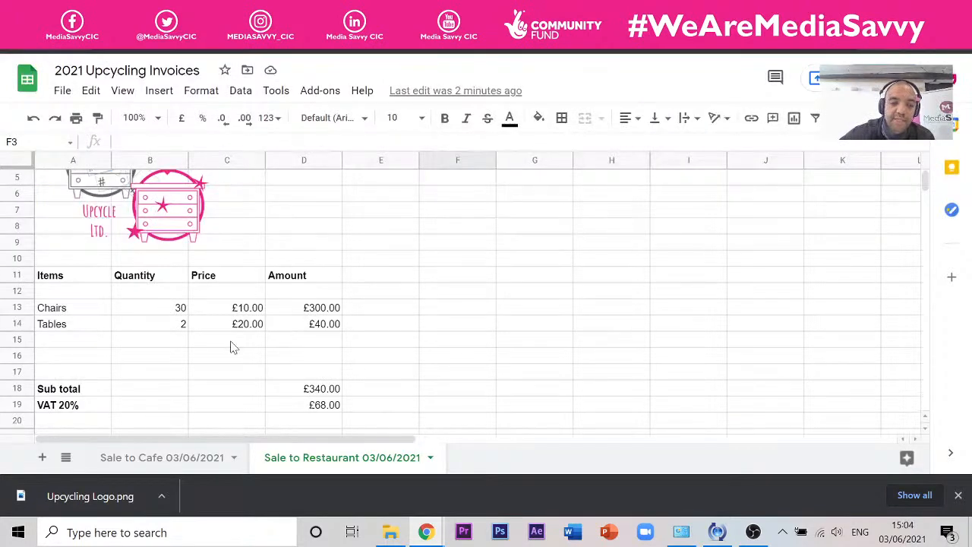
{"action": "scroll", "coordinate": [258, 295], "scroll_direction": "up", "scroll_amount": 1}
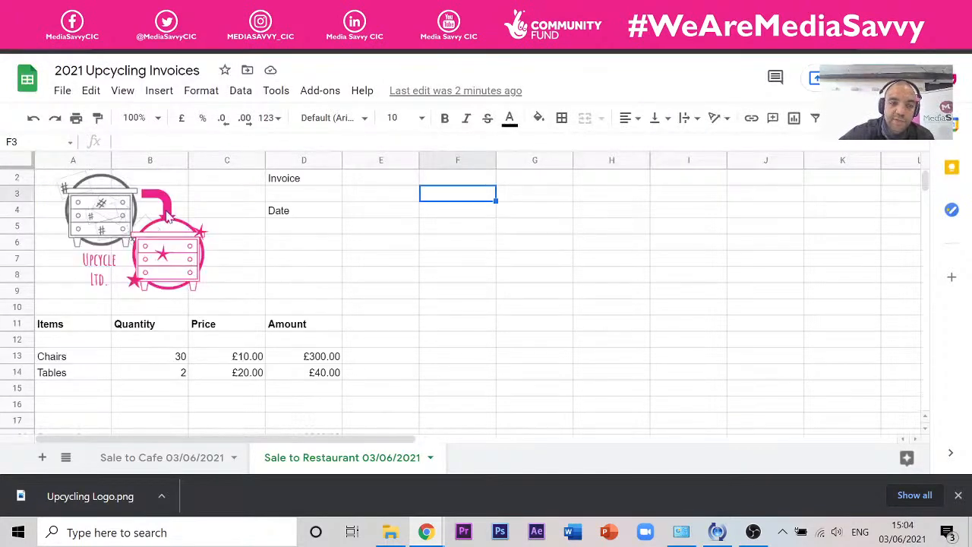
{"action": "scroll", "coordinate": [355, 266], "scroll_direction": "down", "scroll_amount": 1}
{"action": "scroll", "coordinate": [355, 264], "scroll_direction": "down", "scroll_amount": 2}
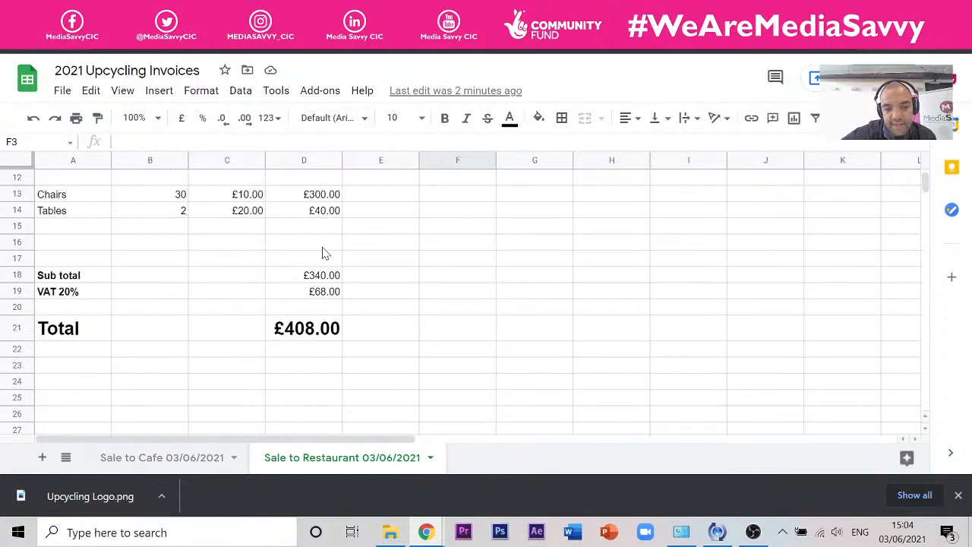
{"action": "scroll", "coordinate": [321, 251], "scroll_direction": "up", "scroll_amount": 4}
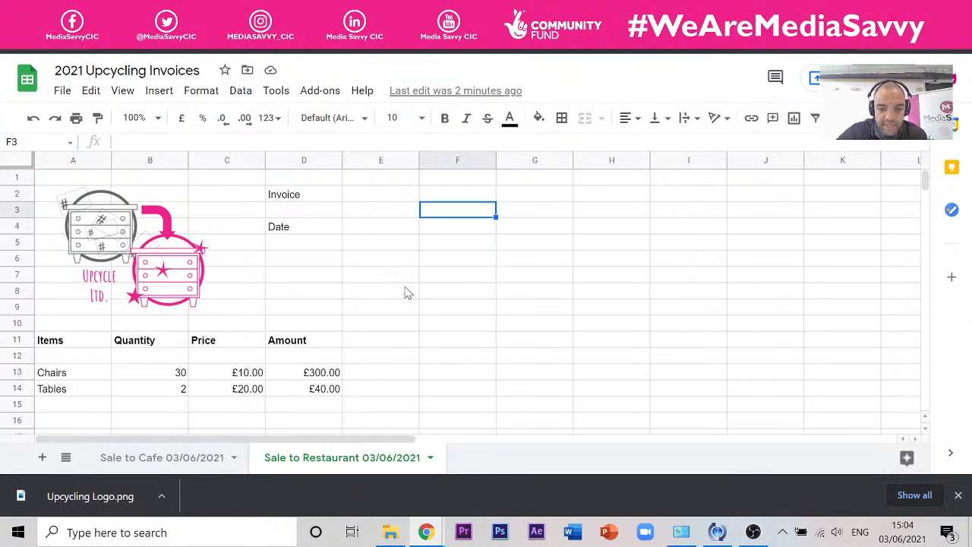
Switch to the running slide presentation and go back from the maths slide to the Activity 1 Google Sheets slide.
{"action": "left_click", "coordinate": [372, 12]}
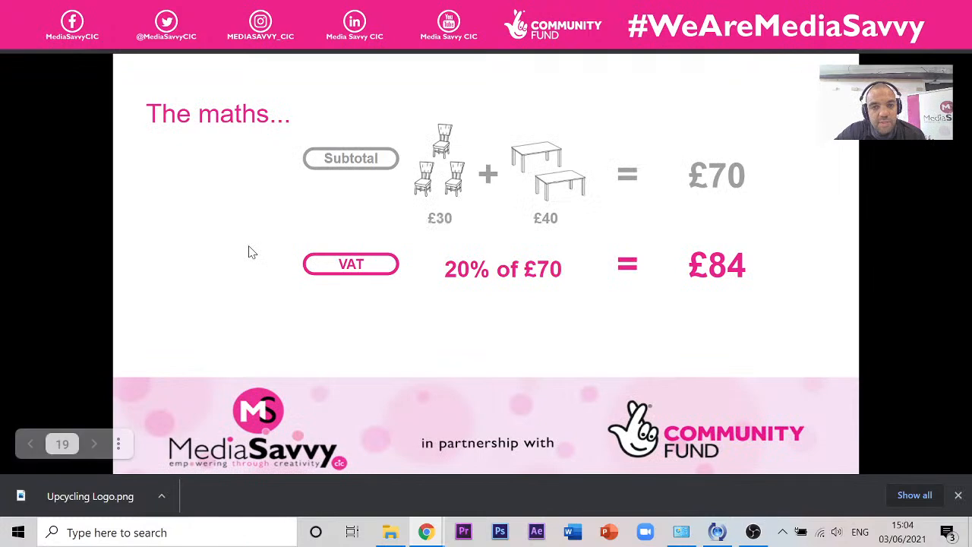
{"action": "key", "text": "Left"}
{"action": "key", "text": "Left"}
{"action": "key", "text": "Left"}
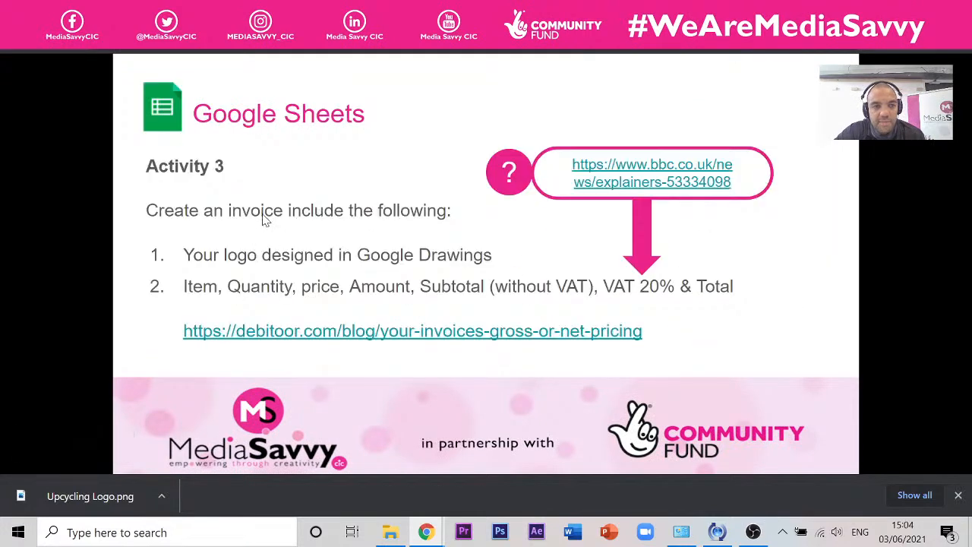
{"action": "key", "text": "Left"}
{"action": "key", "text": "Left"}
{"action": "key", "text": "Left"}
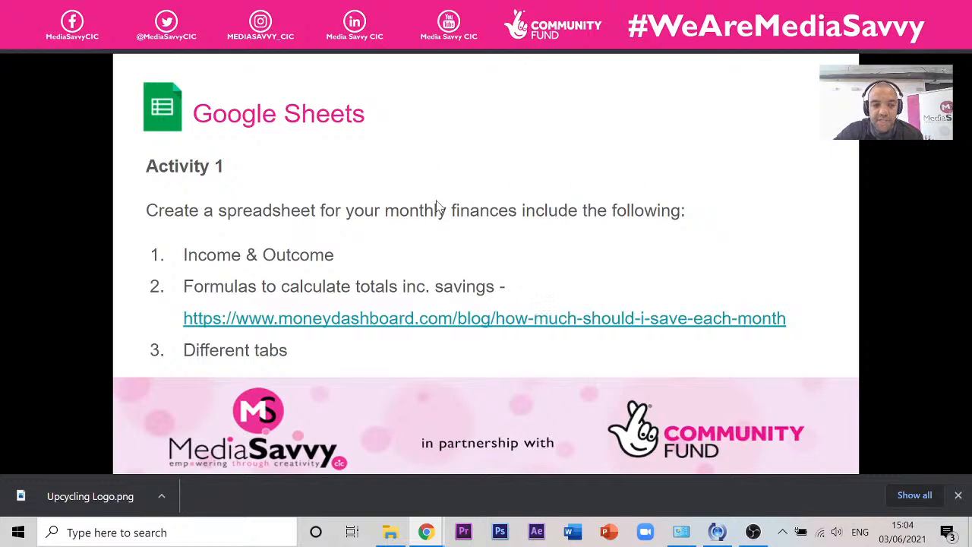
Advance the presentation through the Monthly Finances, Google Drawing and linking slides to the Activity 3 invoice slide.
{"action": "left_click", "coordinate": [355, 214]}
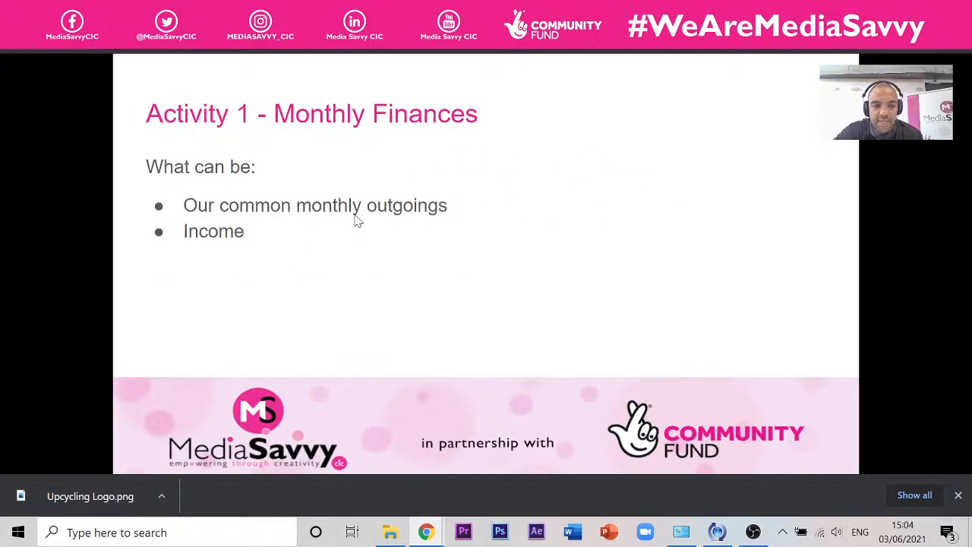
{"action": "left_click", "coordinate": [358, 218]}
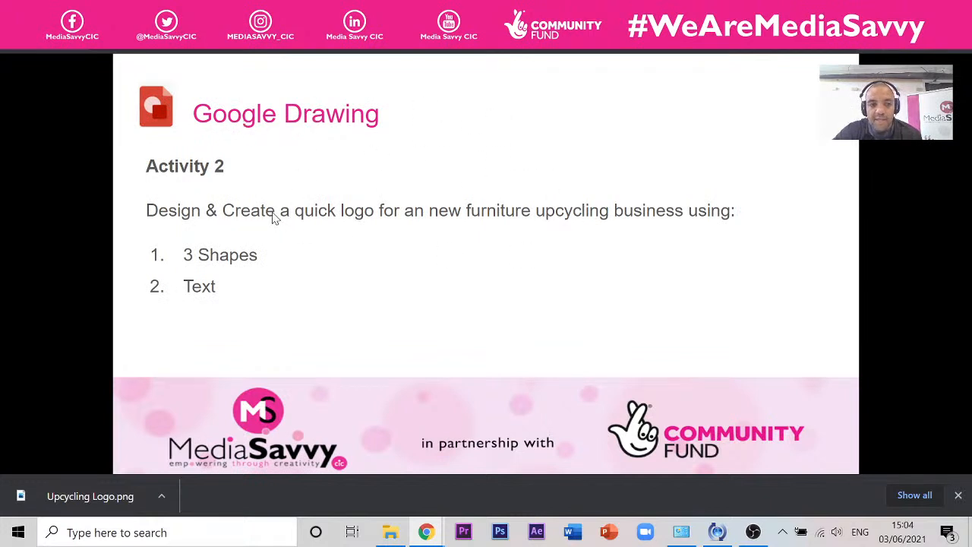
{"action": "left_click", "coordinate": [545, 215]}
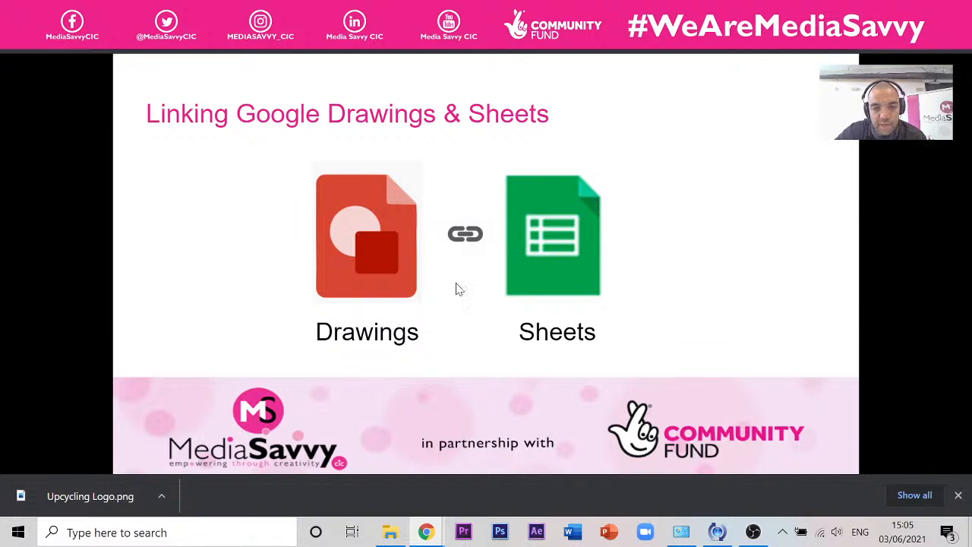
{"action": "left_click", "coordinate": [480, 239]}
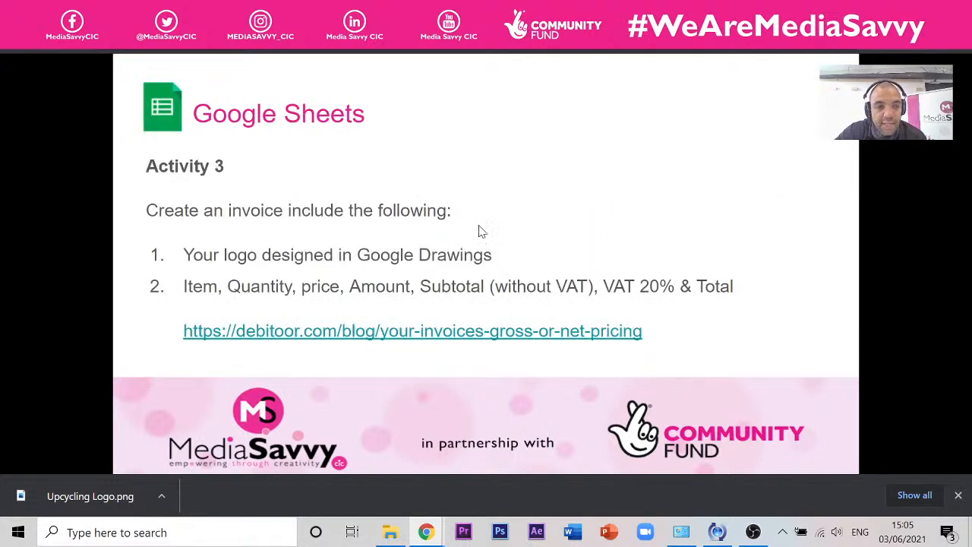